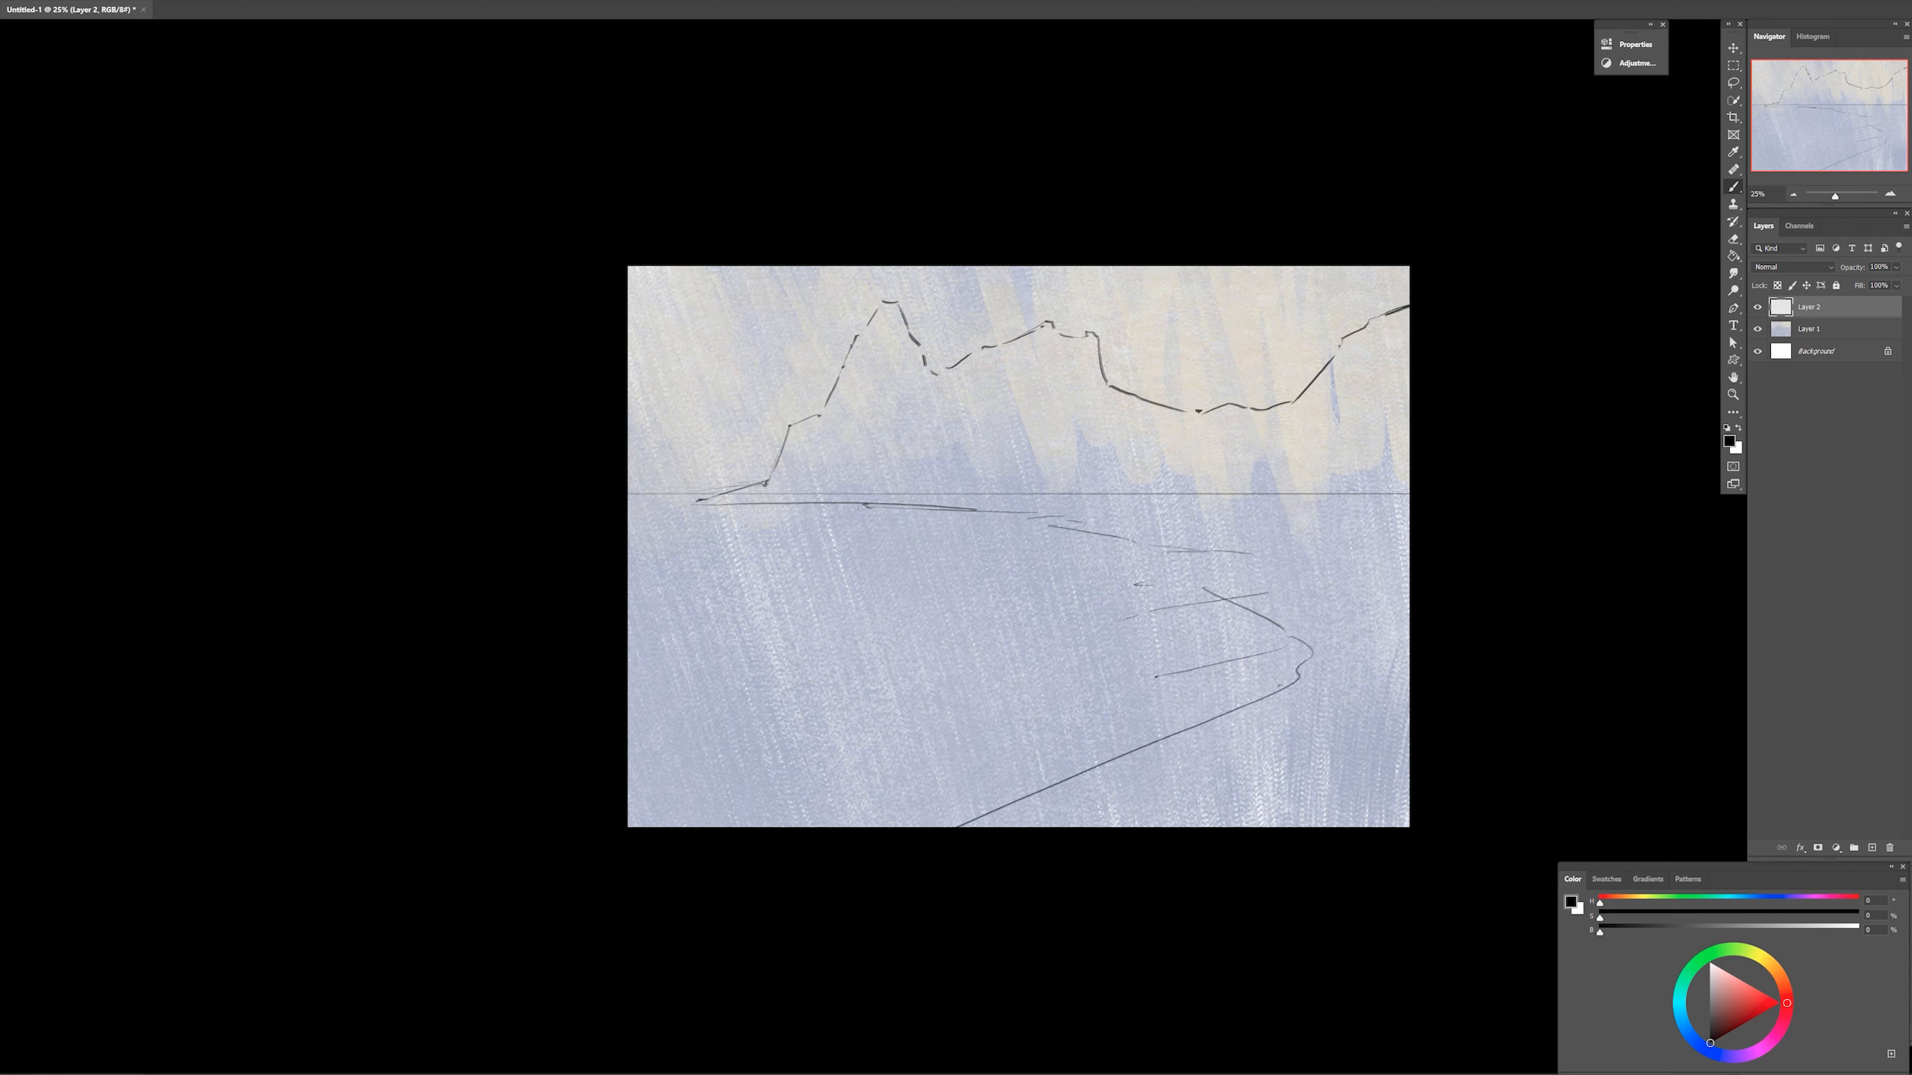
# Sketch the near shoreline as a long diagonal to the canvas bottom and outline rocks along the lake's right side and middle
pyautogui.moveTo(1311, 677); pyautogui.dragTo(923, 826)
pyautogui.moveTo(1149, 679); pyautogui.dragTo(1131, 694)
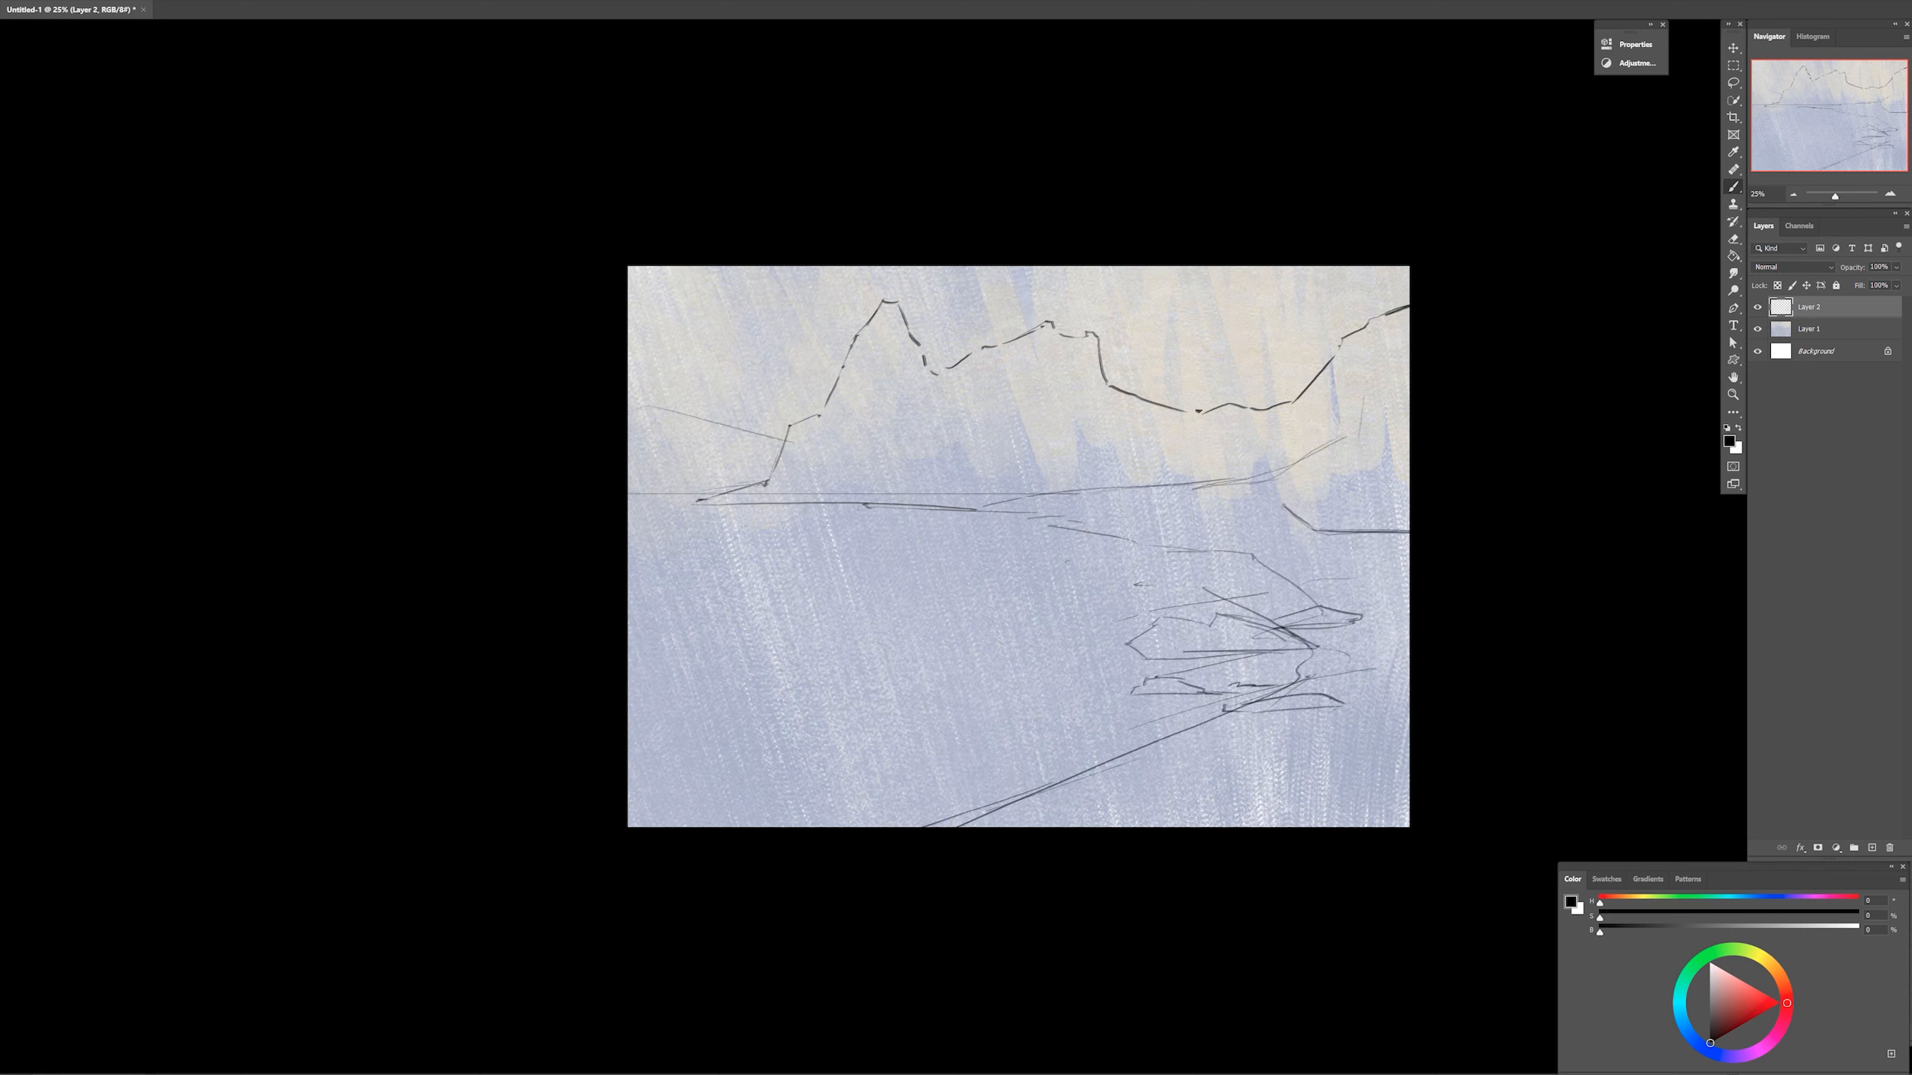
pyautogui.moveTo(981, 578); pyautogui.dragTo(1111, 608)
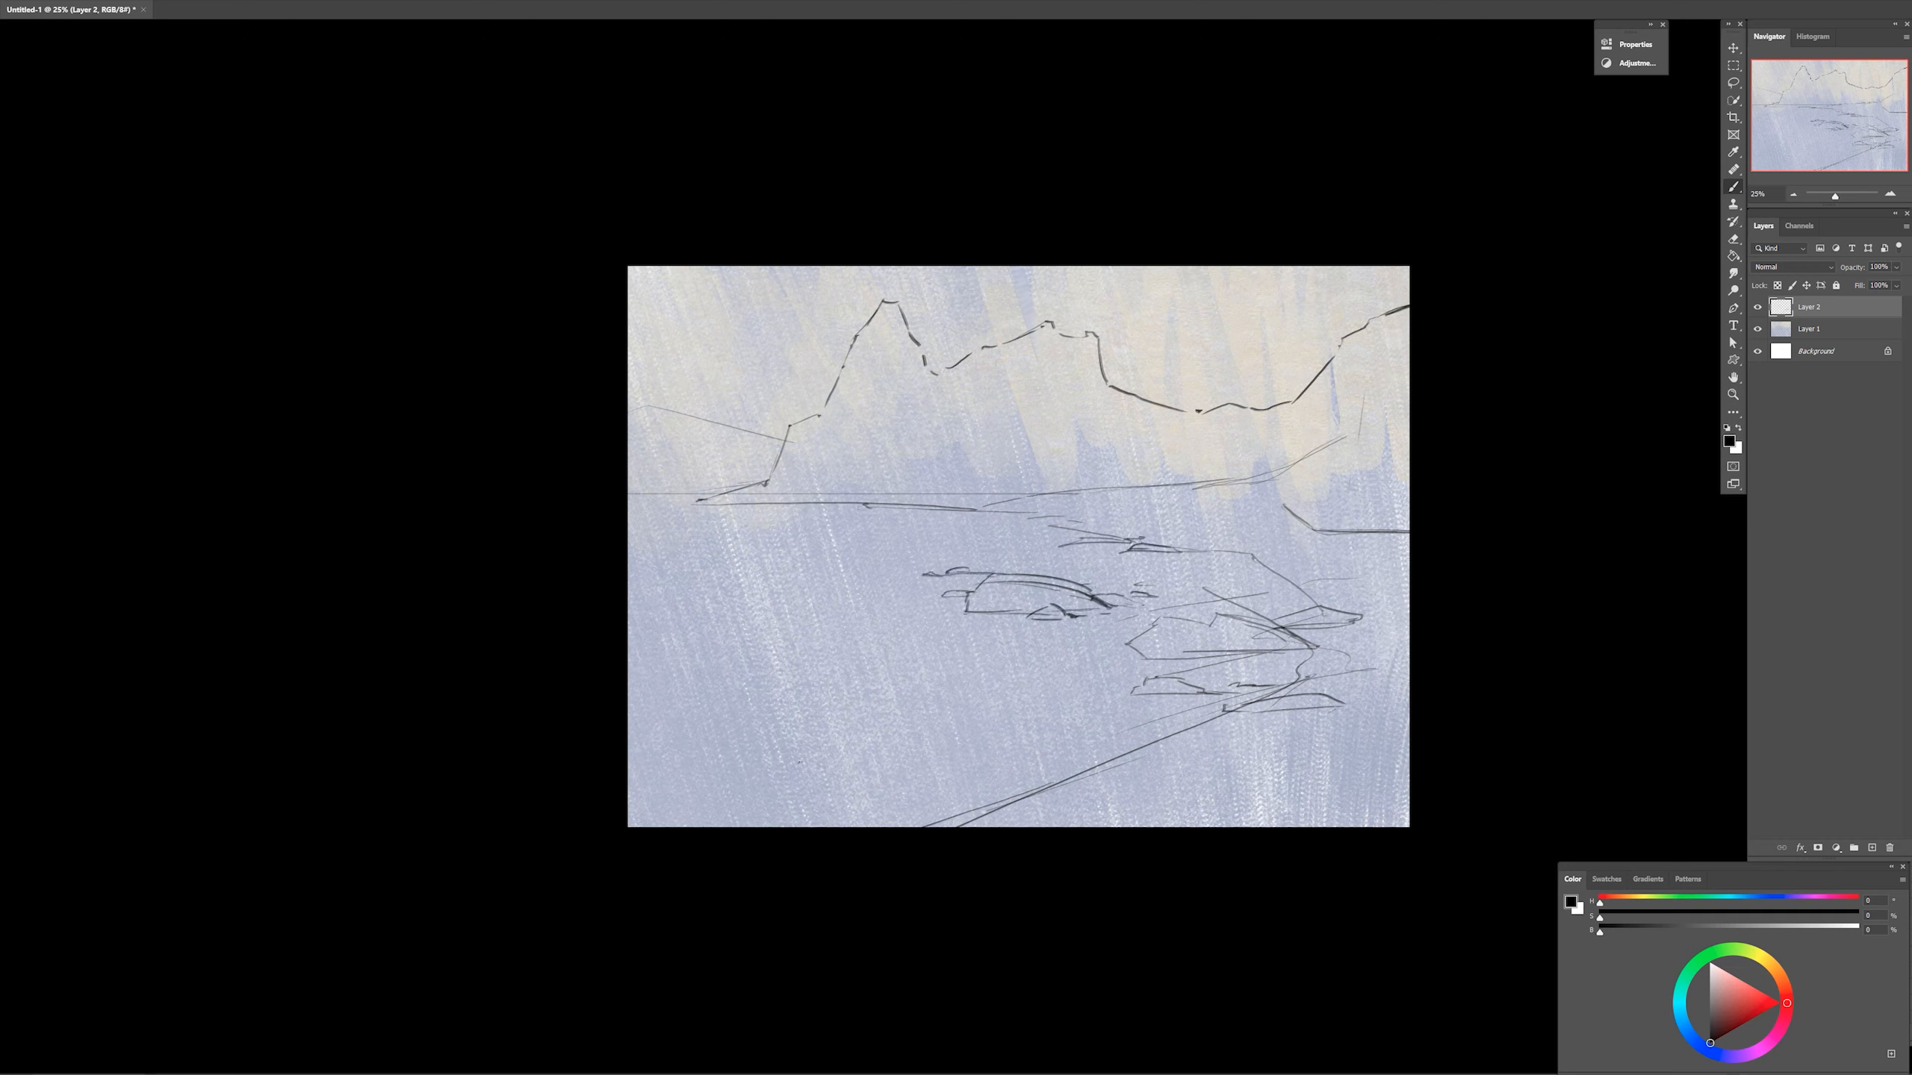
# Erase and redraw the near shoreline diagonal at a steeper angle, and extend the far shoreline to the canvas's left edge
pyautogui.press('e')
pyautogui.moveTo(1205, 722); pyautogui.dragTo(959, 823)
pyautogui.press('b')
pyautogui.press('e')
pyautogui.moveTo(1250, 711)
pyautogui.mouseDown()
pyautogui.moveTo(1046, 825)
pyautogui.moveTo(924, 825)
pyautogui.moveTo(1026, 826)
pyautogui.mouseUp()
pyautogui.press('b')
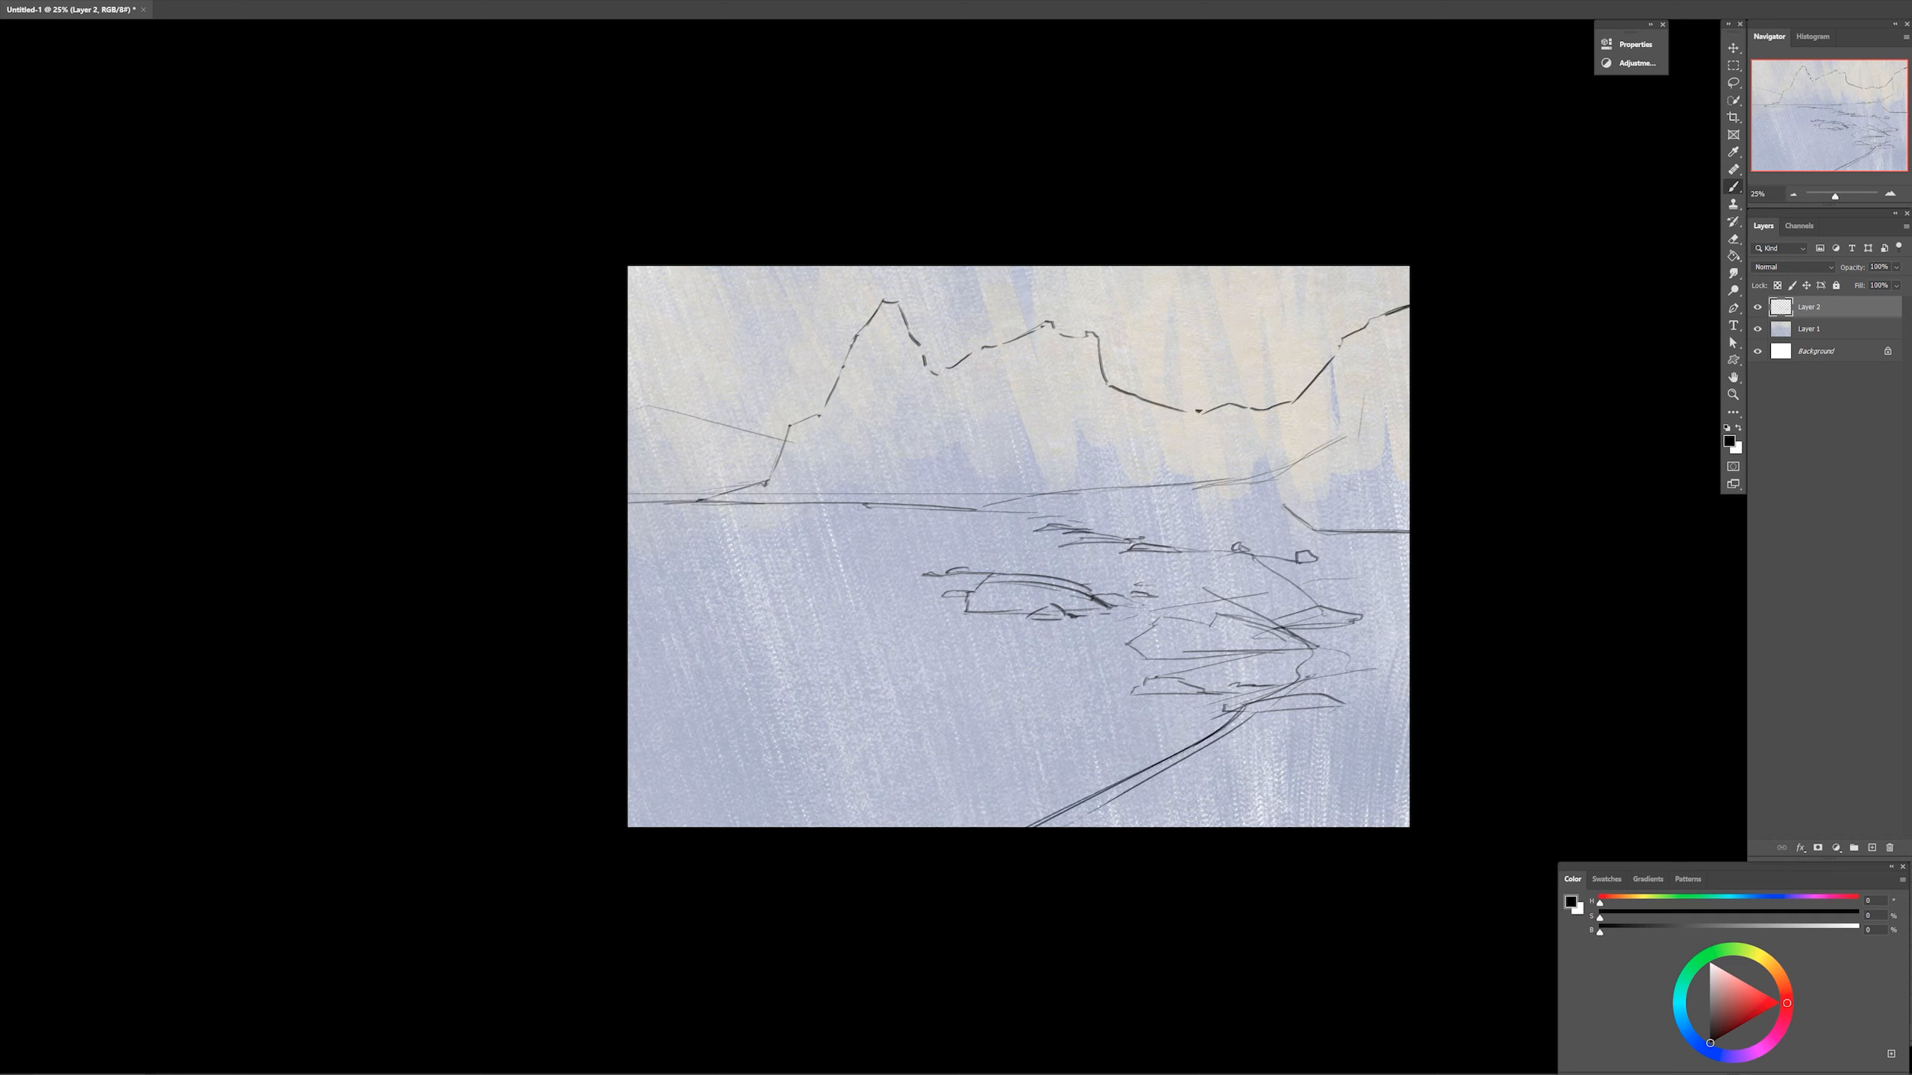
pyautogui.moveTo(795, 483); pyautogui.dragTo(629, 504)
# Sketch two flat angular rocks in the water beside the lower end of the near shoreline
pyautogui.moveTo(965, 744); pyautogui.dragTo(1007, 760)
pyautogui.moveTo(973, 741); pyautogui.dragTo(1025, 724)
pyautogui.moveTo(1025, 724); pyautogui.dragTo(1095, 756)
pyautogui.moveTo(954, 744); pyautogui.dragTo(1028, 725)
pyautogui.moveTo(1094, 756)
pyautogui.mouseDown()
pyautogui.moveTo(1004, 763)
pyautogui.moveTo(1069, 774)
pyautogui.mouseUp()
pyautogui.moveTo(1068, 774); pyautogui.dragTo(1104, 787)
pyautogui.moveTo(1025, 780); pyautogui.dragTo(1069, 800)
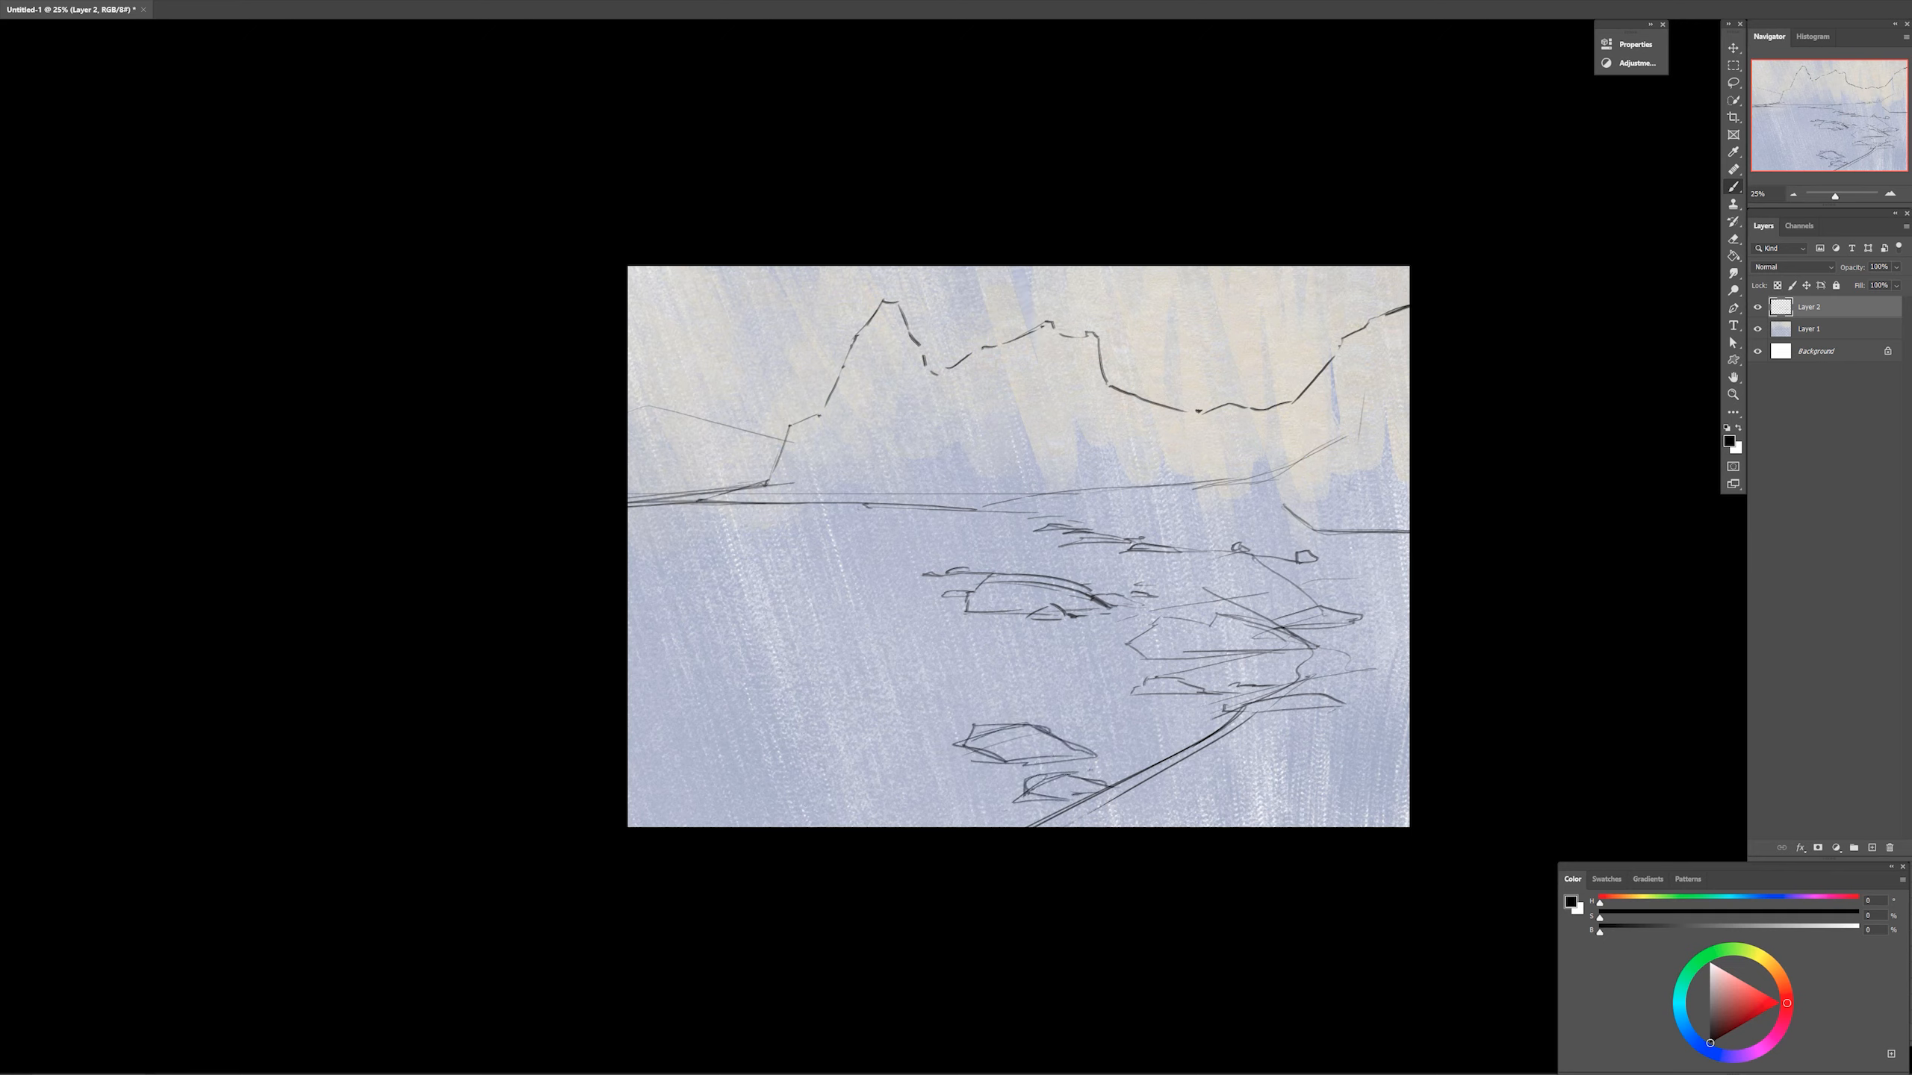
# Add smaller rock shapes around the lower rocks and sketch crossing contour lines over the near bank
pyautogui.moveTo(978, 758); pyautogui.dragTo(1044, 787)
pyautogui.moveTo(1082, 757); pyautogui.dragTo(1143, 778)
pyautogui.moveTo(927, 735); pyautogui.dragTo(964, 746)
pyautogui.moveTo(1119, 787)
pyautogui.mouseDown()
pyautogui.moveTo(1311, 760)
pyautogui.moveTo(1301, 790)
pyautogui.moveTo(1236, 752)
pyautogui.moveTo(1340, 720)
pyautogui.mouseUp()
pyautogui.moveTo(1185, 773)
pyautogui.mouseDown()
pyautogui.moveTo(1352, 729)
pyautogui.moveTo(1408, 800)
pyautogui.mouseUp()
pyautogui.moveTo(1272, 824); pyautogui.dragTo(1375, 783)
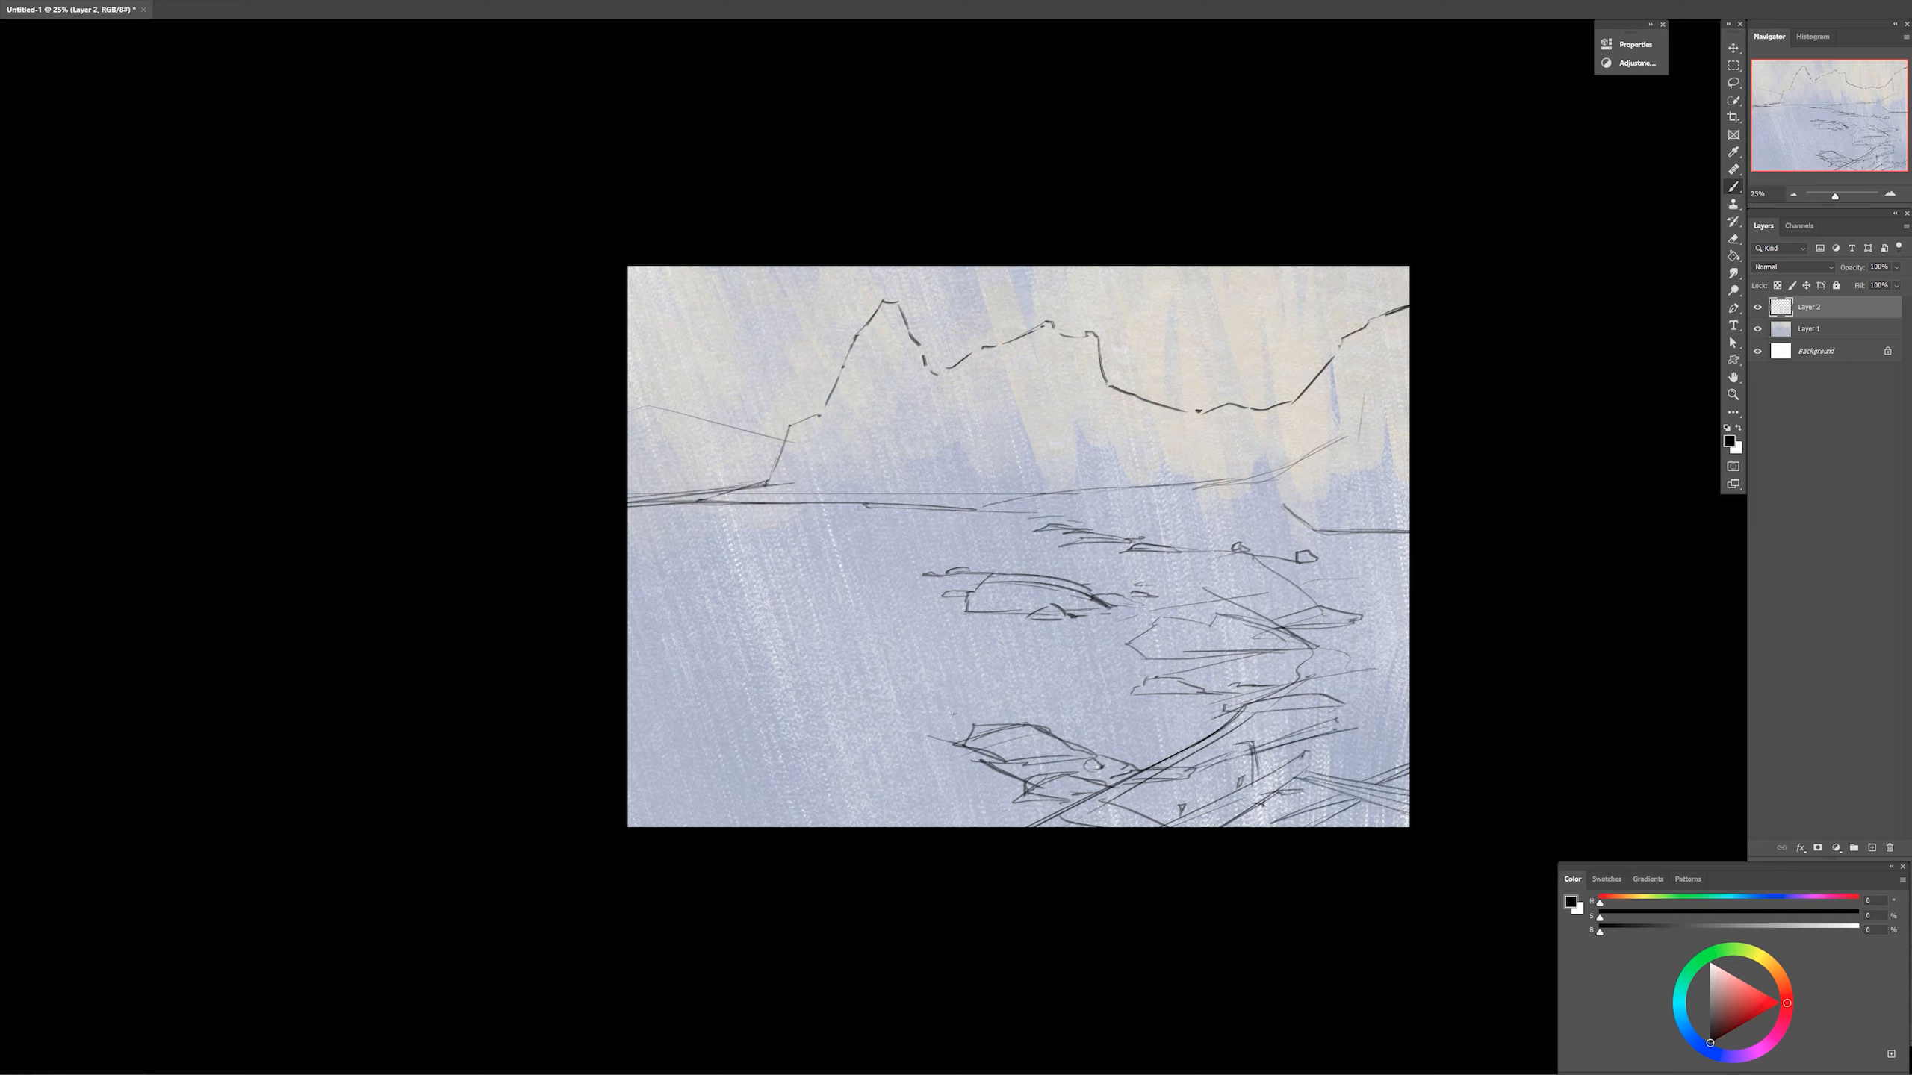
# Sketch a cluster of jagged foreground rocks and angular slabs in the lower left corner of the scene
pyautogui.moveTo(651, 749); pyautogui.dragTo(819, 742)
pyautogui.moveTo(820, 742); pyautogui.dragTo(941, 674)
pyautogui.moveTo(642, 744); pyautogui.dragTo(941, 667)
pyautogui.moveTo(815, 756); pyautogui.dragTo(772, 777)
pyautogui.moveTo(767, 782)
pyautogui.mouseDown()
pyautogui.moveTo(684, 801)
pyautogui.moveTo(834, 777)
pyautogui.moveTo(794, 799)
pyautogui.mouseUp()
pyautogui.hotkey('ctrl', 'z')
pyautogui.moveTo(649, 823); pyautogui.dragTo(777, 793)
pyautogui.moveTo(776, 783); pyautogui.dragTo(855, 797)
pyautogui.moveTo(666, 763); pyautogui.dragTo(630, 825)
pyautogui.moveTo(629, 757); pyautogui.dragTo(653, 803)
pyautogui.moveTo(729, 657); pyautogui.dragTo(679, 736)
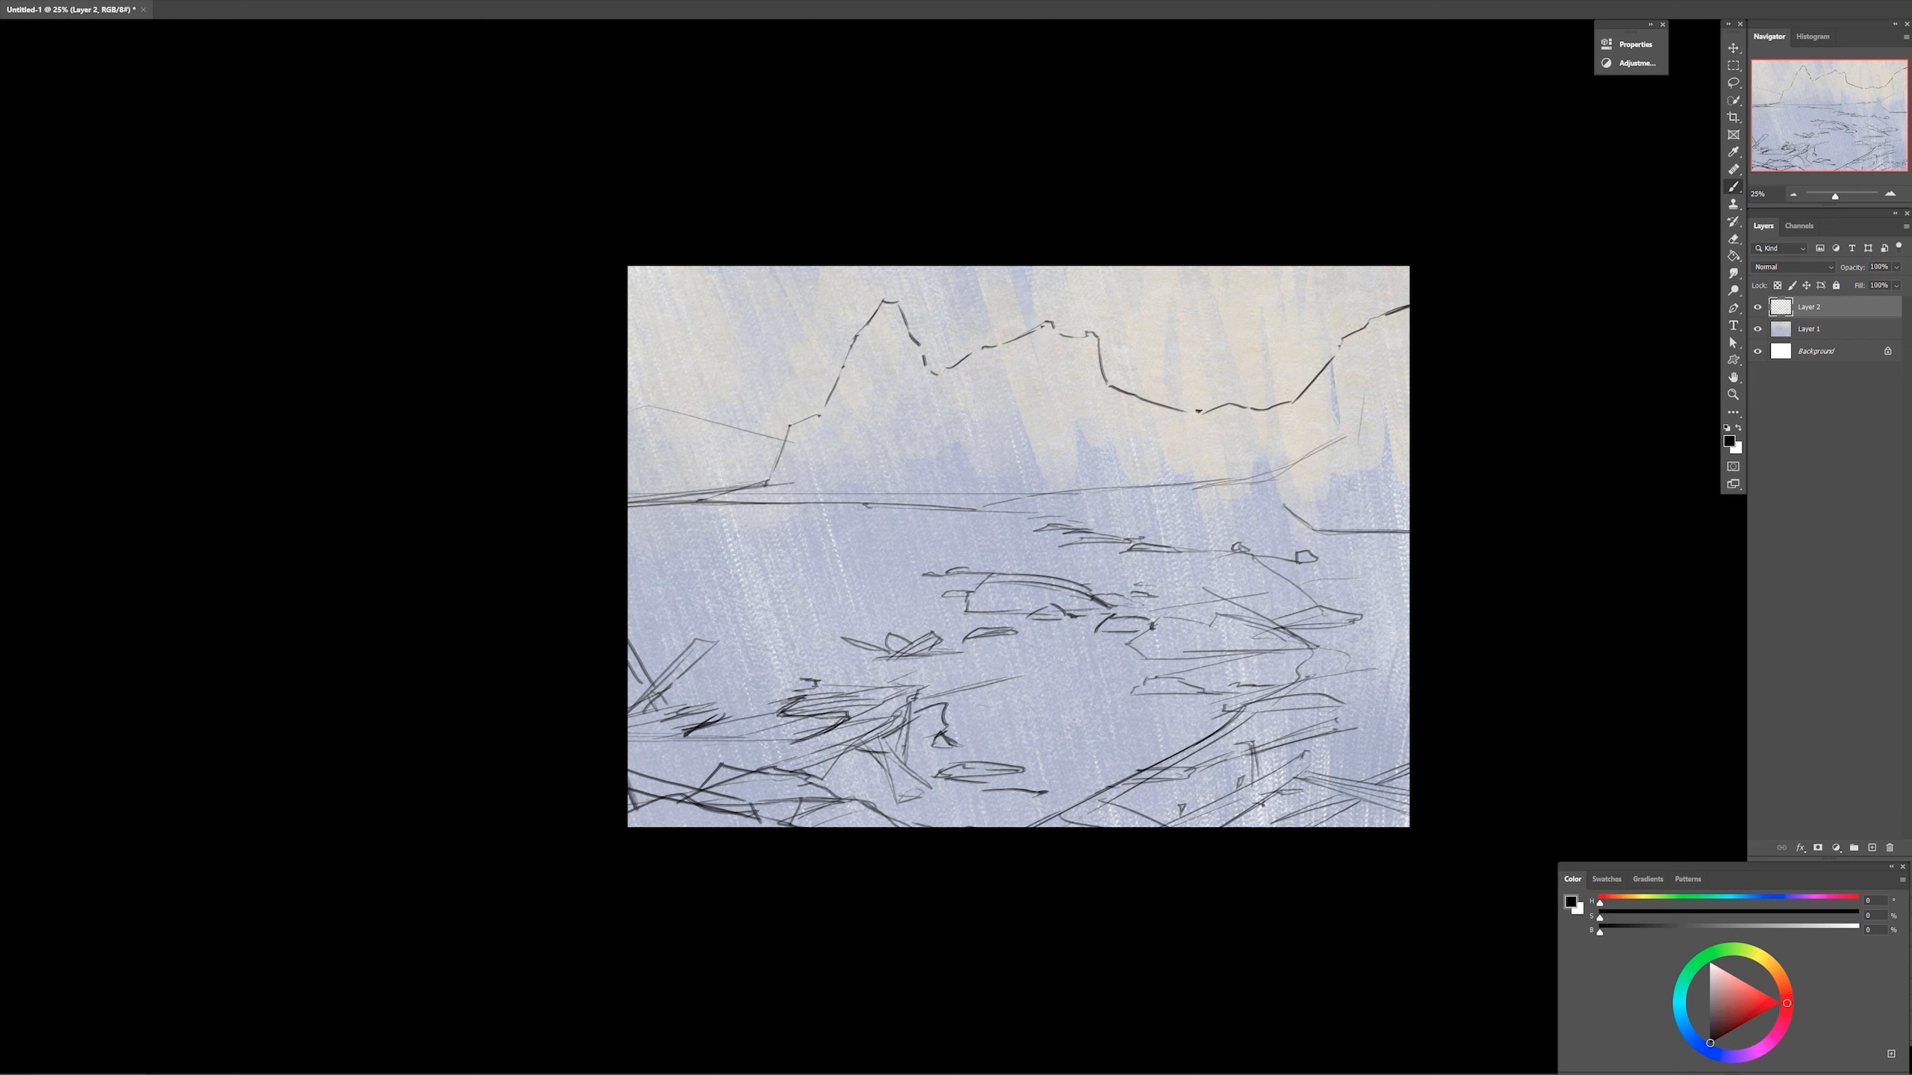
# Block in the mountain silhouette in dark brown on a layer beneath the sketch and clean up its lower edge
pyautogui.hotkey('alt', '[')
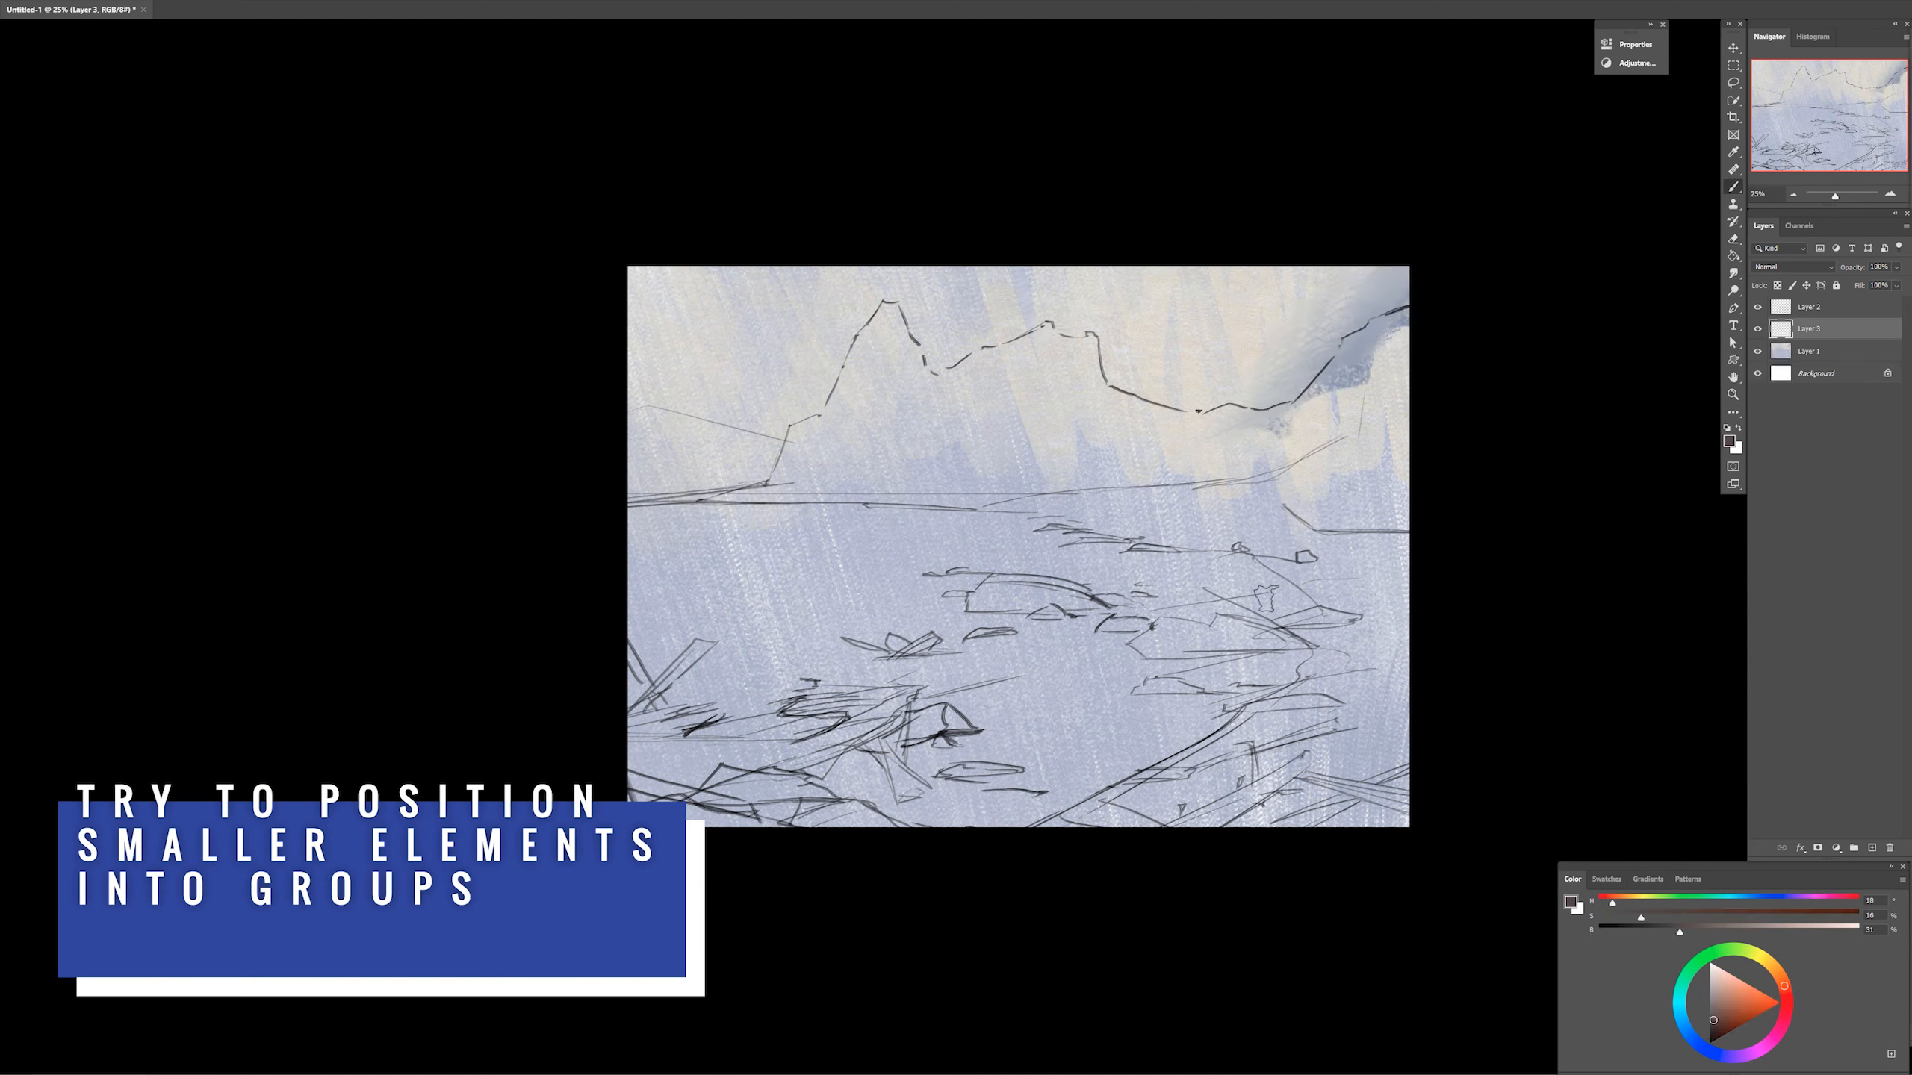
pyautogui.rightClick(1265, 599)
pyautogui.doubleClick(1542, 747)
pyautogui.moveTo(884, 407); pyautogui.dragTo(1083, 481)
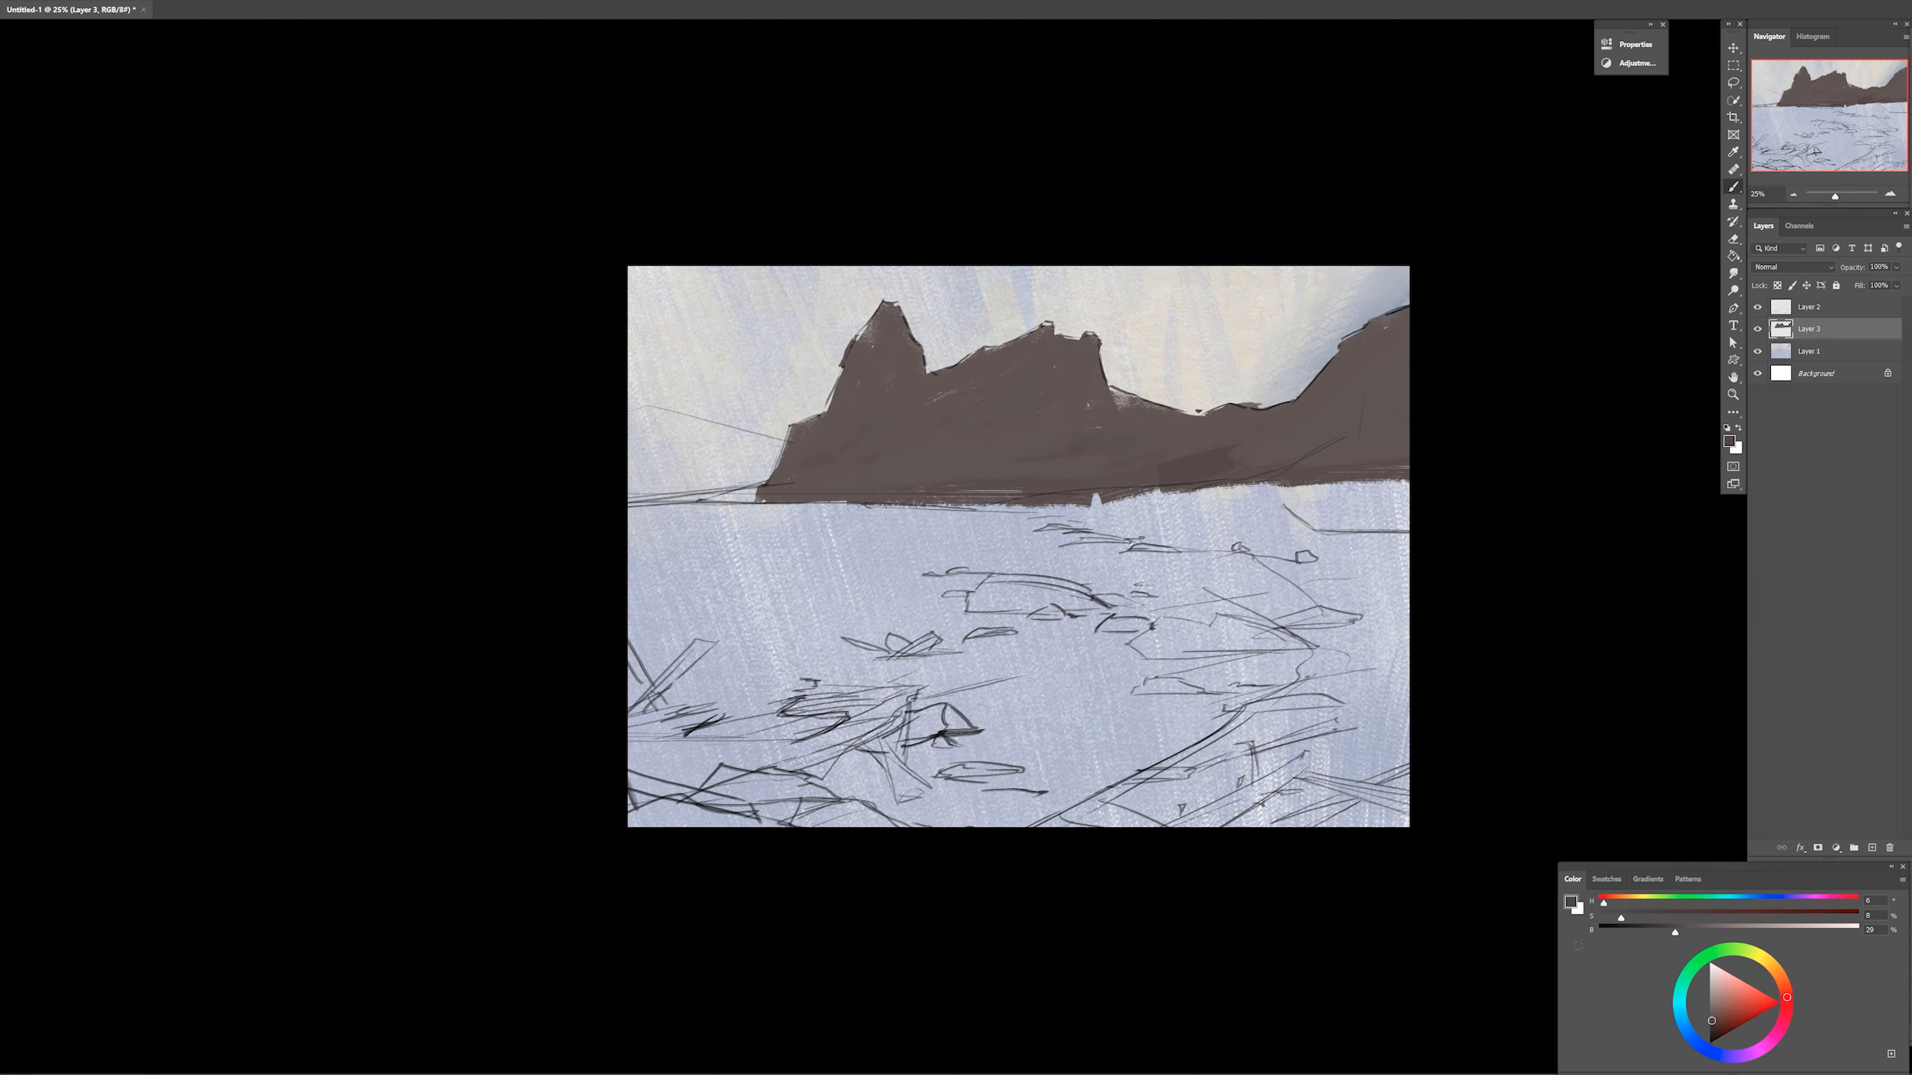
pyautogui.moveTo(1035, 512)
pyautogui.mouseDown()
pyautogui.moveTo(1203, 495)
pyautogui.moveTo(1013, 511)
pyautogui.mouseUp()
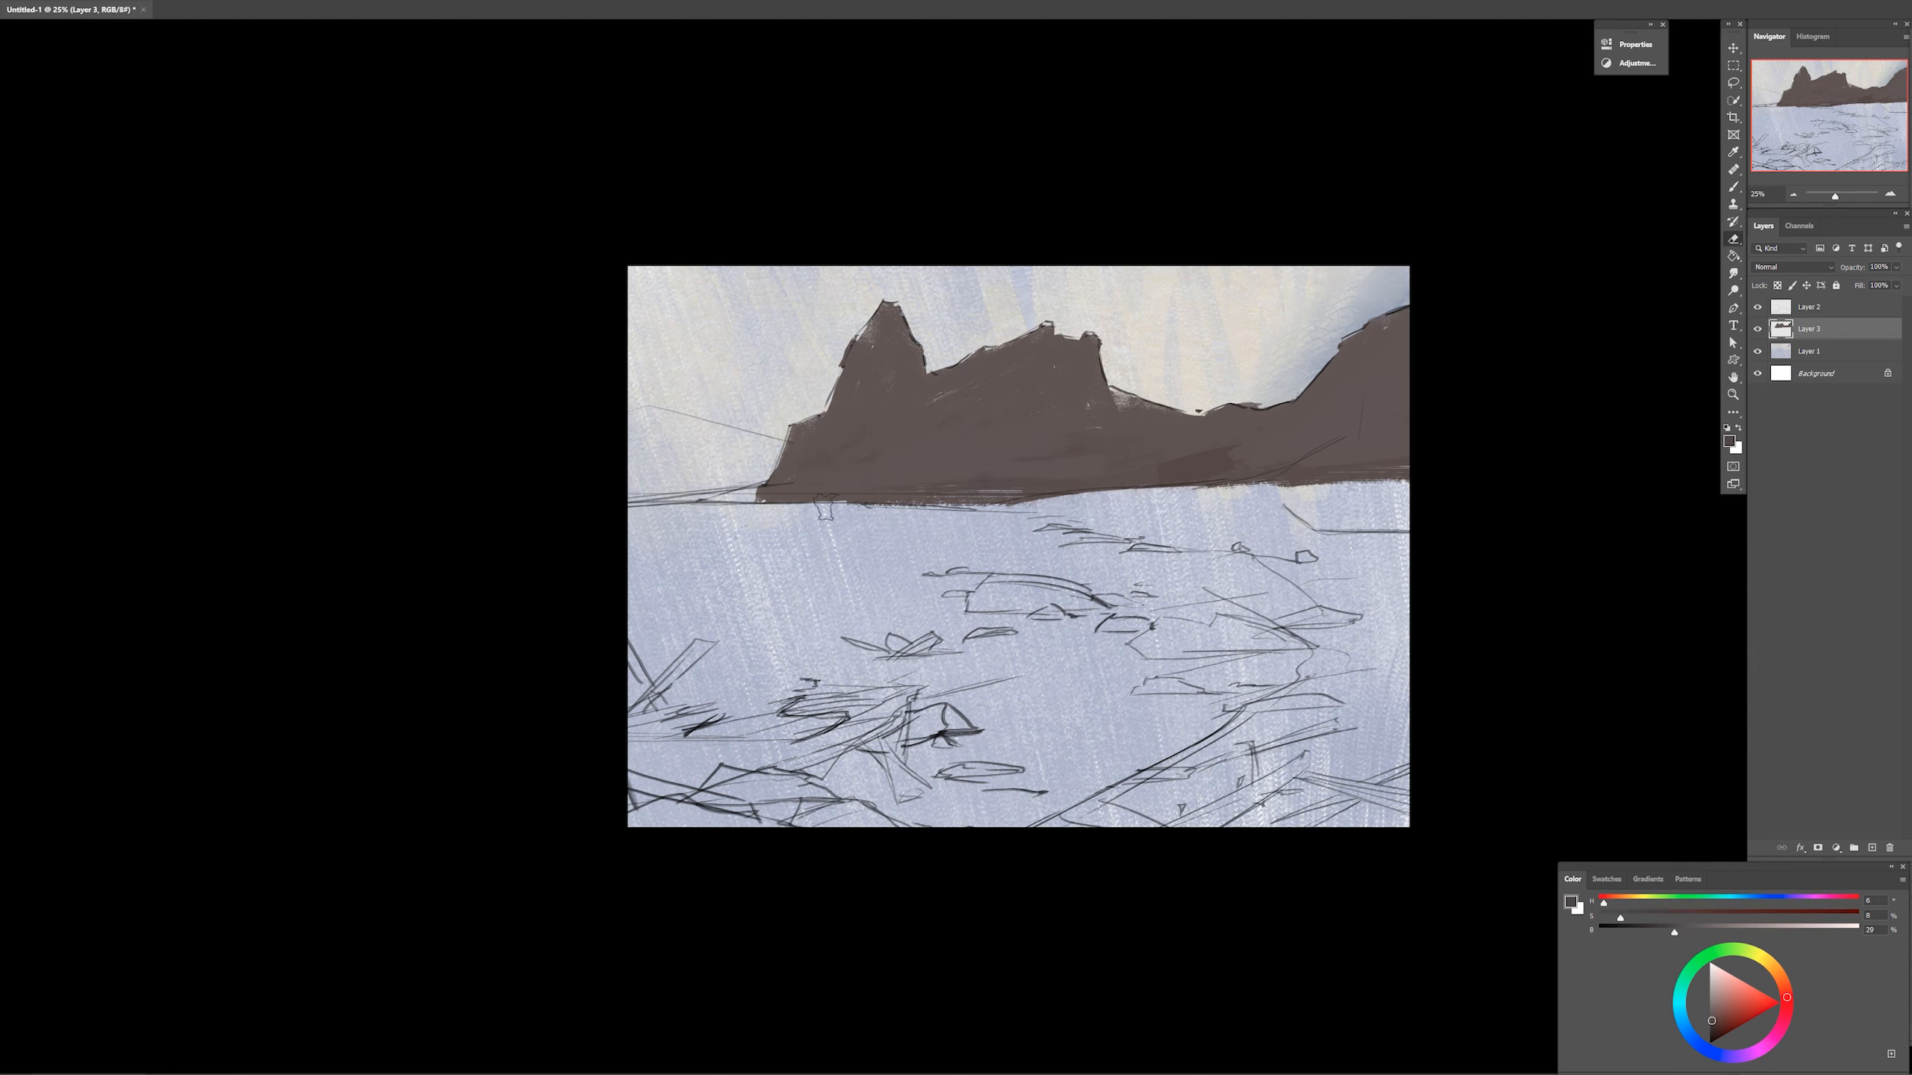
pyautogui.moveTo(757, 506); pyautogui.dragTo(1031, 509)
# Add a new layer and mix a muted green for the shore, undoing the test strokes below the mountain
pyautogui.click(1871, 847)
pyautogui.click(1663, 902)
pyautogui.click(1675, 901)
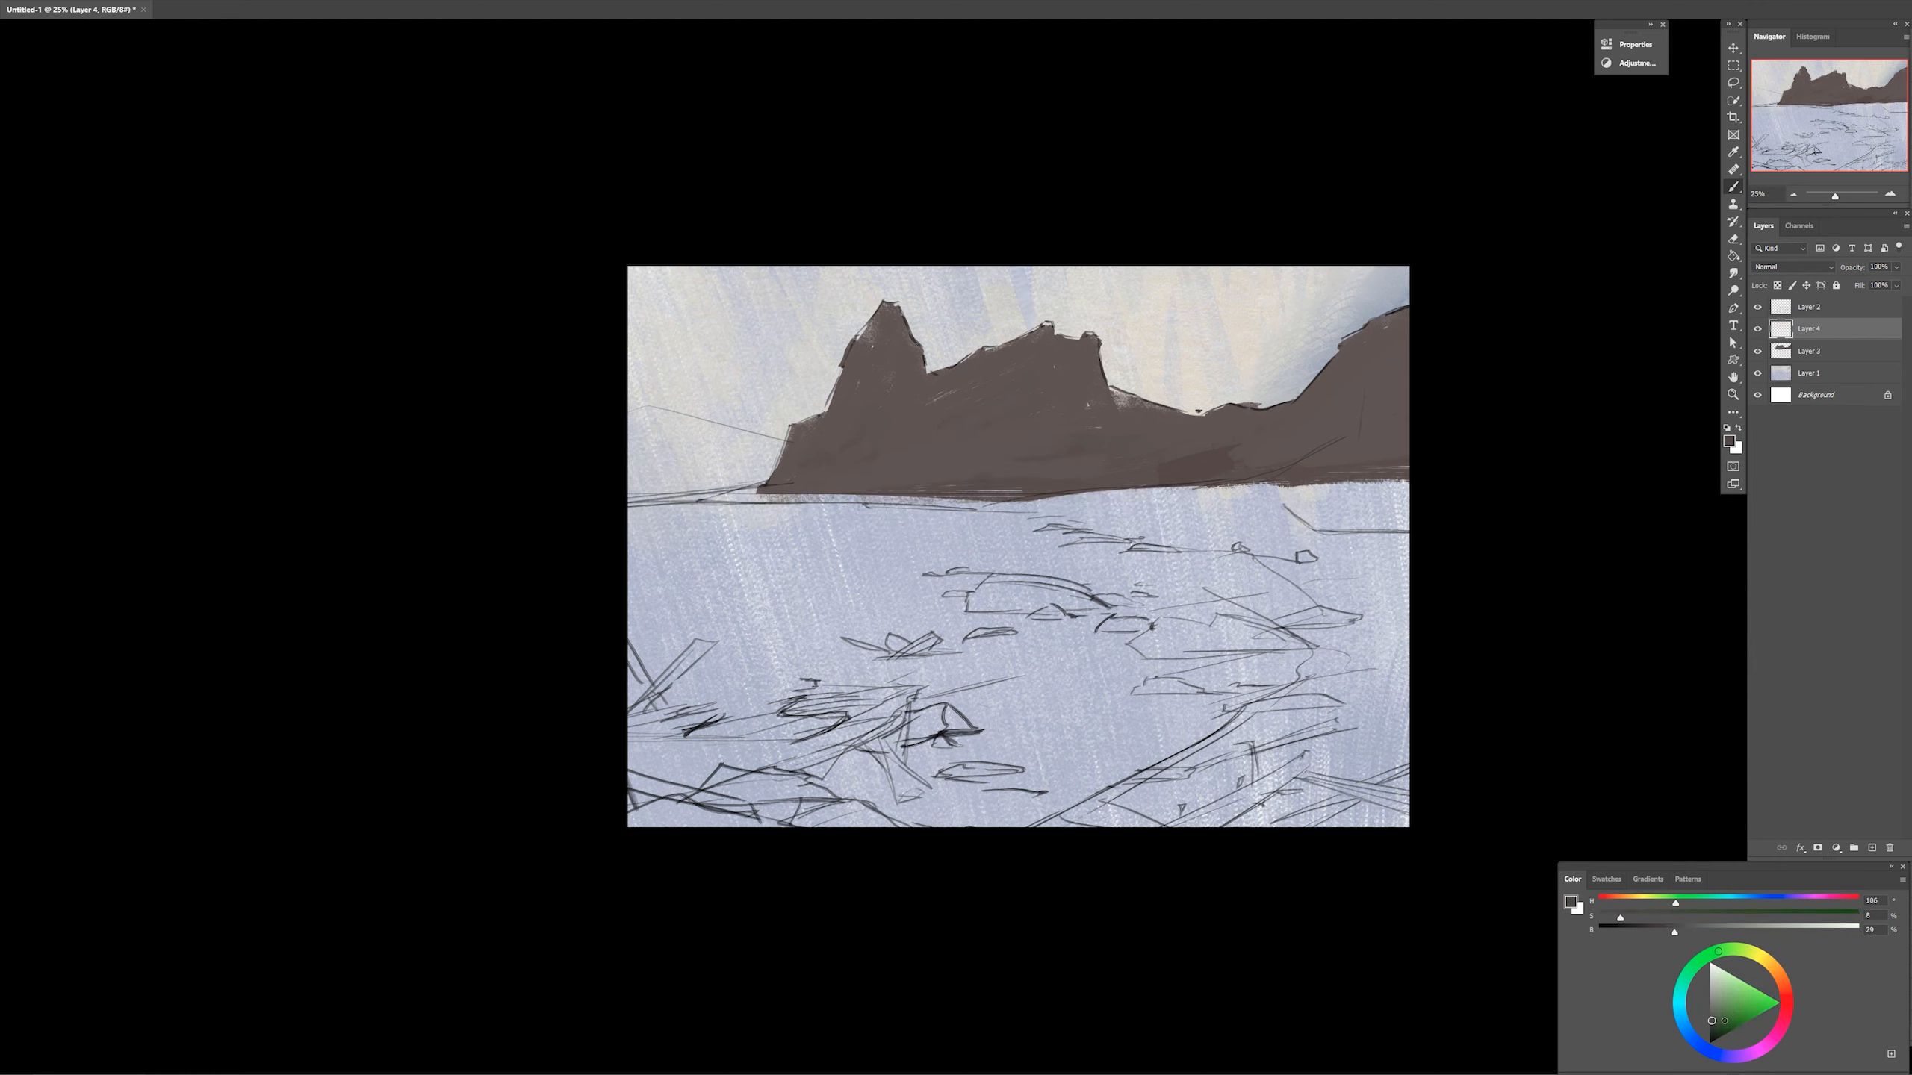
pyautogui.click(1721, 1020)
pyautogui.moveTo(1151, 501); pyautogui.dragTo(1404, 497)
pyautogui.hotkey('ctrl', 'z')
pyautogui.moveTo(1675, 903); pyautogui.dragTo(1660, 903)
pyautogui.click(1697, 916)
pyautogui.click(1694, 930)
pyautogui.moveTo(1197, 500); pyautogui.dragTo(1403, 488)
pyautogui.hotkey('ctrl', 'z')
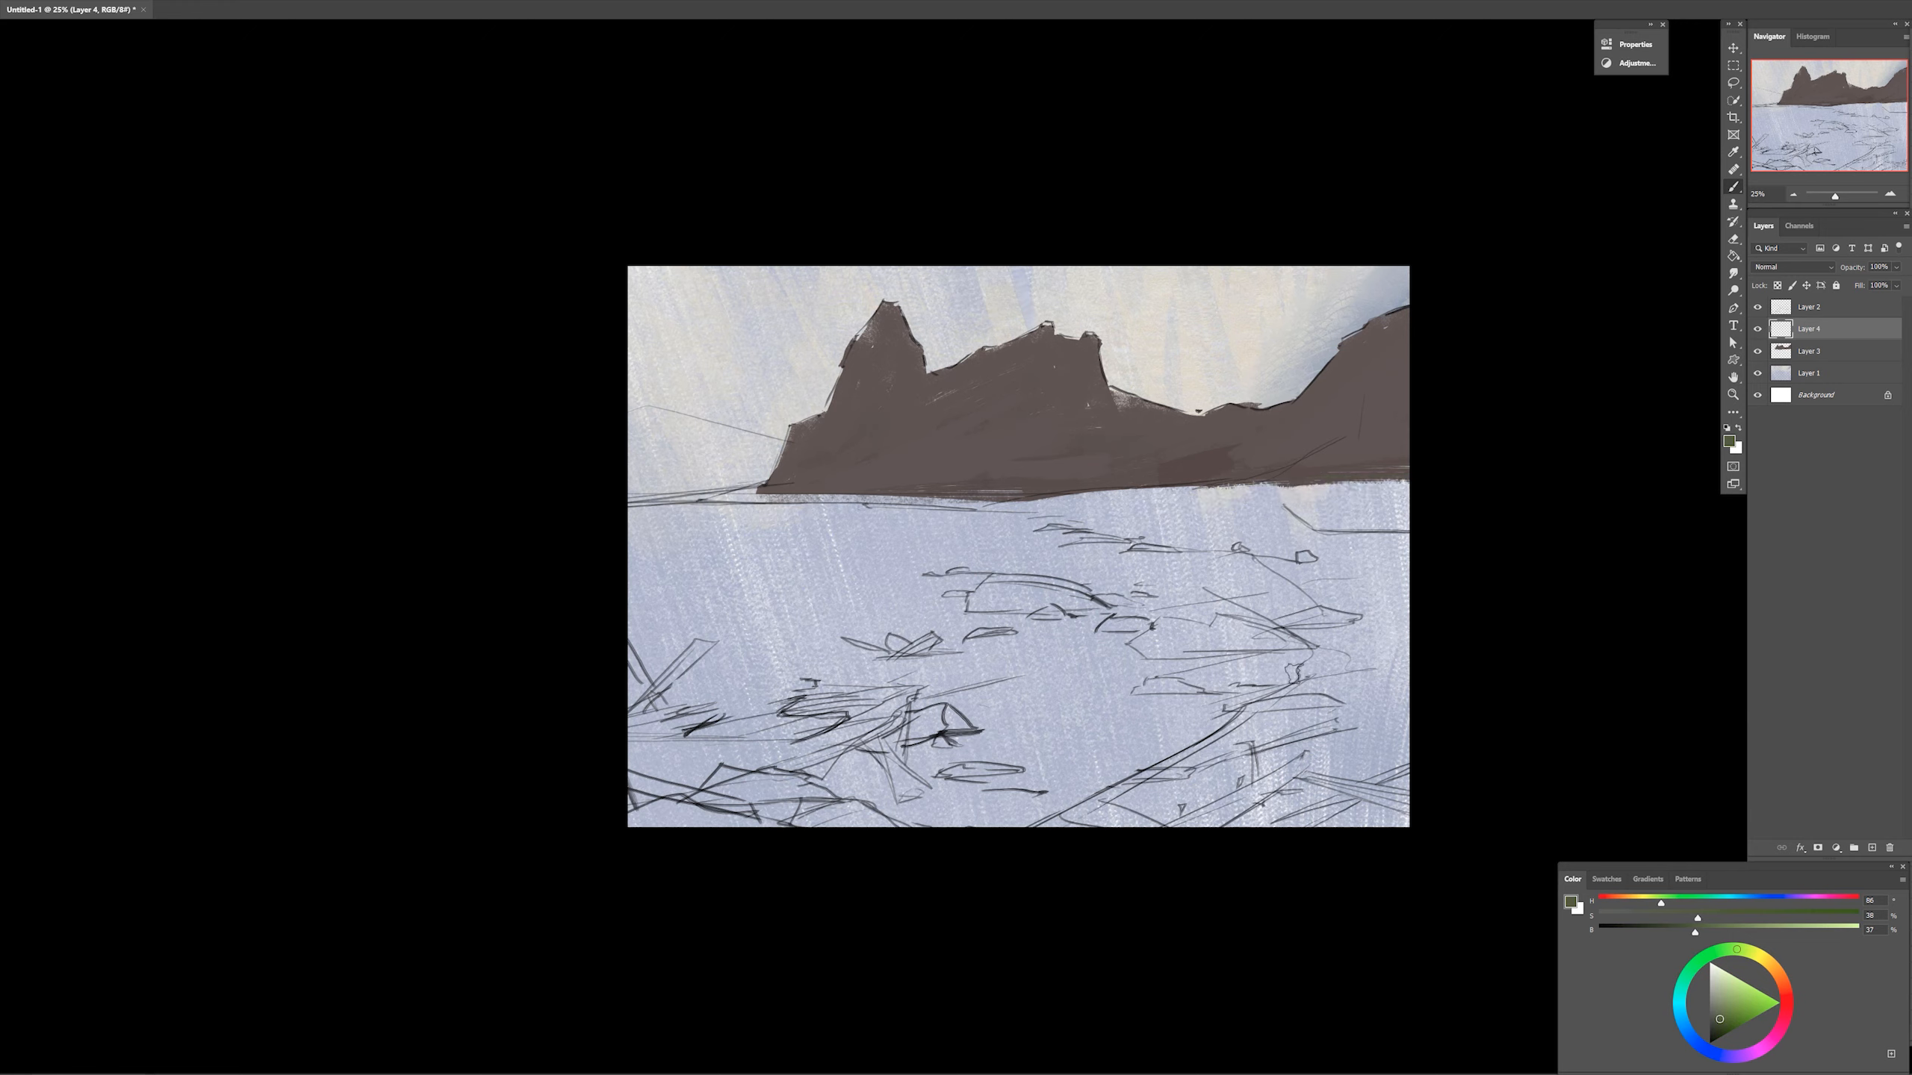
# Block in the grassy shore in green below the mountain and down the right bank of the lake
pyautogui.moveTo(1048, 507); pyautogui.dragTo(1404, 497)
pyautogui.moveTo(1211, 518); pyautogui.dragTo(1405, 491)
pyautogui.keyDown('alt'); pyautogui.click(1369, 503); pyautogui.keyUp('alt')
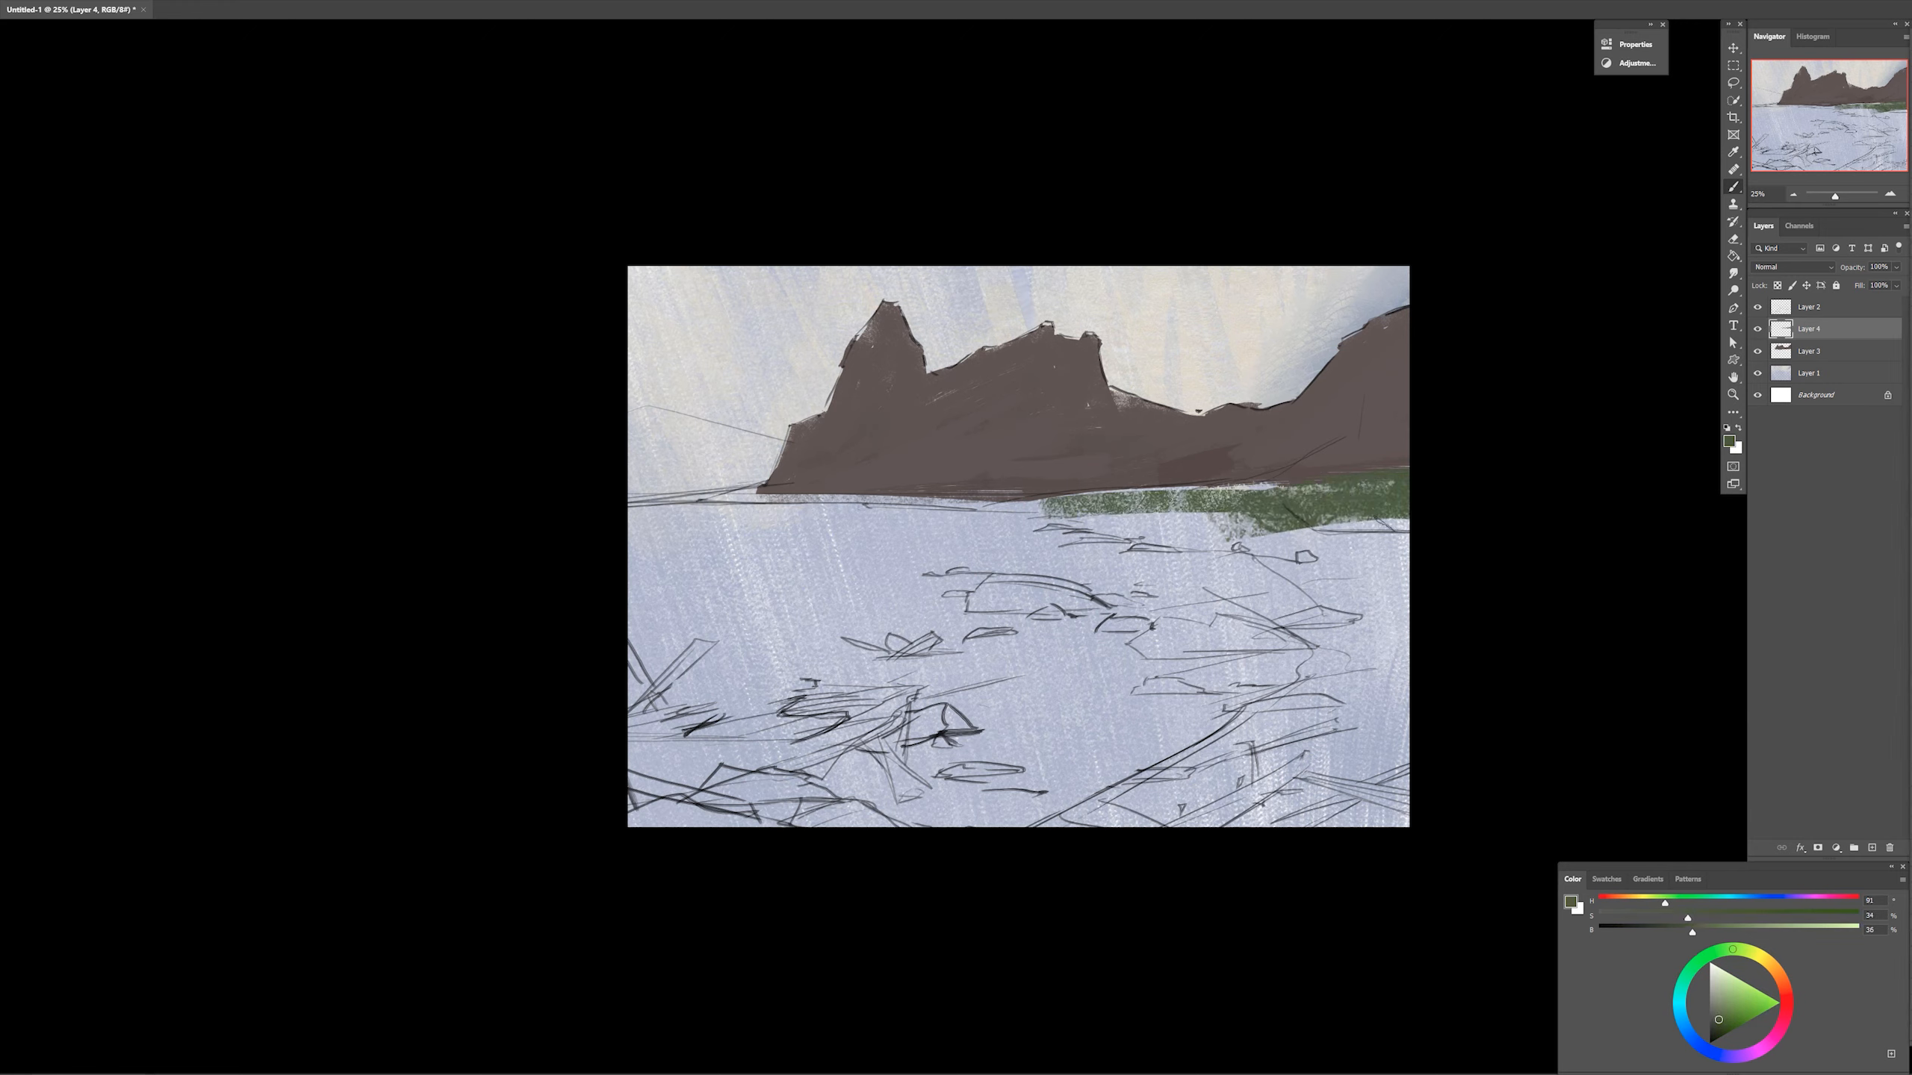
pyautogui.moveTo(1298, 566); pyautogui.dragTo(1451, 521)
pyautogui.moveTo(1405, 533)
pyautogui.mouseDown()
pyautogui.moveTo(1149, 533)
pyautogui.moveTo(1489, 495)
pyautogui.moveTo(1333, 534)
pyautogui.moveTo(1392, 693)
pyautogui.moveTo(1384, 809)
pyautogui.mouseUp()
pyautogui.rightClick(1301, 753)
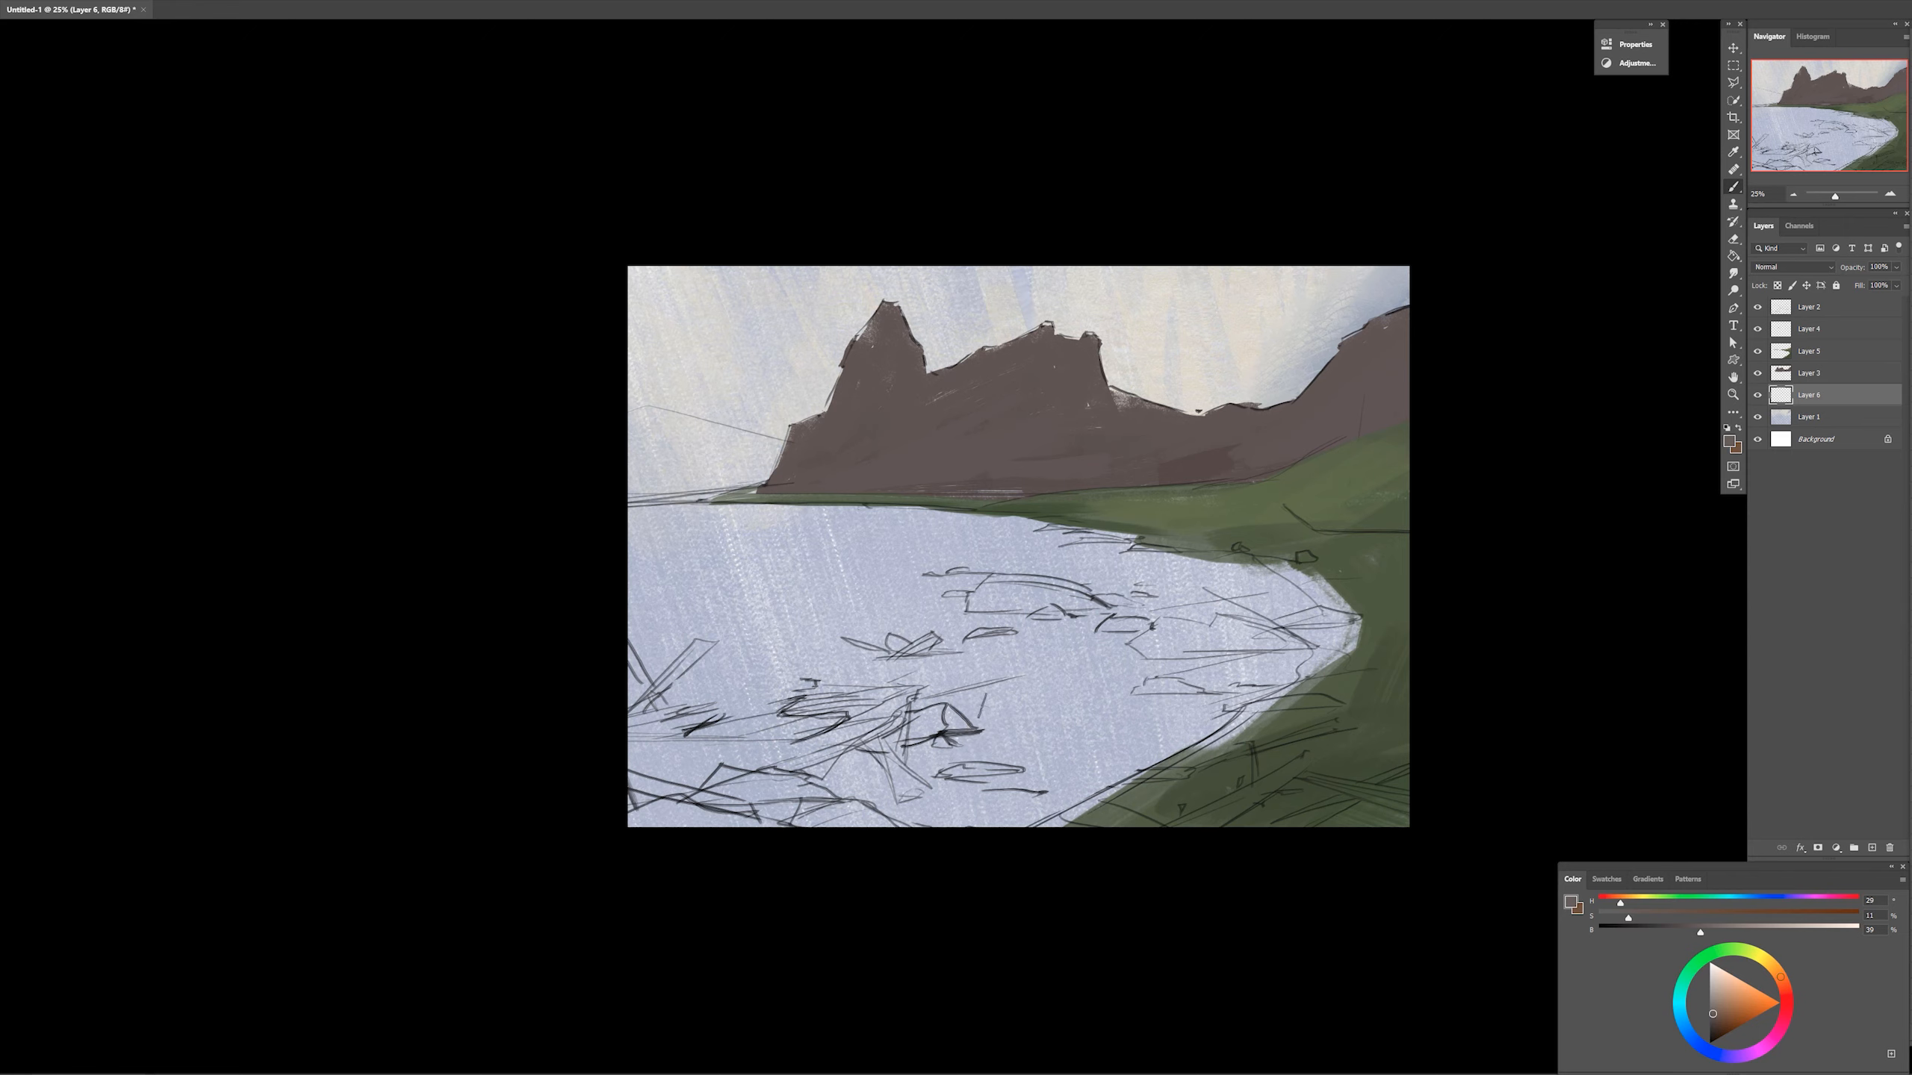
# Paint the mountain's reflection on the lake in brown sampled from the mountain
pyautogui.keyDown('alt'); pyautogui.click(835, 474); pyautogui.keyUp('alt')
pyautogui.moveTo(862, 525)
pyautogui.mouseDown()
pyautogui.moveTo(782, 525)
pyautogui.moveTo(850, 544)
pyautogui.moveTo(867, 595)
pyautogui.mouseUp()
pyautogui.hotkey('ctrl', 'z')
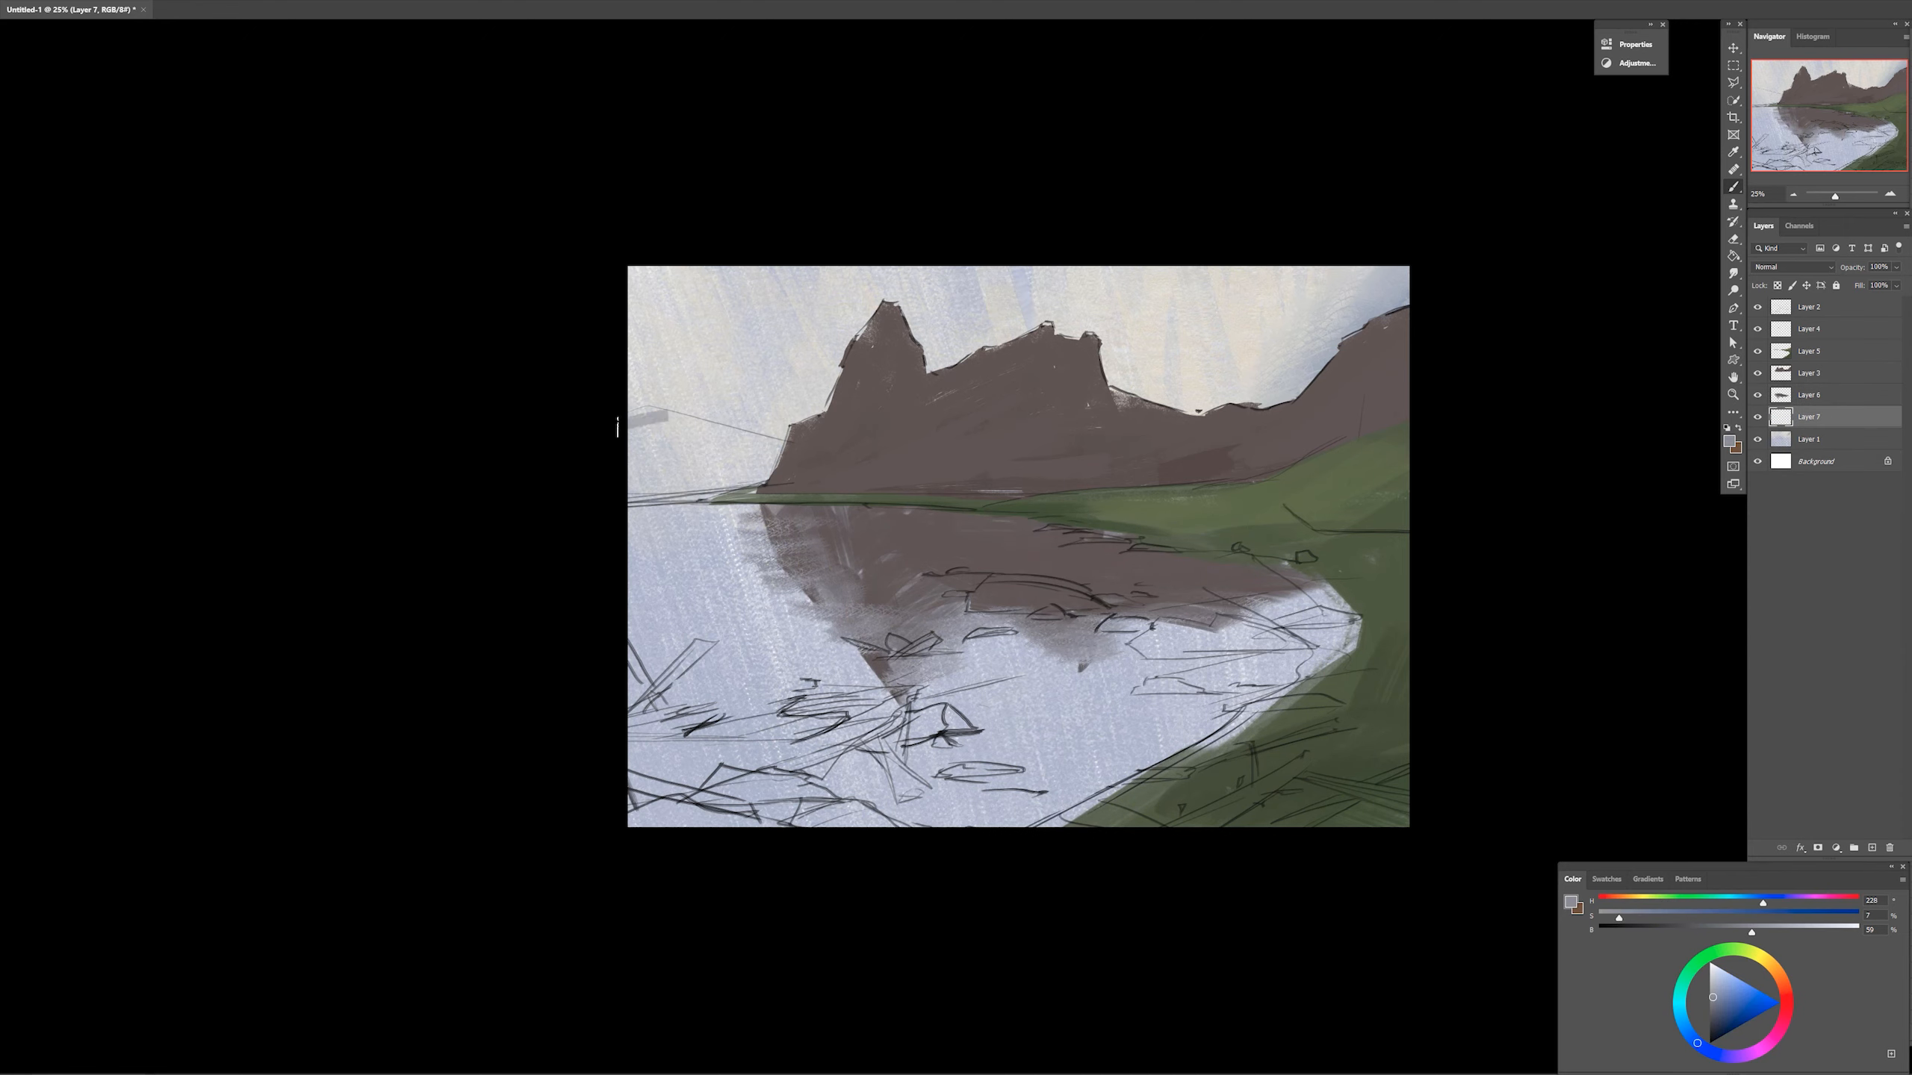
# Paint the distant hills left of the mountain in a darkened blue-grey
pyautogui.moveTo(630, 418)
pyautogui.mouseDown()
pyautogui.moveTo(766, 451)
pyautogui.moveTo(681, 489)
pyautogui.moveTo(657, 472)
pyautogui.moveTo(783, 444)
pyautogui.mouseUp()
pyautogui.moveTo(1618, 916); pyautogui.dragTo(1735, 931)
pyautogui.moveTo(778, 445)
pyautogui.mouseDown()
pyautogui.moveTo(630, 426)
pyautogui.moveTo(775, 485)
pyautogui.mouseUp()
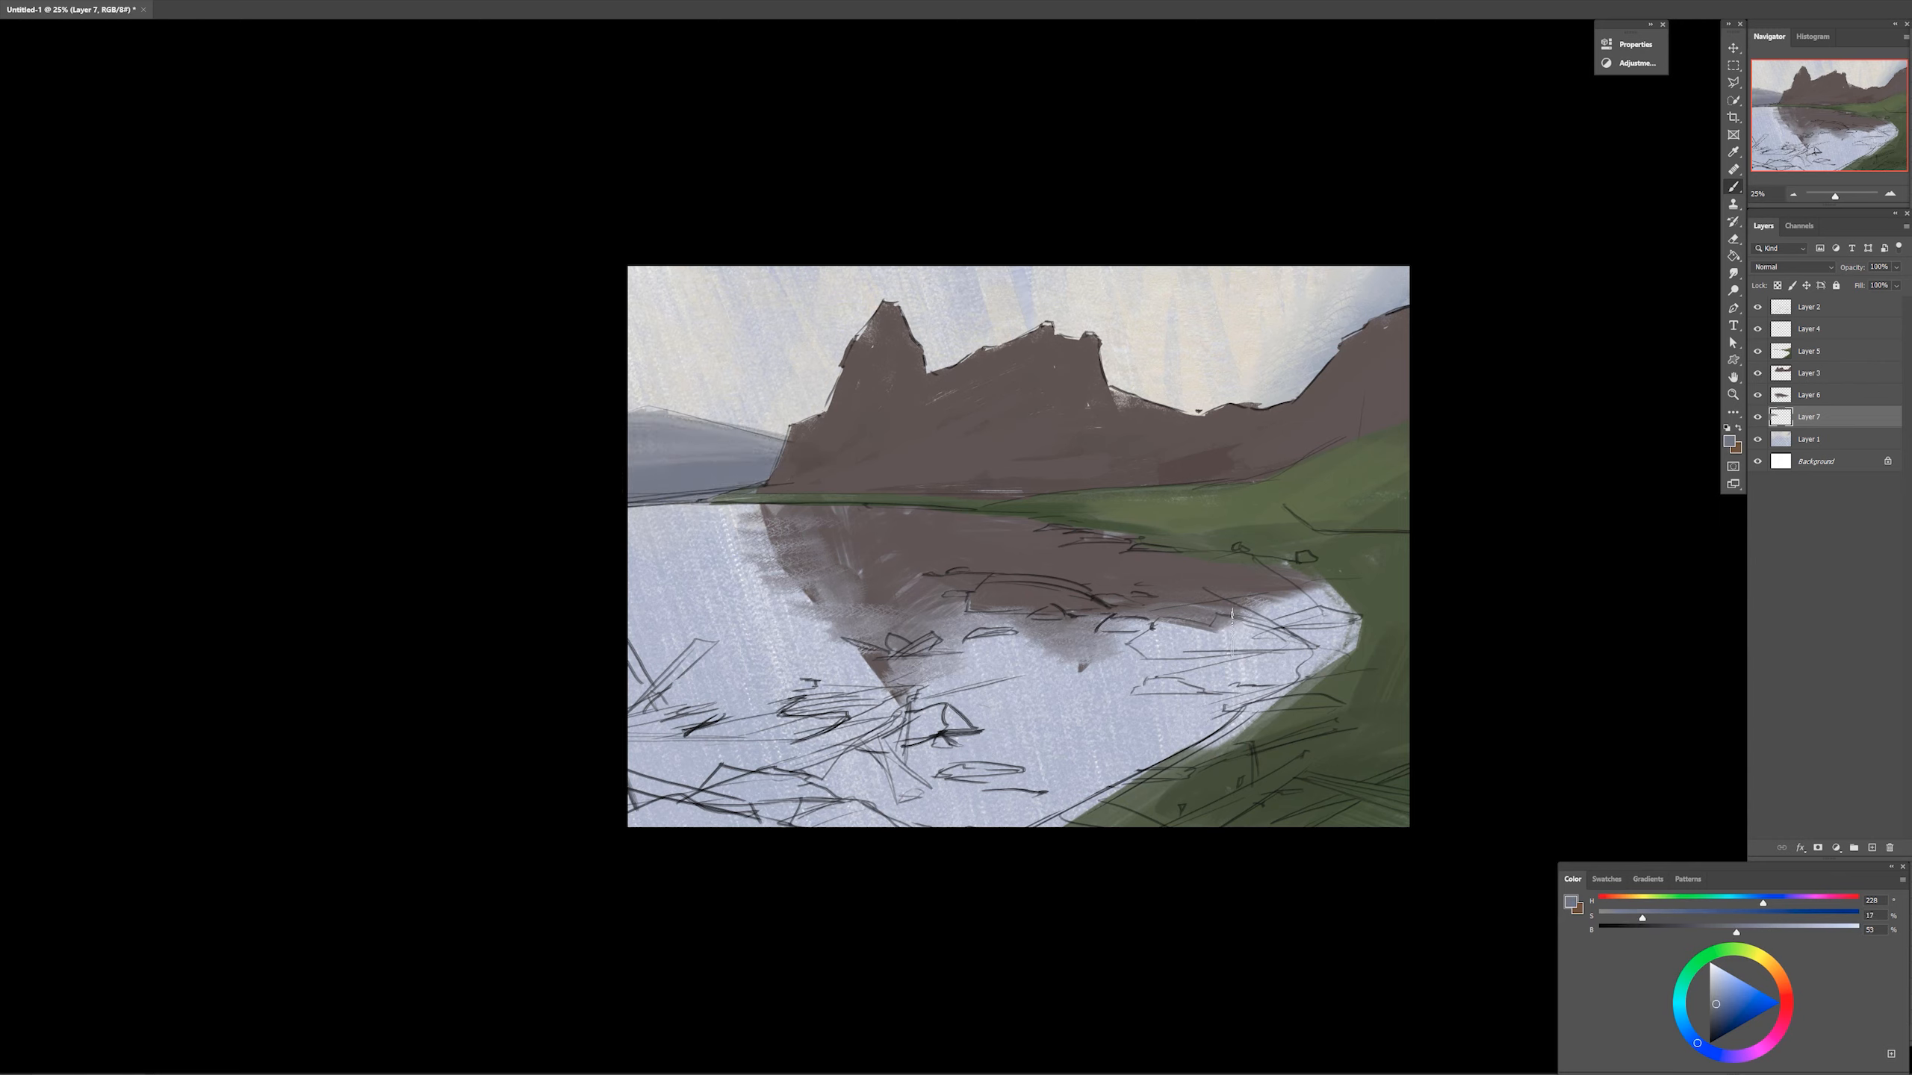
# Shift the reflection layer's midtones toward red and yellow with Color Balance
pyautogui.hotkey('alt', ']')
pyautogui.hotkey('ctrl', 'b')
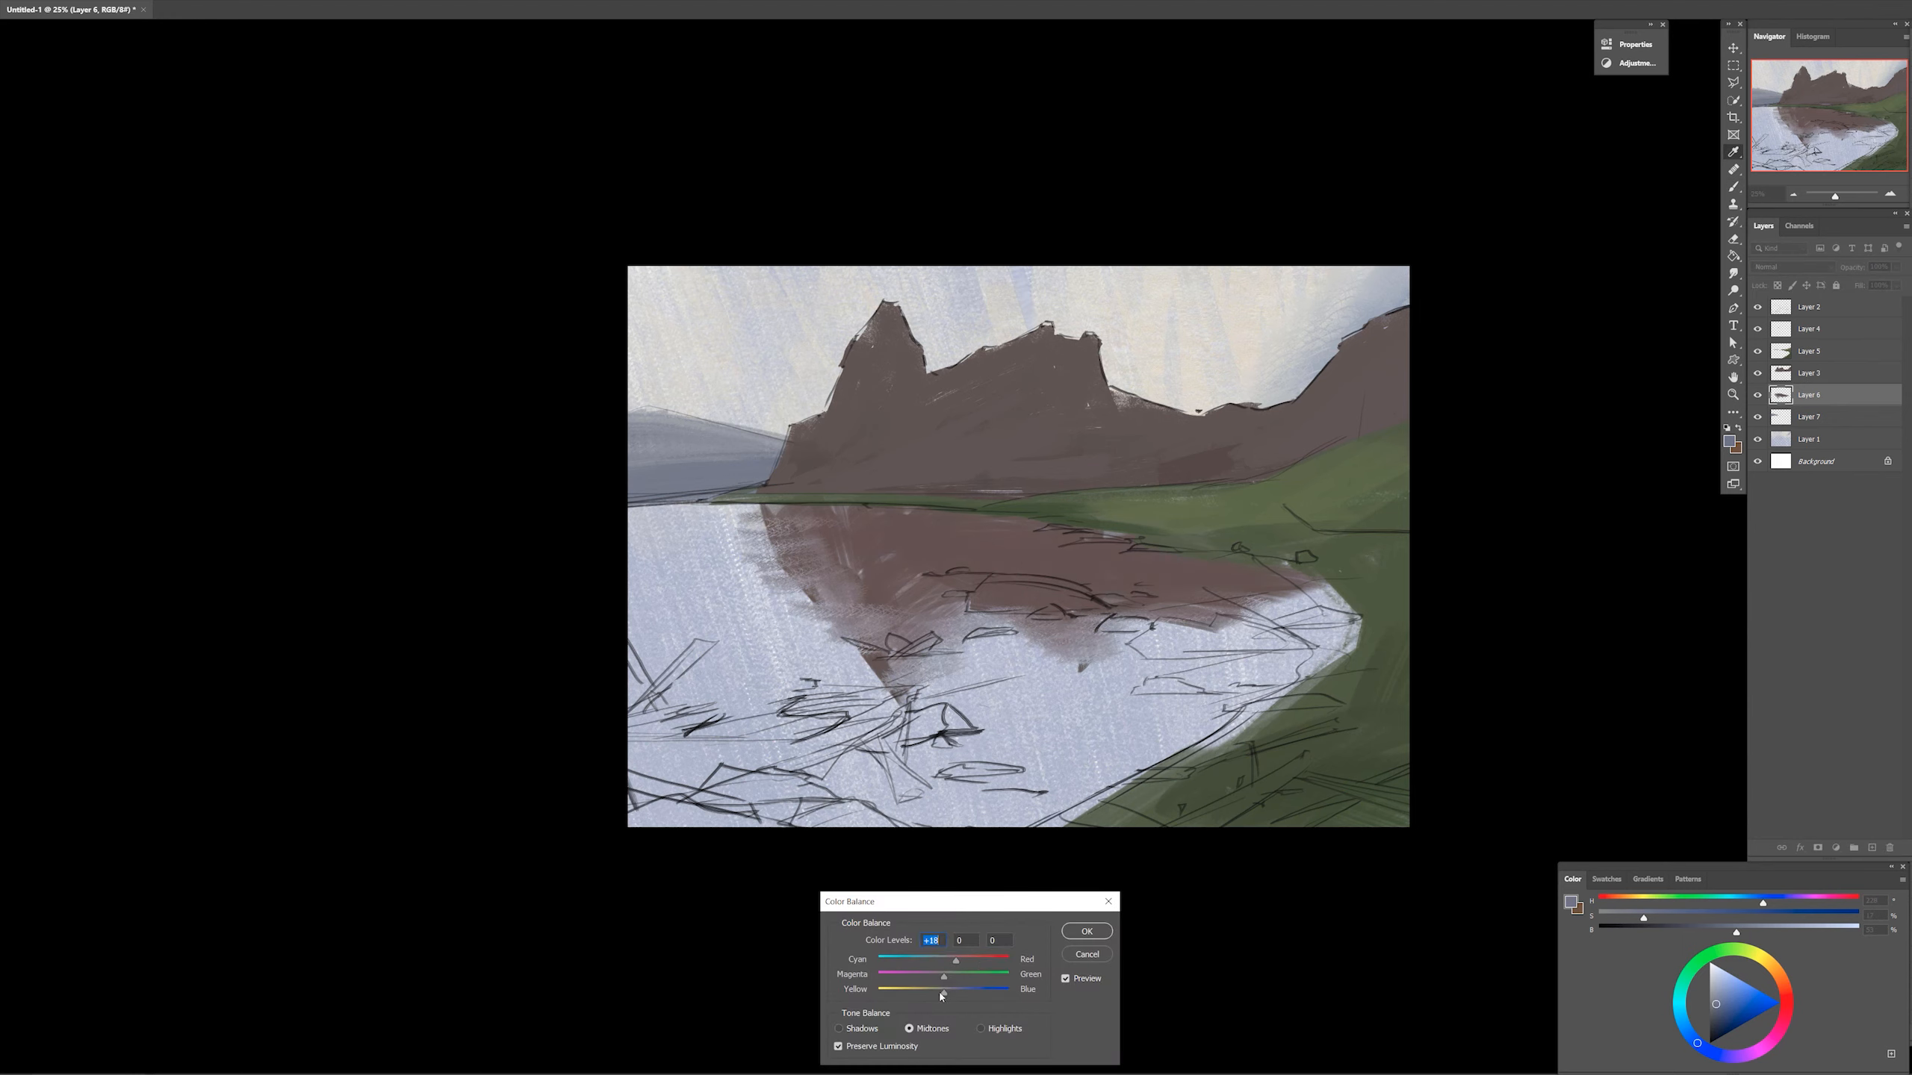
pyautogui.click(1086, 930)
# Add a new layer above the grassy shore and outline the mid-lake boulder with a polygonal selection
pyautogui.click(1733, 82)
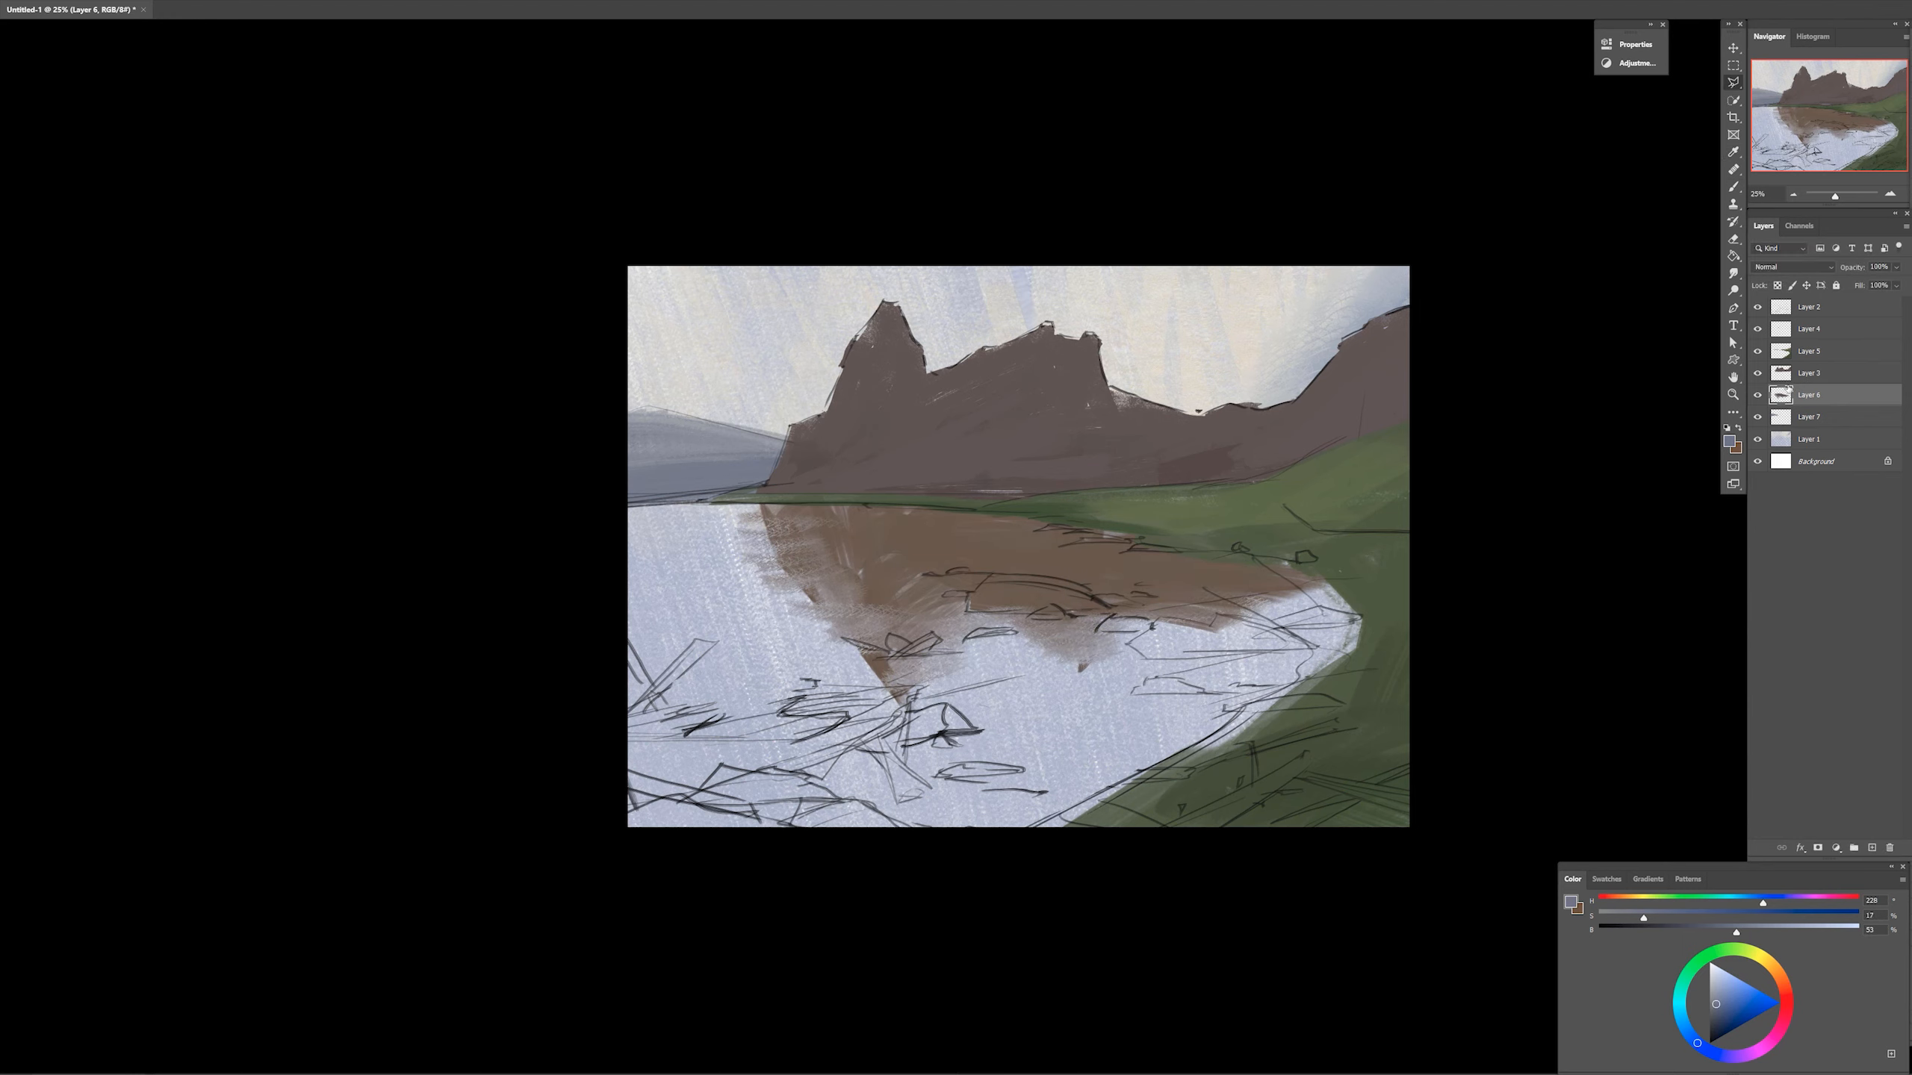
pyautogui.click(1821, 350)
pyautogui.click(1872, 847)
pyautogui.click(966, 604)
pyautogui.click(966, 595)
pyautogui.click(993, 573)
pyautogui.click(1068, 619)
pyautogui.click(1028, 620)
pyautogui.click(1029, 614)
pyautogui.click(966, 610)
pyautogui.press('b')
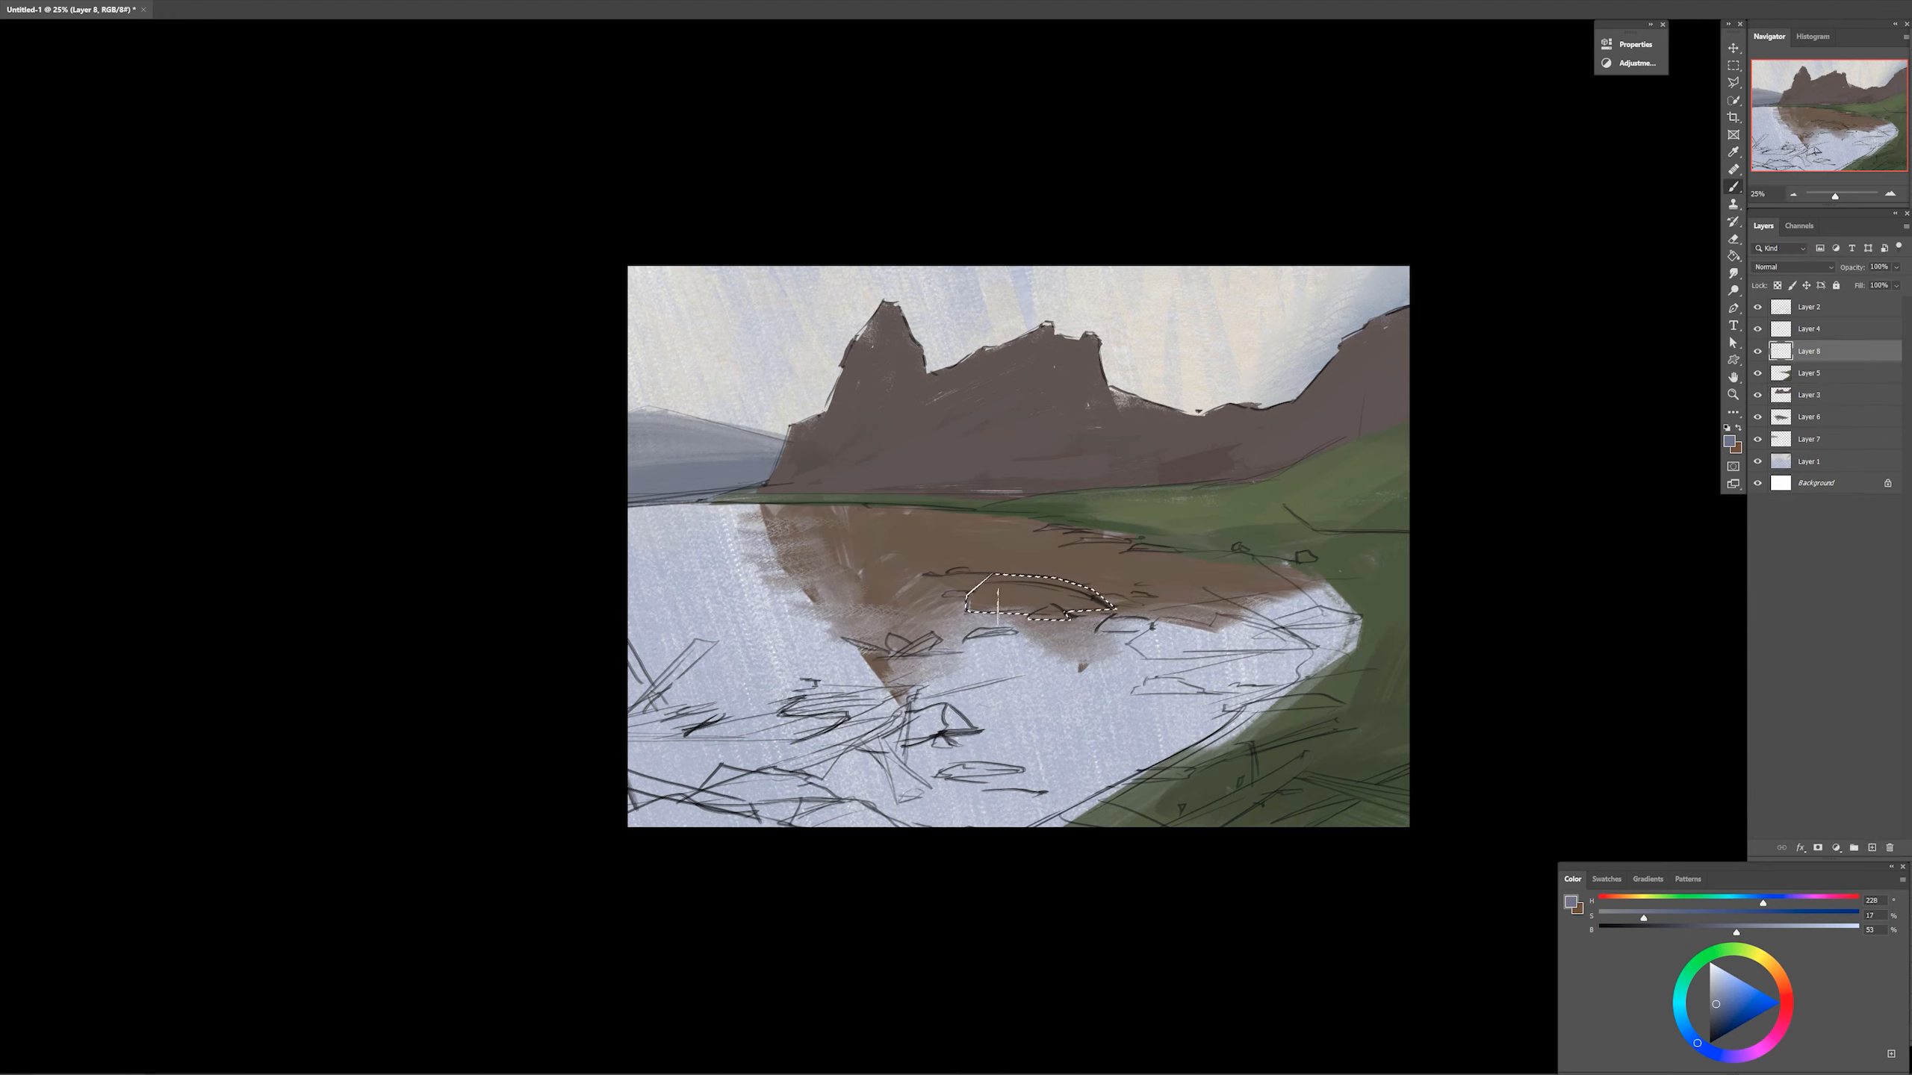
# Paint the selected boulder light beige with a dark underside
pyautogui.click(1632, 899)
pyautogui.click(1714, 993)
pyautogui.click(1804, 929)
pyautogui.moveTo(1036, 584)
pyautogui.mouseDown()
pyautogui.moveTo(972, 606)
pyautogui.moveTo(1103, 605)
pyautogui.moveTo(1083, 613)
pyautogui.mouseUp()
pyautogui.click(1652, 930)
pyautogui.moveTo(969, 608); pyautogui.dragTo(1108, 607)
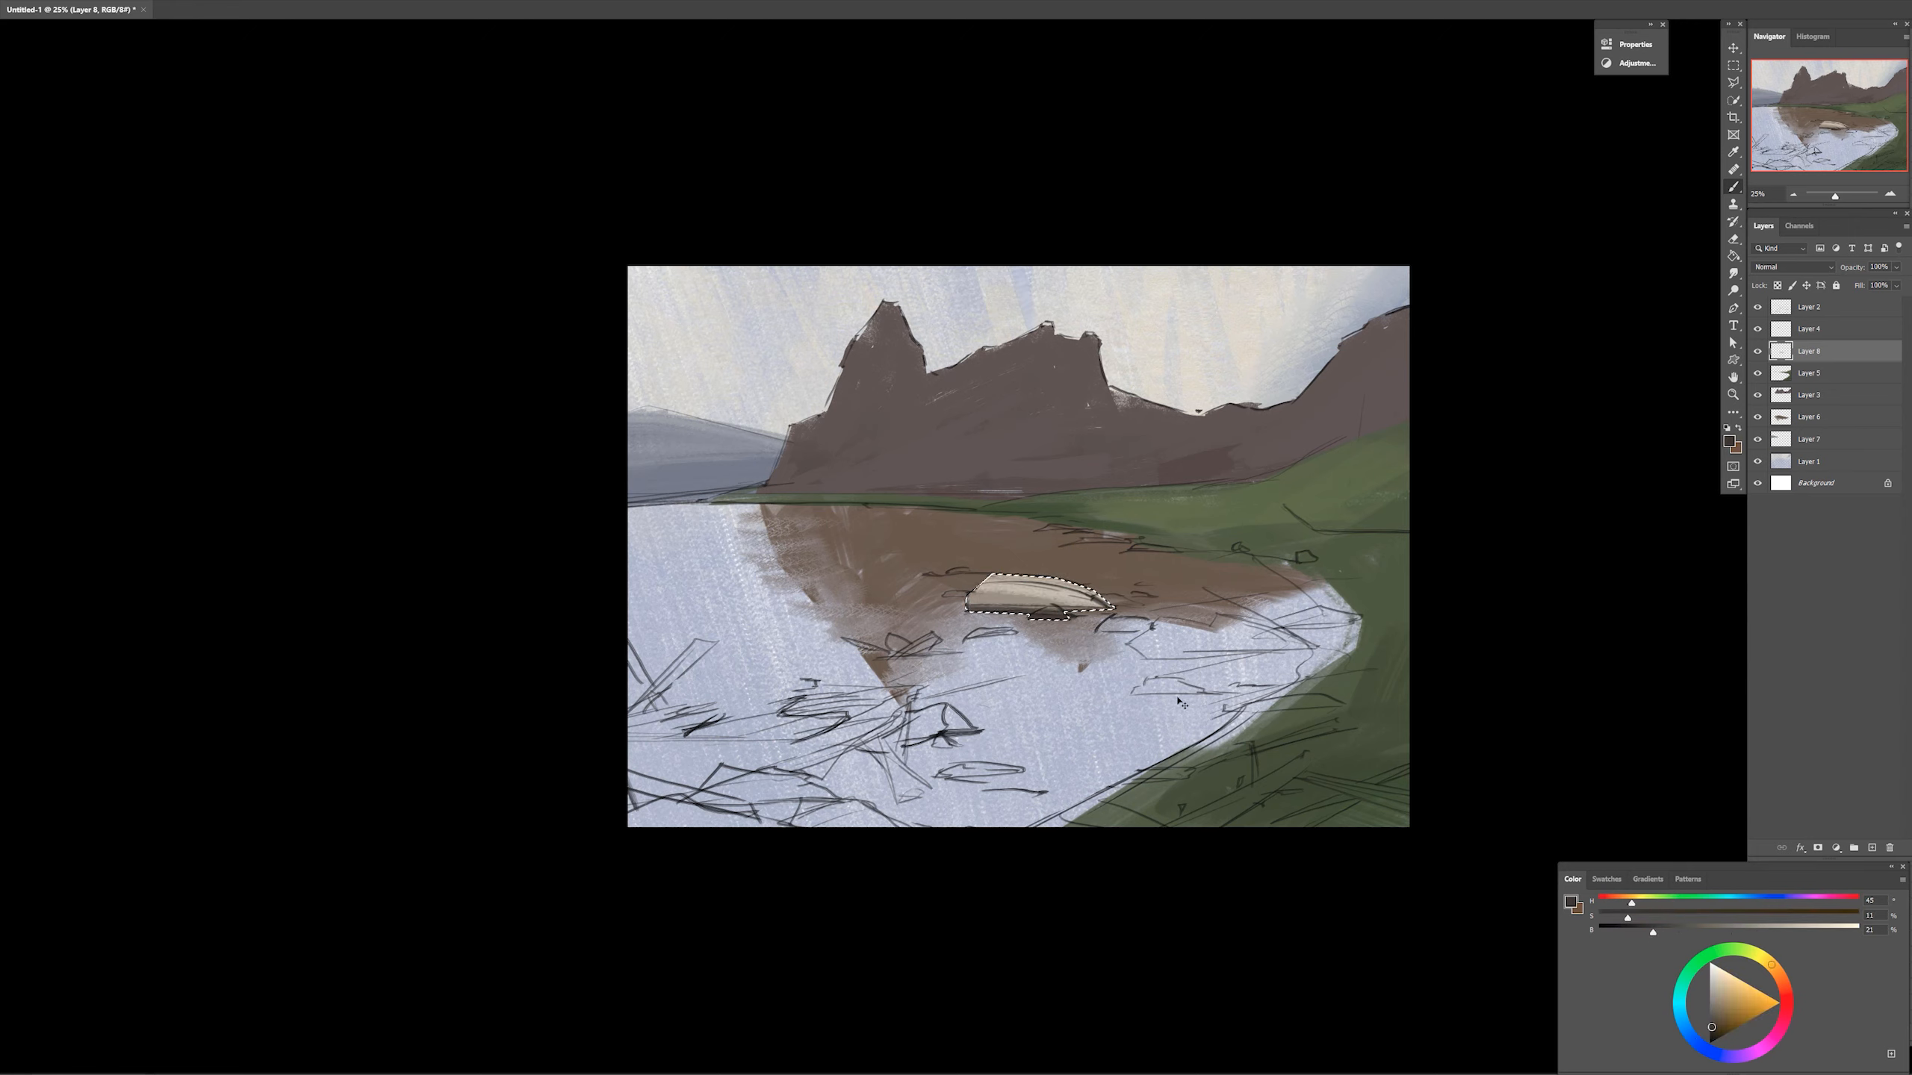
# Refine the boulder with a lighter beige, clear the selection, and compare the painting with the sketch hidden and shown
pyautogui.rightClick(1052, 595)
pyautogui.click(1789, 930)
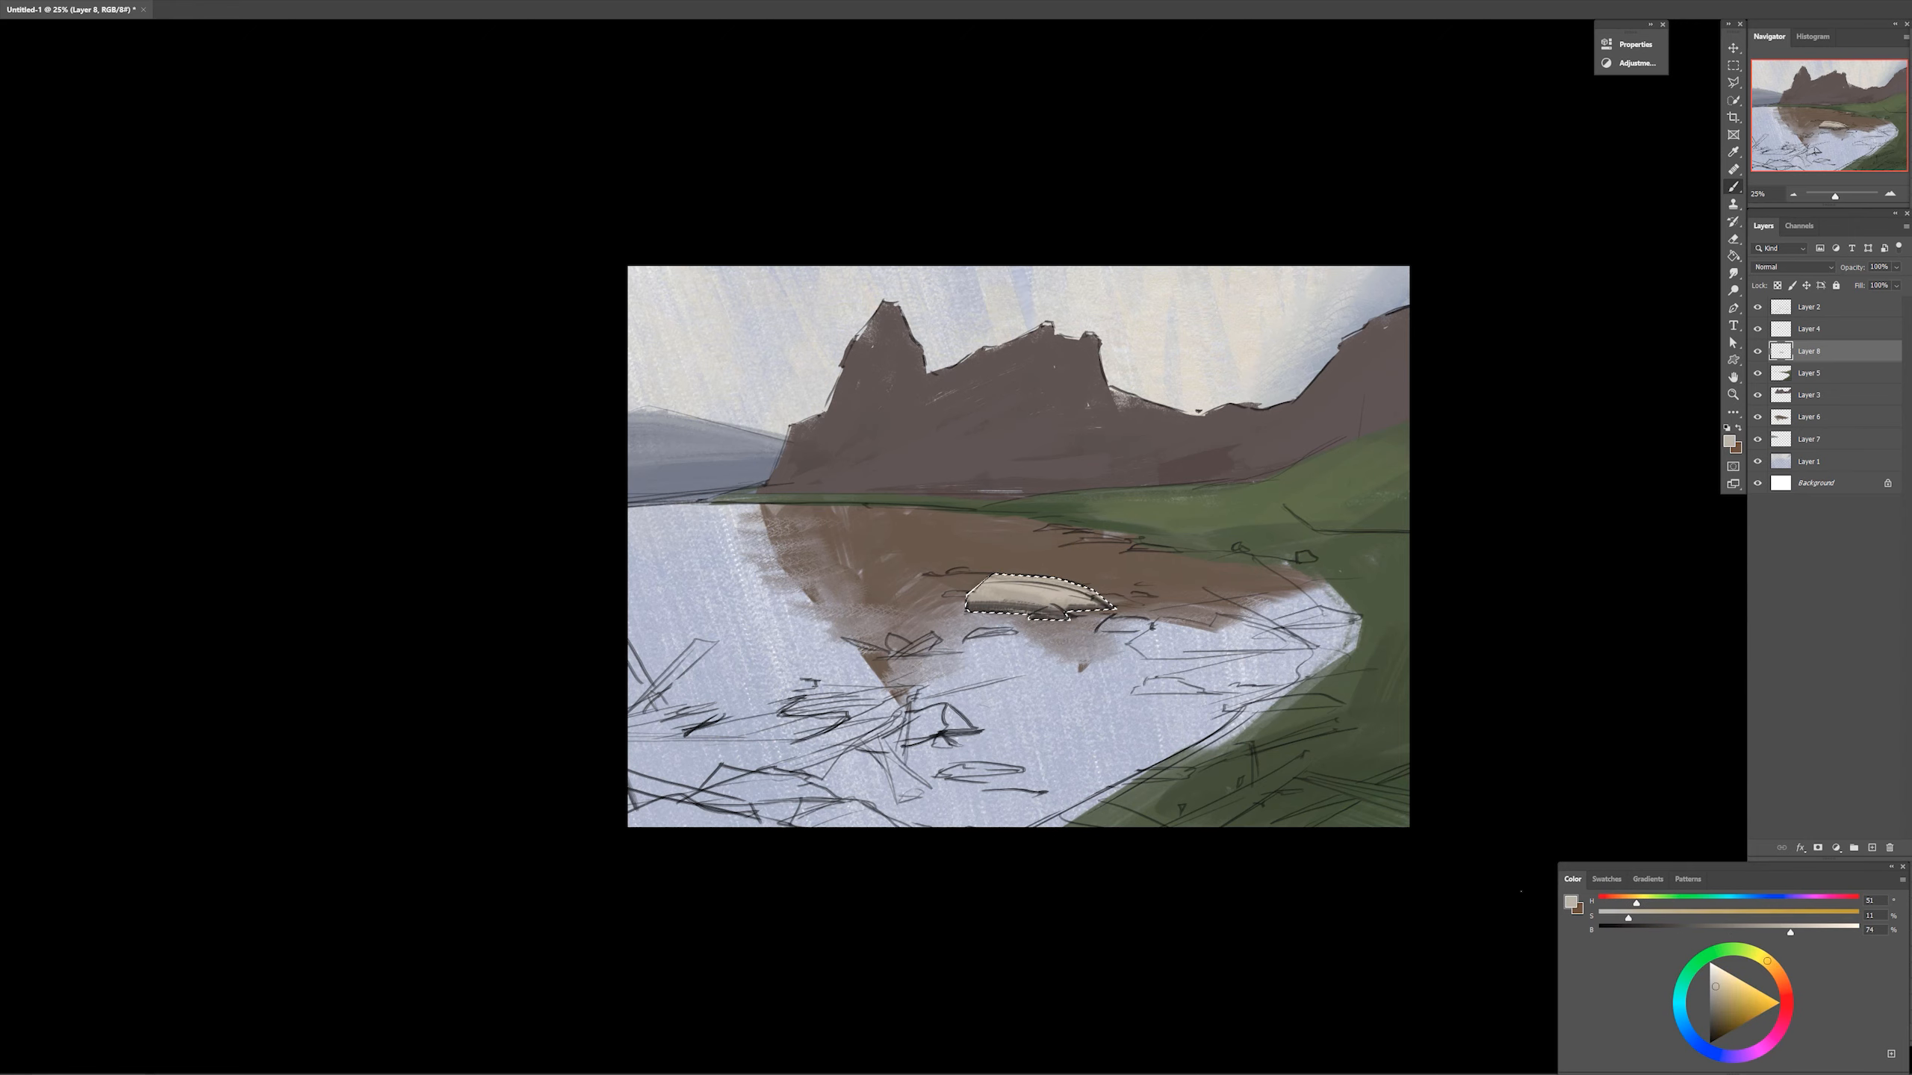
pyautogui.click(1757, 307)
pyautogui.hotkey('ctrl', 'd')
pyautogui.click(1757, 307)
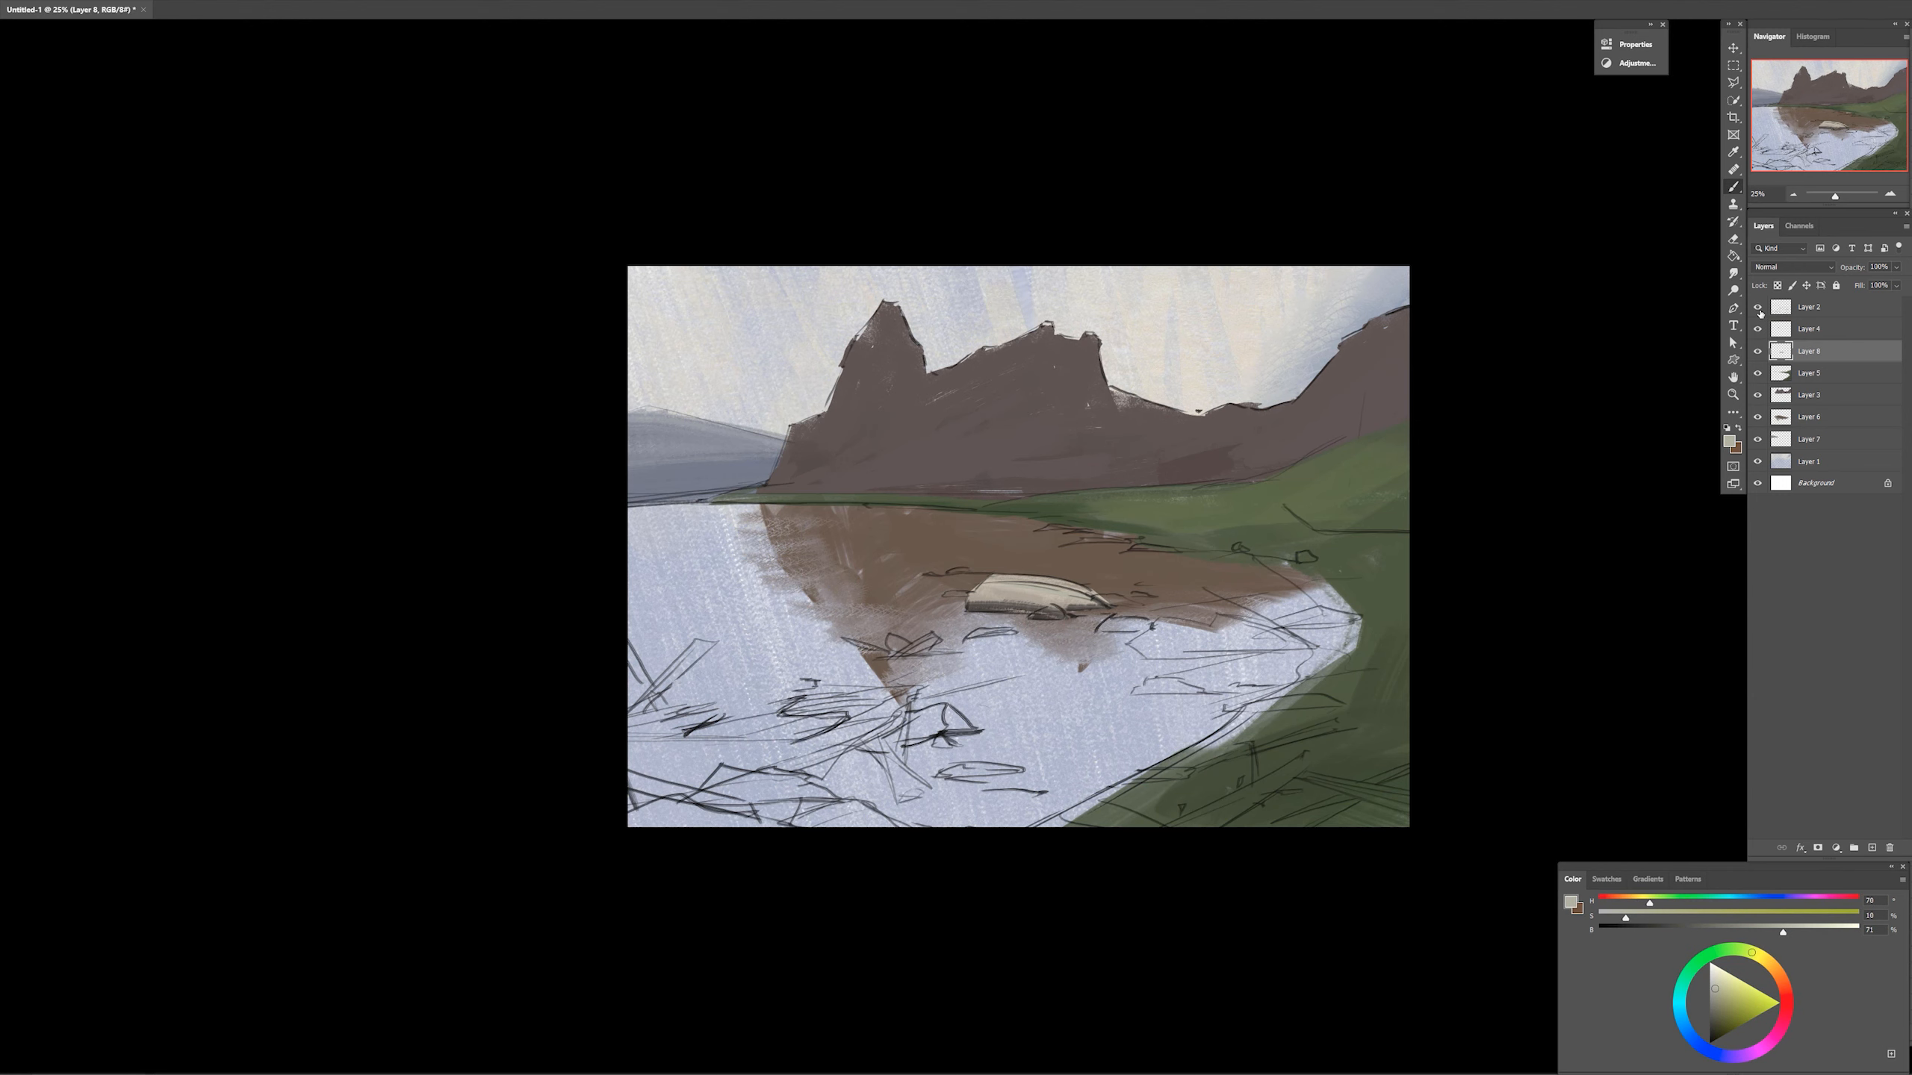
# Select the long rock outline near the right bank, paint it with beige sampled from the boulder, and clear the selection
pyautogui.press('l')
pyautogui.click(1098, 634)
pyautogui.press('b')
pyautogui.keyDown('alt'); pyautogui.click(1053, 608); pyautogui.keyUp('alt')
pyautogui.moveTo(1141, 649); pyautogui.dragTo(1279, 646)
pyautogui.keyDown('alt'); pyautogui.click(1069, 598); pyautogui.keyUp('alt')
pyautogui.moveTo(1151, 636); pyautogui.dragTo(1279, 644)
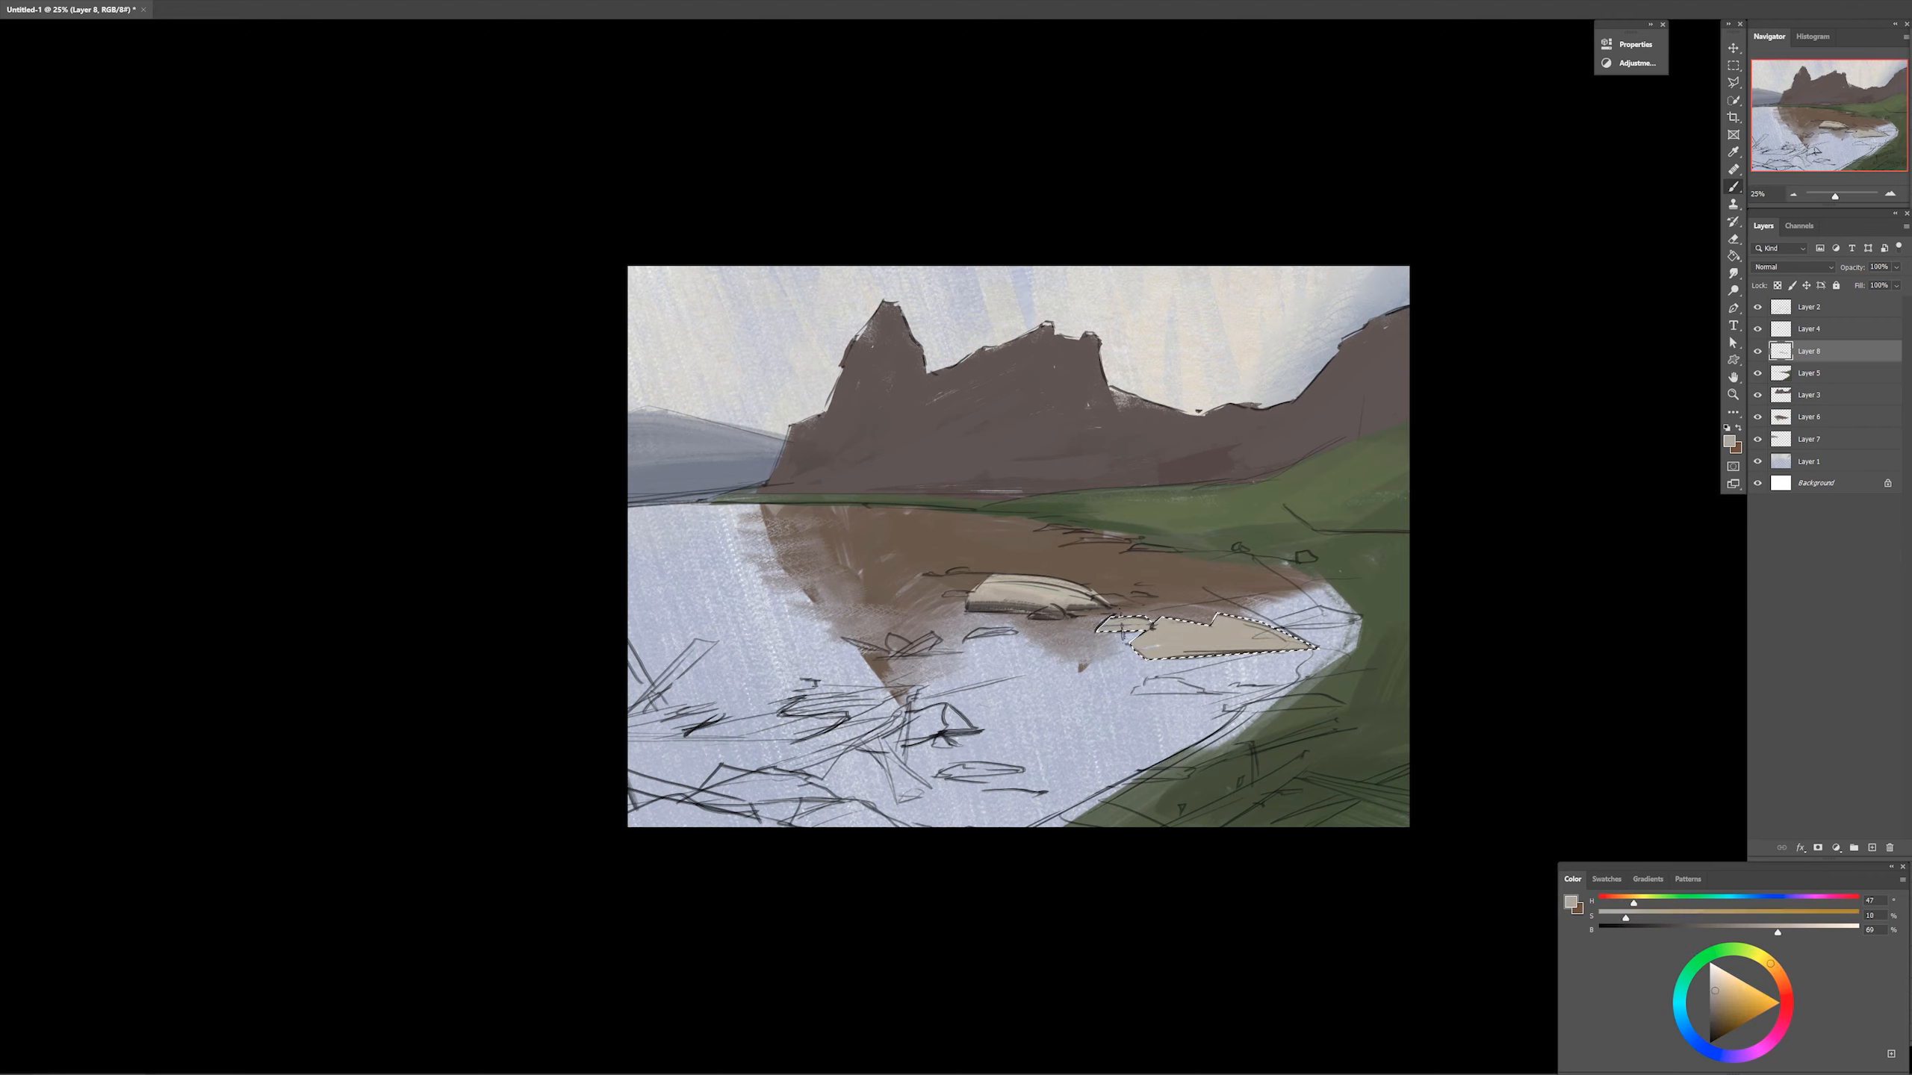
pyautogui.hotkey('ctrl', 'd')
# Tidy the small stones beside the boulder, fill the thin rocks near the far shore with beige, and hide the sketch
pyautogui.press('e')
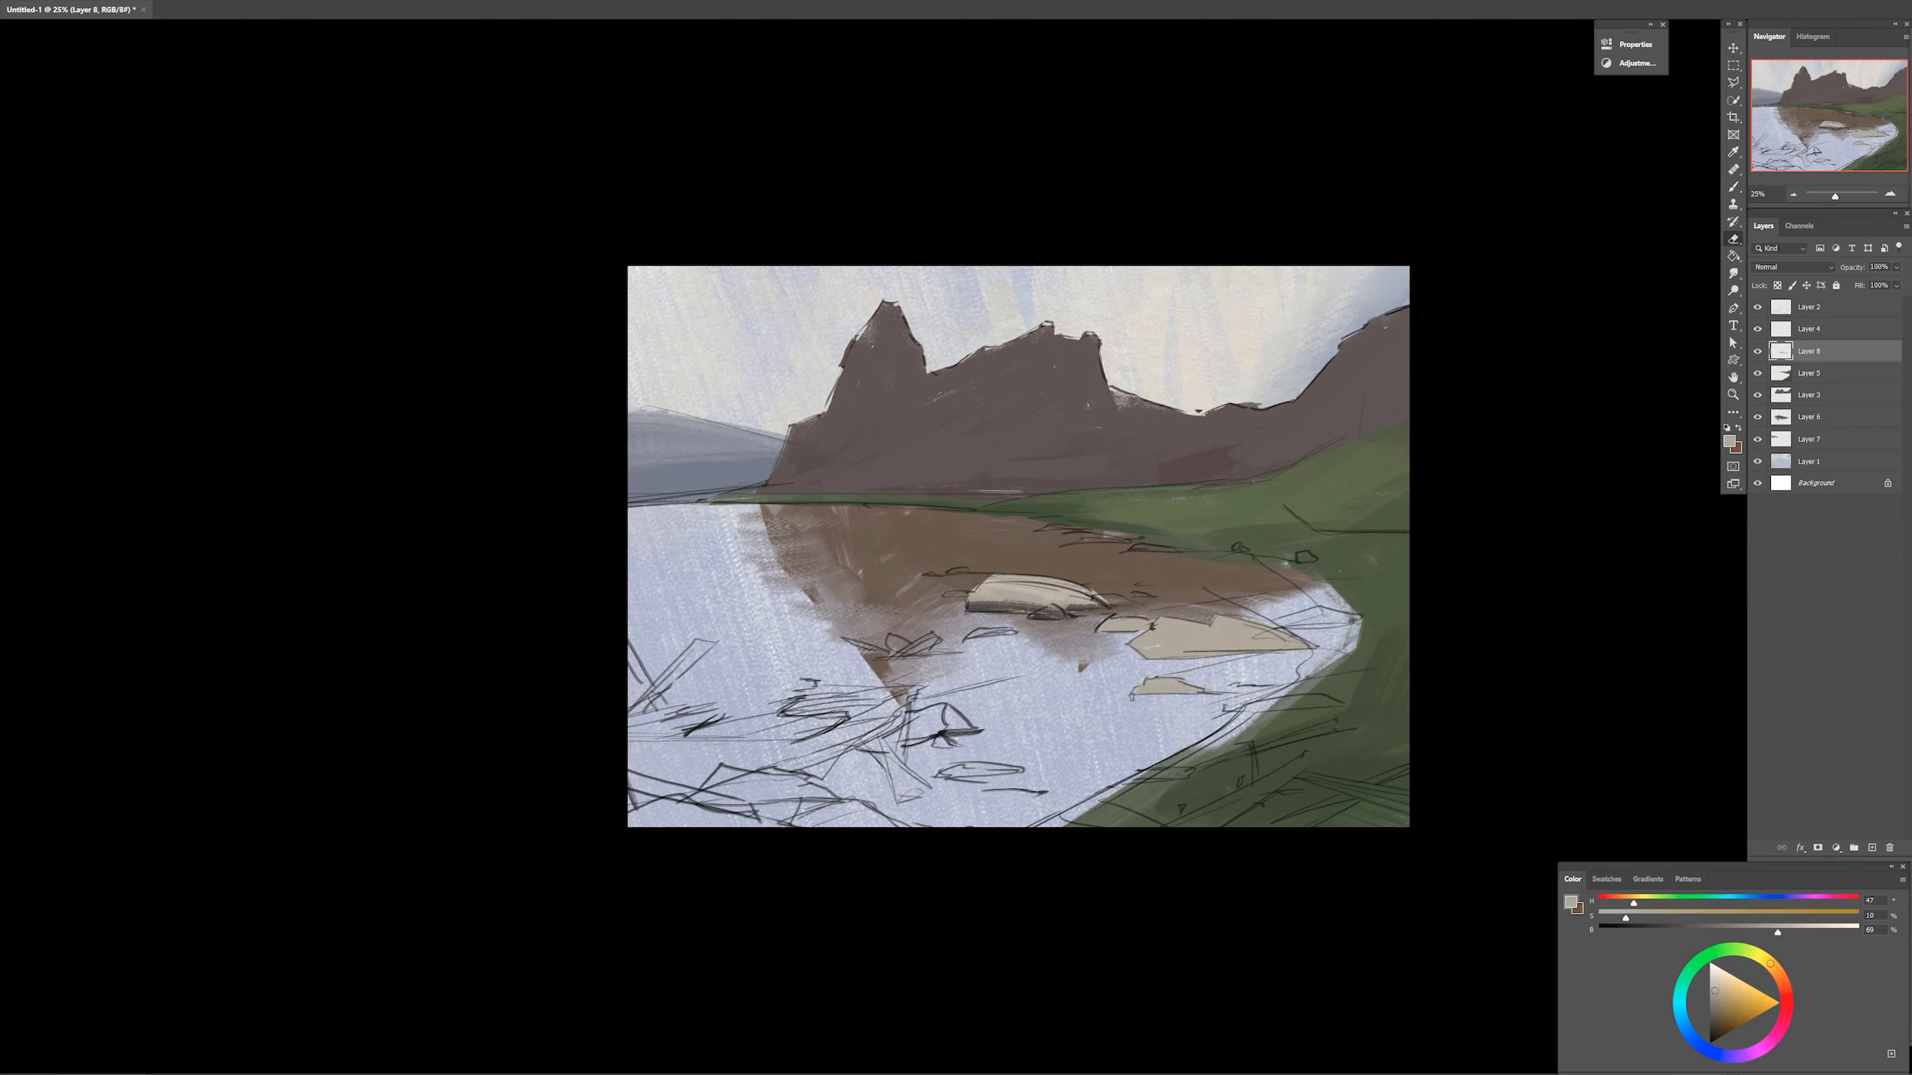
pyautogui.press('e')
pyautogui.moveTo(1132, 595)
pyautogui.mouseDown()
pyautogui.moveTo(1104, 597)
pyautogui.moveTo(1145, 604)
pyautogui.mouseUp()
pyautogui.press('b')
pyautogui.press('l')
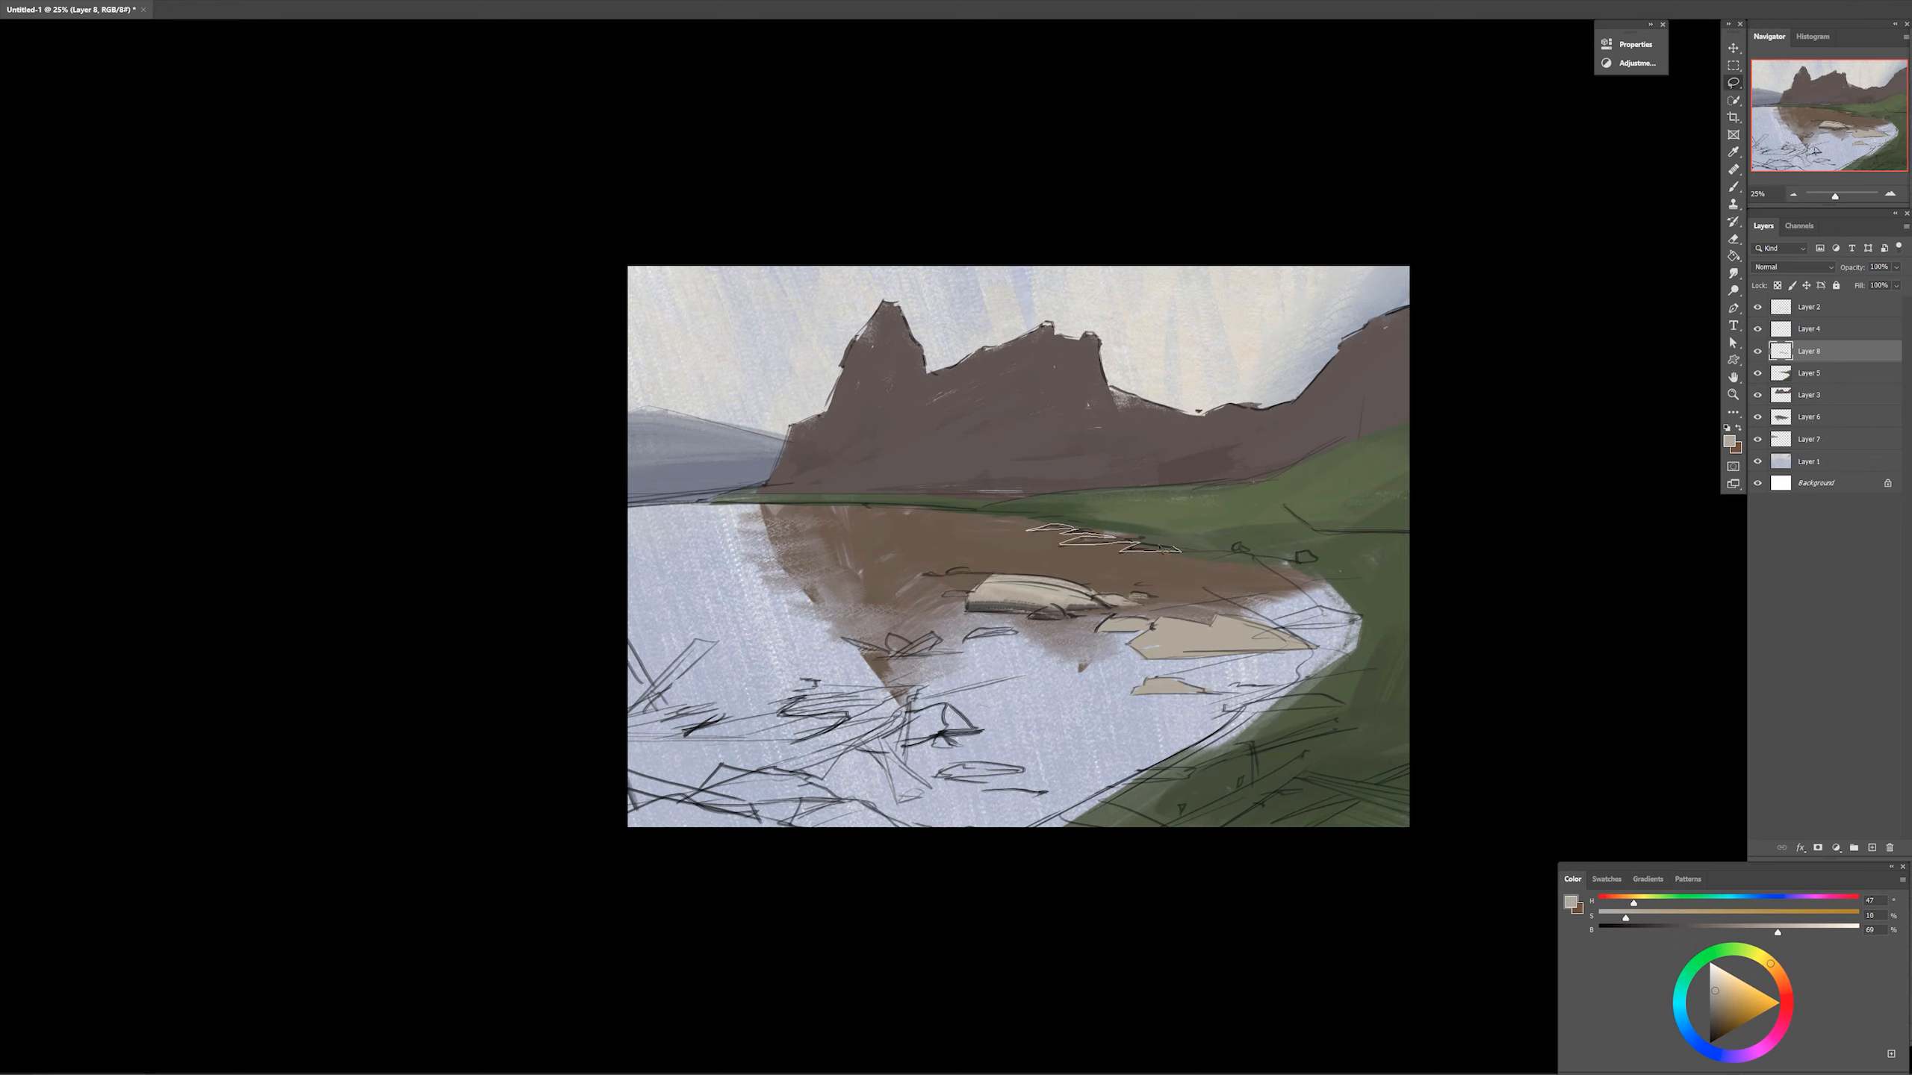
pyautogui.hotkey('alt', 'BackSpace')
pyautogui.press('b')
pyautogui.hotkey('ctrl', 'd')
pyautogui.click(1757, 307)
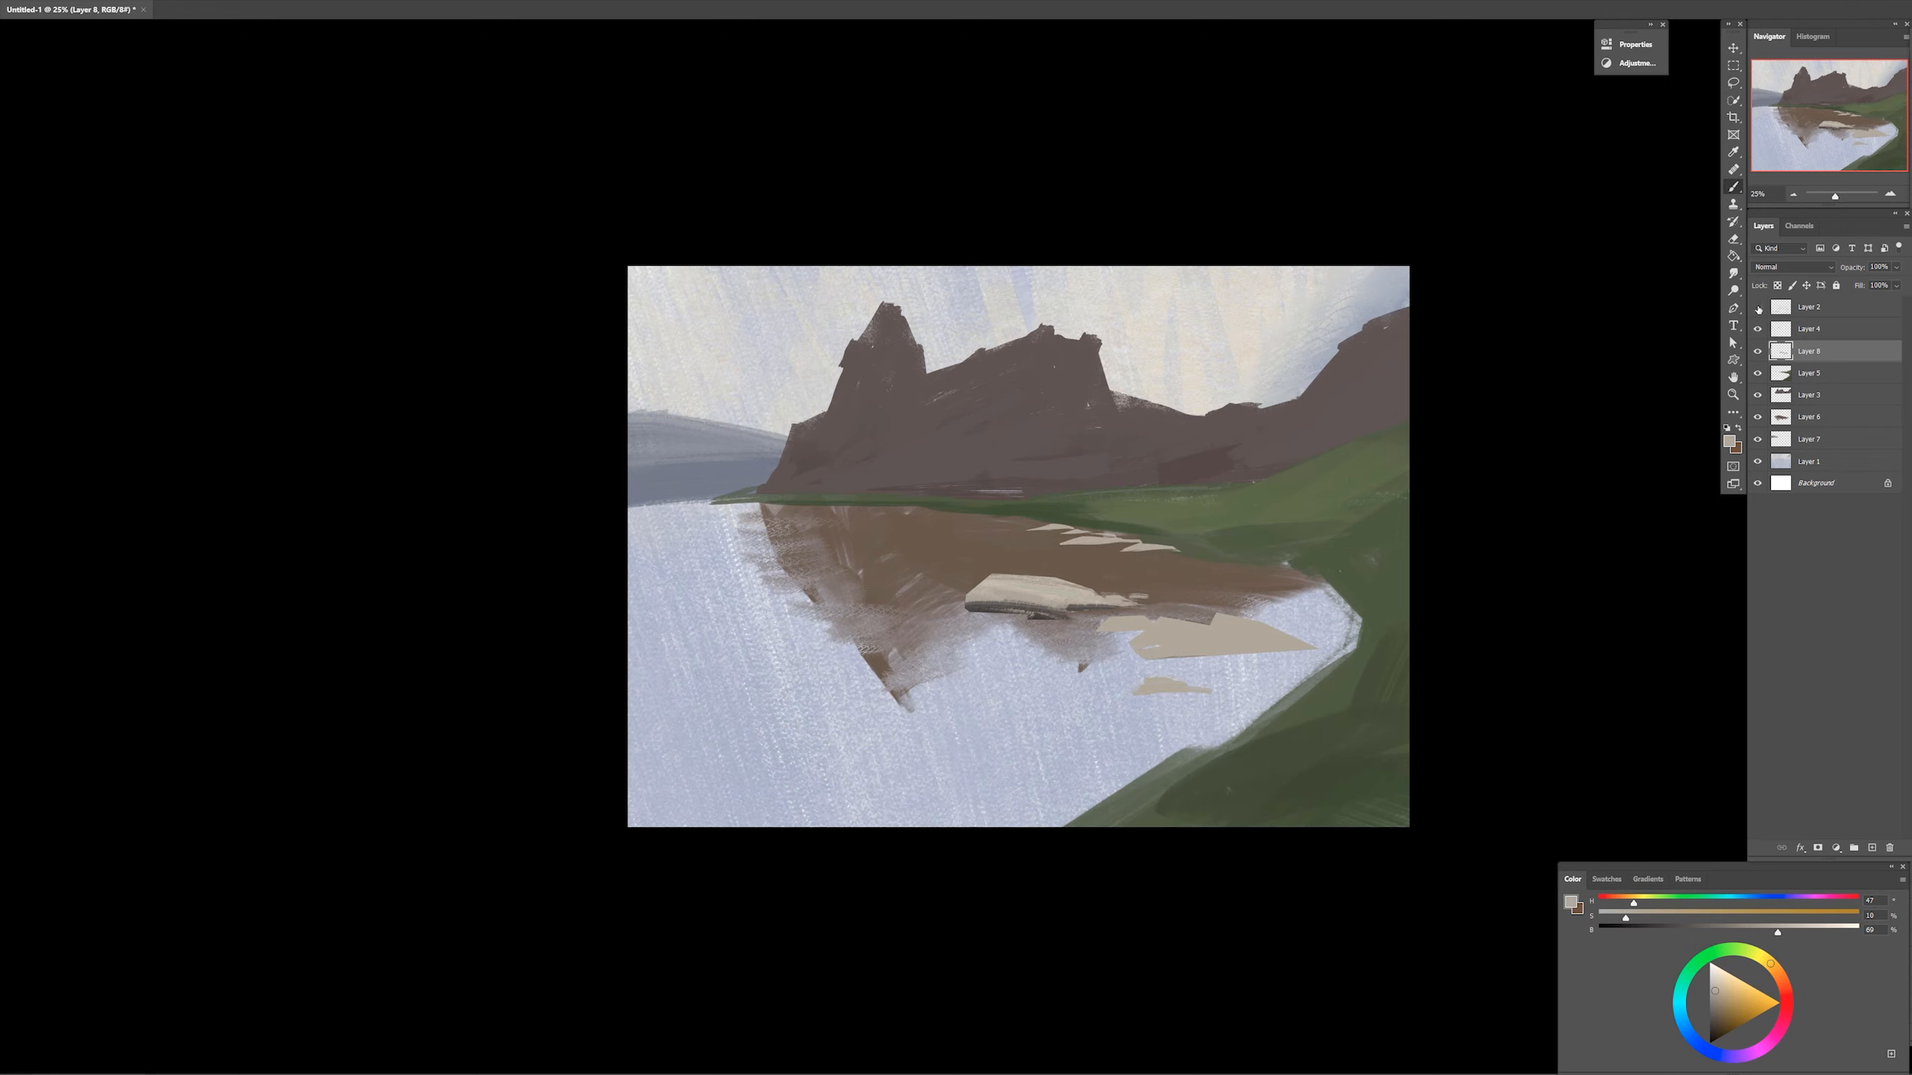
# Fill more small lasso-shaped rocks around the boulder with beige and extend the long rock onto the right bank
pyautogui.click(1757, 307)
pyautogui.press('l')
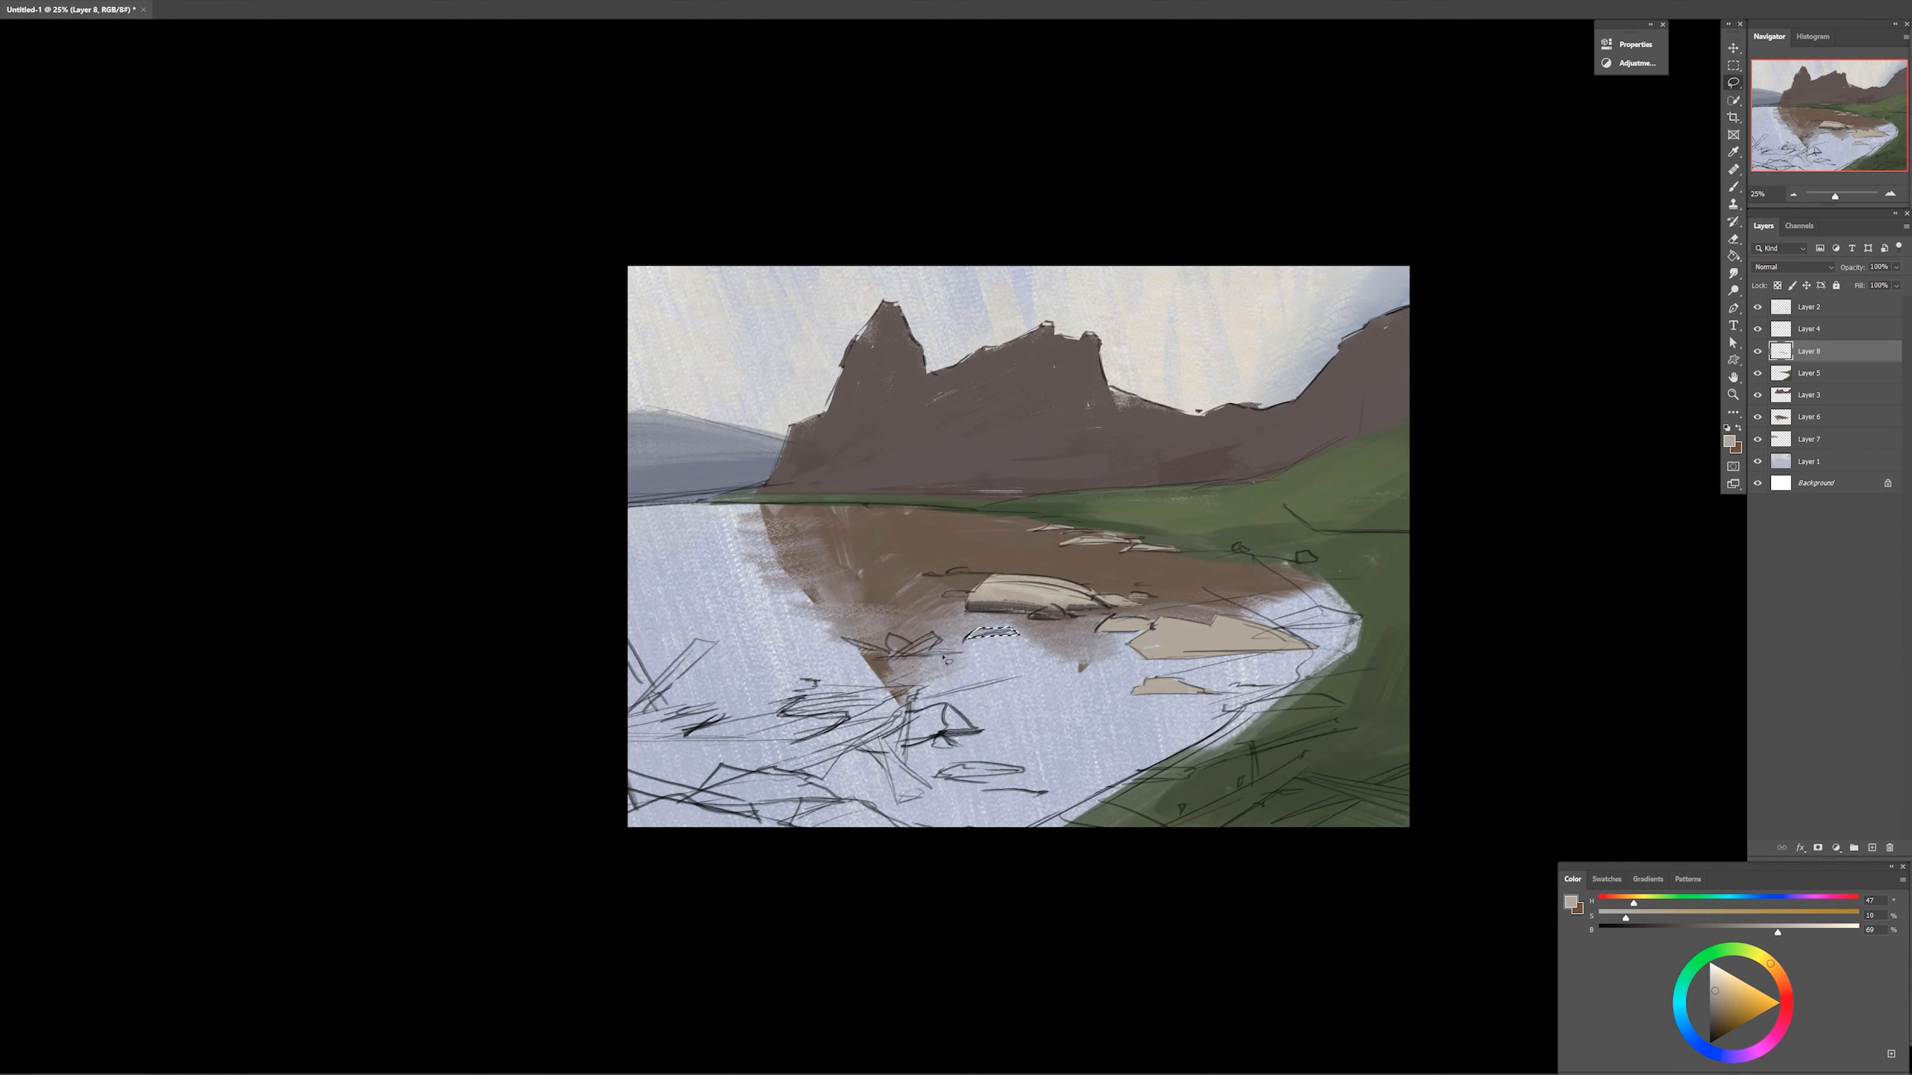
pyautogui.moveTo(966, 599); pyautogui.dragTo(969, 594)
pyautogui.hotkey('alt', 'BackSpace')
pyautogui.press('b')
pyautogui.click(1758, 307)
pyautogui.moveTo(1282, 625)
pyautogui.mouseDown()
pyautogui.moveTo(1400, 631)
pyautogui.moveTo(1363, 644)
pyautogui.moveTo(1367, 598)
pyautogui.mouseUp()
pyautogui.press('e')
pyautogui.press('b')
pyautogui.press('e')
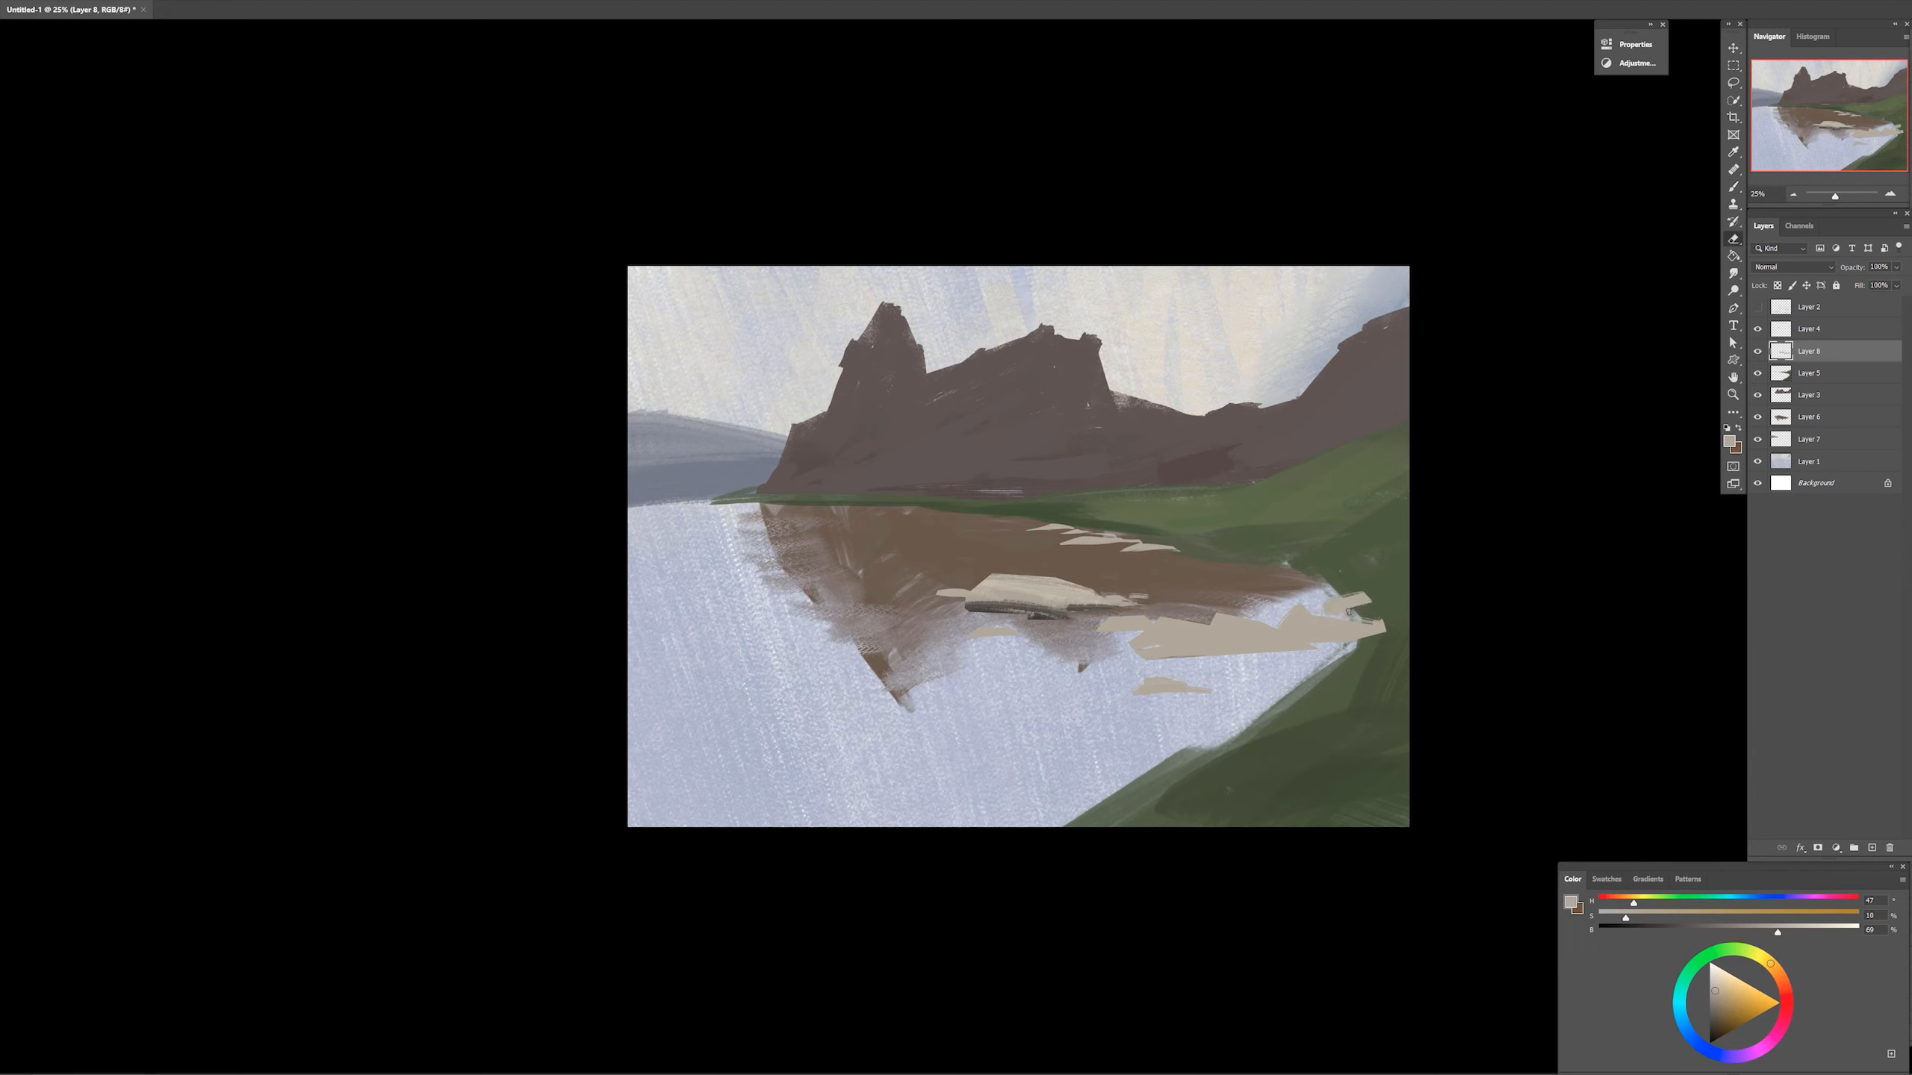
# Darken the near bank on the grassy shore layer with diagonal dark green strokes in its lower right corner
pyautogui.hotkey('alt', '[')
pyautogui.moveTo(1404, 764); pyautogui.dragTo(1252, 827)
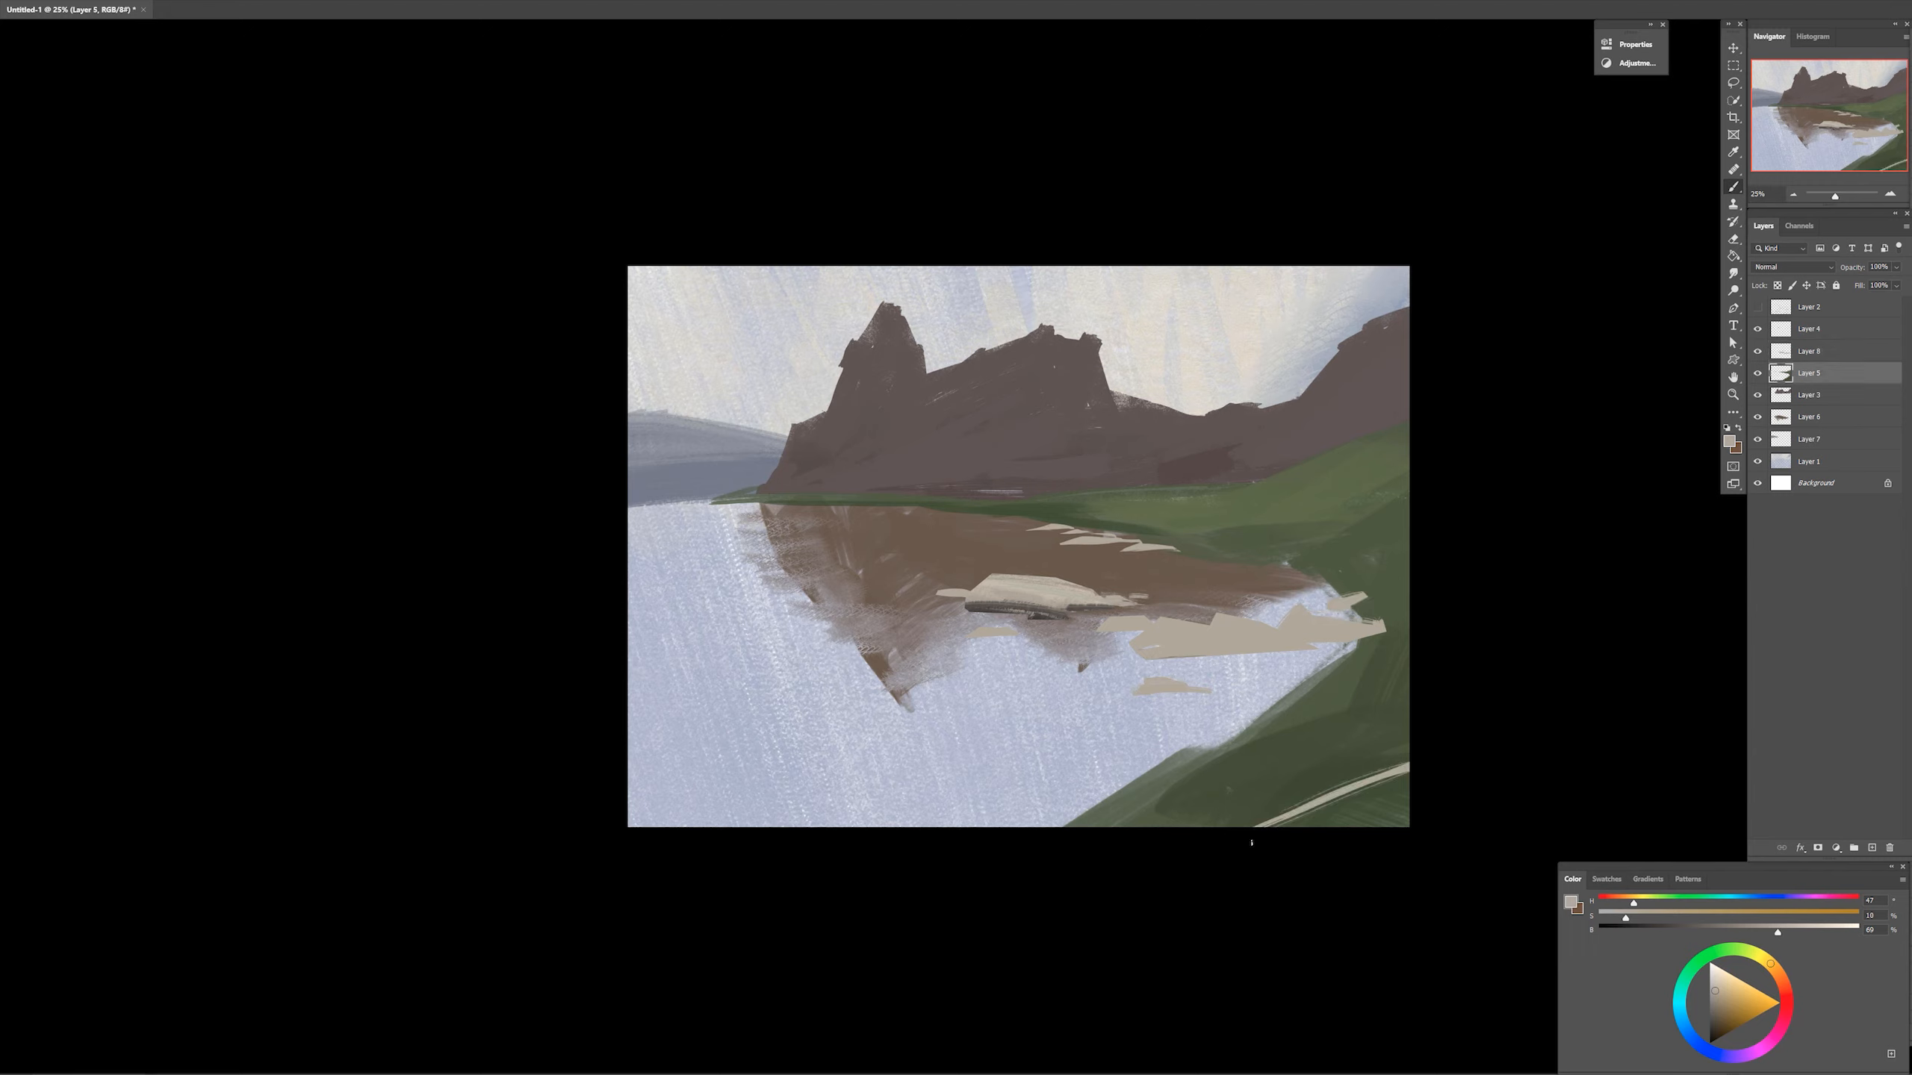
pyautogui.hotkey('ctrl', 'z')
pyautogui.keyDown('alt'); pyautogui.click(1279, 798); pyautogui.keyUp('alt')
pyautogui.click(1713, 1029)
pyautogui.moveTo(1400, 768)
pyautogui.mouseDown()
pyautogui.moveTo(1272, 821)
pyautogui.moveTo(1144, 820)
pyautogui.mouseUp()
pyautogui.moveTo(1318, 741); pyautogui.dragTo(1402, 711)
pyautogui.moveTo(1283, 802); pyautogui.dragTo(1408, 682)
pyautogui.moveTo(1404, 689); pyautogui.dragTo(1151, 824)
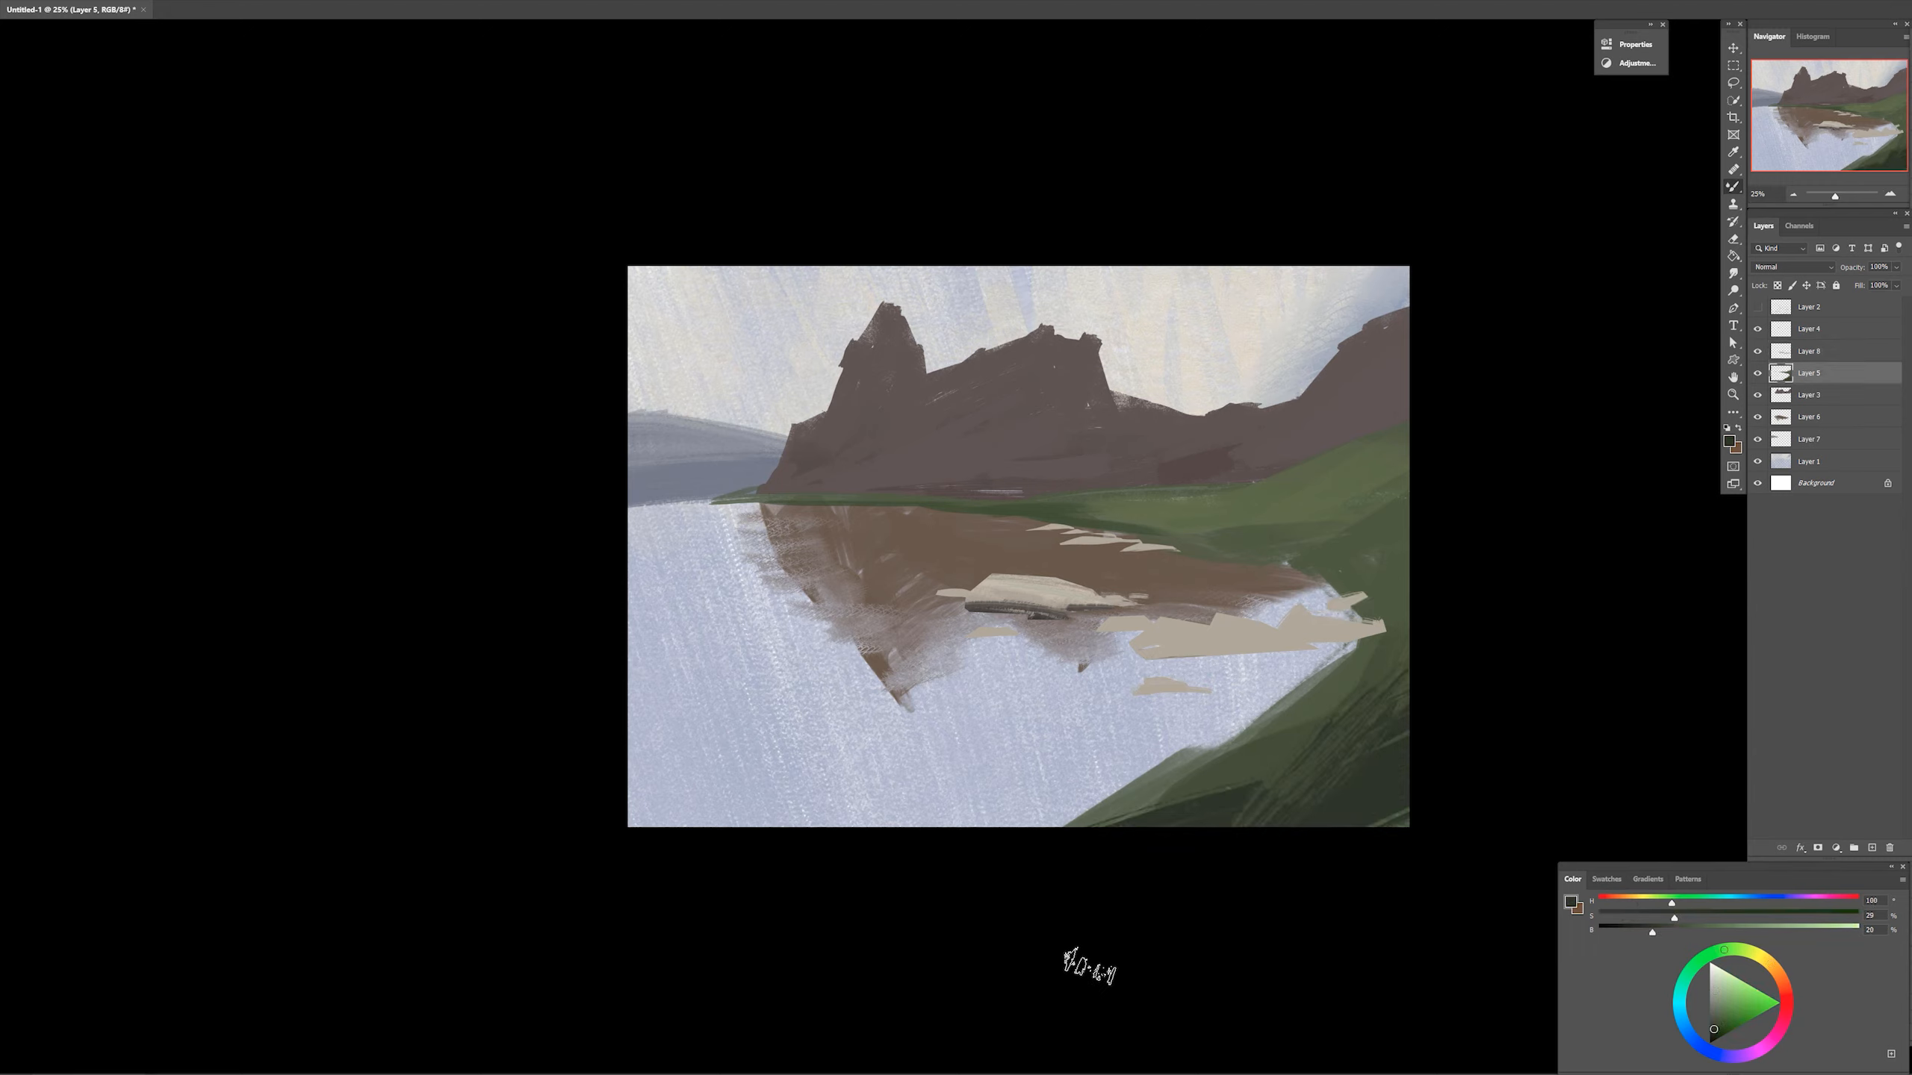
# Blend the near bank with further diagonal strokes in greens sampled from the grass
pyautogui.keyDown('alt'); pyautogui.click(1280, 760); pyautogui.keyUp('alt')
pyautogui.keyDown('alt'); pyautogui.click(1336, 697); pyautogui.keyUp('alt')
pyautogui.moveTo(1286, 825); pyautogui.dragTo(1407, 769)
pyautogui.moveTo(1254, 751)
pyautogui.mouseDown()
pyautogui.moveTo(1366, 658)
pyautogui.moveTo(1144, 784)
pyautogui.mouseUp()
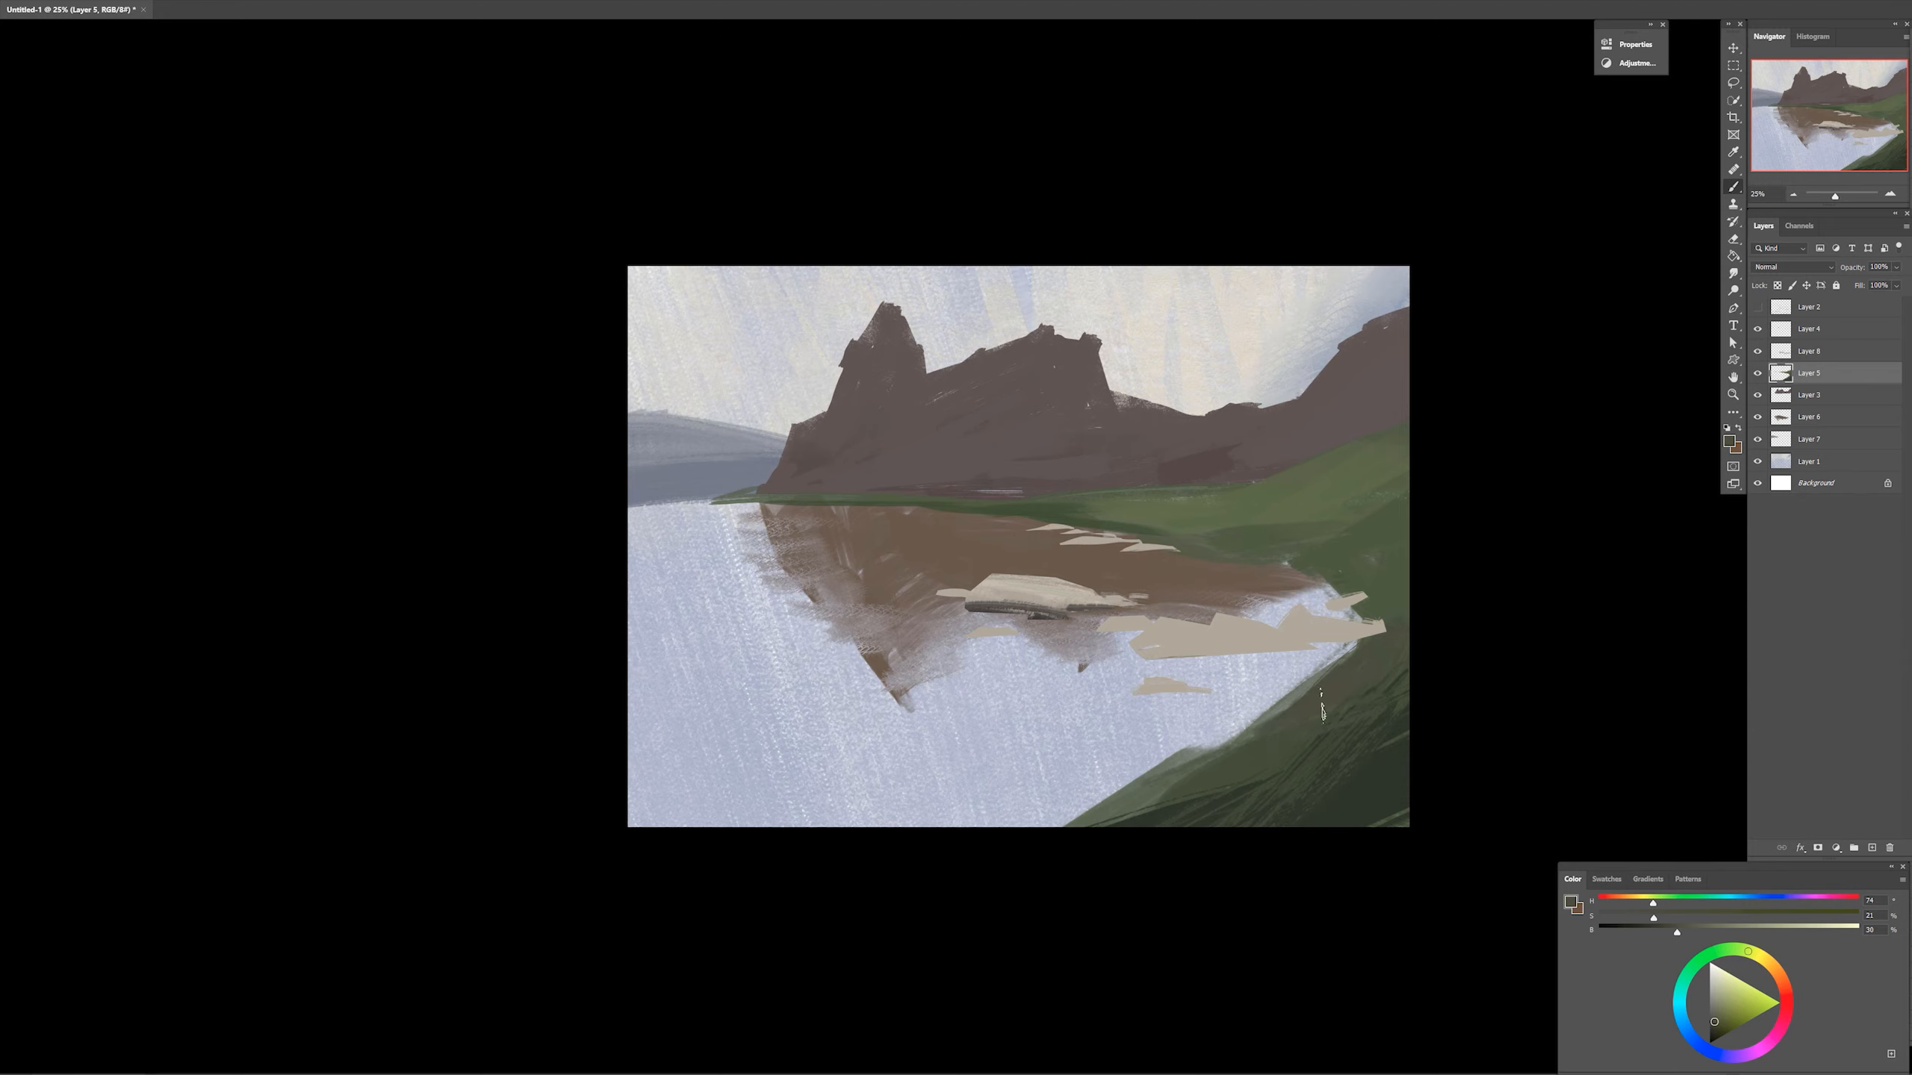
# Load the rock layer as a selection and shade the underside of the long rock in dark purplish grey
pyautogui.hotkey('alt', ']')
pyautogui.keyDown('ctrl'); pyautogui.click(1780, 351); pyautogui.keyUp('ctrl')
pyautogui.keyDown('alt'); pyautogui.click(1053, 607); pyautogui.keyUp('alt')
pyautogui.keyDown('alt'); pyautogui.click(1046, 616); pyautogui.keyUp('alt')
pyautogui.click(1643, 917)
pyautogui.click(1659, 931)
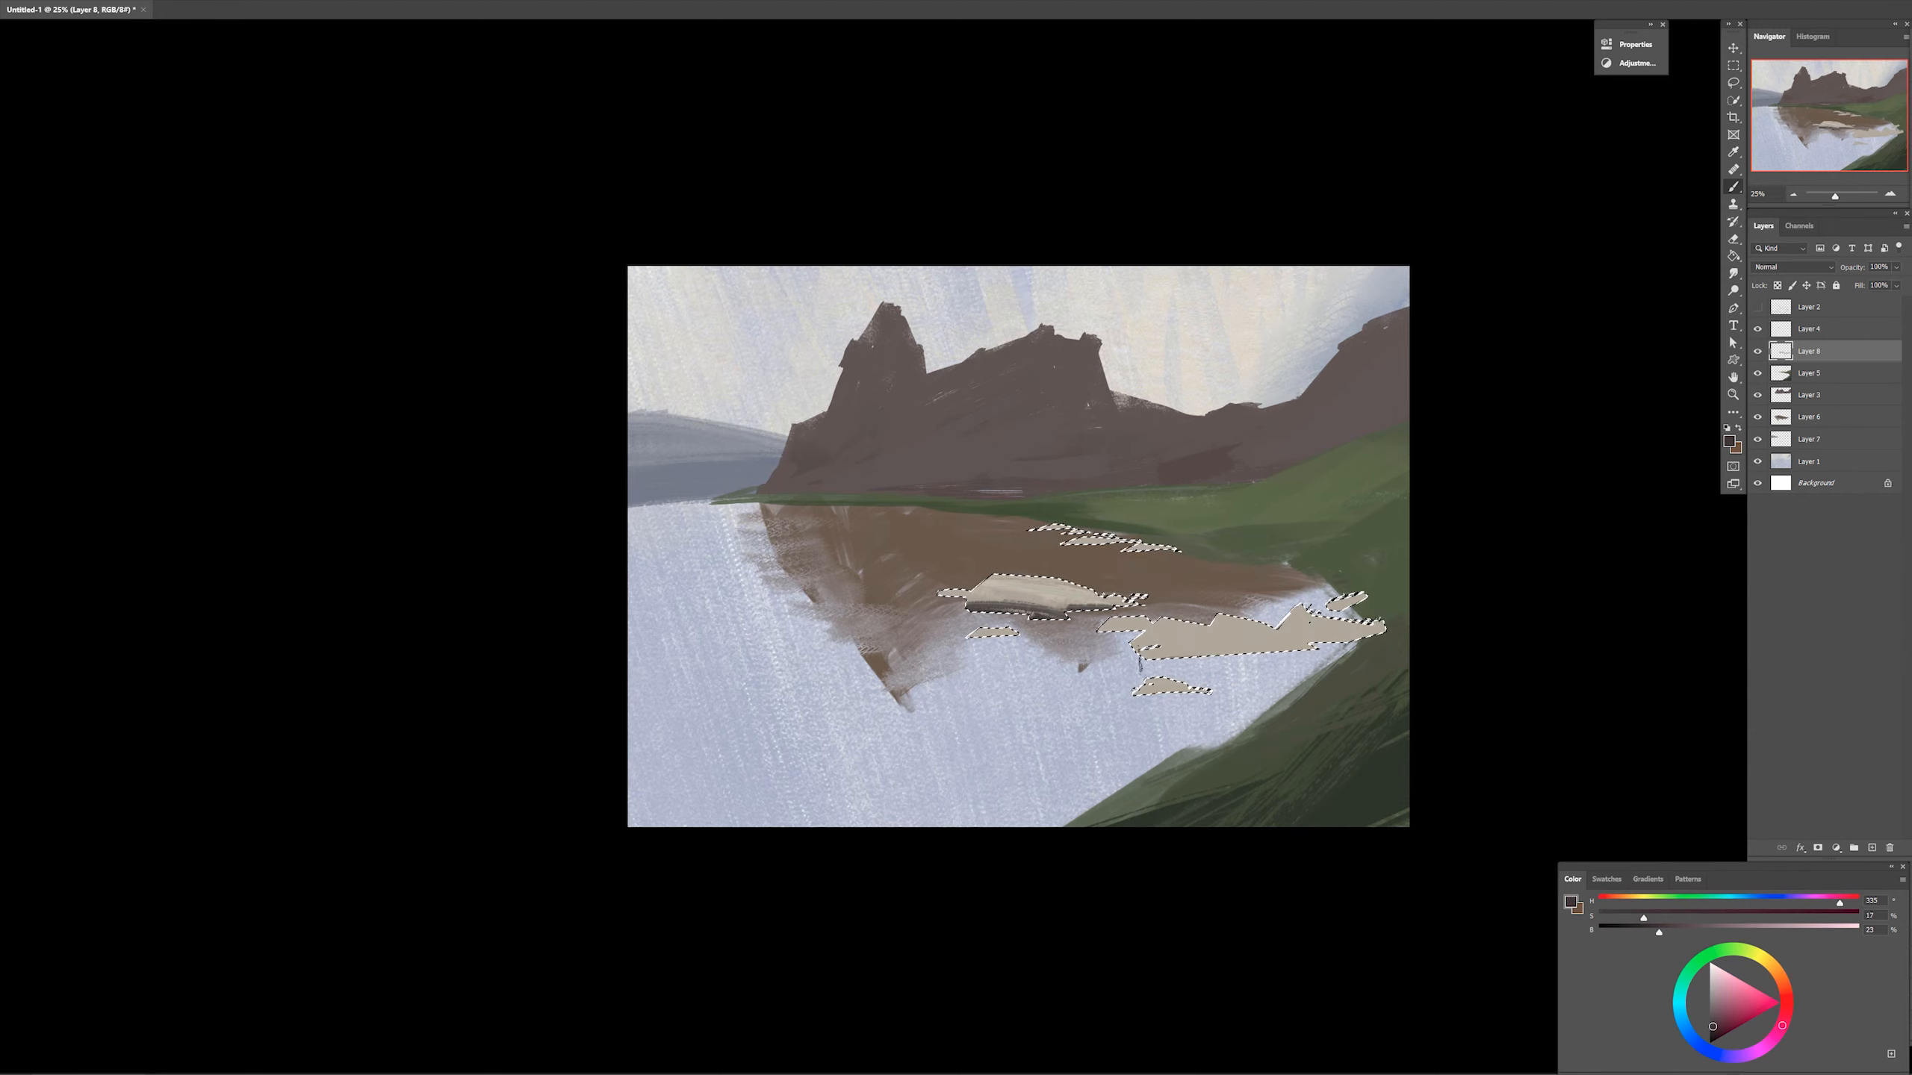
pyautogui.moveTo(1140, 657); pyautogui.dragTo(1276, 649)
pyautogui.moveTo(1313, 640); pyautogui.dragTo(1375, 632)
# Shade the undersides of the smaller rocks in the same dark grey and clear the selection
pyautogui.moveTo(1137, 693); pyautogui.dragTo(1205, 690)
pyautogui.moveTo(1101, 629); pyautogui.dragTo(1144, 625)
pyautogui.hotkey('shift', 'b')
pyautogui.hotkey('shift', 'b')
pyautogui.moveTo(971, 634); pyautogui.dragTo(1016, 632)
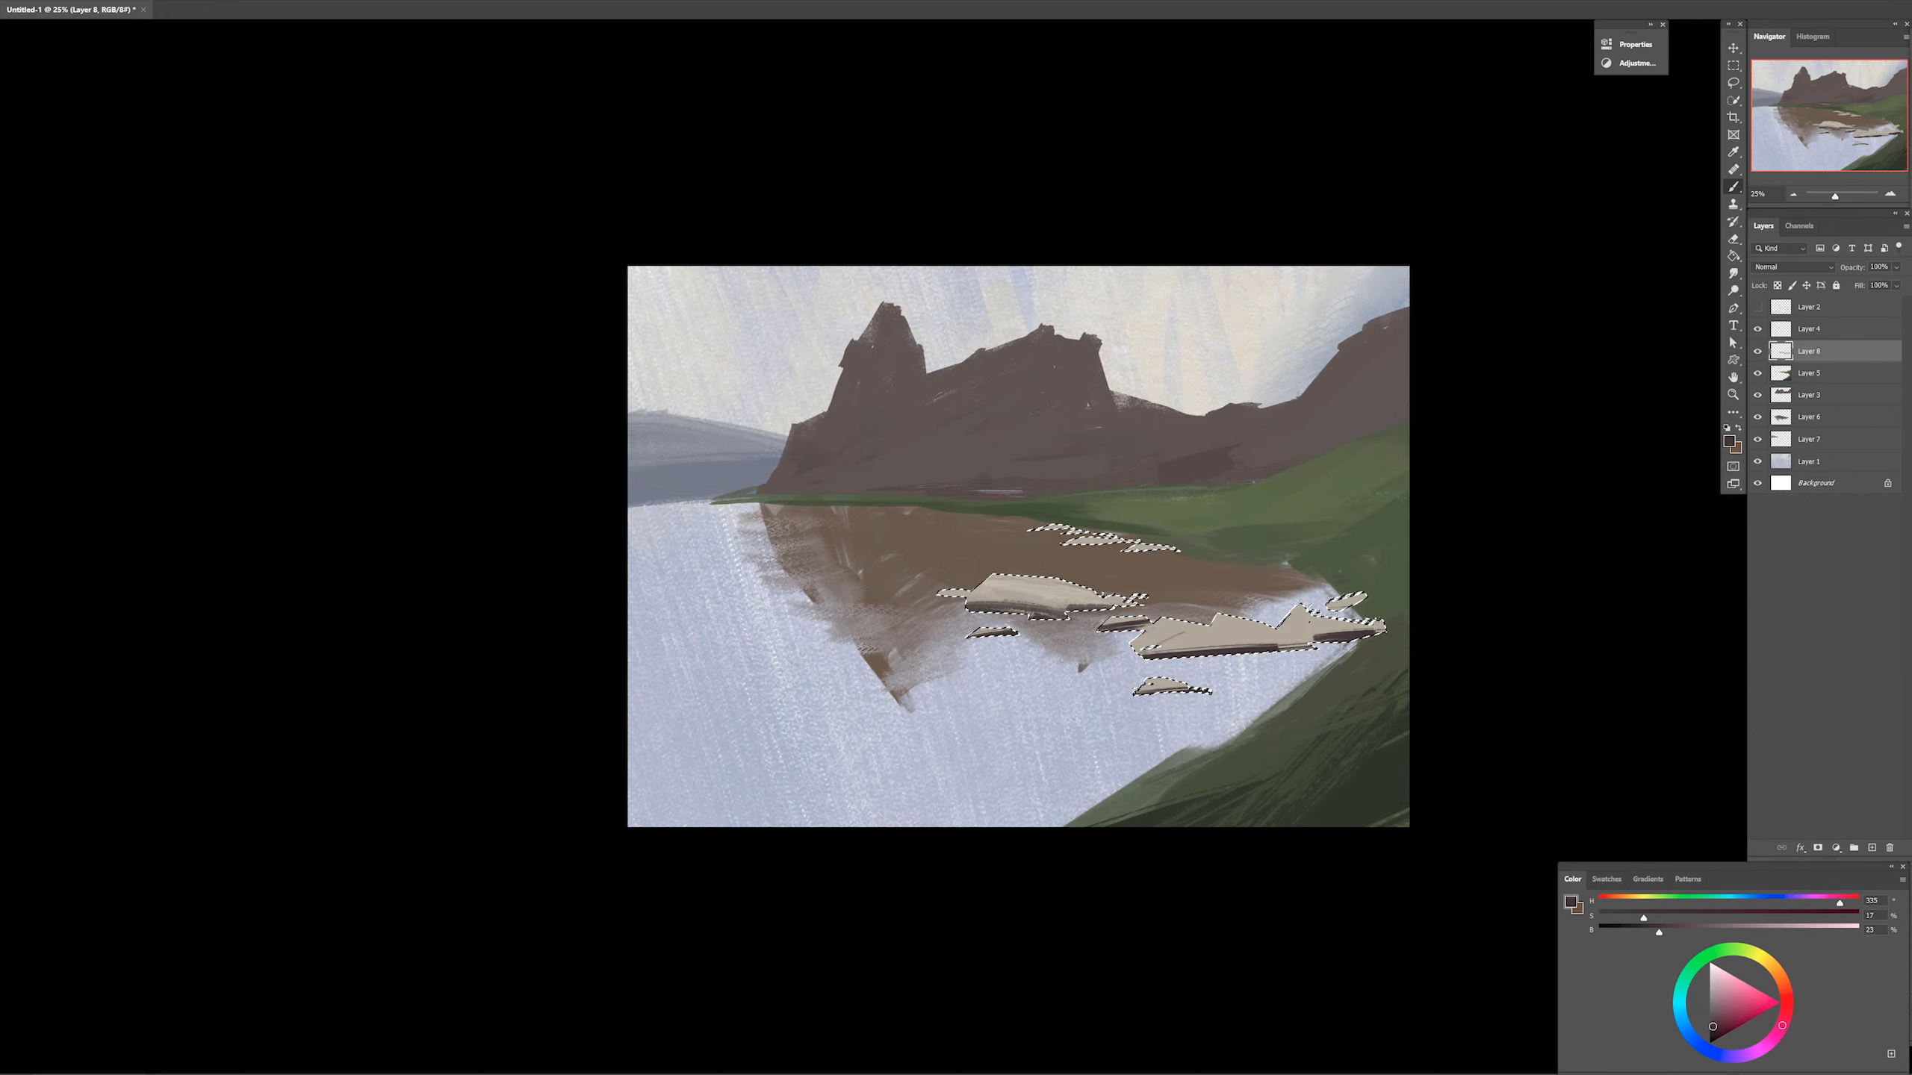
pyautogui.moveTo(1329, 608); pyautogui.dragTo(1363, 596)
pyautogui.hotkey('ctrl', 'd')
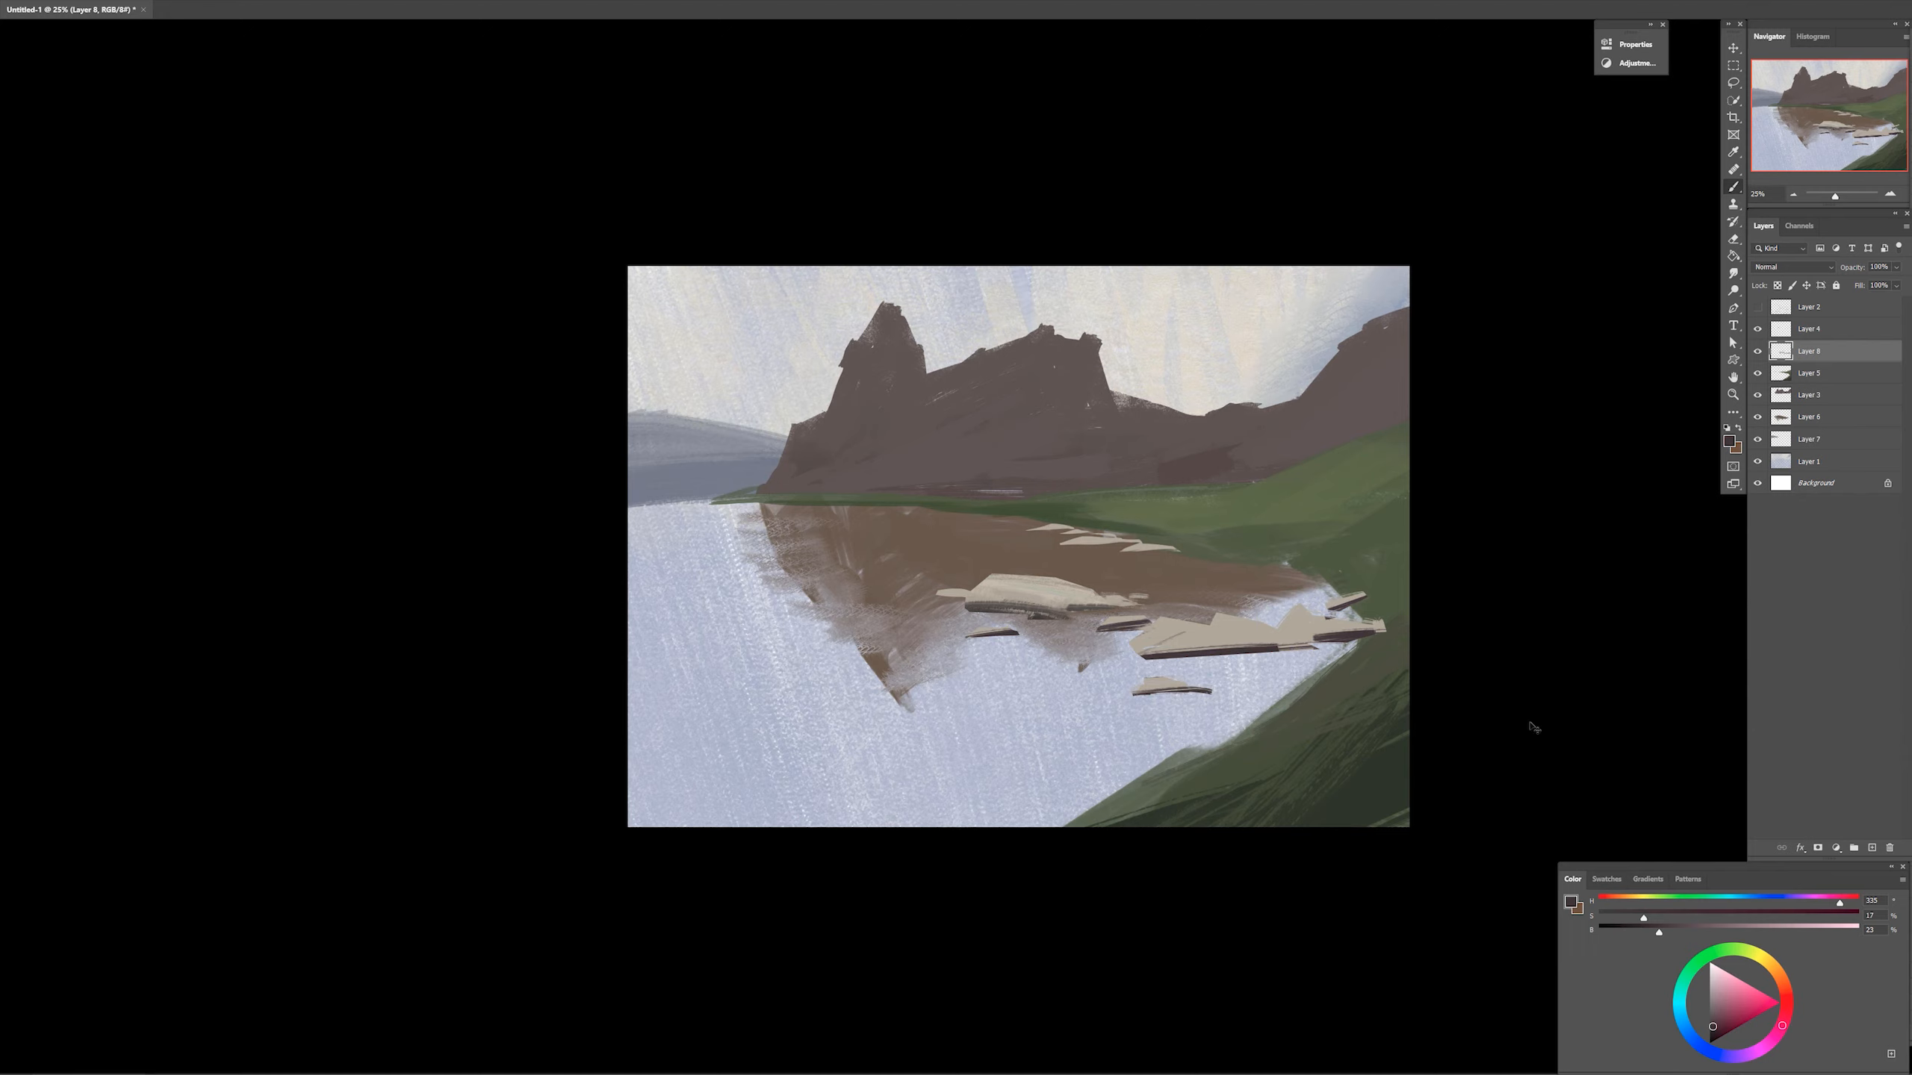
# Extend the far grassy shoreline to the canvas's left edge in green sampled from the existing strip
pyautogui.hotkey('alt', '[')
pyautogui.keyDown('alt'); pyautogui.click(968, 504); pyautogui.keyUp('alt')
pyautogui.moveTo(630, 505); pyautogui.dragTo(884, 508)
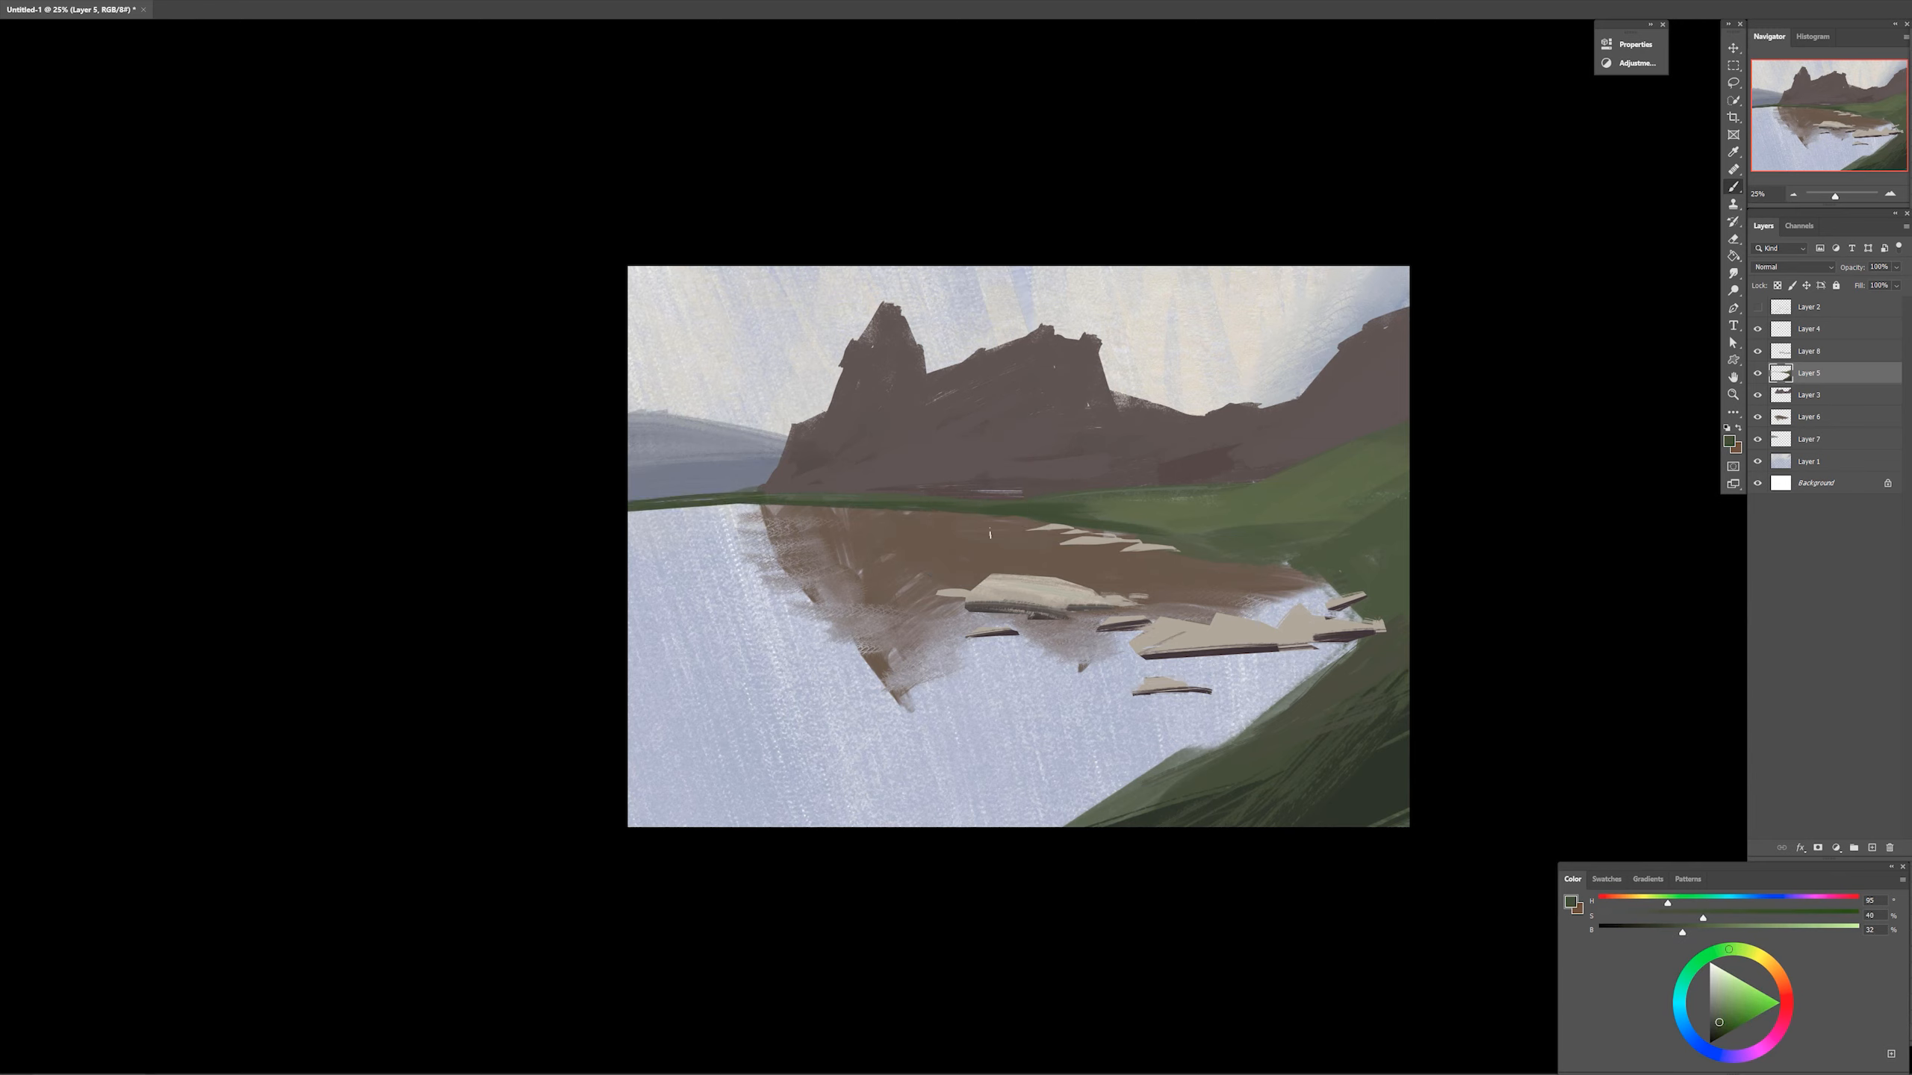
# Switch to a foliage-like brush and paint dark green trees on a new layer along the far left shoreline
pyautogui.rightClick(1255, 640)
pyautogui.doubleClick(1469, 974)
pyautogui.hotkey('ctrl', 'shift', 'alt', 'n')
pyautogui.keyDown('alt'); pyautogui.click(1365, 799); pyautogui.keyUp('alt')
pyautogui.moveTo(684, 476); pyautogui.dragTo(677, 498)
pyautogui.moveTo(645, 456)
pyautogui.mouseDown()
pyautogui.moveTo(652, 498)
pyautogui.moveTo(719, 490)
pyautogui.mouseUp()
pyautogui.moveTo(734, 457); pyautogui.dragTo(689, 496)
pyautogui.moveTo(638, 463)
pyautogui.mouseDown()
pyautogui.moveTo(637, 497)
pyautogui.moveTo(777, 497)
pyautogui.mouseUp()
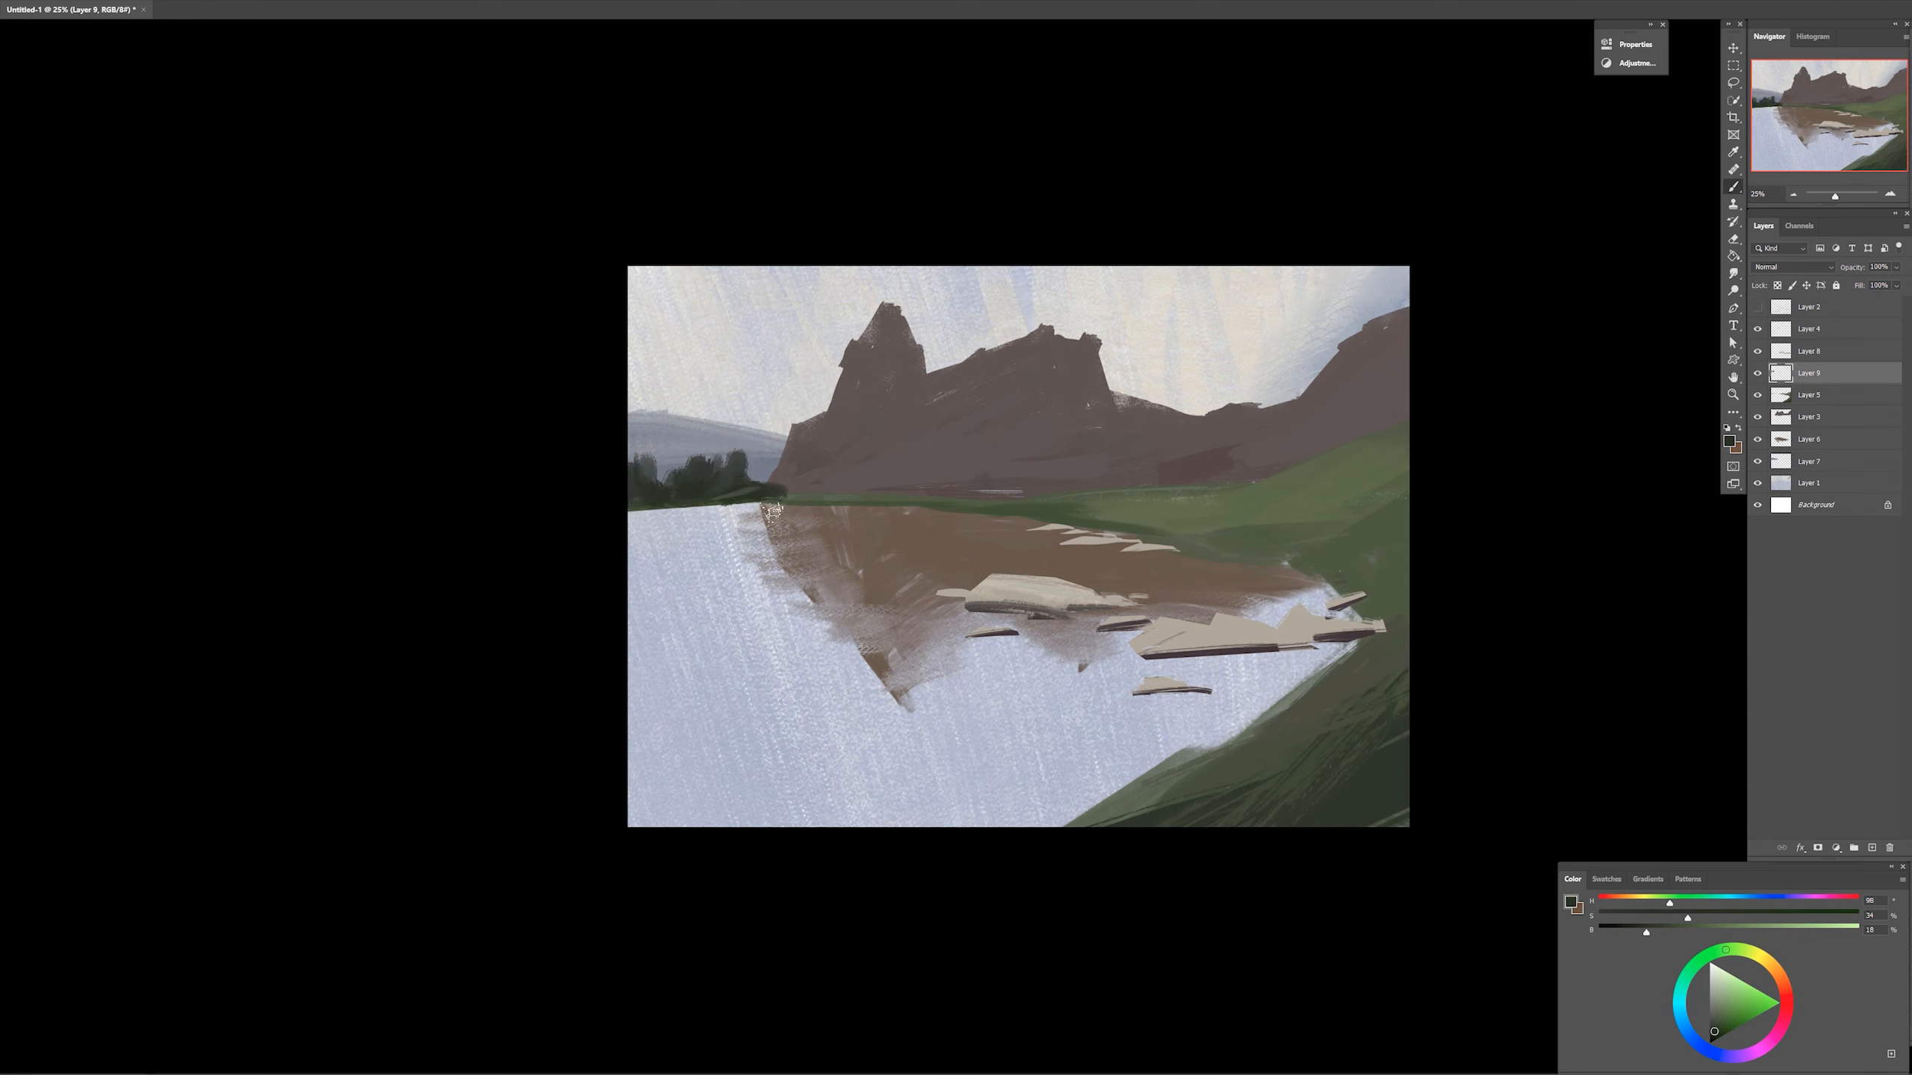
pyautogui.click(1757, 351)
pyautogui.click(1757, 351)
pyautogui.hotkey('alt', ']')
pyautogui.hotkey('alt', ']')
pyautogui.press('e')
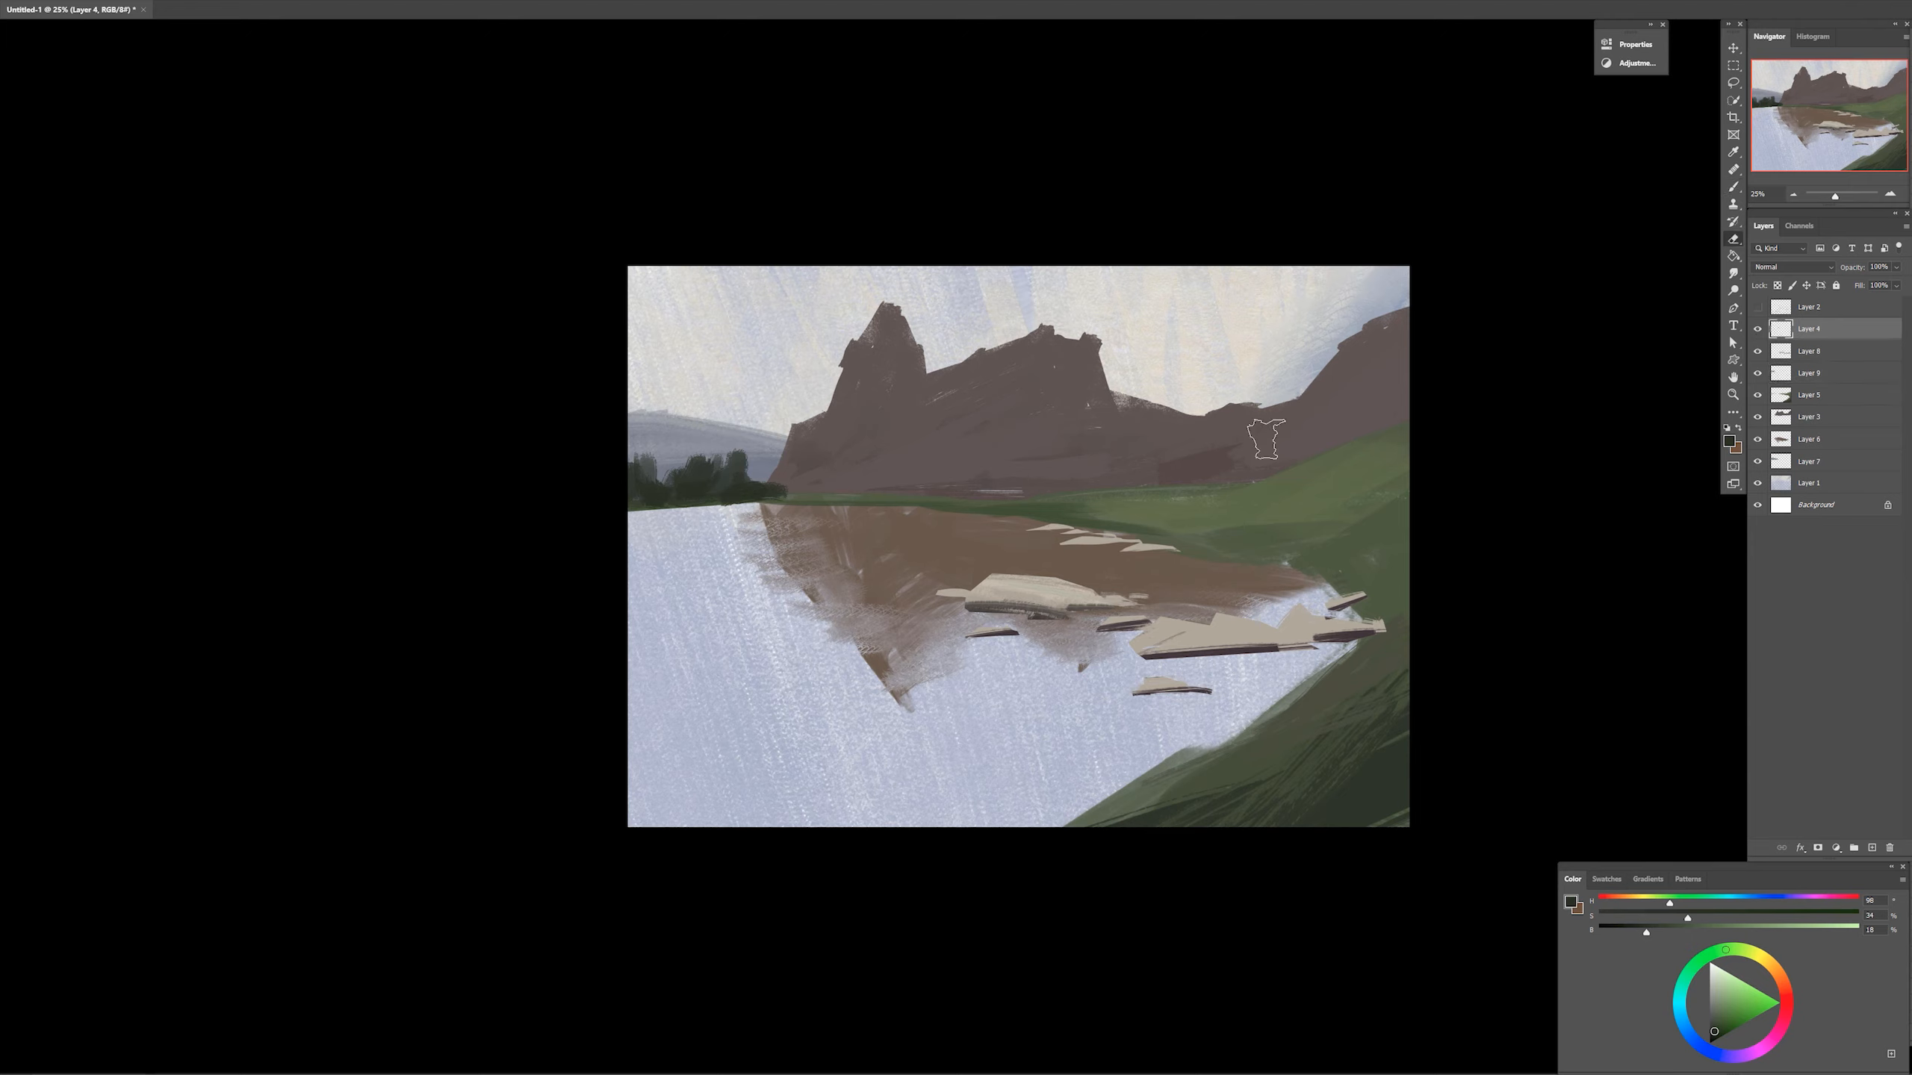
pyautogui.hotkey('alt', '[')
pyautogui.hotkey('alt', '[')
pyautogui.press('b')
pyautogui.keyDown('alt'); pyautogui.click(790, 495); pyautogui.keyUp('alt')
pyautogui.moveTo(784, 497); pyautogui.dragTo(602, 512)
pyautogui.hotkey('ctrl', 'z')
# Erase the uneven lower edge of the tree-lined shoreline along the far left of the lake
pyautogui.press('e')
pyautogui.moveTo(803, 528); pyautogui.dragTo(601, 513)
pyautogui.press('b')
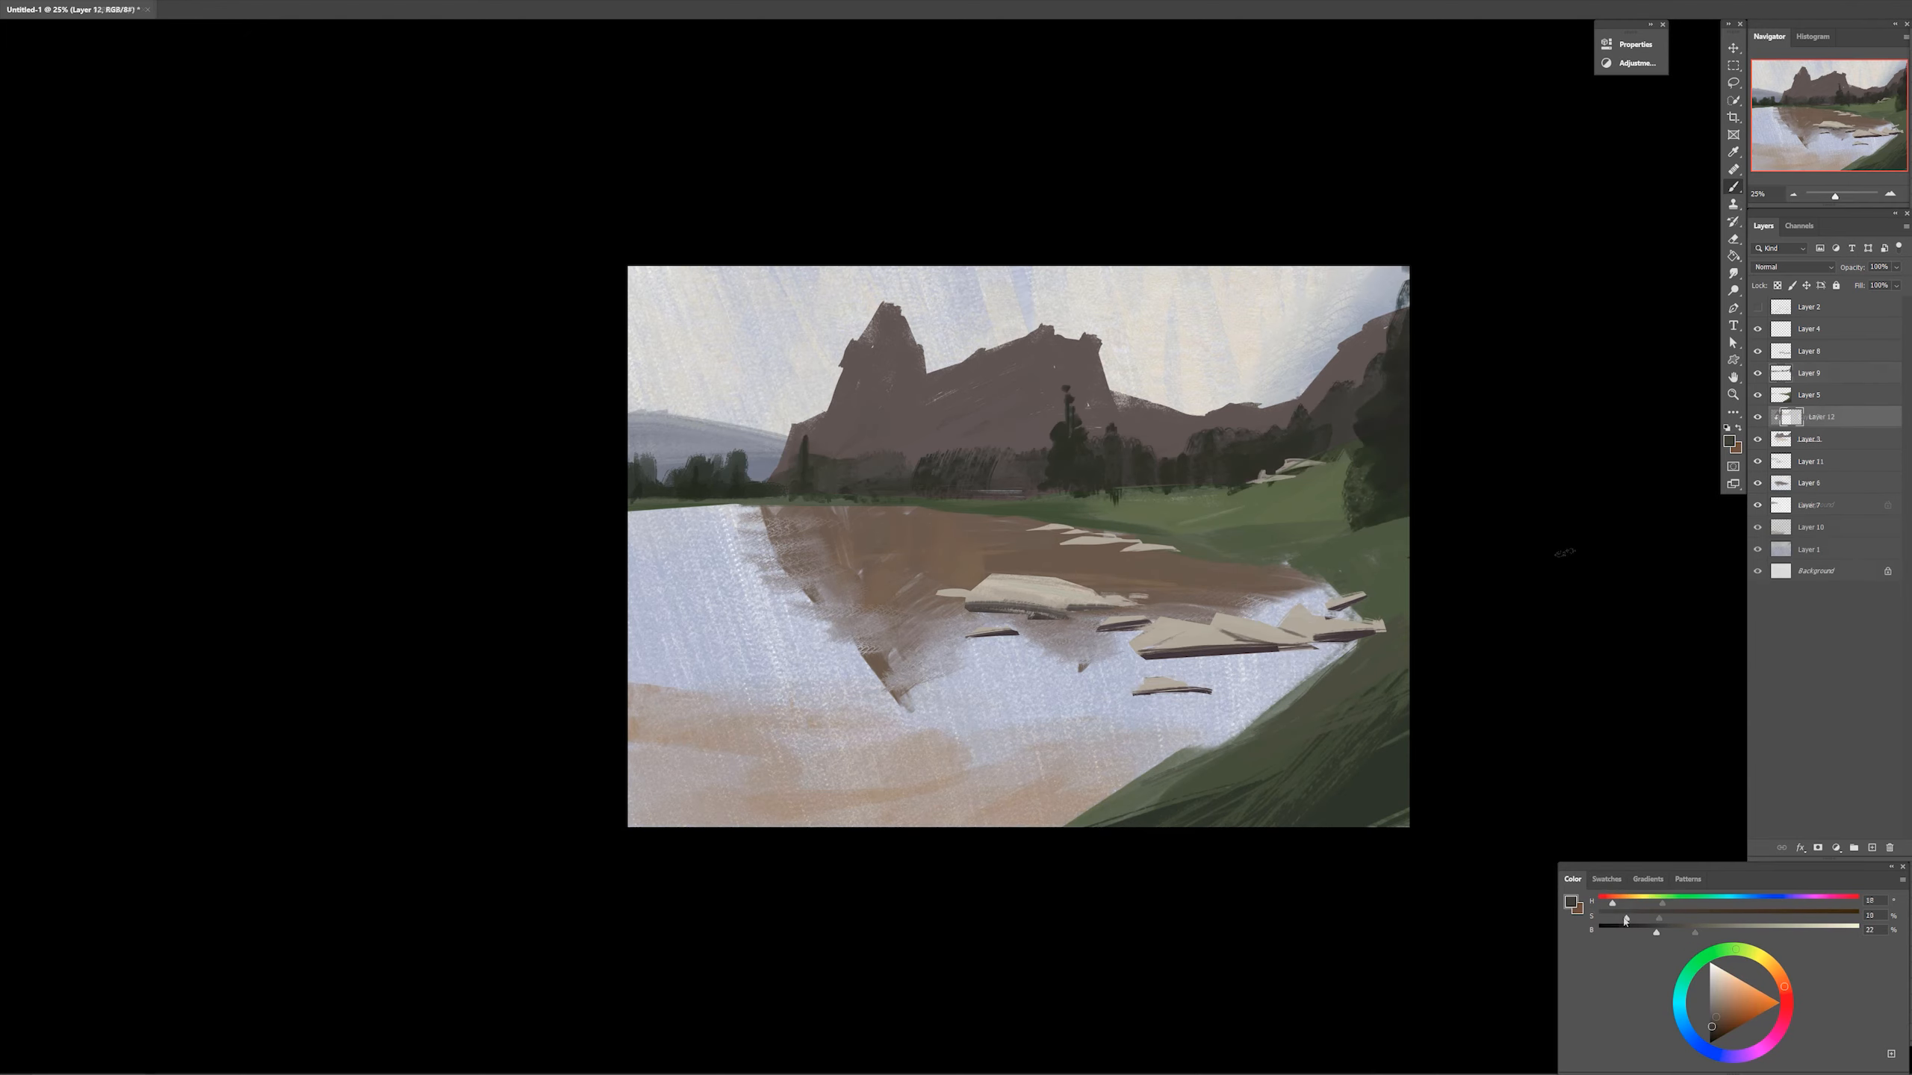
# Sample a very dark brown and paint shadow planes across the tall peak and the central mountain on the clipped layer
pyautogui.keyDown('alt'); pyautogui.click(1001, 452); pyautogui.keyUp('alt')
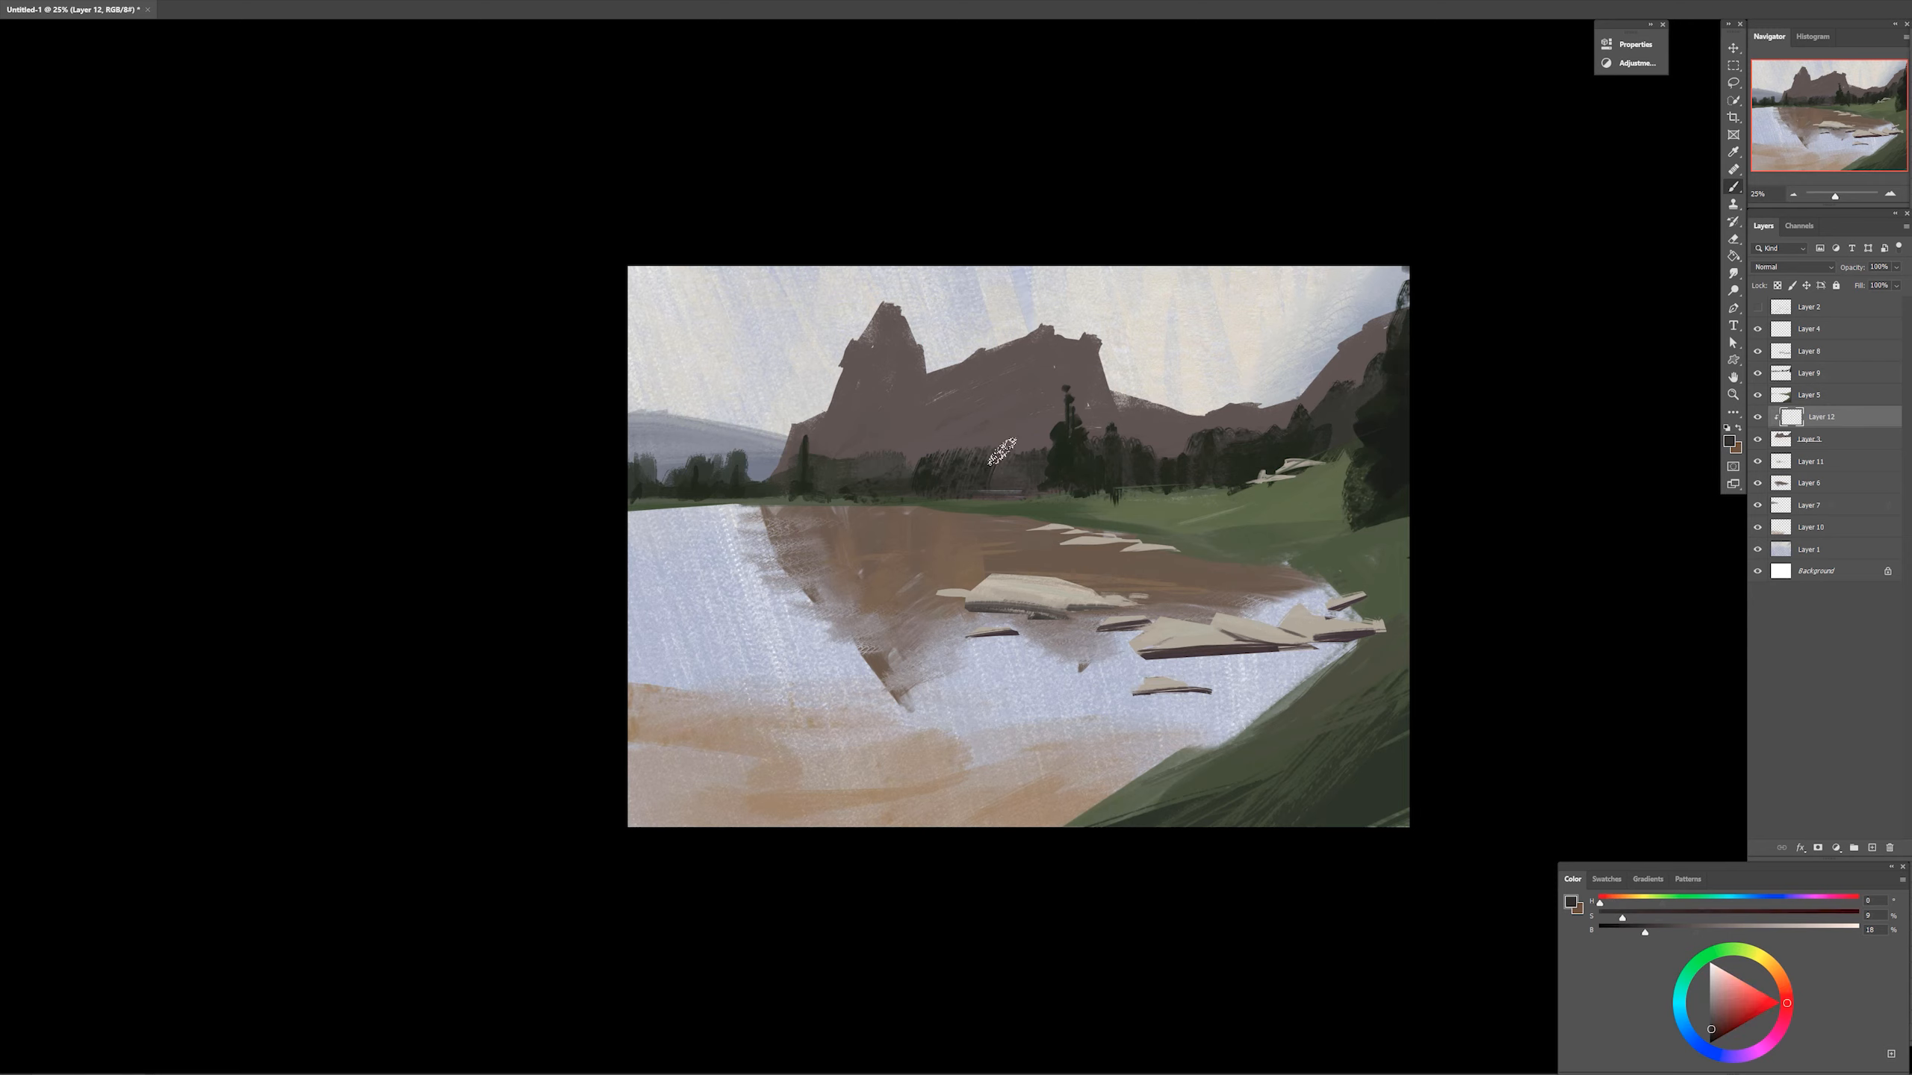
pyautogui.moveTo(1005, 388); pyautogui.dragTo(967, 474)
pyautogui.moveTo(891, 308); pyautogui.dragTo(847, 395)
pyautogui.moveTo(1062, 354); pyautogui.dragTo(1009, 489)
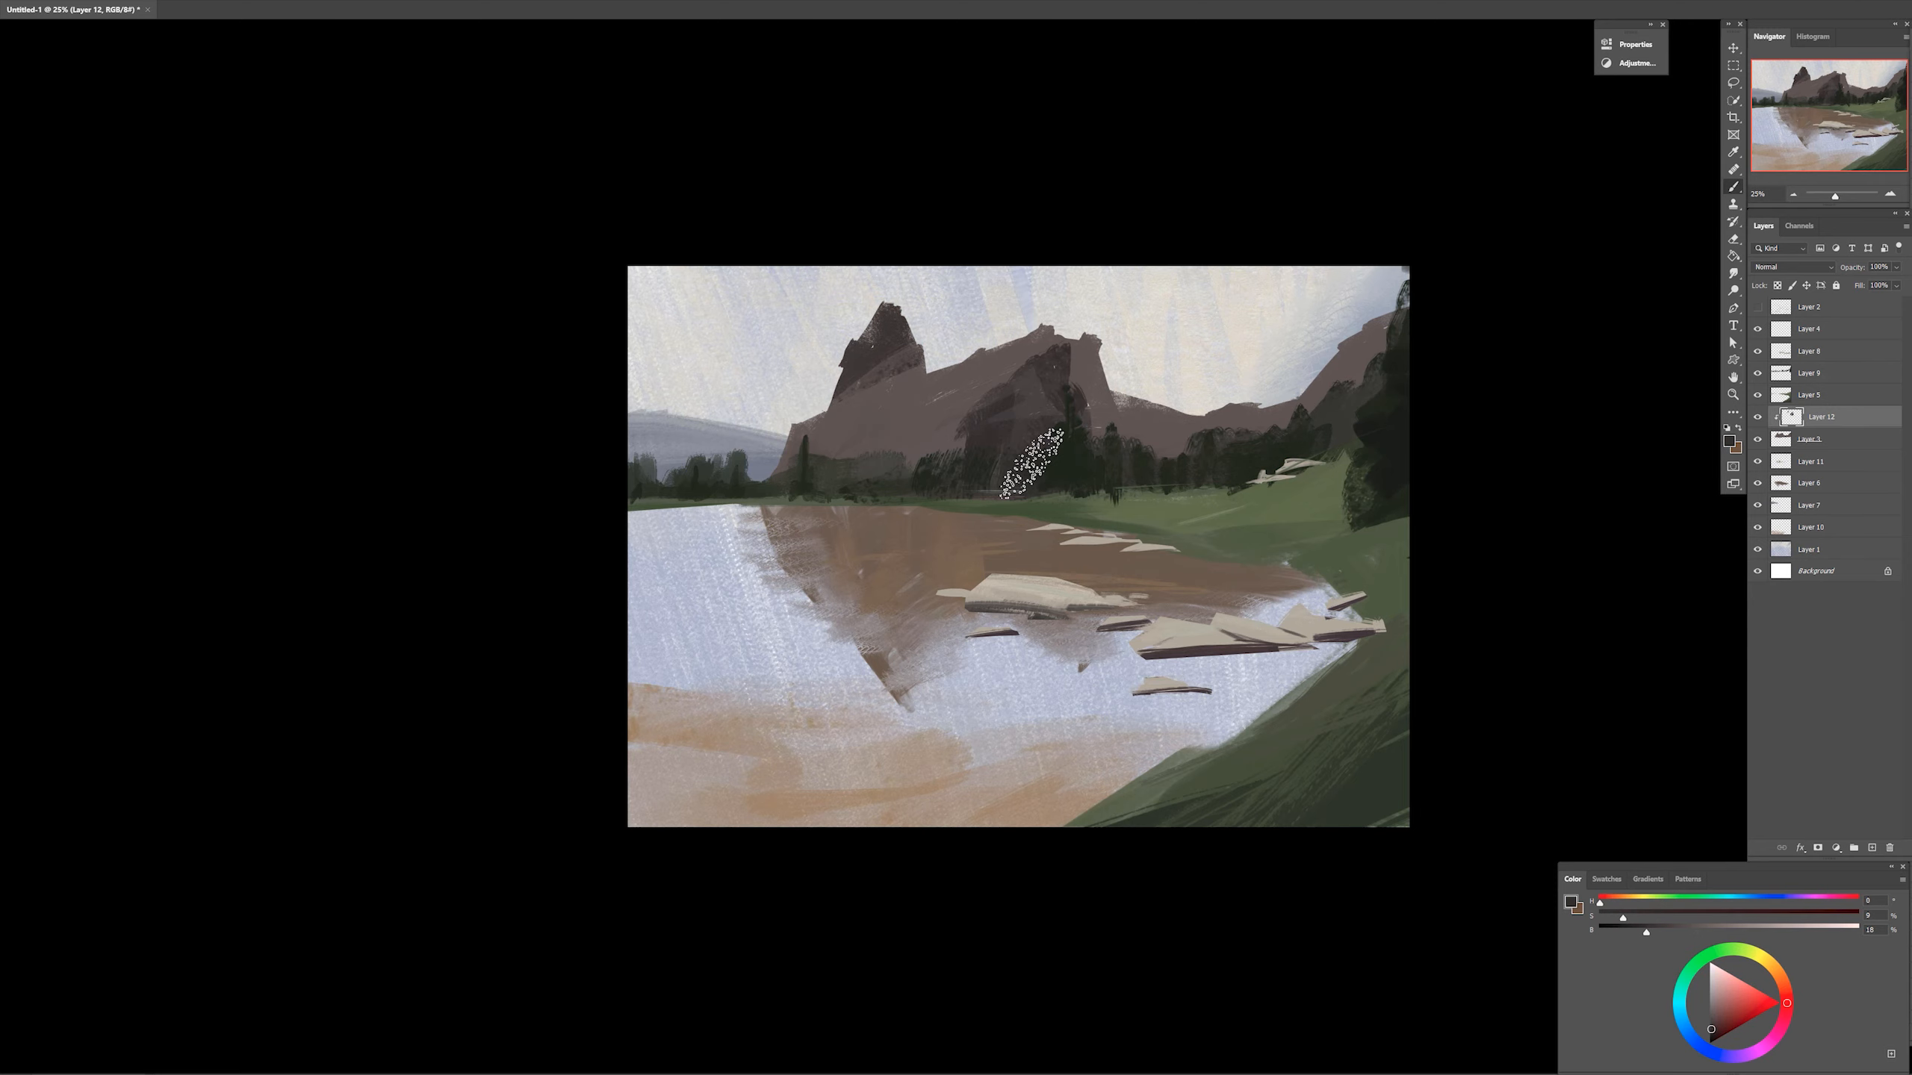
pyautogui.moveTo(786, 451)
pyautogui.mouseDown()
pyautogui.moveTo(851, 430)
pyautogui.moveTo(873, 474)
pyautogui.mouseUp()
pyautogui.moveTo(924, 407); pyautogui.dragTo(906, 436)
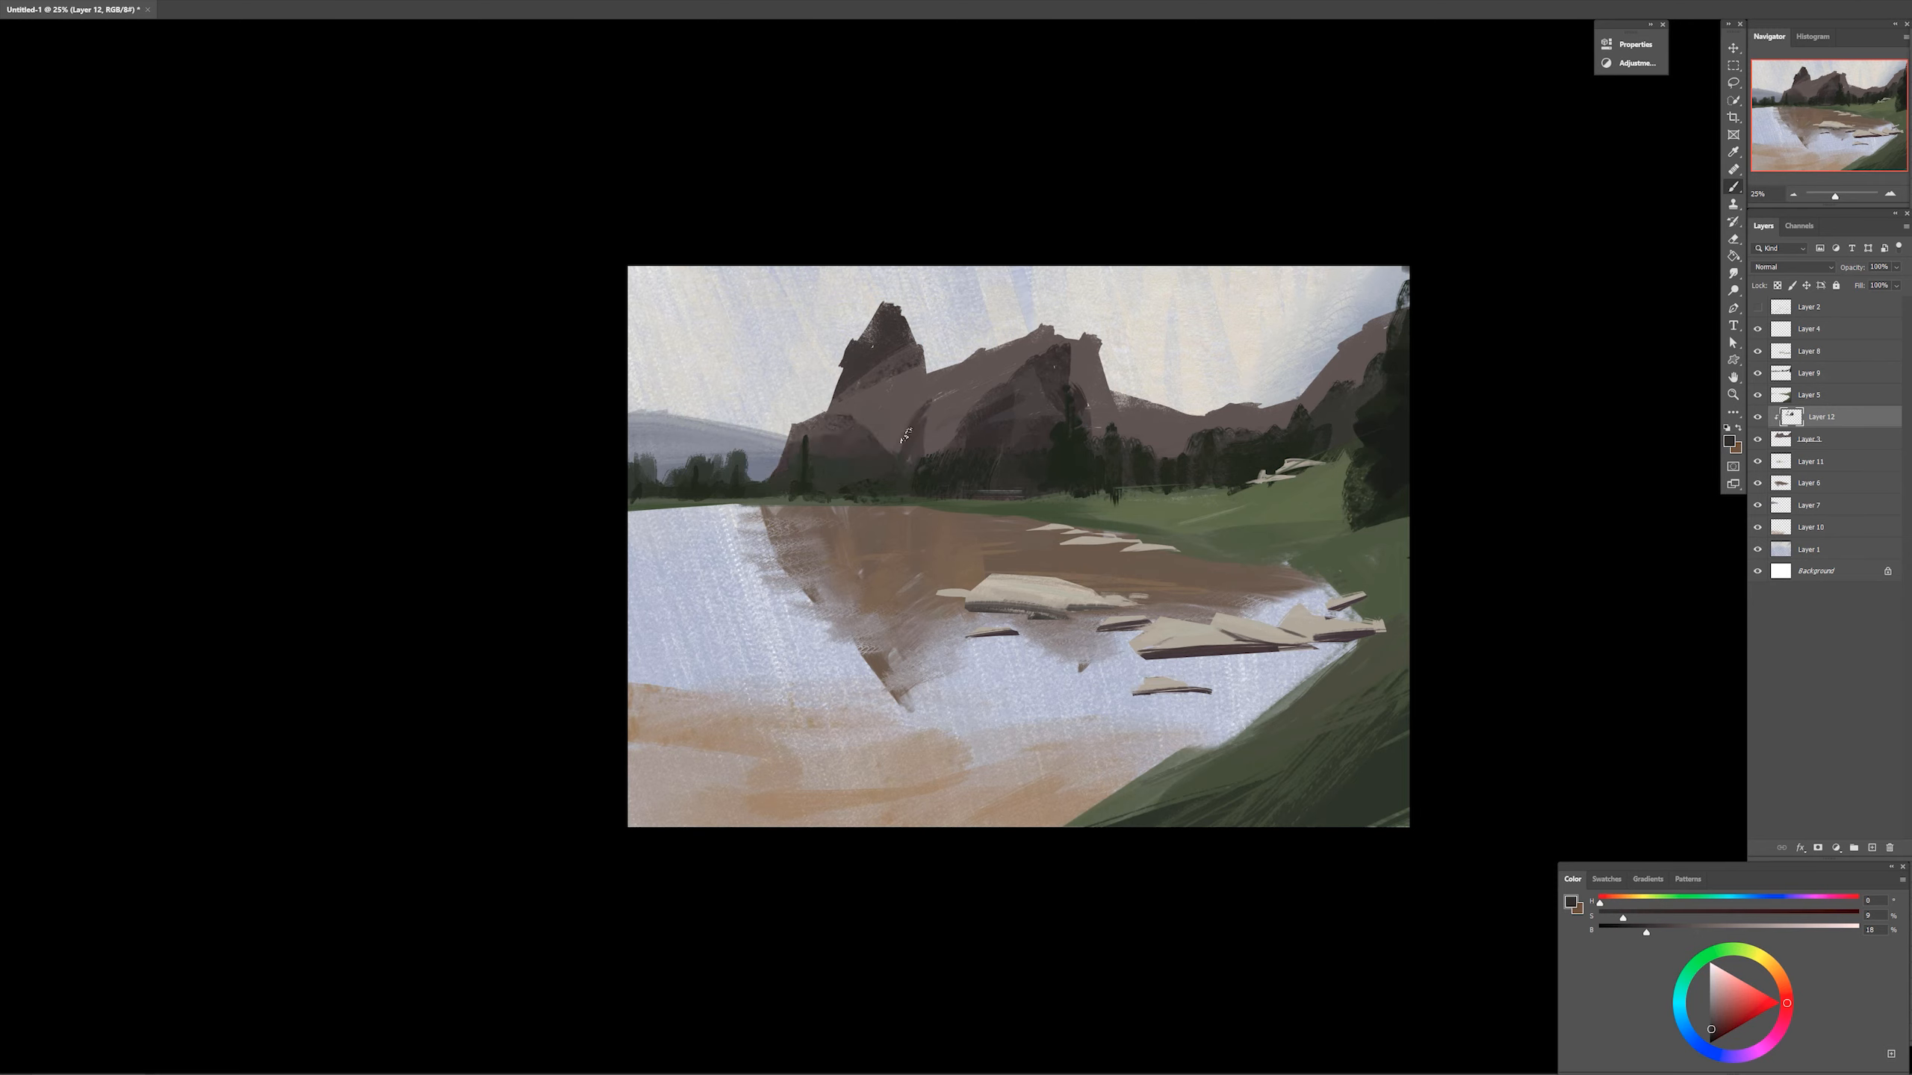
pyautogui.moveTo(988, 351); pyautogui.dragTo(933, 415)
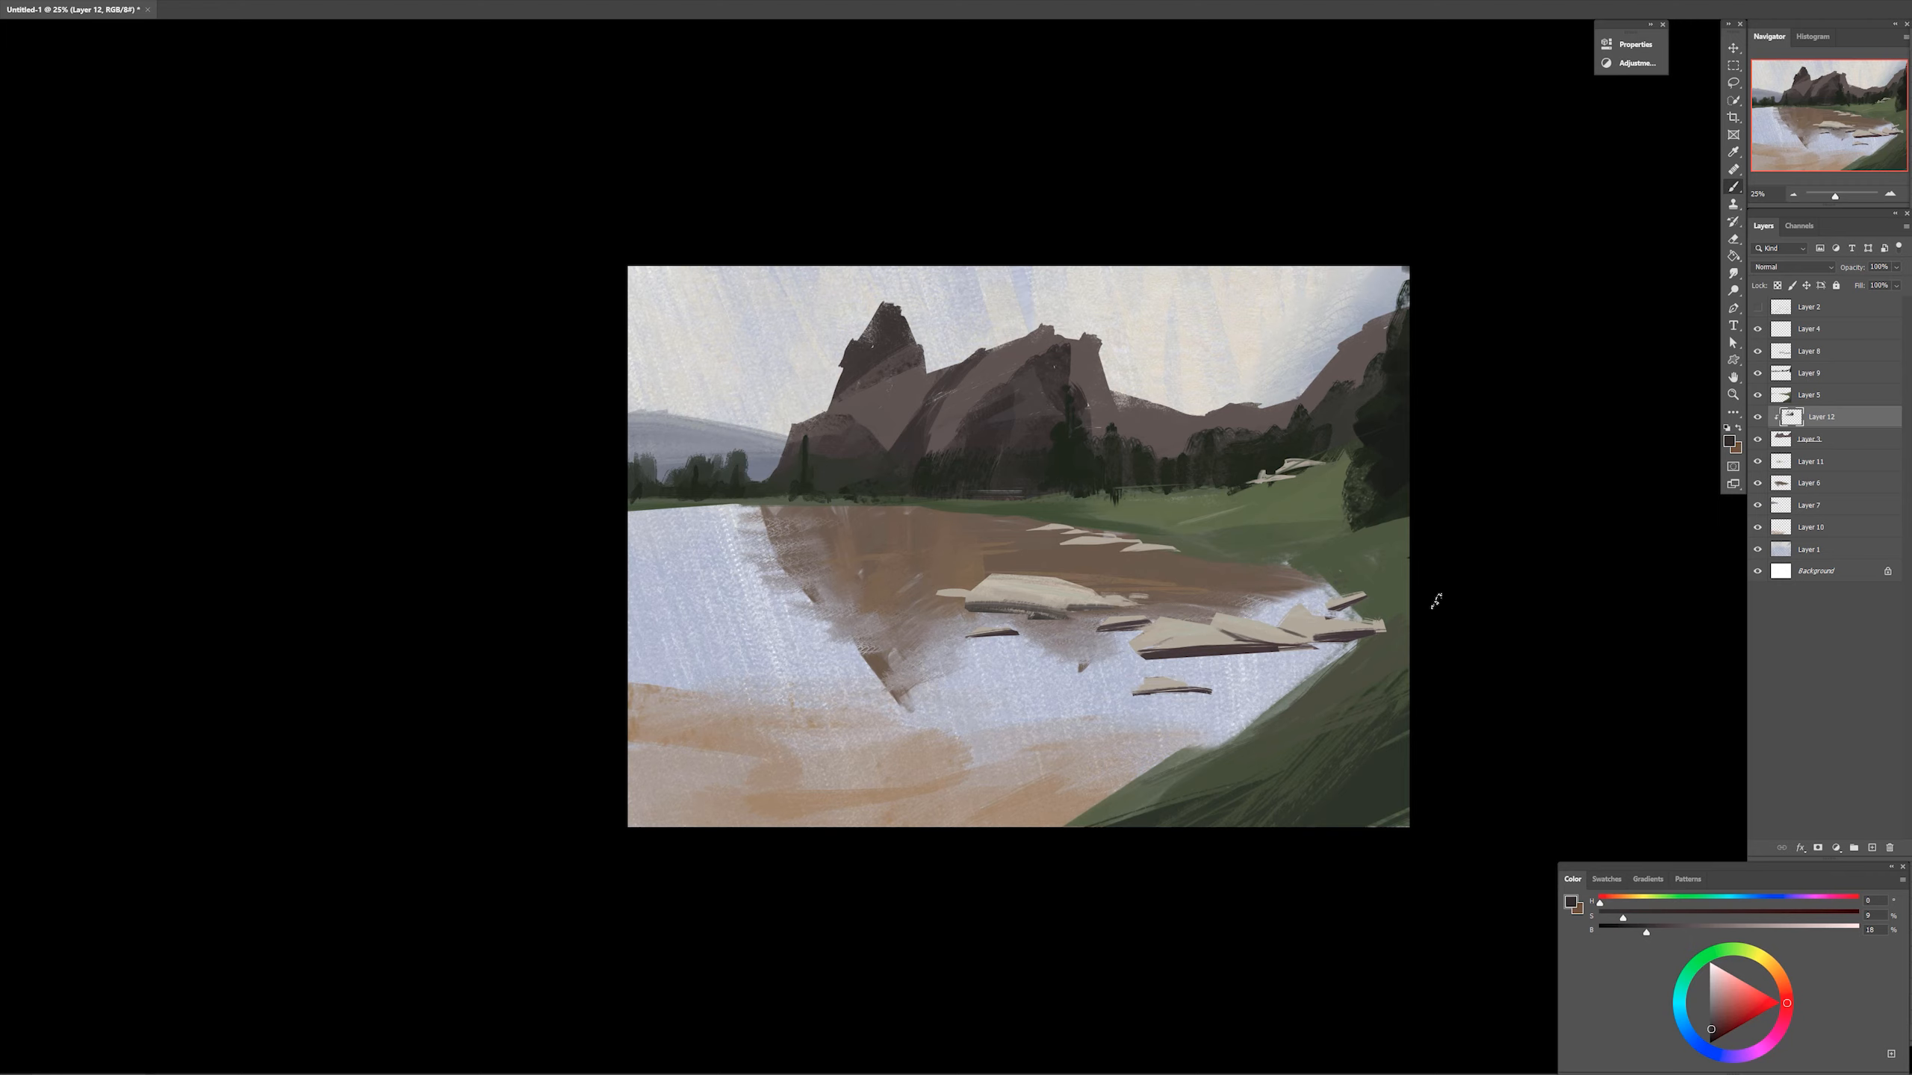
# Adjust the colour to a warmer muted brown and rework the crest of the central mountain
pyautogui.click(1664, 916)
pyautogui.click(1614, 901)
pyautogui.moveTo(1035, 333)
pyautogui.mouseDown()
pyautogui.moveTo(1097, 352)
pyautogui.moveTo(1050, 329)
pyautogui.mouseUp()
pyautogui.hotkey('ctrl', 'z')
pyautogui.hotkey('ctrl', 'z')
pyautogui.click(1693, 917)
pyautogui.moveTo(1083, 337); pyautogui.dragTo(1101, 341)
# Paint the lower ridge beside the central mountain with a dark shadow tone sampled from the mountain
pyautogui.keyDown('alt'); pyautogui.click(890, 365); pyautogui.keyUp('alt')
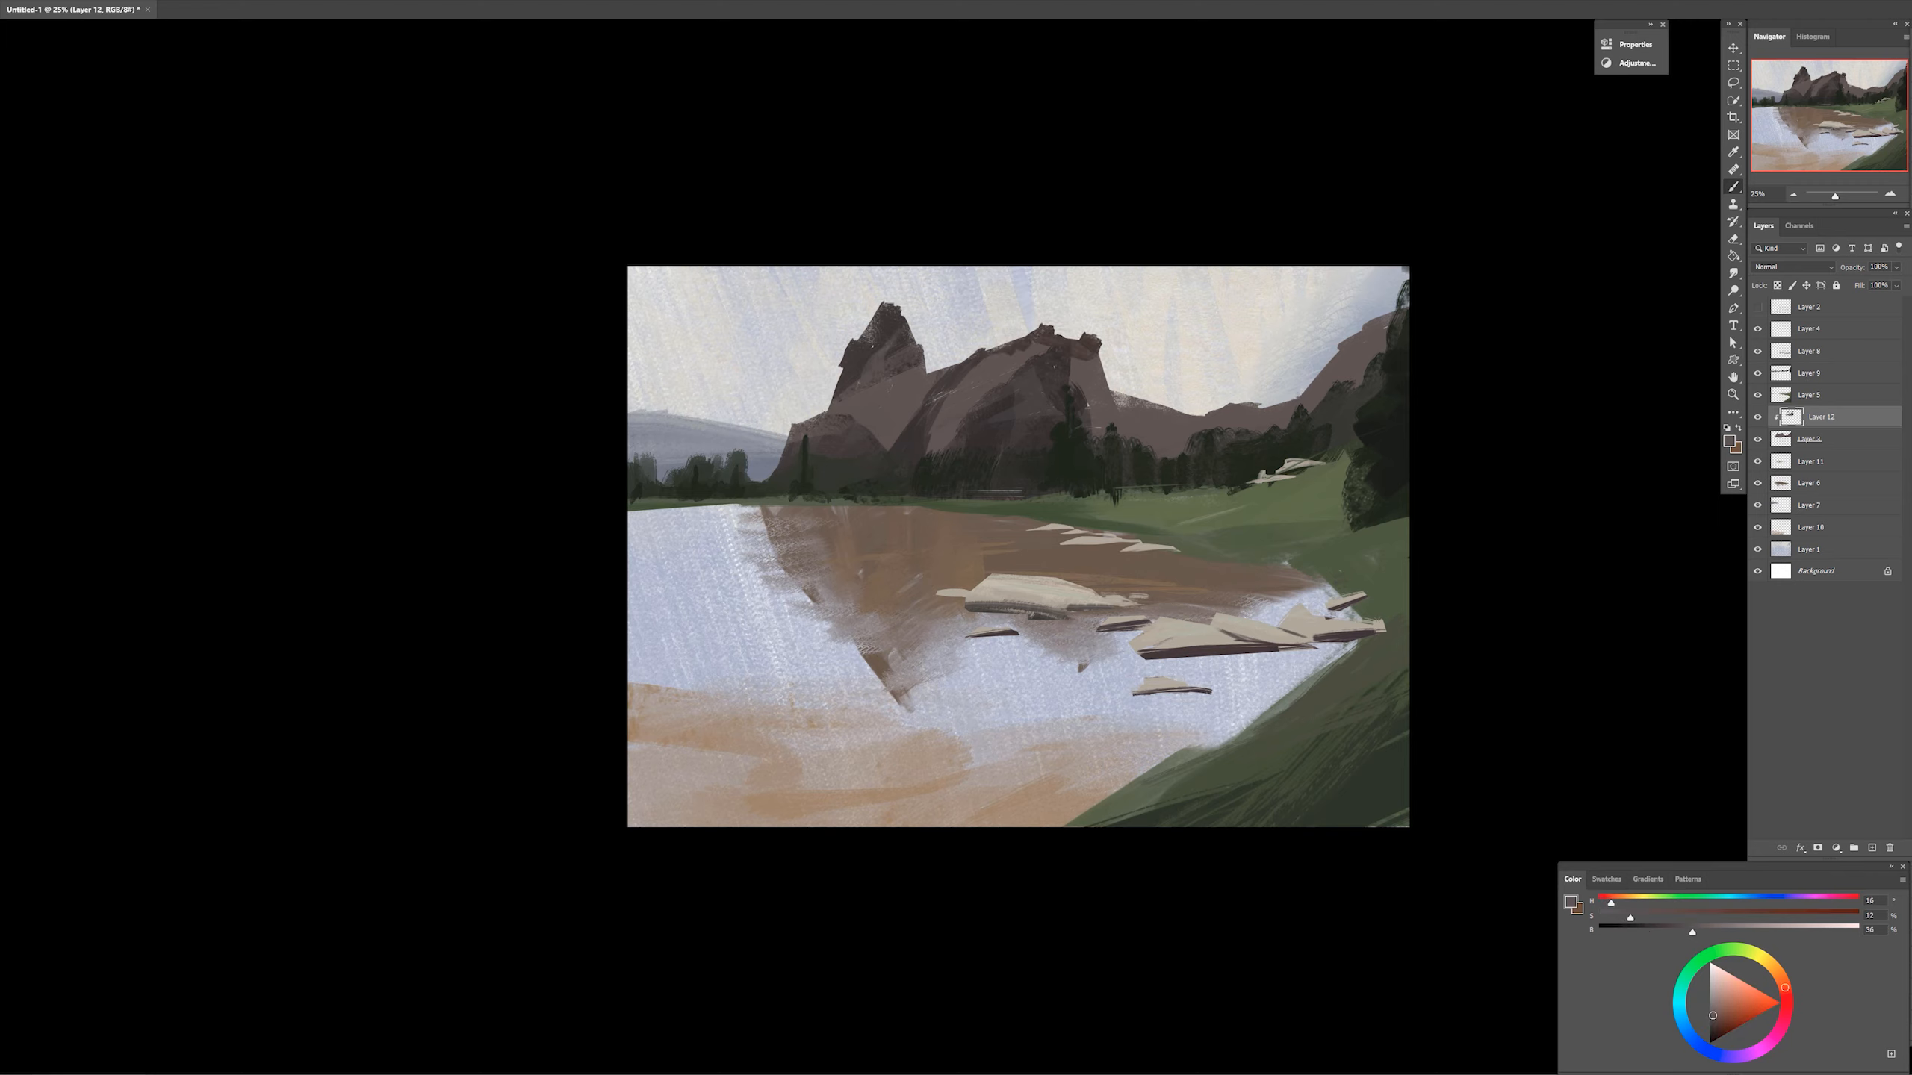
pyautogui.keyDown('alt'); pyautogui.click(1038, 418); pyautogui.keyUp('alt')
pyautogui.moveTo(1140, 414)
pyautogui.mouseDown()
pyautogui.moveTo(1193, 463)
pyautogui.moveTo(1267, 433)
pyautogui.mouseUp()
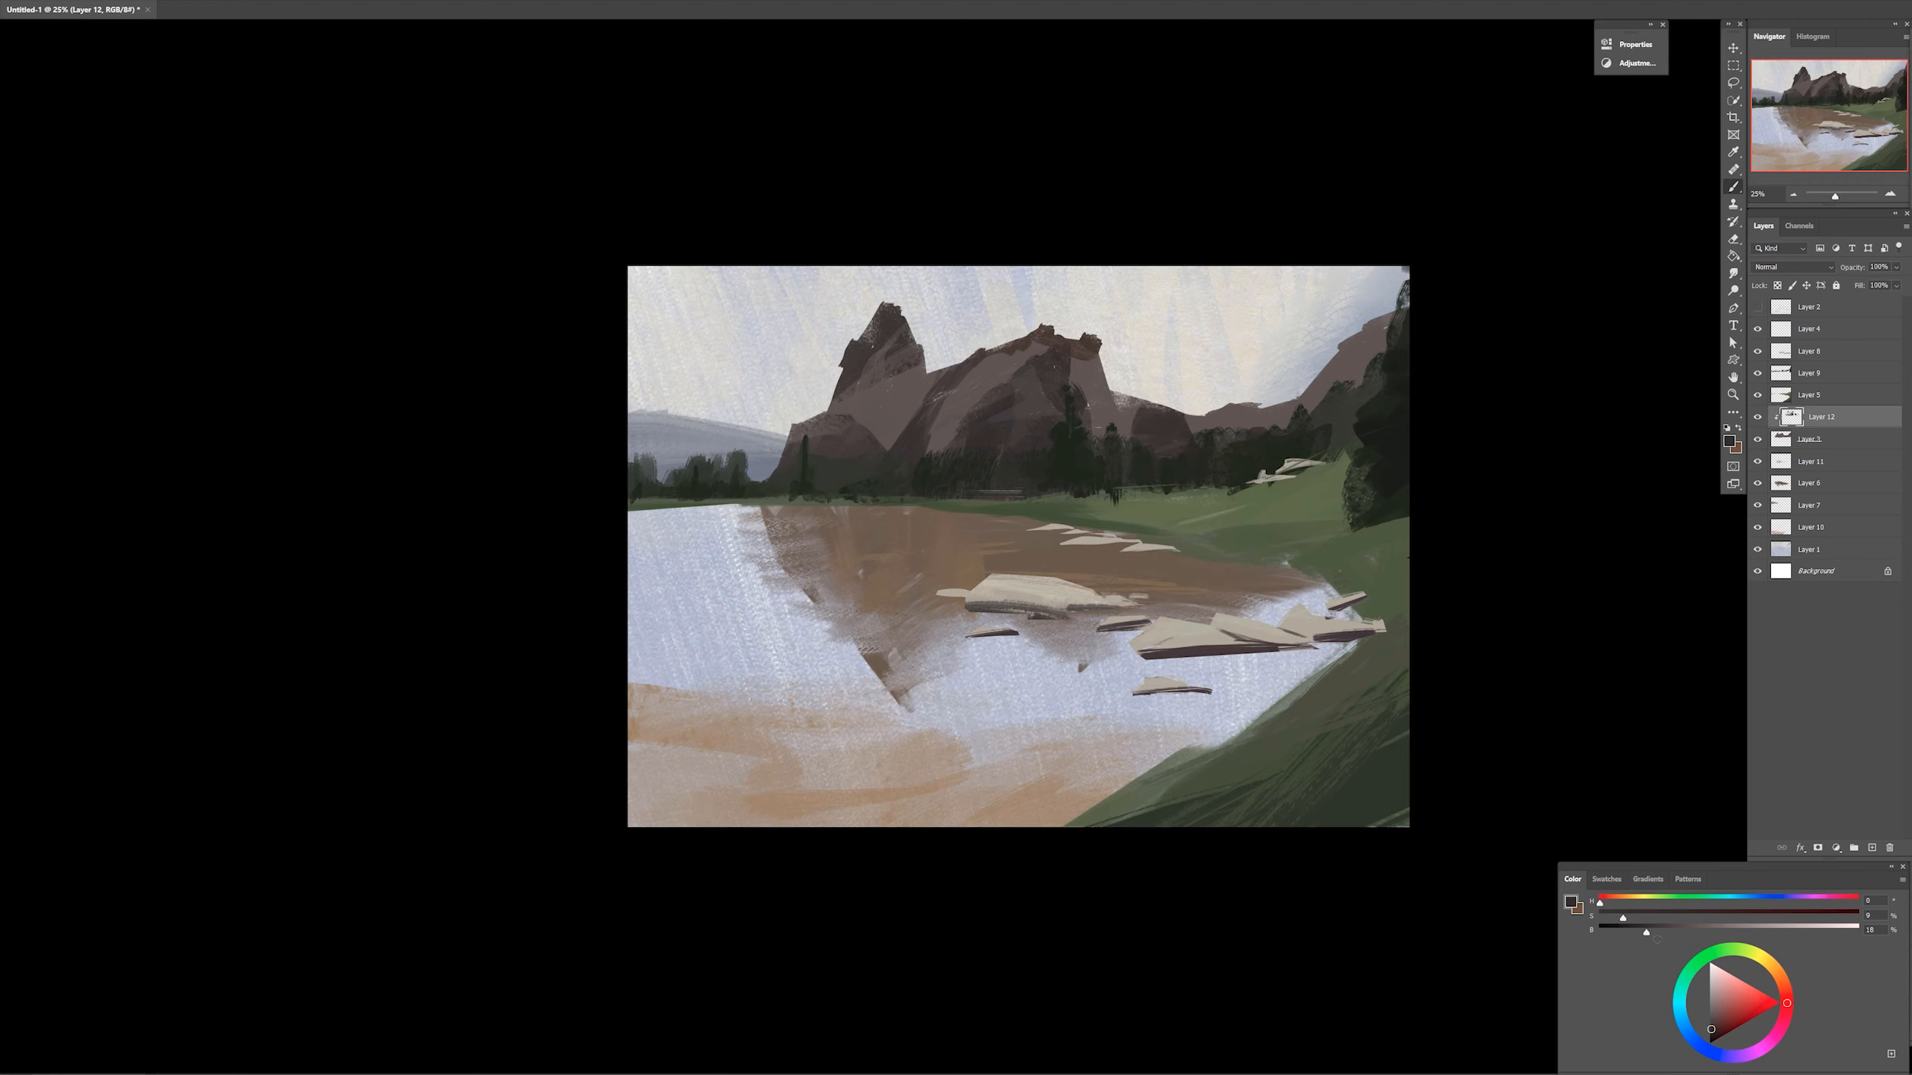
pyautogui.keyDown('alt'); pyautogui.click(1197, 463); pyautogui.keyUp('alt')
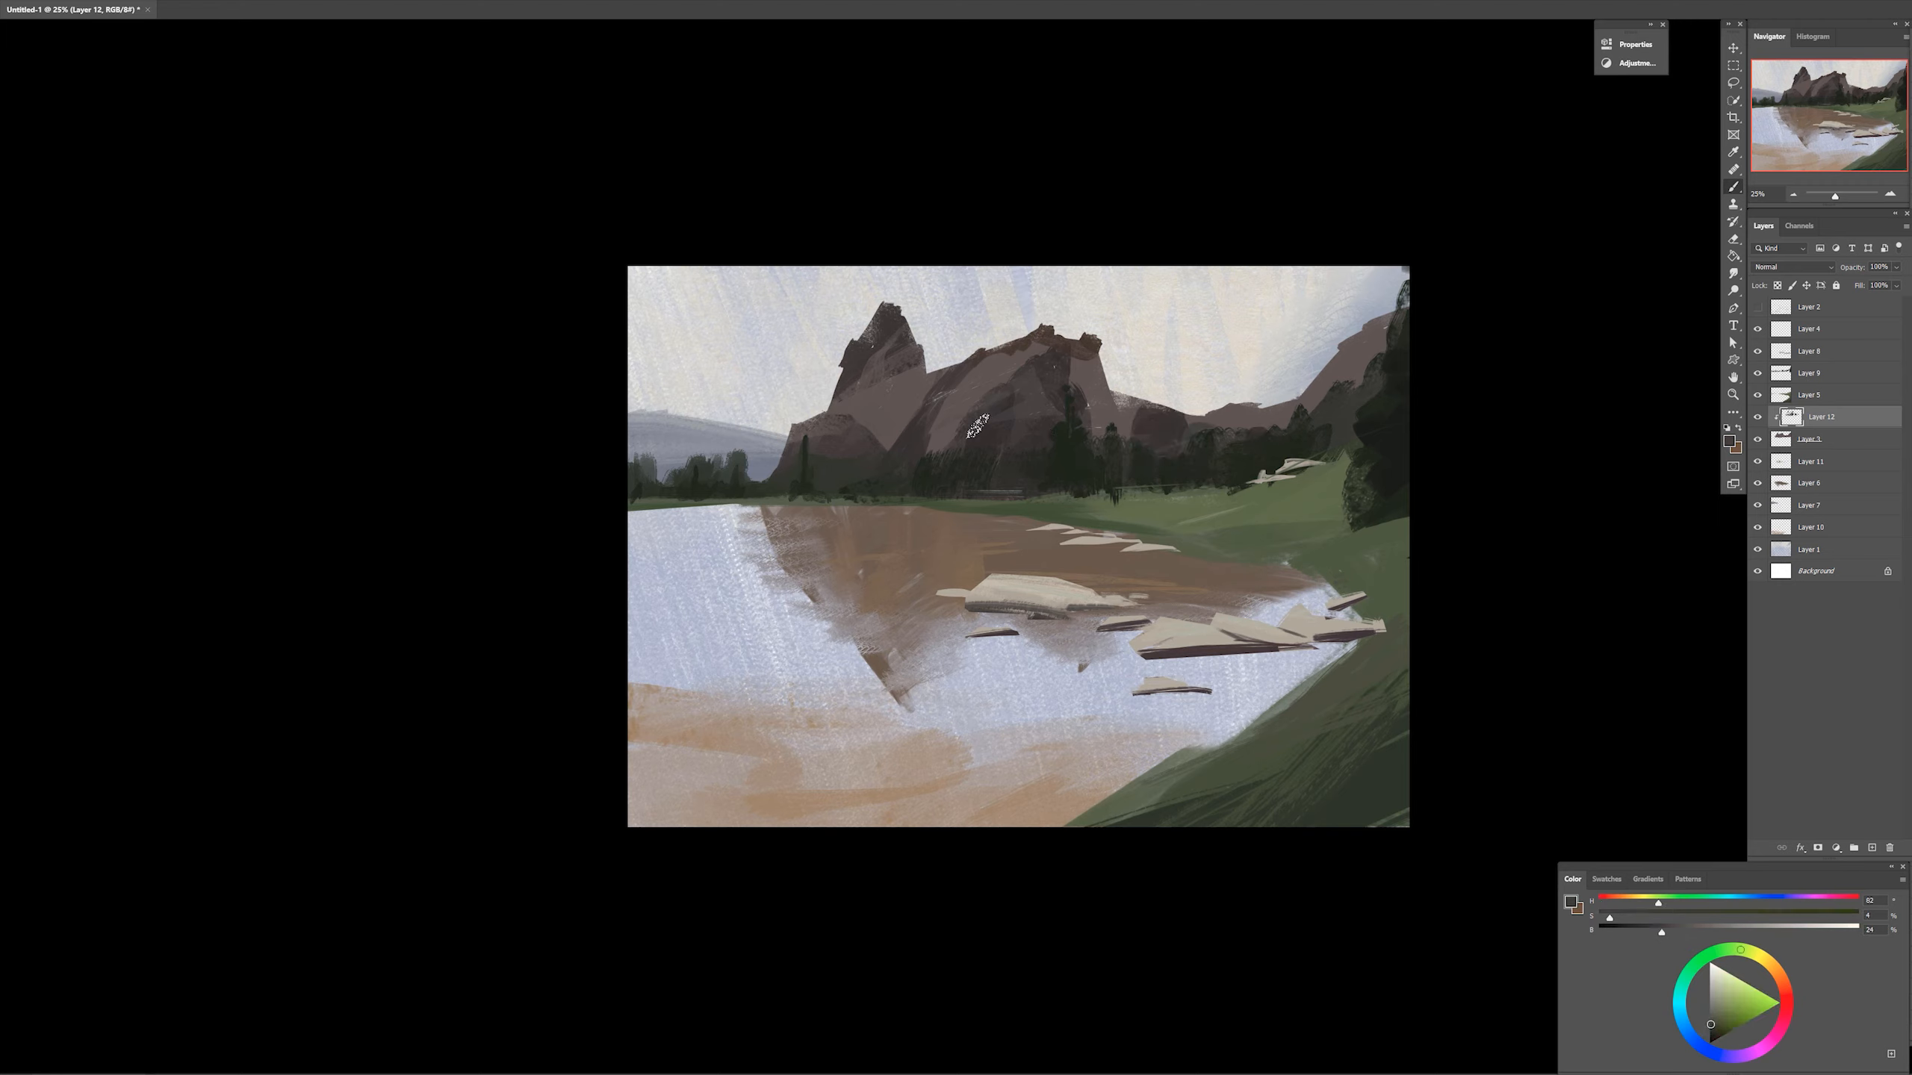
# Sample the sandy orange from the lake's foreground and try warm highlight strokes on the two mountains, undoing the last one
pyautogui.keyDown('alt'); pyautogui.click(941, 399); pyautogui.keyUp('alt')
pyautogui.keyDown('alt'); pyautogui.click(906, 565); pyautogui.keyUp('alt')
pyautogui.keyDown('alt'); pyautogui.click(828, 791); pyautogui.keyUp('alt')
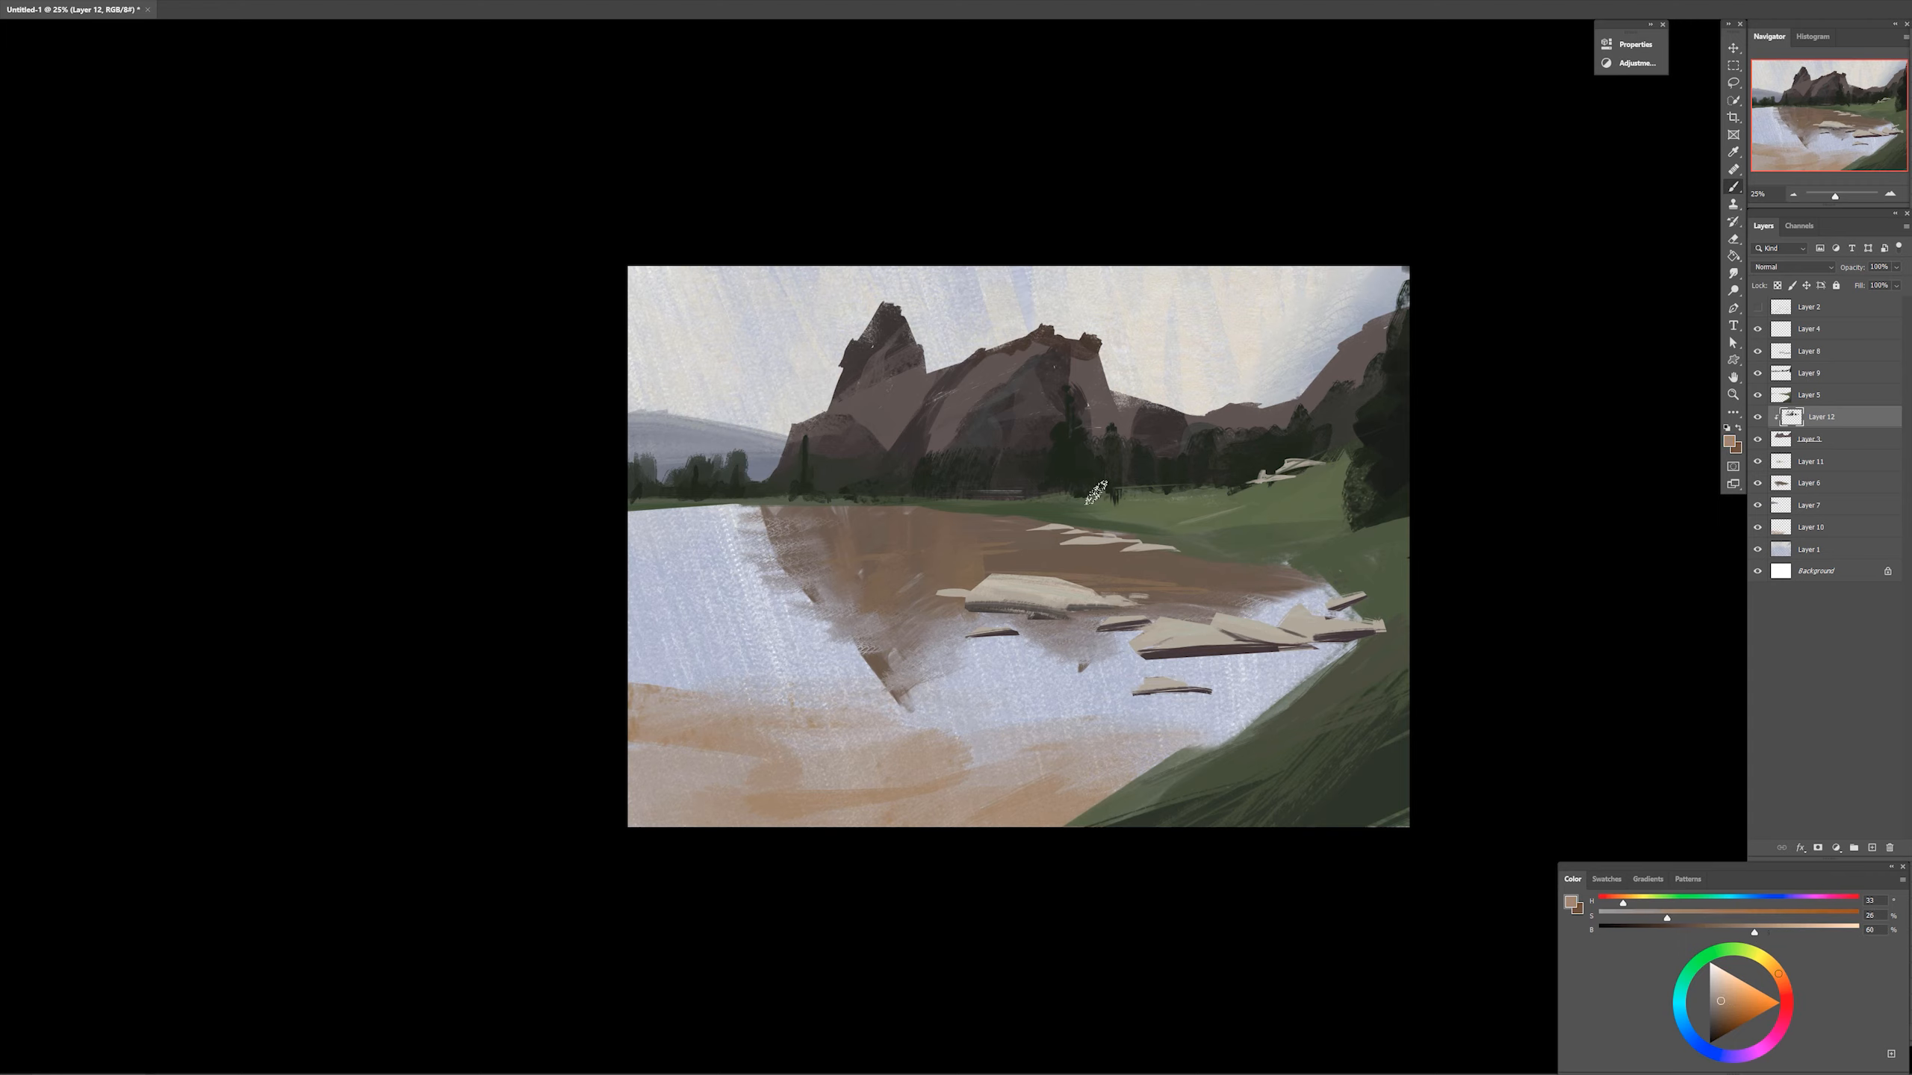
pyautogui.keyDown('alt'); pyautogui.click(828, 791); pyautogui.keyUp('alt')
pyautogui.moveTo(882, 384); pyautogui.dragTo(878, 415)
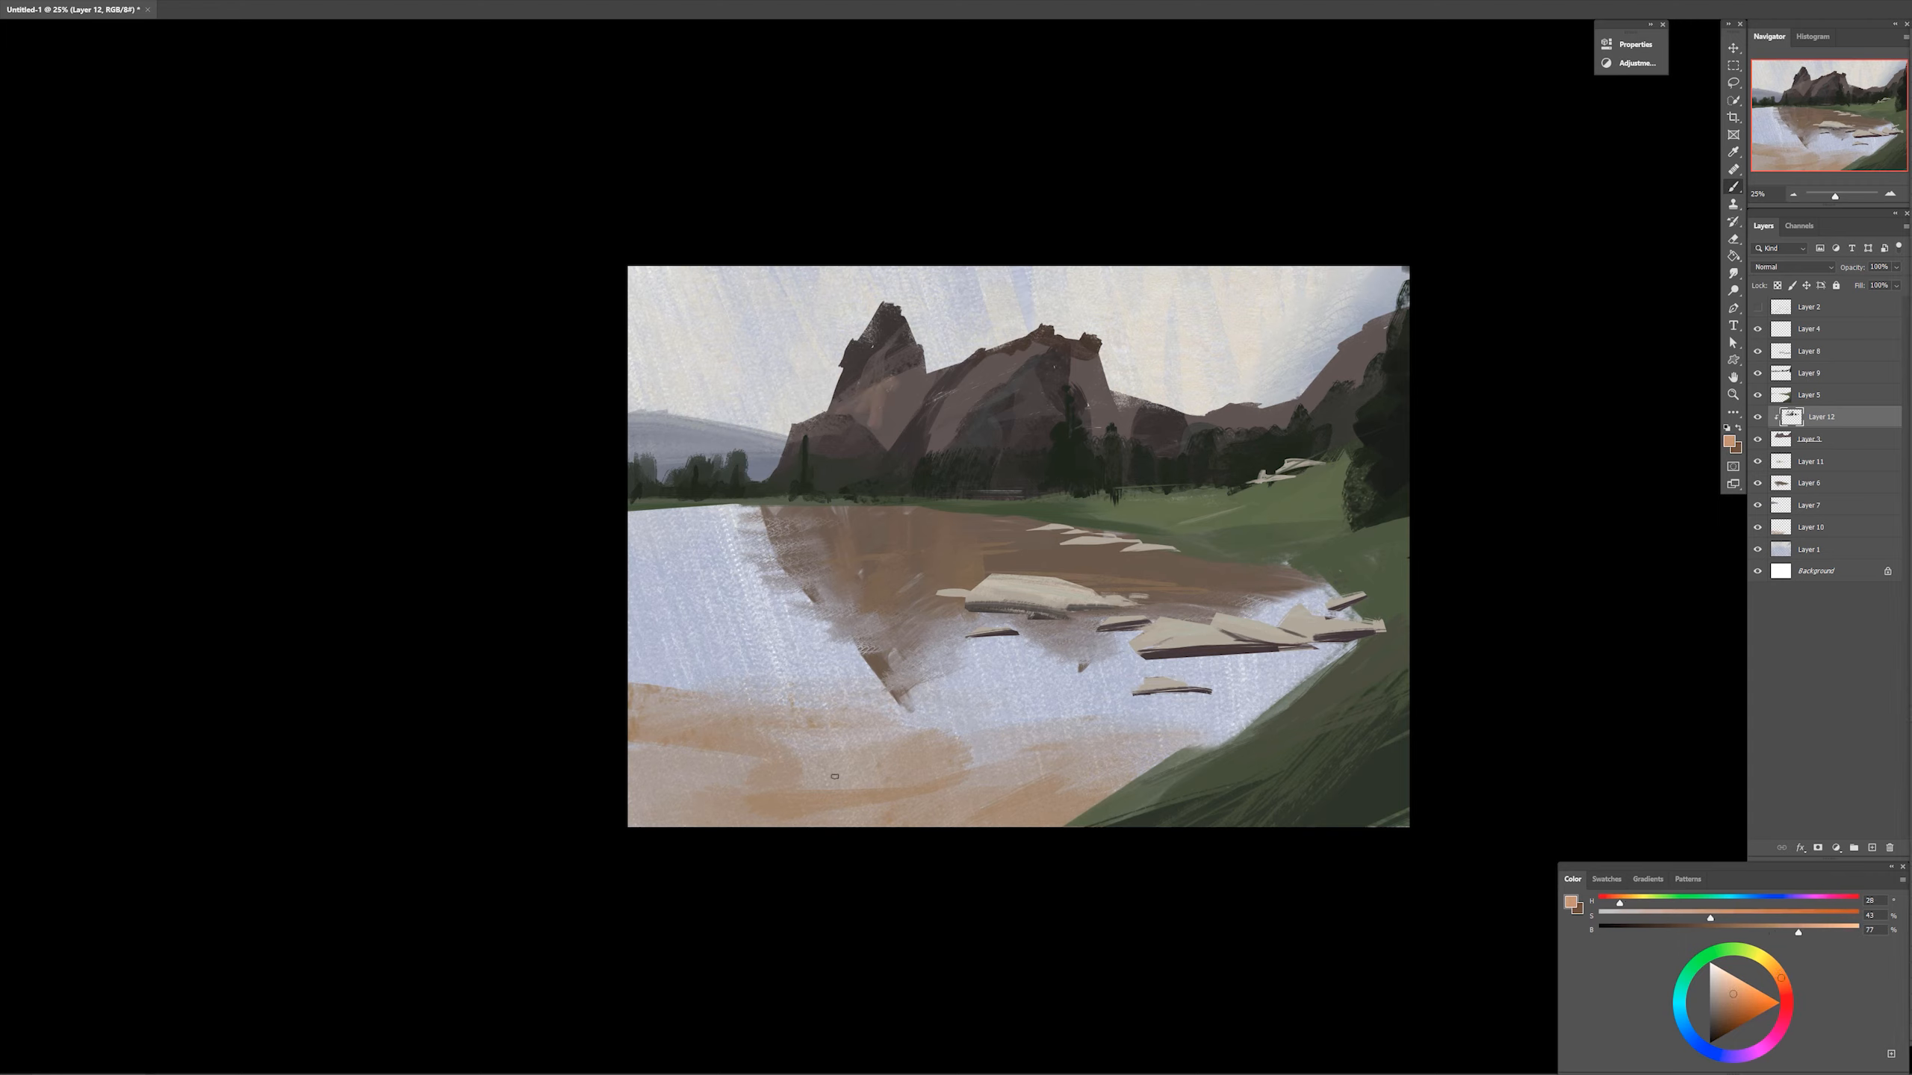
pyautogui.moveTo(982, 377); pyautogui.dragTo(913, 474)
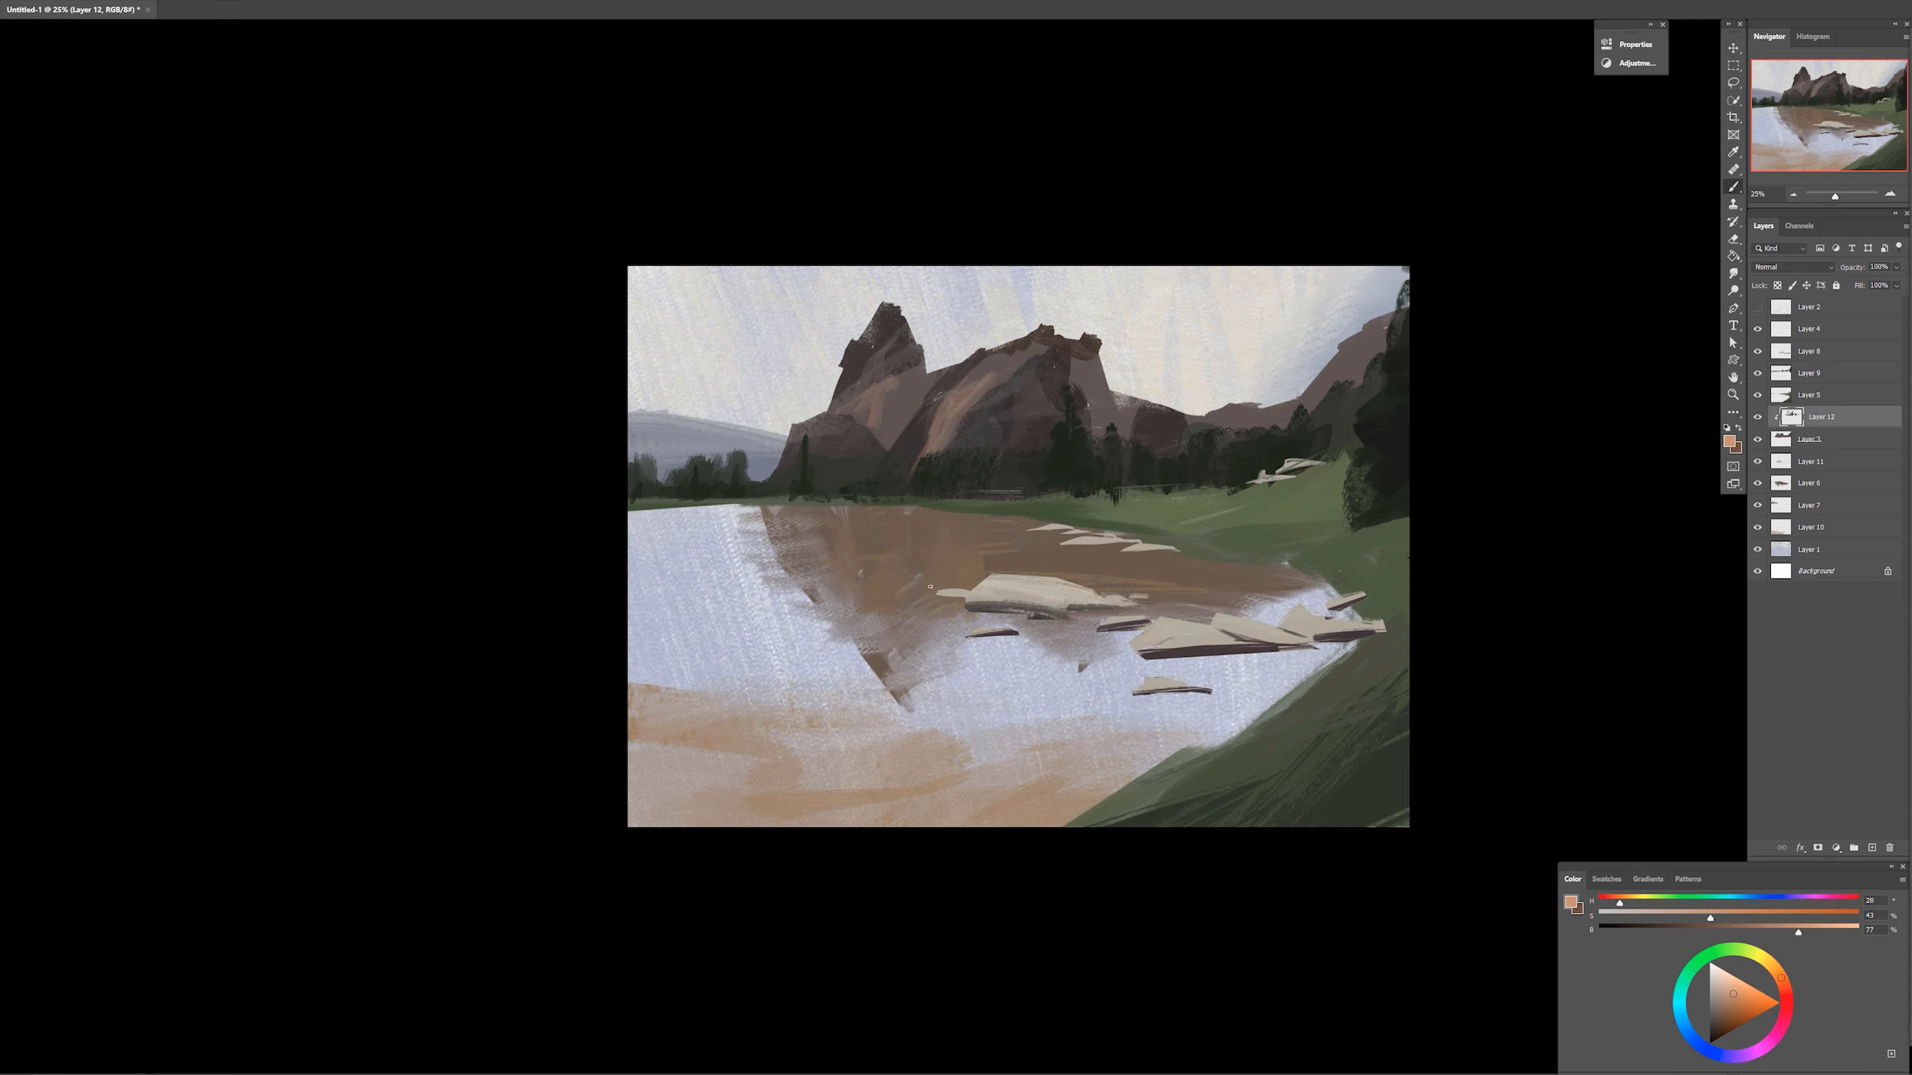
pyautogui.hotkey('ctrl', 'z')
# Paint lighter and darker rock bands down the central mountain's slopes with brown tones sampled from it
pyautogui.keyDown('alt'); pyautogui.click(978, 383); pyautogui.keyUp('alt')
pyautogui.moveTo(968, 383)
pyautogui.mouseDown()
pyautogui.moveTo(979, 361)
pyautogui.moveTo(1101, 375)
pyautogui.mouseUp()
pyautogui.keyDown('alt'); pyautogui.click(996, 397); pyautogui.keyUp('alt')
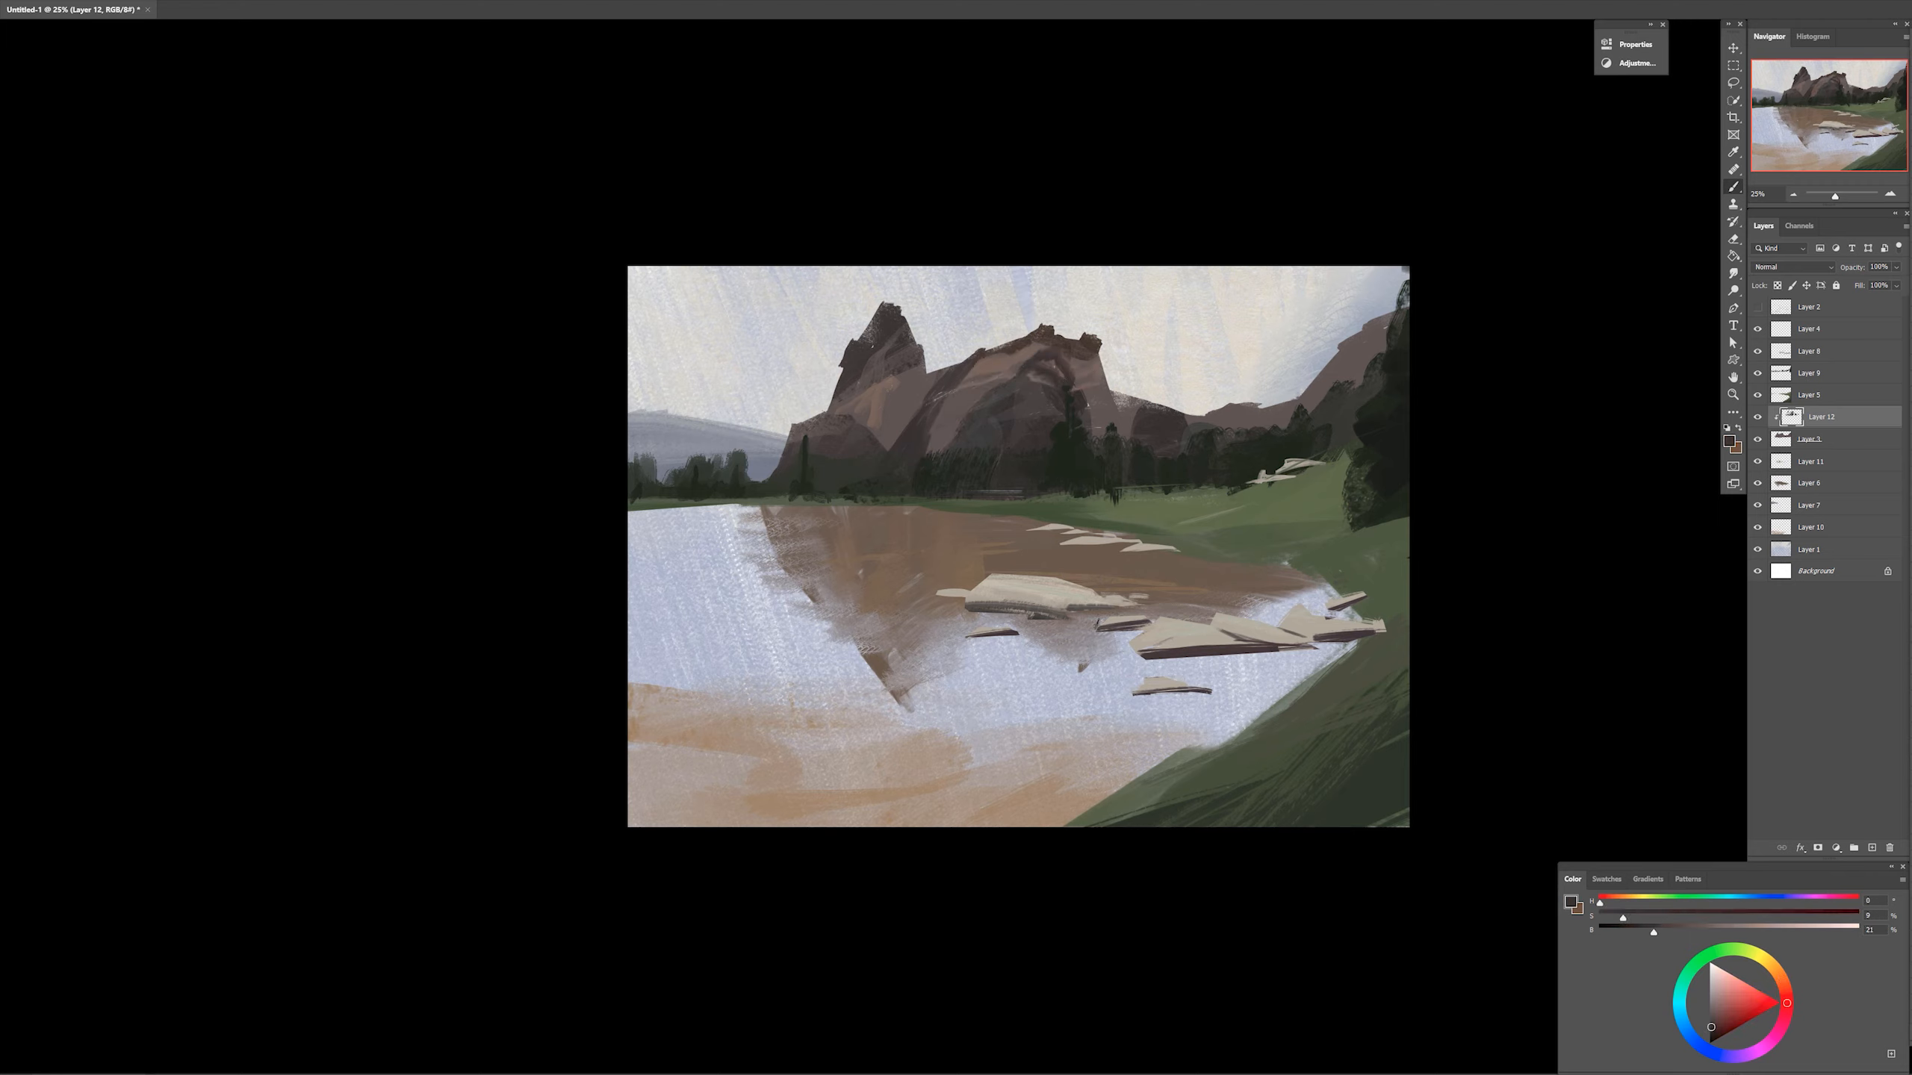
pyautogui.keyDown('alt'); pyautogui.click(971, 376); pyautogui.keyUp('alt')
pyautogui.moveTo(960, 380); pyautogui.dragTo(906, 474)
pyautogui.moveTo(987, 390); pyautogui.dragTo(899, 477)
# Paint dark tones over the lower slopes of the tall left peak, undoing the last stroke towards the central crest
pyautogui.keyDown('alt'); pyautogui.click(884, 361); pyautogui.keyUp('alt')
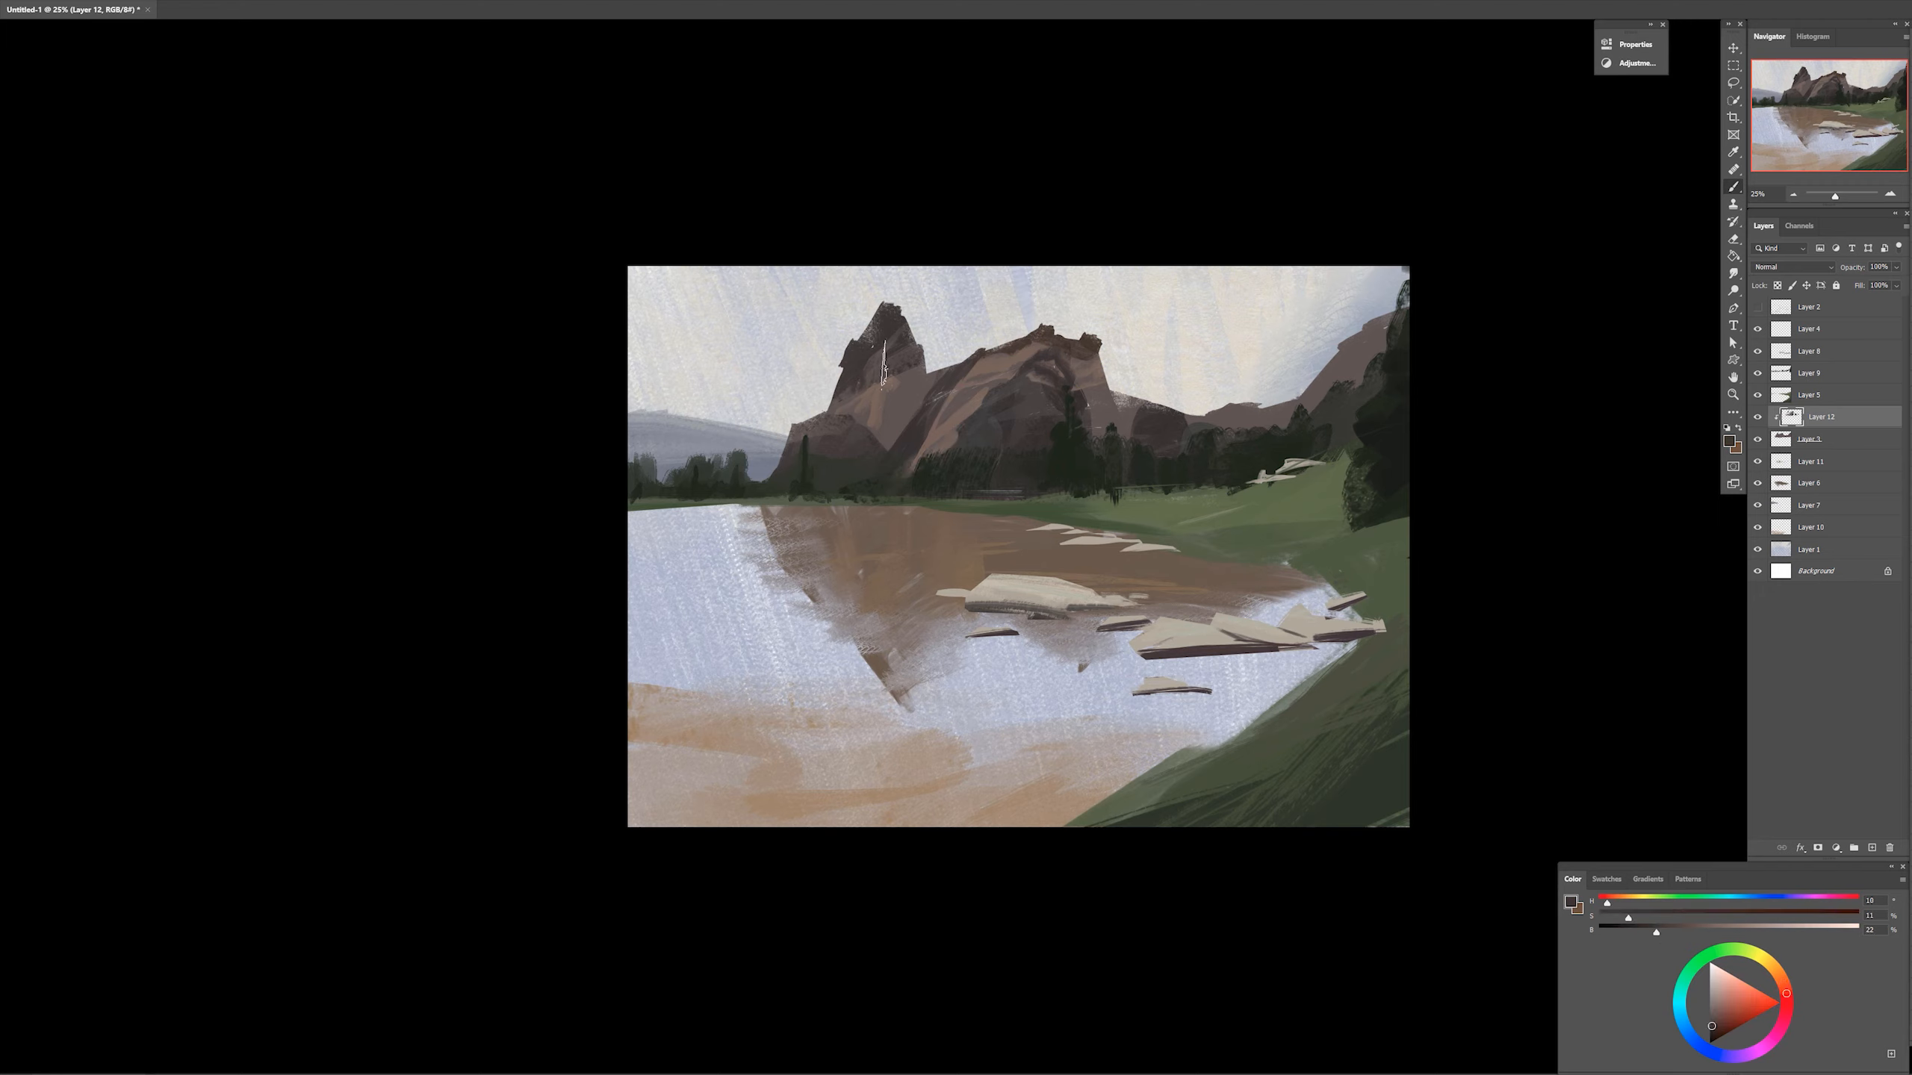
pyautogui.moveTo(831, 411)
pyautogui.mouseDown()
pyautogui.moveTo(933, 367)
pyautogui.moveTo(906, 474)
pyautogui.mouseUp()
pyautogui.keyDown('alt'); pyautogui.click(979, 422); pyautogui.keyUp('alt')
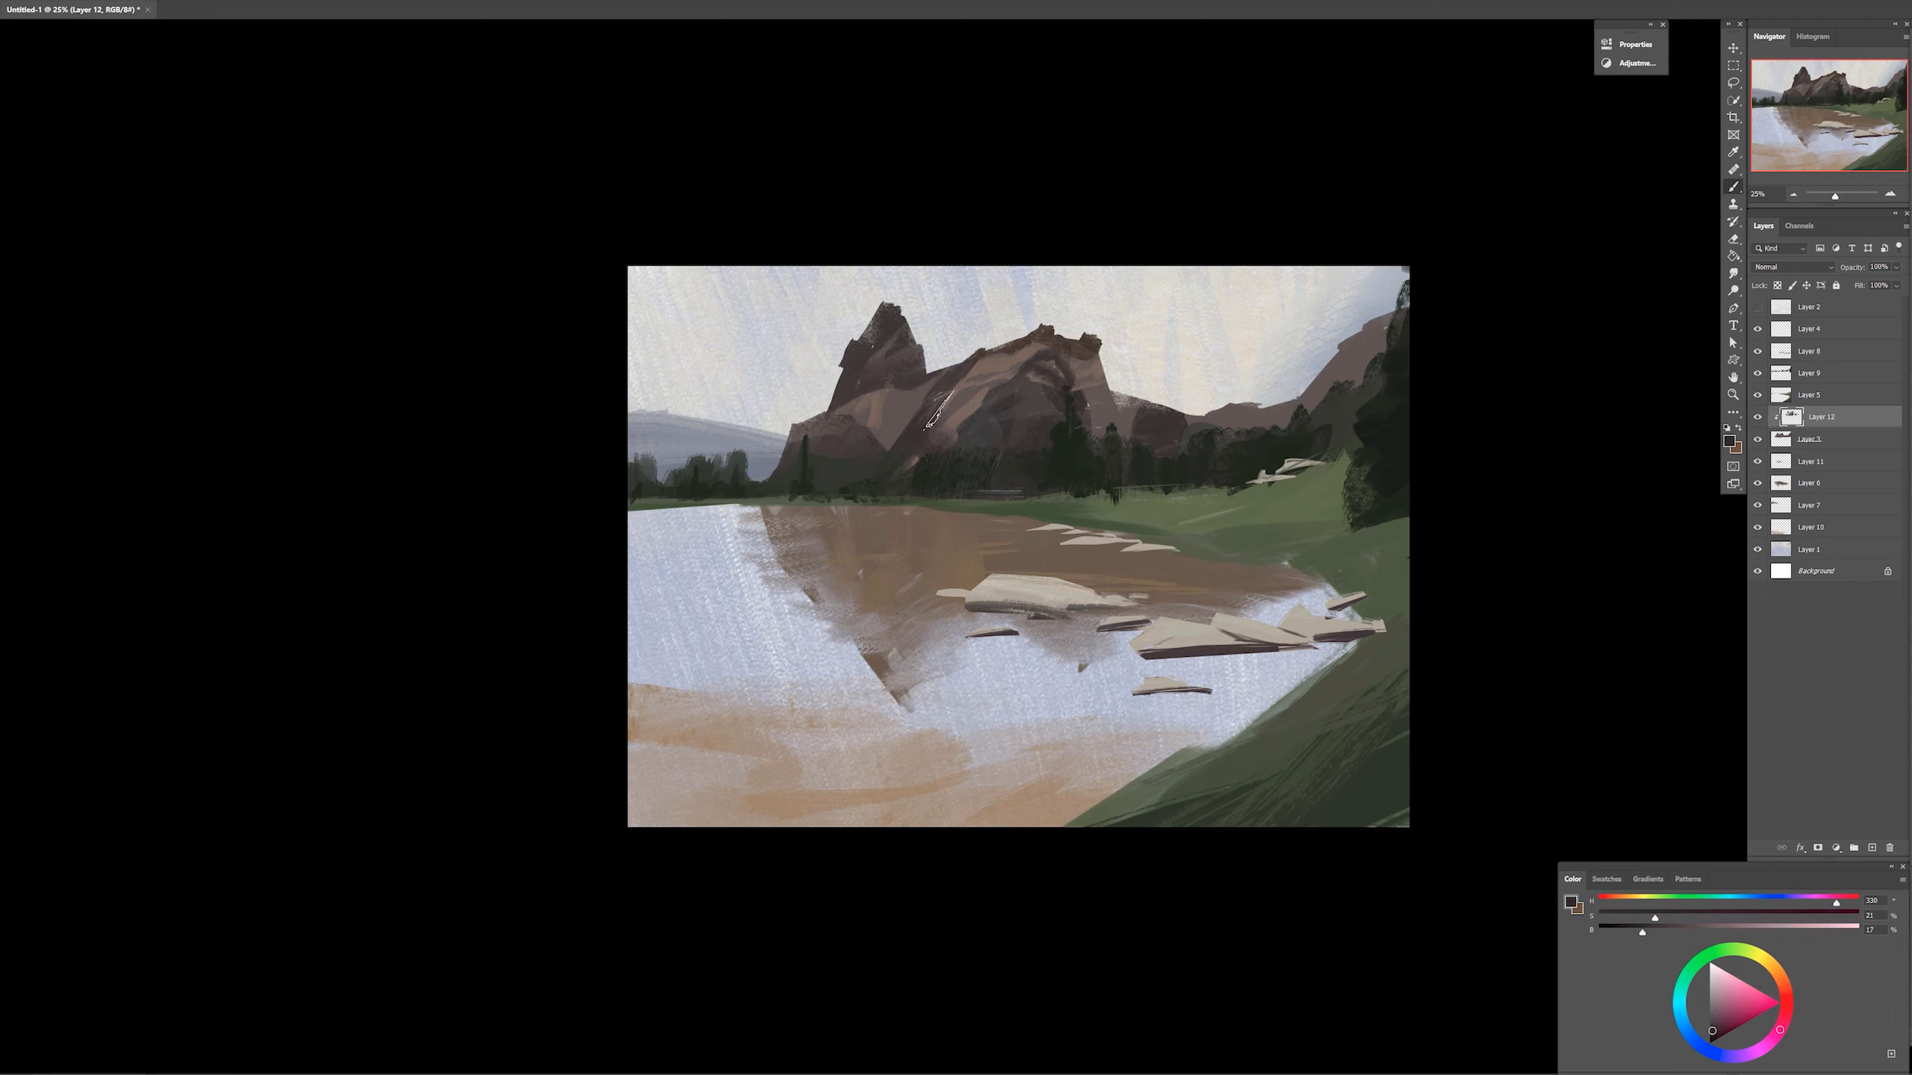
pyautogui.moveTo(834, 403)
pyautogui.mouseDown()
pyautogui.moveTo(894, 340)
pyautogui.moveTo(930, 376)
pyautogui.moveTo(1034, 345)
pyautogui.mouseUp()
pyautogui.hotkey('ctrl', 'z')
# Refine the rock faces of the central mountain and the far-right ridge with tones sampled from the painting
pyautogui.keyDown('alt'); pyautogui.click(1355, 638); pyautogui.keyUp('alt')
pyautogui.keyDown('alt'); pyautogui.click(985, 407); pyautogui.keyUp('alt')
pyautogui.keyDown('alt'); pyautogui.click(1055, 359); pyautogui.keyUp('alt')
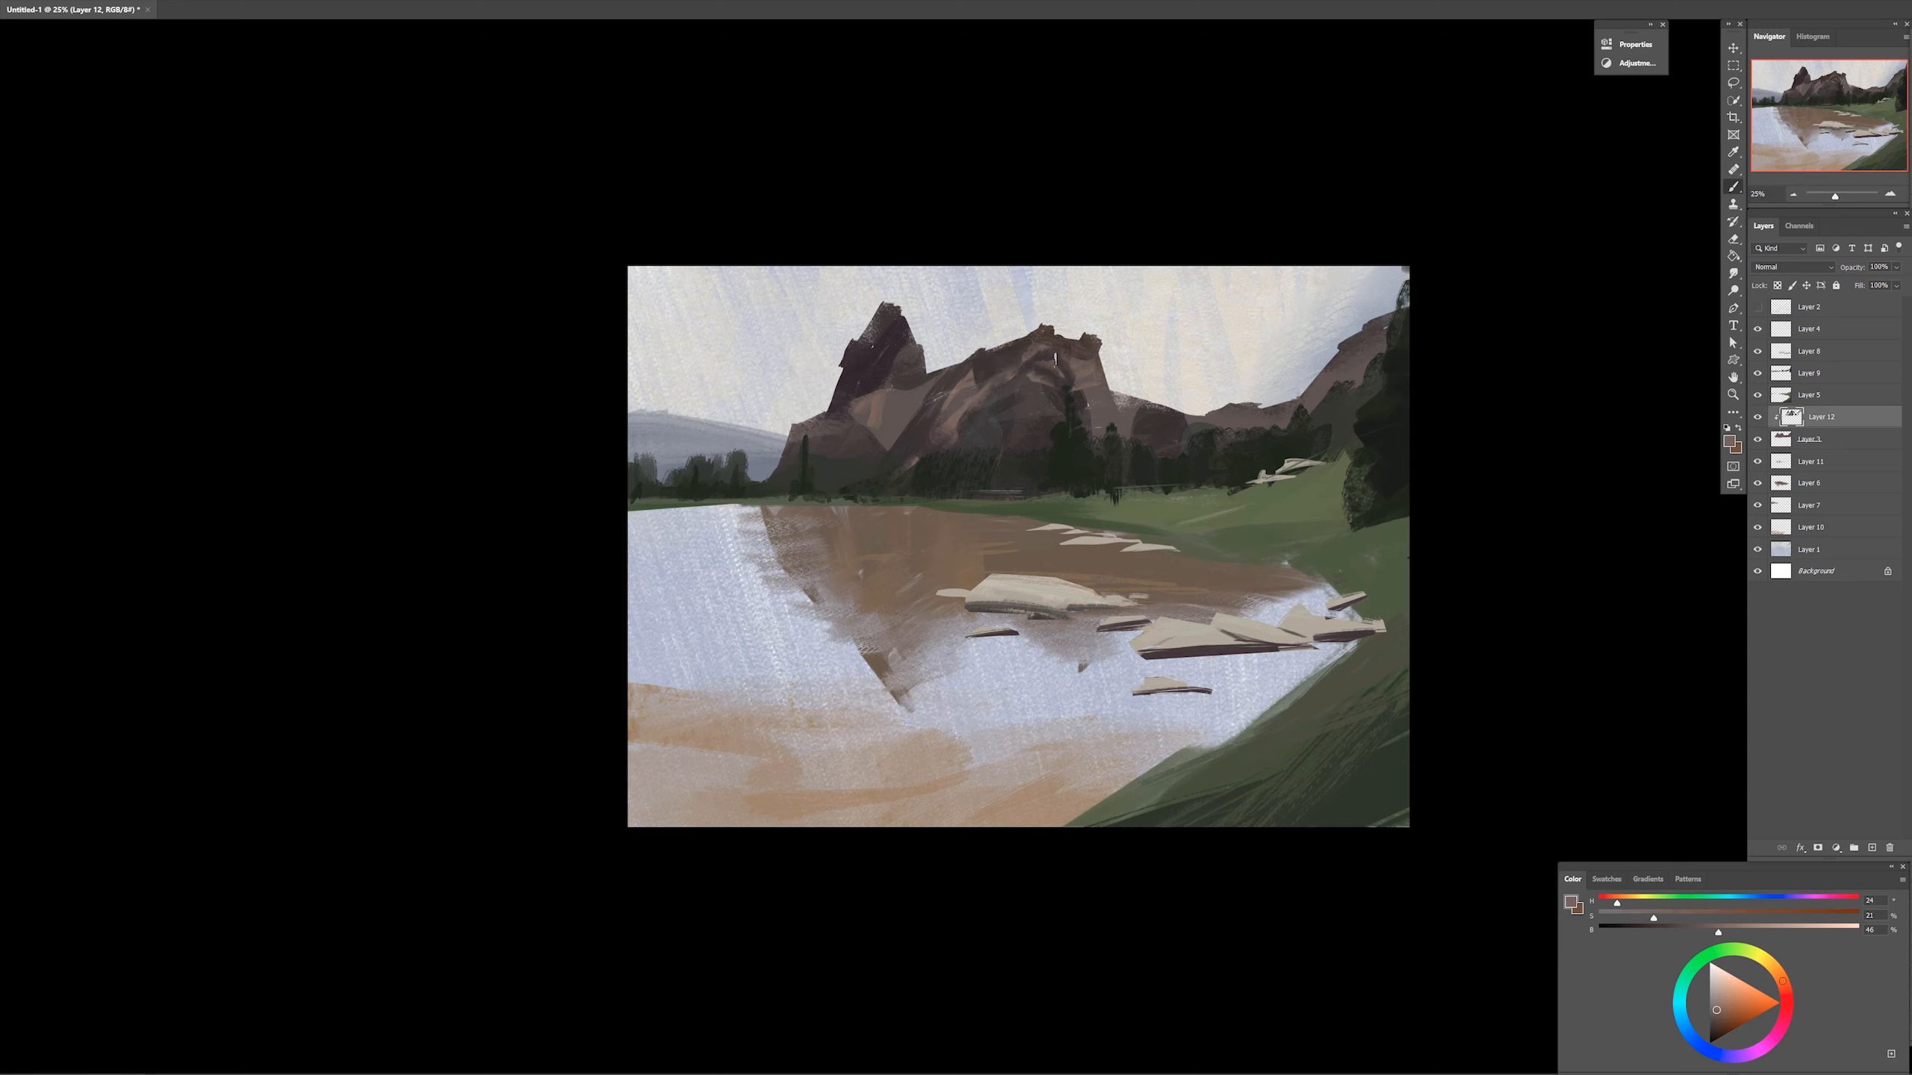
pyautogui.keyDown('alt'); pyautogui.click(1415, 751); pyautogui.keyUp('alt')
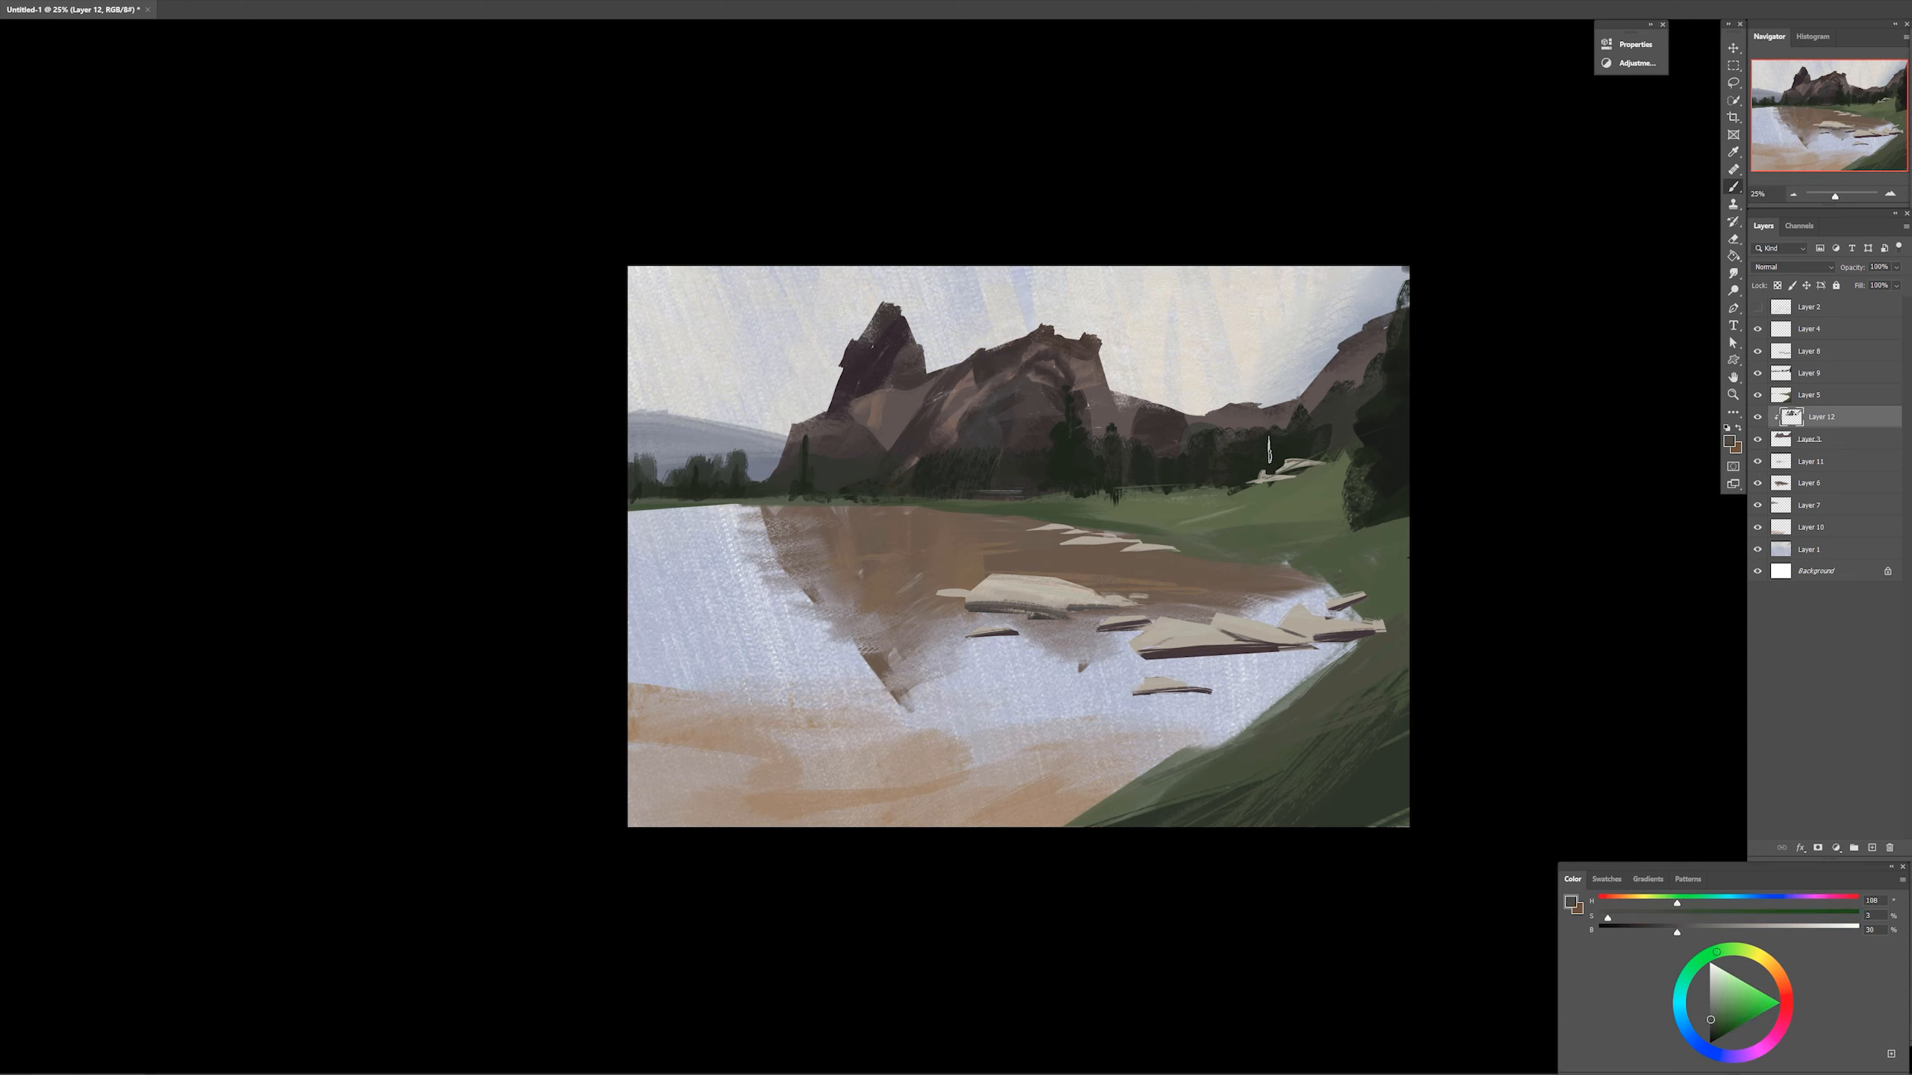
pyautogui.keyDown('alt'); pyautogui.click(1339, 402); pyautogui.keyUp('alt')
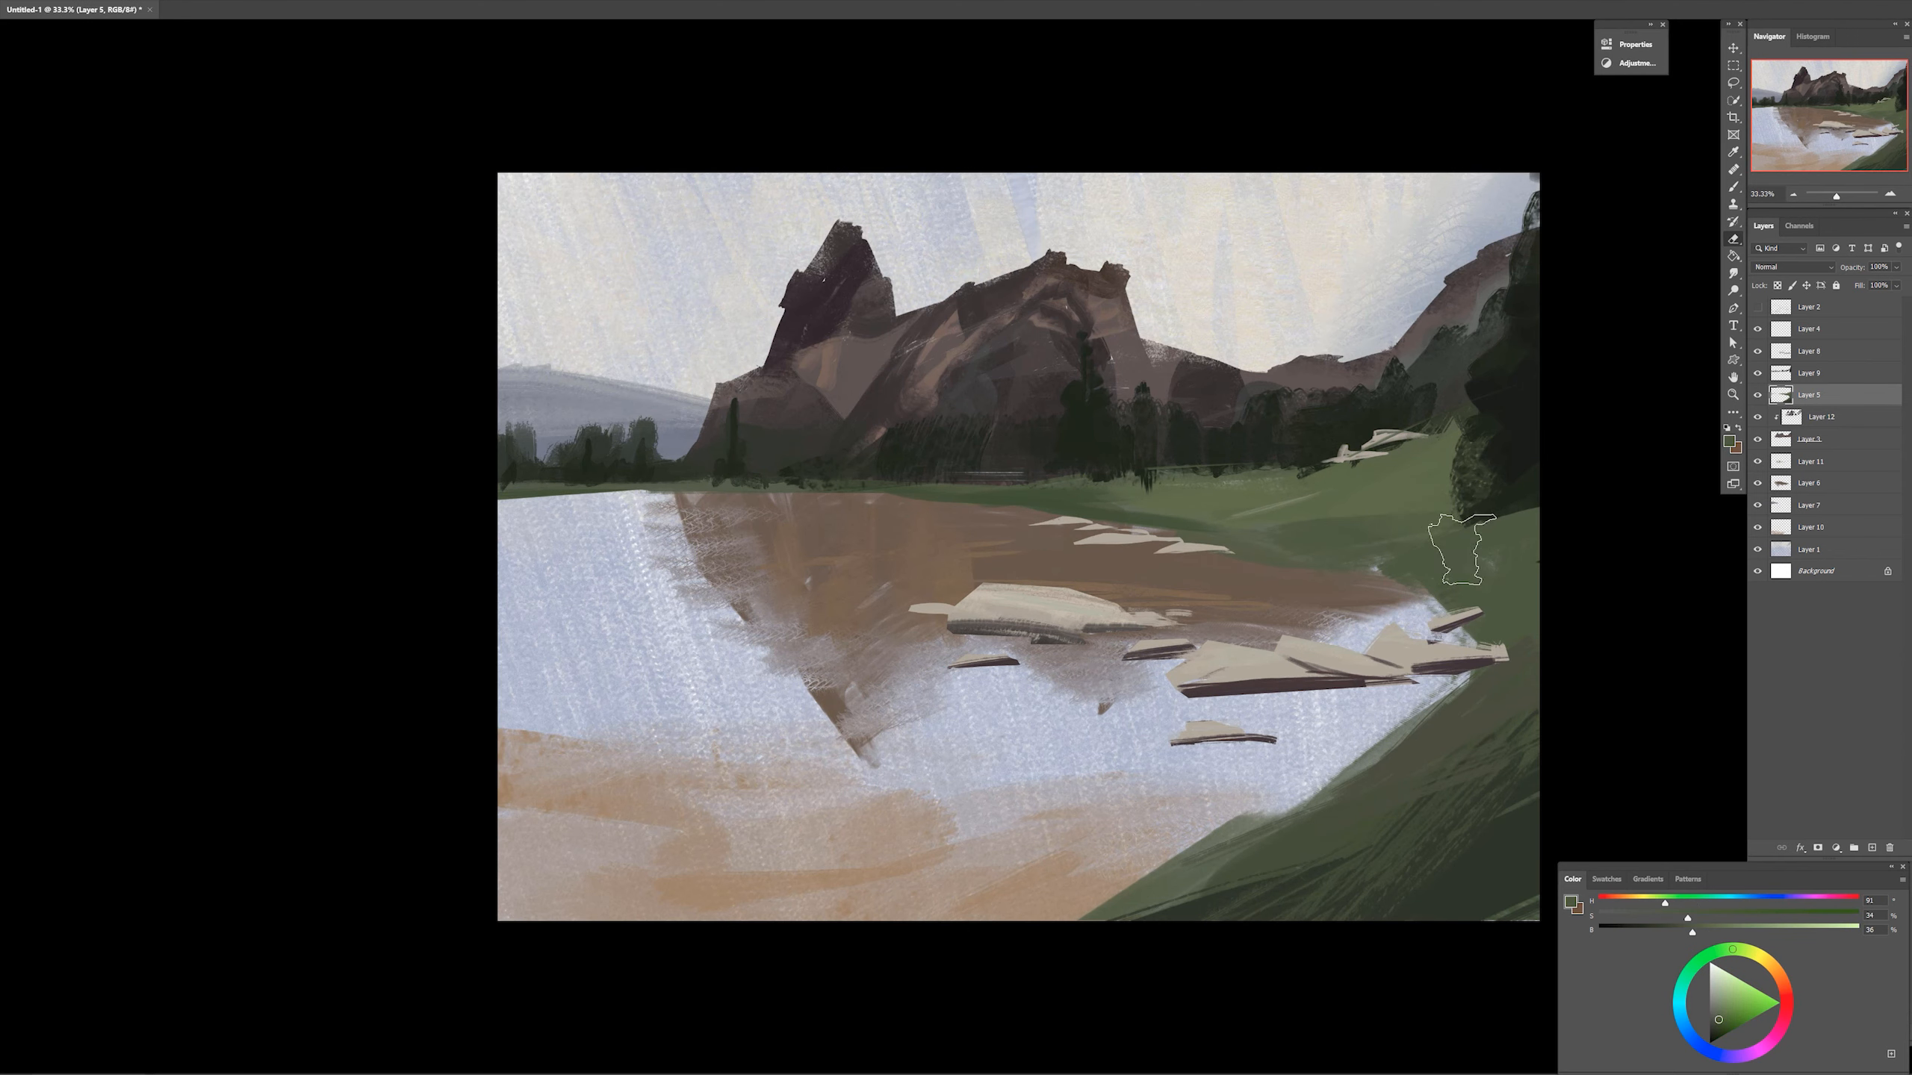
# Rework the right grassy bank on the grass layer, painting sampled greens with a different brush
pyautogui.moveTo(1476, 564)
pyautogui.mouseDown()
pyautogui.moveTo(1368, 569)
pyautogui.moveTo(1384, 566)
pyautogui.mouseUp()
pyautogui.press('b')
pyautogui.moveTo(1441, 489)
pyautogui.mouseDown()
pyautogui.moveTo(1521, 503)
pyautogui.moveTo(1468, 746)
pyautogui.mouseUp()
pyautogui.keyDown('alt'); pyautogui.click(1421, 481); pyautogui.keyUp('alt')
pyautogui.rightClick(1473, 565)
pyautogui.click(1785, 819)
pyautogui.keyDown('alt'); pyautogui.click(1430, 828); pyautogui.keyUp('alt')
pyautogui.moveTo(1497, 746)
pyautogui.mouseDown()
pyautogui.moveTo(1460, 903)
pyautogui.moveTo(1513, 843)
pyautogui.mouseUp()
pyautogui.keyDown('alt'); pyautogui.click(1371, 750); pyautogui.keyUp('alt')
# Erase the lower part of the right grassy bank to open the foreground corner up to water
pyautogui.press('e')
pyautogui.moveTo(1253, 776)
pyautogui.mouseDown()
pyautogui.moveTo(1336, 708)
pyautogui.moveTo(1310, 805)
pyautogui.moveTo(1393, 850)
pyautogui.mouseUp()
pyautogui.moveTo(1393, 784); pyautogui.dragTo(1152, 1054)
pyautogui.moveTo(1433, 760)
pyautogui.mouseDown()
pyautogui.moveTo(1498, 850)
pyautogui.moveTo(1404, 975)
pyautogui.mouseUp()
pyautogui.moveTo(1502, 791)
pyautogui.mouseDown()
pyautogui.moveTo(1409, 979)
pyautogui.moveTo(1512, 828)
pyautogui.mouseUp()
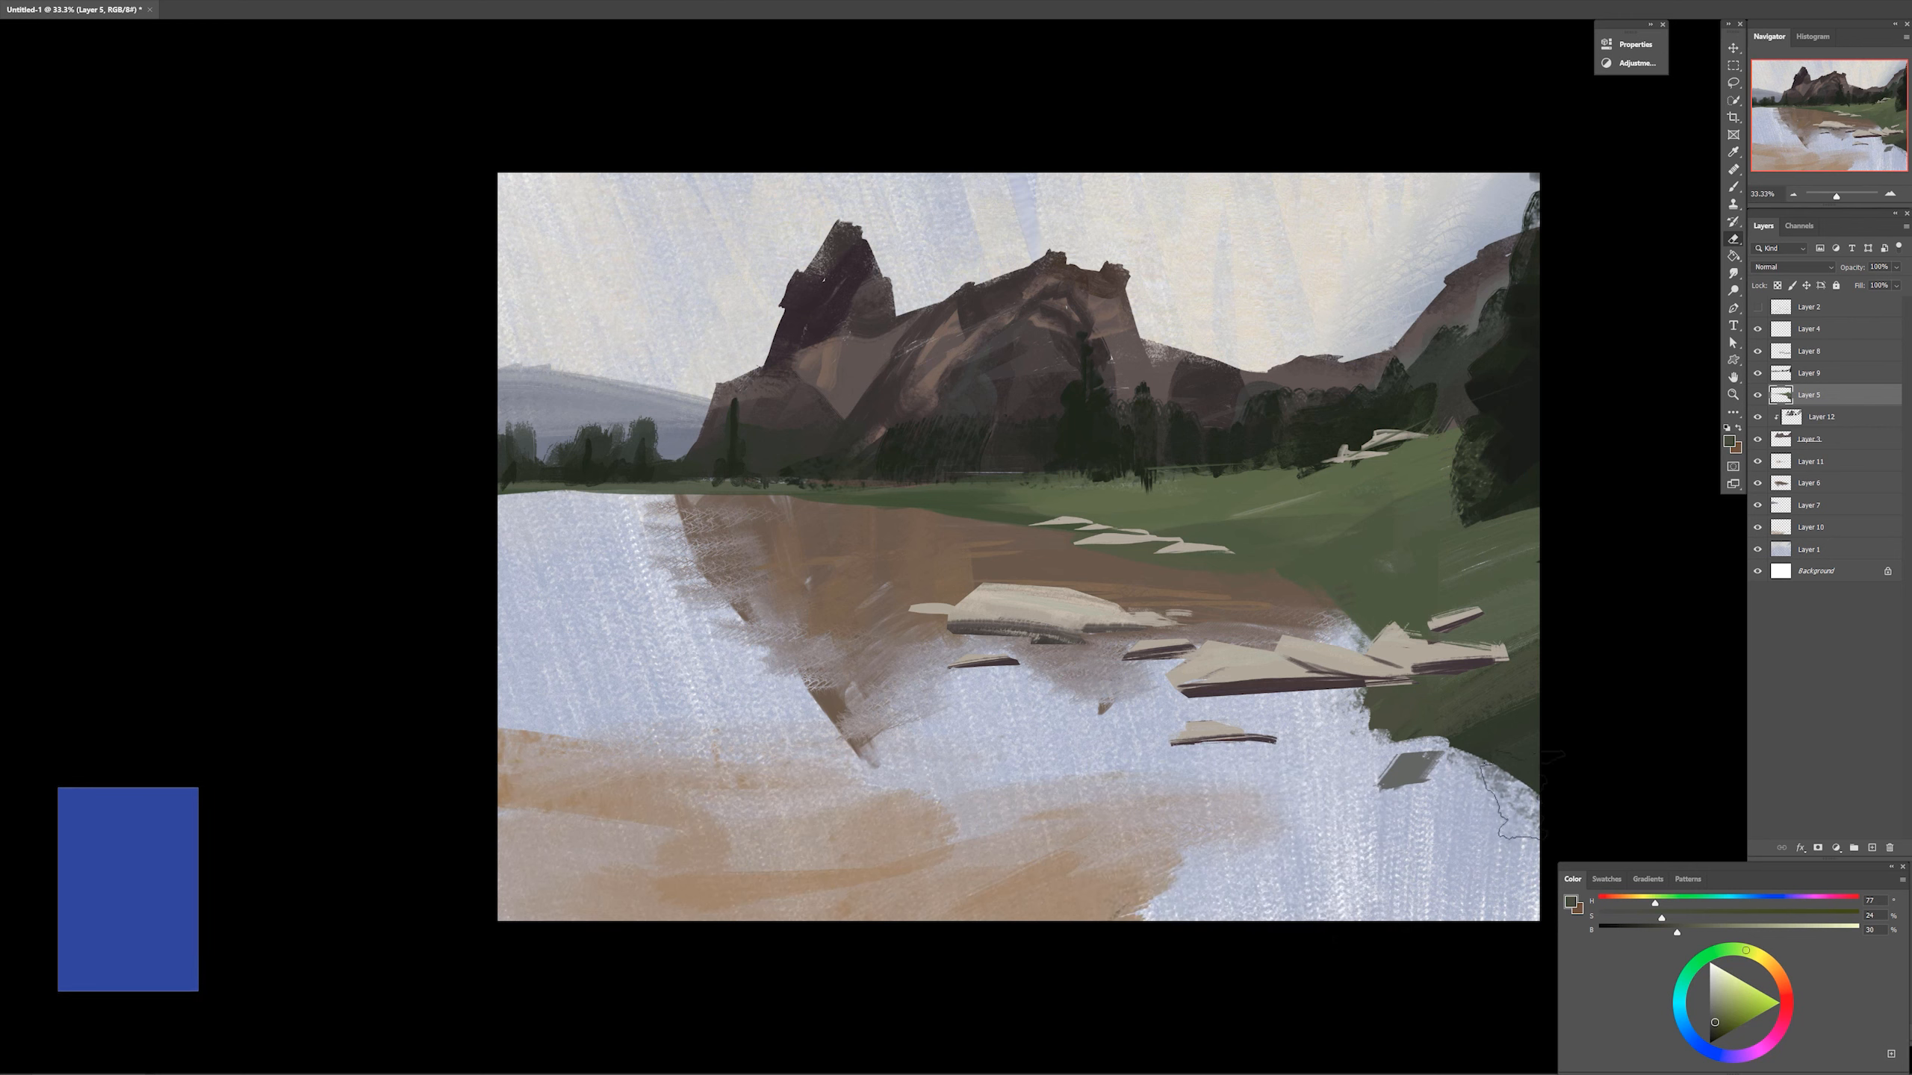
# Select the sandy layer and extend the sandy shallows across the lower right corner in a sampled tan
pyautogui.press('b')
pyautogui.keyDown('alt'); pyautogui.click(1120, 896); pyautogui.keyUp('alt')
pyautogui.keyDown('ctrl'); pyautogui.click(1120, 895); pyautogui.keyUp('ctrl')
pyautogui.keyDown('alt'); pyautogui.click(1046, 896); pyautogui.keyUp('alt')
pyautogui.moveTo(1204, 903)
pyautogui.mouseDown()
pyautogui.moveTo(1301, 811)
pyautogui.moveTo(1275, 831)
pyautogui.moveTo(1197, 790)
pyautogui.mouseUp()
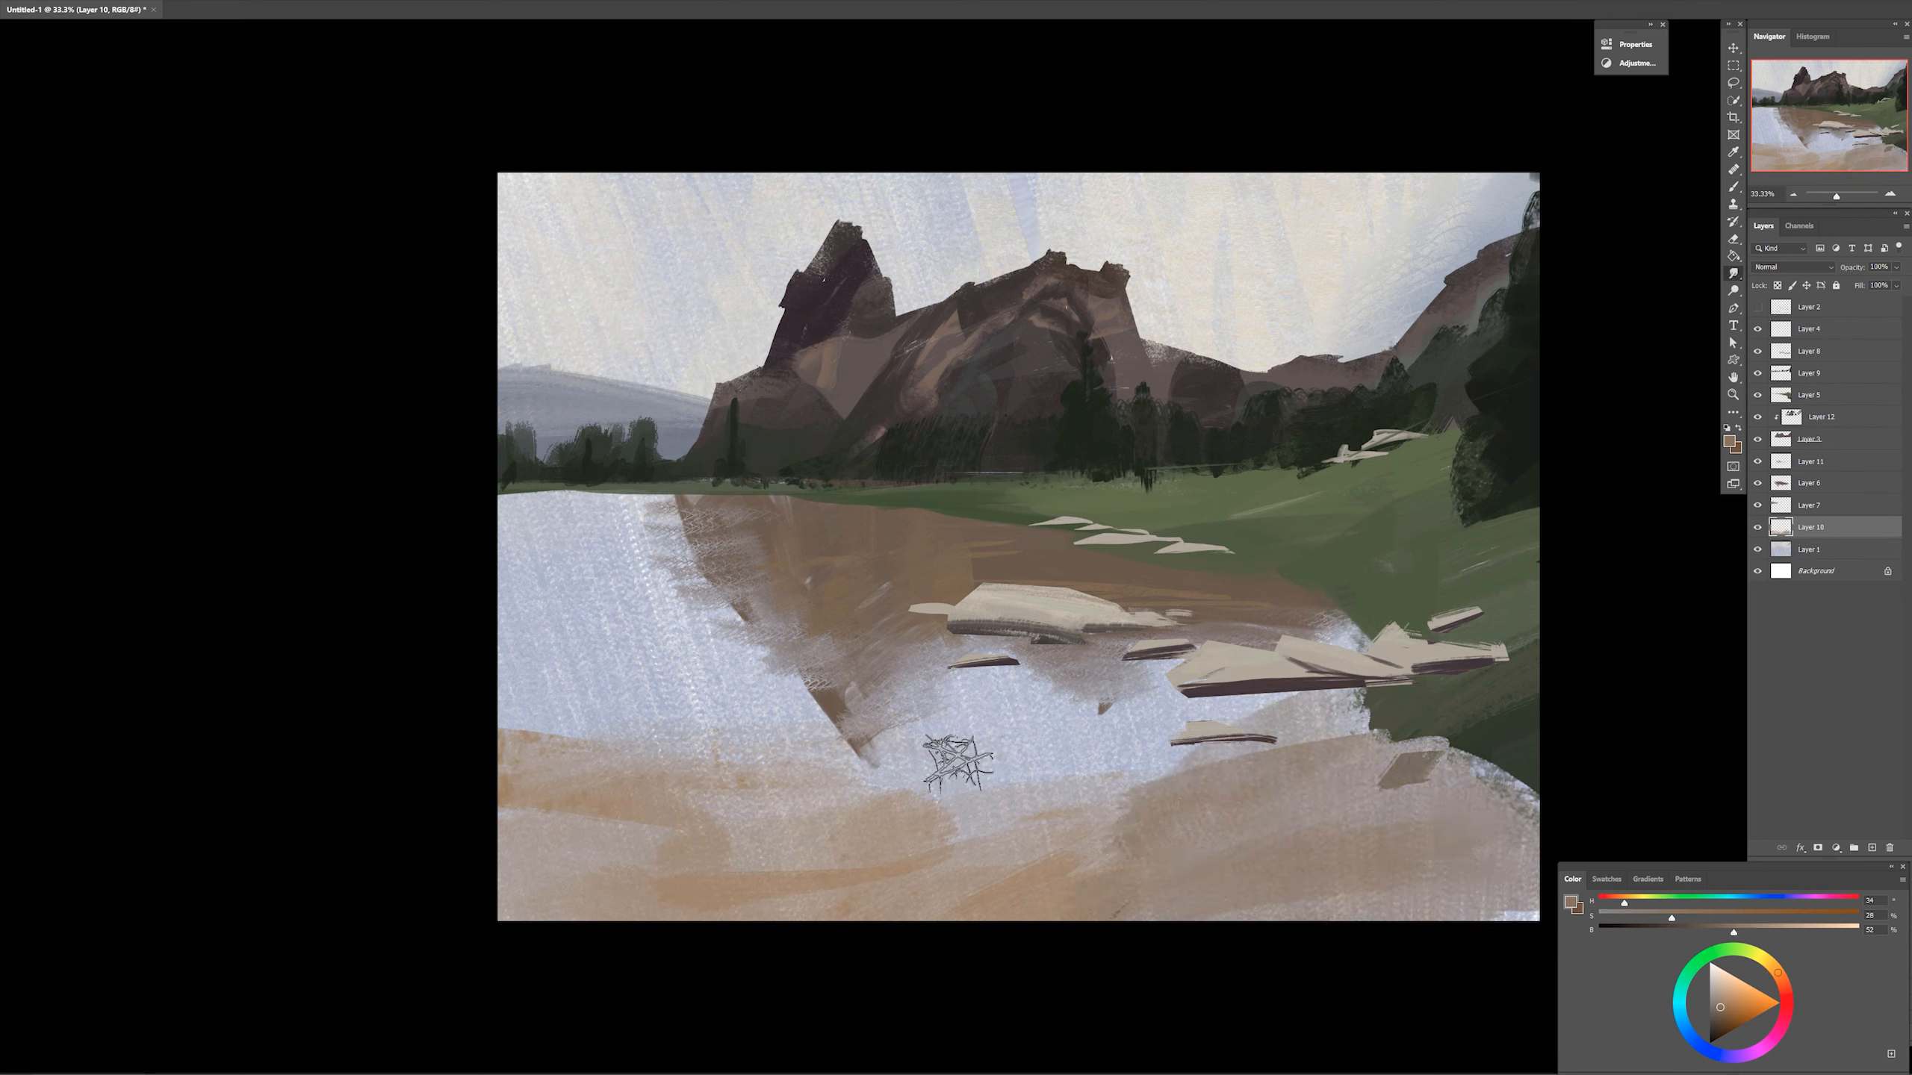
# Add a new layer beneath the sandy layer, sample the pale blue of the water and choose another brush
pyautogui.keyDown('ctrl'); pyautogui.click(1872, 847); pyautogui.keyUp('ctrl')
pyautogui.keyDown('alt'); pyautogui.click(640, 626); pyautogui.keyUp('alt')
pyautogui.rightClick(670, 575)
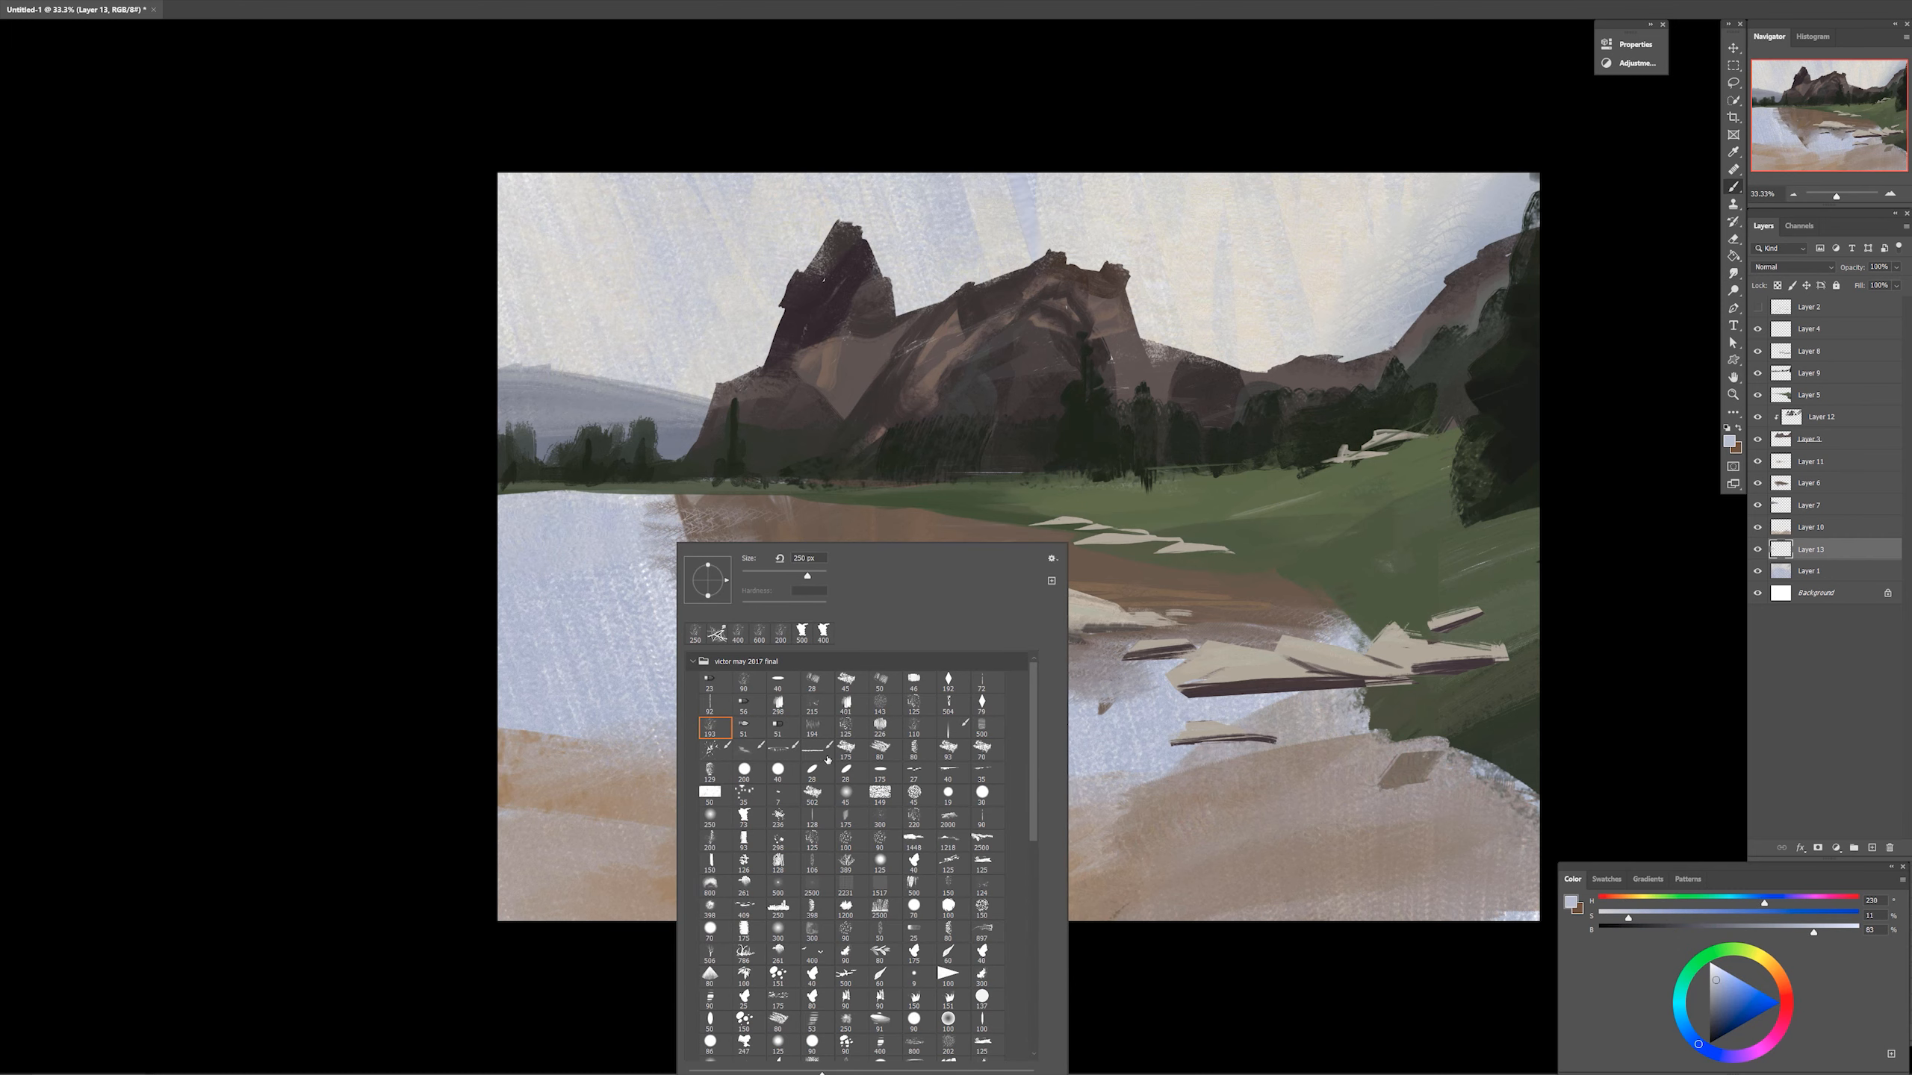
pyautogui.click(779, 773)
pyautogui.click(587, 572)
# Enlarge the brush and paint smooth pale blue over the textured water below the far-left shoreline
pyautogui.press(']')
pyautogui.press(']')
pyautogui.press(']')
pyautogui.press(']')
pyautogui.press(']')
pyautogui.press(']')
pyautogui.press(']')
pyautogui.press(']')
pyautogui.press(']')
pyautogui.press(']')
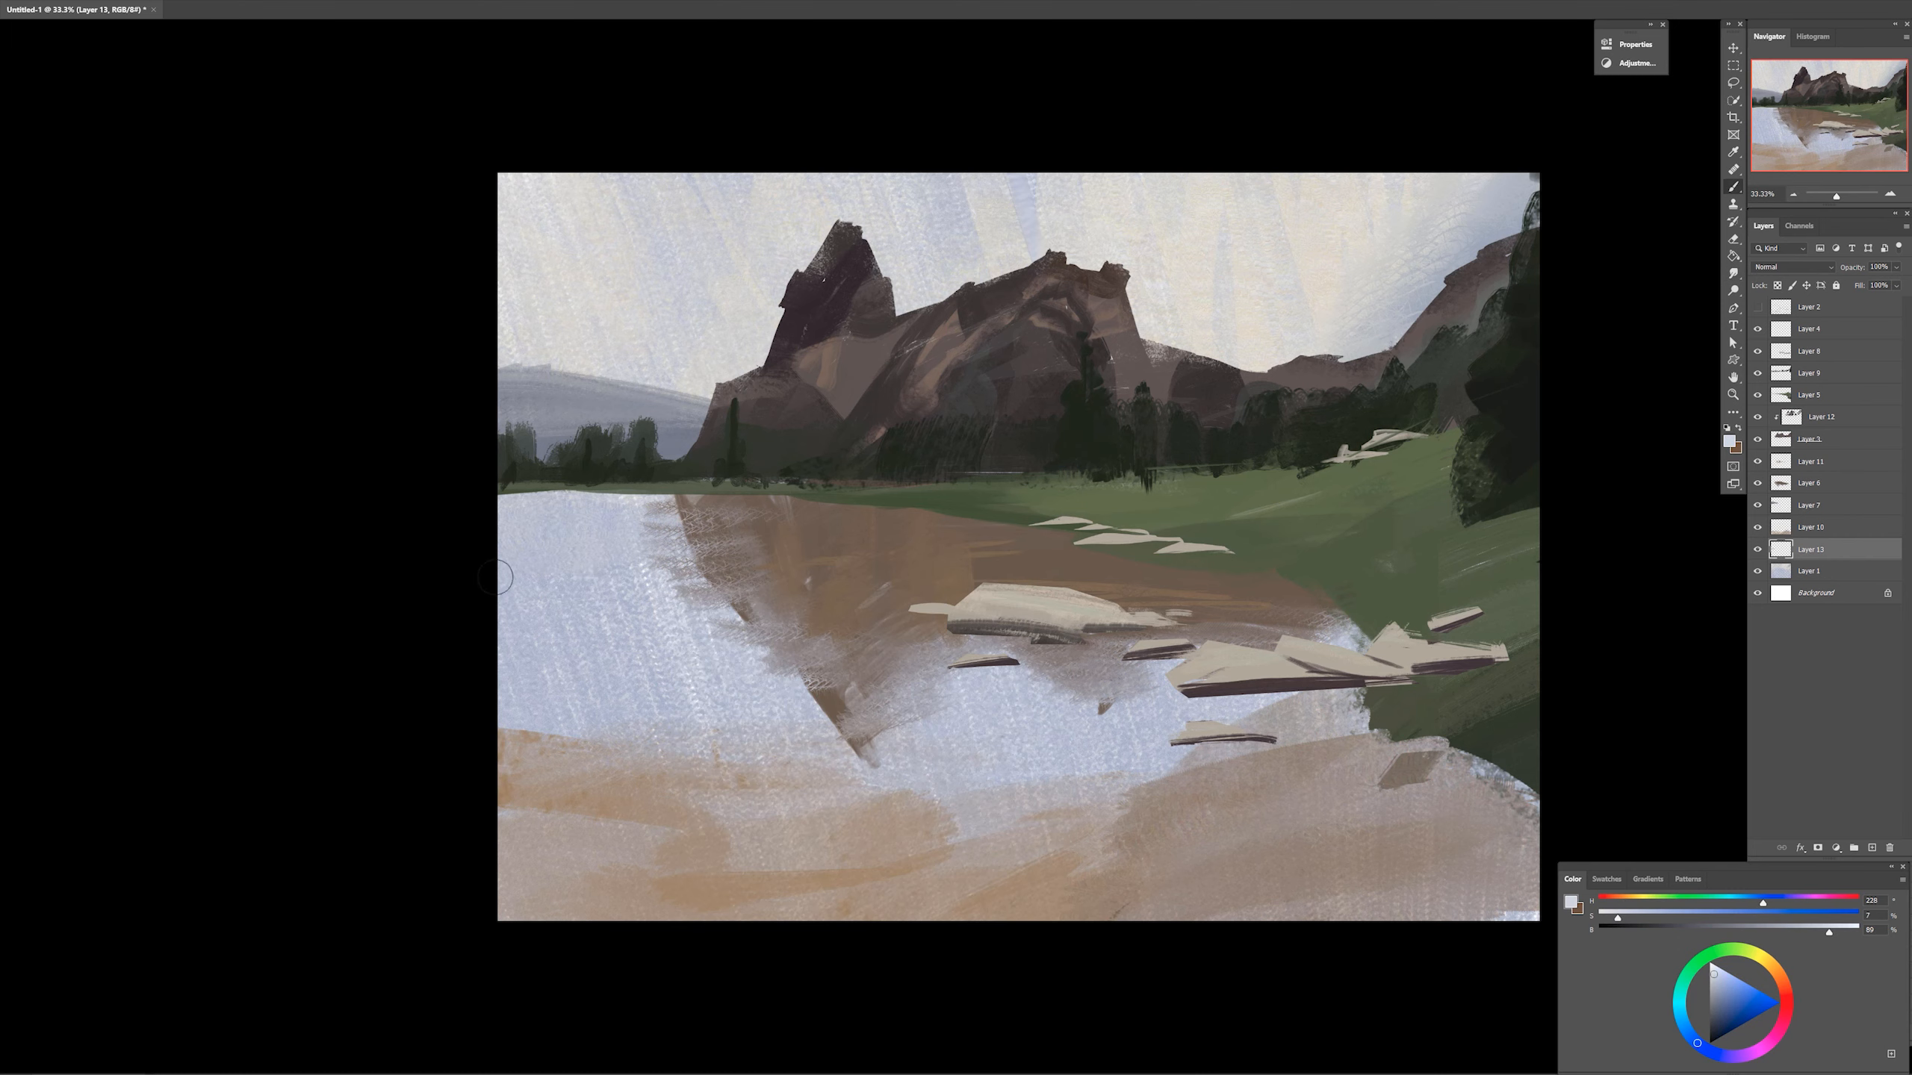
pyautogui.moveTo(498, 580); pyautogui.dragTo(673, 549)
# Shift the colour to a slightly darker blue and paint a soft band of water beneath the far-left shoreline
pyautogui.keyDown('alt'); pyautogui.click(721, 528); pyautogui.keyUp('alt')
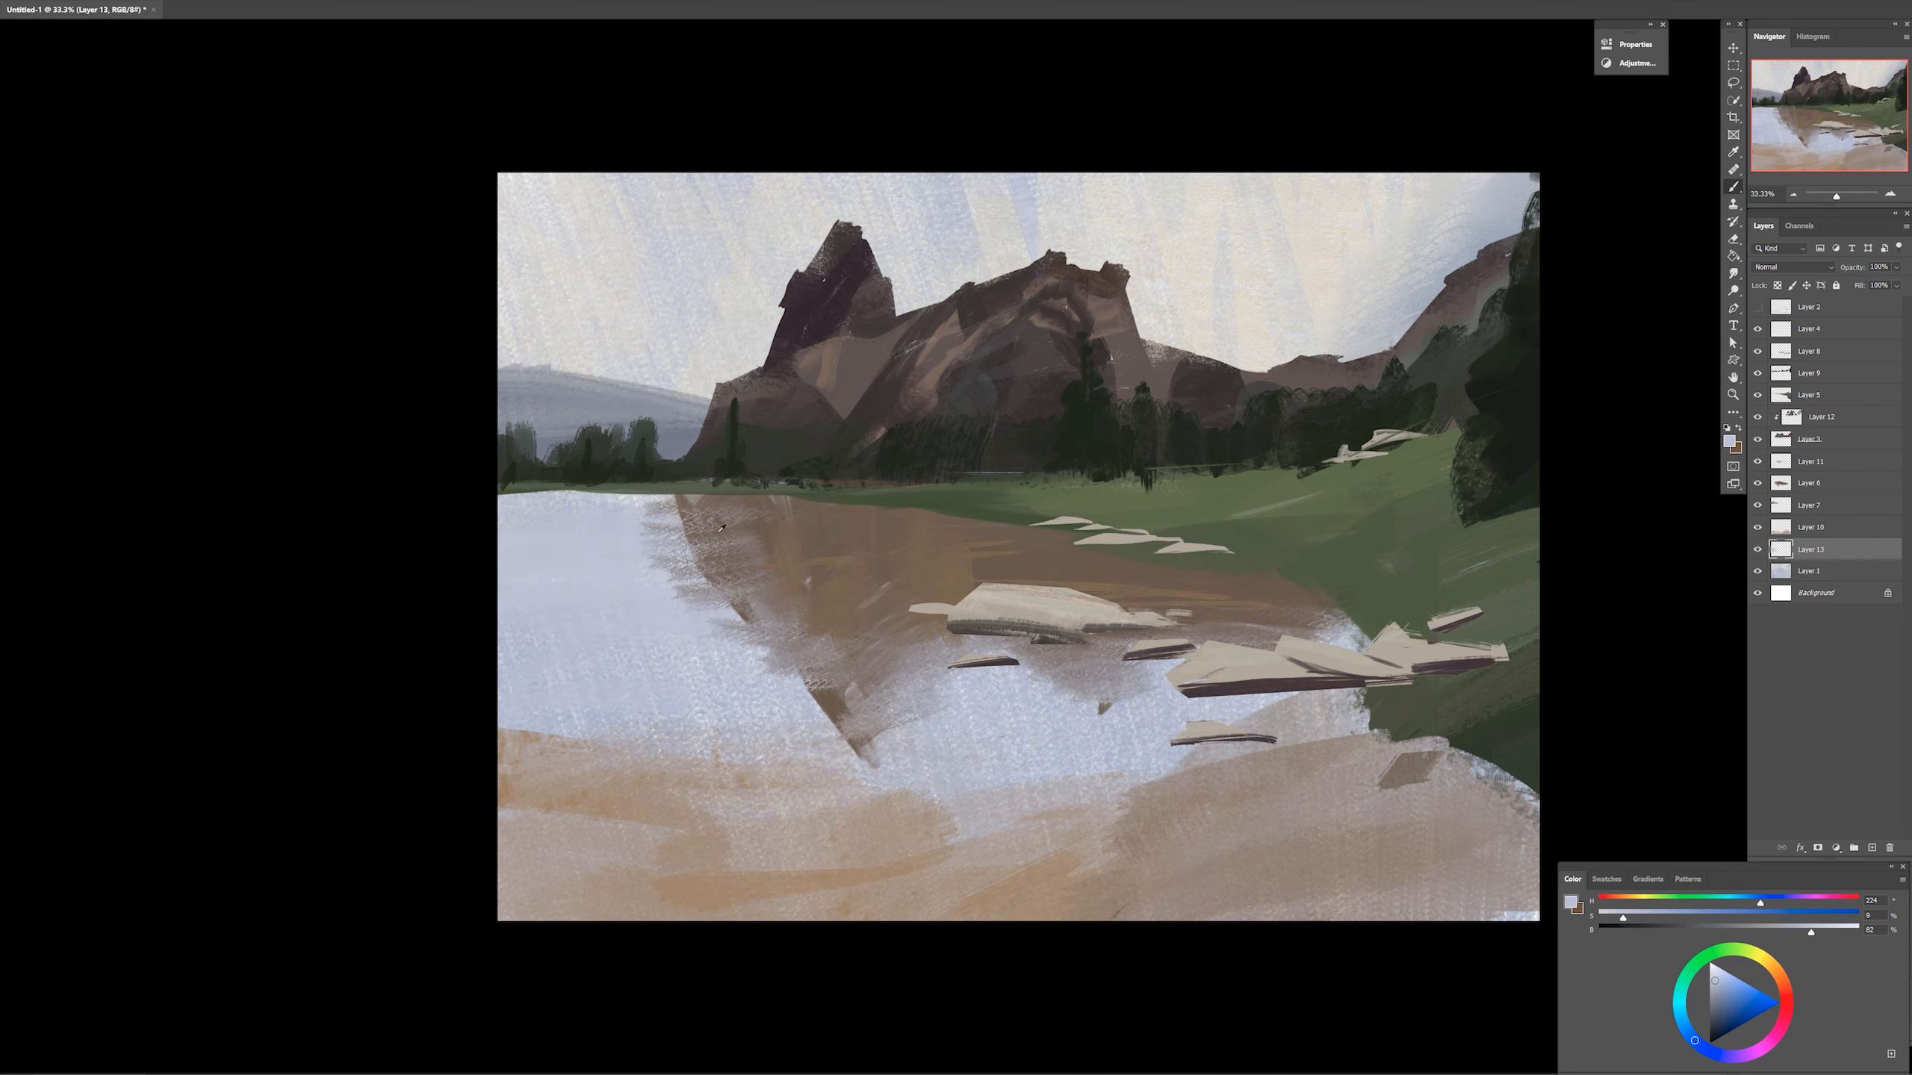
pyautogui.moveTo(1786, 934); pyautogui.dragTo(1775, 931)
pyautogui.click(1753, 901)
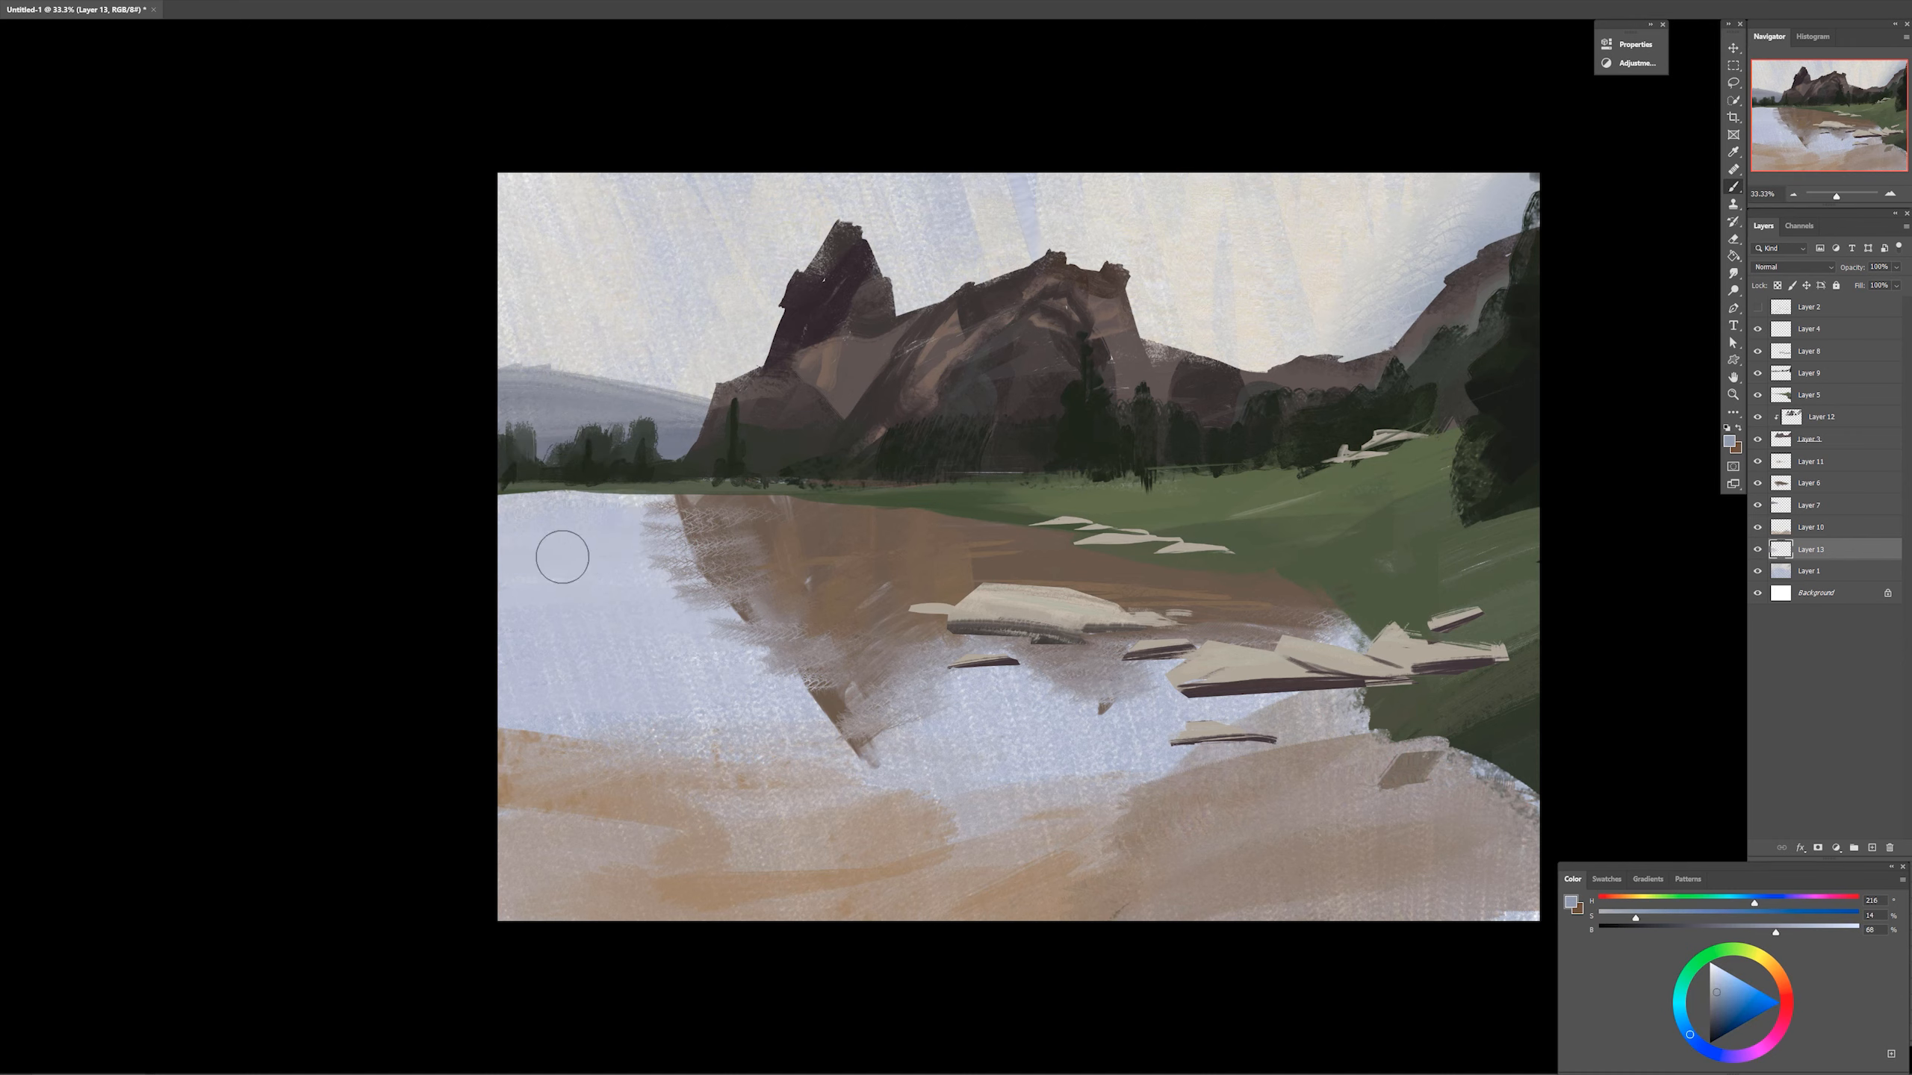
pyautogui.moveTo(559, 554)
pyautogui.mouseDown()
pyautogui.moveTo(605, 516)
pyautogui.moveTo(662, 508)
pyautogui.mouseUp()
# Tint the water at the left with pale pinkish and warm beige tones, then enlarge the brush to blend it
pyautogui.moveTo(1753, 901); pyautogui.dragTo(1826, 901)
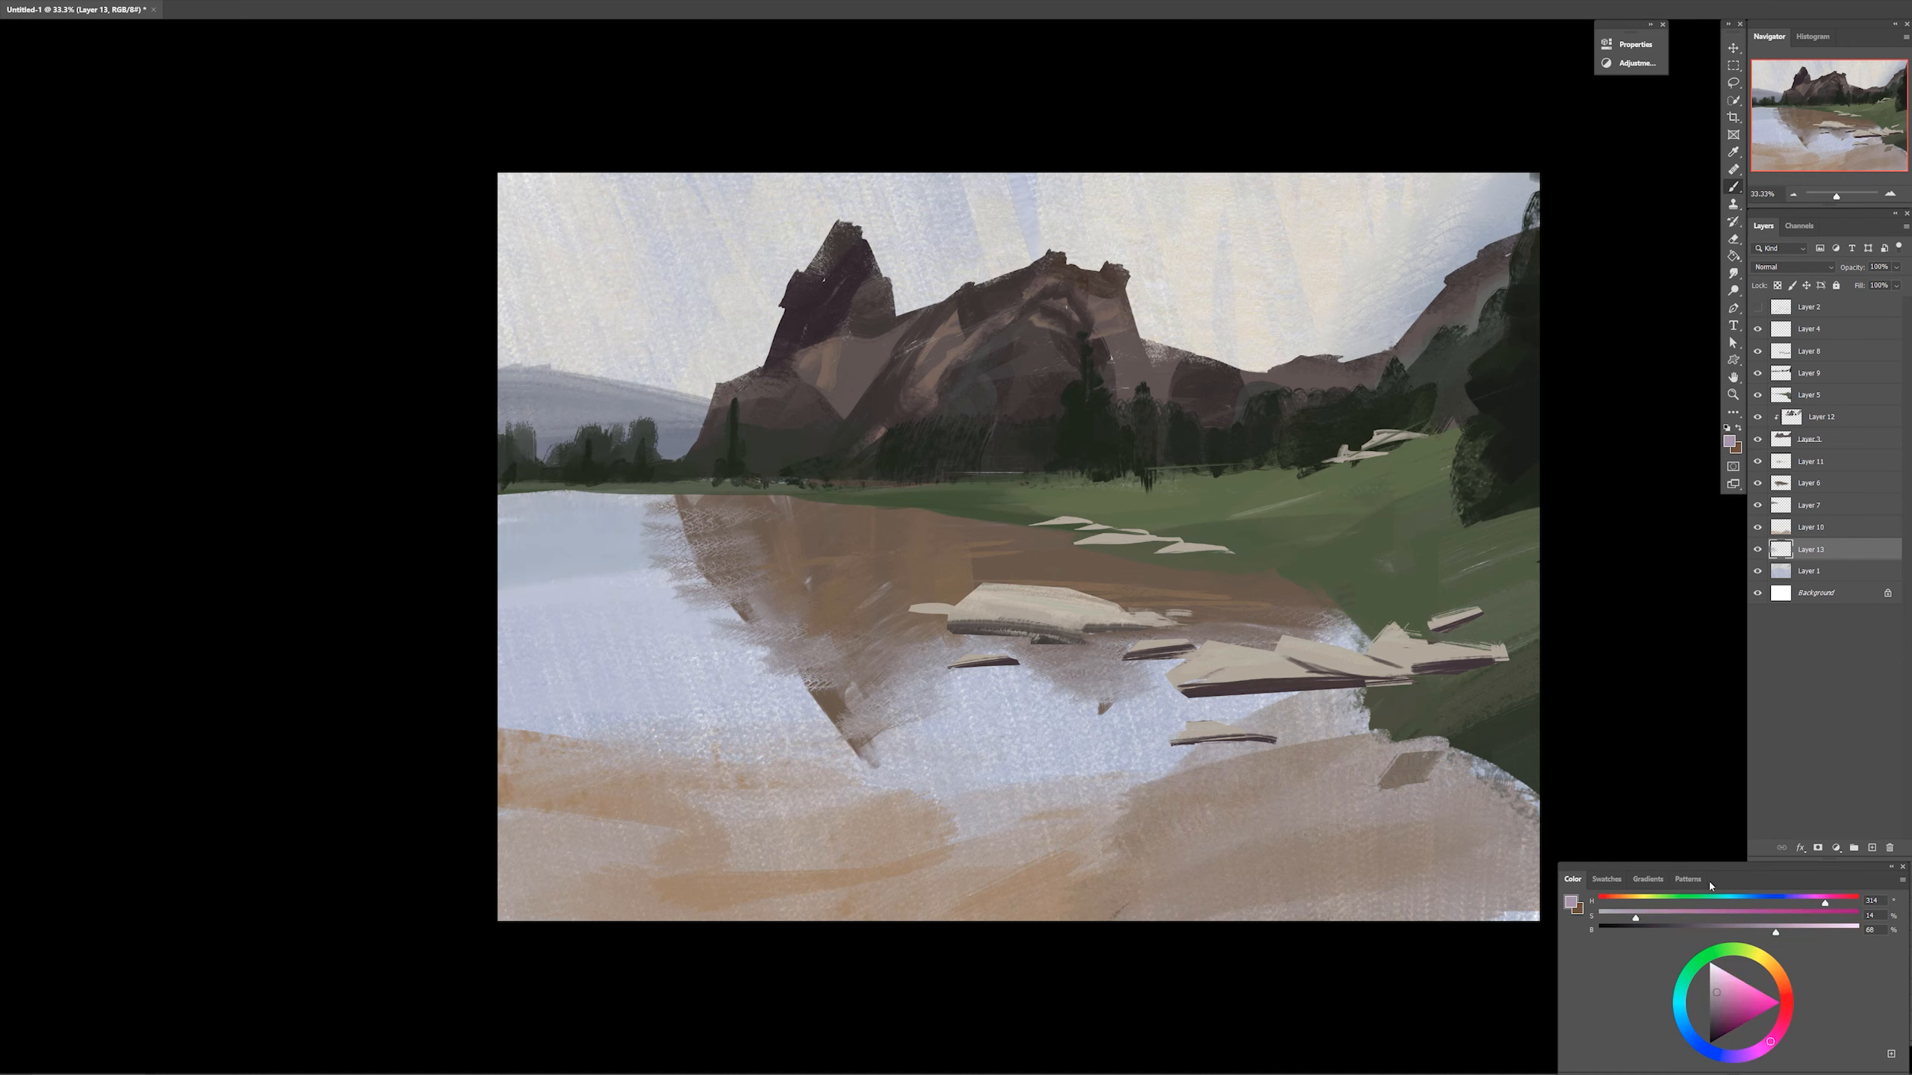
pyautogui.click(571, 592)
pyautogui.click(1792, 929)
pyautogui.click(1617, 902)
pyautogui.click(1628, 915)
pyautogui.moveTo(533, 592)
pyautogui.mouseDown()
pyautogui.moveTo(640, 592)
pyautogui.moveTo(547, 624)
pyautogui.mouseUp()
pyautogui.press(']')
pyautogui.press(']')
pyautogui.press(']')
pyautogui.press(']')
pyautogui.press(']')
pyautogui.press('r')
pyautogui.press('b')
# Switch to the grass layer, choose a different brush and set a dark muted brown colour
pyautogui.keyDown('ctrl'); pyautogui.click(1006, 520); pyautogui.keyUp('ctrl')
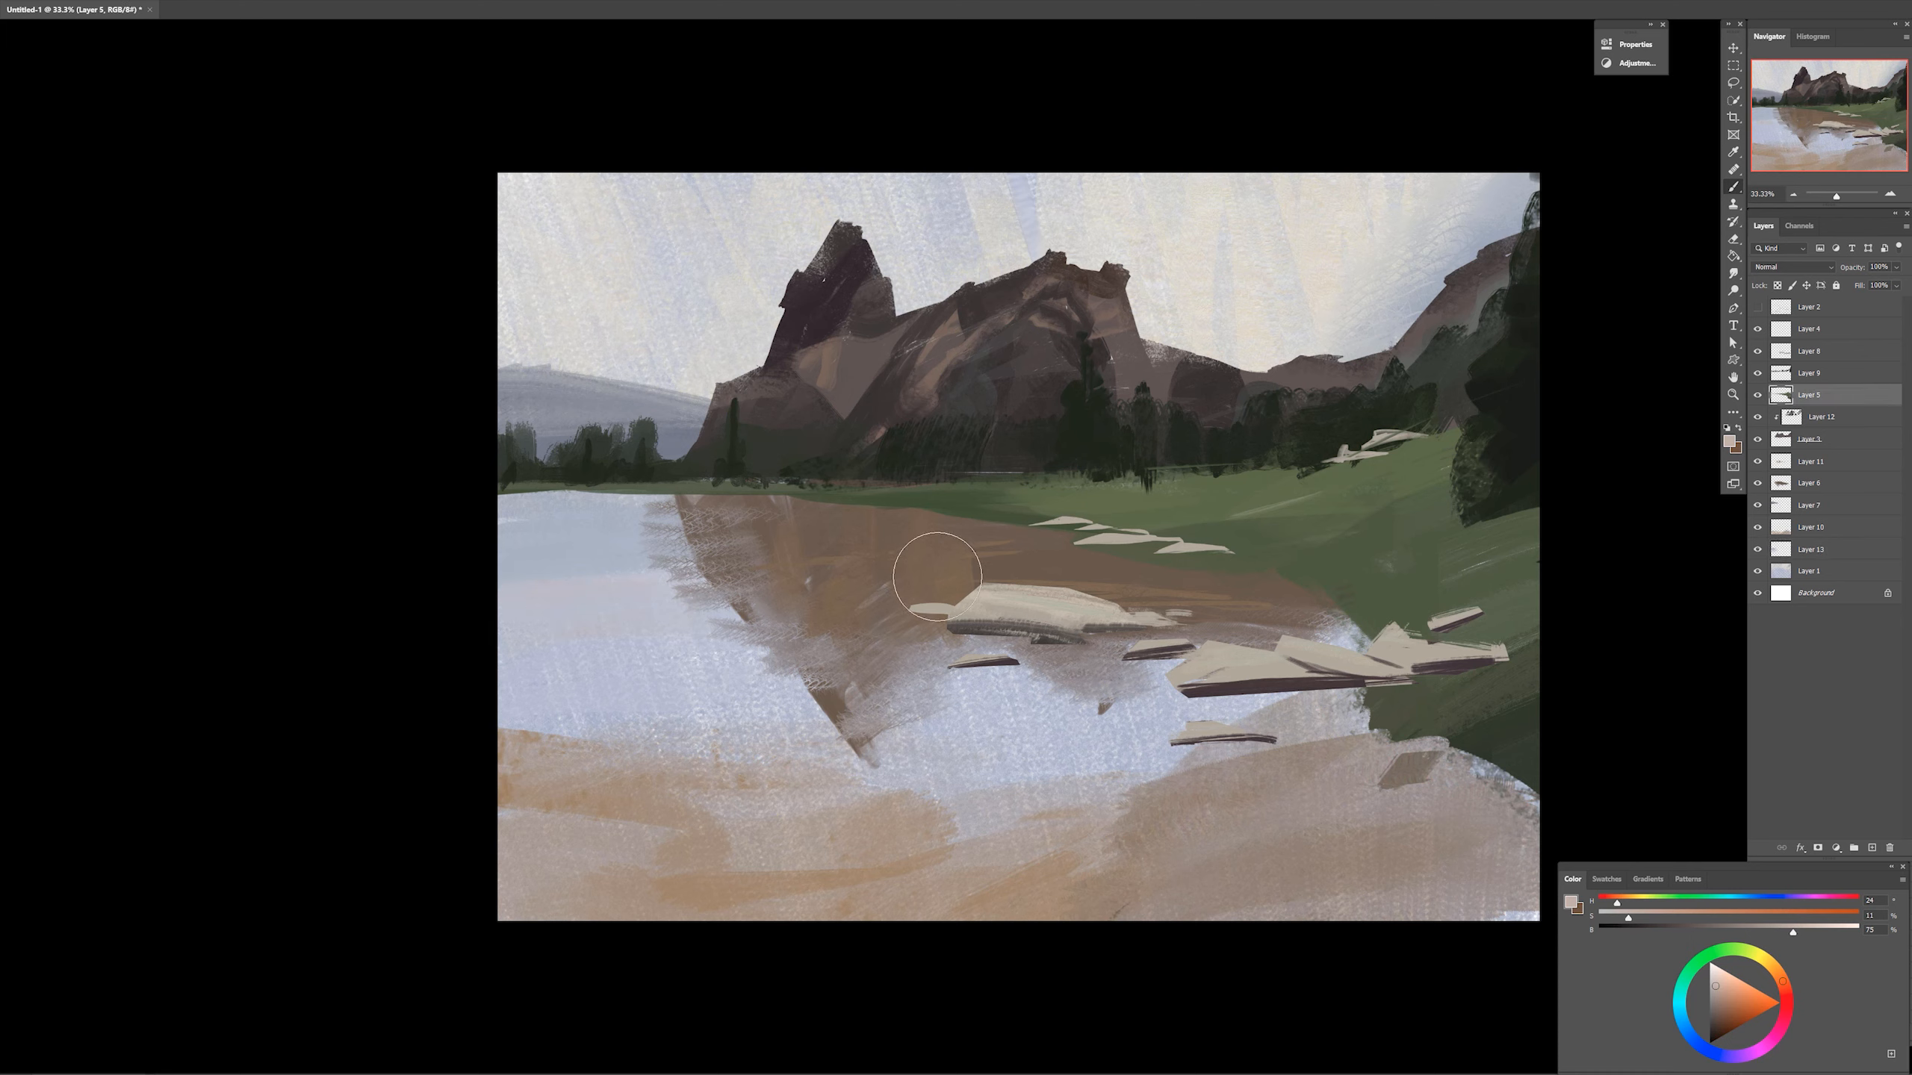
pyautogui.rightClick(1346, 715)
pyautogui.doubleClick(1654, 821)
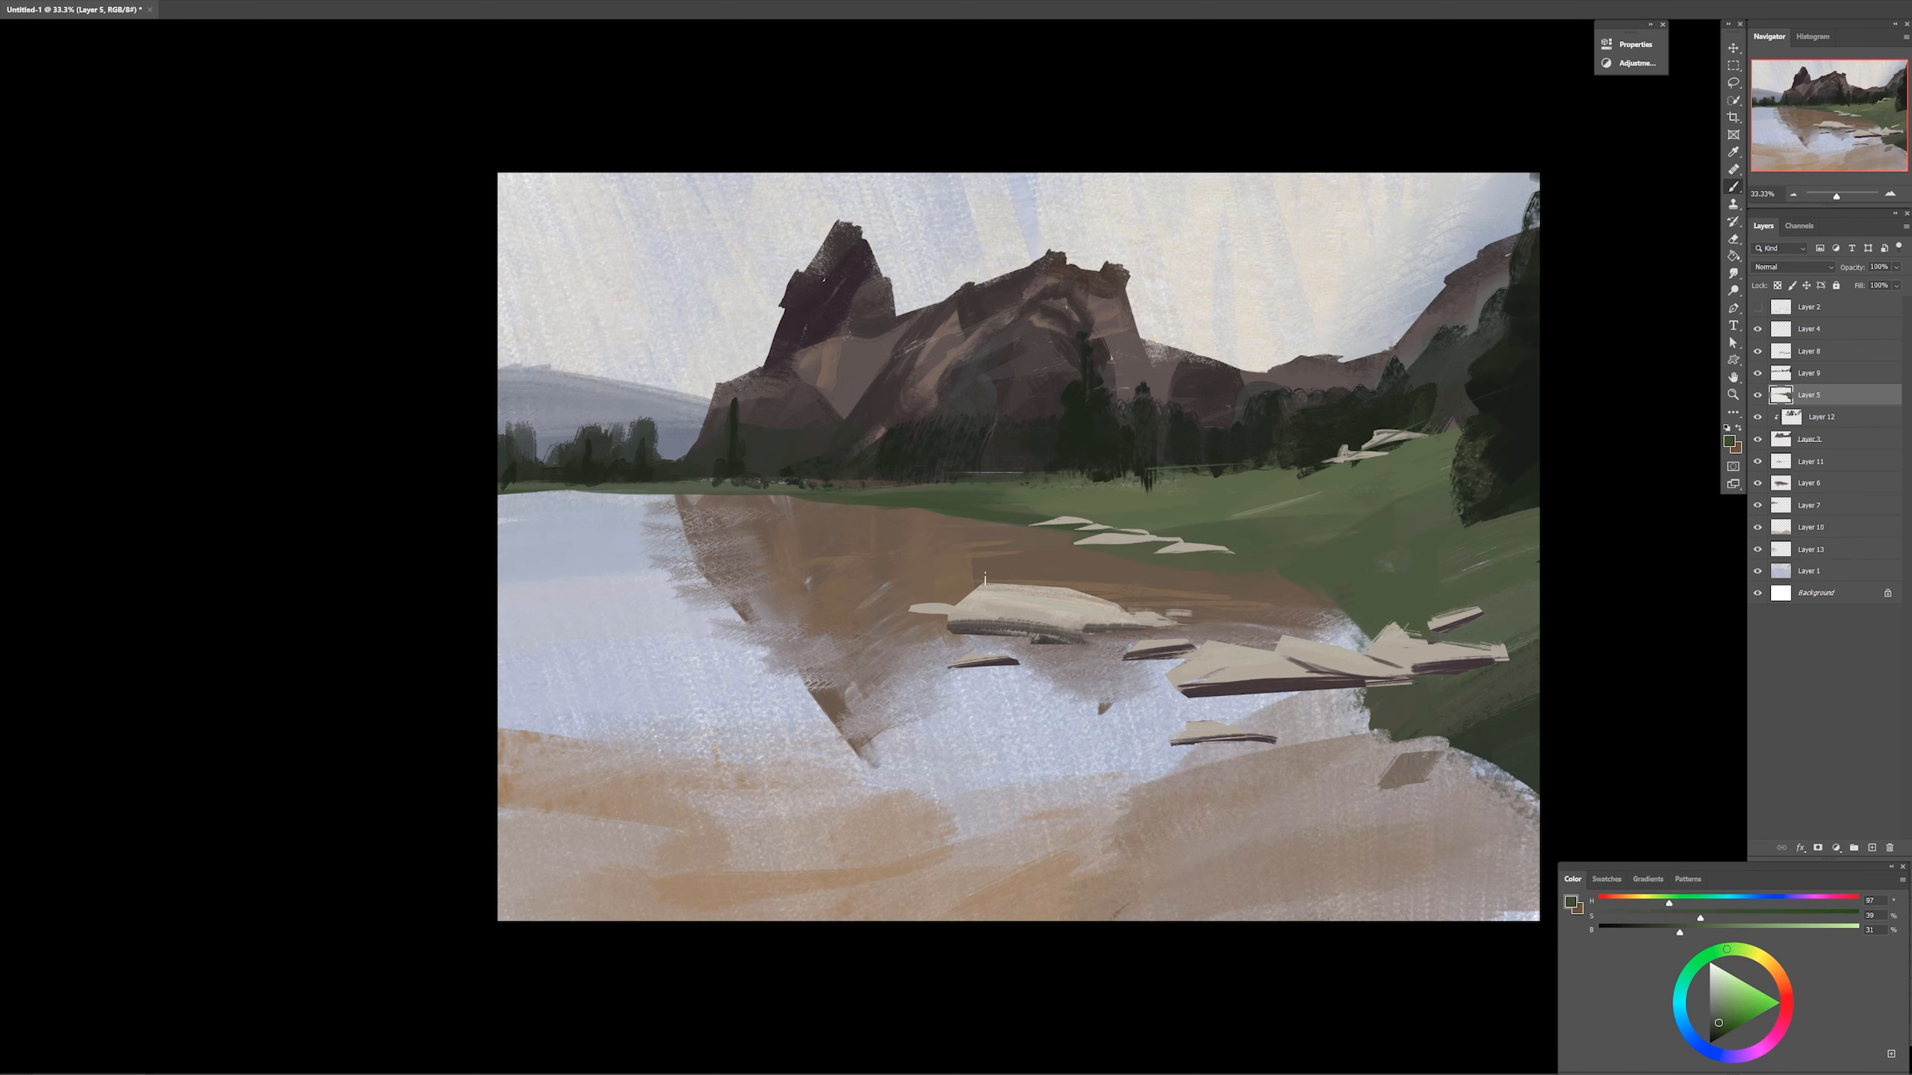
pyautogui.click(1618, 902)
pyautogui.click(1686, 916)
pyautogui.click(1671, 932)
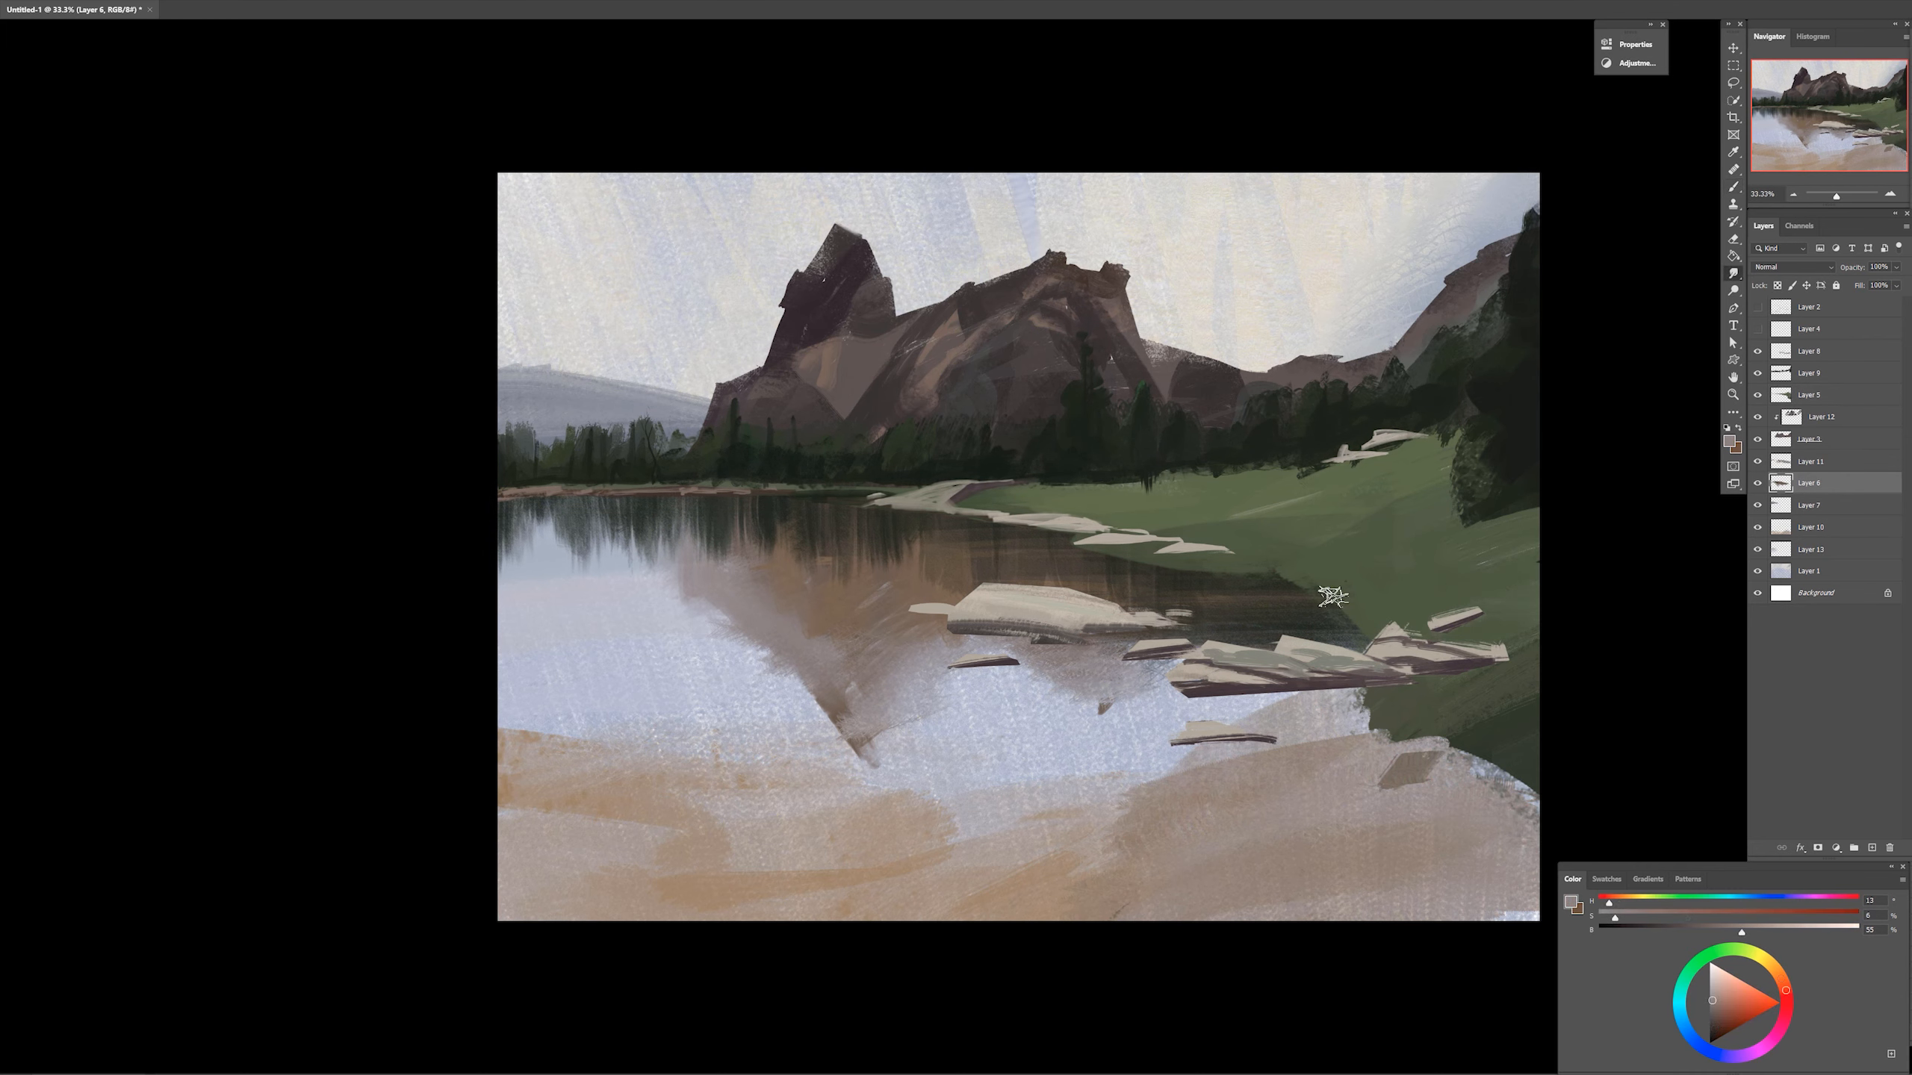
# Change the brush, switch to the rock layer, trim the top of the long right-hand rock and sample its light grey
pyautogui.rightClick(1447, 572)
pyautogui.click(1514, 818)
pyautogui.keyDown('ctrl'); pyautogui.click(1303, 678); pyautogui.keyUp('ctrl')
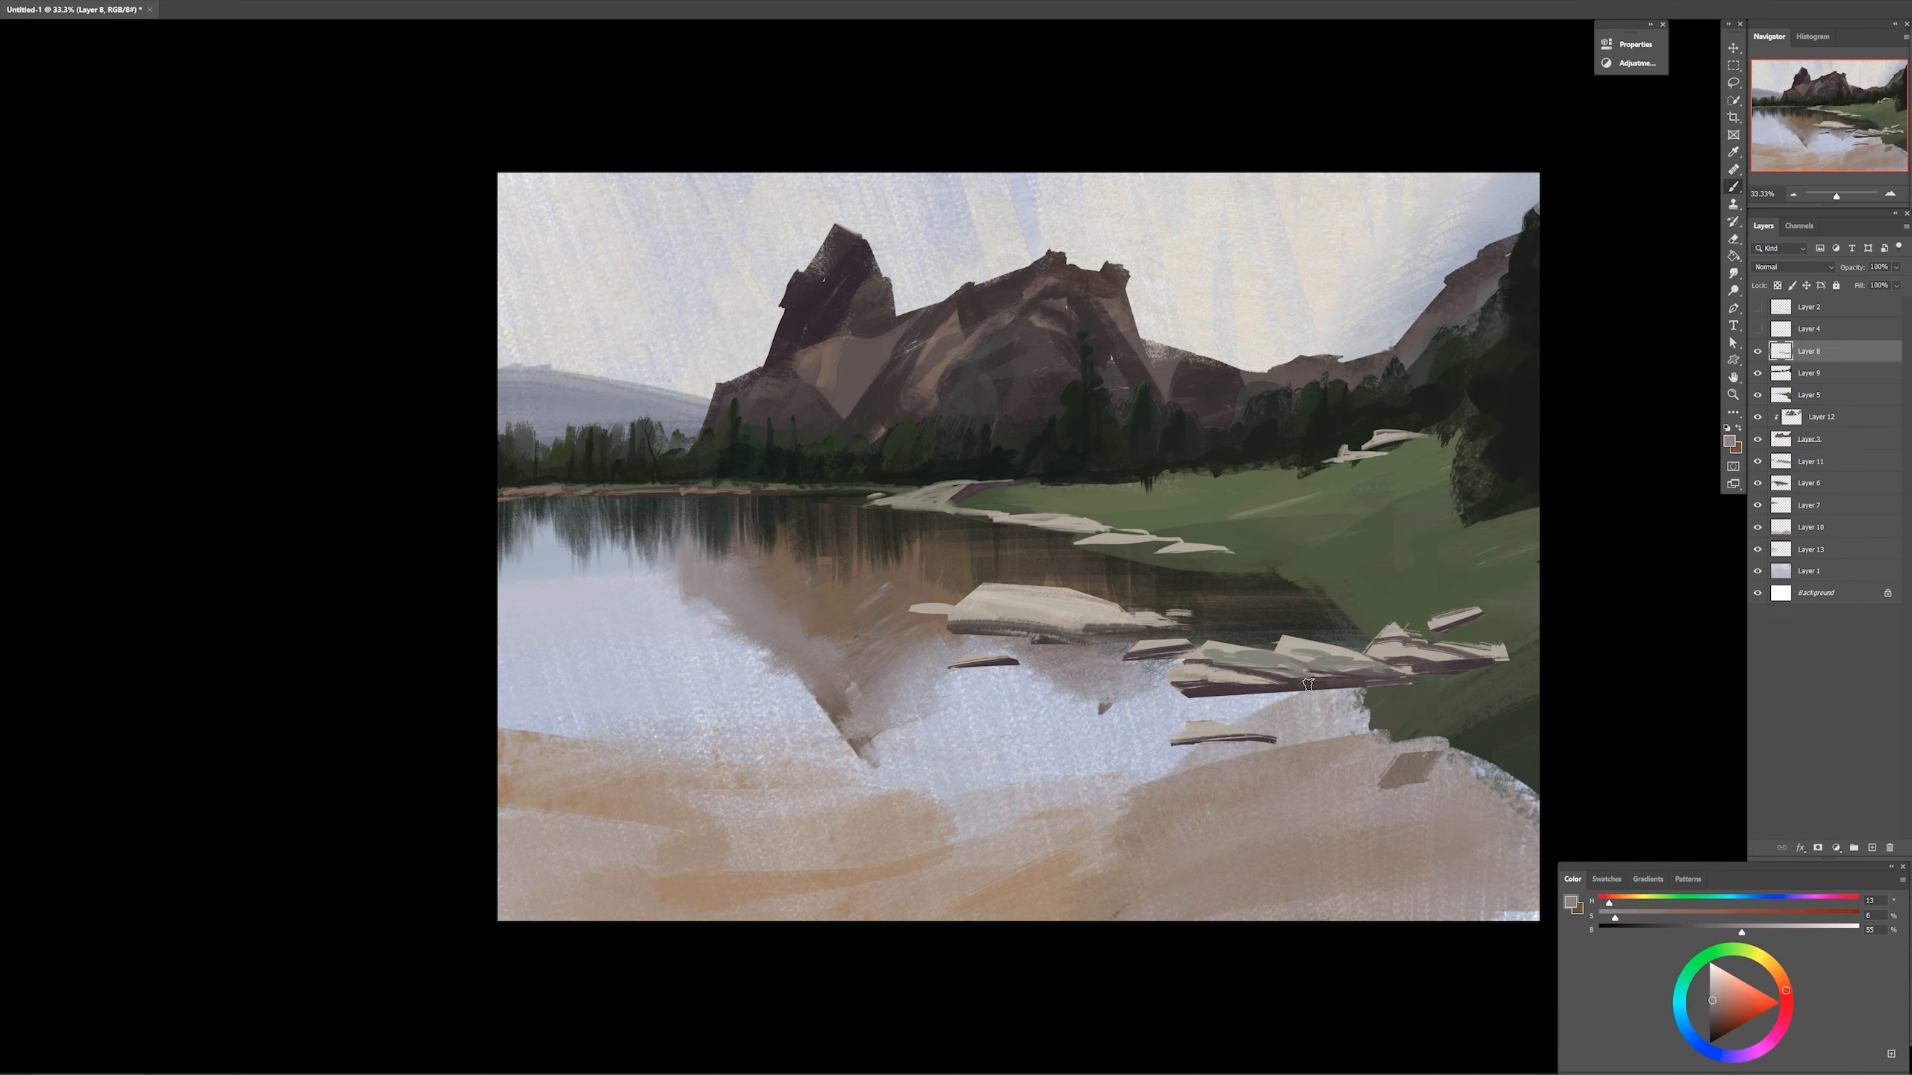
pyautogui.press('e')
pyautogui.moveTo(1307, 635); pyautogui.dragTo(1282, 636)
pyautogui.press('b')
pyautogui.keyDown('alt'); pyautogui.click(1333, 656); pyautogui.keyUp('alt')
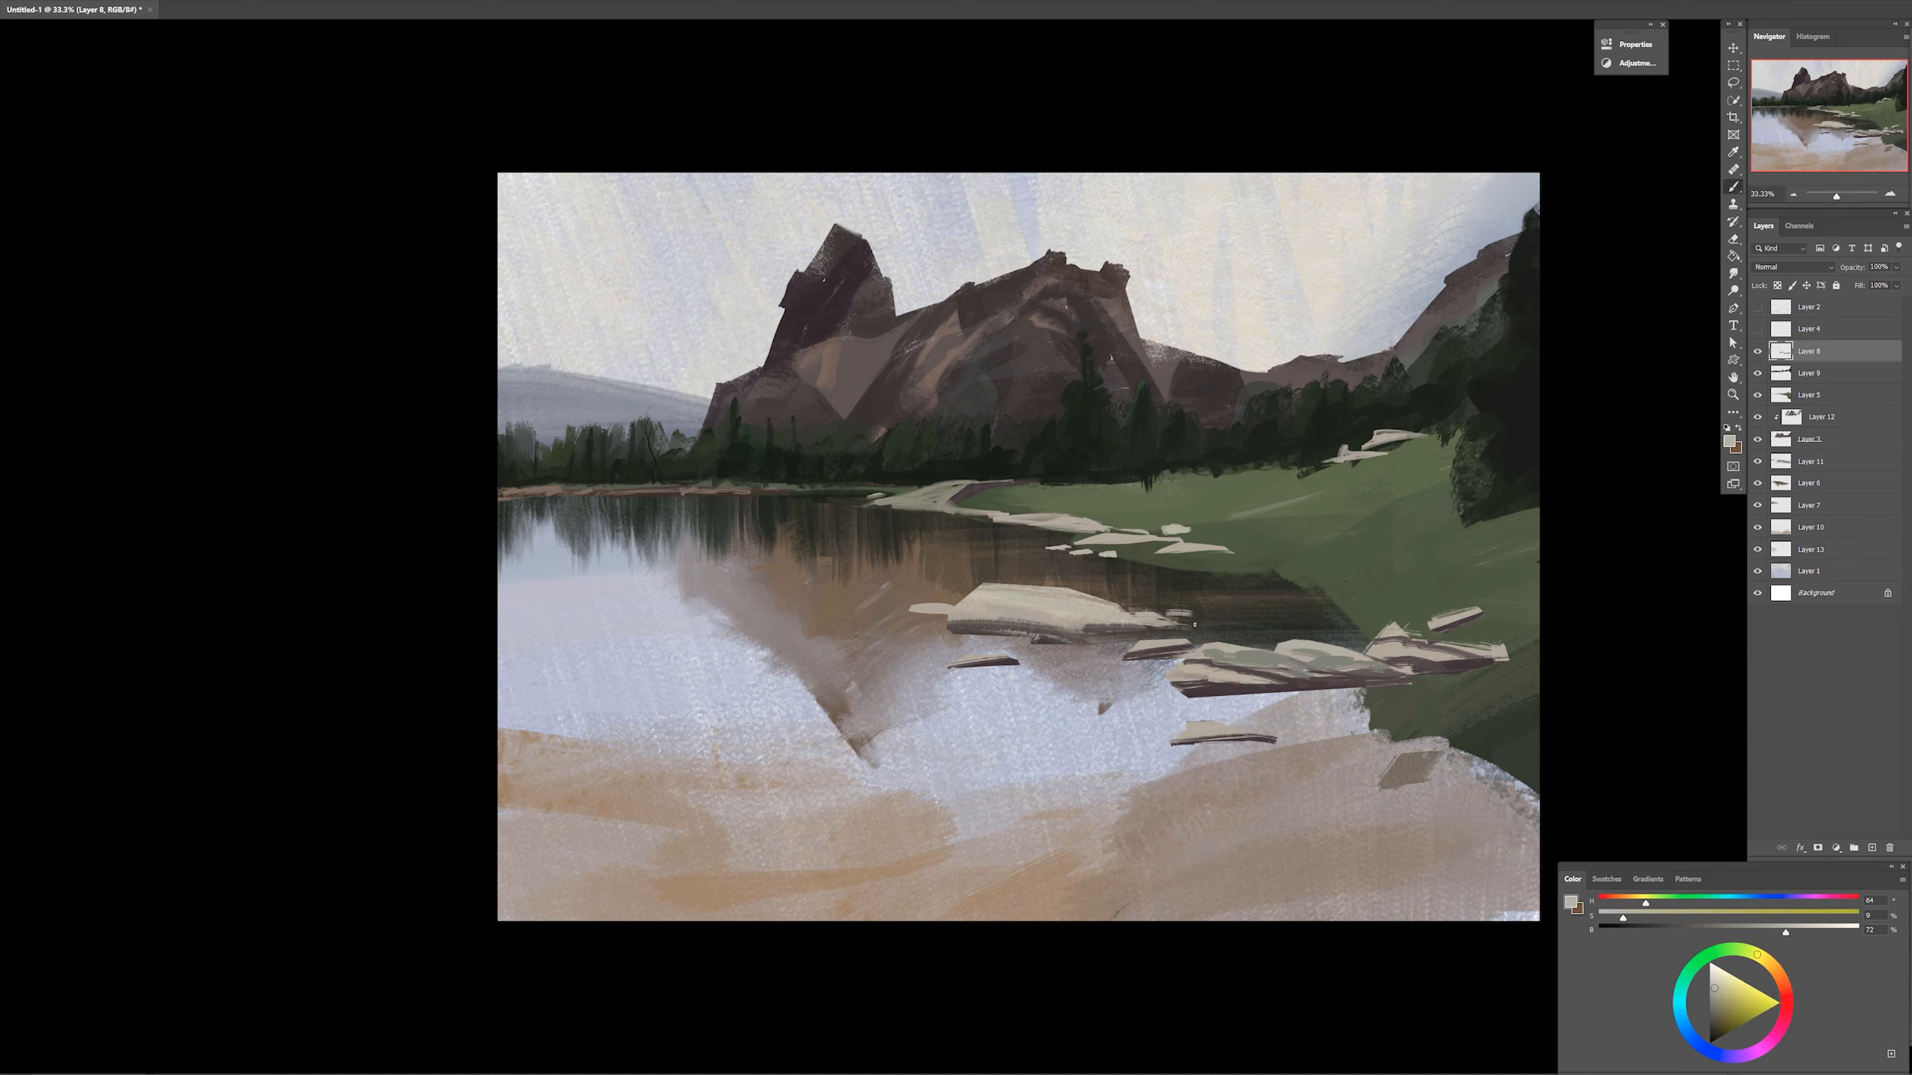
# Lasso small rock shapes along the far shoreline, in the open water and on the right grassy bank
pyautogui.press('e')
pyautogui.moveTo(1383, 628); pyautogui.dragTo(1425, 625)
pyautogui.moveTo(800, 506)
pyautogui.mouseDown()
pyautogui.moveTo(782, 507)
pyautogui.moveTo(835, 505)
pyautogui.mouseUp()
pyautogui.moveTo(777, 600)
pyautogui.mouseDown()
pyautogui.moveTo(799, 614)
pyautogui.moveTo(753, 631)
pyautogui.mouseUp()
pyautogui.moveTo(1301, 608)
pyautogui.mouseDown()
pyautogui.moveTo(1368, 613)
pyautogui.moveTo(1422, 593)
pyautogui.mouseUp()
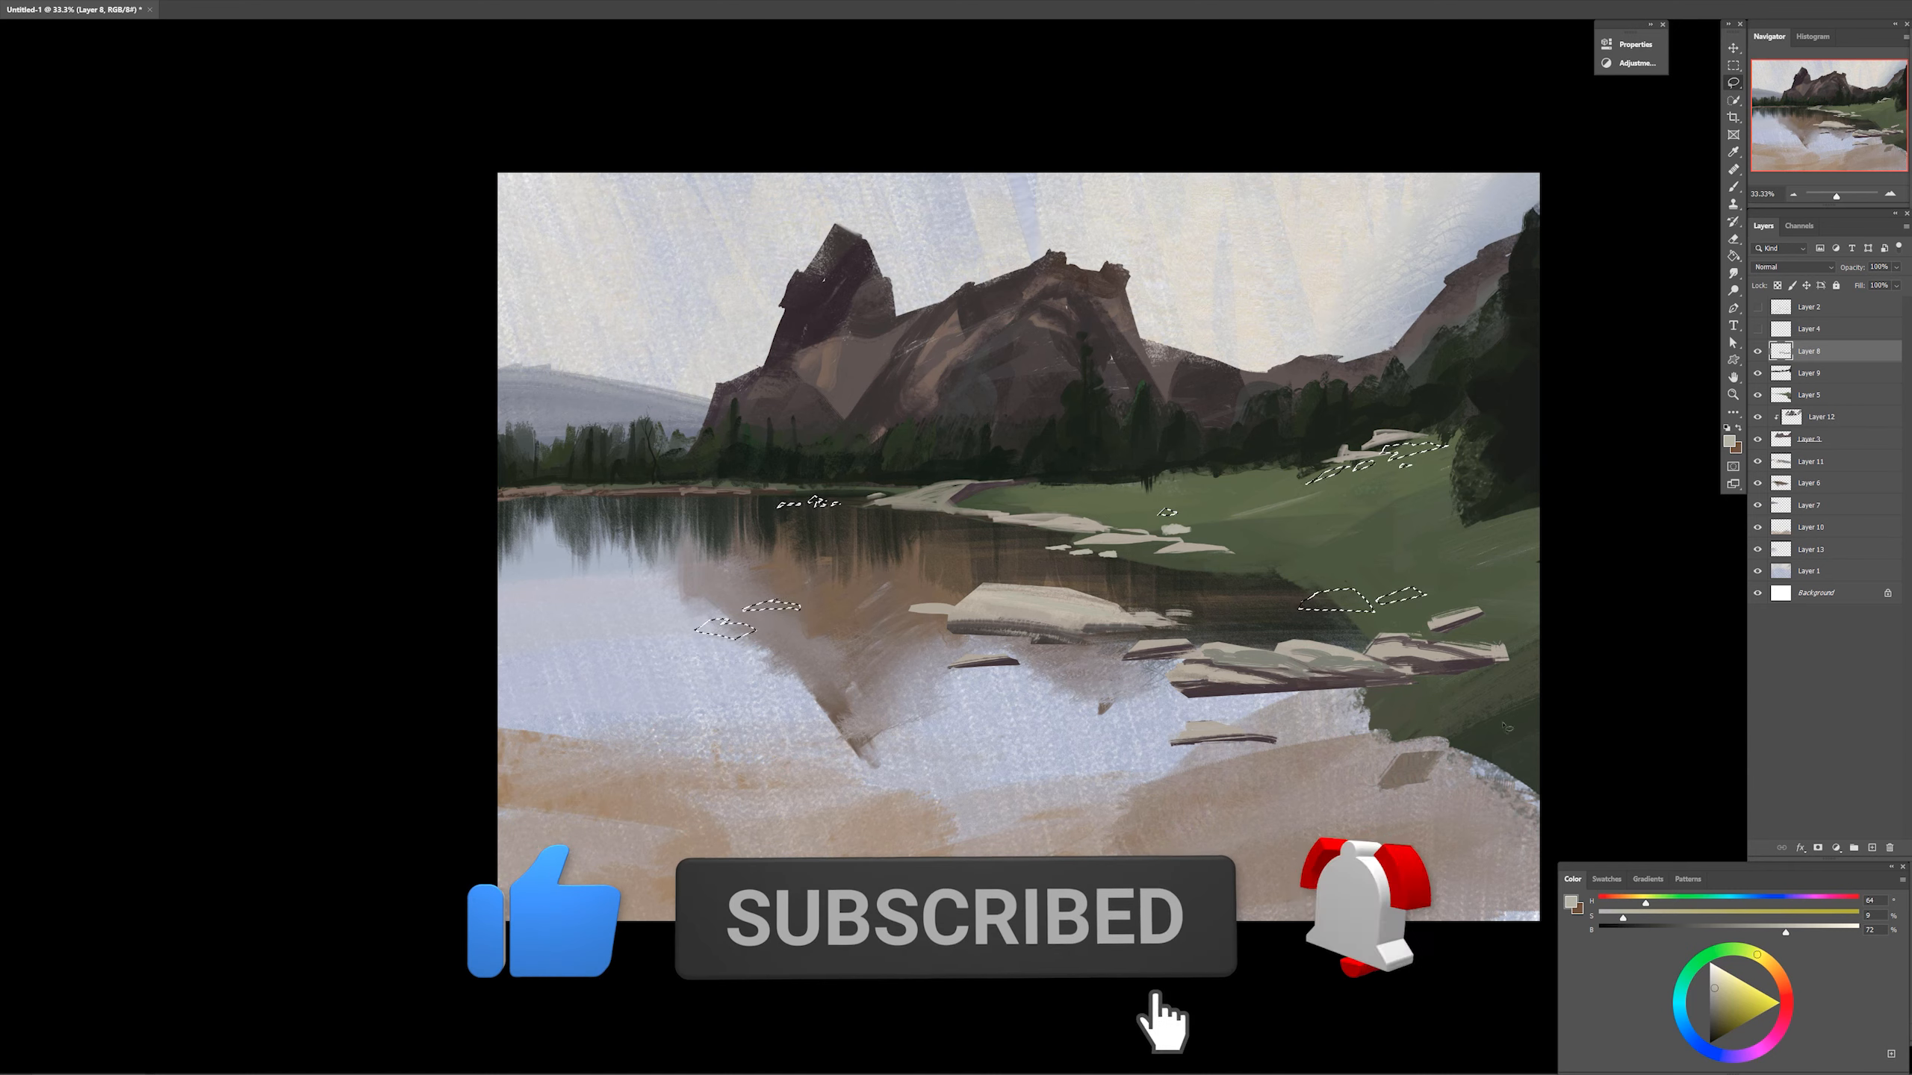
pyautogui.moveTo(1131, 521)
pyautogui.mouseDown()
pyautogui.moveTo(1156, 520)
pyautogui.moveTo(1102, 526)
pyautogui.moveTo(1220, 532)
pyautogui.moveTo(1160, 556)
pyautogui.mouseUp()
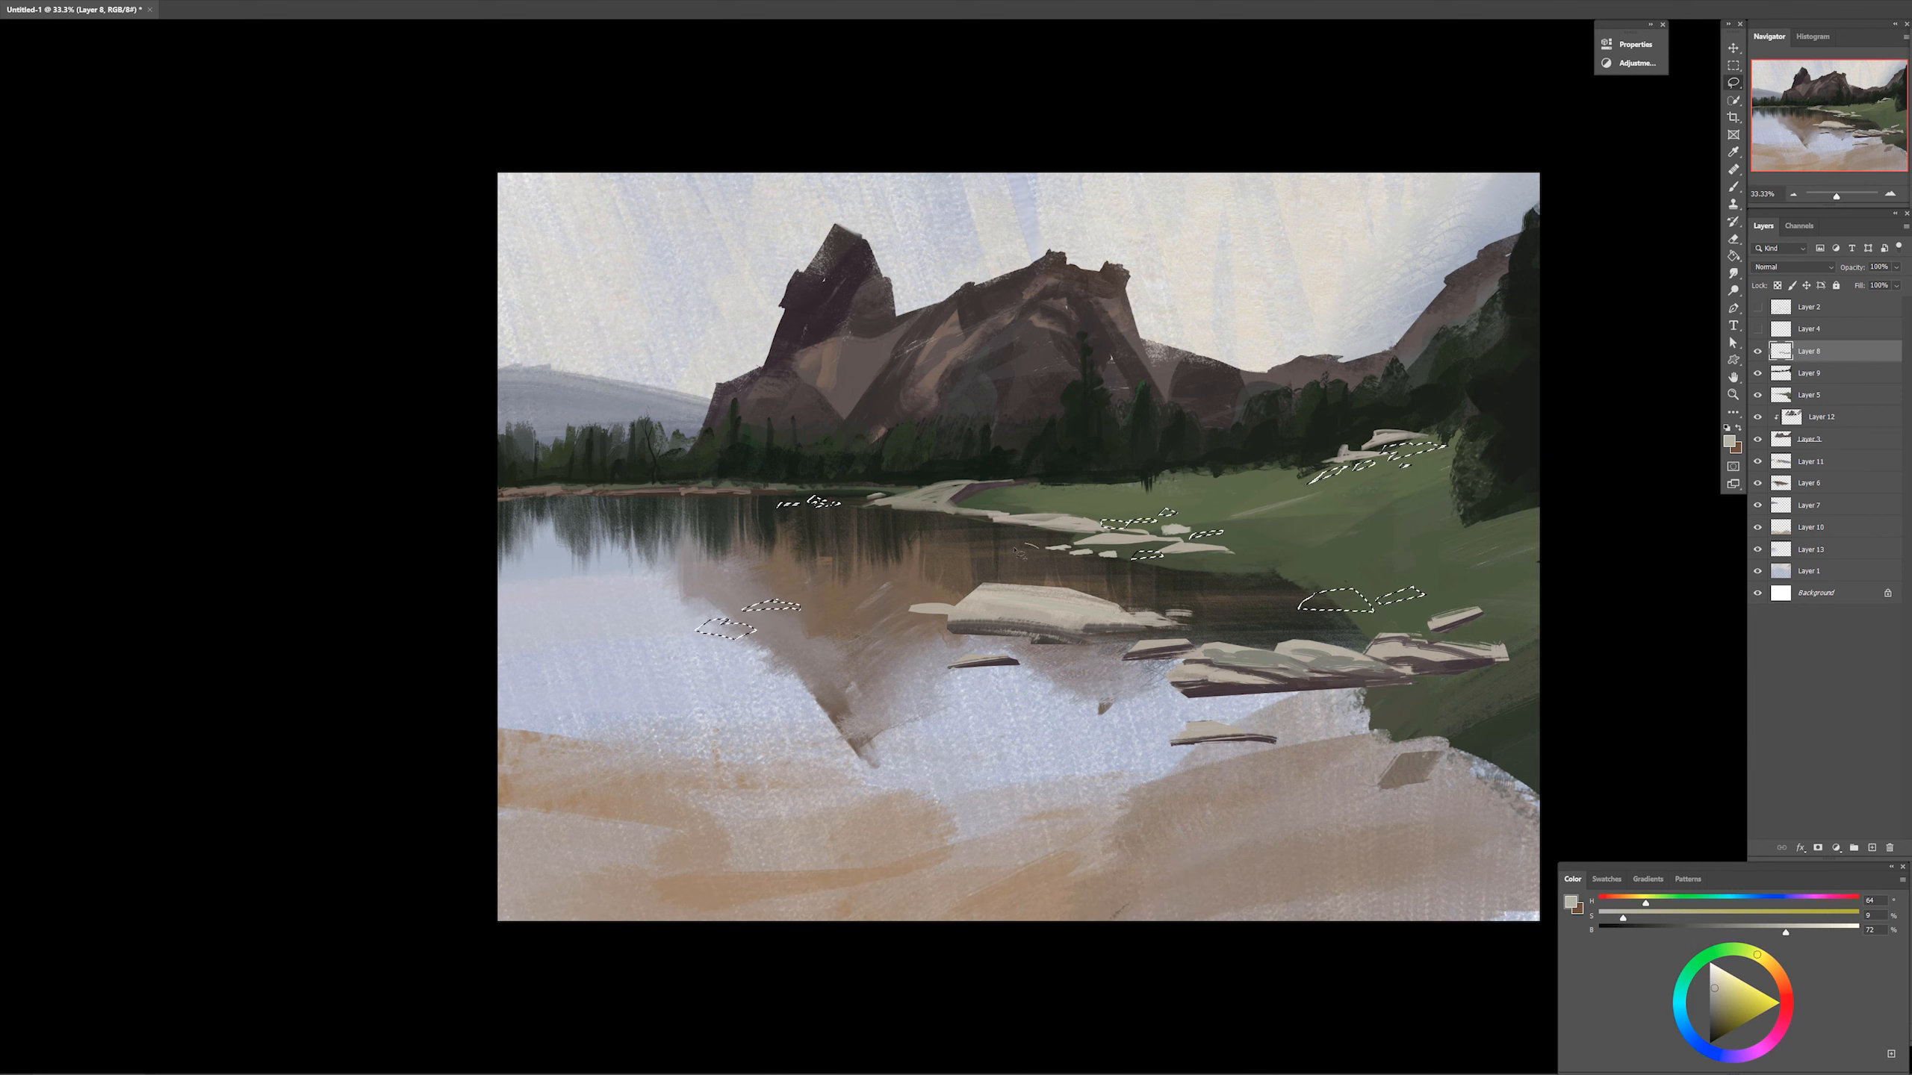
pyautogui.moveTo(1000, 552); pyautogui.dragTo(1080, 544)
# Fill the lassoed rock shapes with light beige grey sampled from the long rock and clear the selection
pyautogui.press('b')
pyautogui.keyDown('alt'); pyautogui.click(1336, 643); pyautogui.keyUp('alt')
pyautogui.moveTo(1415, 452)
pyautogui.mouseDown()
pyautogui.moveTo(1337, 602)
pyautogui.moveTo(962, 481)
pyautogui.moveTo(1351, 578)
pyautogui.moveTo(1341, 474)
pyautogui.mouseUp()
pyautogui.hotkey('ctrl', 'd')
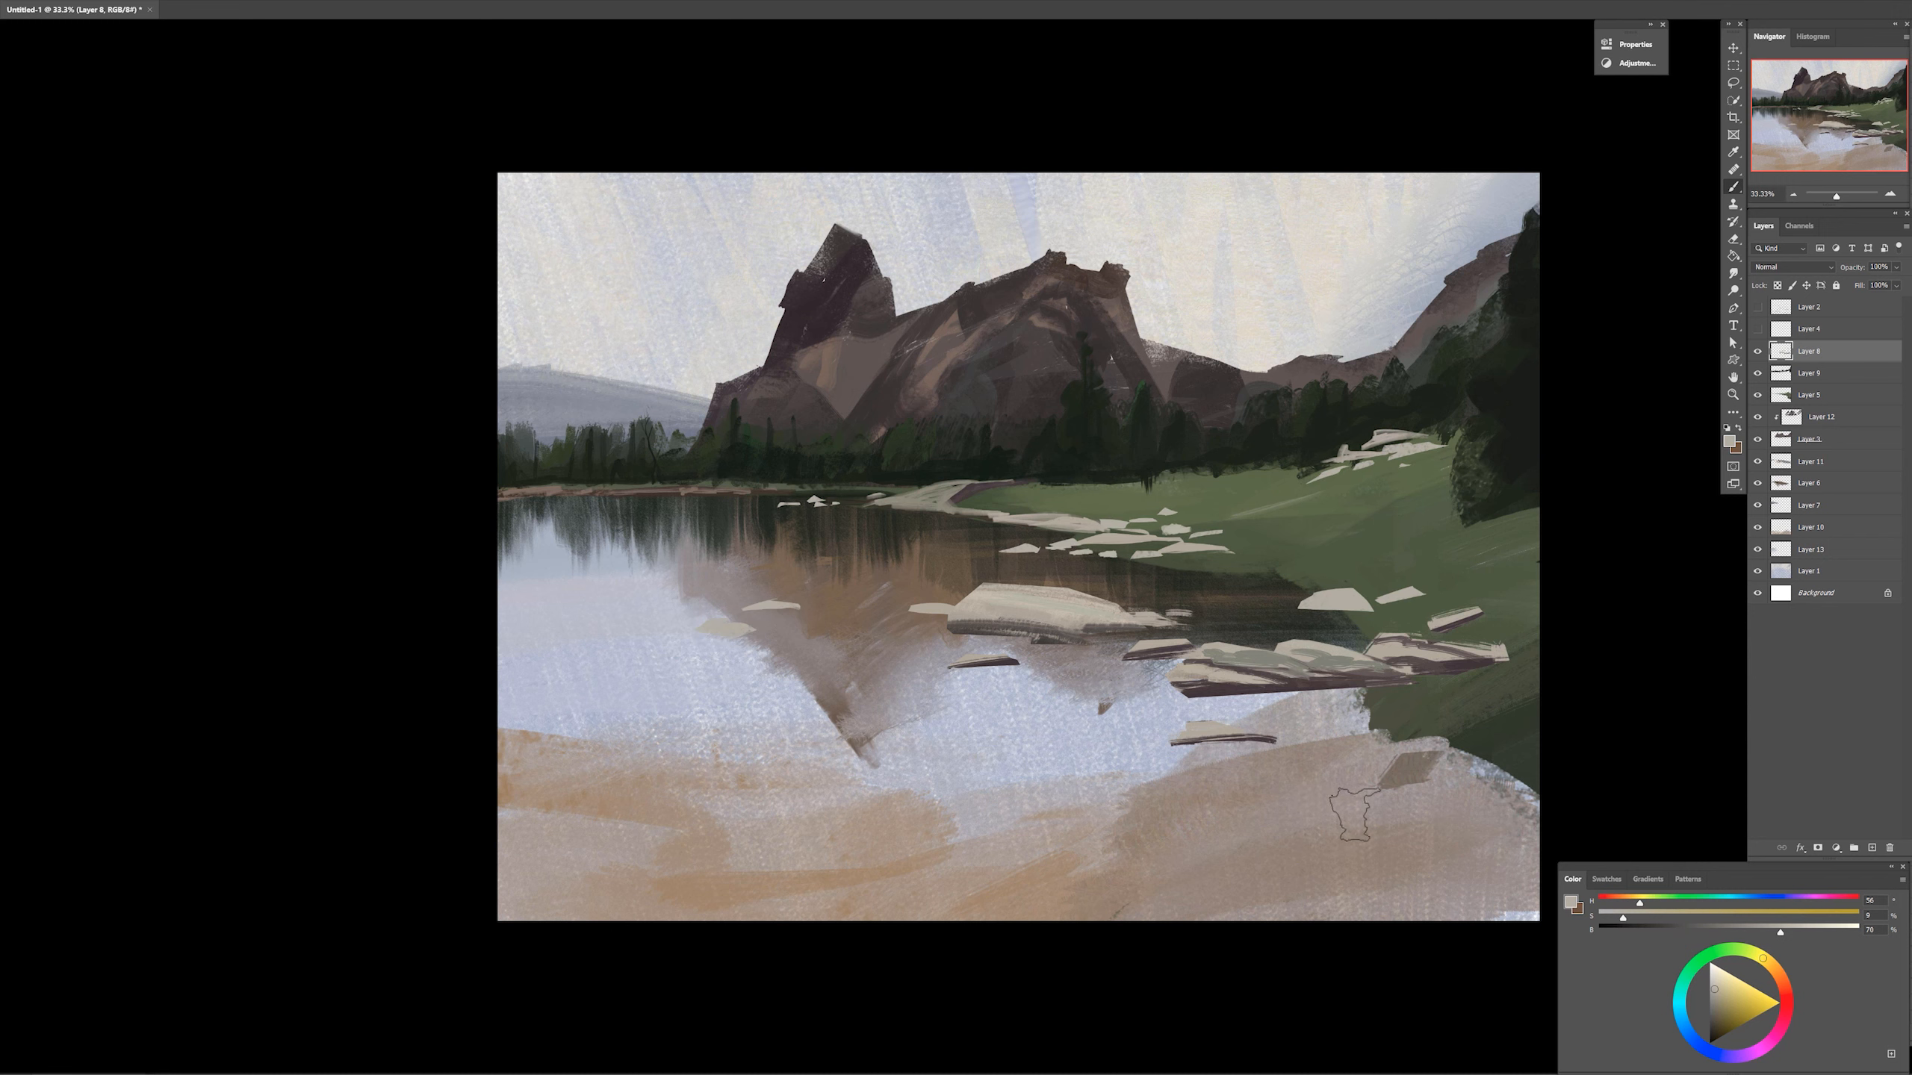
# Choose a different brush and sample the dark shadow tone from the rock in the middle of the lake
pyautogui.rightClick(1354, 813)
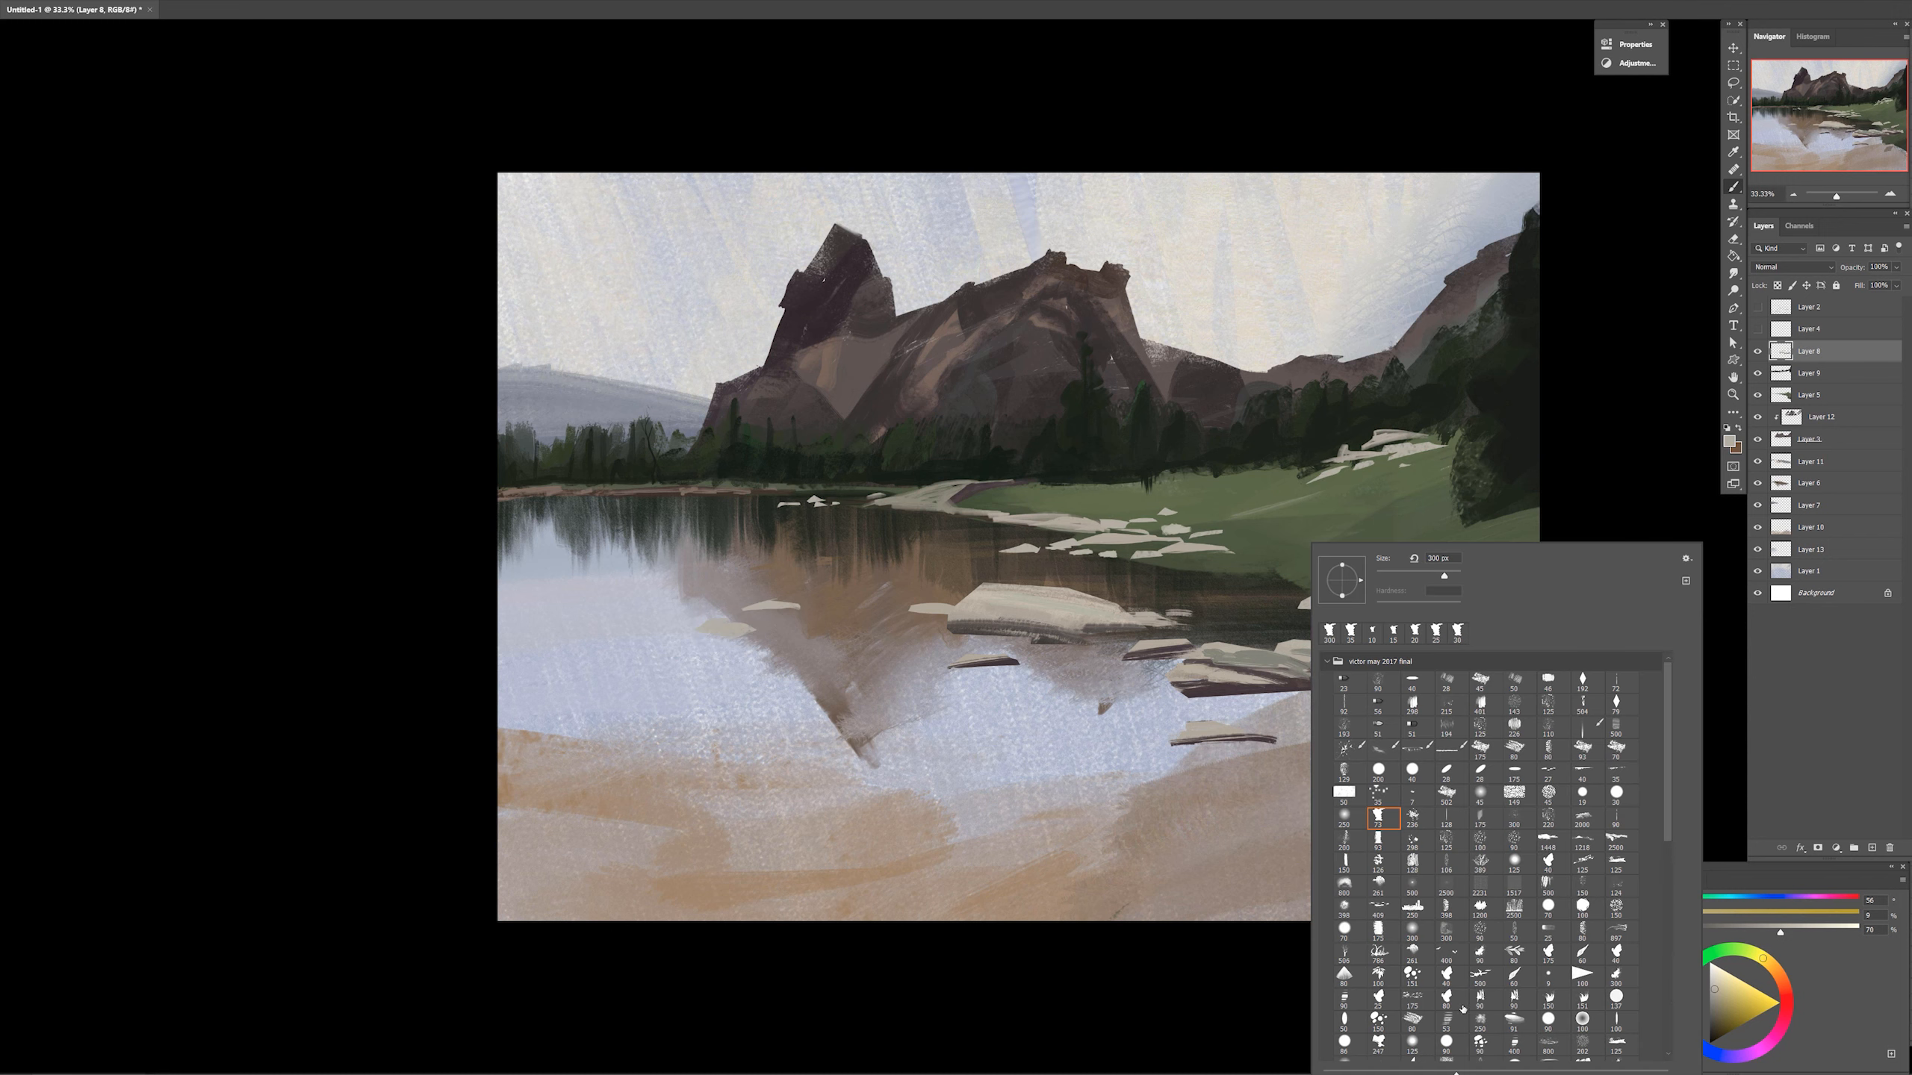
pyautogui.doubleClick(1548, 932)
pyautogui.keyDown('alt'); pyautogui.click(1157, 650); pyautogui.keyUp('alt')
pyautogui.moveTo(1166, 548); pyautogui.dragTo(1217, 553)
pyautogui.keyDown('alt'); pyautogui.click(1159, 554); pyautogui.keyUp('alt')
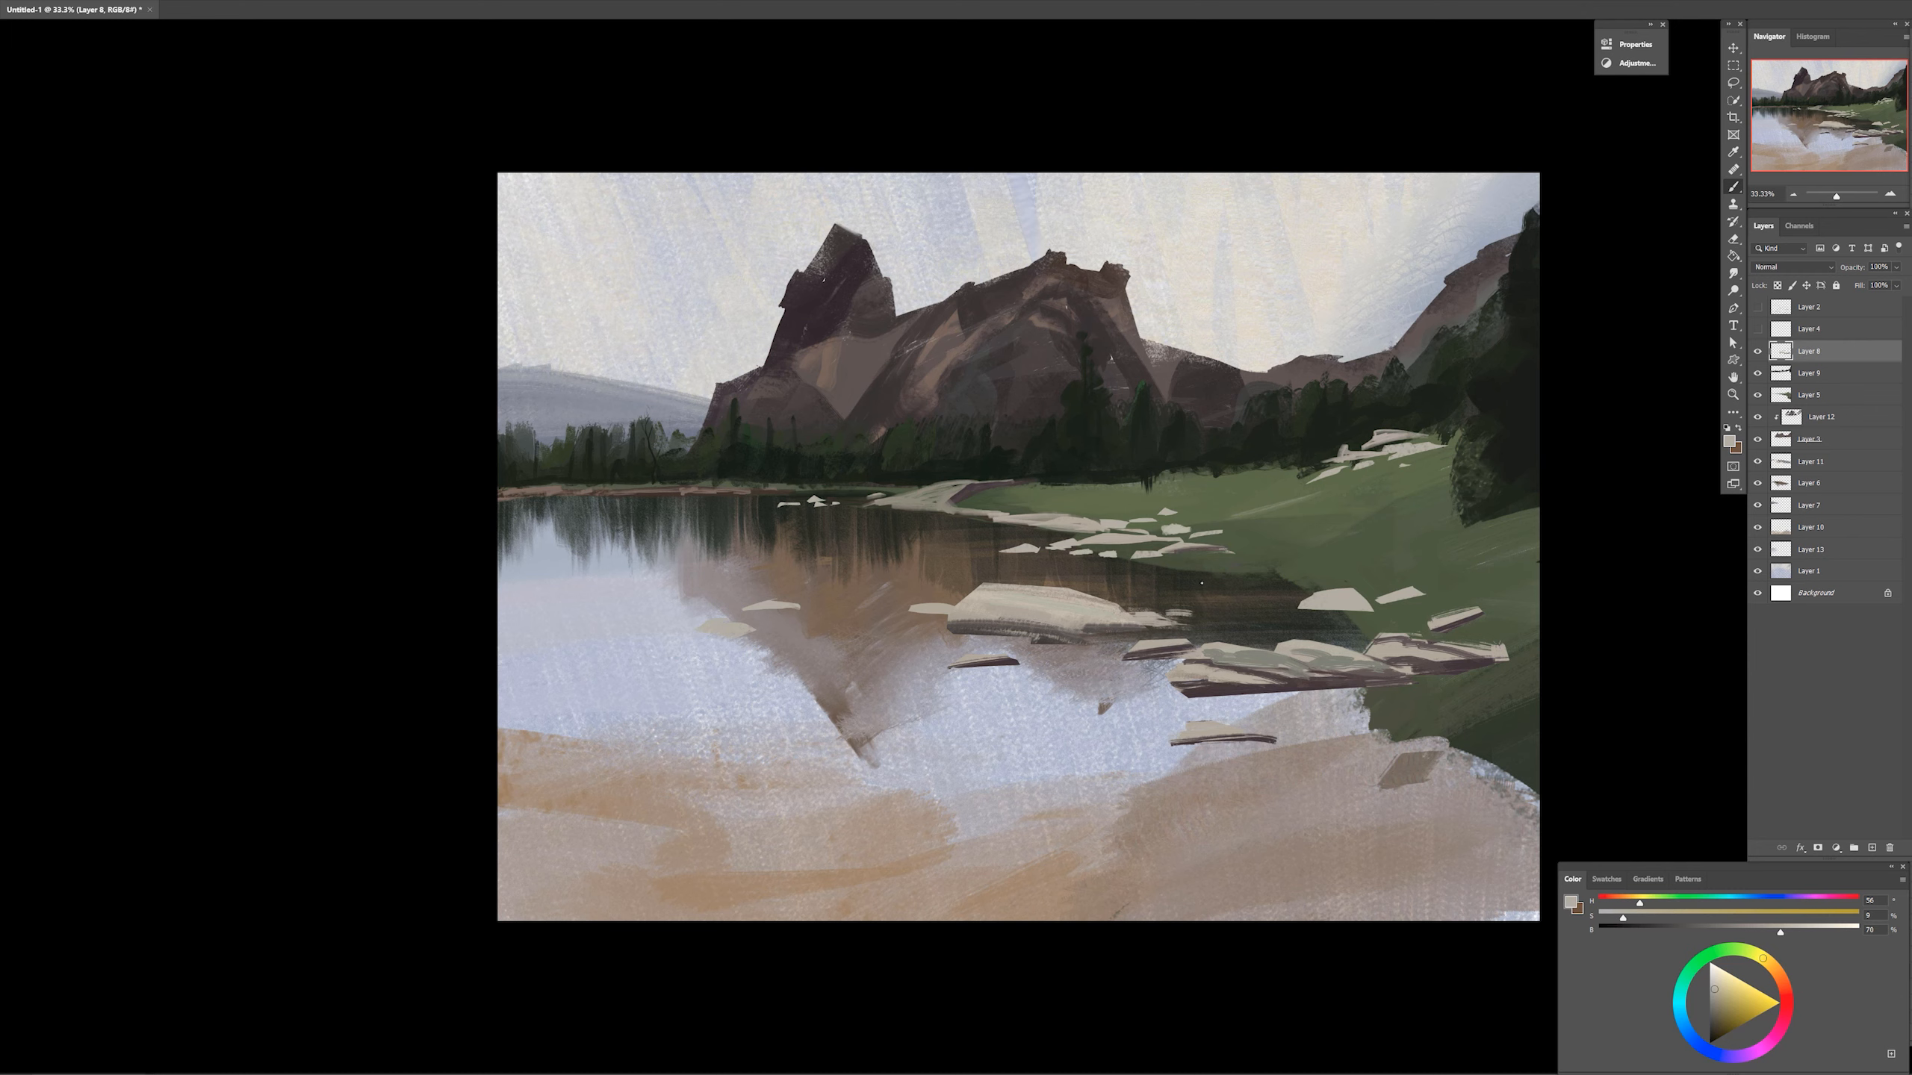
pyautogui.keyDown('alt'); pyautogui.click(1159, 652); pyautogui.keyUp('alt')
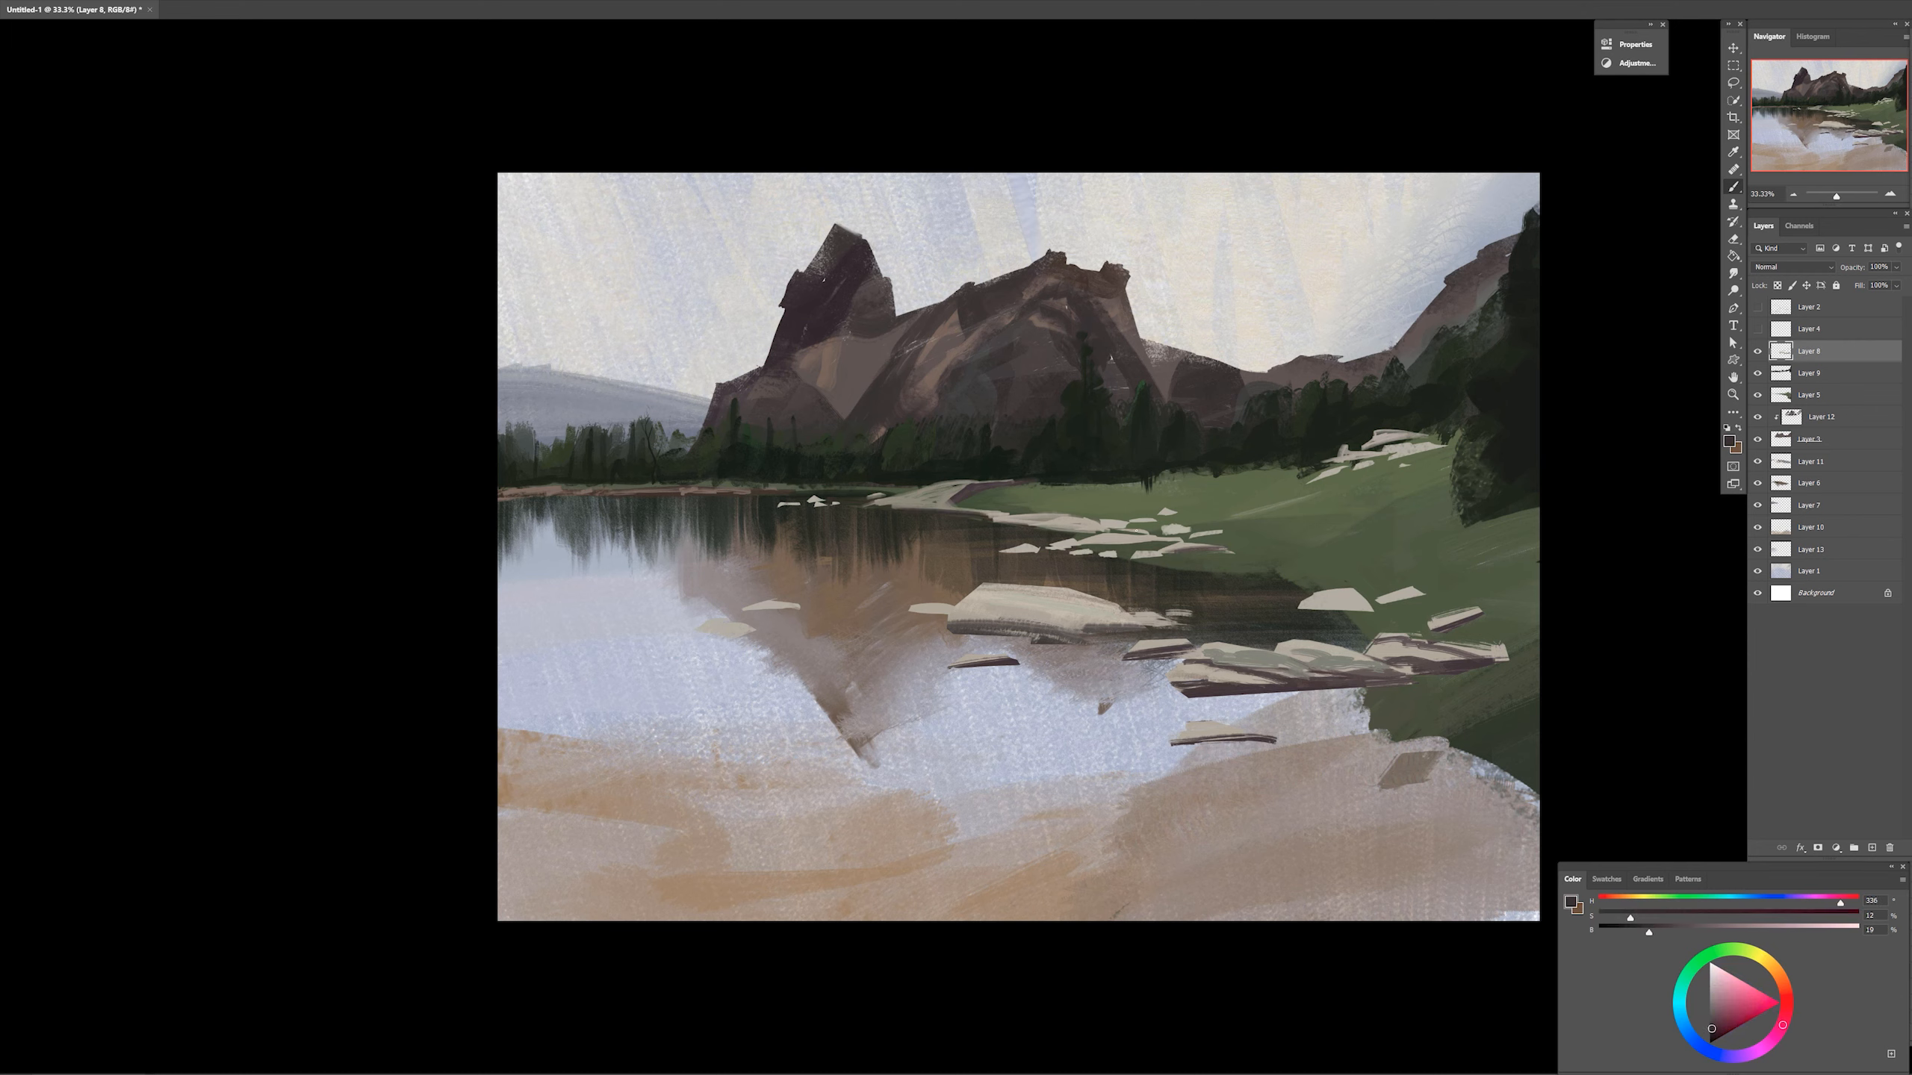
# Paint dark diagonal ground strokes between the rocks on the right grassy bank, shifting the colour to a muted reddish brown
pyautogui.moveTo(1006, 526); pyautogui.dragTo(1095, 532)
pyautogui.moveTo(1089, 542); pyautogui.dragTo(1334, 544)
pyautogui.moveTo(1321, 619)
pyautogui.mouseDown()
pyautogui.moveTo(1539, 563)
pyautogui.moveTo(1539, 542)
pyautogui.mouseUp()
pyautogui.moveTo(1358, 632); pyautogui.dragTo(1539, 569)
pyautogui.moveTo(1264, 573)
pyautogui.mouseDown()
pyautogui.moveTo(1397, 525)
pyautogui.moveTo(1441, 539)
pyautogui.moveTo(1557, 509)
pyautogui.mouseUp()
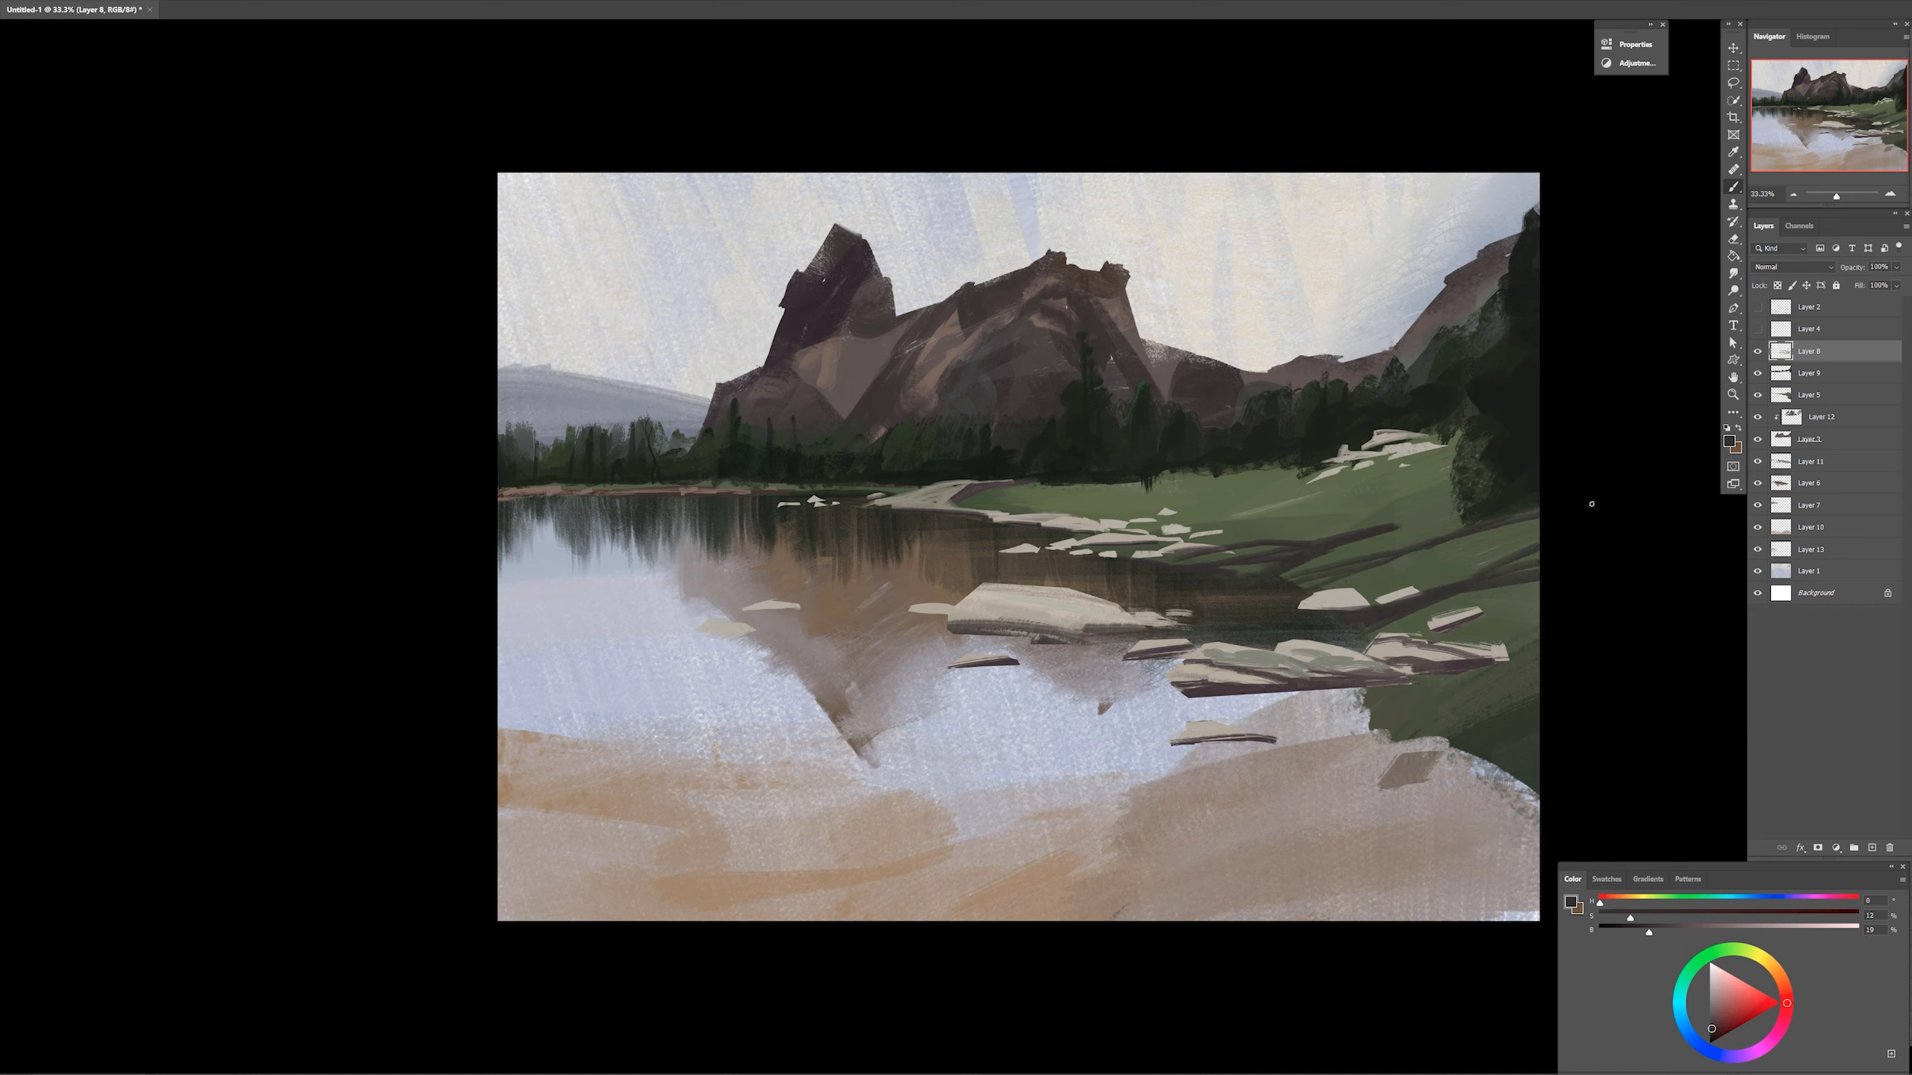
pyautogui.click(1645, 916)
pyautogui.moveTo(1600, 901); pyautogui.dragTo(1672, 930)
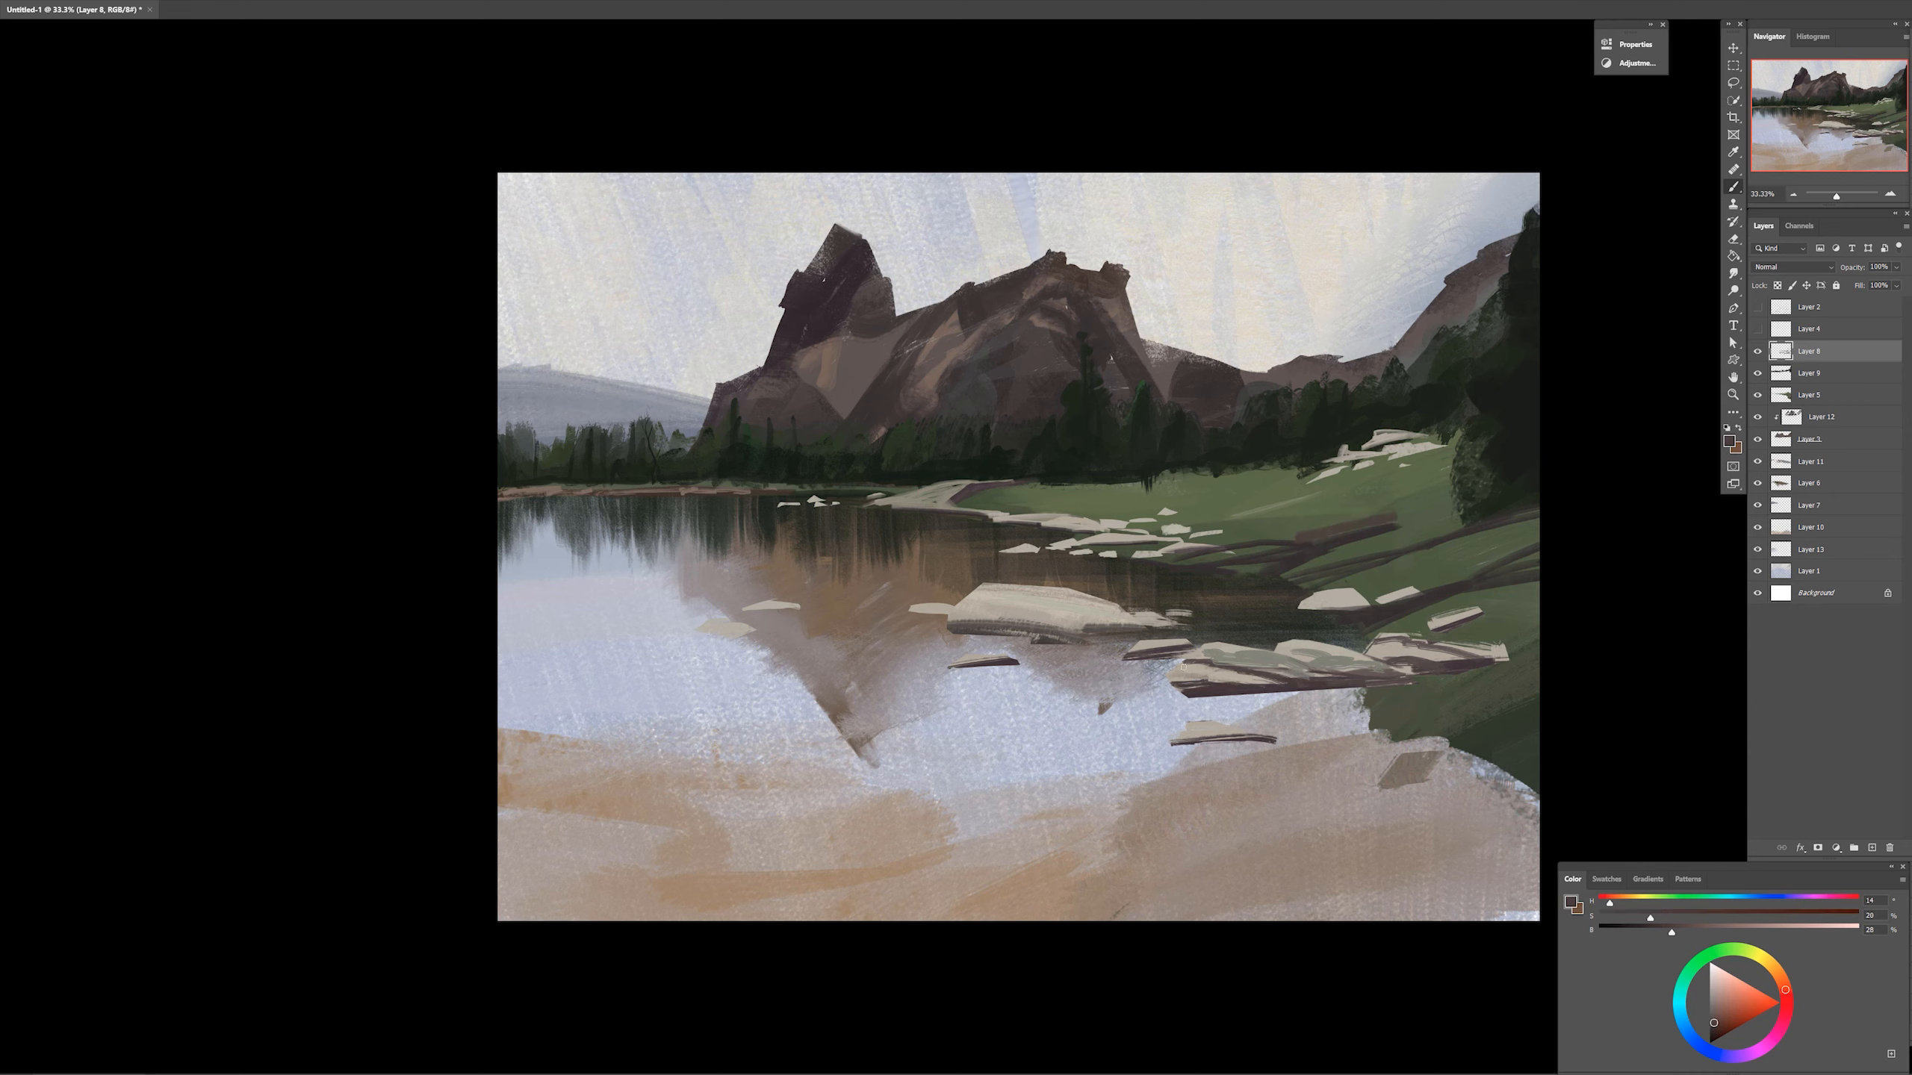
# Add a new layer and paint large pale rocks along the lower right shore using tones sampled from the existing rocks
pyautogui.keyDown('alt'); pyautogui.click(1310, 653); pyautogui.keyUp('alt')
pyautogui.hotkey('ctrl', 'shift', 'alt', 'n')
pyautogui.keyDown('alt'); pyautogui.click(1393, 649); pyautogui.keyUp('alt')
pyautogui.moveTo(1355, 734)
pyautogui.mouseDown()
pyautogui.moveTo(1428, 714)
pyautogui.moveTo(1539, 727)
pyautogui.mouseUp()
pyautogui.moveTo(1407, 704)
pyautogui.mouseDown()
pyautogui.moveTo(1342, 718)
pyautogui.moveTo(1506, 744)
pyautogui.moveTo(1497, 798)
pyautogui.moveTo(1539, 769)
pyautogui.mouseUp()
pyautogui.press('w')
pyautogui.click(1512, 779)
pyautogui.hotkey('ctrl', 'd')
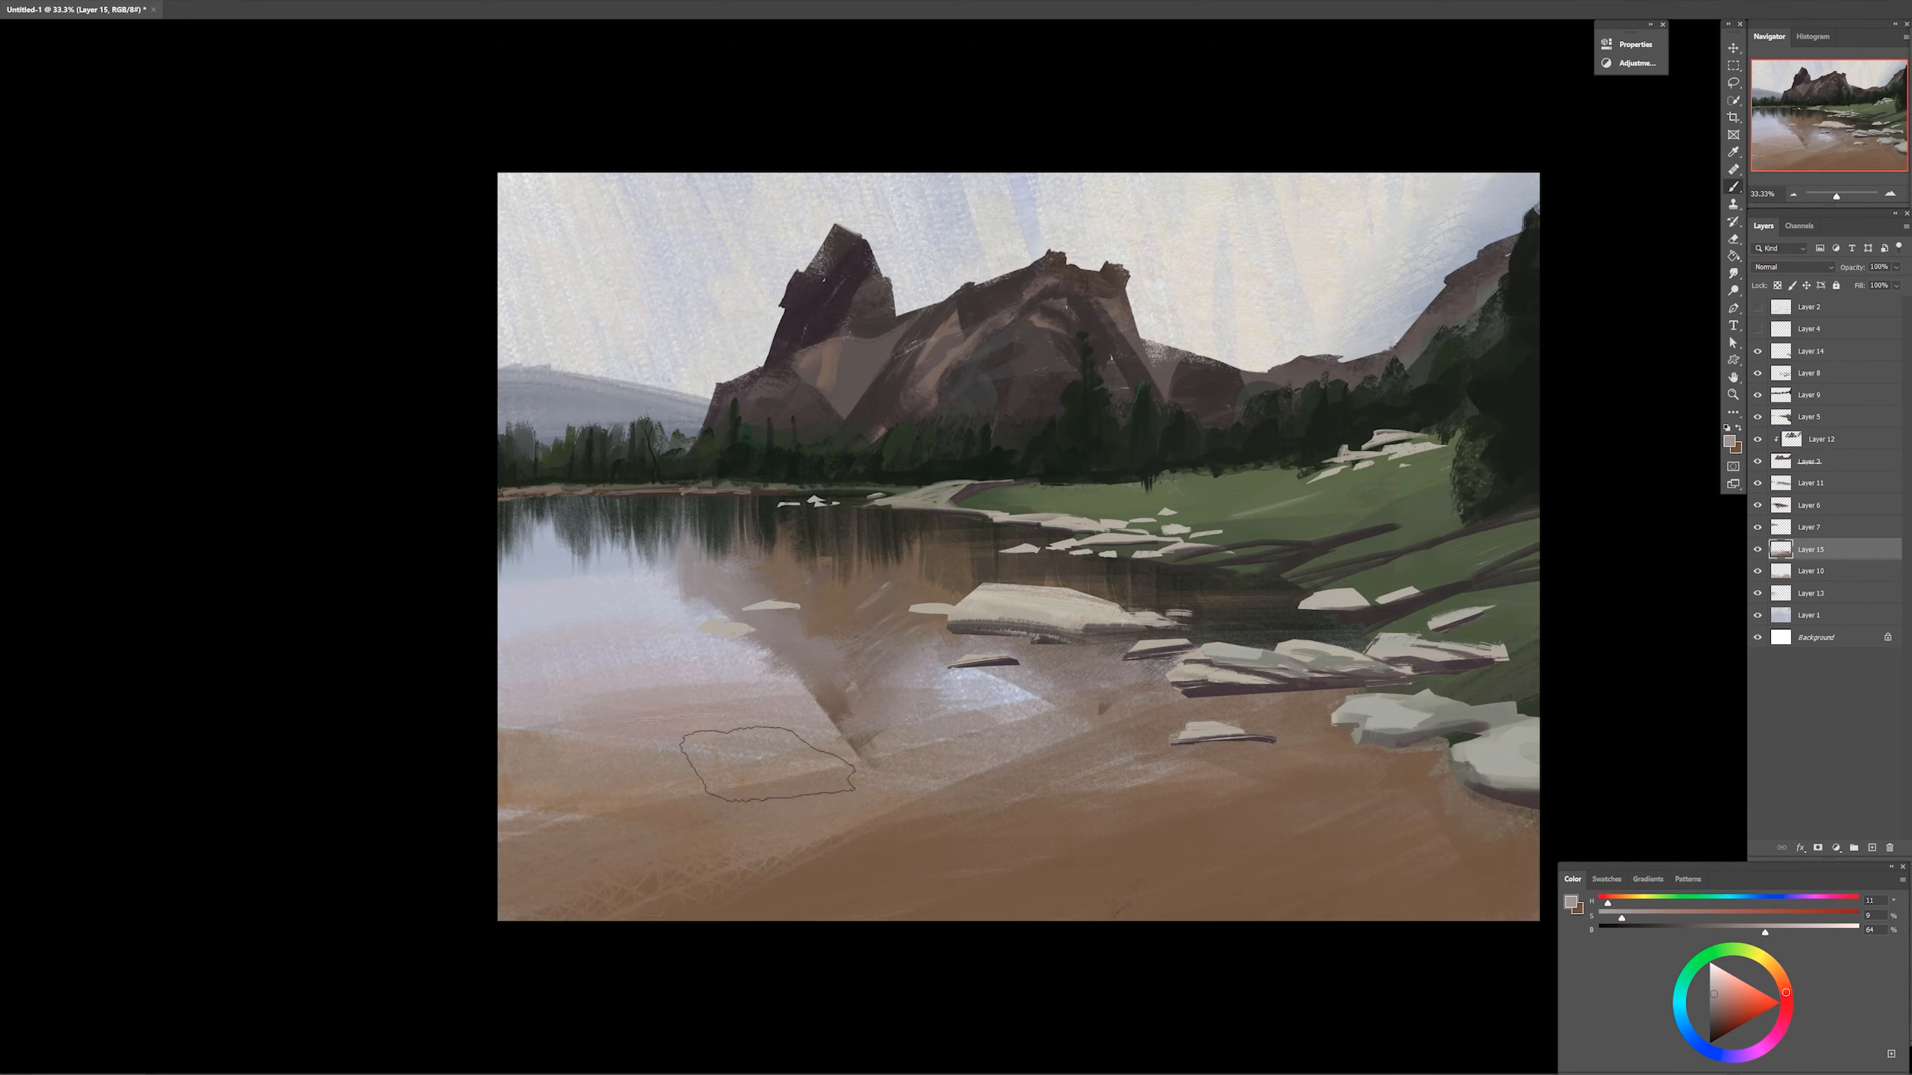
# Touch up the brown shallows on Layer 15, switch to Layer 14 and toggle its visibility to check its content
pyautogui.click(710, 889)
pyautogui.keyDown('alt'); pyautogui.click(892, 533); pyautogui.keyUp('alt')
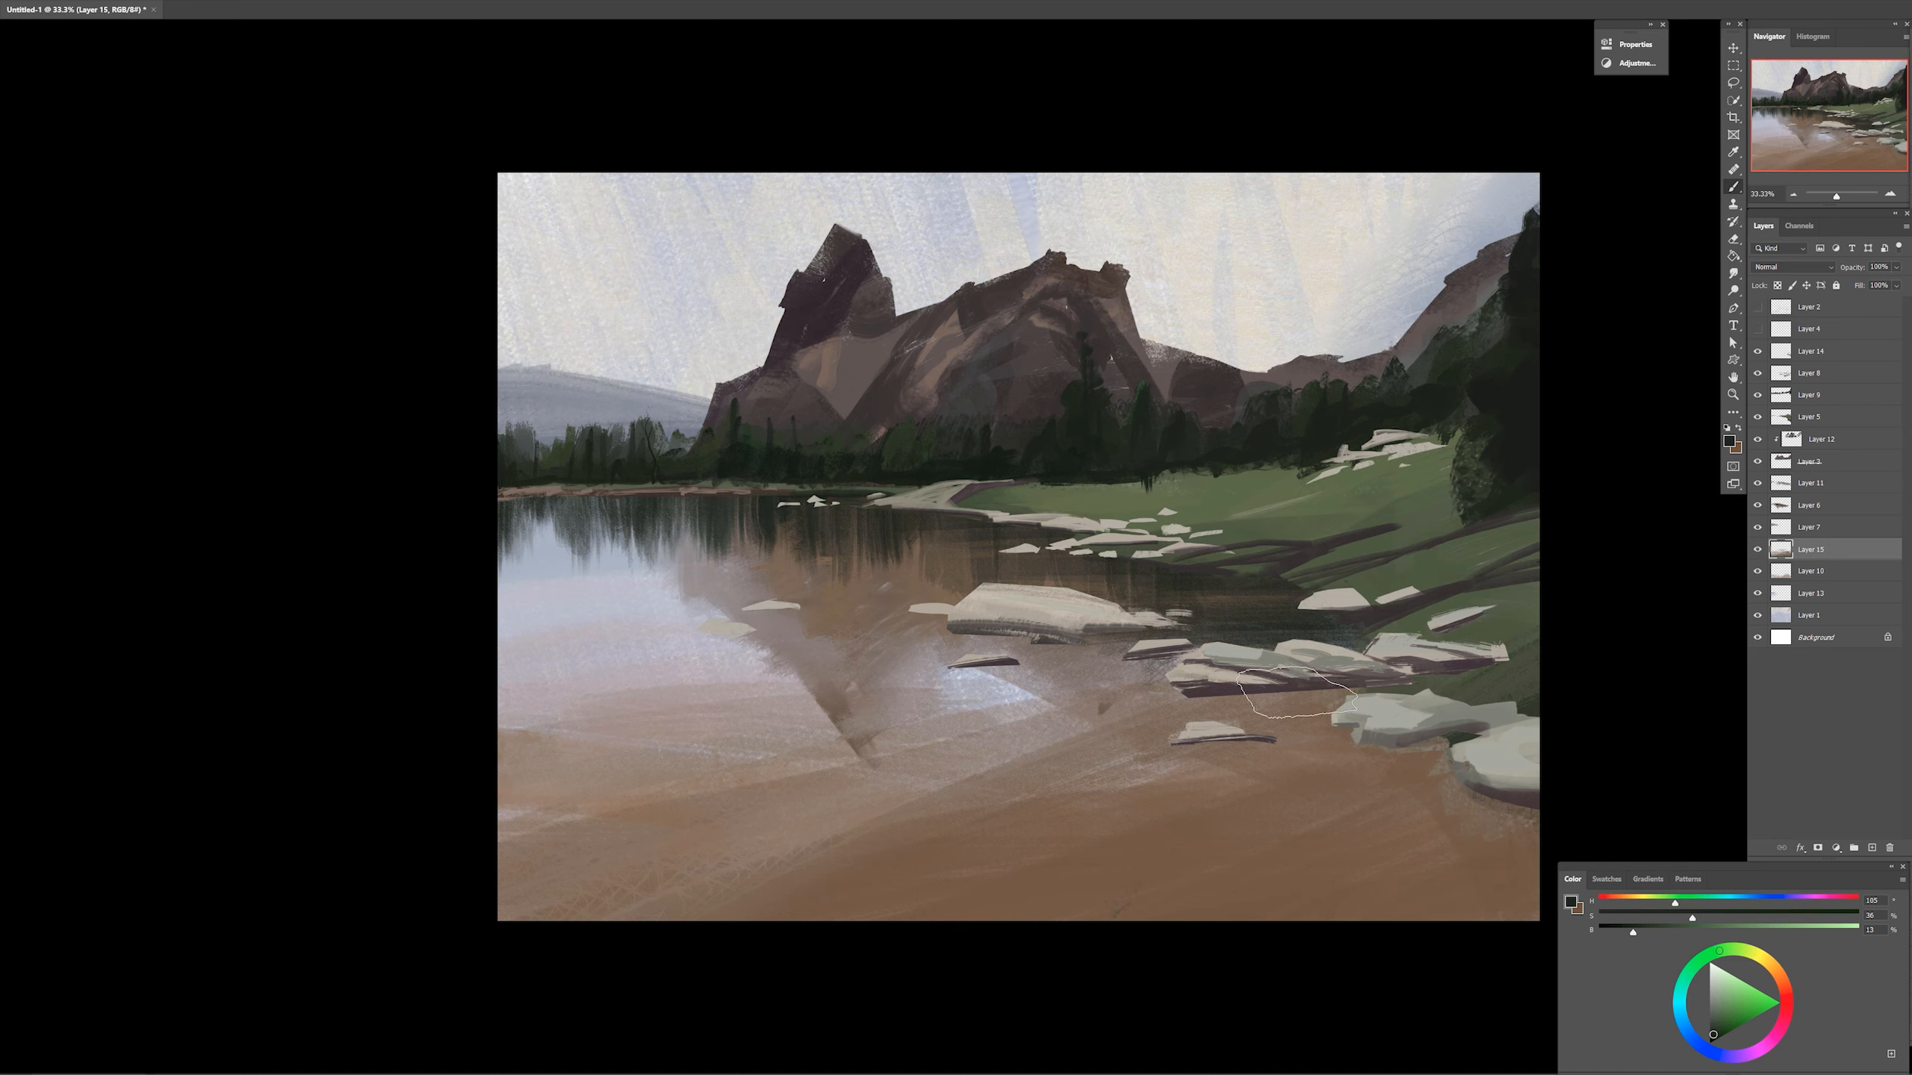
pyautogui.click(1790, 358)
pyautogui.click(1757, 351)
pyautogui.click(1757, 351)
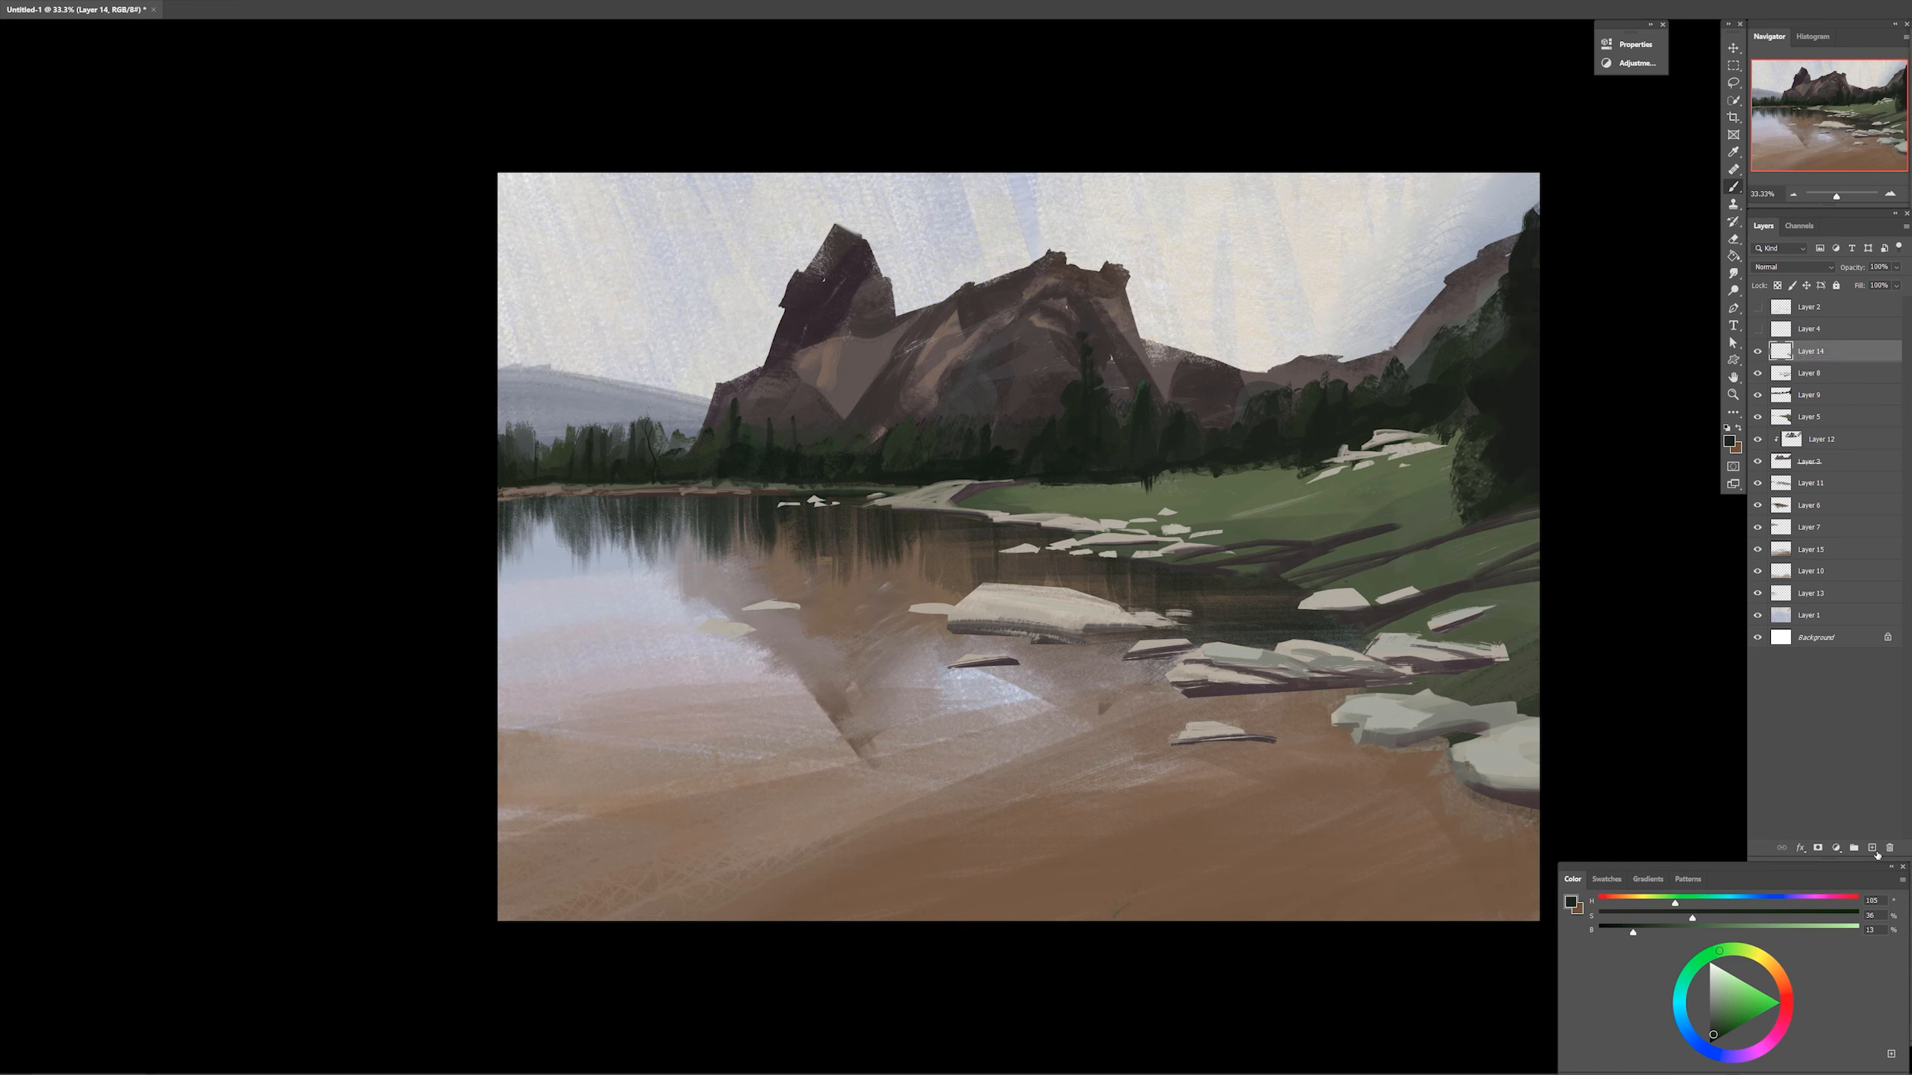
# Add a new layer above Layer 14, choose a different brush and sample a dark purple-grey from a rock's shadow
pyautogui.click(1871, 847)
pyautogui.rightClick(1132, 814)
pyautogui.doubleClick(1310, 821)
pyautogui.keyDown('alt'); pyautogui.click(993, 662); pyautogui.keyUp('alt')
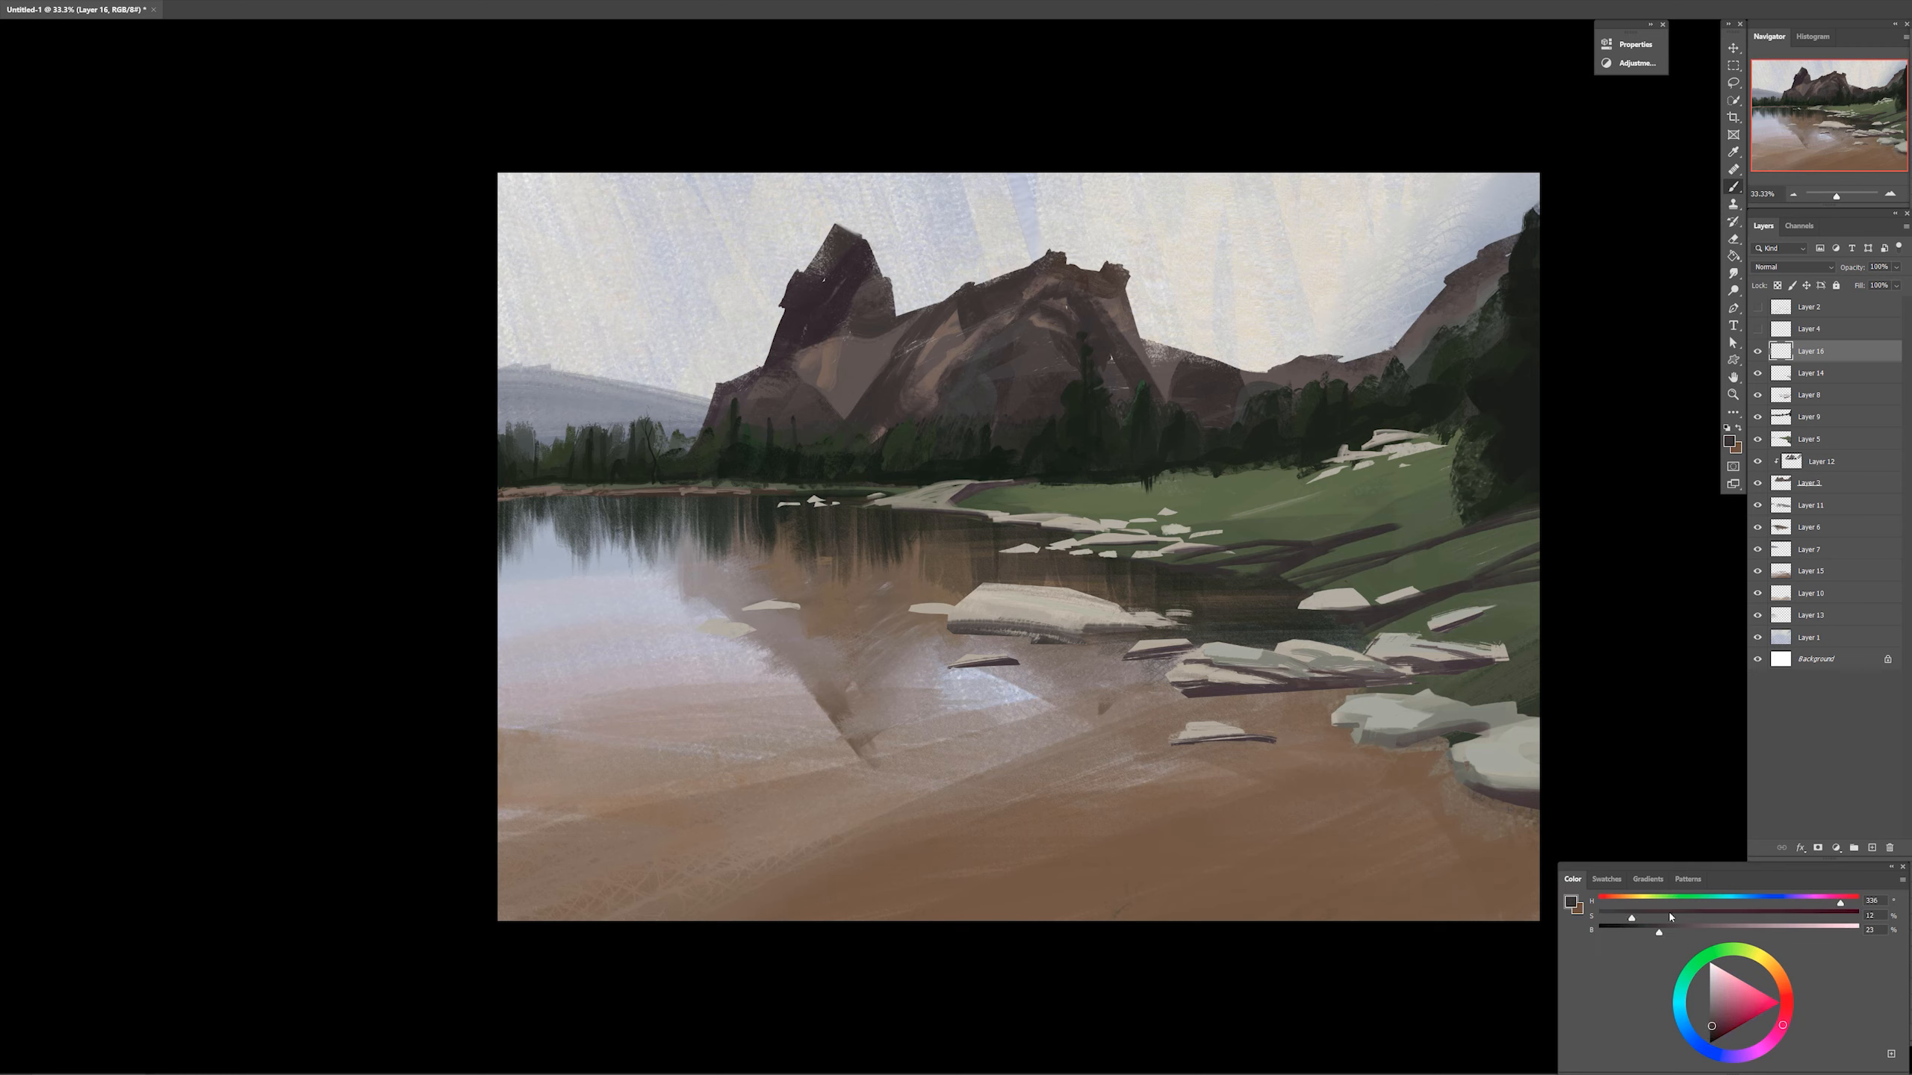
# Block in a dark pointed log in the middle of the lake and a dark mass in the lower left corner
pyautogui.moveTo(858, 699)
pyautogui.mouseDown()
pyautogui.moveTo(976, 616)
pyautogui.moveTo(950, 666)
pyautogui.moveTo(993, 596)
pyautogui.moveTo(903, 661)
pyautogui.moveTo(1009, 589)
pyautogui.mouseUp()
pyautogui.hotkey('ctrl', 'z')
pyautogui.moveTo(775, 696)
pyautogui.mouseDown()
pyautogui.moveTo(566, 715)
pyautogui.moveTo(620, 771)
pyautogui.moveTo(580, 726)
pyautogui.moveTo(753, 707)
pyautogui.moveTo(572, 765)
pyautogui.mouseUp()
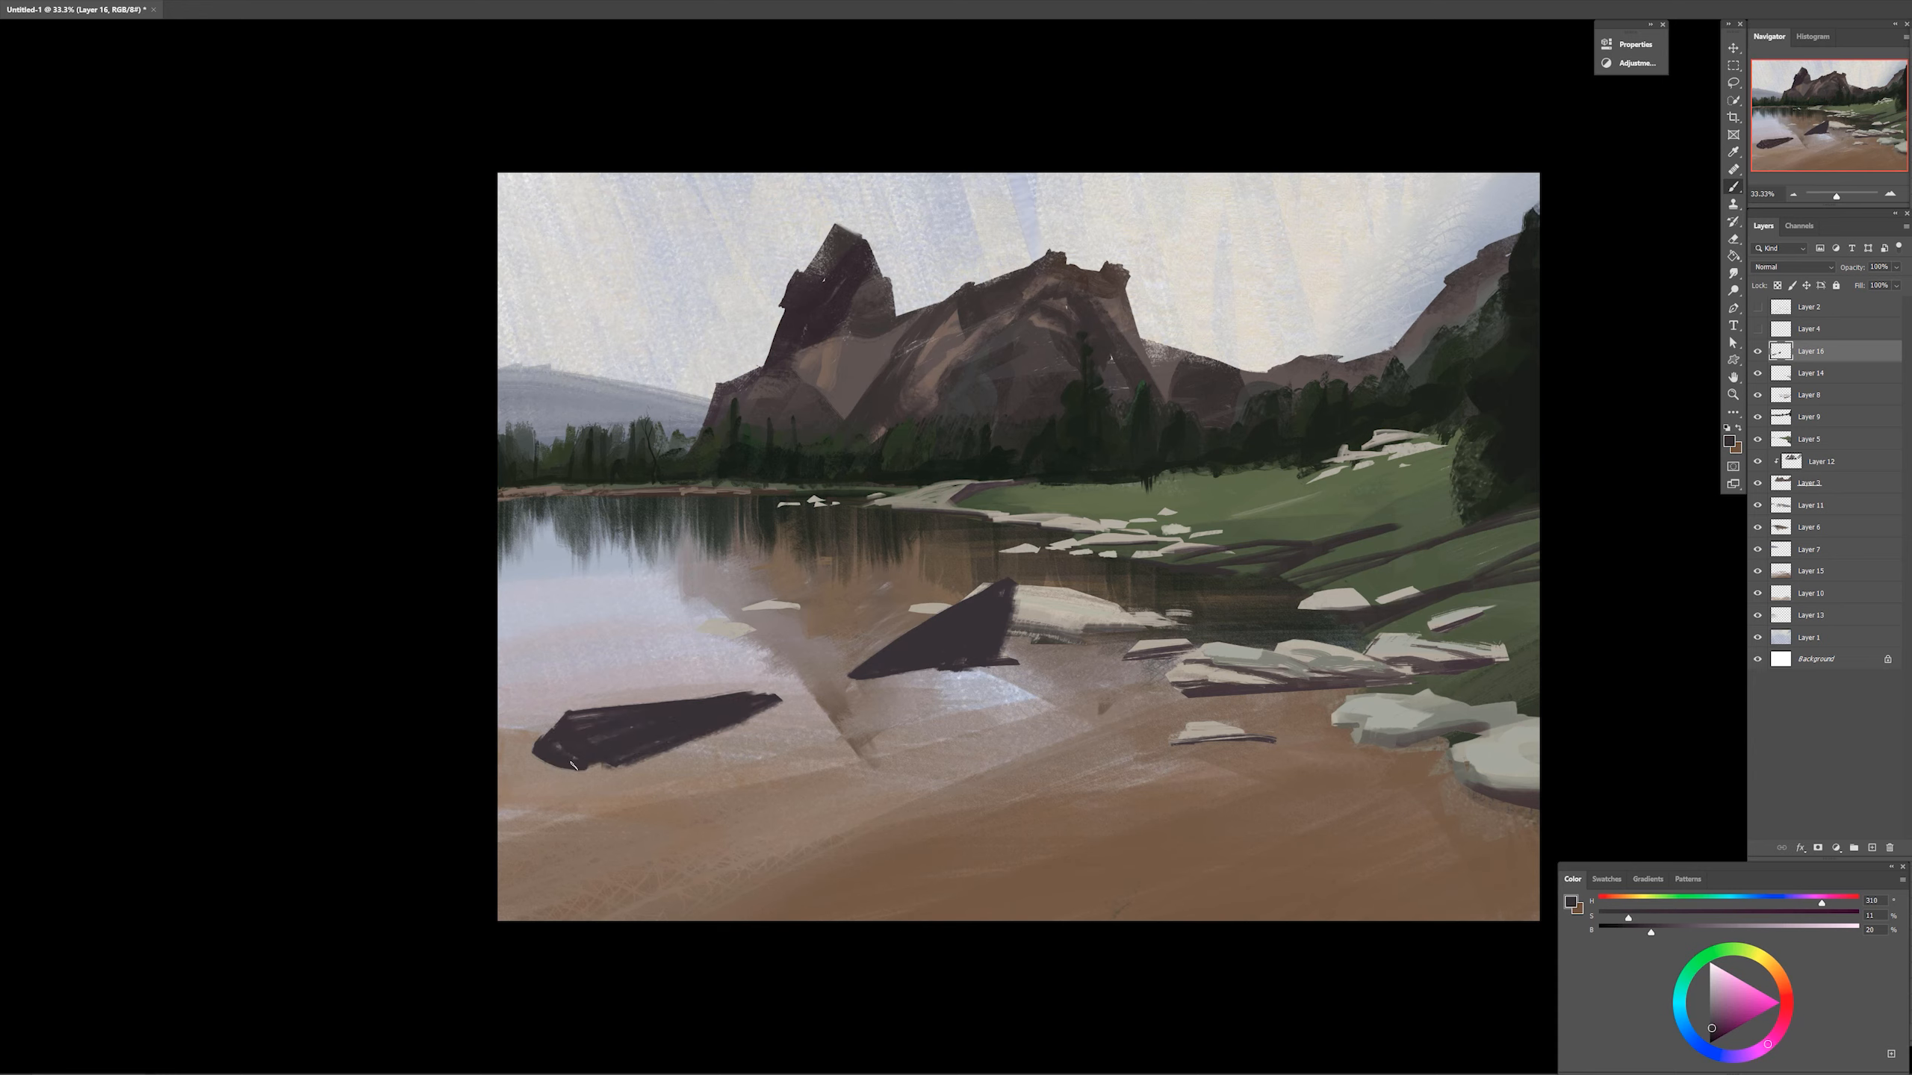
pyautogui.moveTo(580, 912)
pyautogui.mouseDown()
pyautogui.moveTo(468, 874)
pyautogui.moveTo(713, 922)
pyautogui.moveTo(677, 873)
pyautogui.mouseUp()
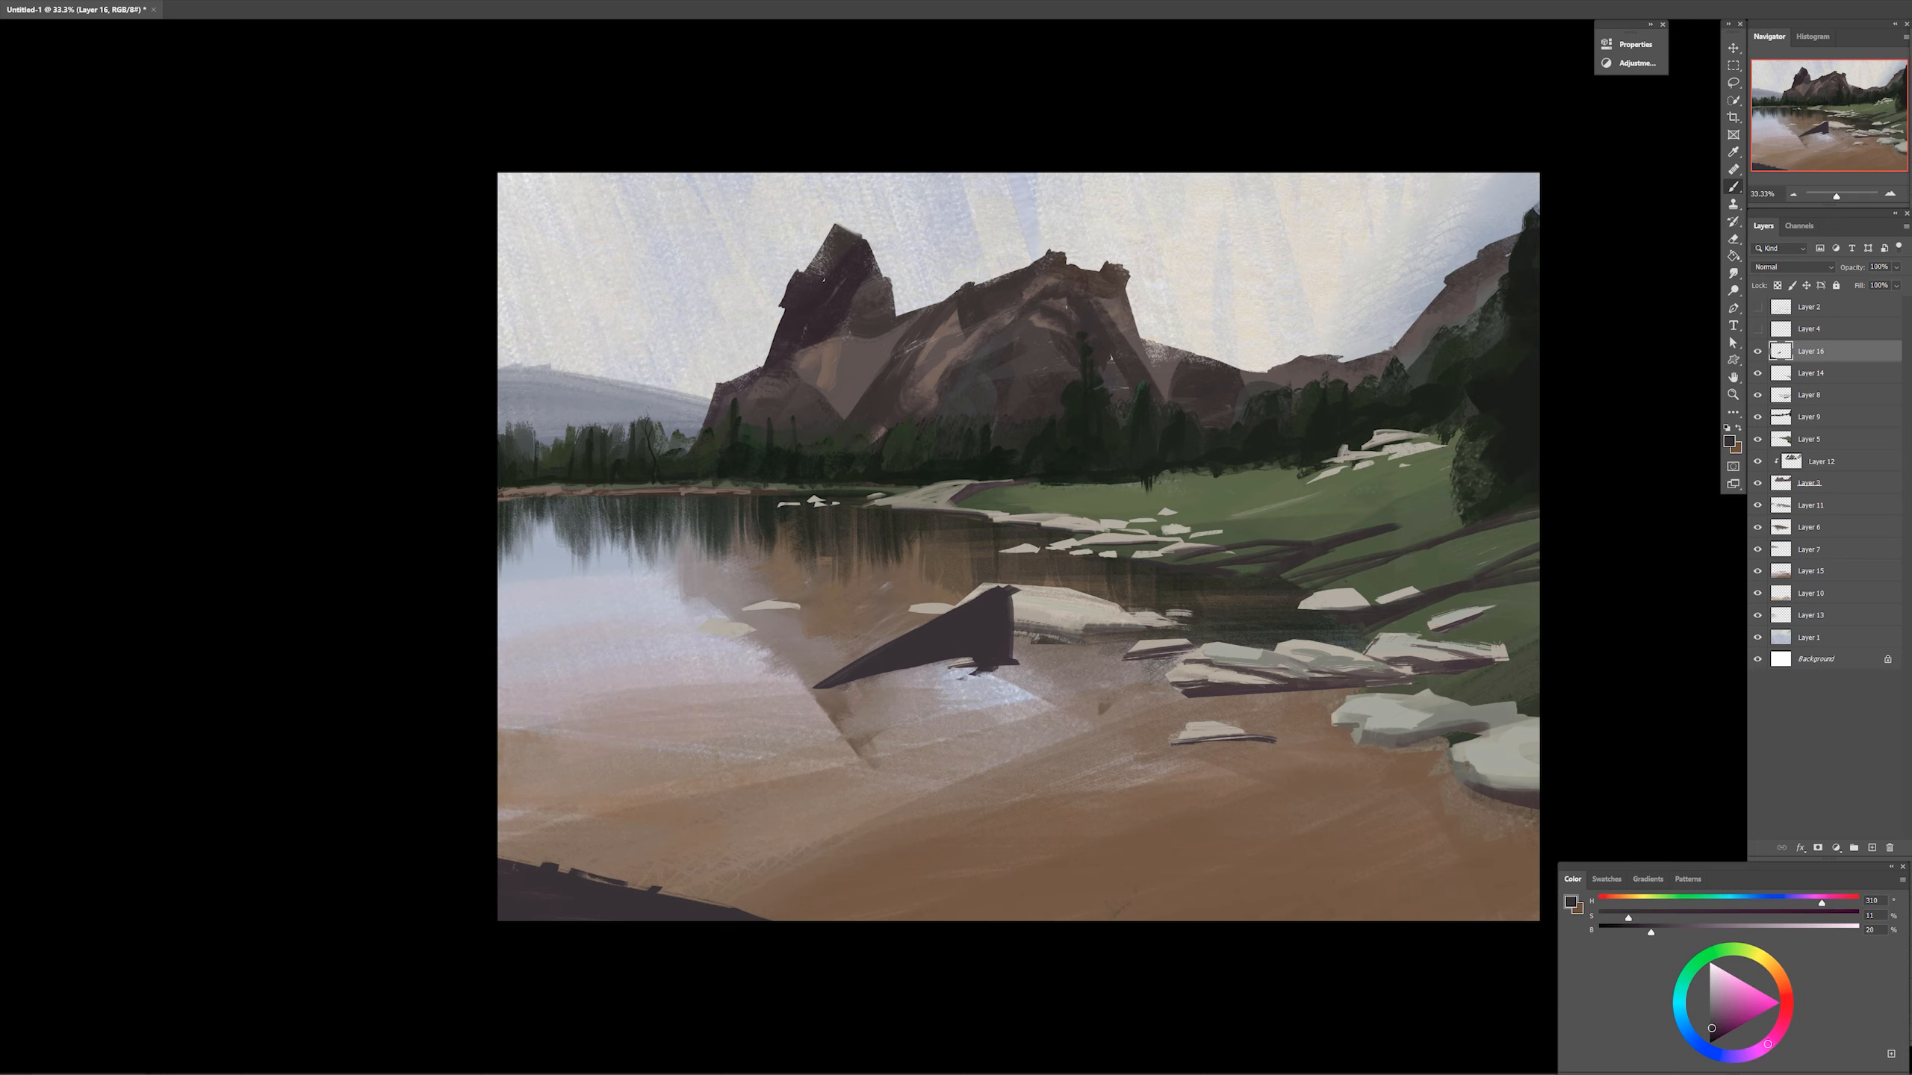
# Lasso the dark pointed log in the lake, enlarge and reposition it with Free Transform, and clean up its outline
pyautogui.press('l')
pyautogui.moveTo(932, 599); pyautogui.dragTo(950, 704)
pyautogui.hotkey('ctrl', 't')
pyautogui.moveTo(805, 574); pyautogui.dragTo(774, 552)
pyautogui.moveTo(1009, 640)
pyautogui.mouseDown()
pyautogui.moveTo(1022, 667)
pyautogui.moveTo(1010, 637)
pyautogui.moveTo(957, 665)
pyautogui.mouseUp()
pyautogui.press('Return')
pyautogui.hotkey('ctrl', 'd')
pyautogui.press('b')
pyautogui.press('e')
pyautogui.press('b')
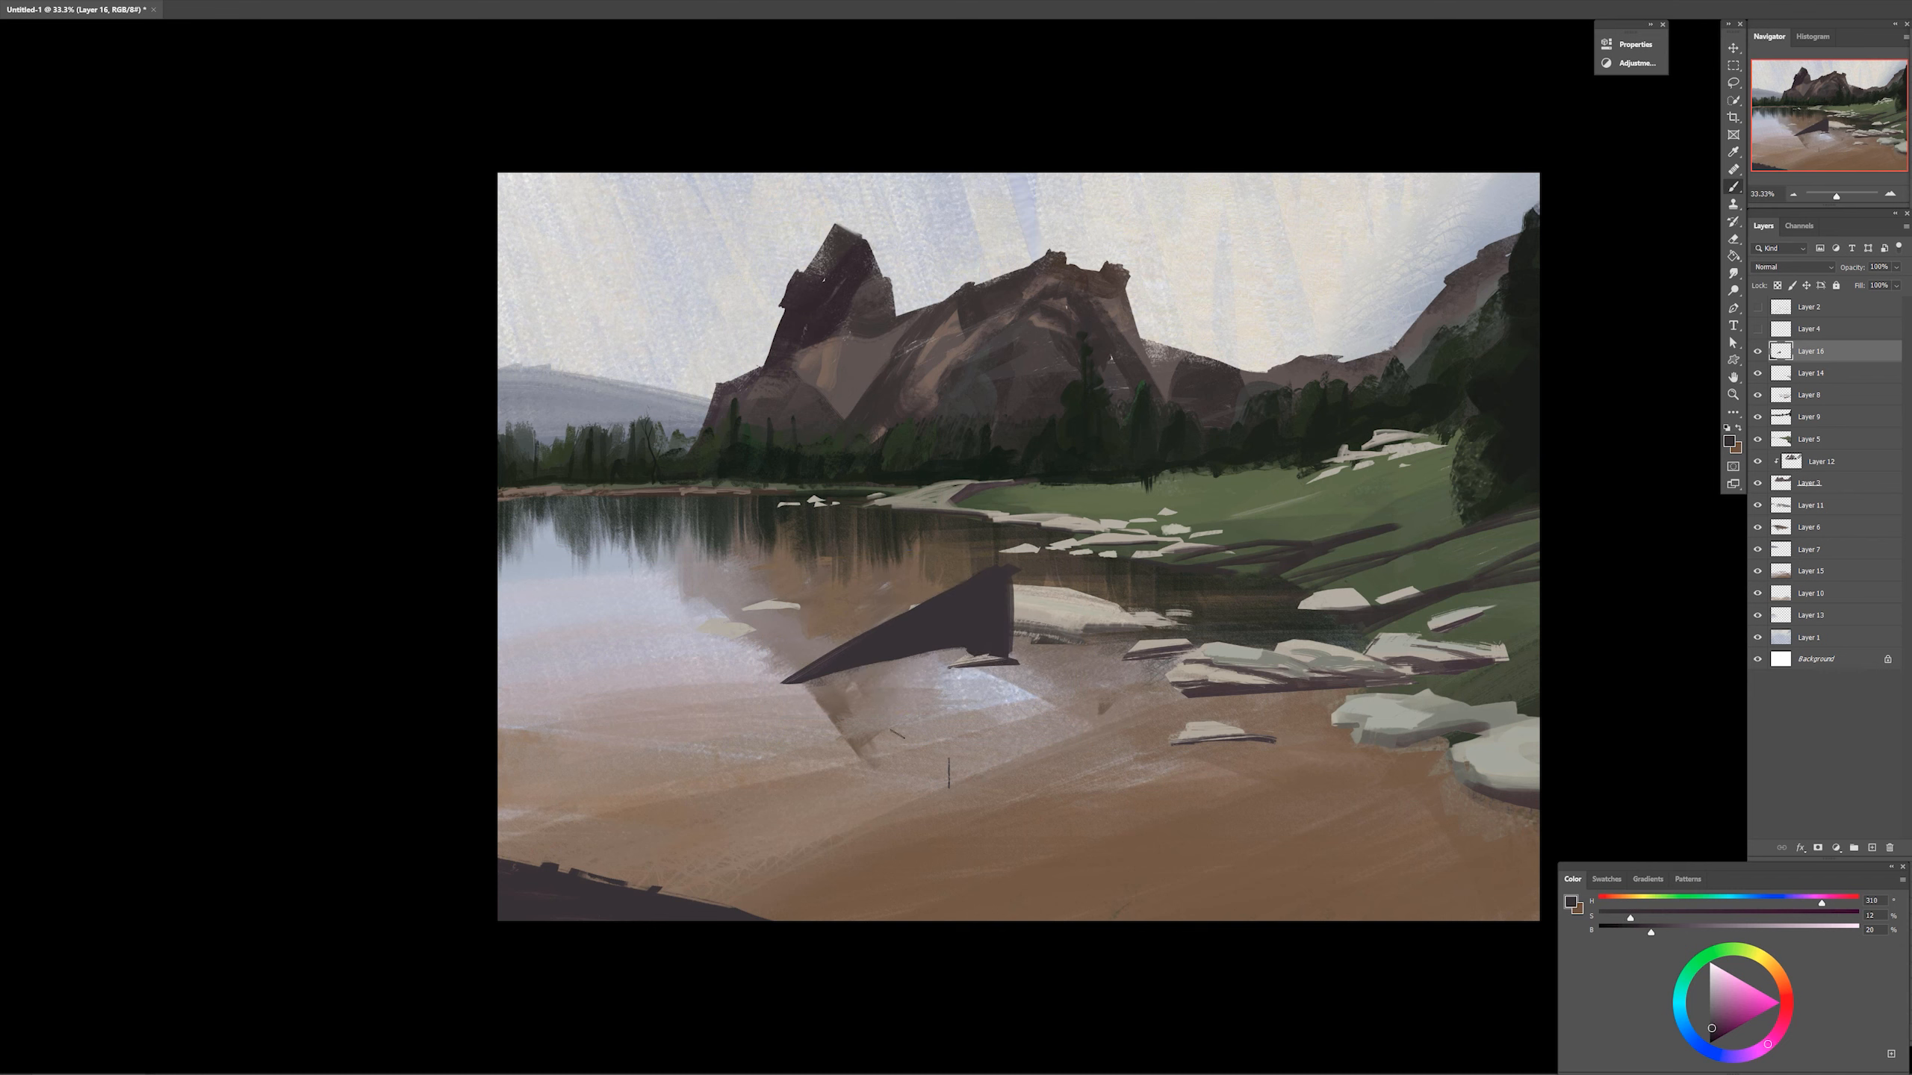
# Paint a tall jagged dark stump along the lower left edge and a thick curved branch beside it
pyautogui.press('e')
pyautogui.press('b')
pyautogui.moveTo(760, 922)
pyautogui.mouseDown()
pyautogui.moveTo(594, 930)
pyautogui.moveTo(501, 655)
pyautogui.mouseUp()
pyautogui.press('e')
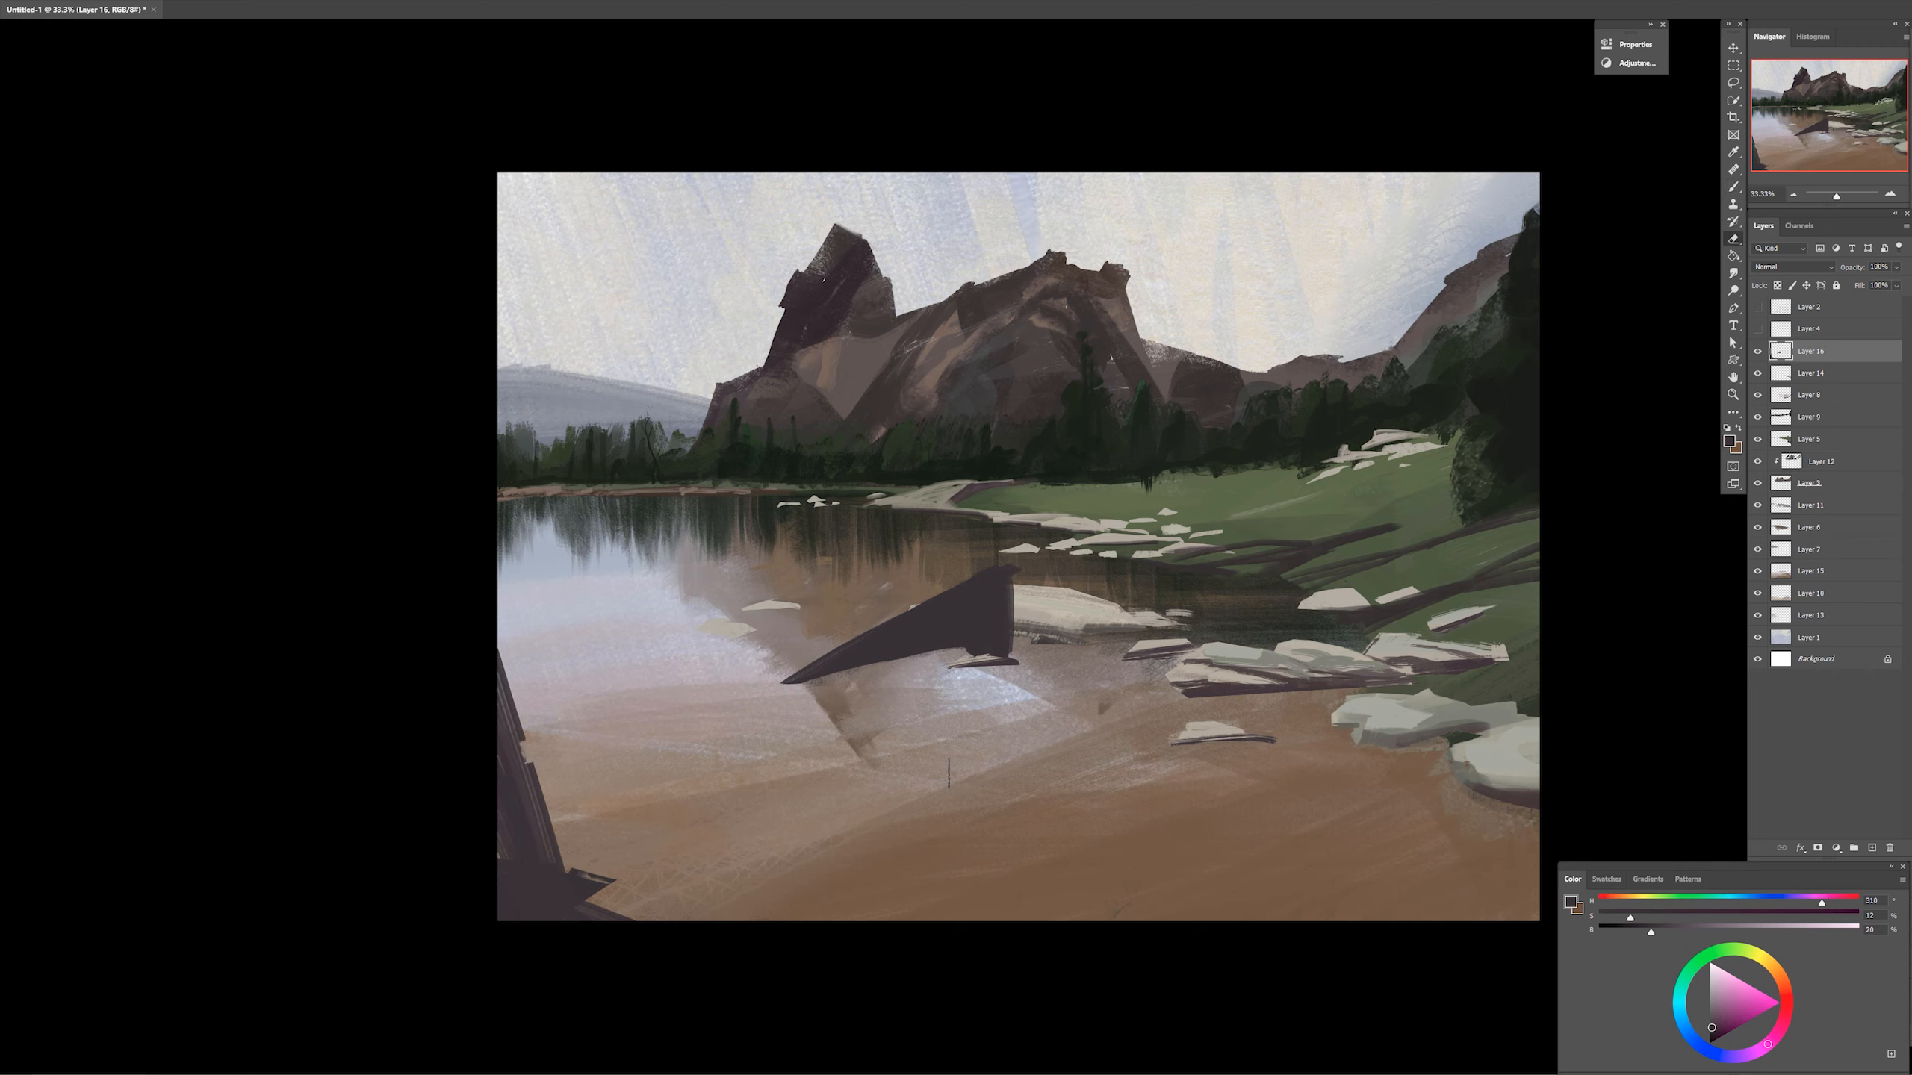
pyautogui.moveTo(602, 809)
pyautogui.mouseDown()
pyautogui.moveTo(738, 721)
pyautogui.moveTo(579, 874)
pyautogui.mouseUp()
pyautogui.moveTo(655, 798); pyautogui.dragTo(640, 919)
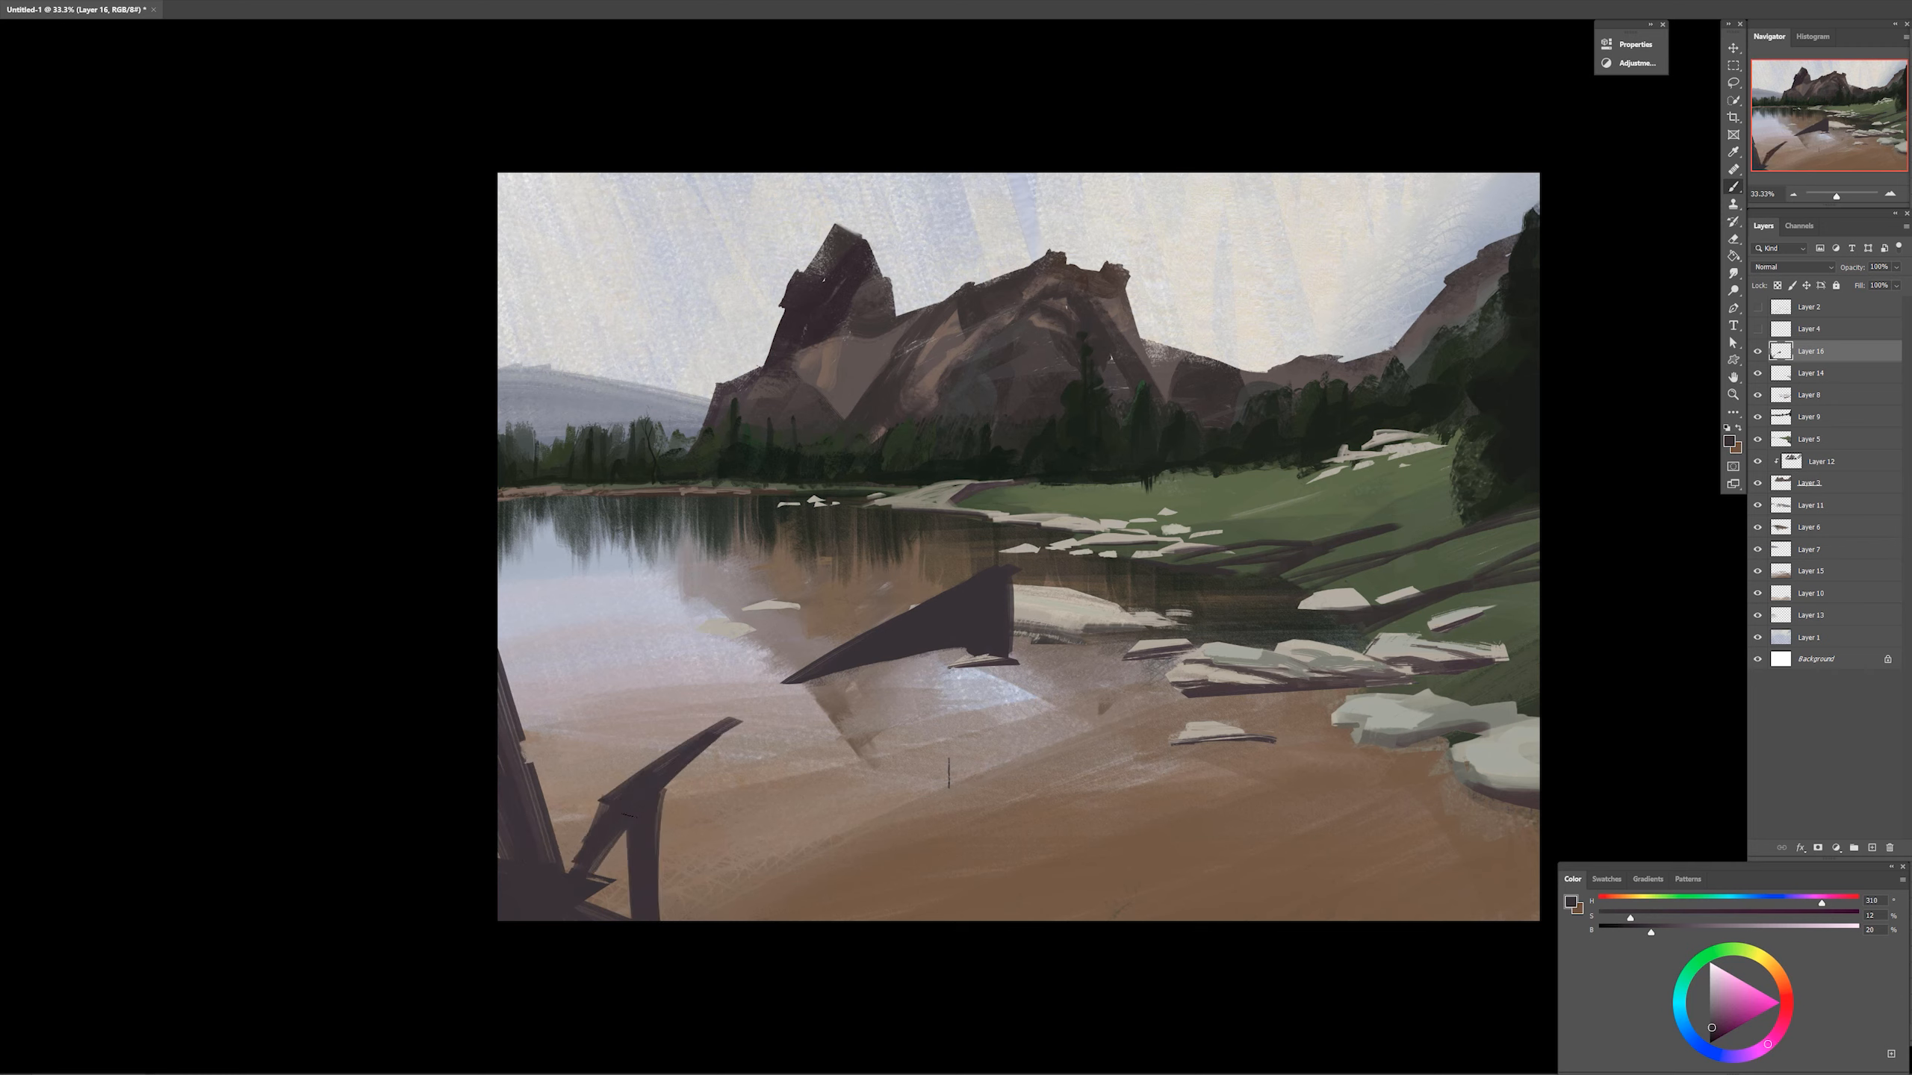
pyautogui.moveTo(610, 835); pyautogui.dragTo(625, 917)
pyautogui.moveTo(746, 721); pyautogui.dragTo(661, 828)
pyautogui.hotkey('ctrl', 'z')
# Paint a slanted dark log near the lower centre and two pointed side branches on the curved branch
pyautogui.moveTo(756, 915)
pyautogui.mouseDown()
pyautogui.moveTo(922, 757)
pyautogui.moveTo(906, 828)
pyautogui.mouseUp()
pyautogui.moveTo(953, 747); pyautogui.dragTo(836, 896)
pyautogui.moveTo(753, 748); pyautogui.dragTo(825, 769)
pyautogui.moveTo(686, 791); pyautogui.dragTo(760, 815)
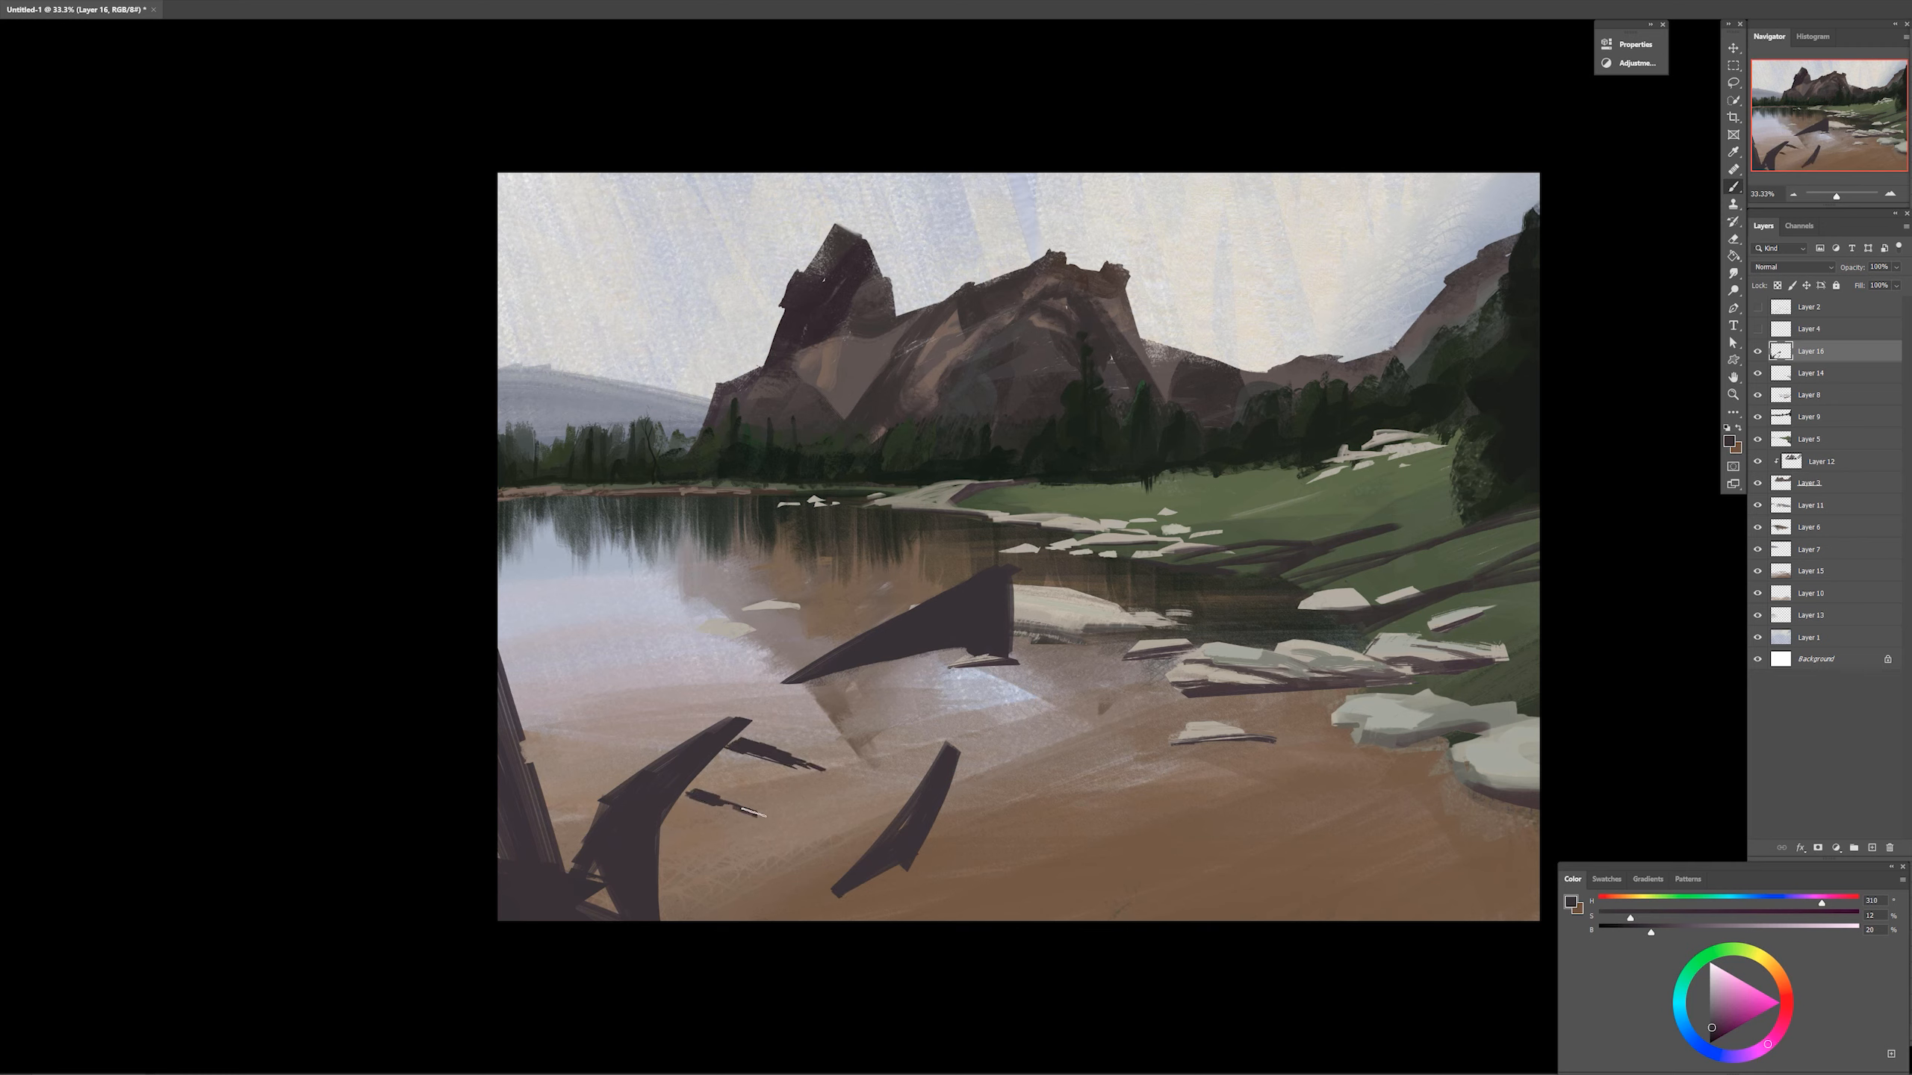
pyautogui.moveTo(711, 749); pyautogui.dragTo(782, 764)
pyautogui.moveTo(666, 802); pyautogui.dragTo(760, 821)
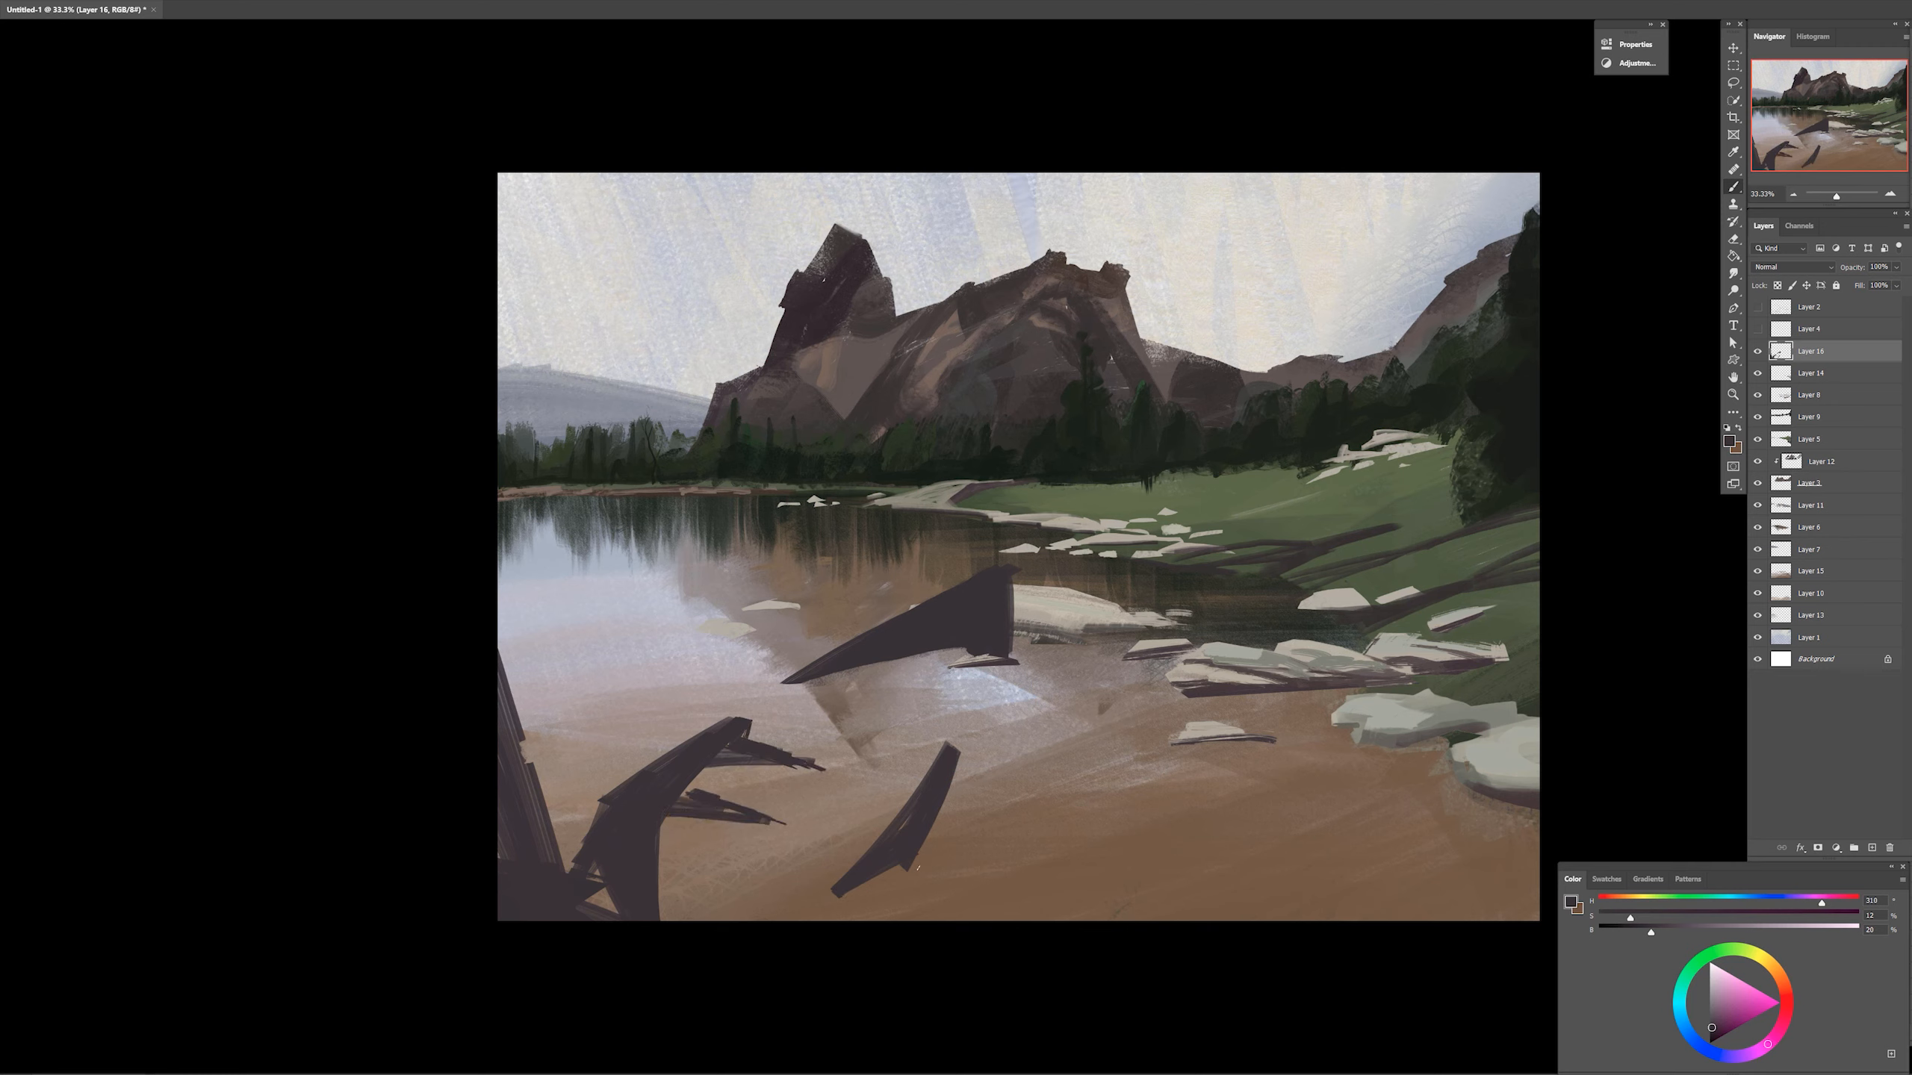
# Replace the slanted log with low dark debris at the lower centre and add small planks left of the curved branch
pyautogui.hotkey('ctrl', 'z')
pyautogui.hotkey('ctrl', 'z')
pyautogui.hotkey('ctrl', 'z')
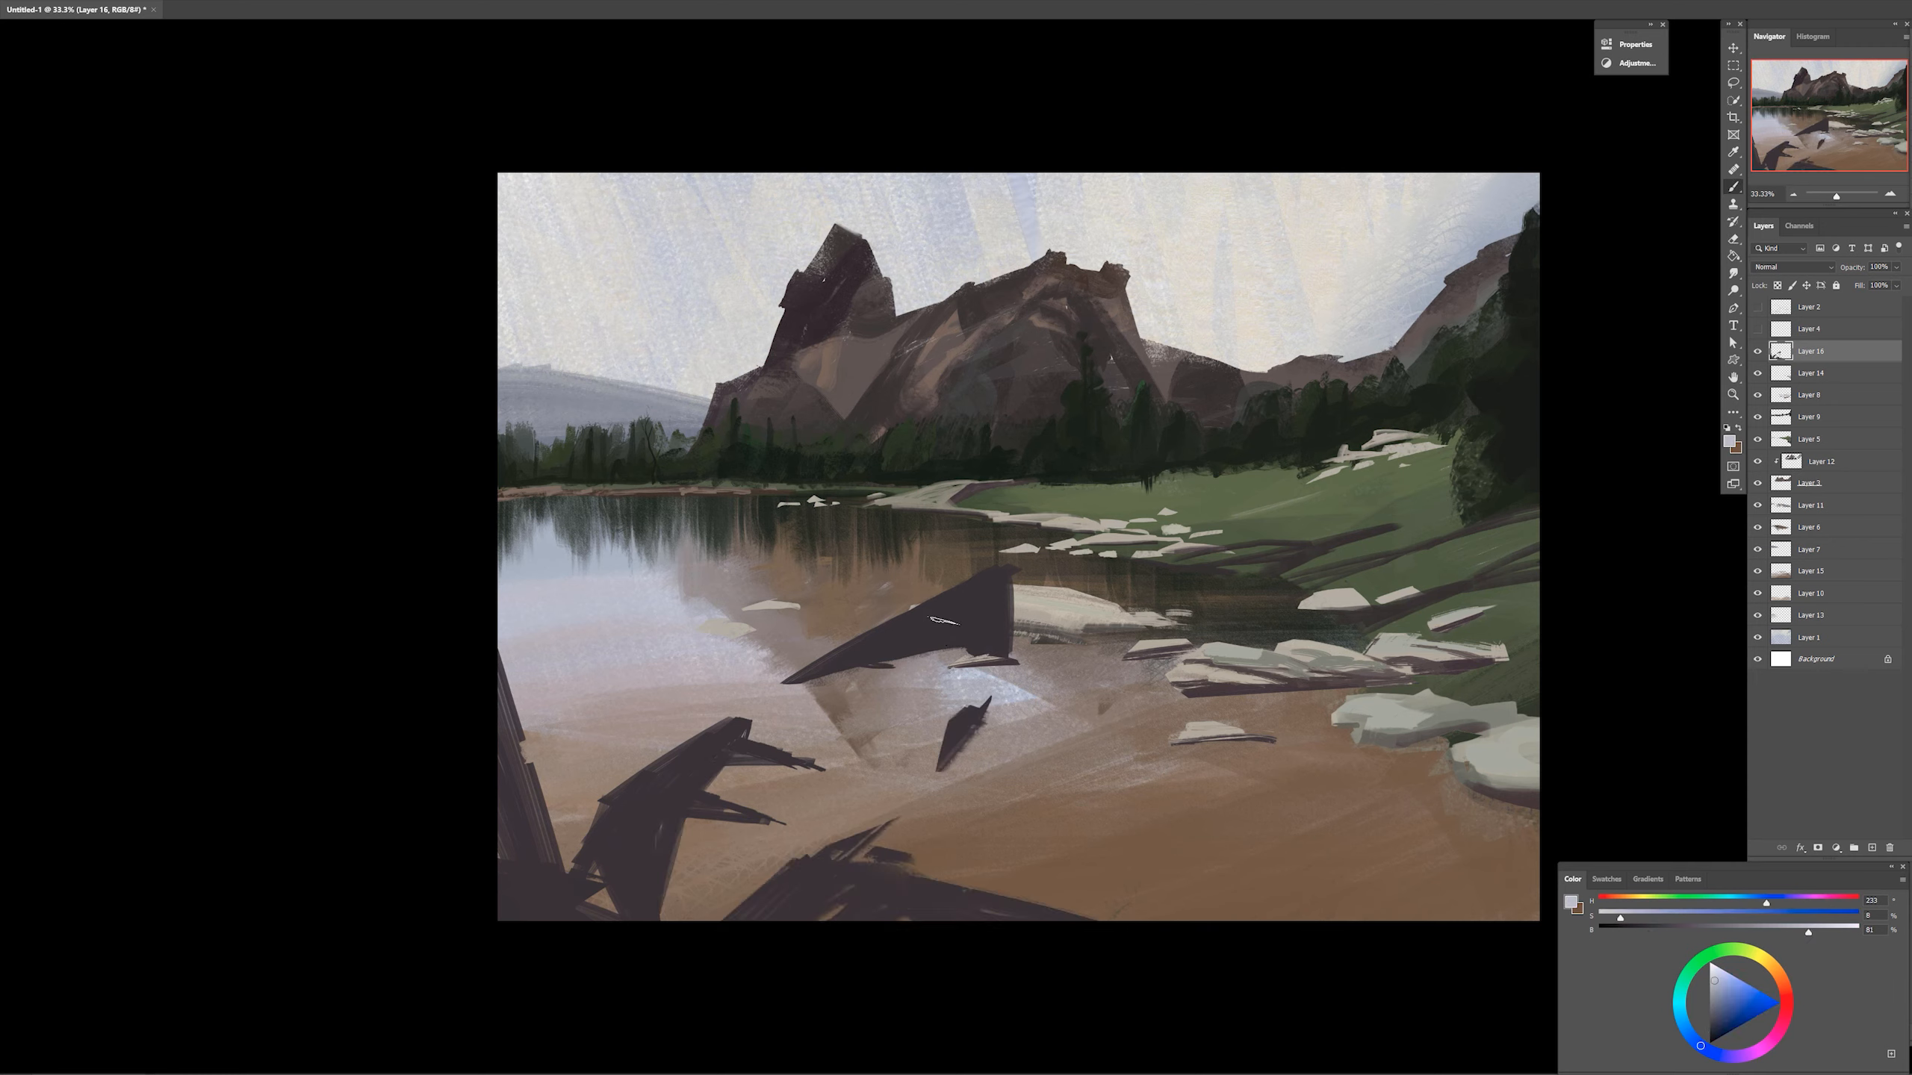
pyautogui.keyDown('alt'); pyautogui.click(848, 884); pyautogui.keyUp('alt')
pyautogui.press('[')
pyautogui.moveTo(556, 787); pyautogui.dragTo(687, 702)
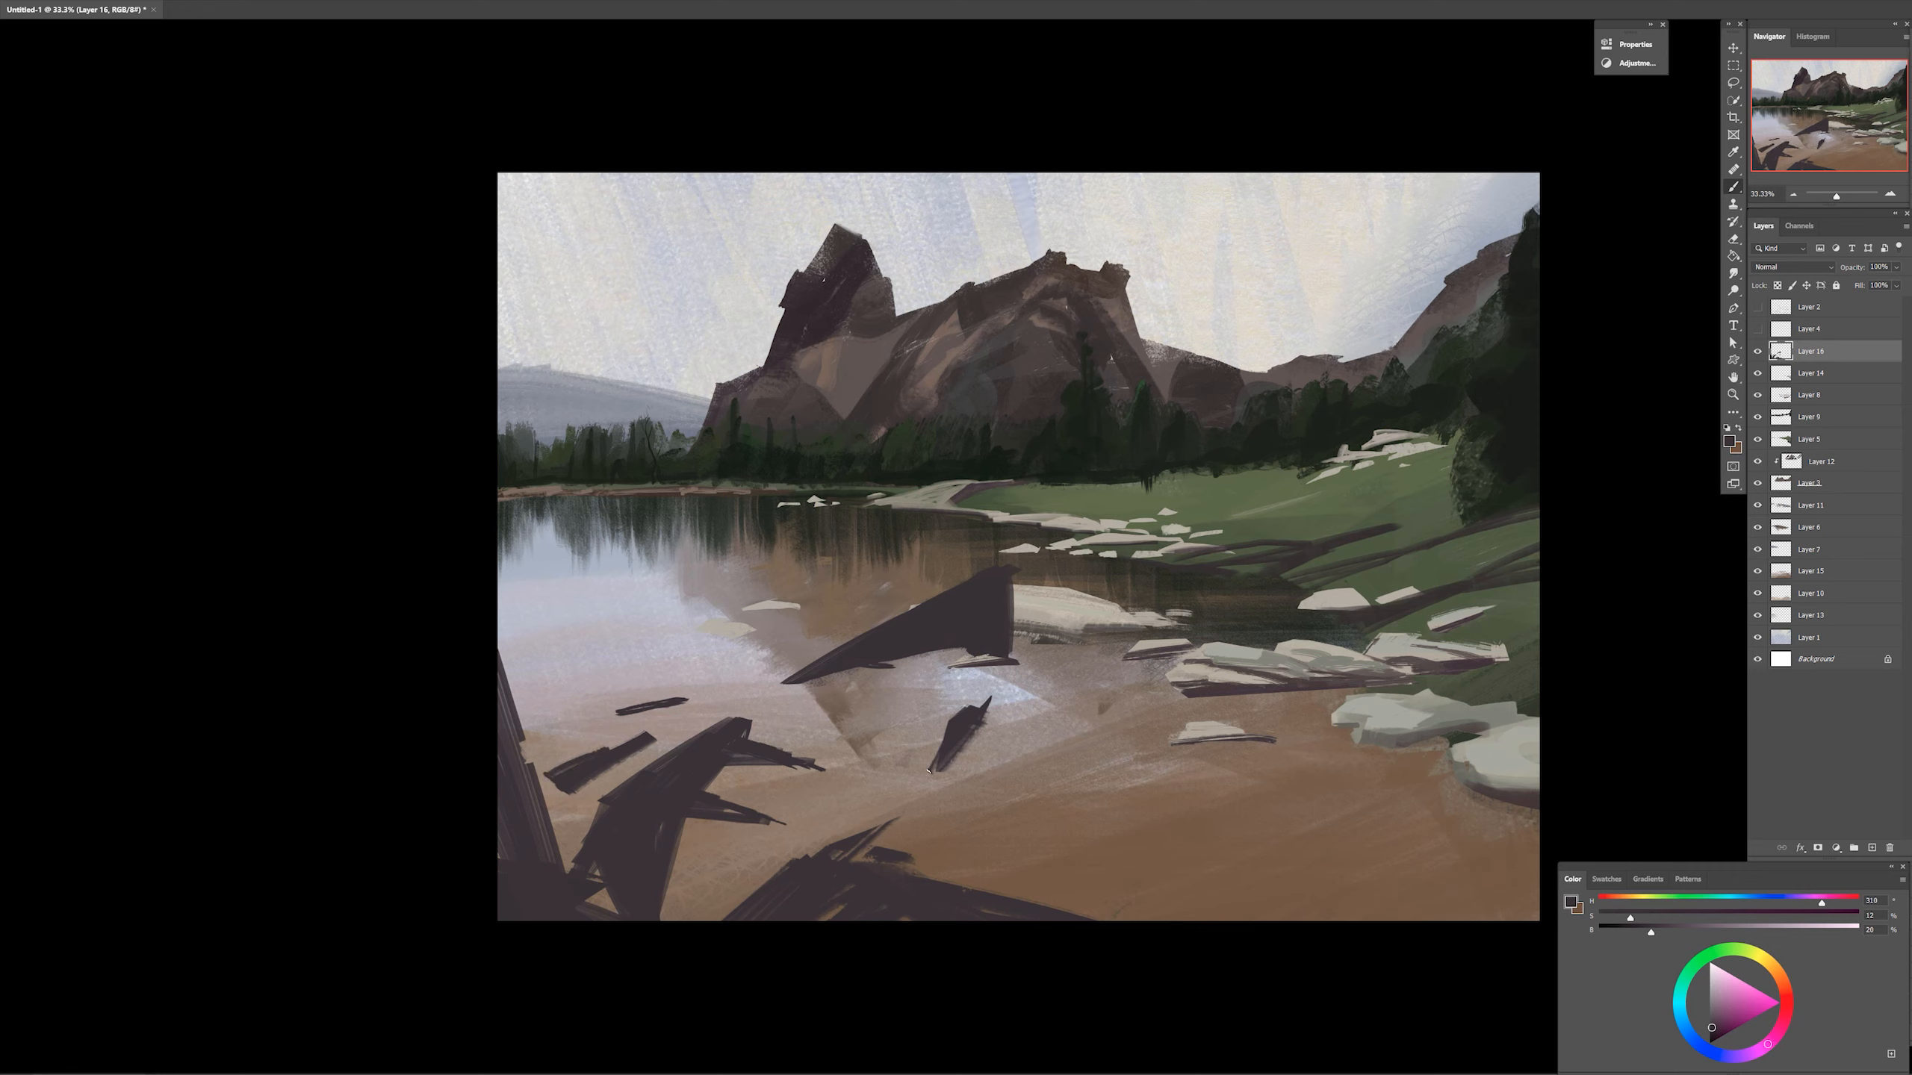
# Erase the left part of the lower-centre debris and try a long slanted plank rising from it
pyautogui.press('e')
pyautogui.moveTo(893, 820)
pyautogui.mouseDown()
pyautogui.moveTo(775, 878)
pyautogui.moveTo(761, 866)
pyautogui.moveTo(698, 939)
pyautogui.mouseUp()
pyautogui.moveTo(809, 876)
pyautogui.mouseDown()
pyautogui.moveTo(757, 919)
pyautogui.moveTo(775, 920)
pyautogui.mouseUp()
pyautogui.press('b')
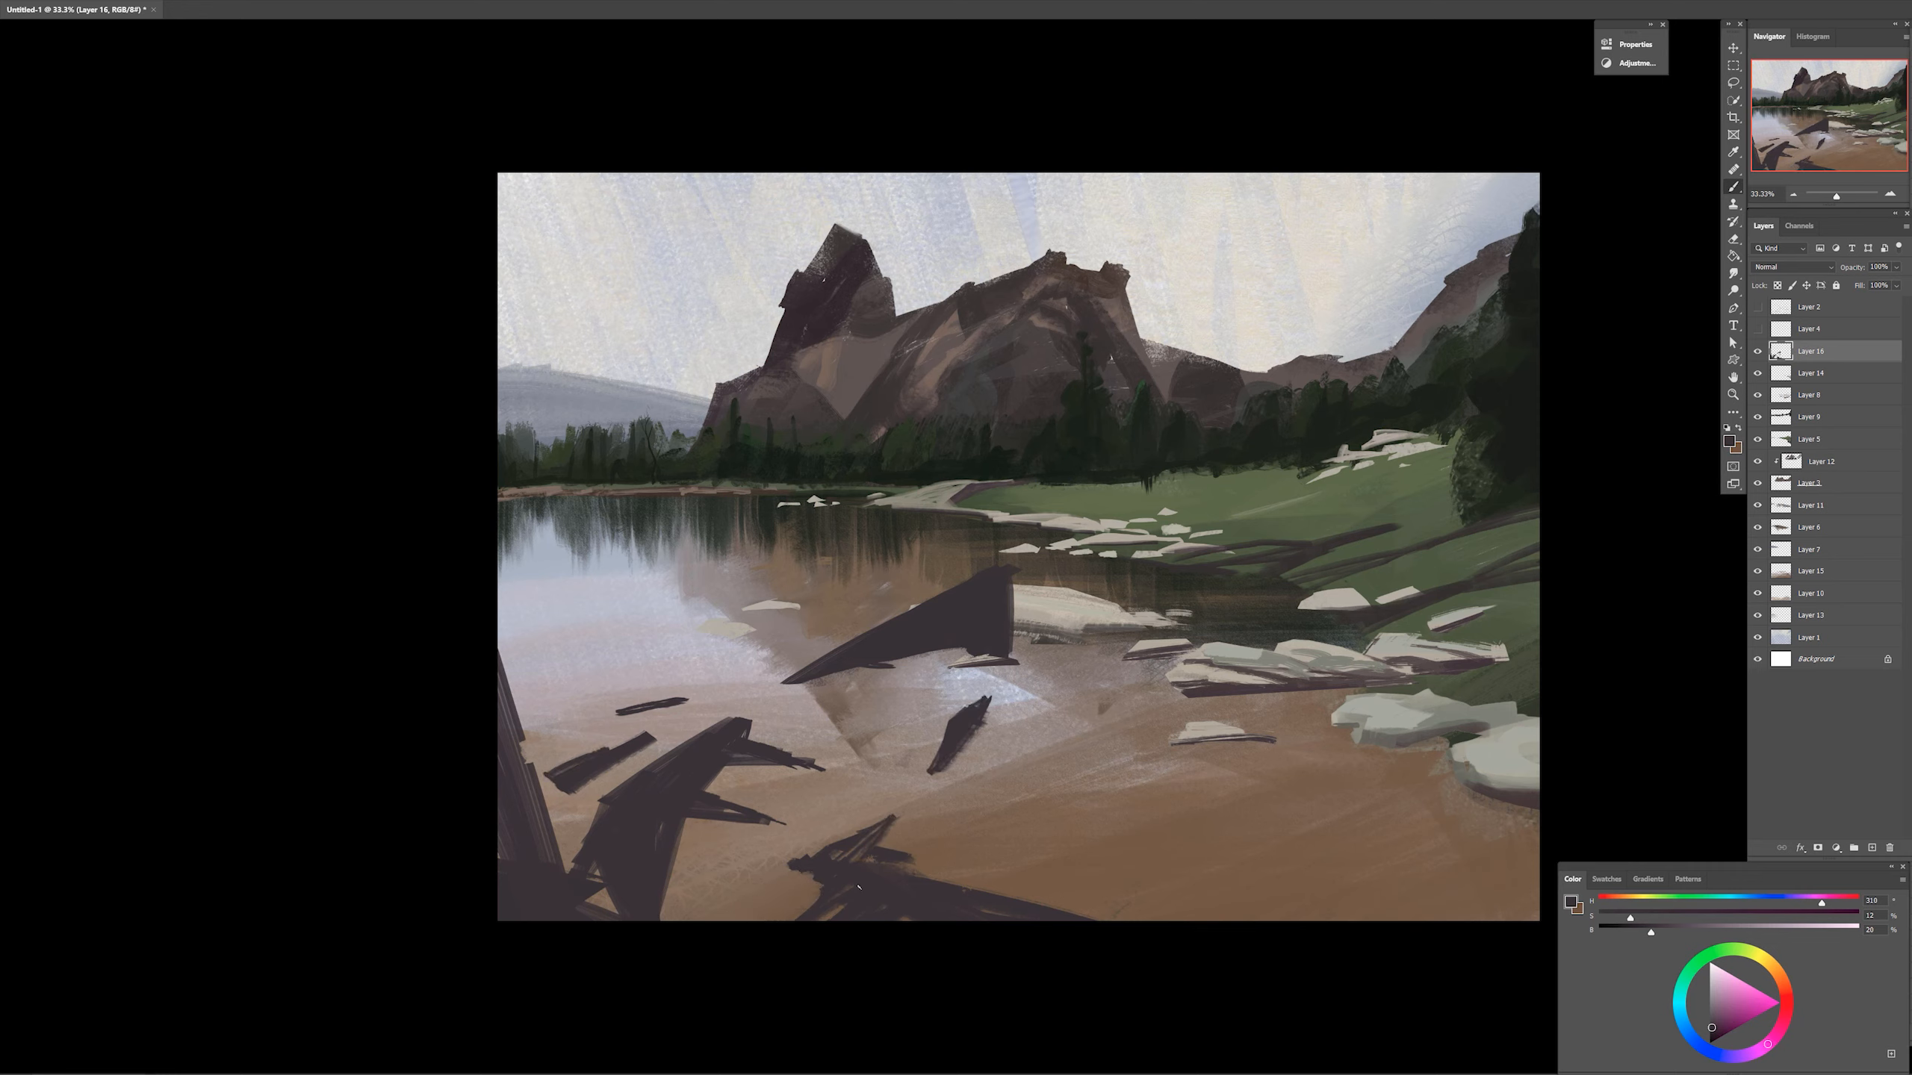
pyautogui.moveTo(940, 721); pyautogui.dragTo(843, 837)
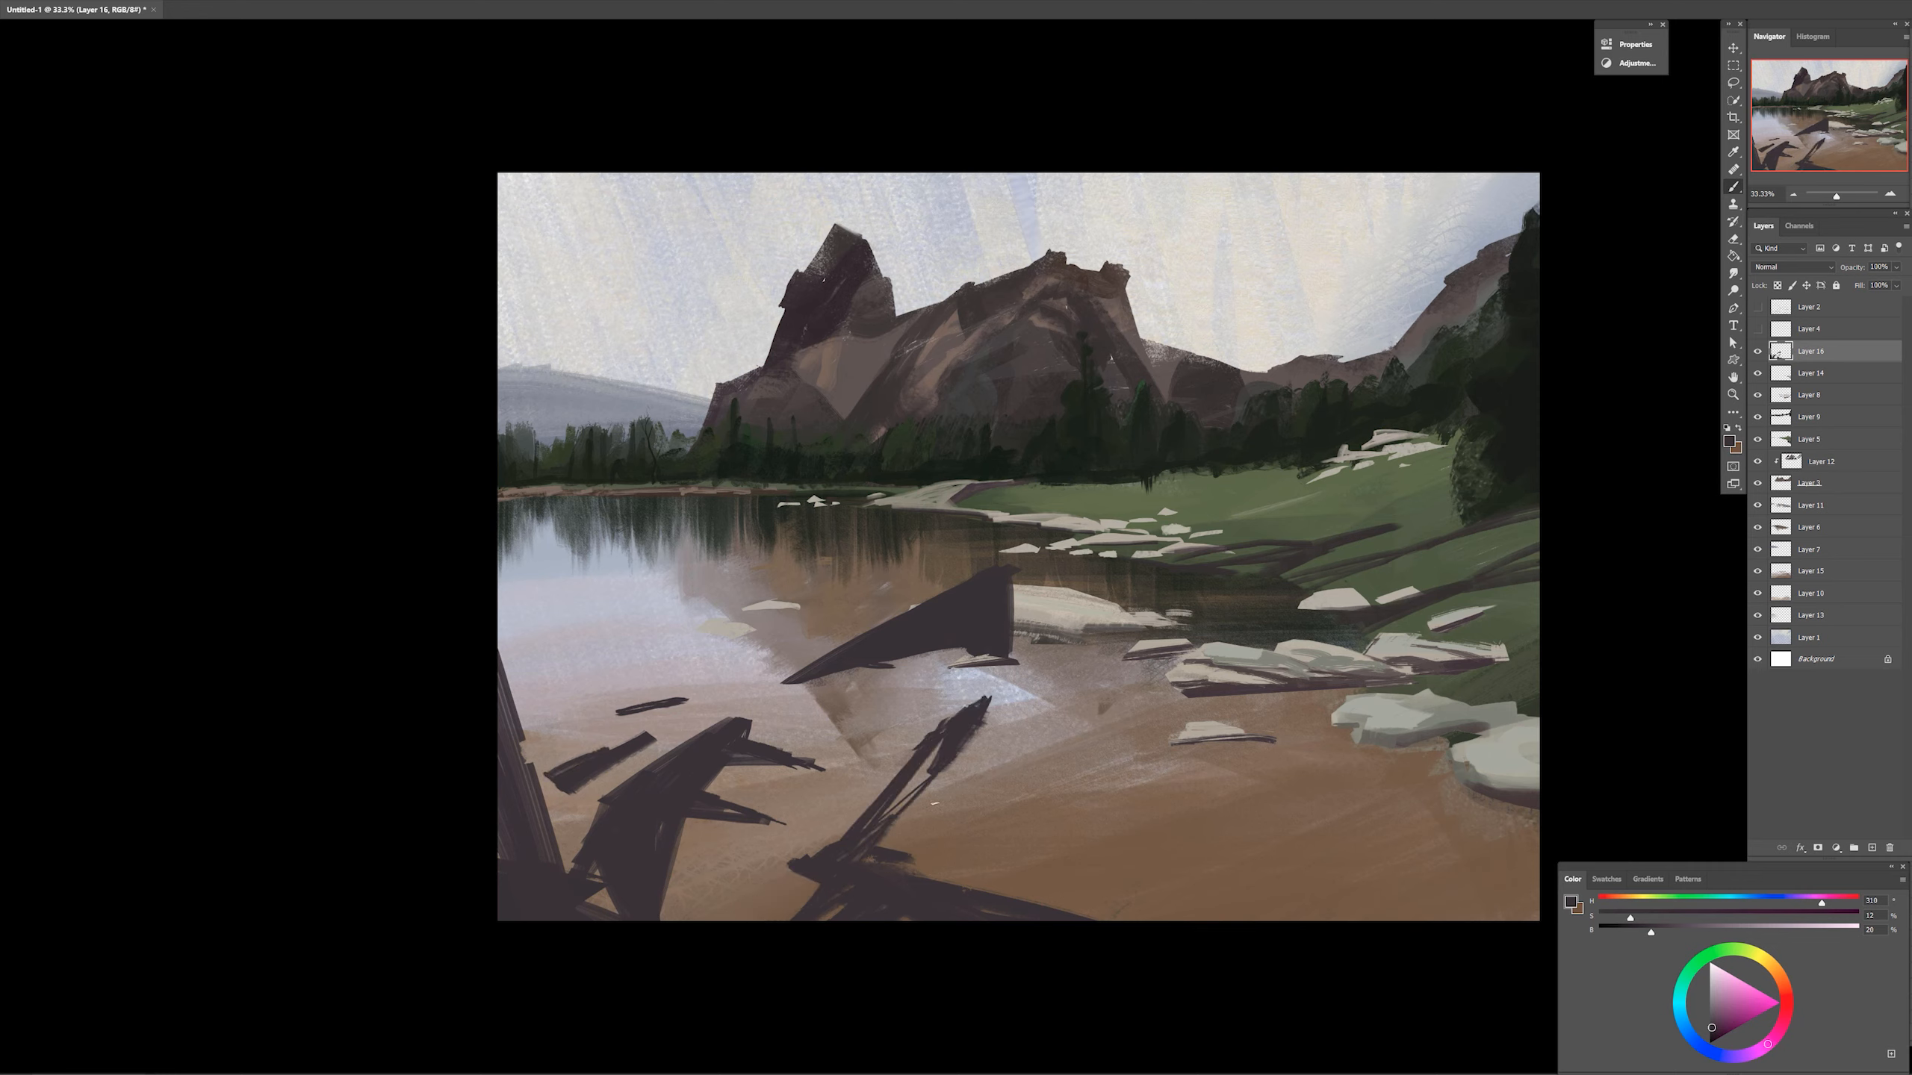
pyautogui.hotkey('ctrl', 'z')
# Erase along the upper right corner and underside of the pointed log in the lake to refine its silhouette
pyautogui.keyDown('alt'); pyautogui.click(834, 654); pyautogui.keyUp('alt')
pyautogui.press('e')
pyautogui.moveTo(1008, 563); pyautogui.dragTo(1022, 631)
pyautogui.moveTo(847, 675); pyautogui.dragTo(963, 642)
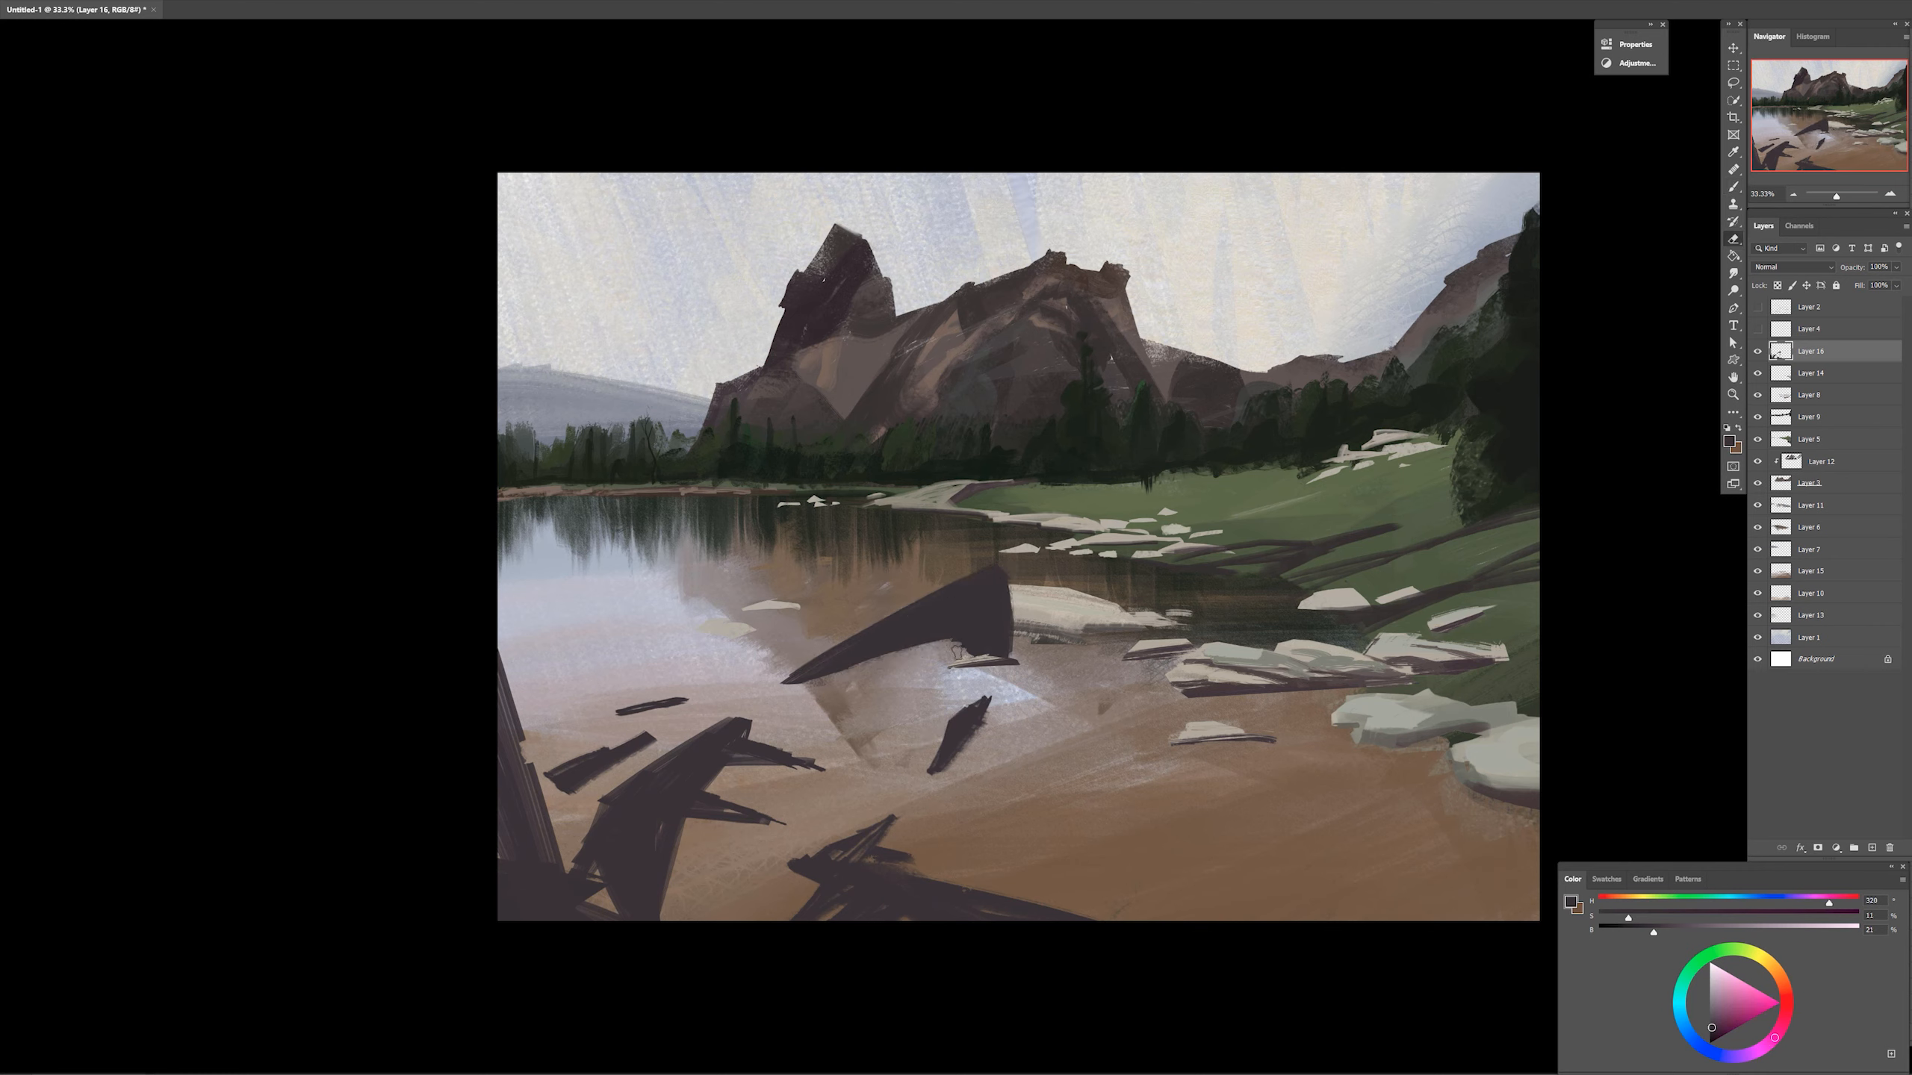
pyautogui.press('b')
pyautogui.keyDown('alt'); pyautogui.click(734, 783); pyautogui.keyUp('alt')
pyautogui.moveTo(753, 762); pyautogui.dragTo(704, 804)
pyautogui.moveTo(769, 770); pyautogui.dragTo(664, 917)
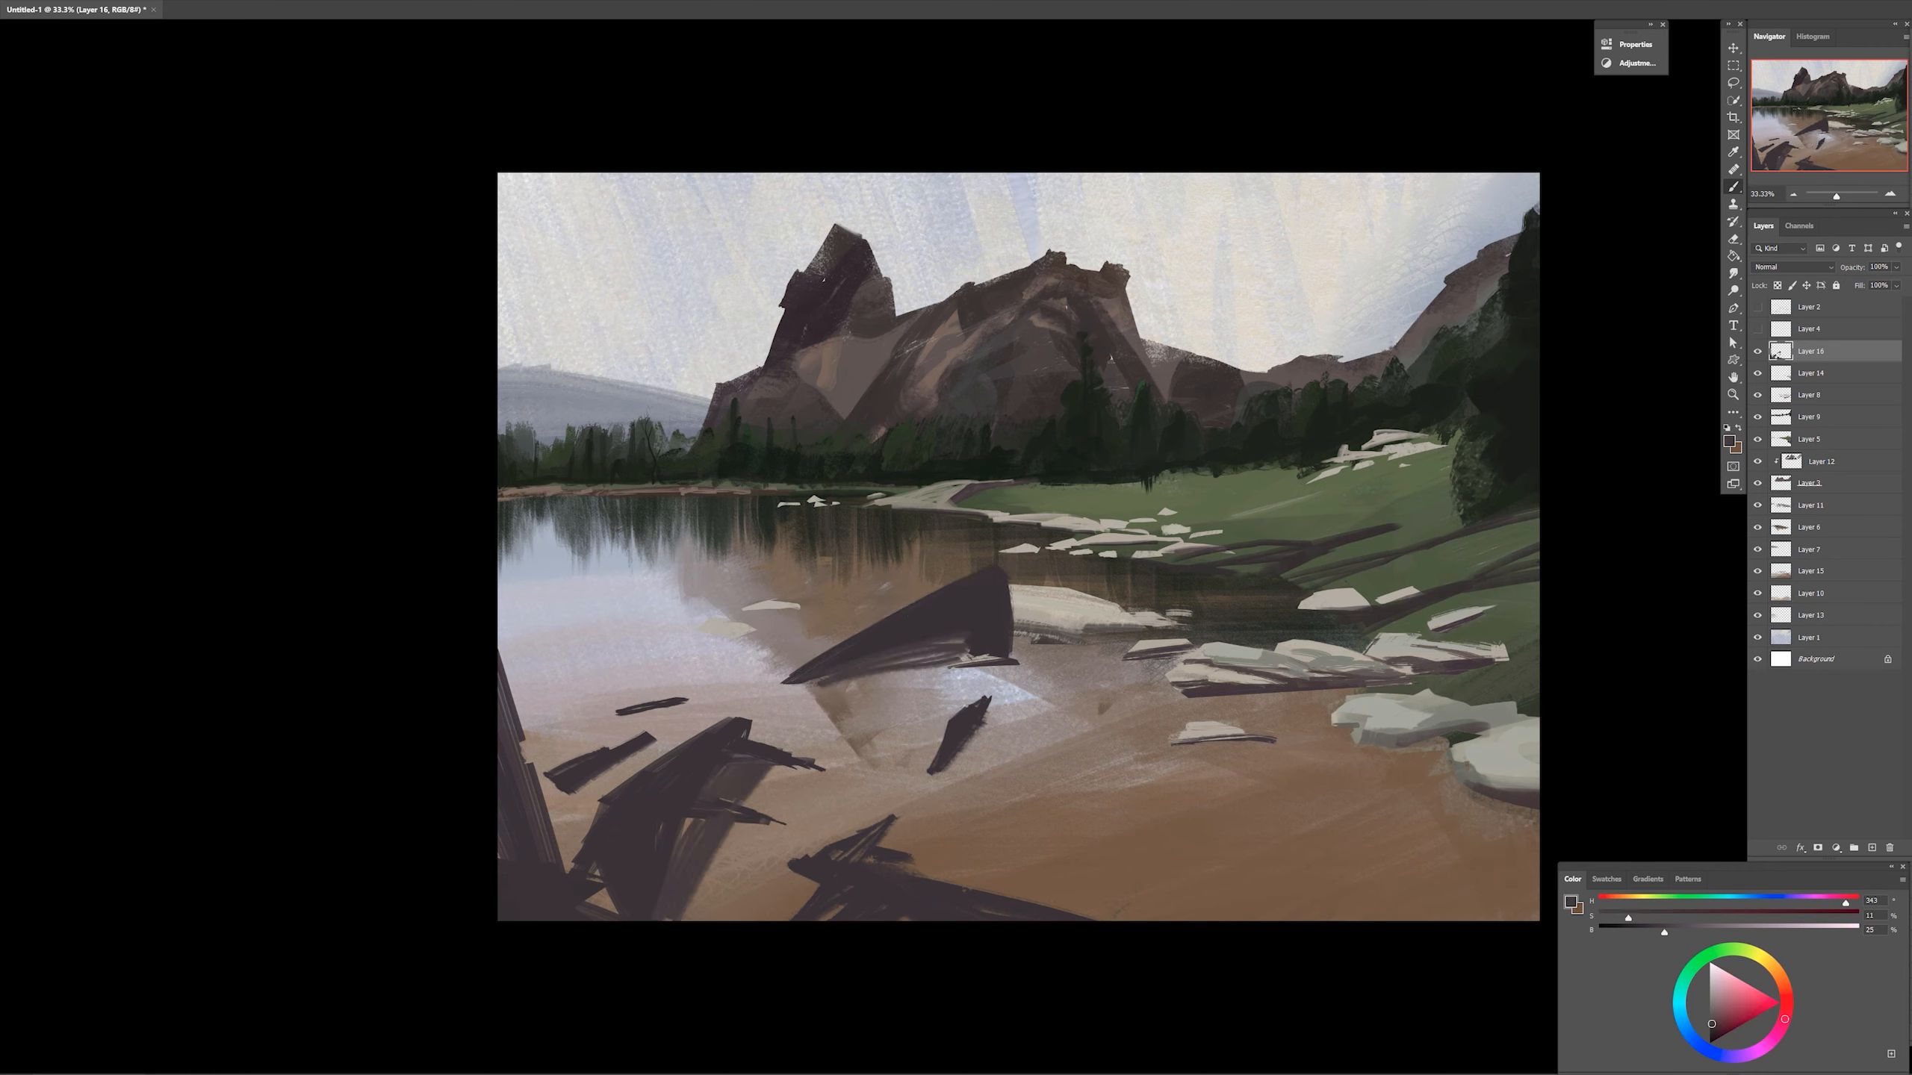
pyautogui.hotkey('ctrl', 'z')
# Add a new layer beneath the dark logs, switch brush and sample a dark brown for submerged wood
pyautogui.hotkey('alt', '[')
pyautogui.hotkey('ctrl', 'shift', 'alt', 'n')
pyautogui.rightClick(1172, 752)
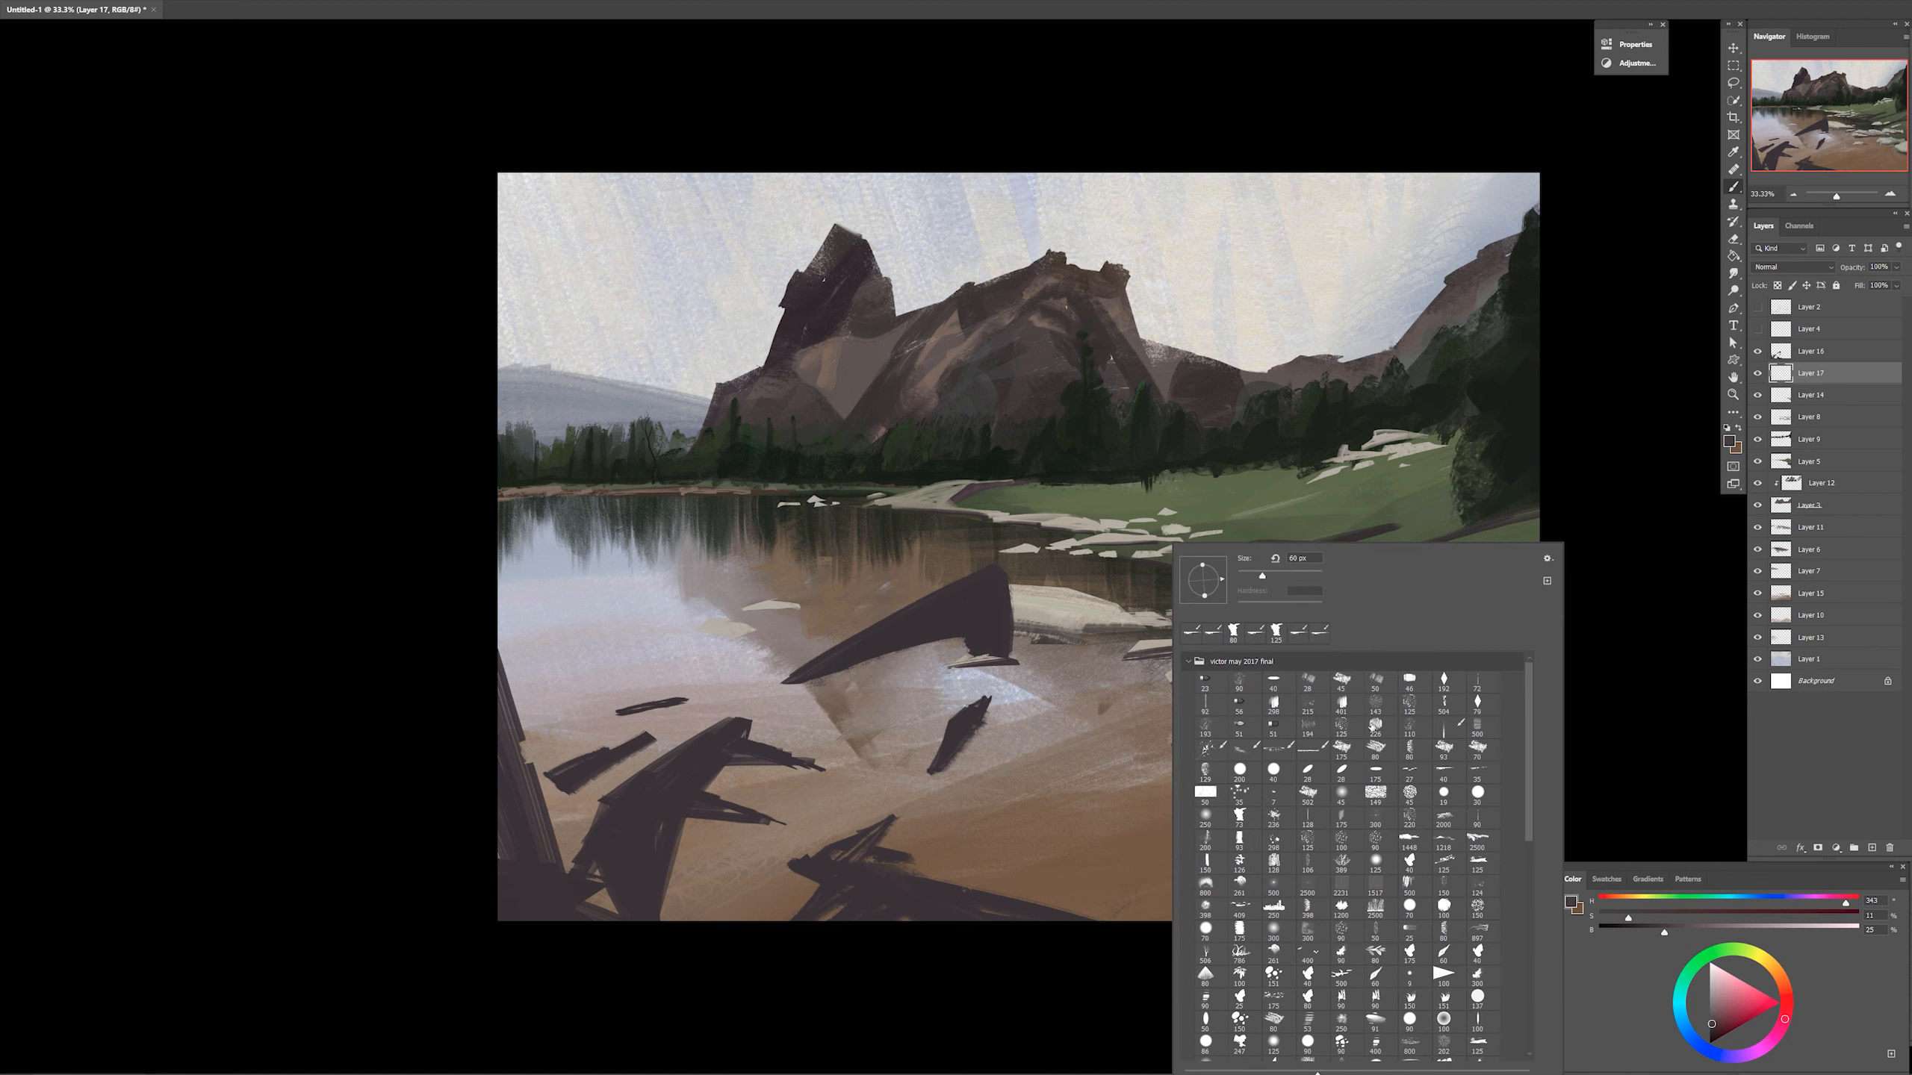
pyautogui.moveTo(986, 889)
pyautogui.mouseDown()
pyautogui.moveTo(1106, 843)
pyautogui.moveTo(1054, 902)
pyautogui.moveTo(1128, 843)
pyautogui.mouseUp()
pyautogui.hotkey('ctrl', 'z')
pyautogui.keyDown('alt'); pyautogui.click(951, 896); pyautogui.keyUp('alt')
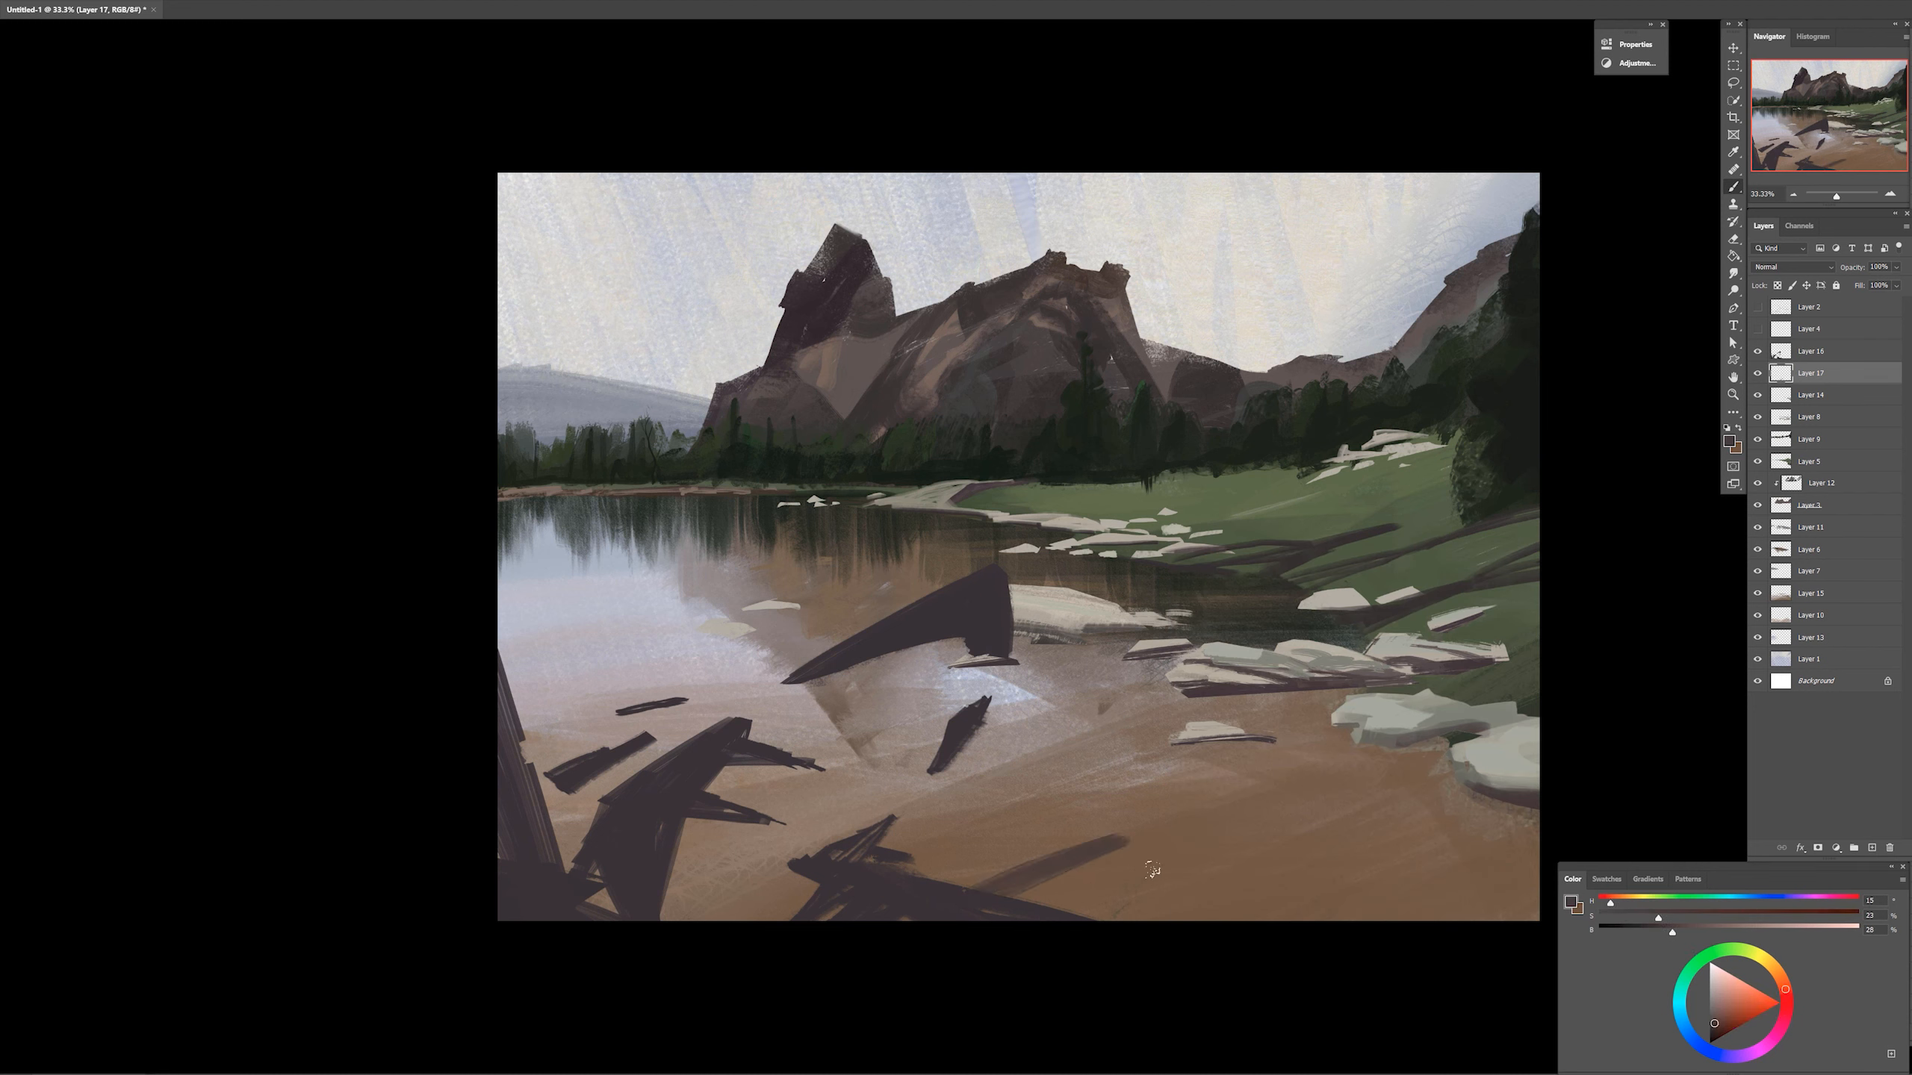
# Paint dark brown submerged logs and small wood fragments in the shallows around the lower-centre debris
pyautogui.moveTo(903, 849)
pyautogui.mouseDown()
pyautogui.moveTo(1090, 832)
pyautogui.moveTo(1183, 919)
pyautogui.mouseUp()
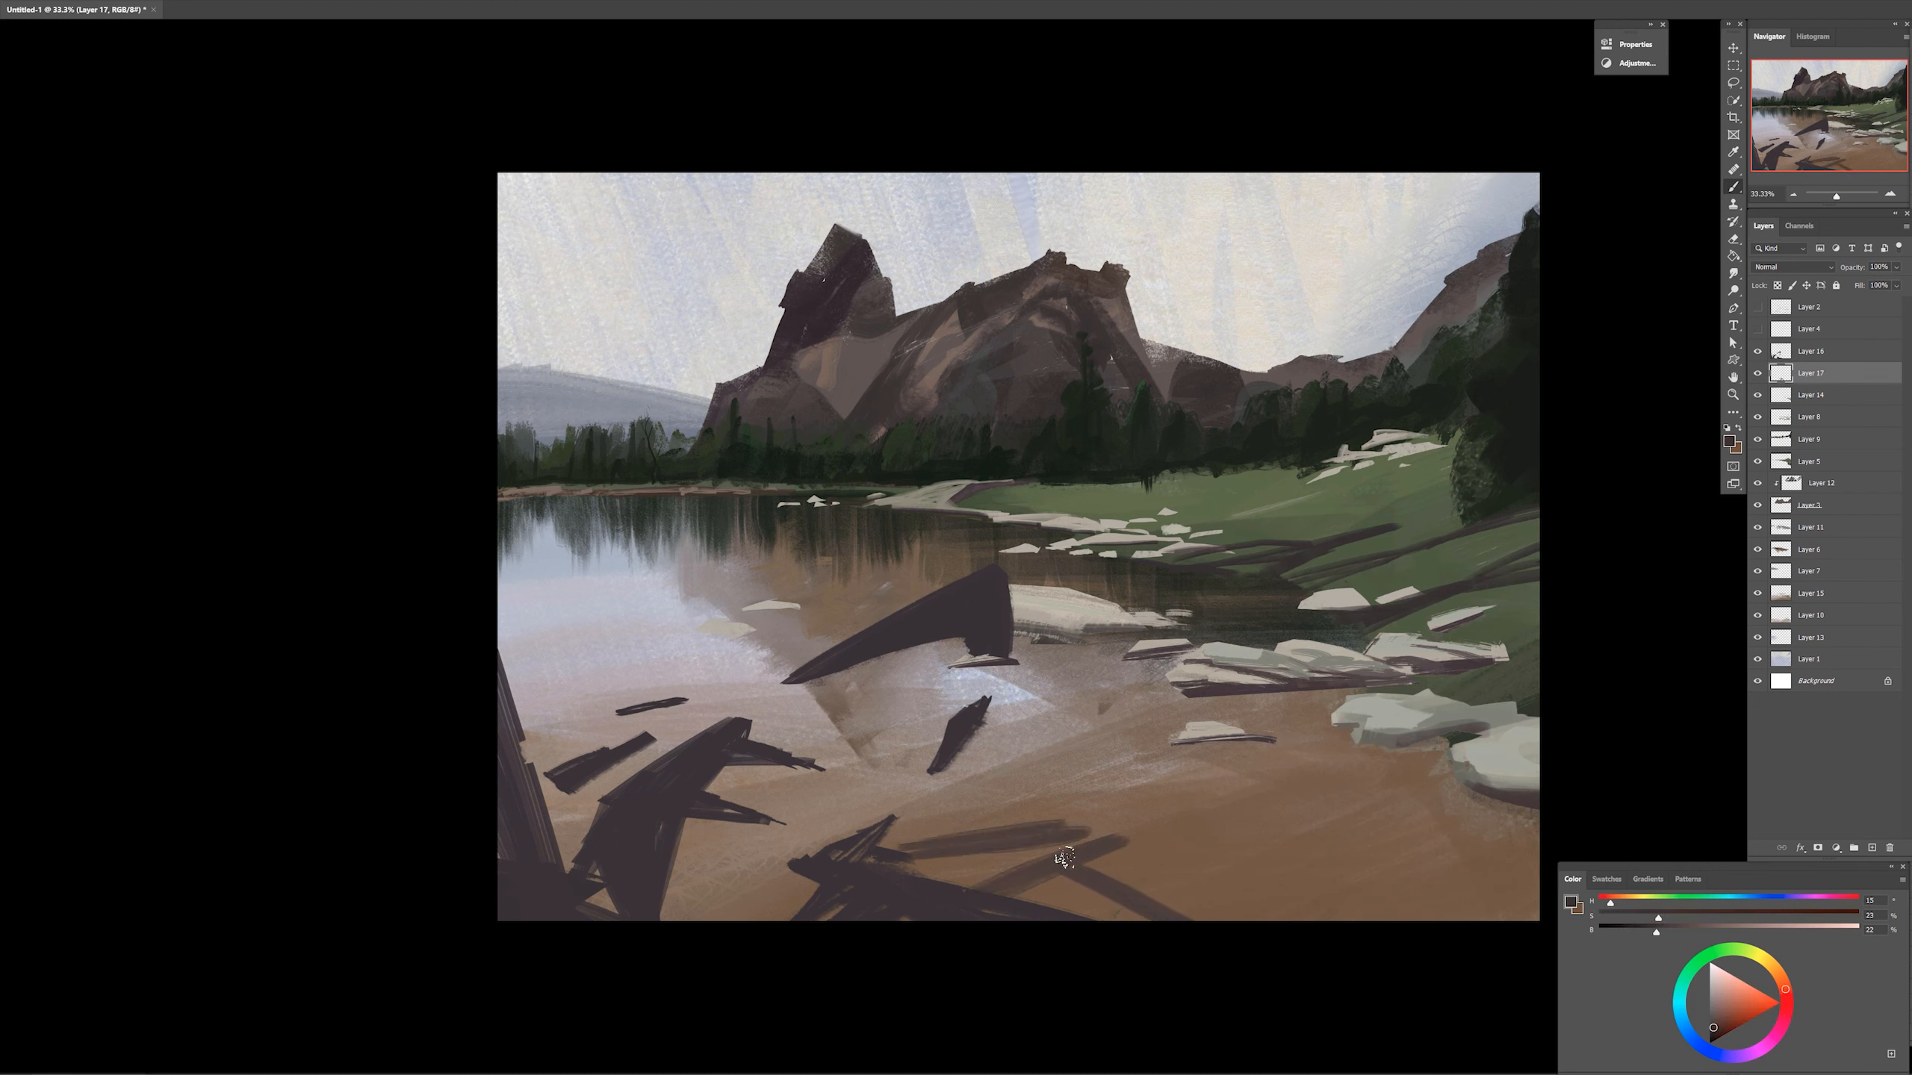
pyautogui.moveTo(1063, 866); pyautogui.dragTo(1151, 926)
pyautogui.moveTo(1000, 903); pyautogui.dragTo(1072, 837)
pyautogui.moveTo(965, 800); pyautogui.dragTo(829, 793)
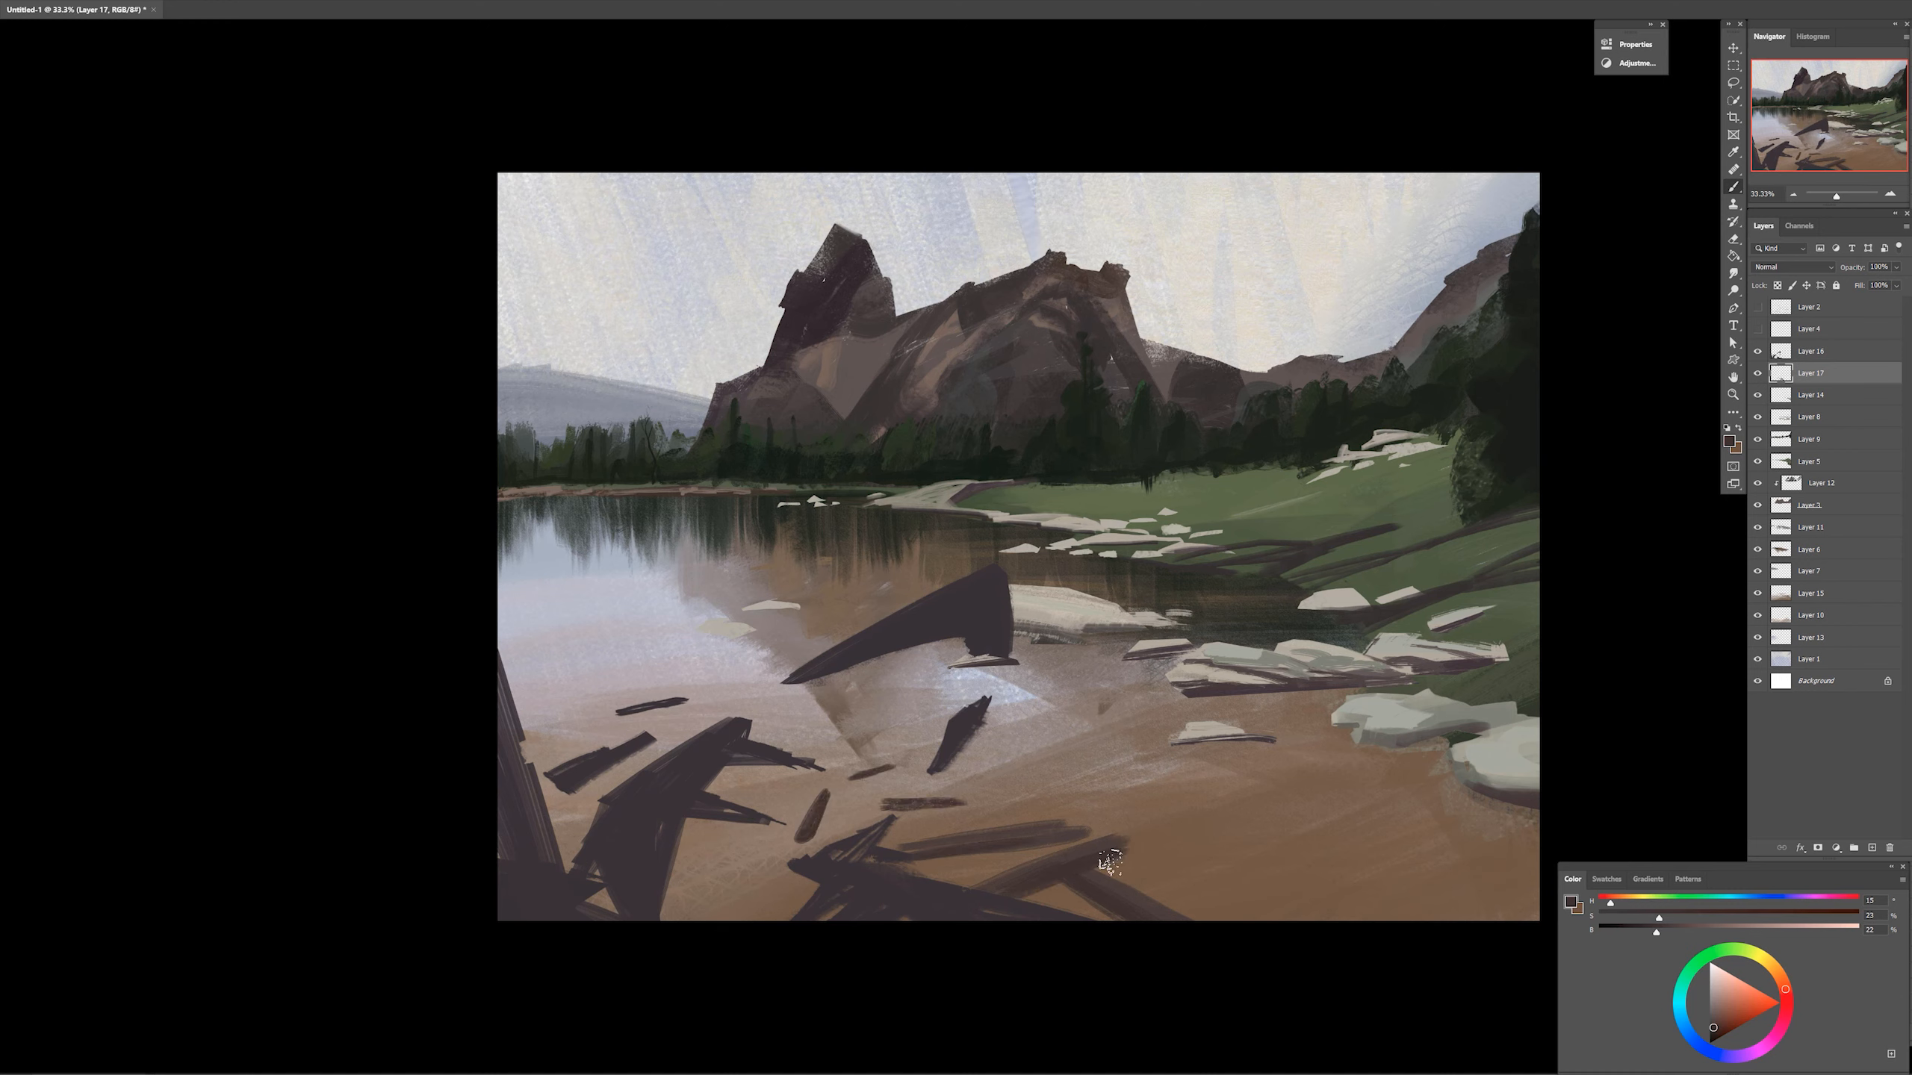
pyautogui.moveTo(1063, 920); pyautogui.dragTo(1120, 886)
# Add a new layer clipped to Layer 16, choose another brush and set a muted grey-brown colour
pyautogui.click(1821, 351)
pyautogui.hotkey('ctrl', 'shift', 'alt', 'n')
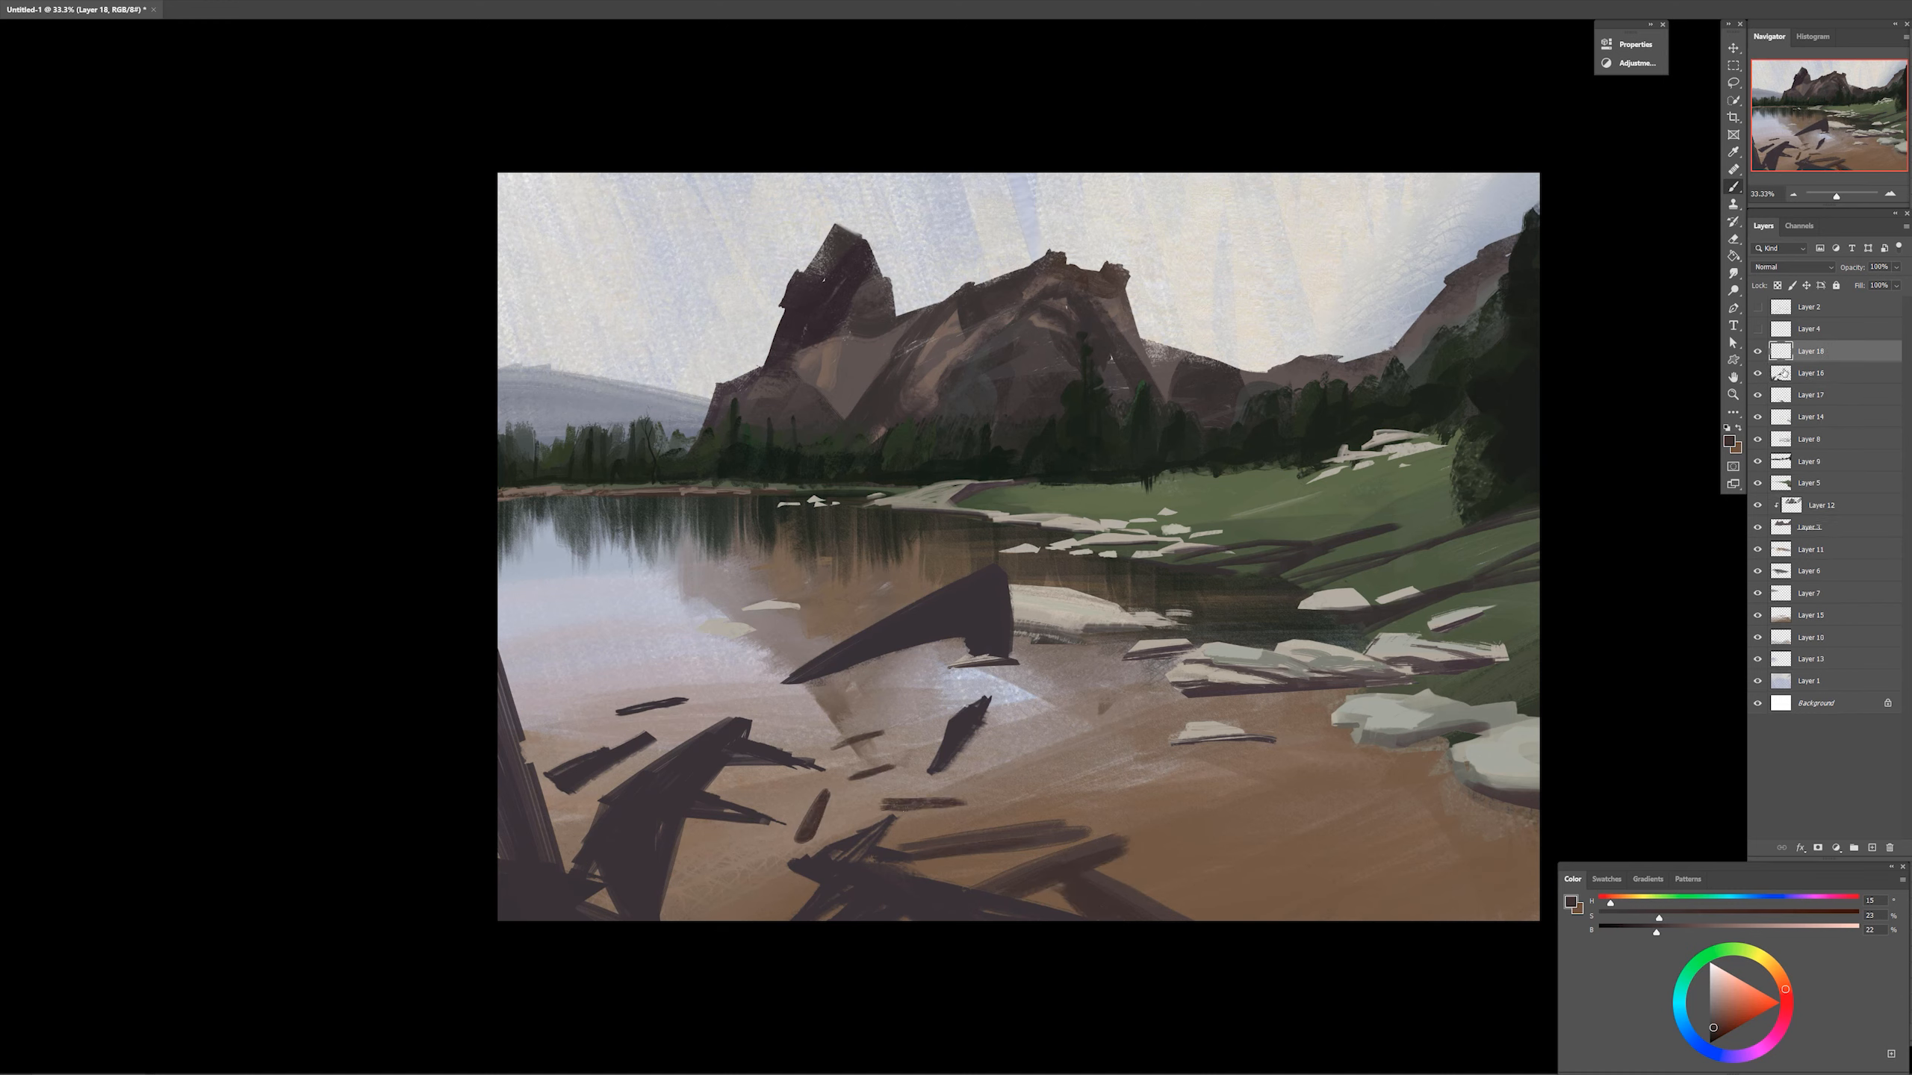
pyautogui.hotkey('ctrl', 'alt', 'g')
pyautogui.rightClick(1114, 541)
pyautogui.doubleClick(1258, 747)
pyautogui.click(1618, 914)
pyautogui.click(1617, 899)
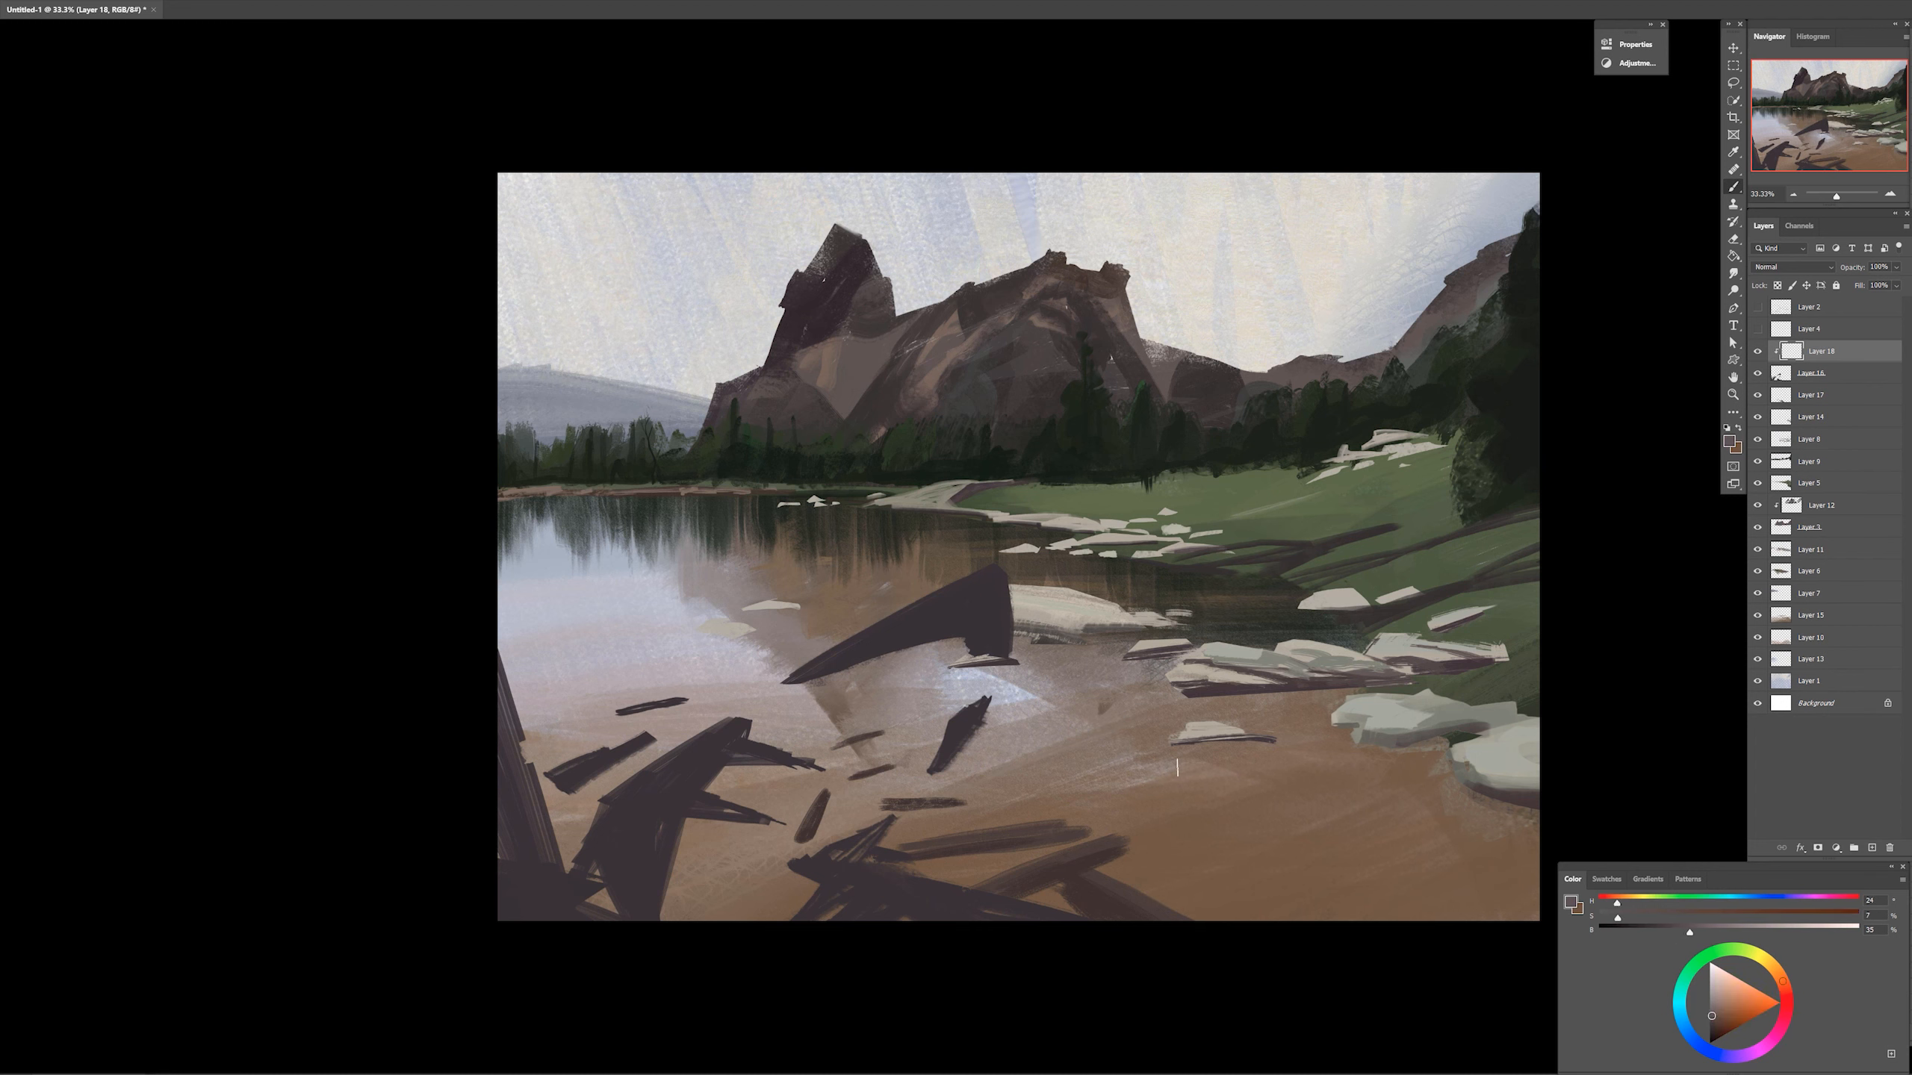
# Paint lighter grey-brown planes along the top and right edges of the pointed log and pick another brush
pyautogui.moveTo(790, 681)
pyautogui.mouseDown()
pyautogui.moveTo(980, 572)
pyautogui.moveTo(1008, 655)
pyautogui.mouseUp()
pyautogui.rightClick(1605, 829)
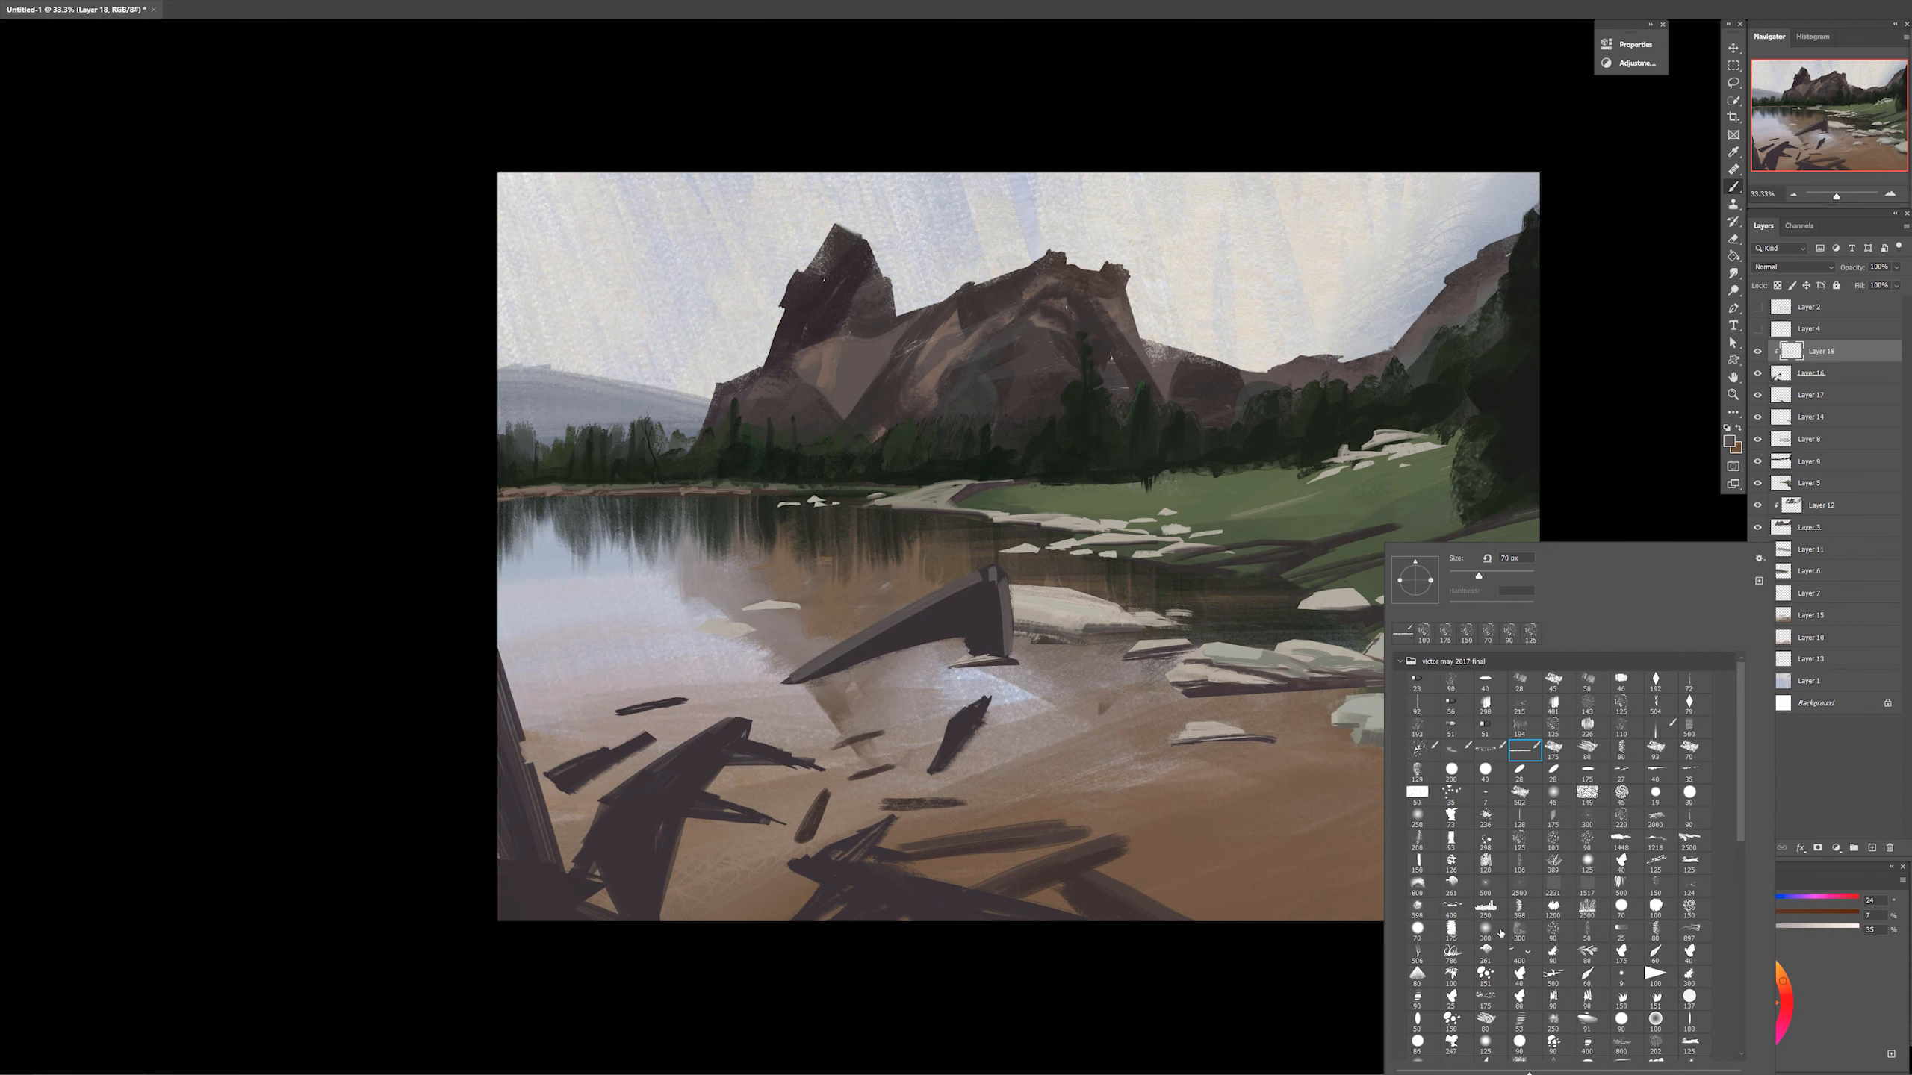
pyautogui.doubleClick(1417, 751)
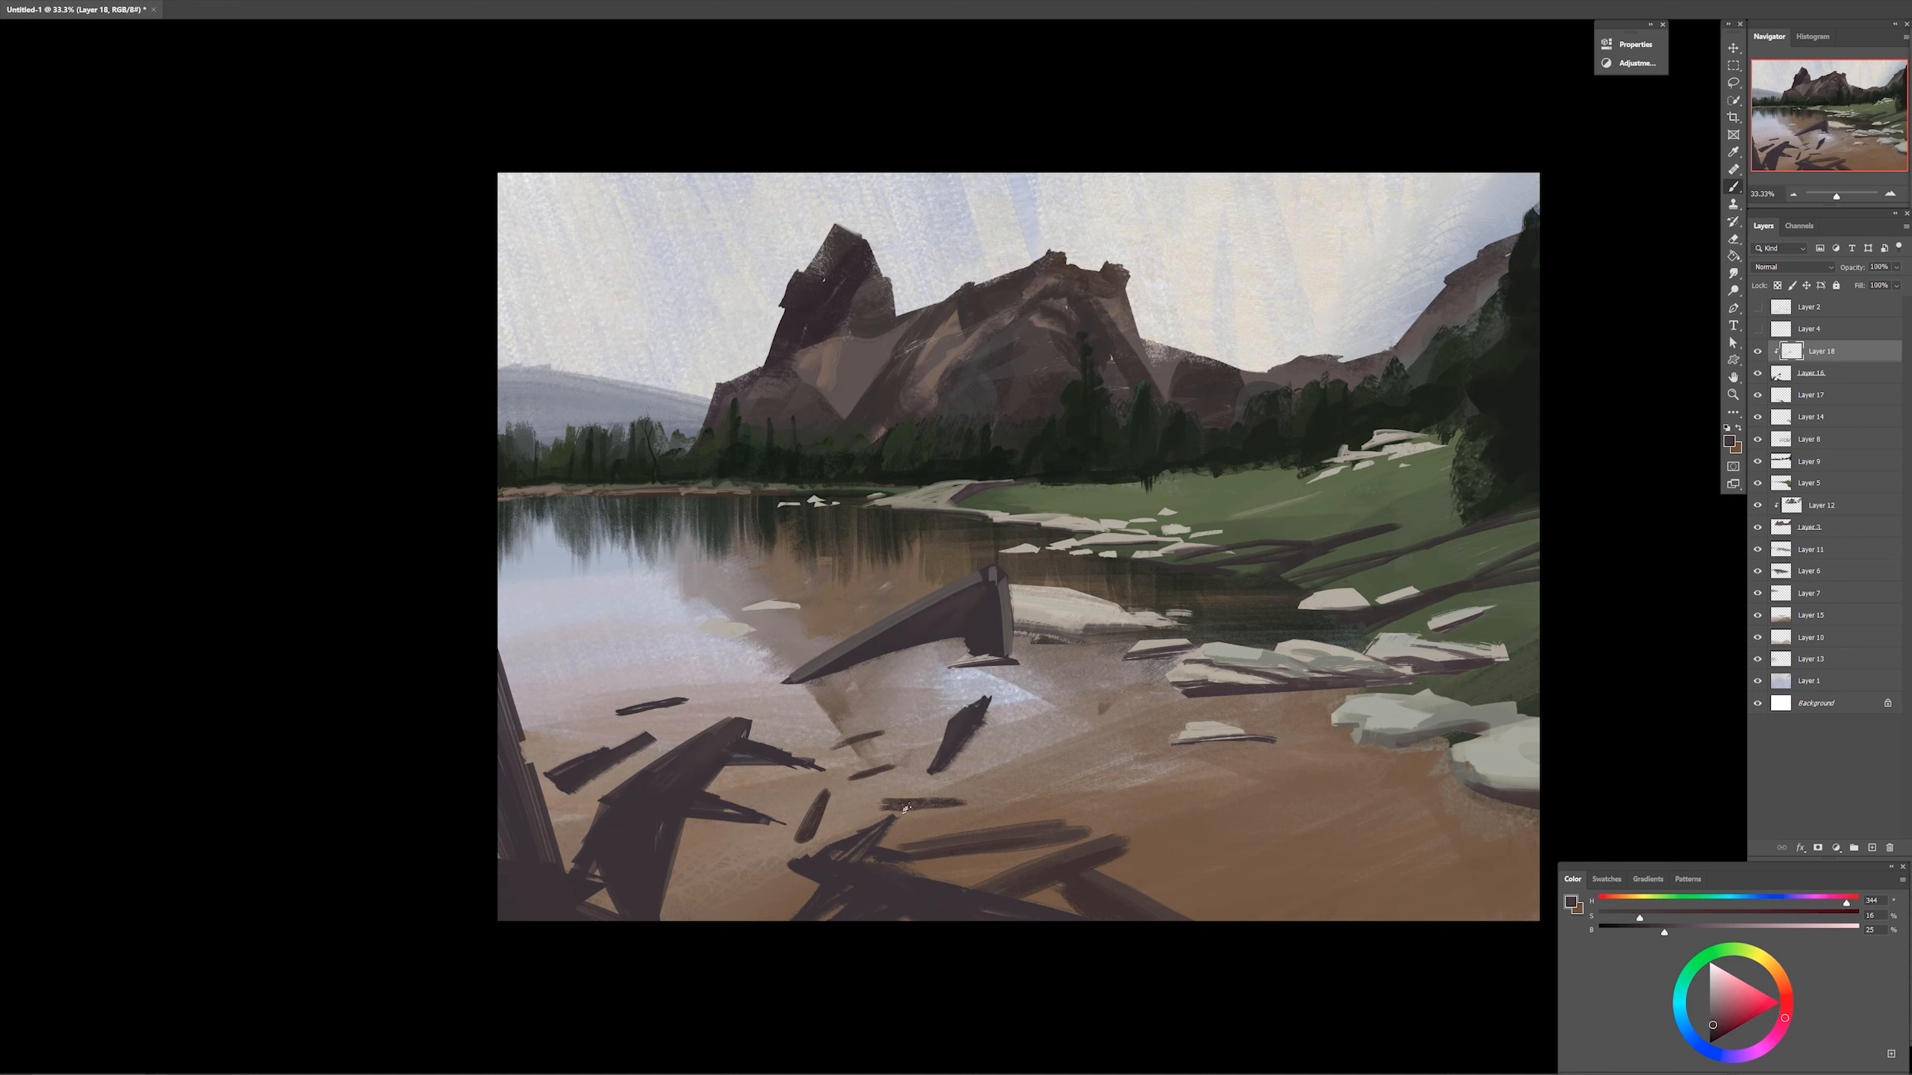
pyautogui.rightClick(1449, 828)
pyautogui.doubleClick(1725, 704)
pyautogui.click(1635, 932)
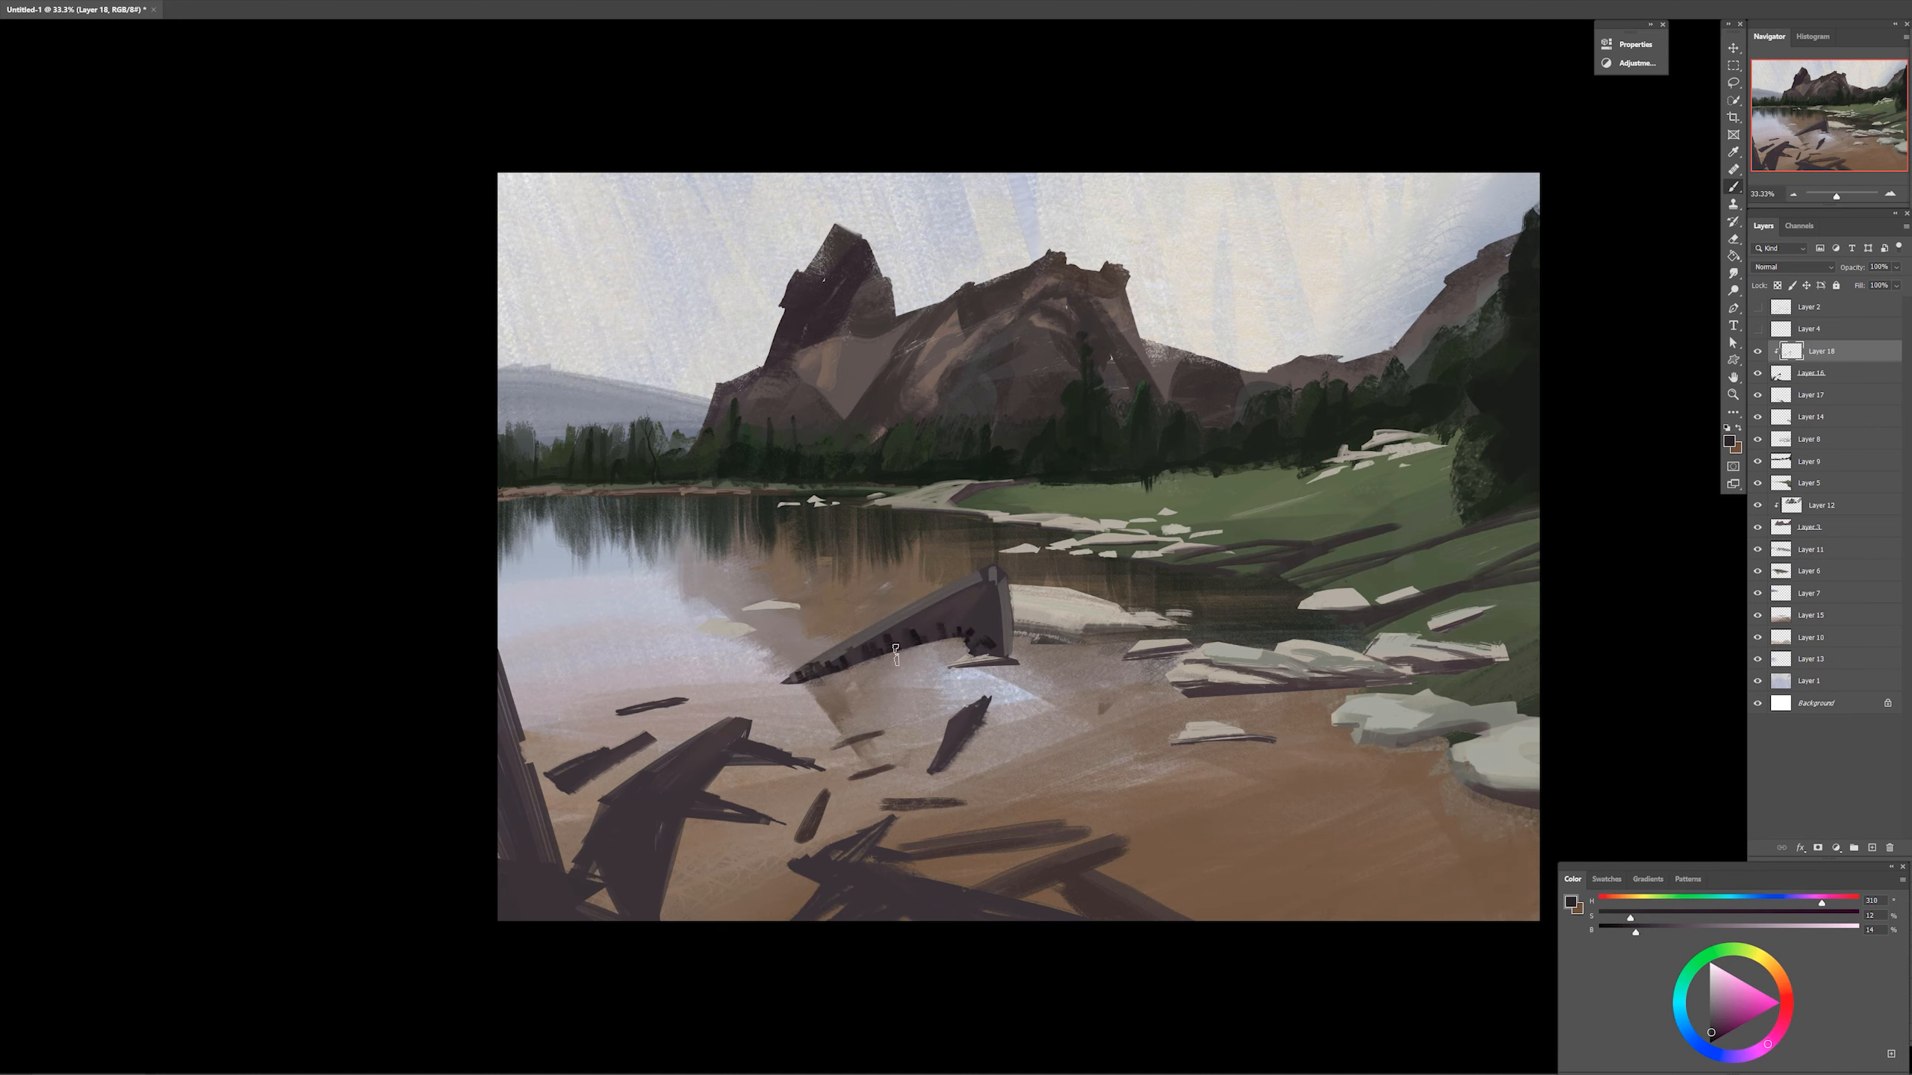
# Switch brush, set a very dark brown and shade the base of the lower left stump and the lower-centre debris
pyautogui.rightClick(1057, 719)
pyautogui.doubleClick(1202, 755)
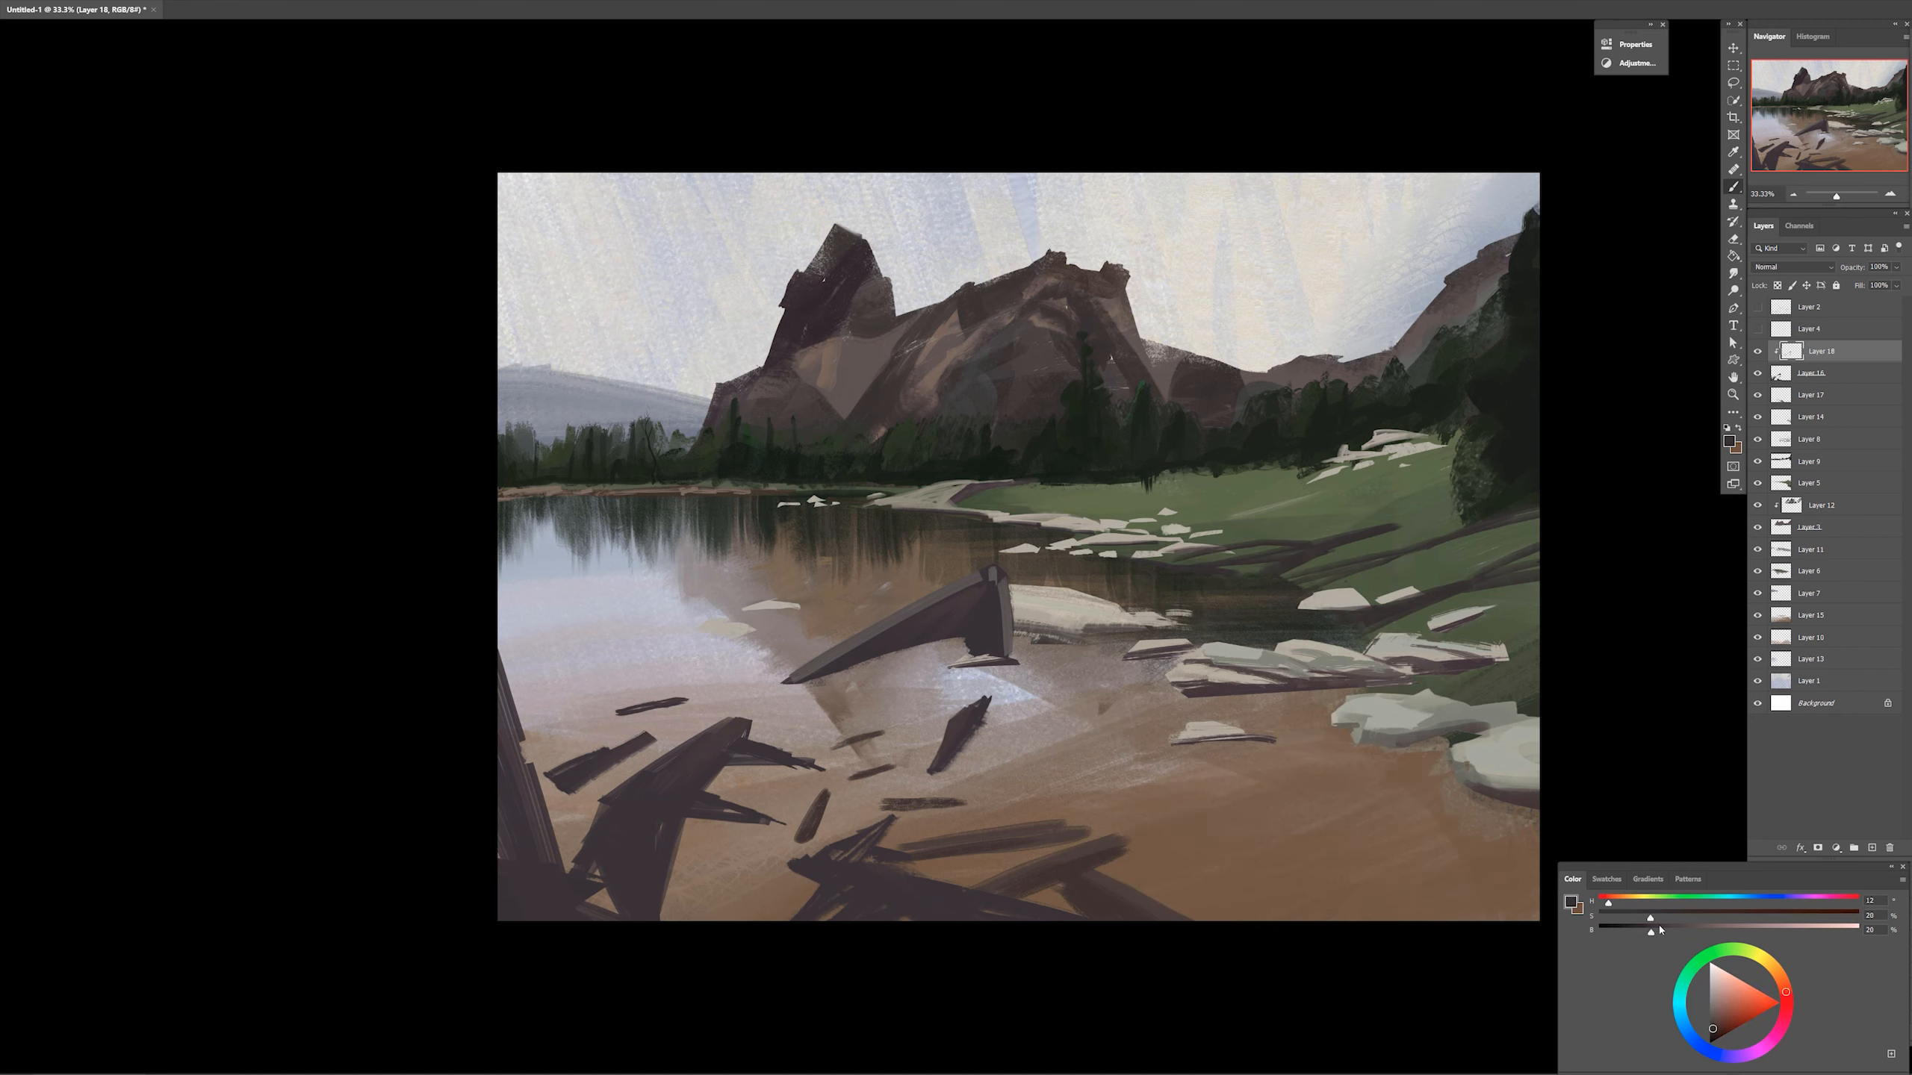
pyautogui.click(555, 902)
pyautogui.hotkey('ctrl', 'z')
pyautogui.click(1625, 932)
pyautogui.moveTo(512, 885); pyautogui.dragTo(643, 915)
pyautogui.moveTo(877, 904)
pyautogui.mouseDown()
pyautogui.moveTo(843, 915)
pyautogui.moveTo(934, 916)
pyautogui.mouseUp()
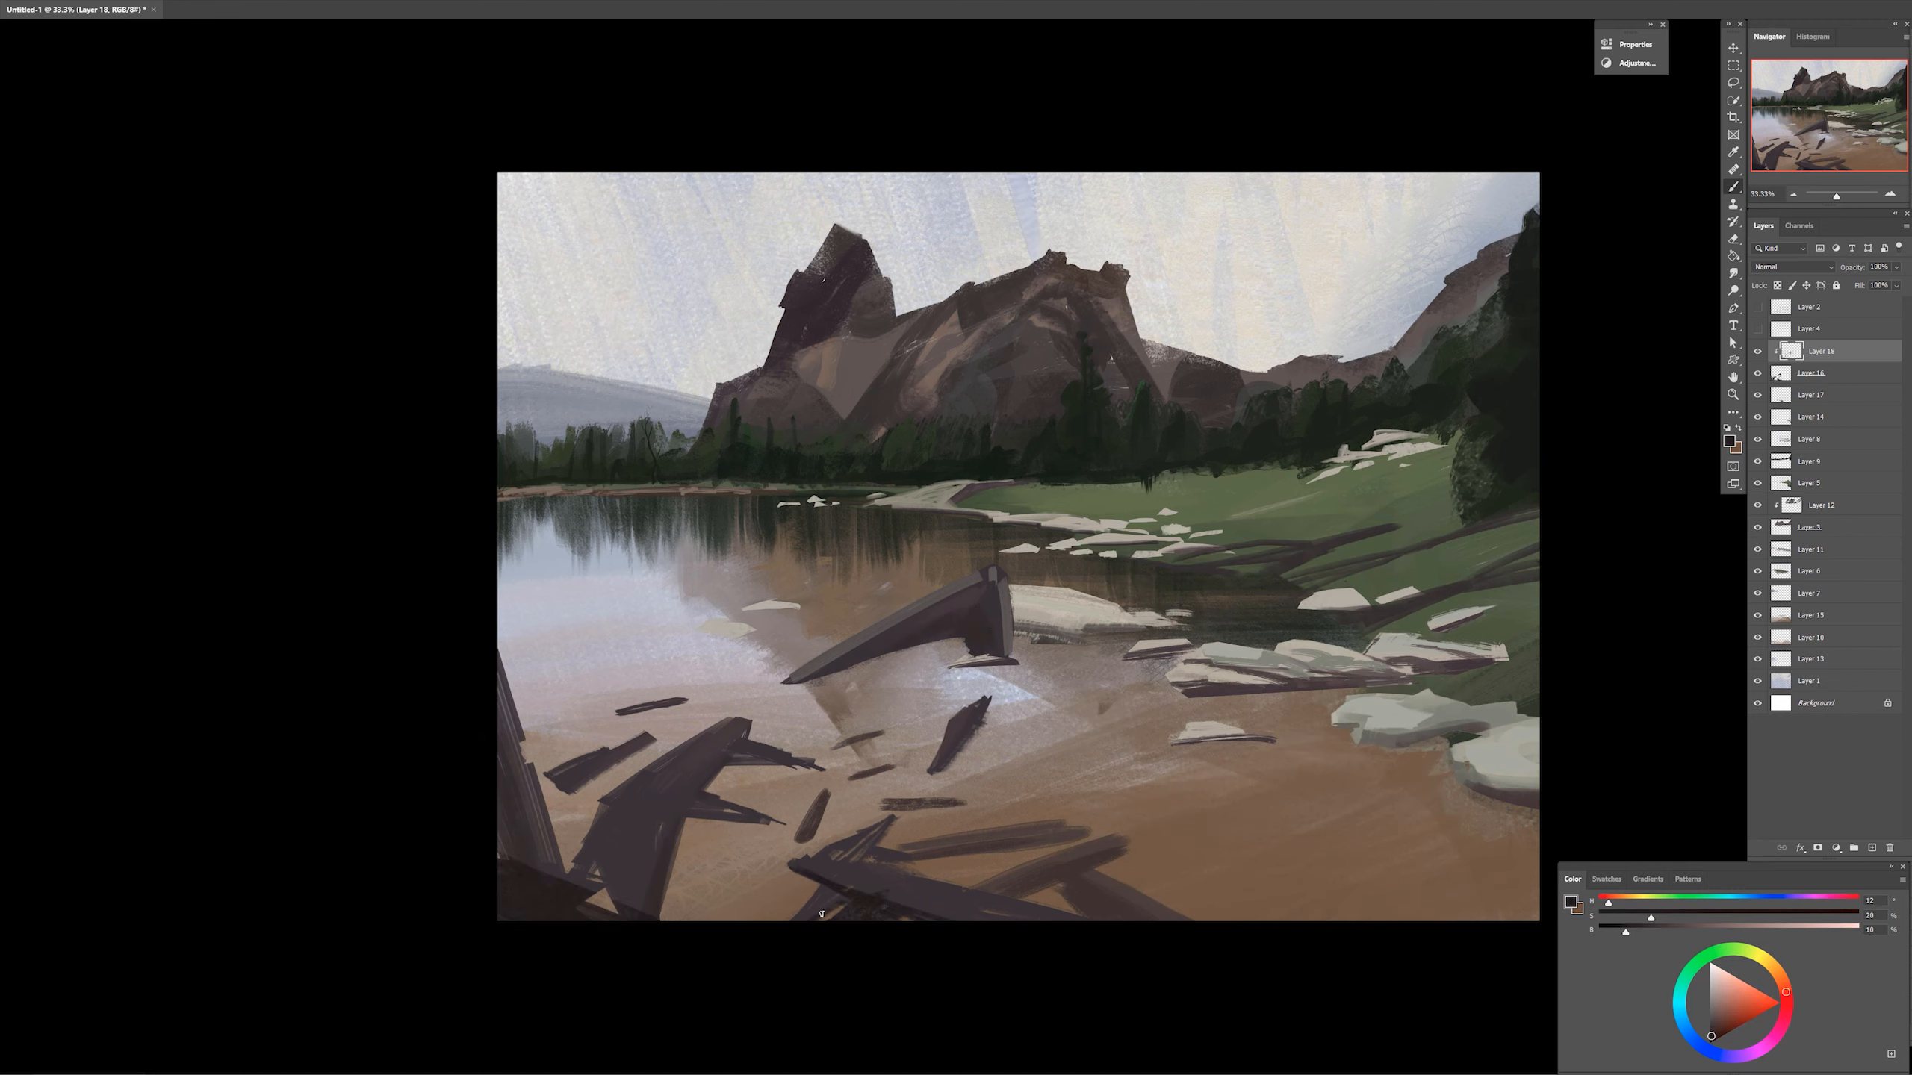
# Paint a sampled purple-grey plane along the lower-centre log and darken the brush colour to 14% brightness
pyautogui.keyDown('alt'); pyautogui.click(828, 907); pyautogui.keyUp('alt')
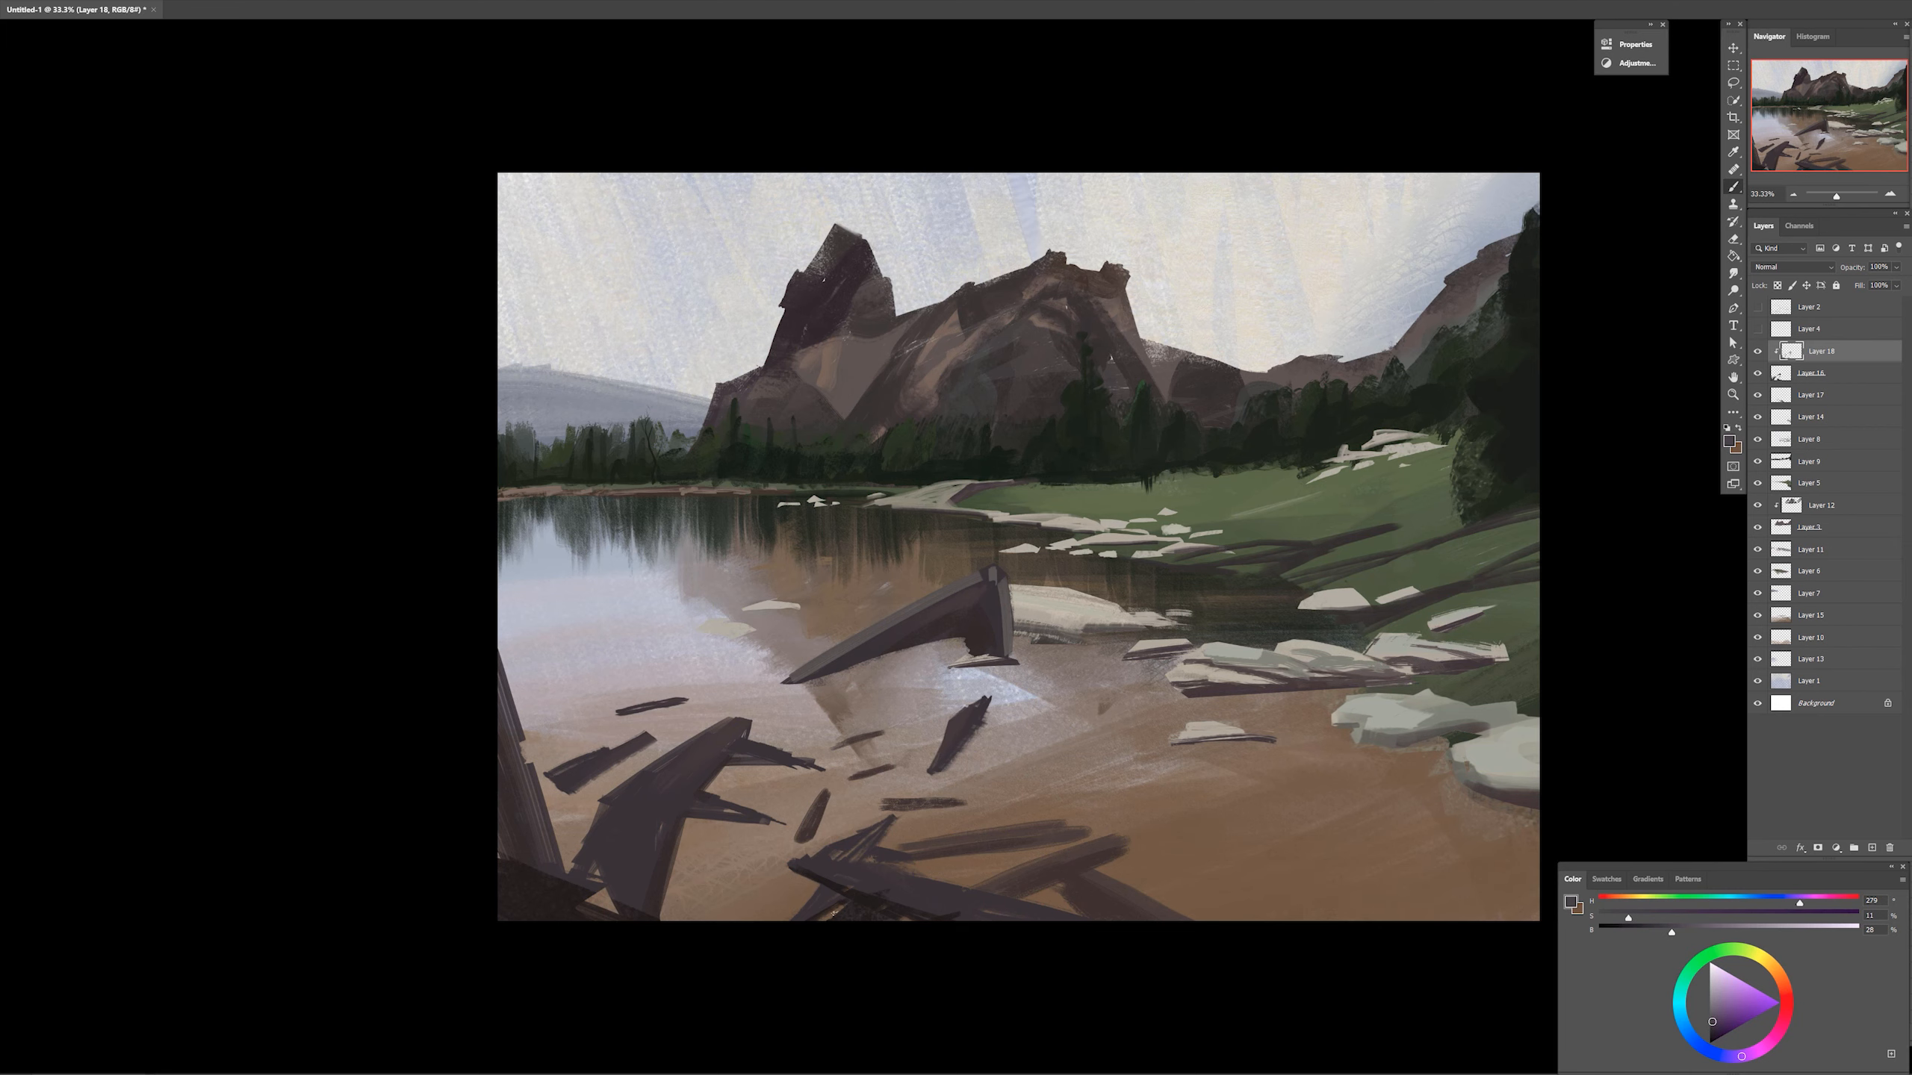
pyautogui.moveTo(821, 870); pyautogui.dragTo(1027, 917)
pyautogui.click(1635, 932)
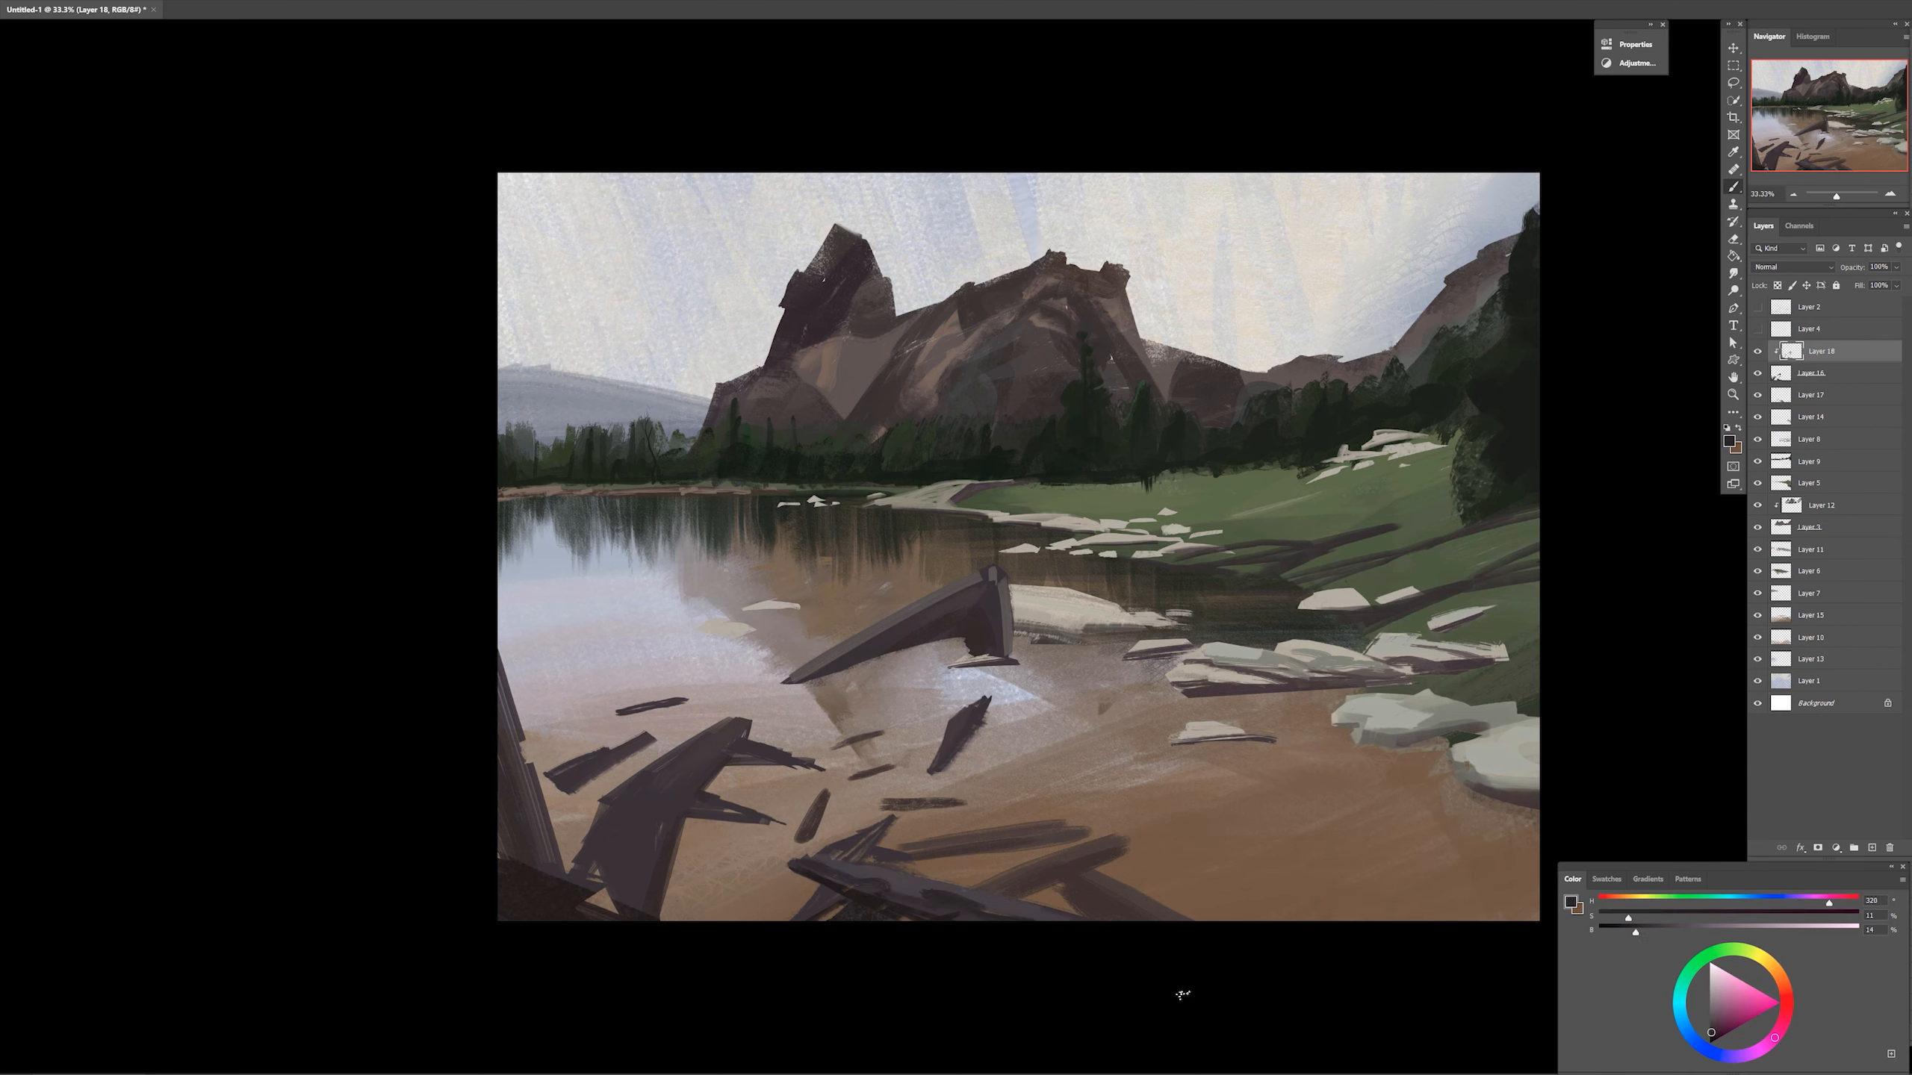
# Paint sampled grey planes along the lower left stump's top edges with another brush and set a very dark brown at 10% brightness
pyautogui.keyDown('alt'); pyautogui.click(813, 667); pyautogui.keyUp('alt')
pyautogui.rightClick(811, 670)
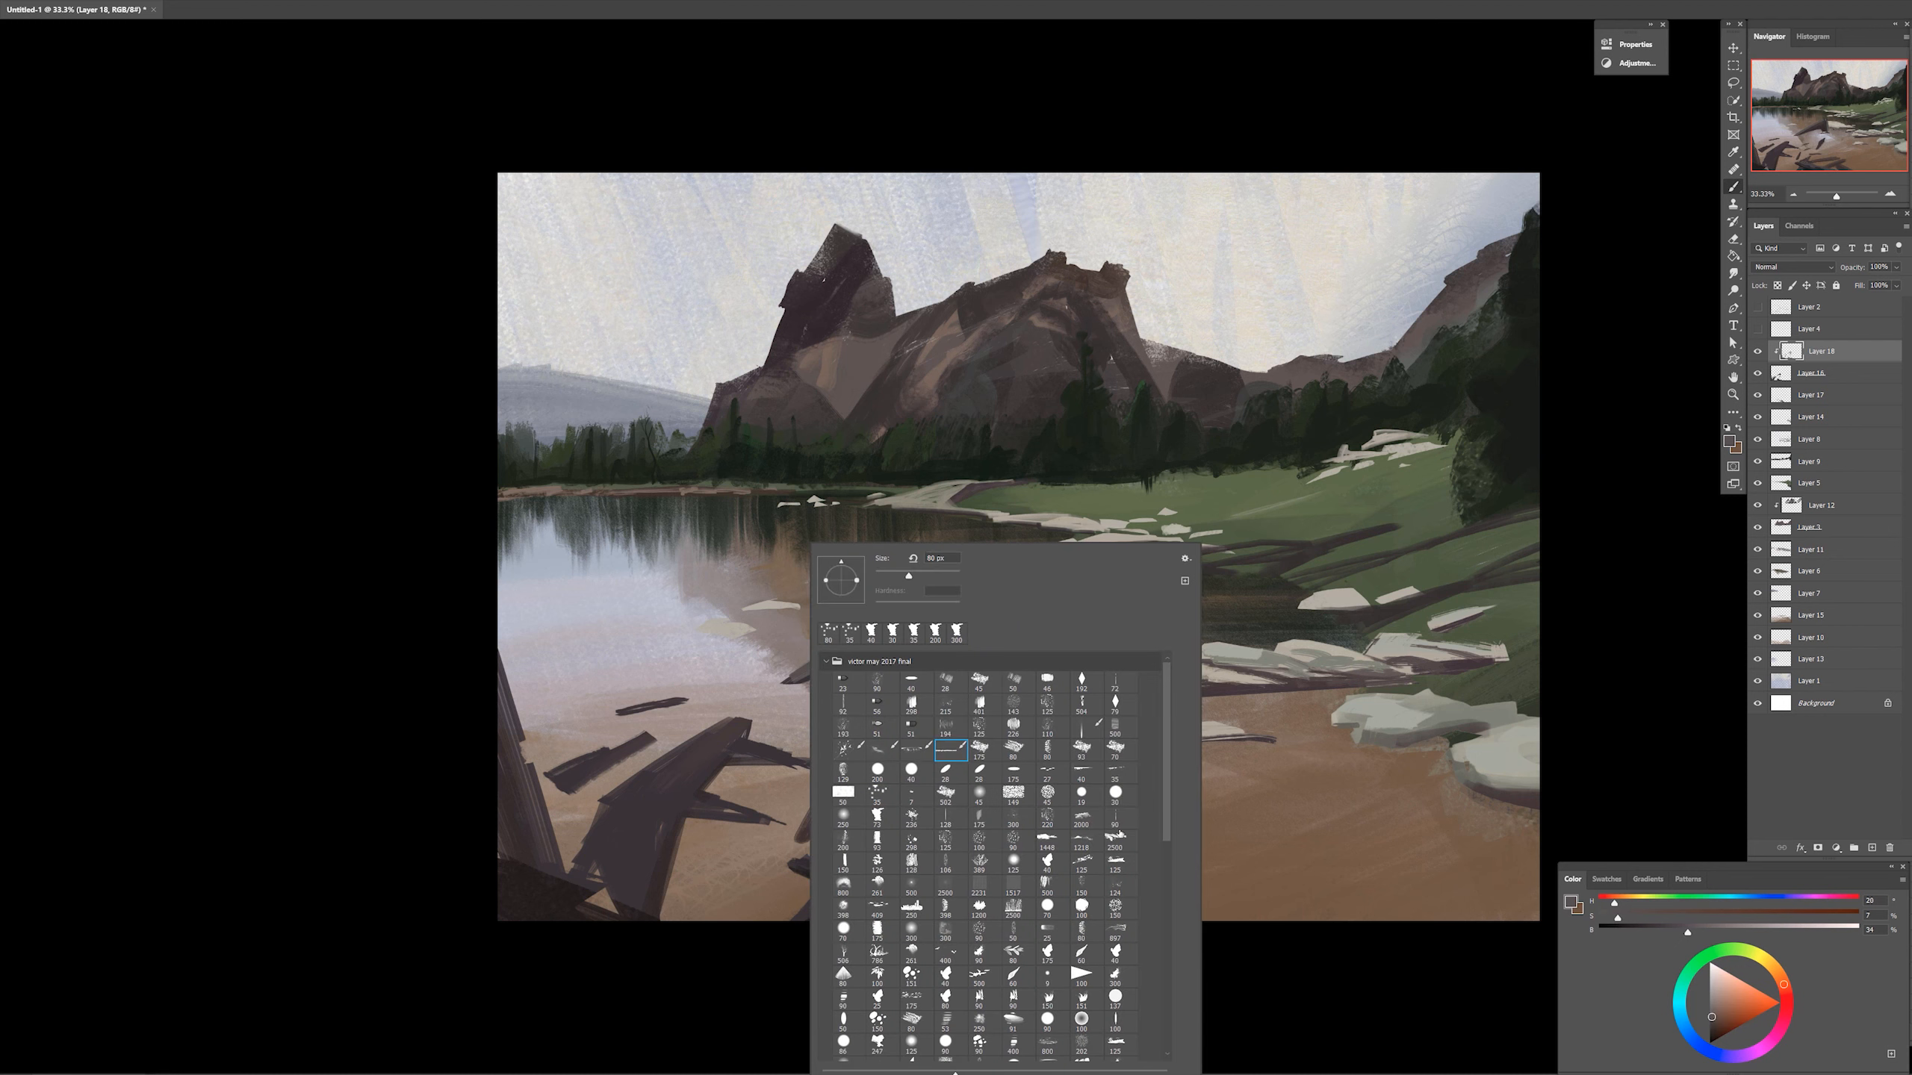
pyautogui.click(1120, 823)
pyautogui.moveTo(738, 721); pyautogui.dragTo(619, 808)
pyautogui.moveTo(606, 810); pyautogui.dragTo(581, 861)
pyautogui.moveTo(685, 785); pyautogui.dragTo(751, 813)
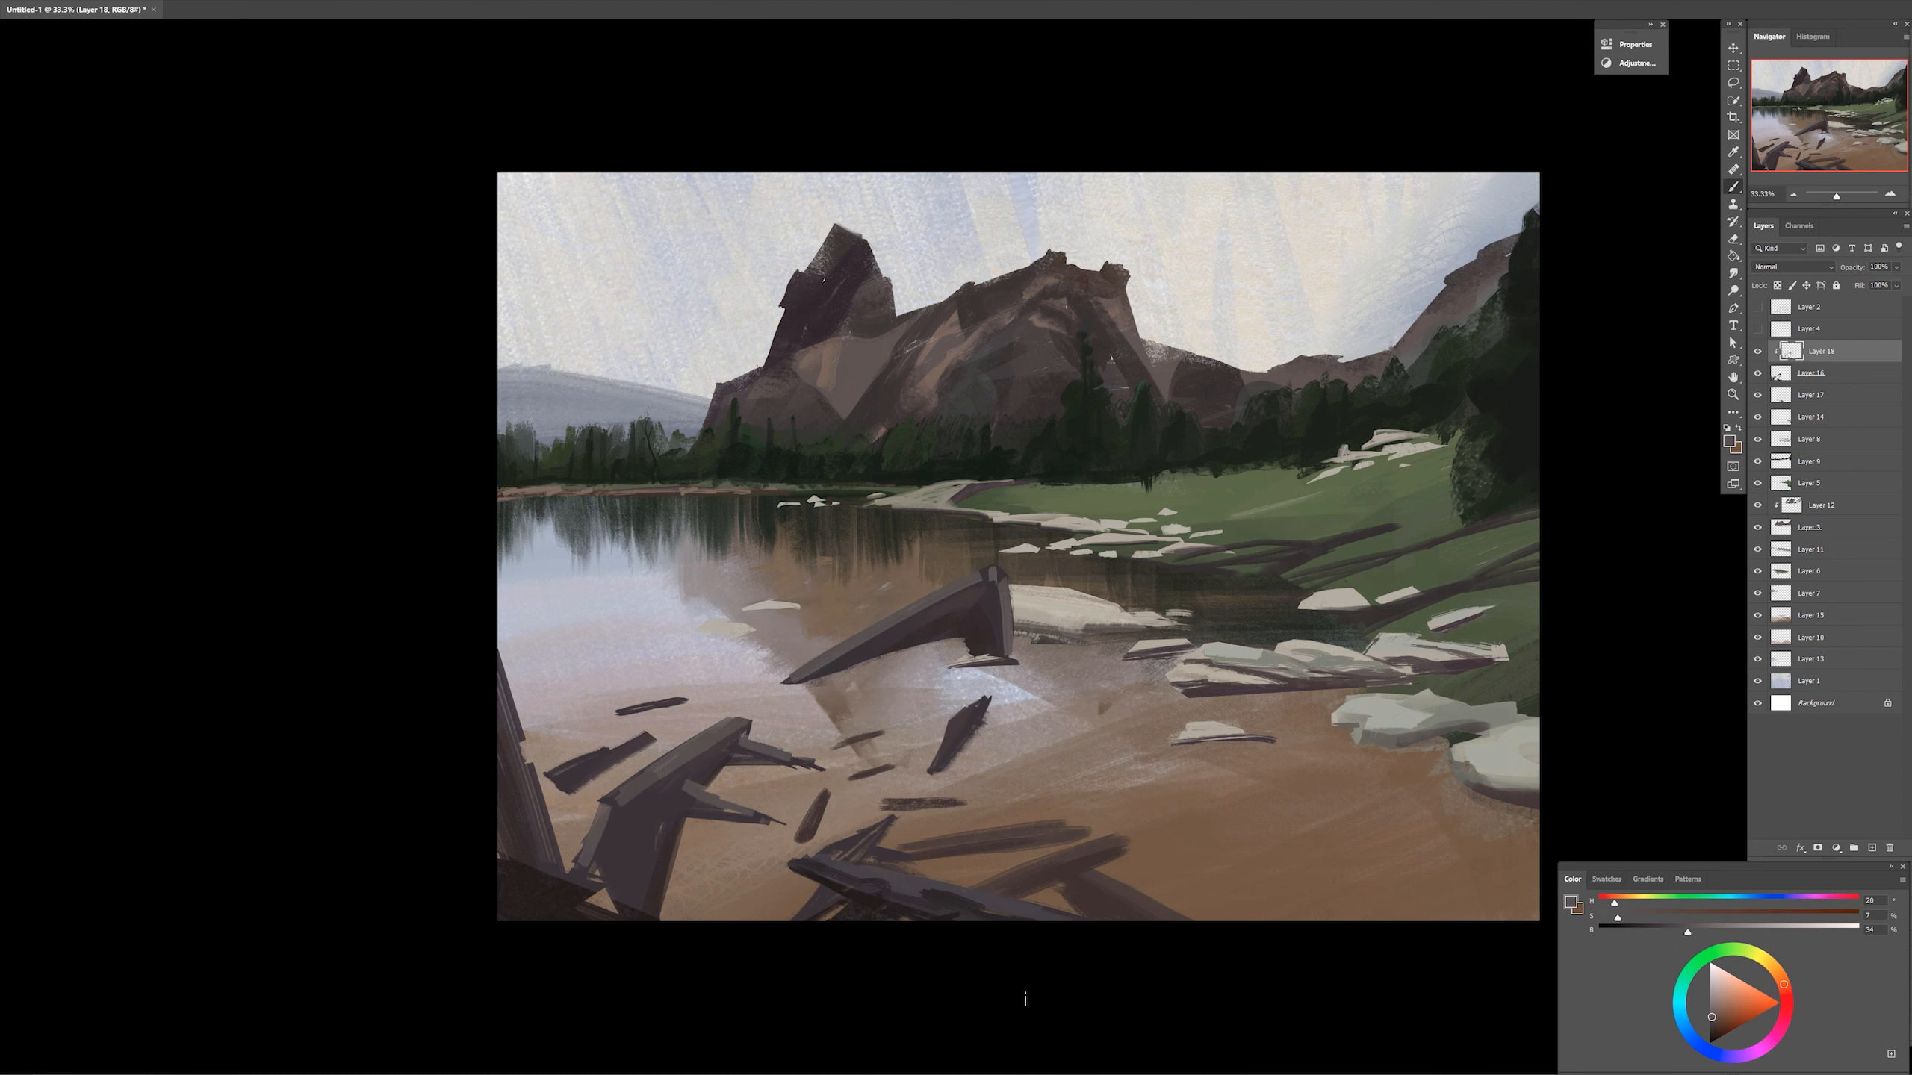
pyautogui.moveTo(1687, 932); pyautogui.dragTo(1625, 932)
pyautogui.click(1623, 904)
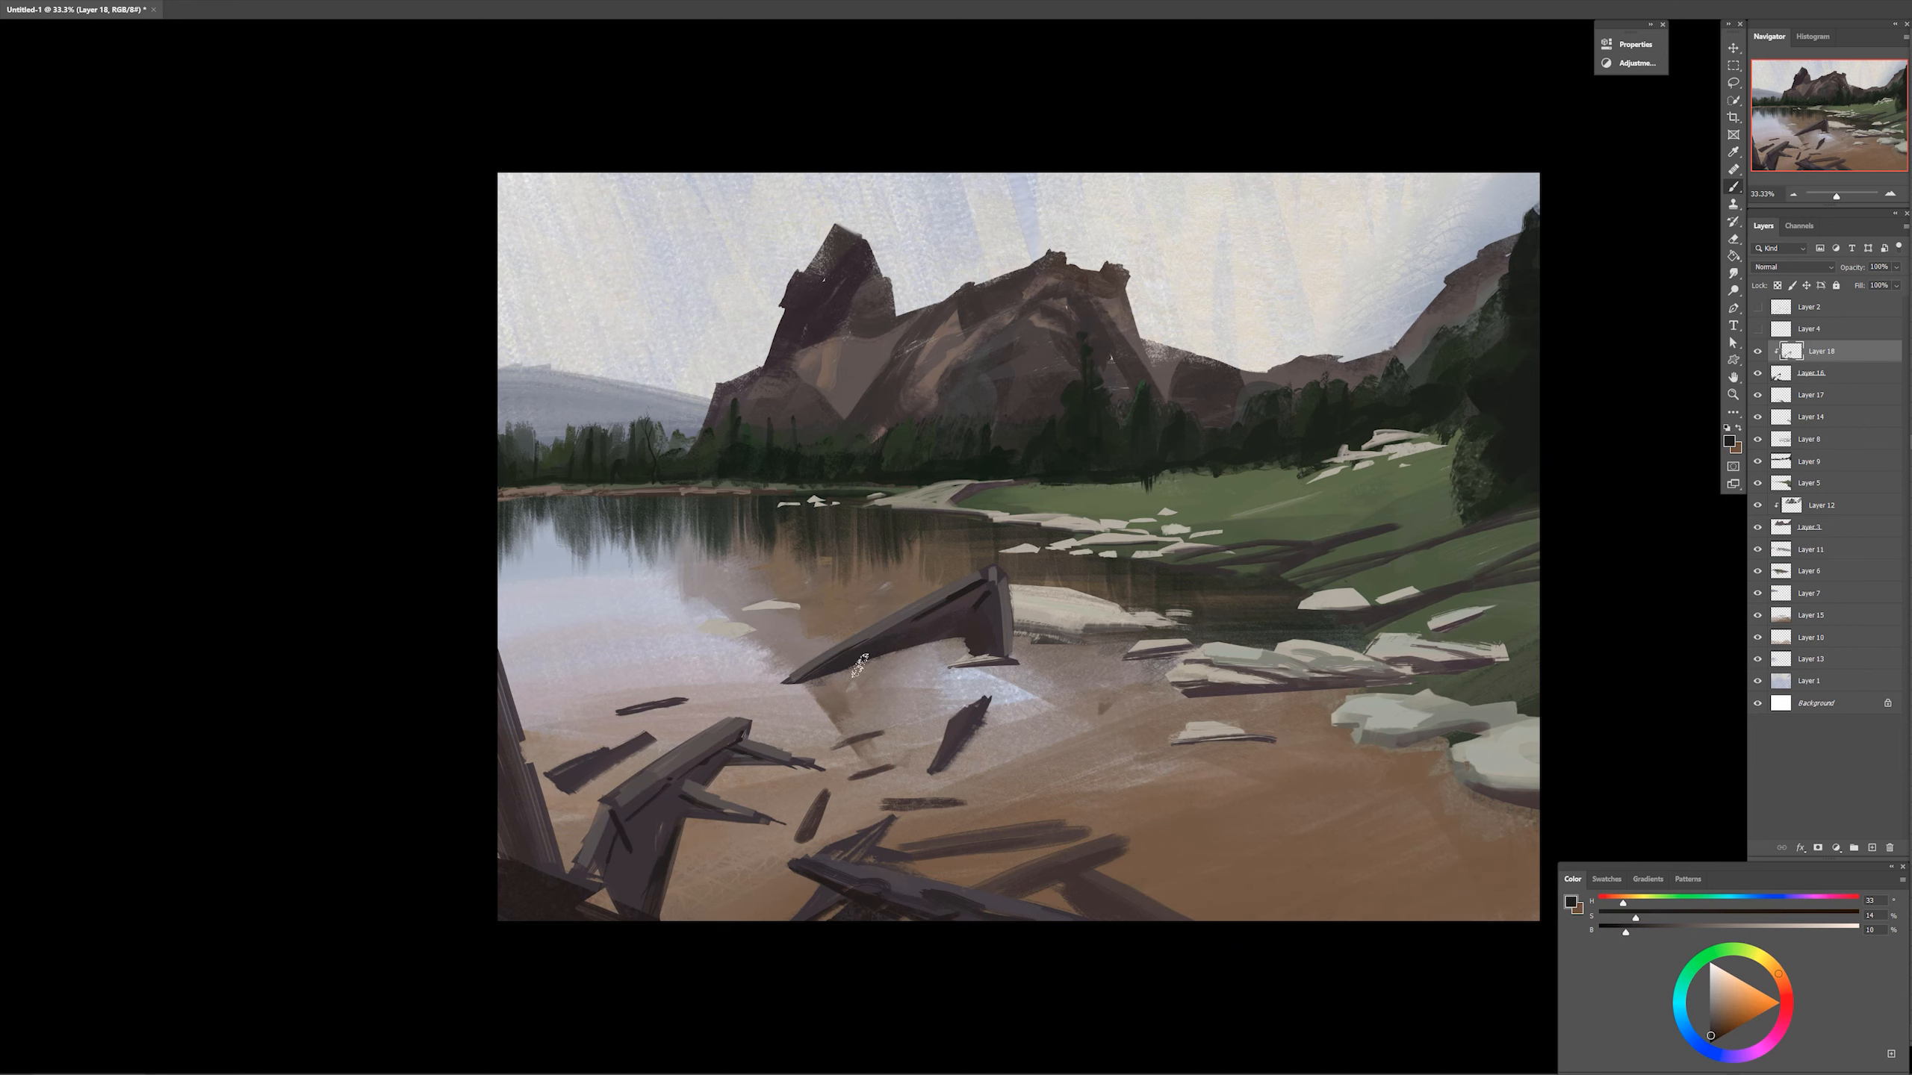
# Try a saturated reddish-brown stroke on the base of the lower left stump
pyautogui.keyDown('alt'); pyautogui.click(965, 665); pyautogui.keyUp('alt')
pyautogui.moveTo(1740, 918); pyautogui.dragTo(1770, 918)
pyautogui.moveTo(641, 895); pyautogui.dragTo(638, 858)
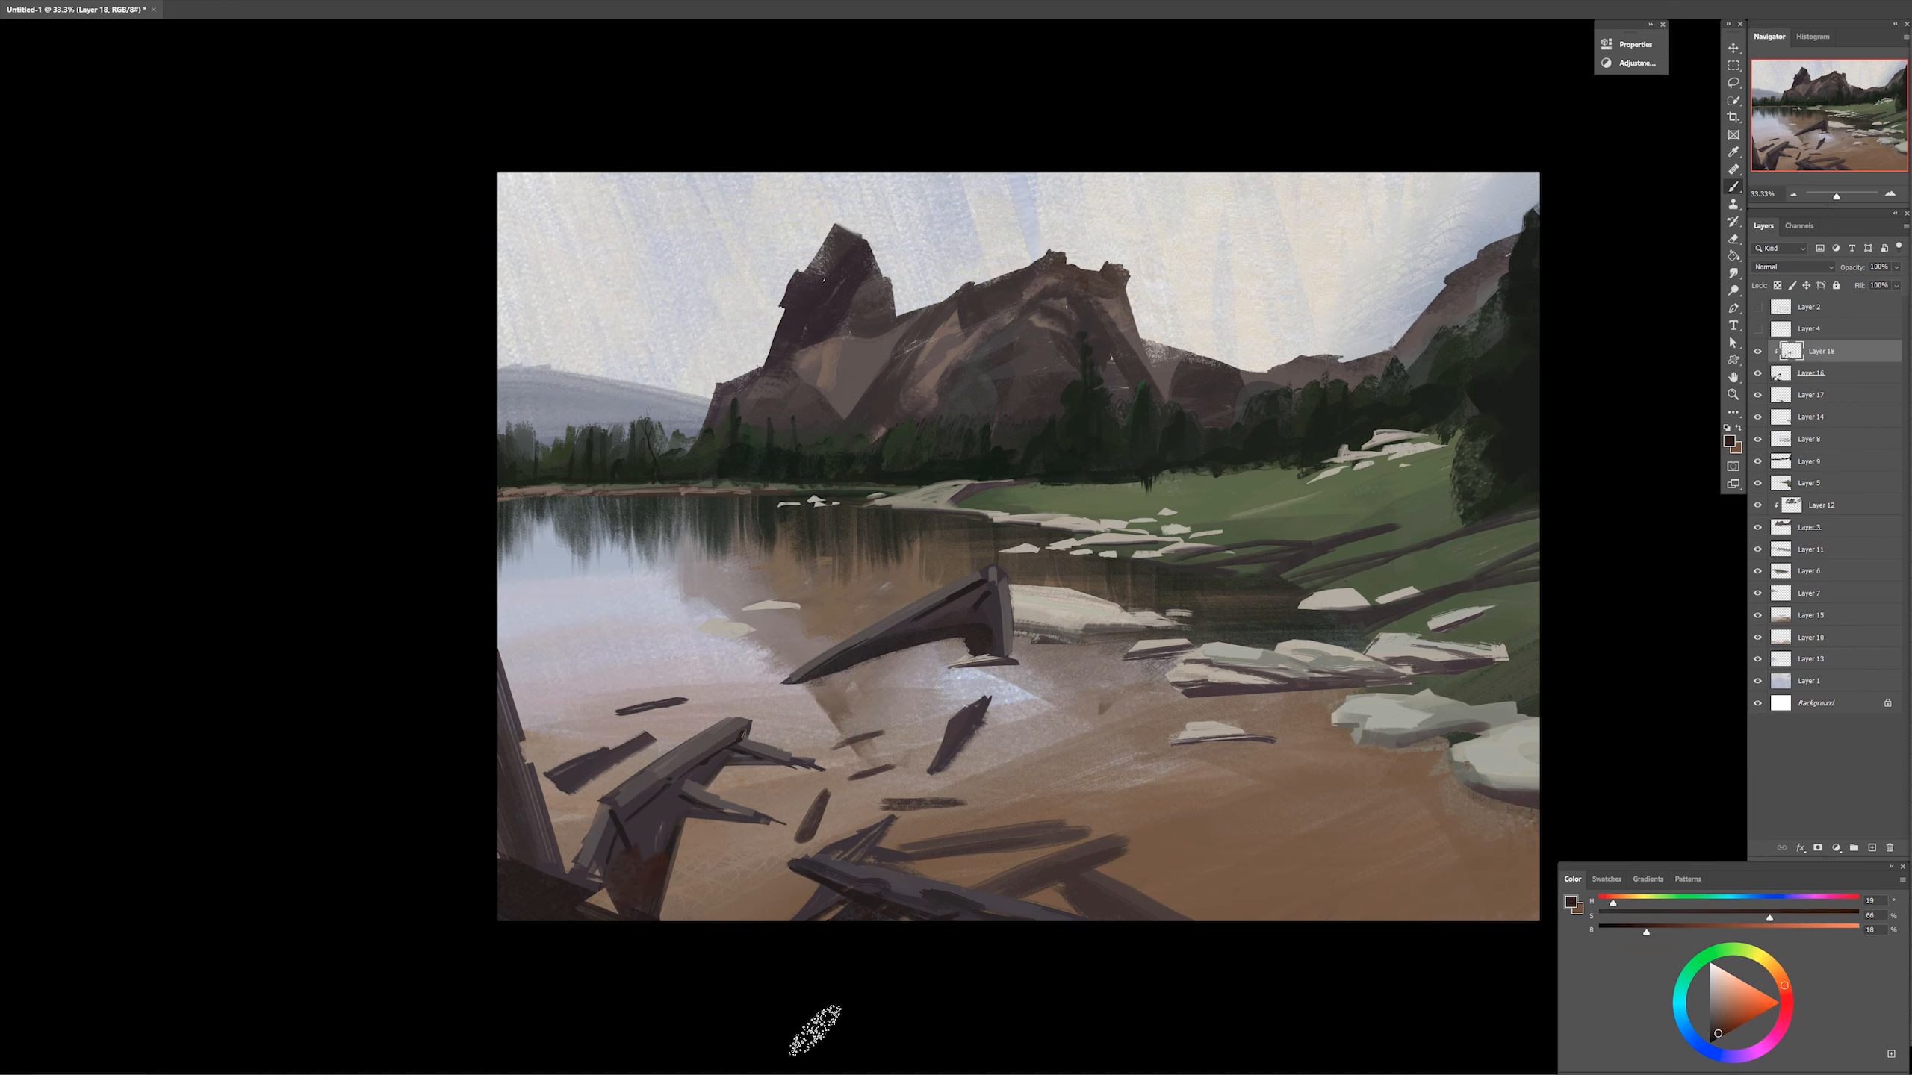
pyautogui.hotkey('ctrl', 'z')
# On Layer 17, paint brown planes along the lower-centre planks, using 22% and lighter 47% brightness
pyautogui.click(1736, 917)
pyautogui.click(1656, 930)
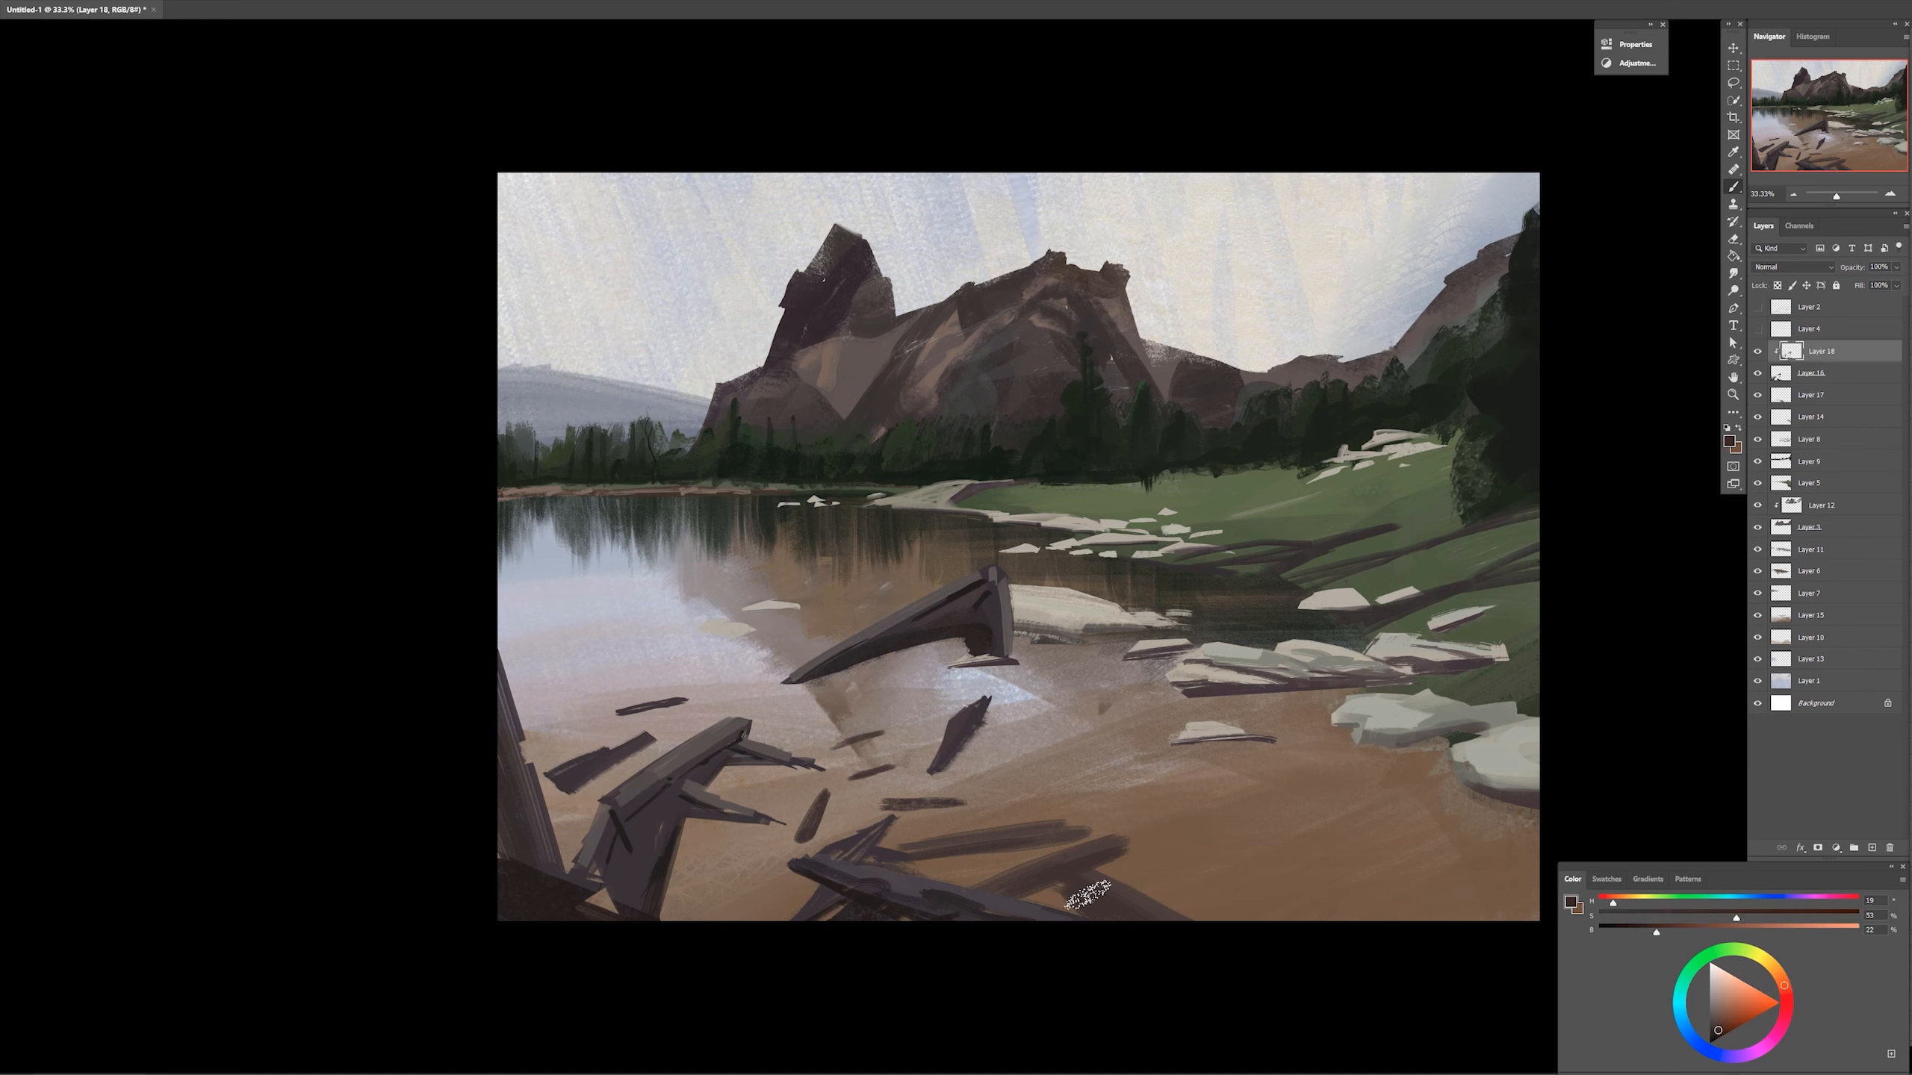
pyautogui.click(1810, 395)
pyautogui.moveTo(1030, 866); pyautogui.dragTo(1104, 842)
pyautogui.click(1662, 917)
pyautogui.moveTo(1682, 931); pyautogui.dragTo(1719, 931)
pyautogui.moveTo(986, 883); pyautogui.dragTo(1114, 843)
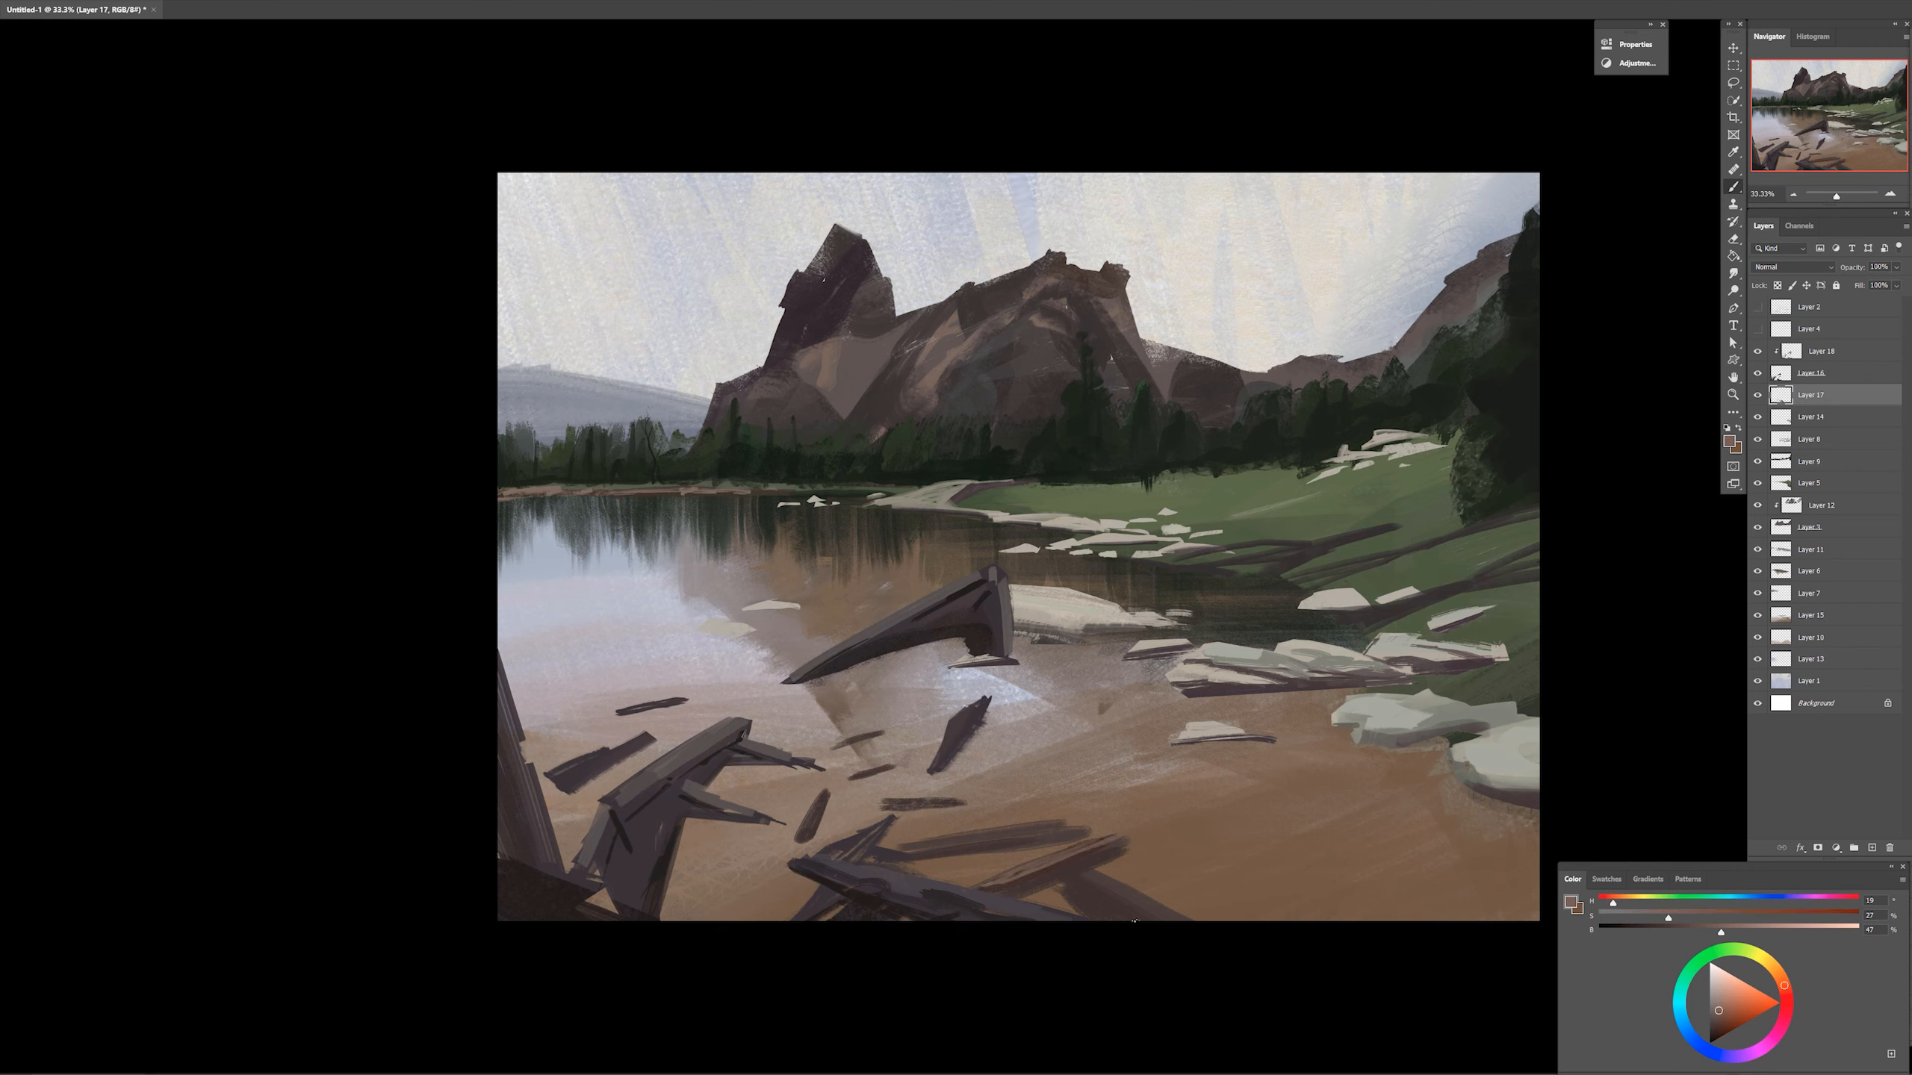
# Set a very dark brown at 20% saturation and 10% brightness and shade beneath the lower-centre planks
pyautogui.click(1779, 930)
pyautogui.moveTo(910, 842); pyautogui.dragTo(1057, 823)
pyautogui.click(1650, 917)
pyautogui.hotkey('ctrl', 'z')
pyautogui.click(1626, 931)
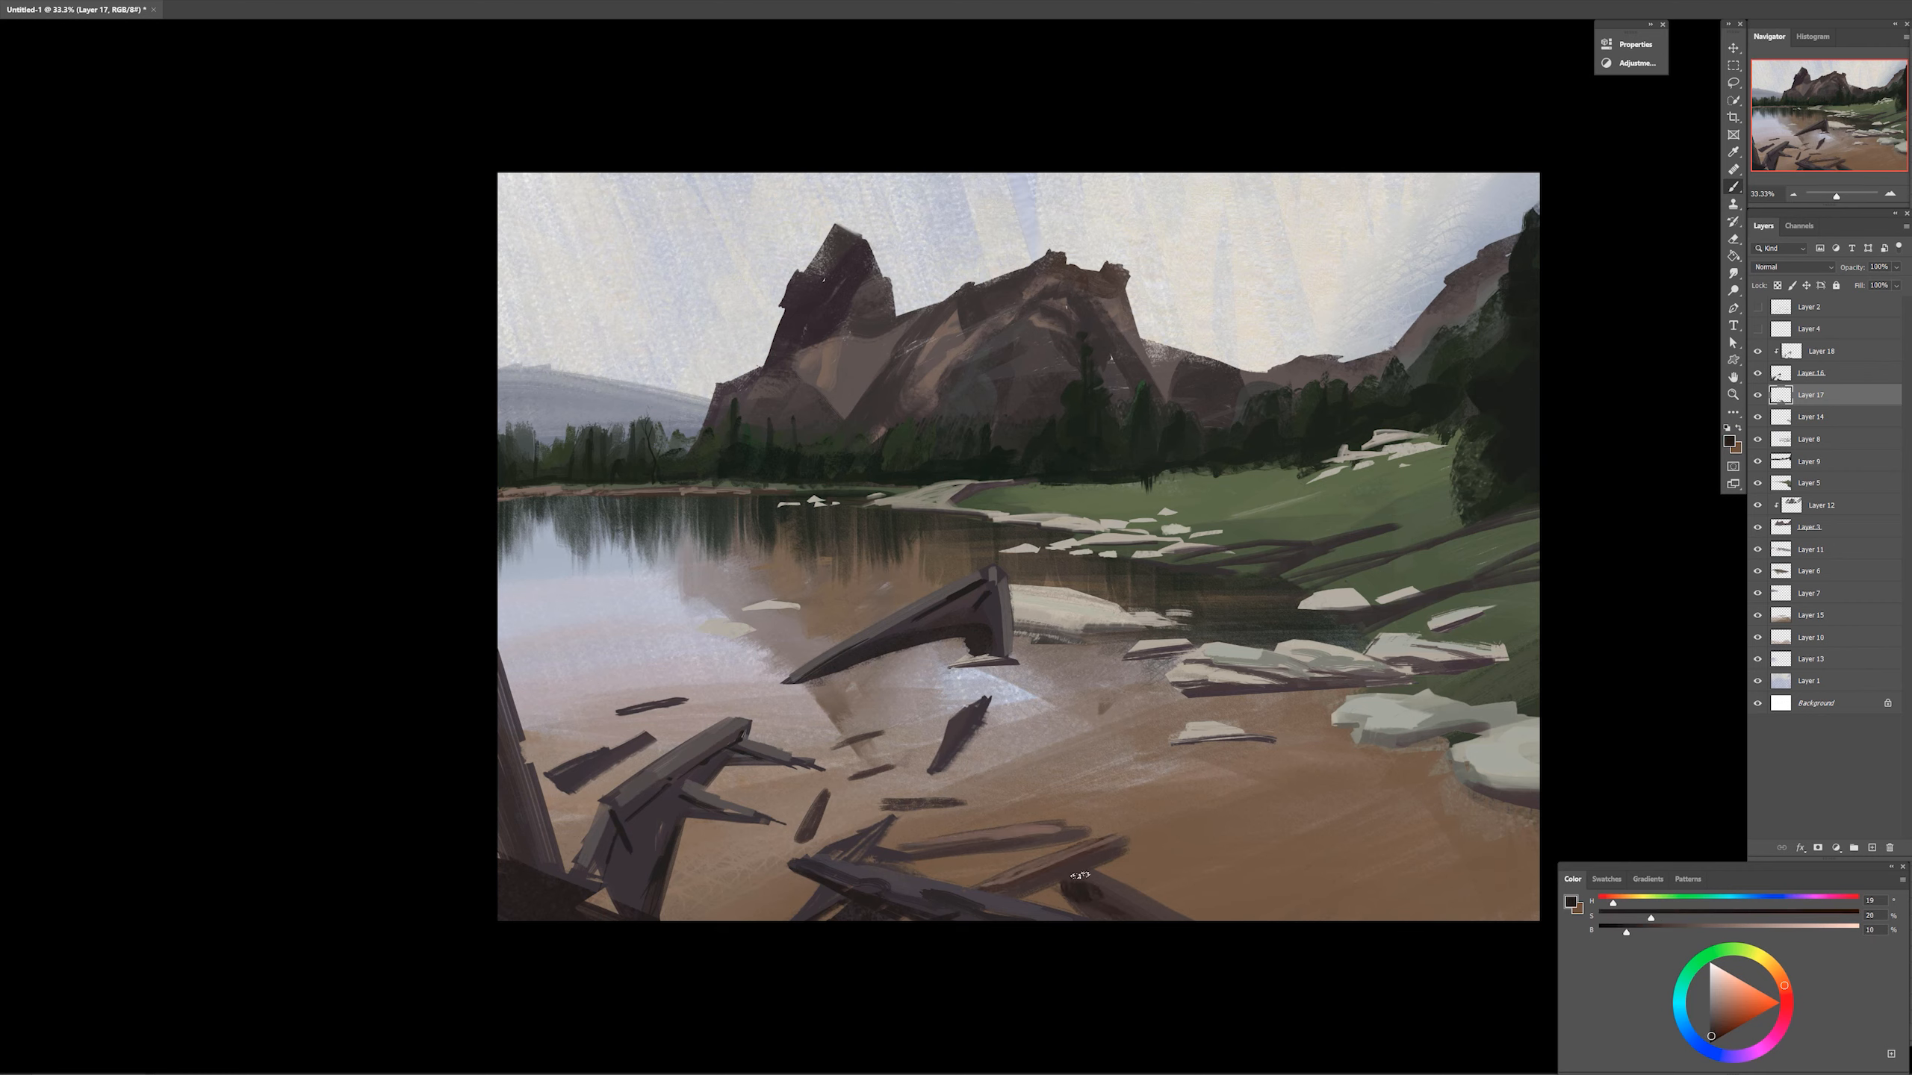
pyautogui.moveTo(923, 859); pyautogui.dragTo(1088, 835)
# Switch to Layer 18 and paint a sampled light grey along the top edge of the pointed log
pyautogui.rightClick(832, 792)
pyautogui.keyDown('alt'); pyautogui.click(519, 791); pyautogui.keyUp('alt')
pyautogui.keyDown('ctrl'); pyautogui.rightClick(500, 790); pyautogui.keyUp('ctrl')
pyautogui.click(542, 798)
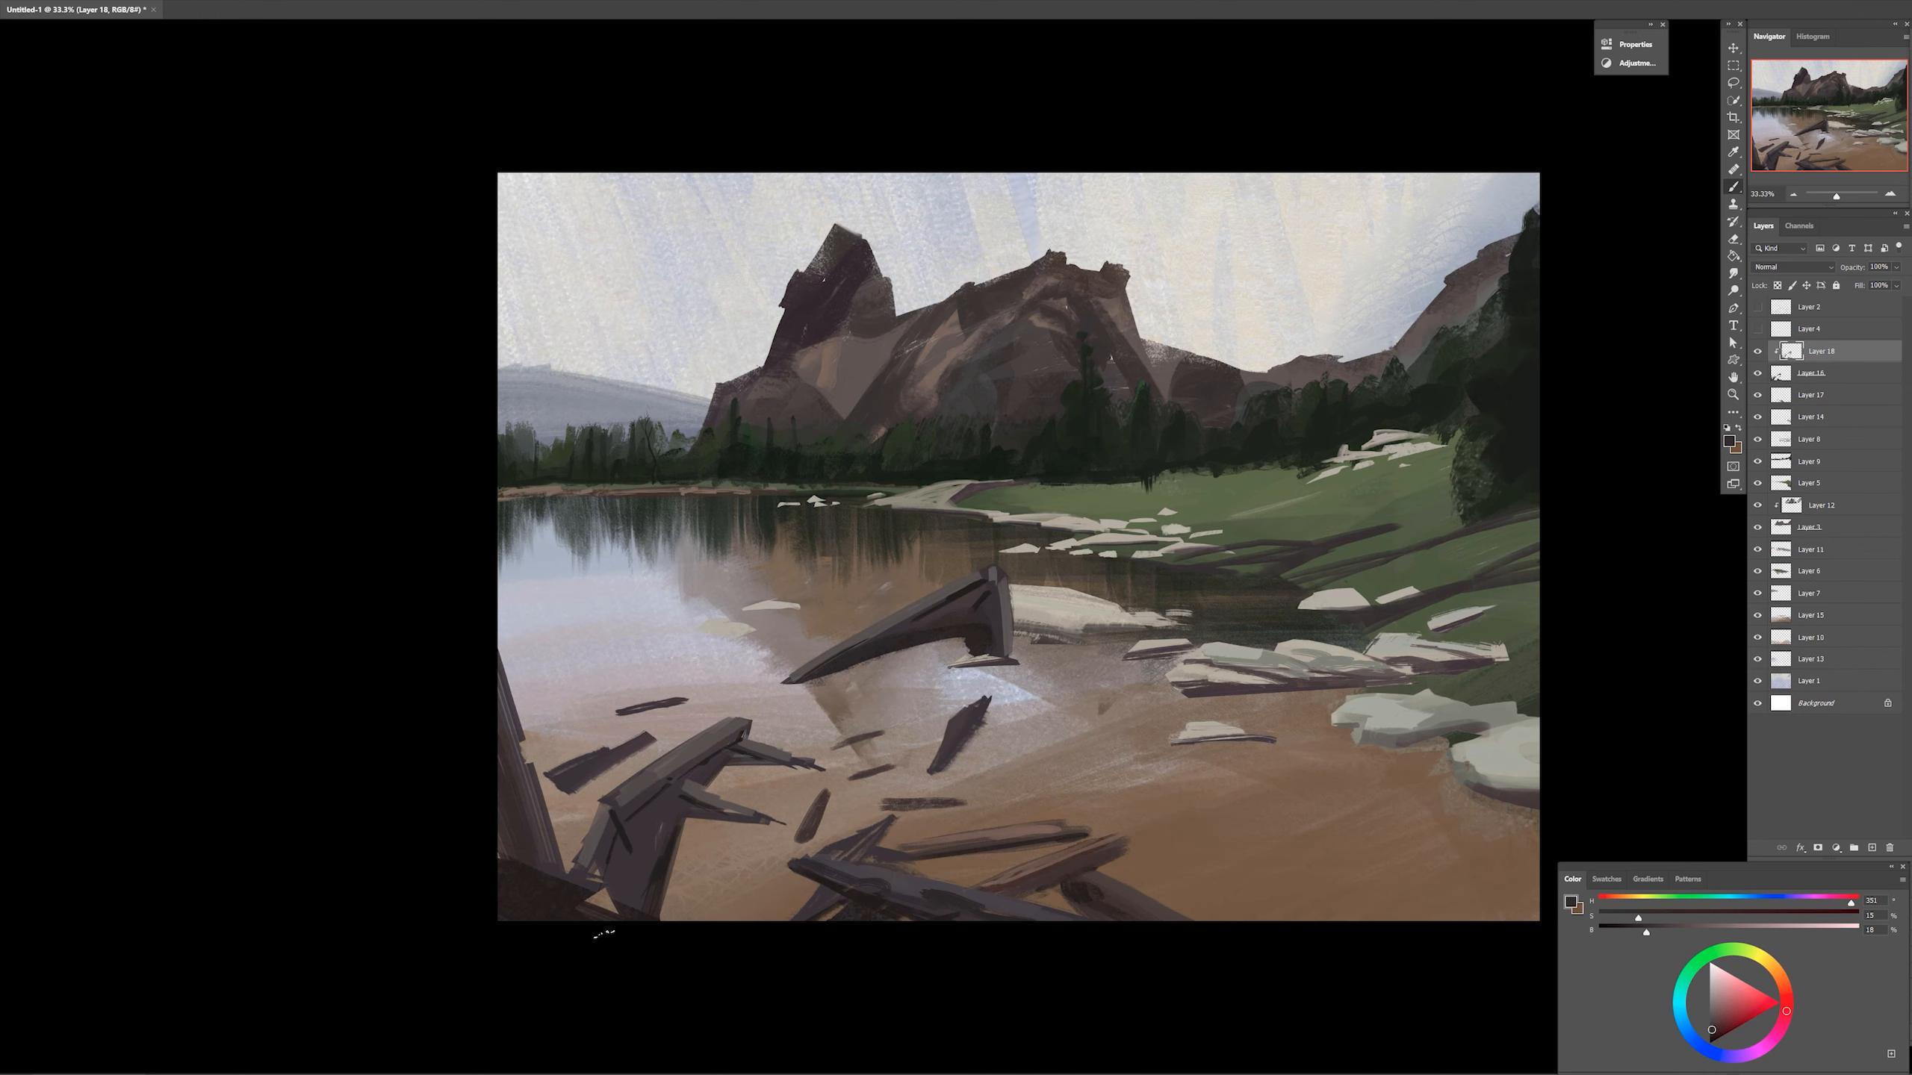
pyautogui.keyDown('alt'); pyautogui.click(945, 595); pyautogui.keyUp('alt')
pyautogui.moveTo(945, 595); pyautogui.dragTo(832, 655)
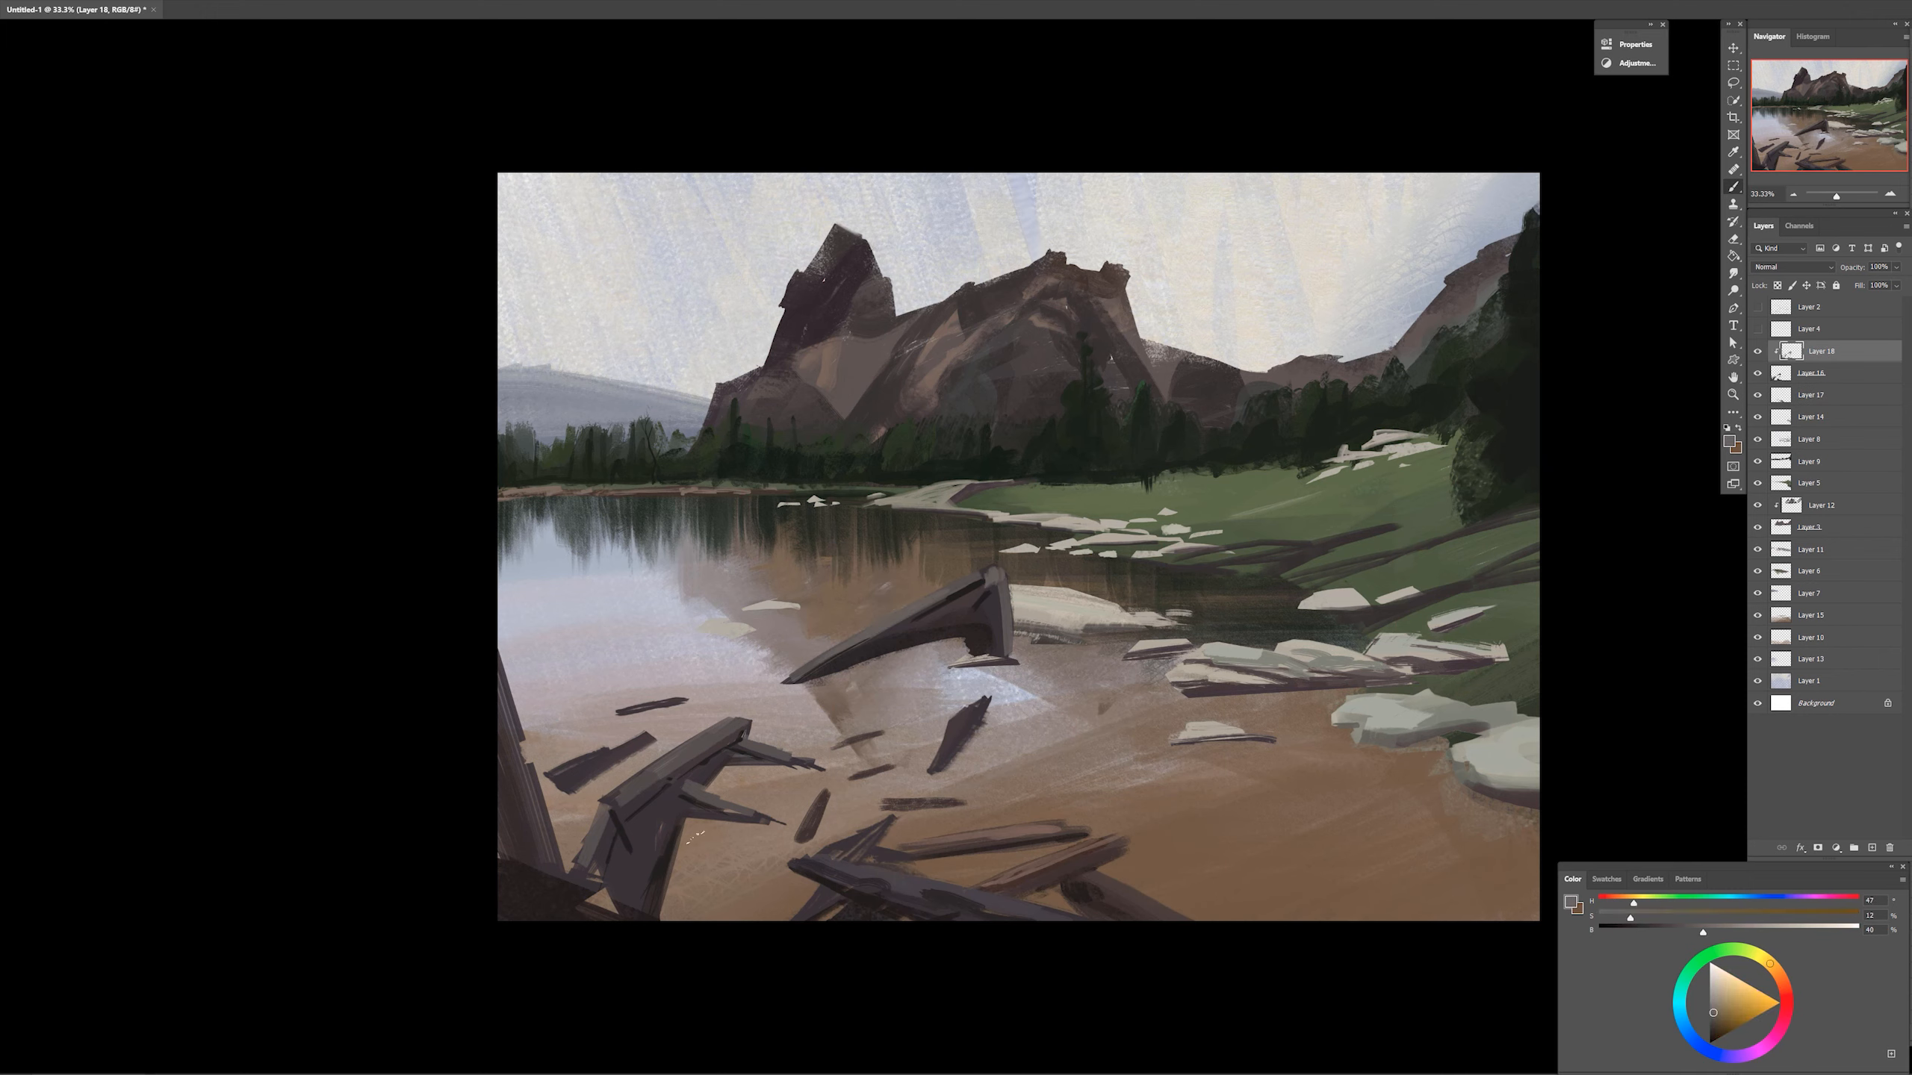
# On Layer 16, erase and repaint the lower left stump's trunk as a narrow curve and trim the underside of the pointed log
pyautogui.press('e')
pyautogui.hotkey('alt', '[')
pyautogui.moveTo(691, 826)
pyautogui.mouseDown()
pyautogui.moveTo(653, 918)
pyautogui.moveTo(632, 920)
pyautogui.moveTo(744, 820)
pyautogui.mouseUp()
pyautogui.press('b')
pyautogui.keyDown('alt'); pyautogui.click(623, 826); pyautogui.keyUp('alt')
pyautogui.moveTo(687, 815); pyautogui.dragTo(617, 911)
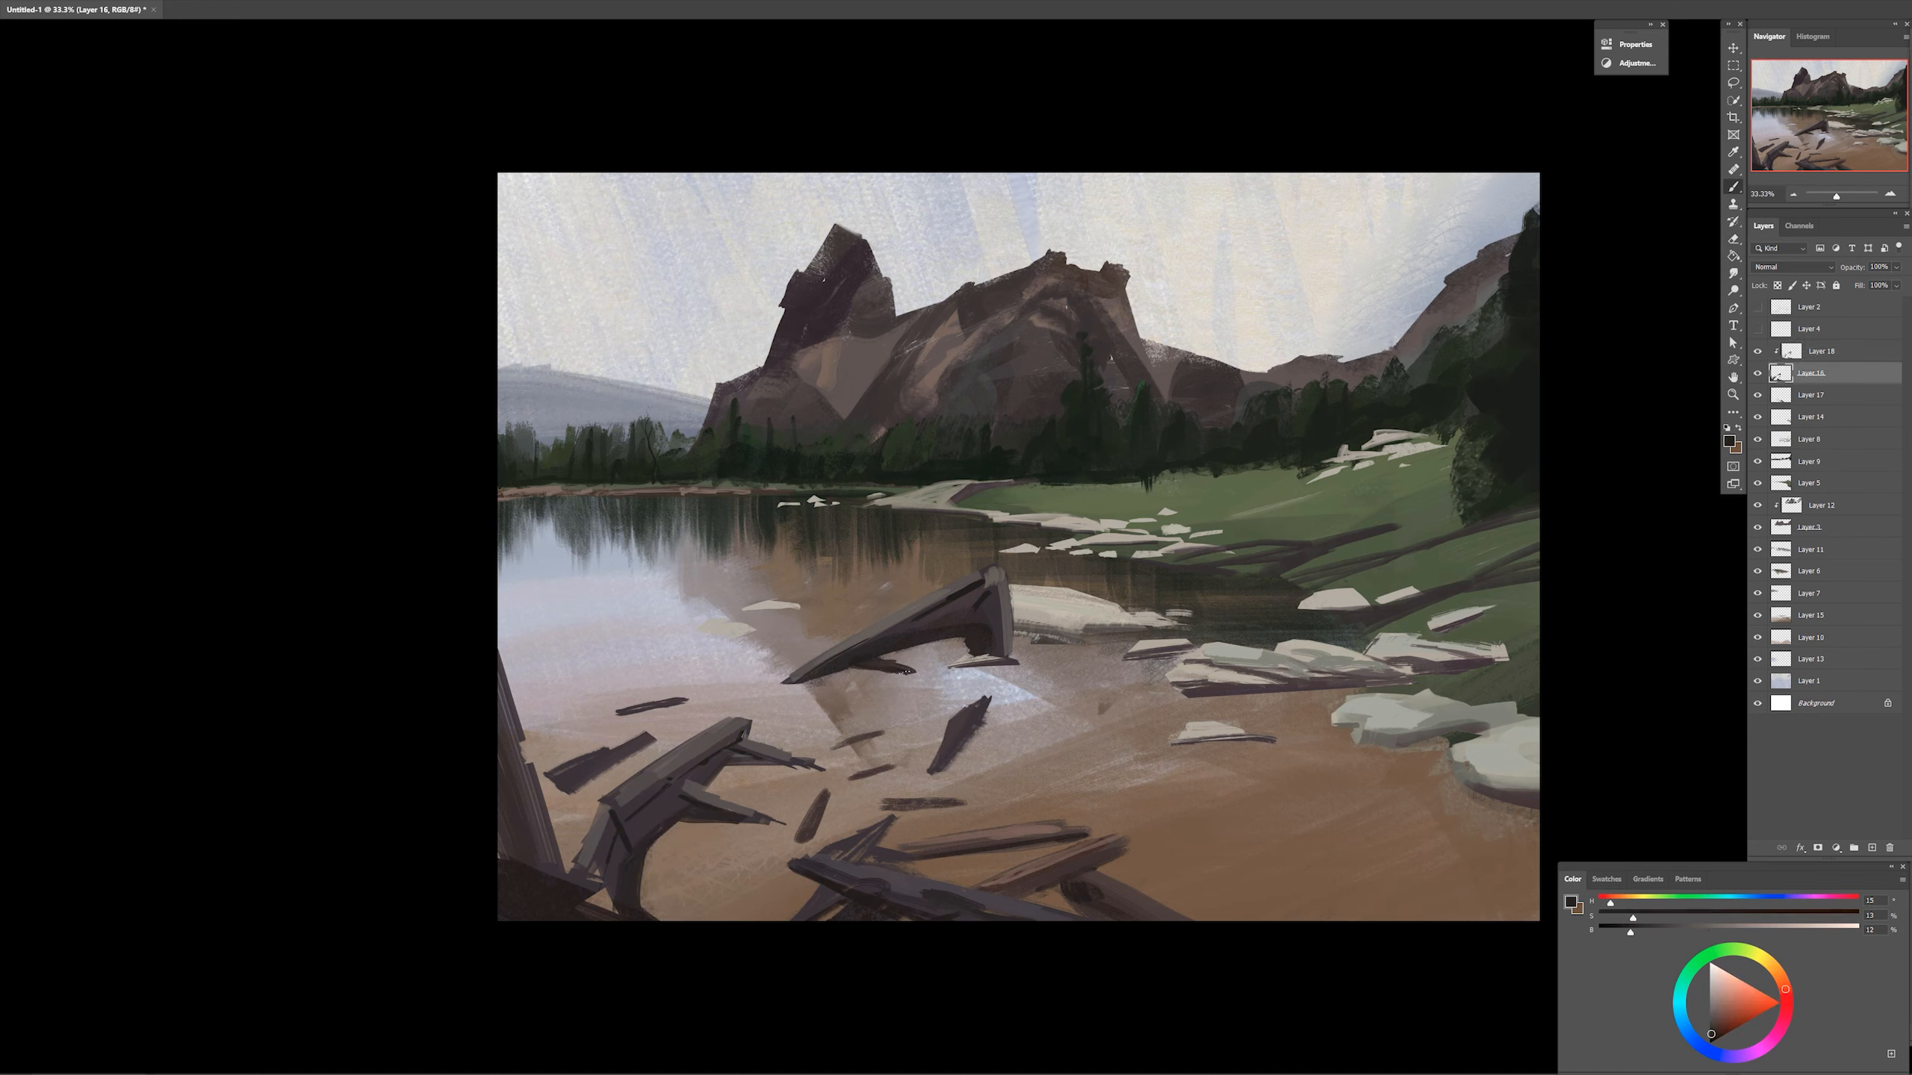
pyautogui.press('e')
pyautogui.moveTo(914, 667); pyautogui.dragTo(903, 680)
# On Layer 17, paint small dark driftwood fragments around the upright shard with a sampled dark brown
pyautogui.press('b')
pyautogui.keyDown('alt'); pyautogui.click(970, 591); pyautogui.keyUp('alt')
pyautogui.hotkey('alt', ']')
pyautogui.keyDown('alt'); pyautogui.click(742, 736); pyautogui.keyUp('alt')
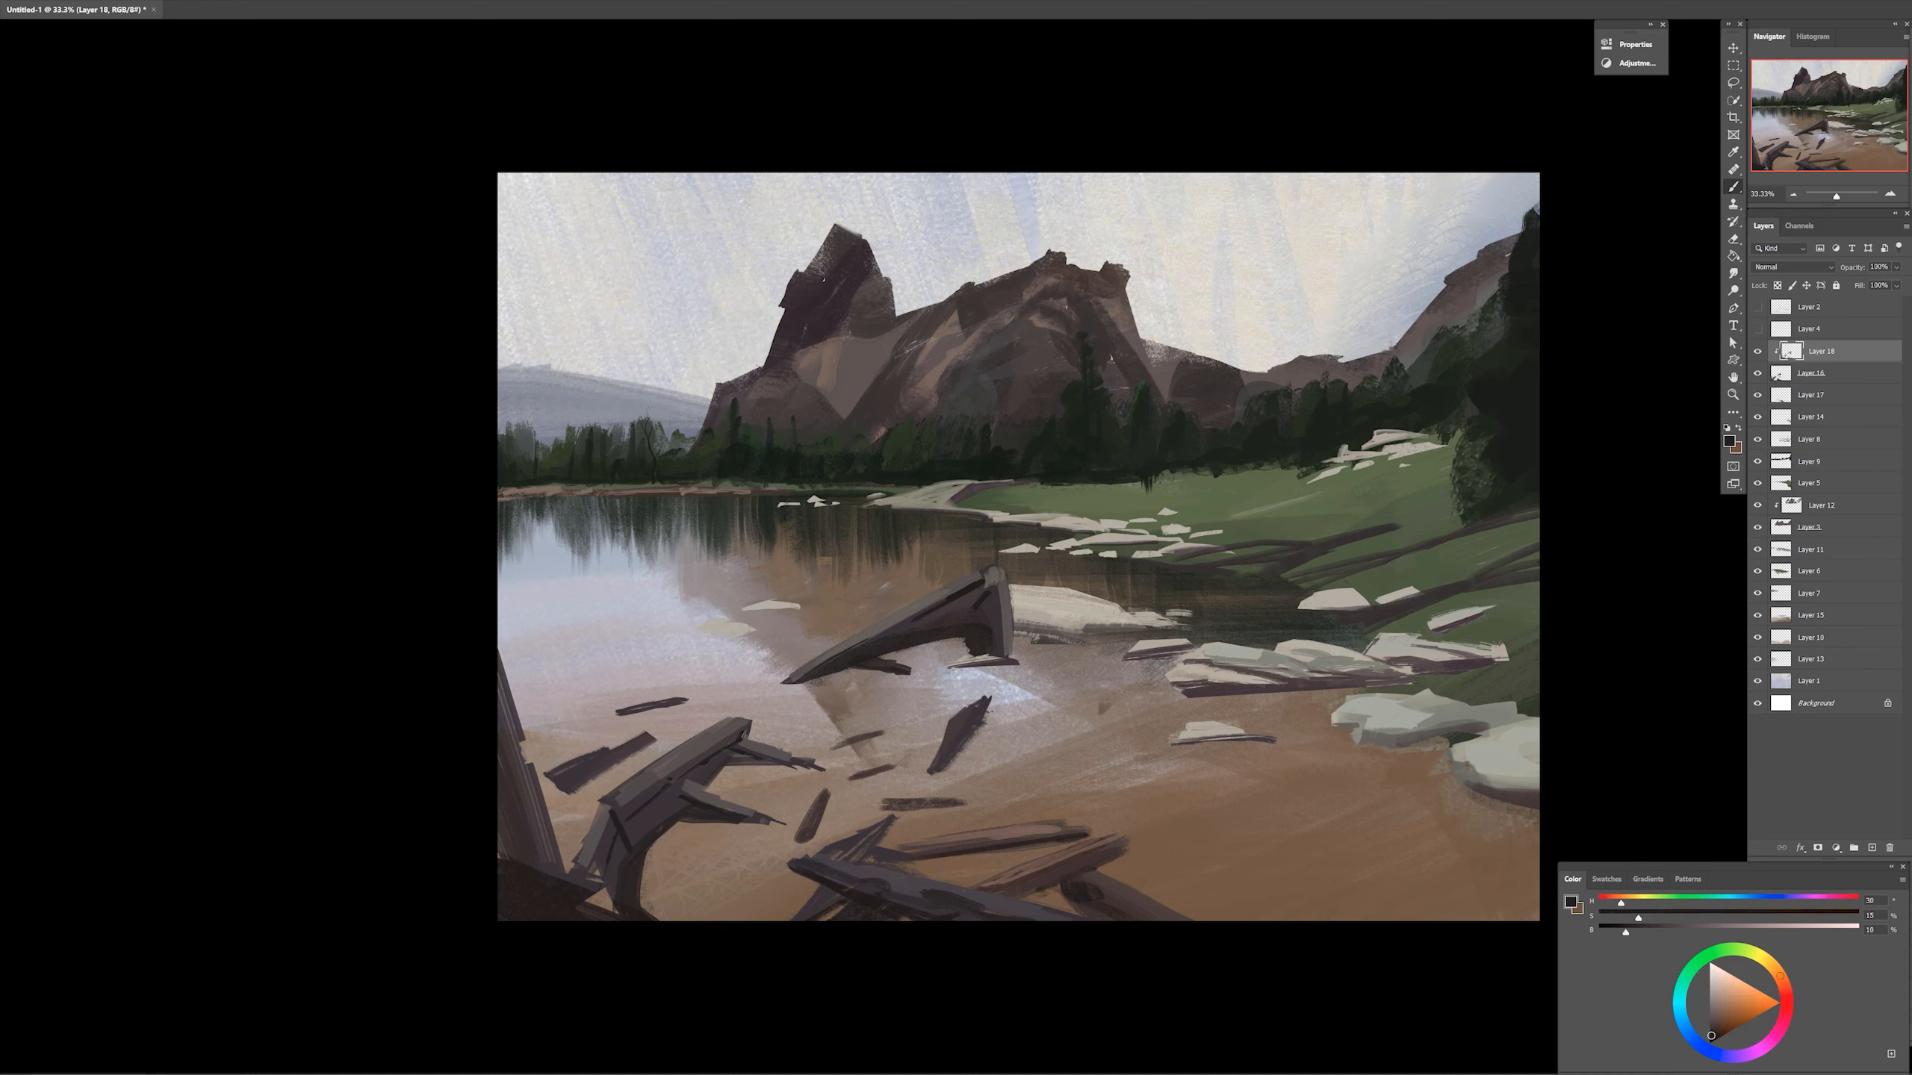
pyautogui.hotkey('alt', '[')
pyautogui.hotkey('alt', '[')
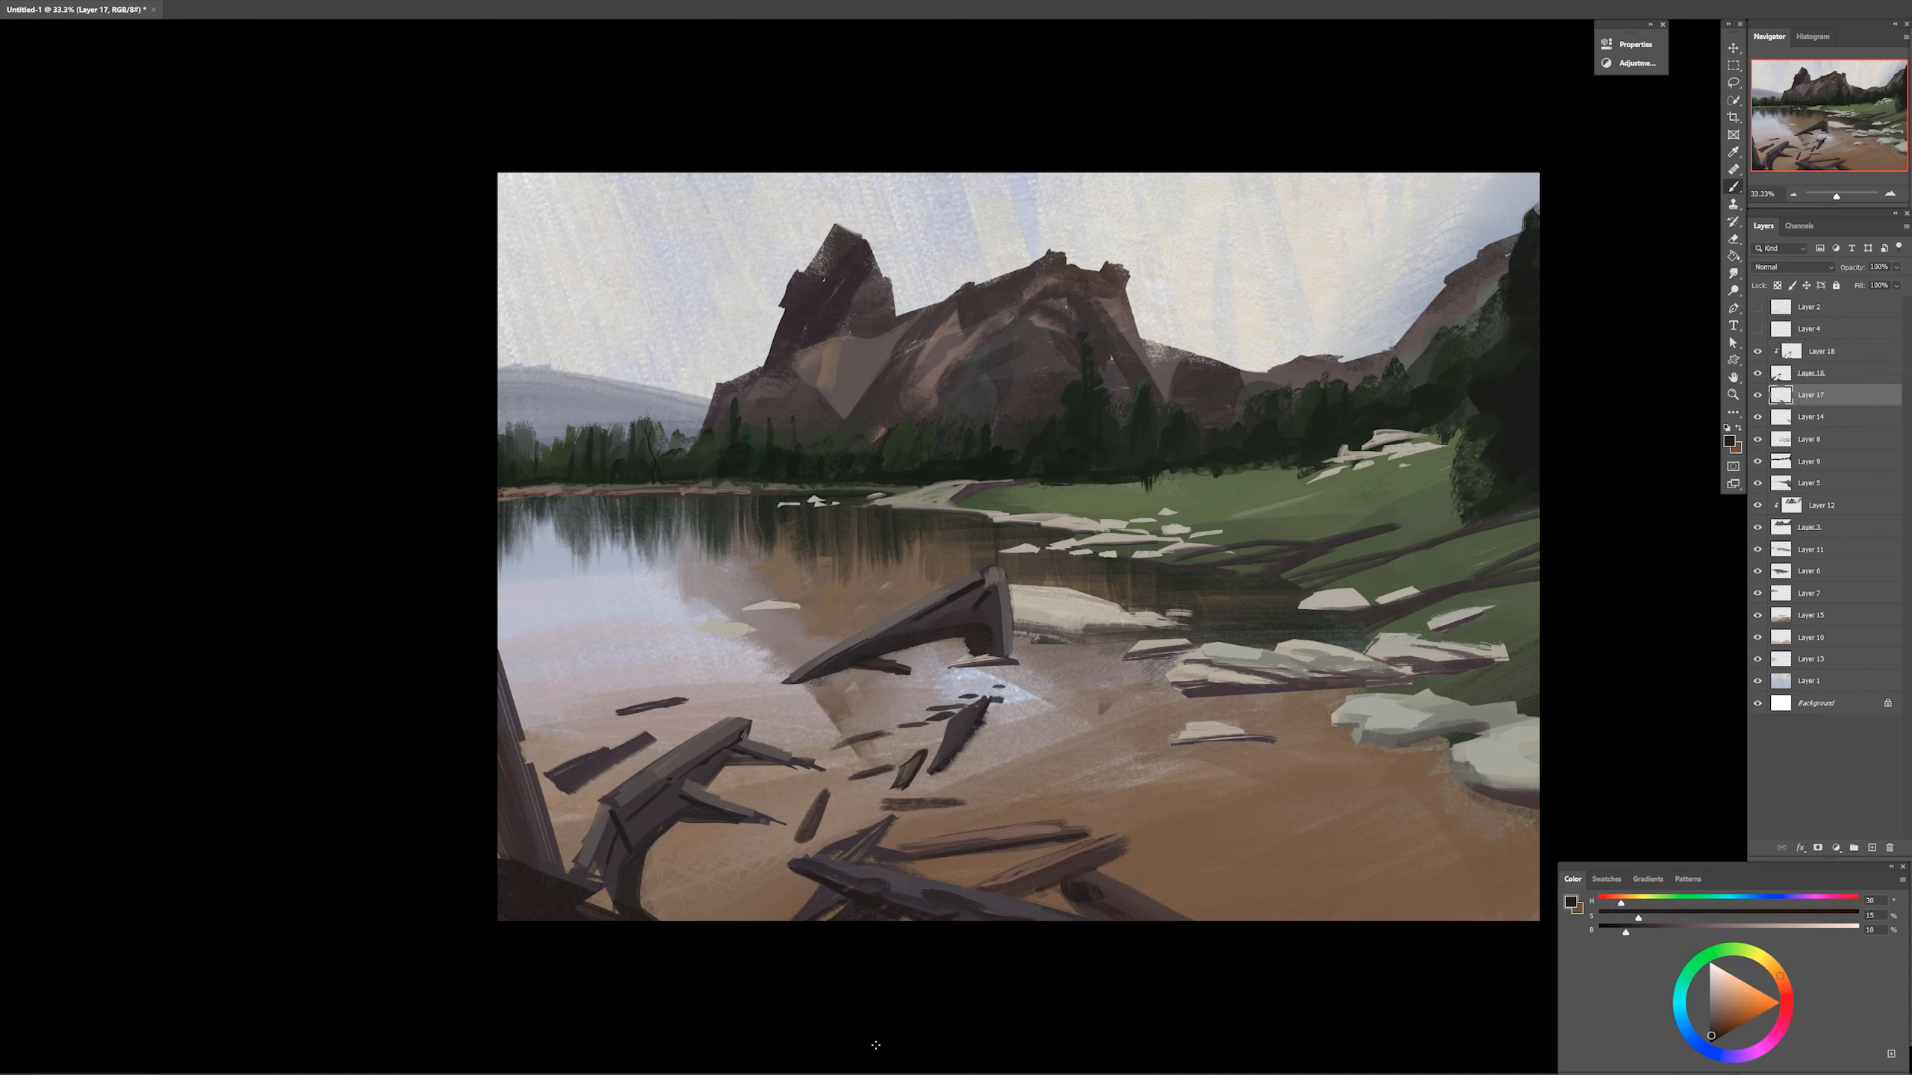
# On Layer 15, paint a reddish-brown band along the right shoreline and lower right corner using 53% saturation and 35% brightness
pyautogui.keyDown('ctrl'); pyautogui.rightClick(1282, 831); pyautogui.keyUp('ctrl')
pyautogui.click(1306, 839)
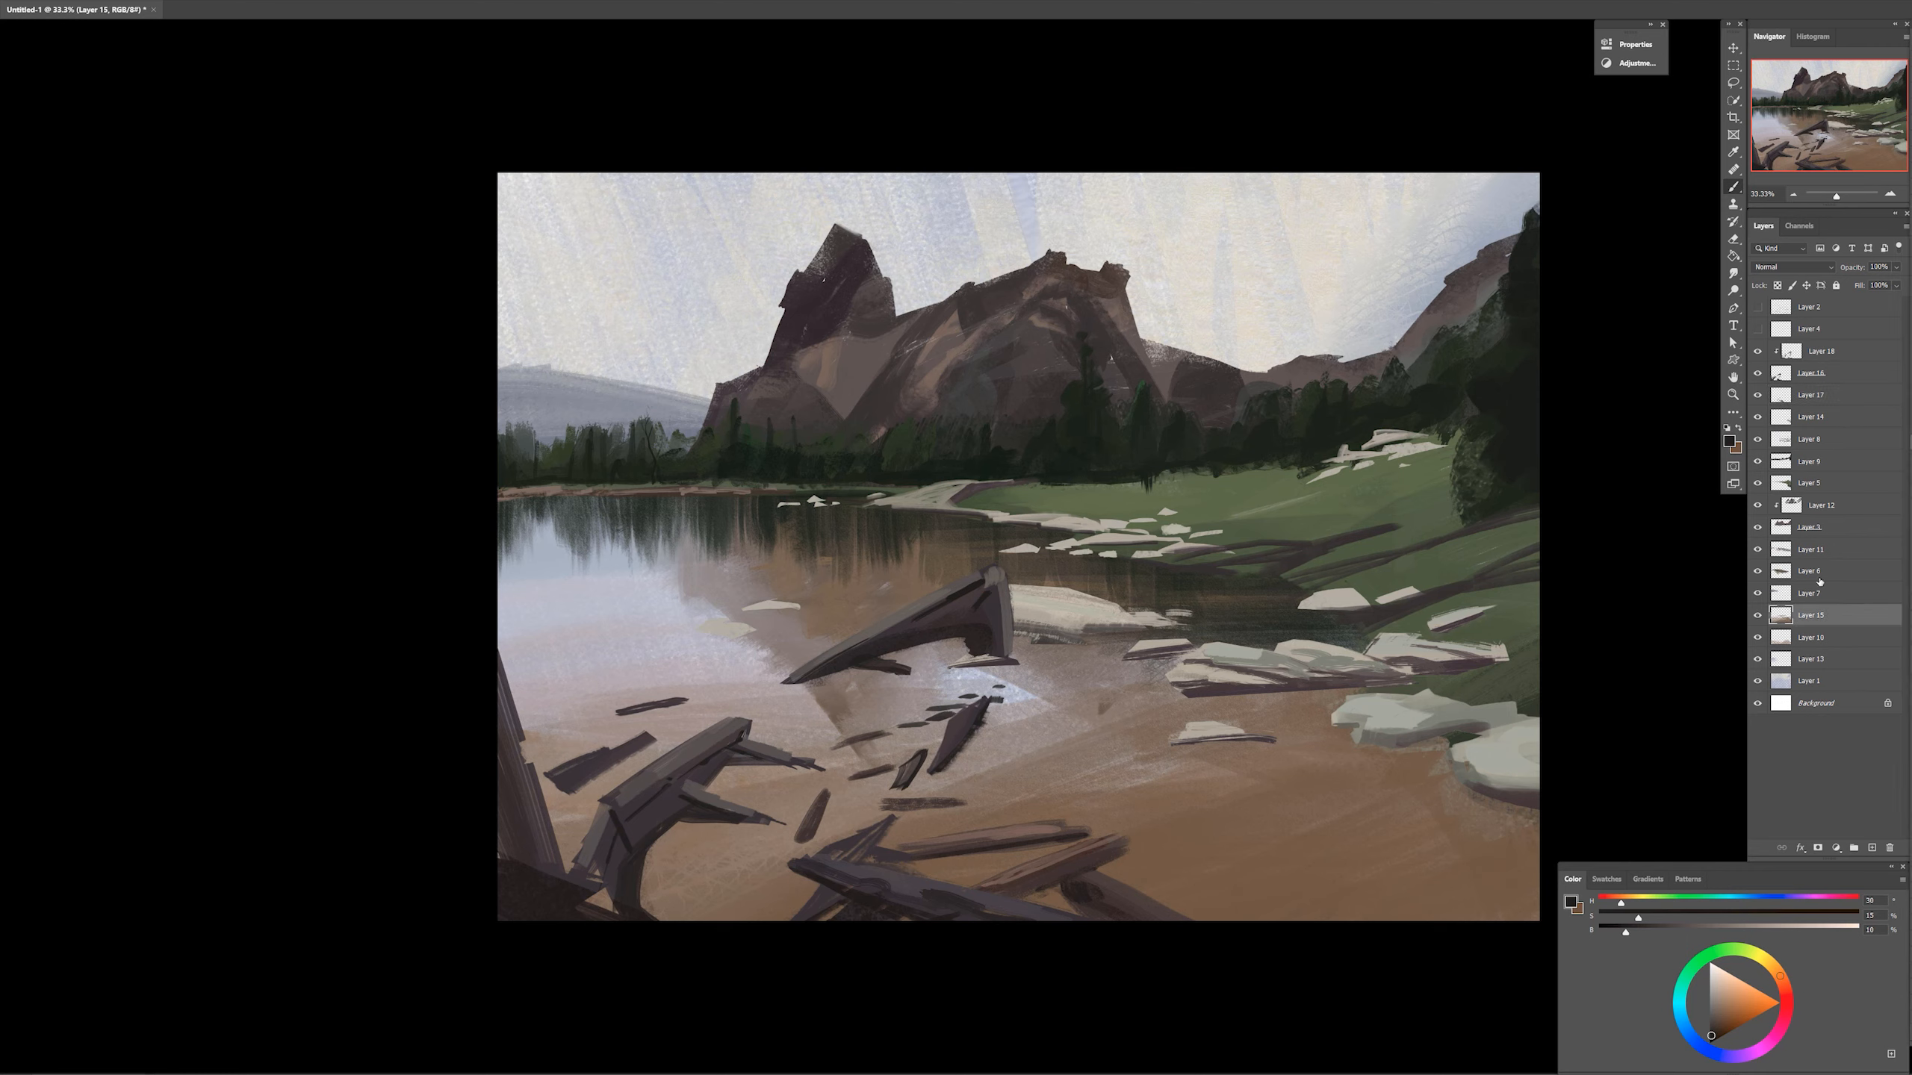
pyautogui.click(1618, 902)
pyautogui.click(1736, 916)
pyautogui.moveTo(1702, 930); pyautogui.dragTo(1690, 929)
pyautogui.moveTo(1242, 696)
pyautogui.mouseDown()
pyautogui.moveTo(1344, 698)
pyautogui.moveTo(1362, 970)
pyautogui.mouseUp()
pyautogui.moveTo(1453, 791); pyautogui.dragTo(1484, 911)
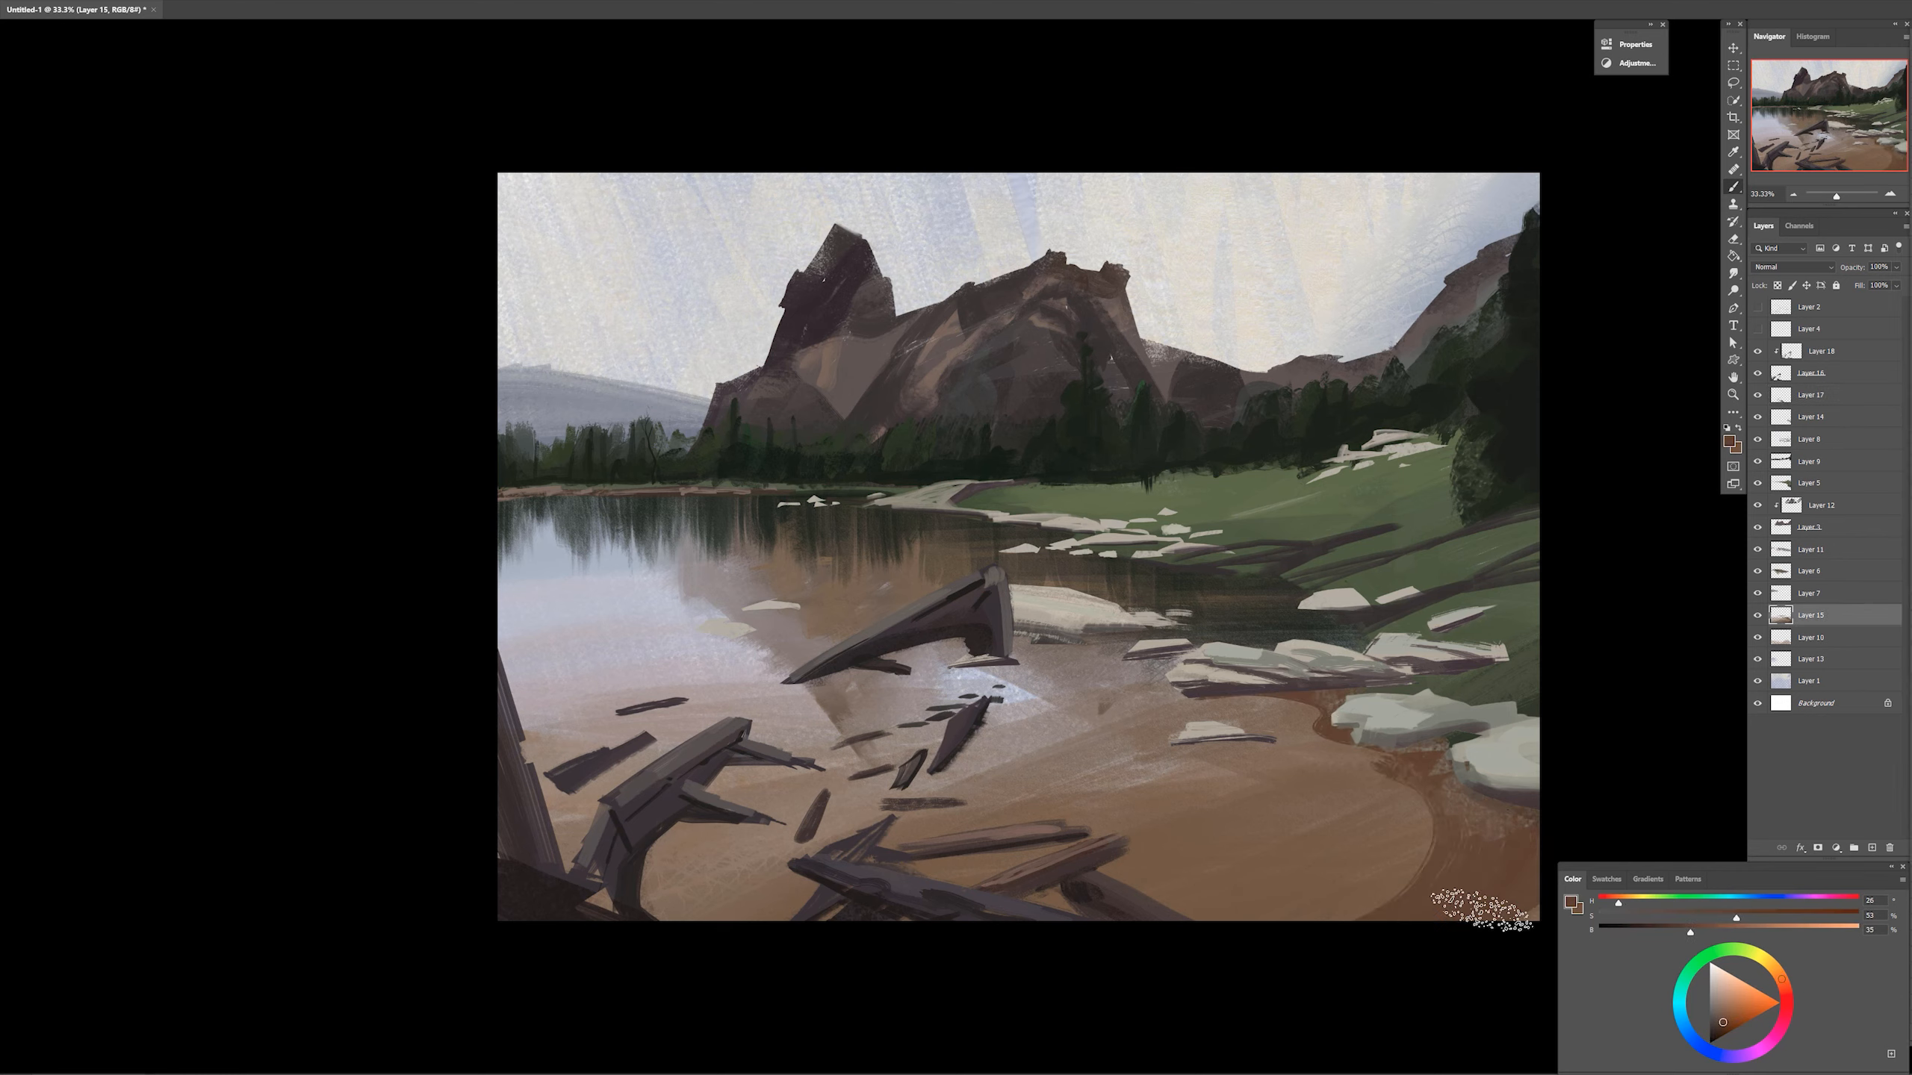
# Add a layer above Layer 15 and paint muted reddish-brown reflections beneath the lower left stump and the pointed log
pyautogui.hotkey('ctrl', 'shift', 'alt', 'n')
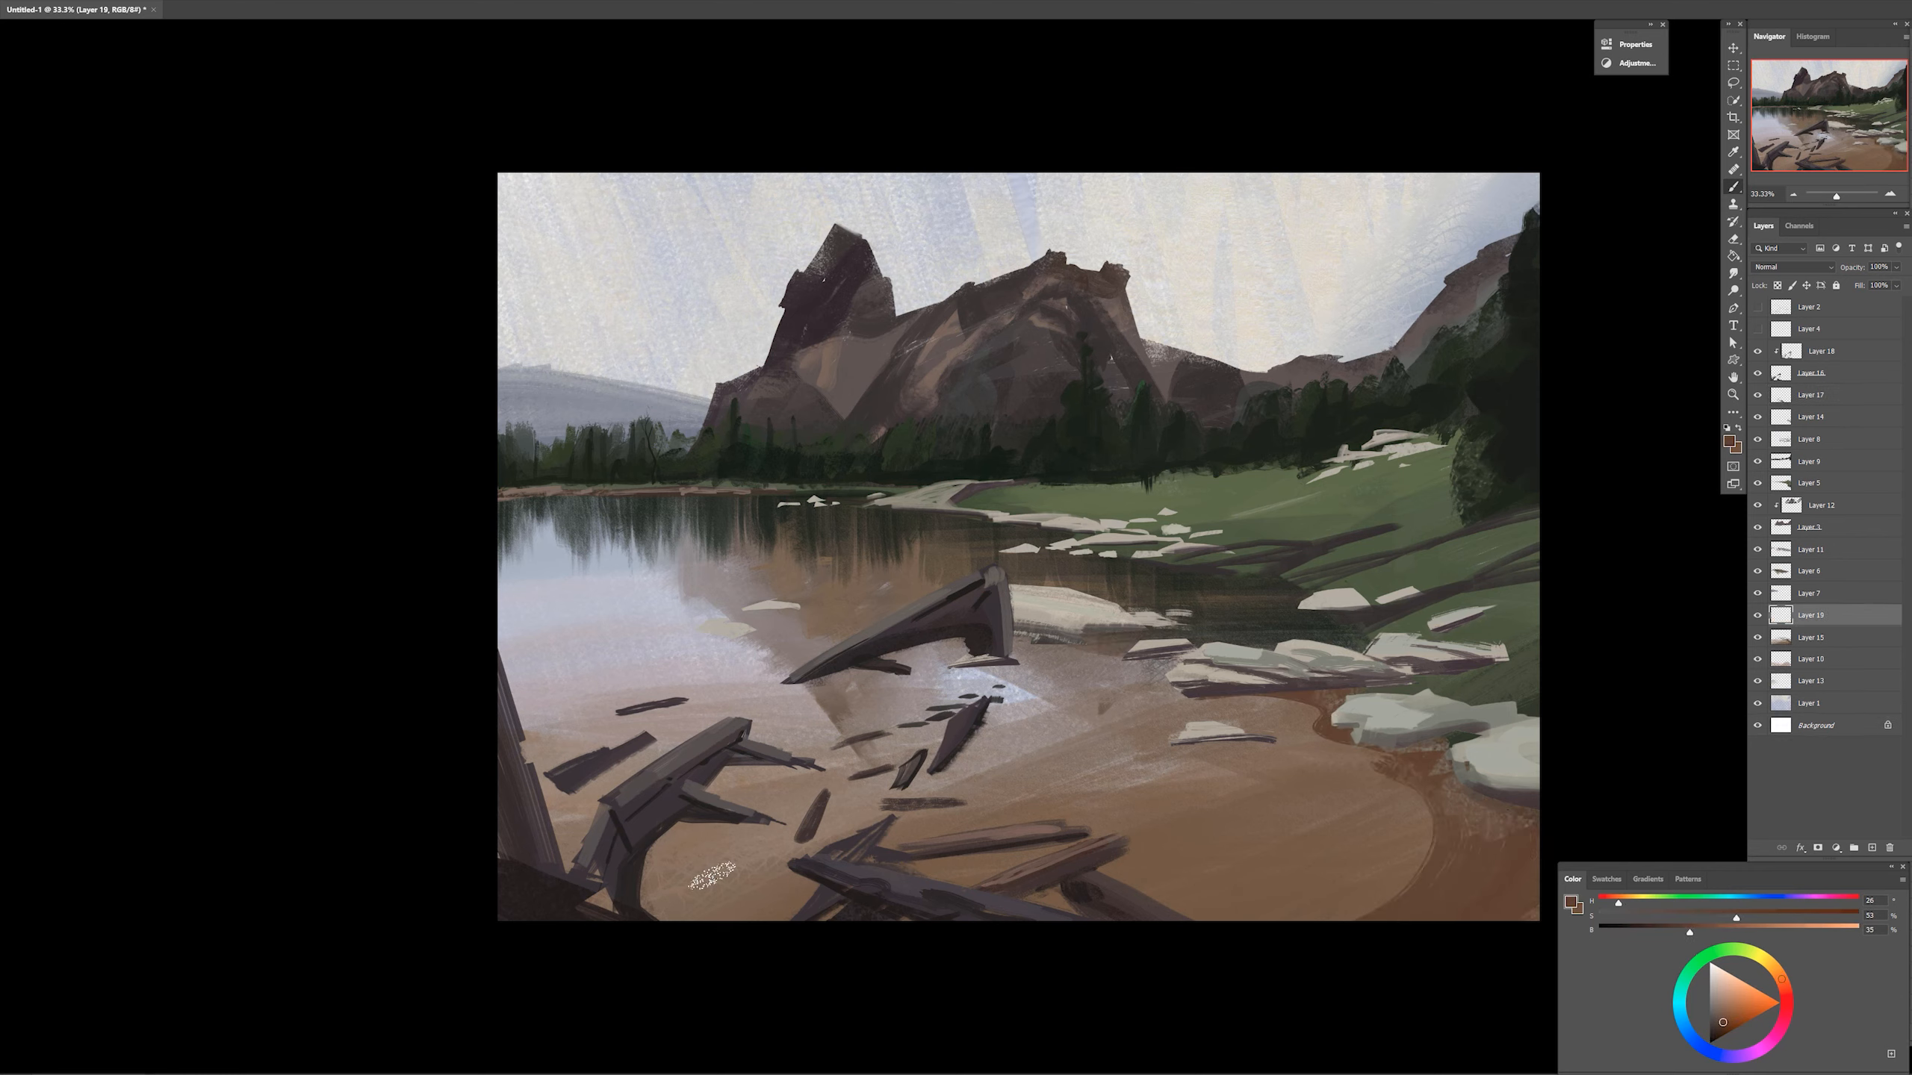
pyautogui.click(1682, 916)
pyautogui.click(1600, 902)
pyautogui.moveTo(647, 911); pyautogui.dragTo(741, 770)
pyautogui.moveTo(831, 676)
pyautogui.mouseDown()
pyautogui.moveTo(971, 651)
pyautogui.moveTo(978, 670)
pyautogui.mouseUp()
pyautogui.click(1676, 932)
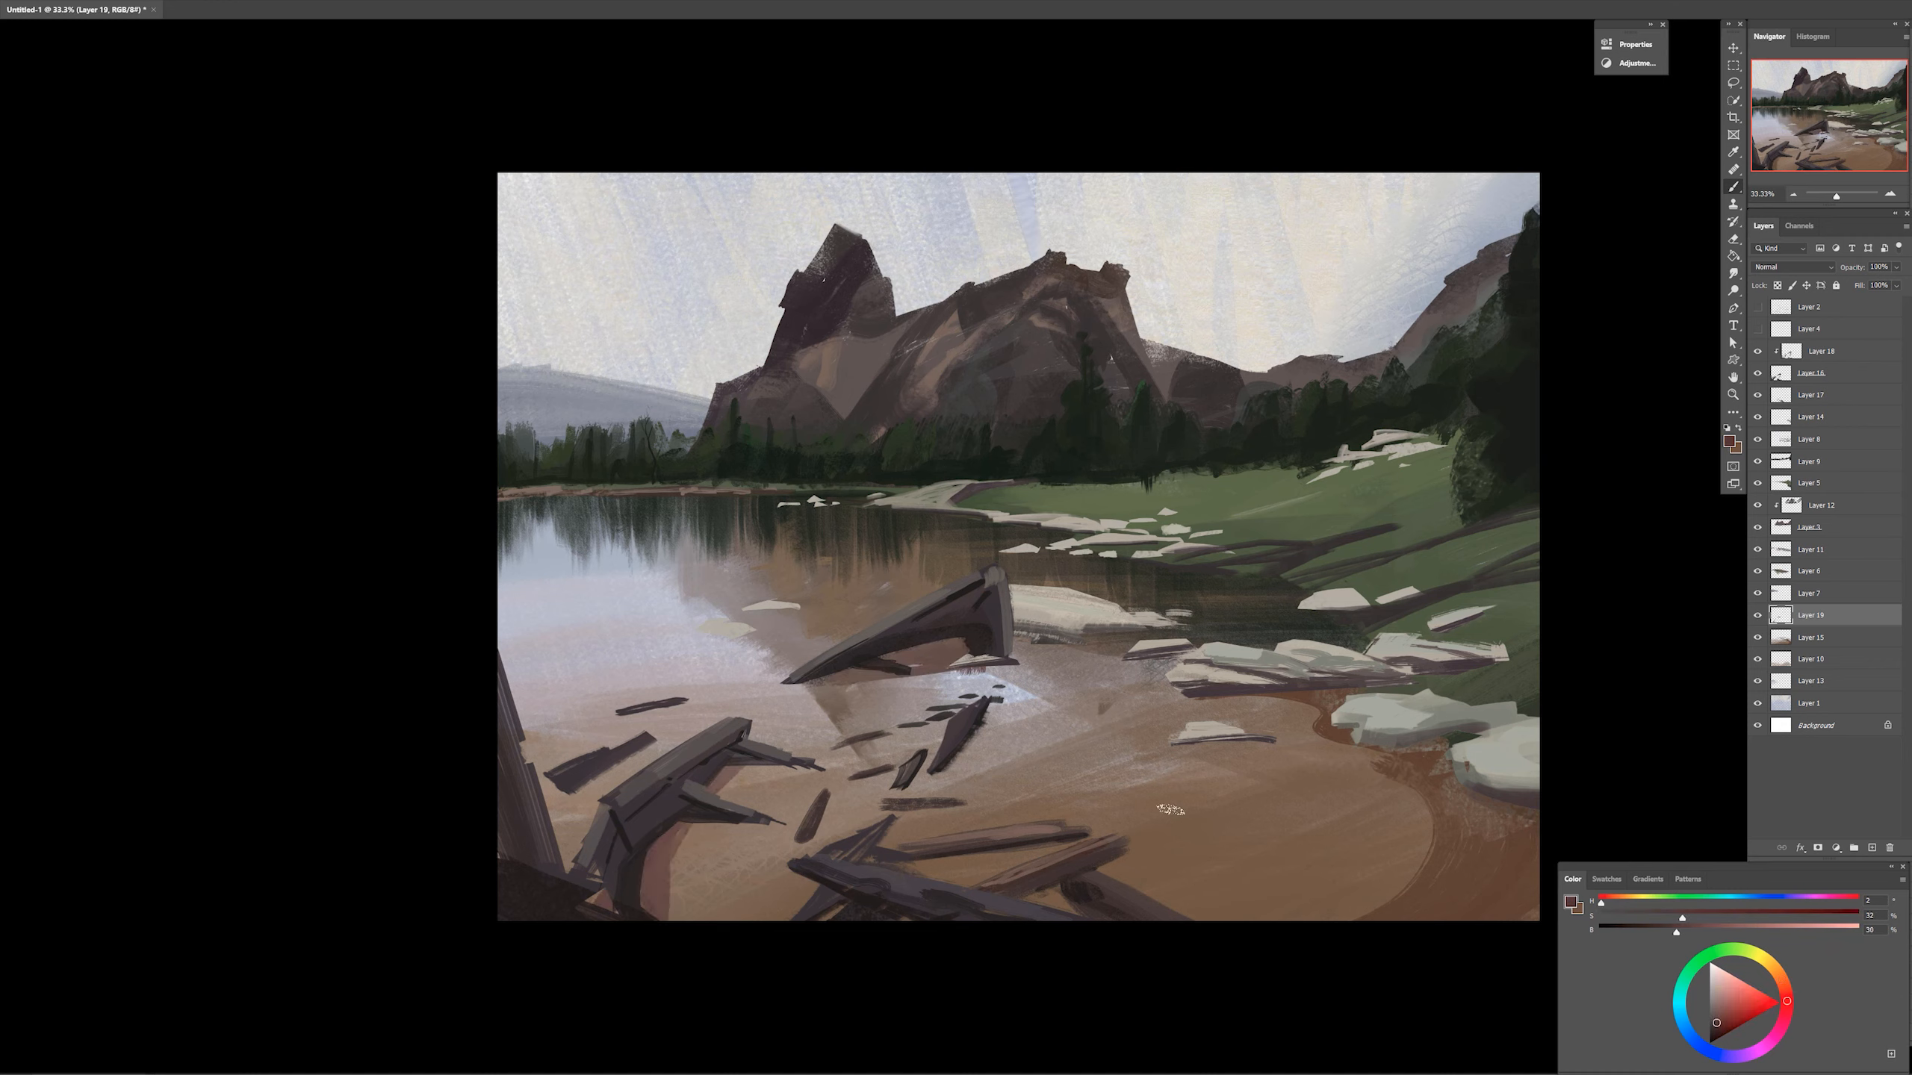
pyautogui.moveTo(821, 682); pyautogui.dragTo(982, 681)
pyautogui.moveTo(934, 674); pyautogui.dragTo(1009, 693)
# Choose another brush and extend the reddish reflections below the stump, the lower-centre planks and the upright shard
pyautogui.rightClick(1076, 756)
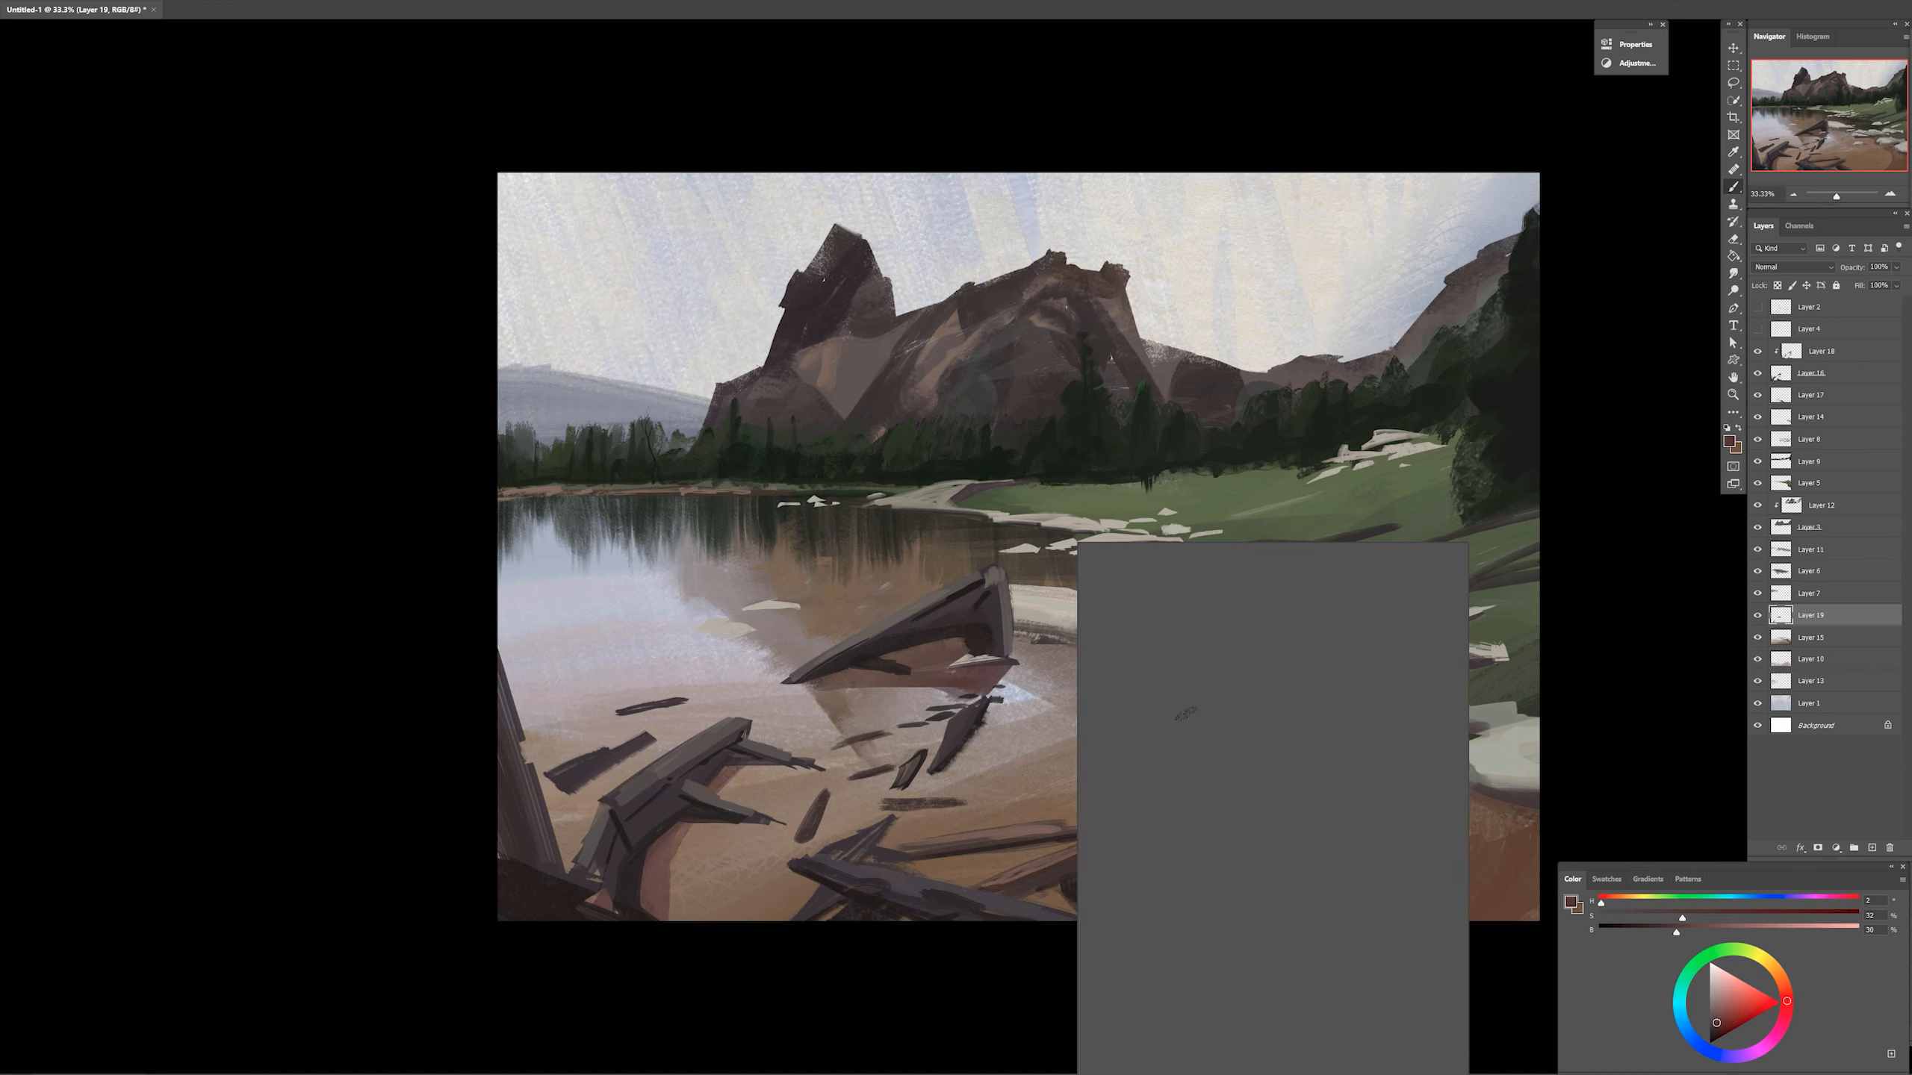
pyautogui.click(1286, 727)
pyautogui.moveTo(677, 817); pyautogui.dragTo(663, 916)
pyautogui.moveTo(915, 866); pyautogui.dragTo(1076, 847)
pyautogui.moveTo(1069, 892); pyautogui.dragTo(1020, 905)
pyautogui.moveTo(954, 719); pyautogui.dragTo(913, 795)
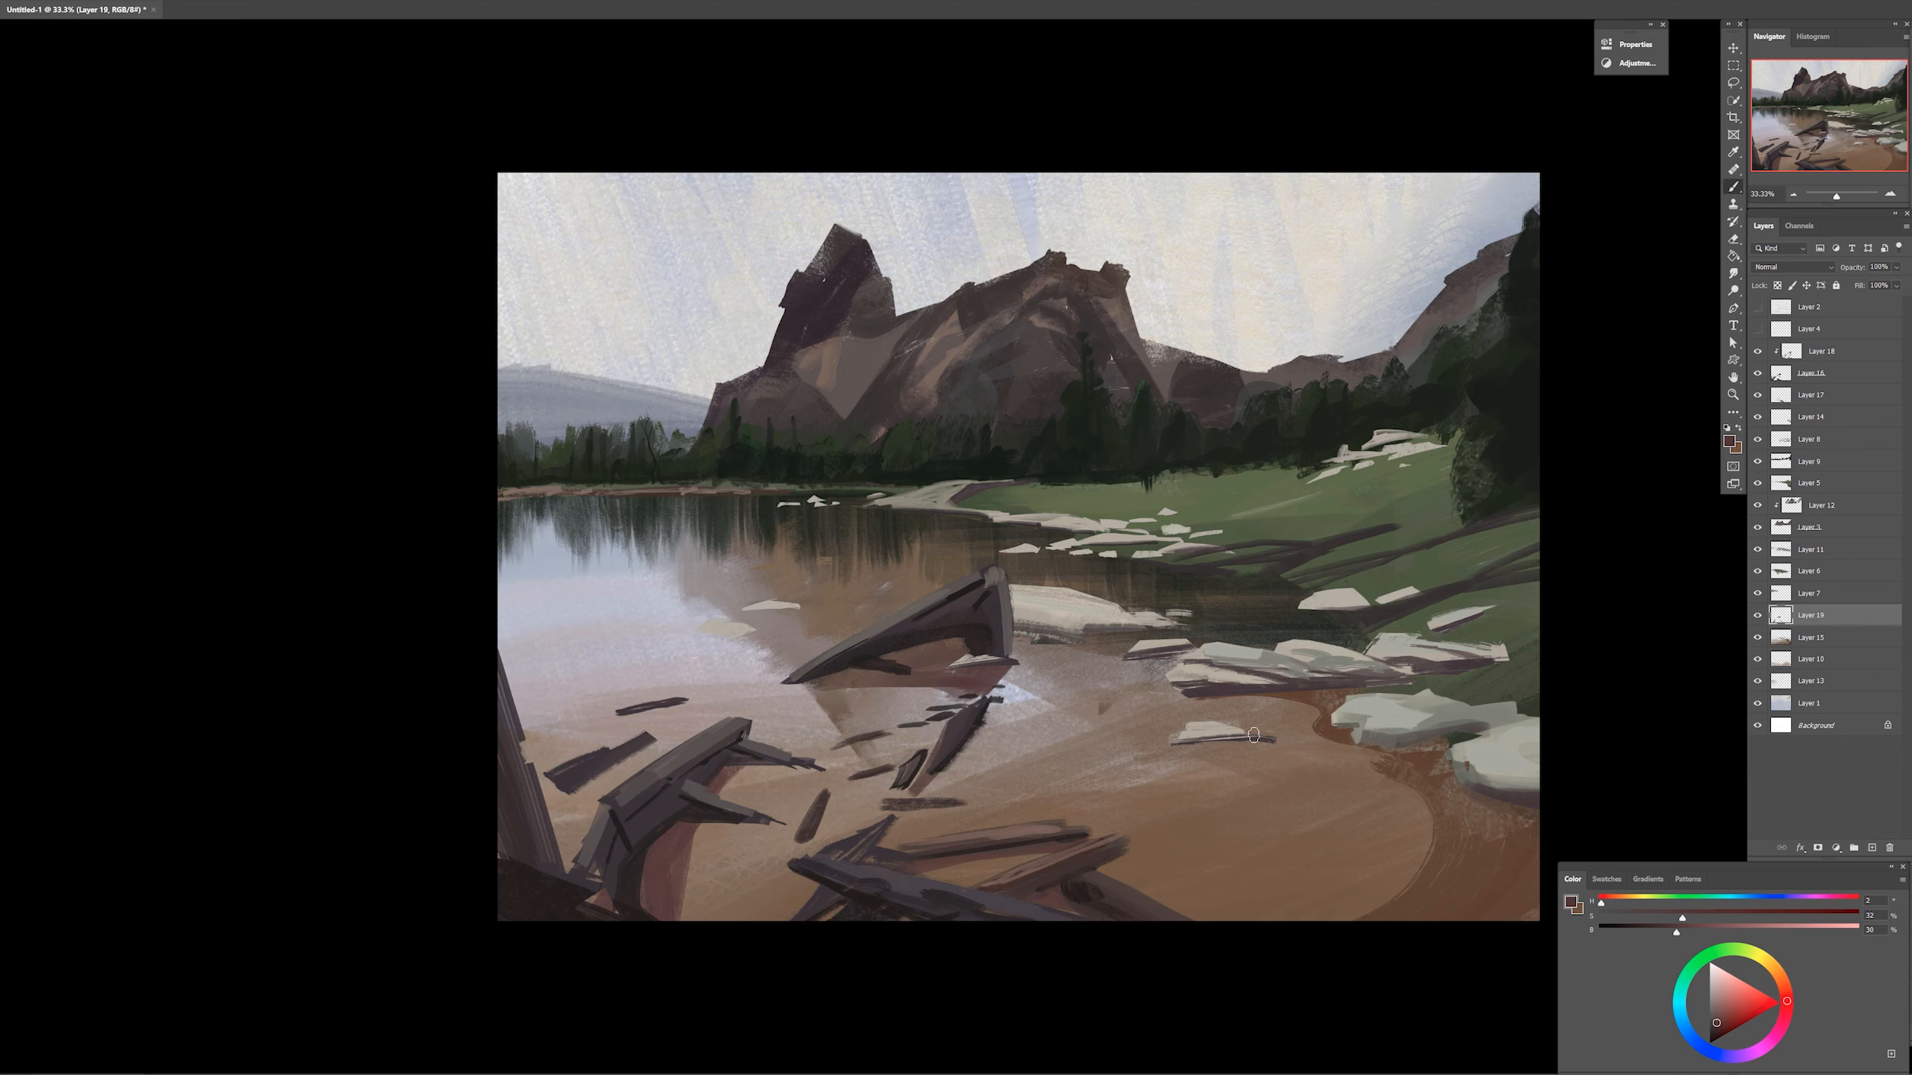
# Paint reflections beneath the small floating log at the left and under the stump's side branches
pyautogui.moveTo(1463, 822)
pyautogui.mouseDown()
pyautogui.moveTo(1365, 910)
pyautogui.moveTo(1464, 835)
pyautogui.mouseUp()
pyautogui.hotkey('ctrl', 'z')
pyautogui.moveTo(647, 752); pyautogui.dragTo(564, 807)
pyautogui.moveTo(696, 832); pyautogui.dragTo(741, 827)
pyautogui.moveTo(719, 769); pyautogui.dragTo(797, 769)
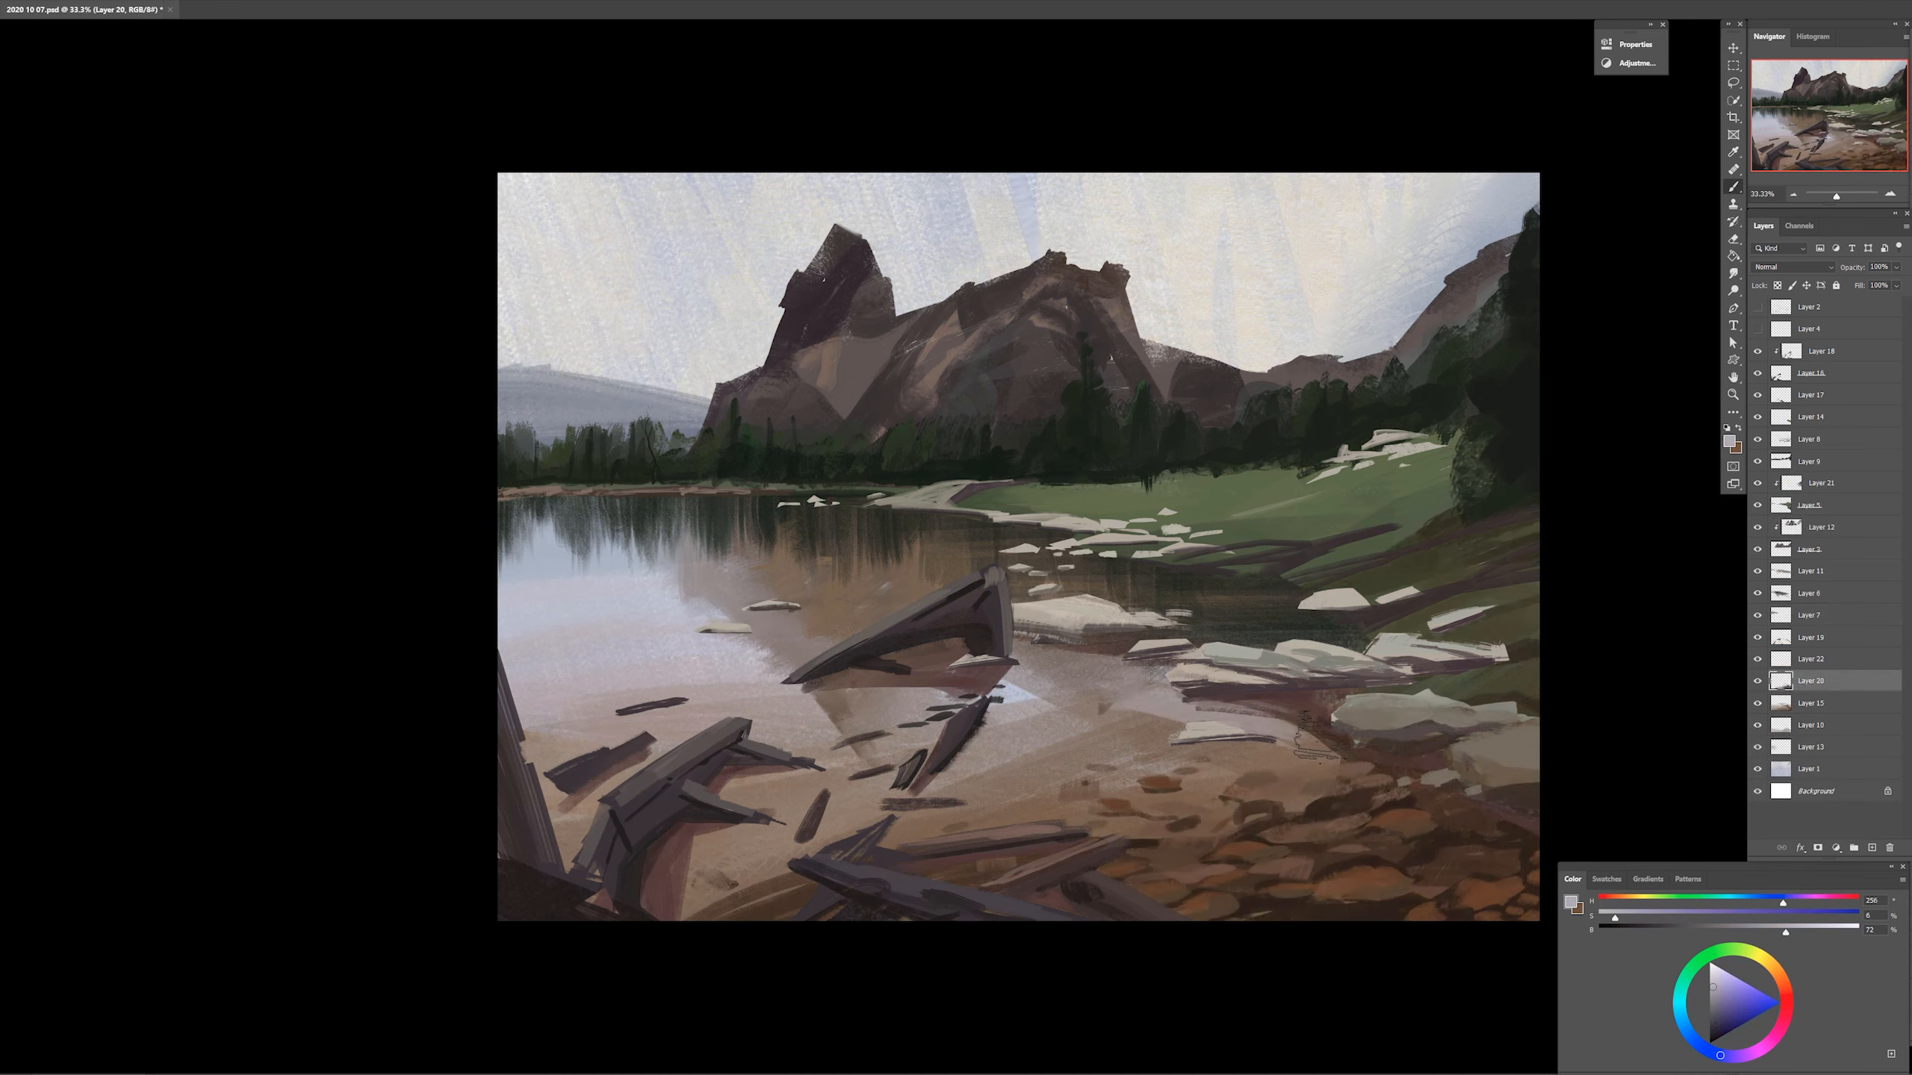
# On Layer 20, paint light grey water sheen across the submerged stones and around the lower-centre planks, and smudge it
pyautogui.moveTo(1187, 734)
pyautogui.mouseDown()
pyautogui.moveTo(1370, 764)
pyautogui.moveTo(1524, 839)
pyautogui.moveTo(1354, 810)
pyautogui.mouseUp()
pyautogui.press('r')
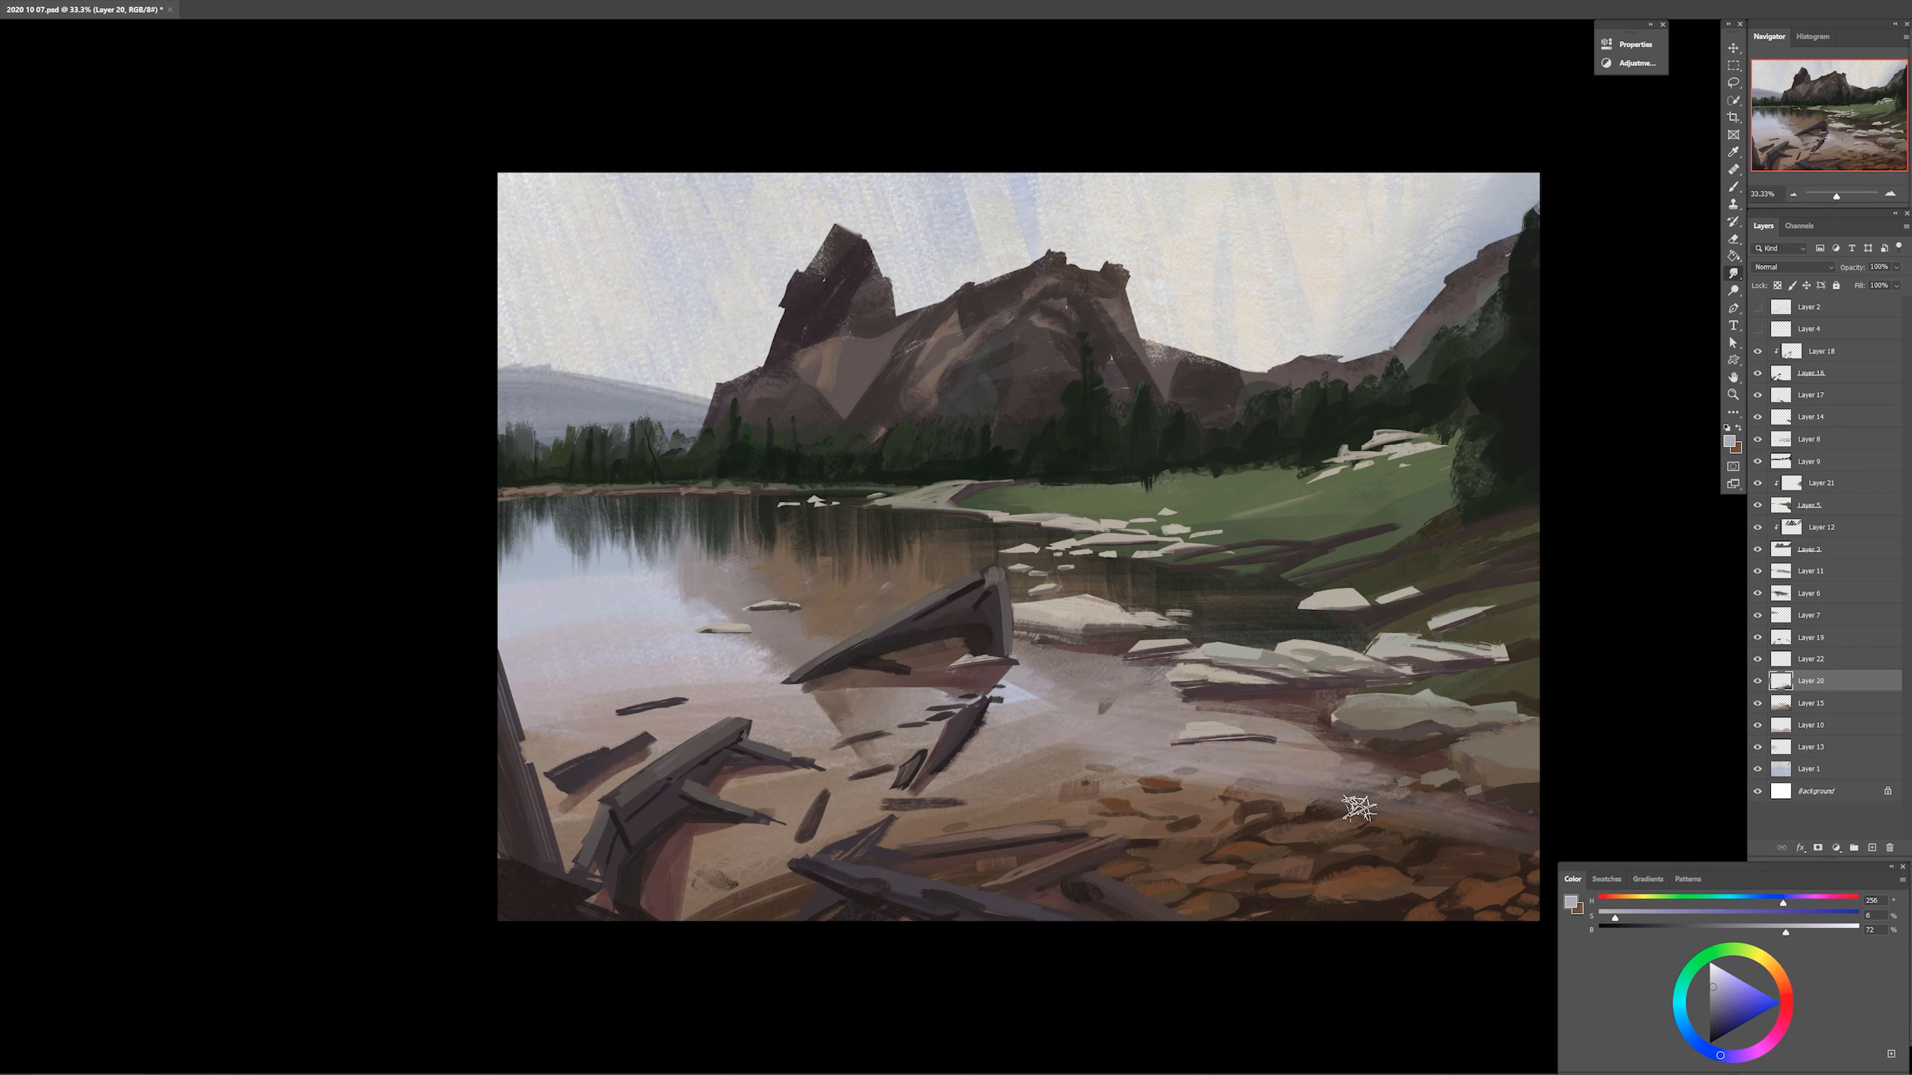
pyautogui.press('b')
pyautogui.moveTo(1118, 850); pyautogui.dragTo(1204, 917)
pyautogui.moveTo(1039, 862); pyautogui.dragTo(934, 873)
pyautogui.press('r')
pyautogui.moveTo(1221, 909)
pyautogui.mouseDown()
pyautogui.moveTo(1147, 876)
pyautogui.moveTo(1291, 922)
pyautogui.mouseUp()
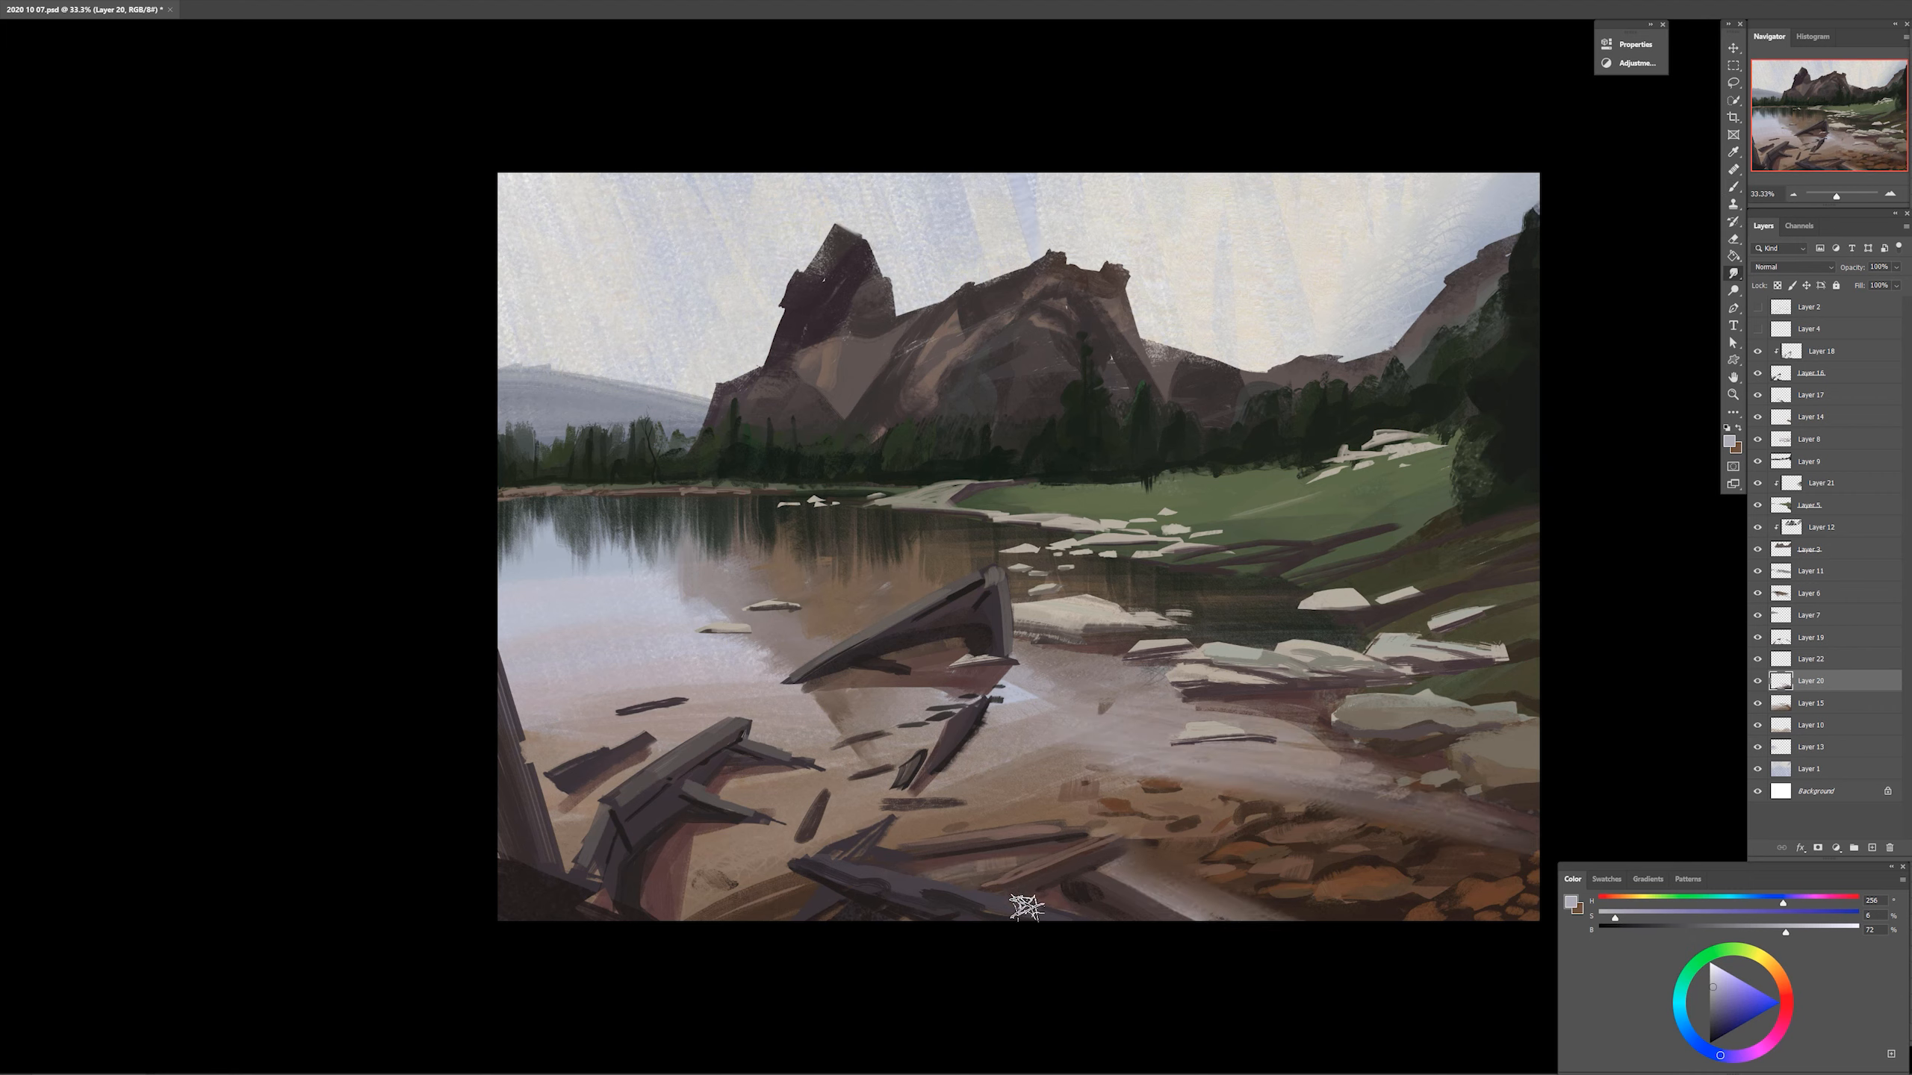
# Add a layer above Layer 1 and paint sampled pale blue-grey haze across the sky over the distant hills
pyautogui.press('b')
pyautogui.keyDown('alt'); pyautogui.click(701, 669); pyautogui.keyUp('alt')
pyautogui.keyDown('ctrl'); pyautogui.rightClick(696, 350); pyautogui.keyUp('ctrl')
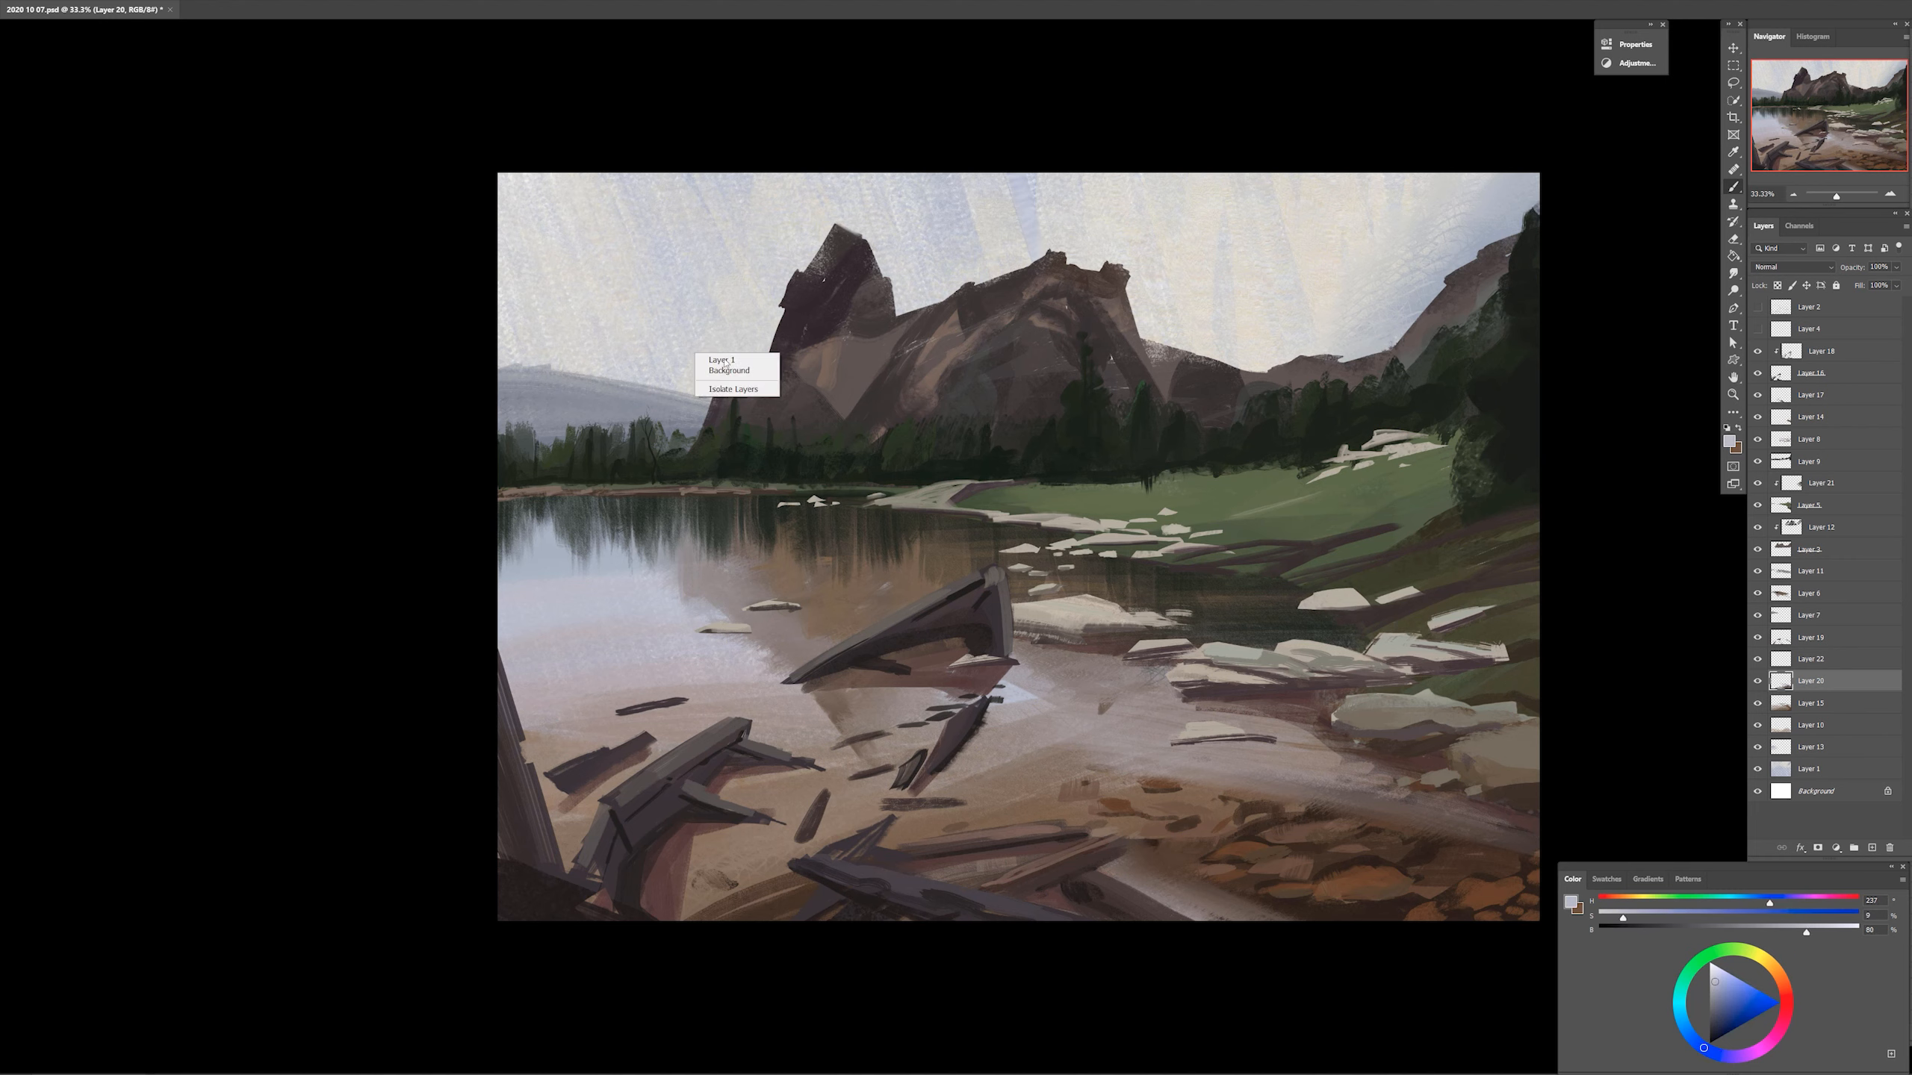
pyautogui.click(716, 360)
pyautogui.hotkey('ctrl', 'shift', 'alt', 'n')
pyautogui.moveTo(625, 377); pyautogui.dragTo(756, 380)
pyautogui.hotkey('ctrl', 'z')
pyautogui.keyDown('alt'); pyautogui.click(640, 387); pyautogui.keyUp('alt')
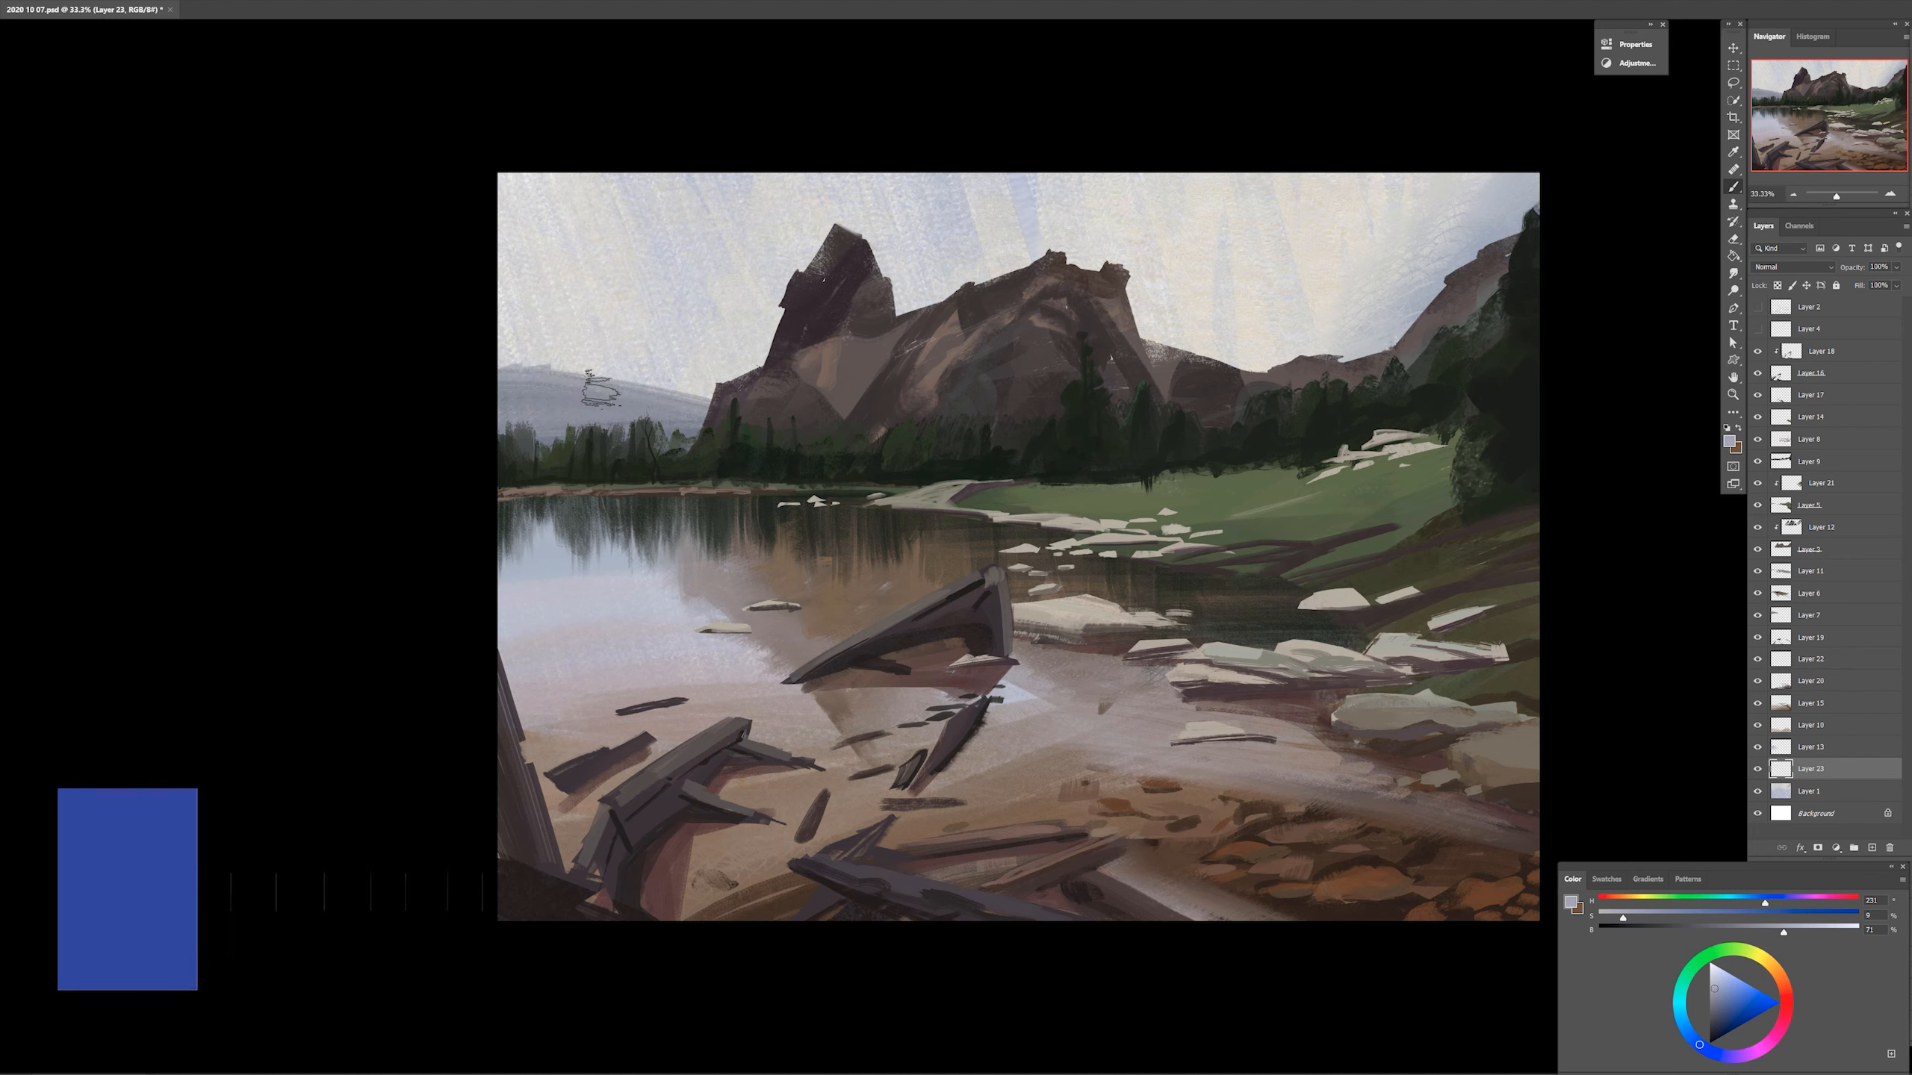
pyautogui.moveTo(594, 388); pyautogui.dragTo(760, 353)
pyautogui.moveTo(512, 339); pyautogui.dragTo(768, 331)
# Shift the sampled sky colour to a warm off-white and paint it over the sky around the right mountain slope
pyautogui.keyDown('alt'); pyautogui.click(602, 335); pyautogui.keyUp('alt')
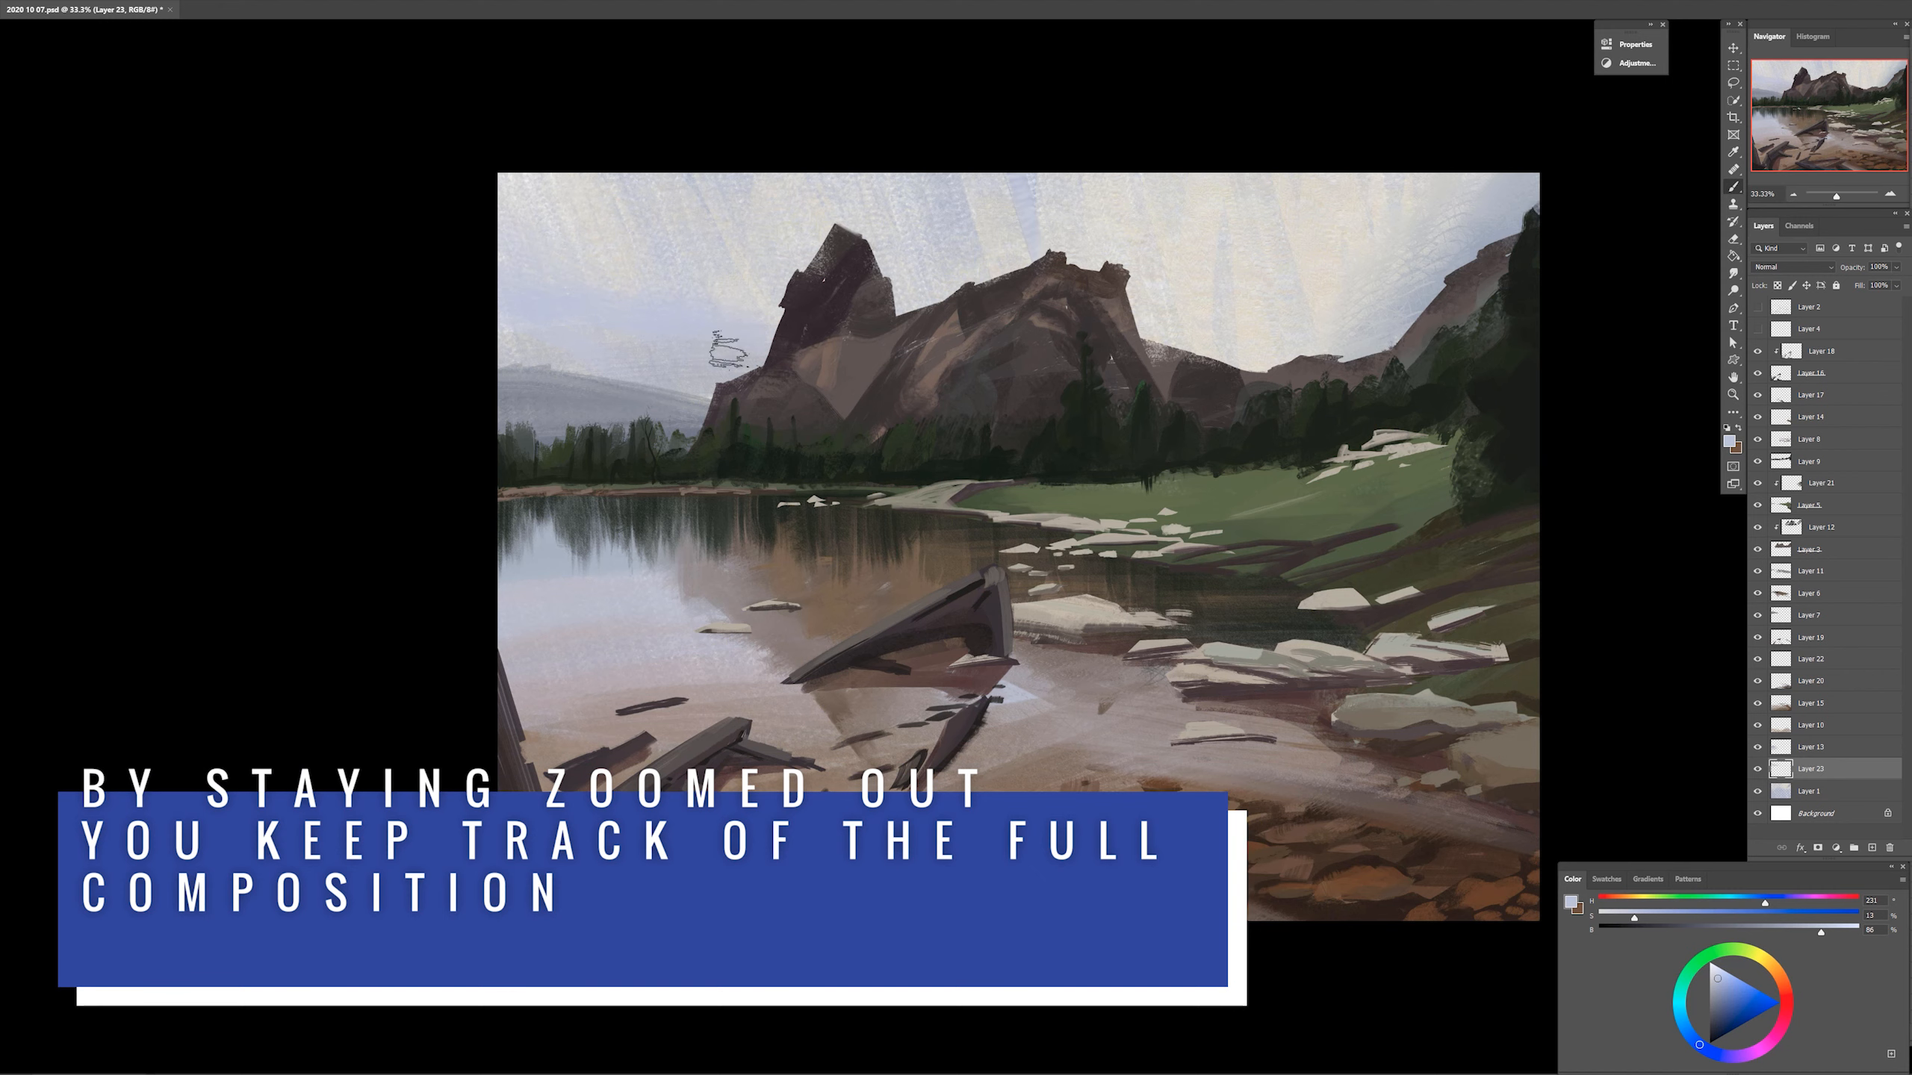
pyautogui.moveTo(1776, 905); pyautogui.dragTo(1643, 902)
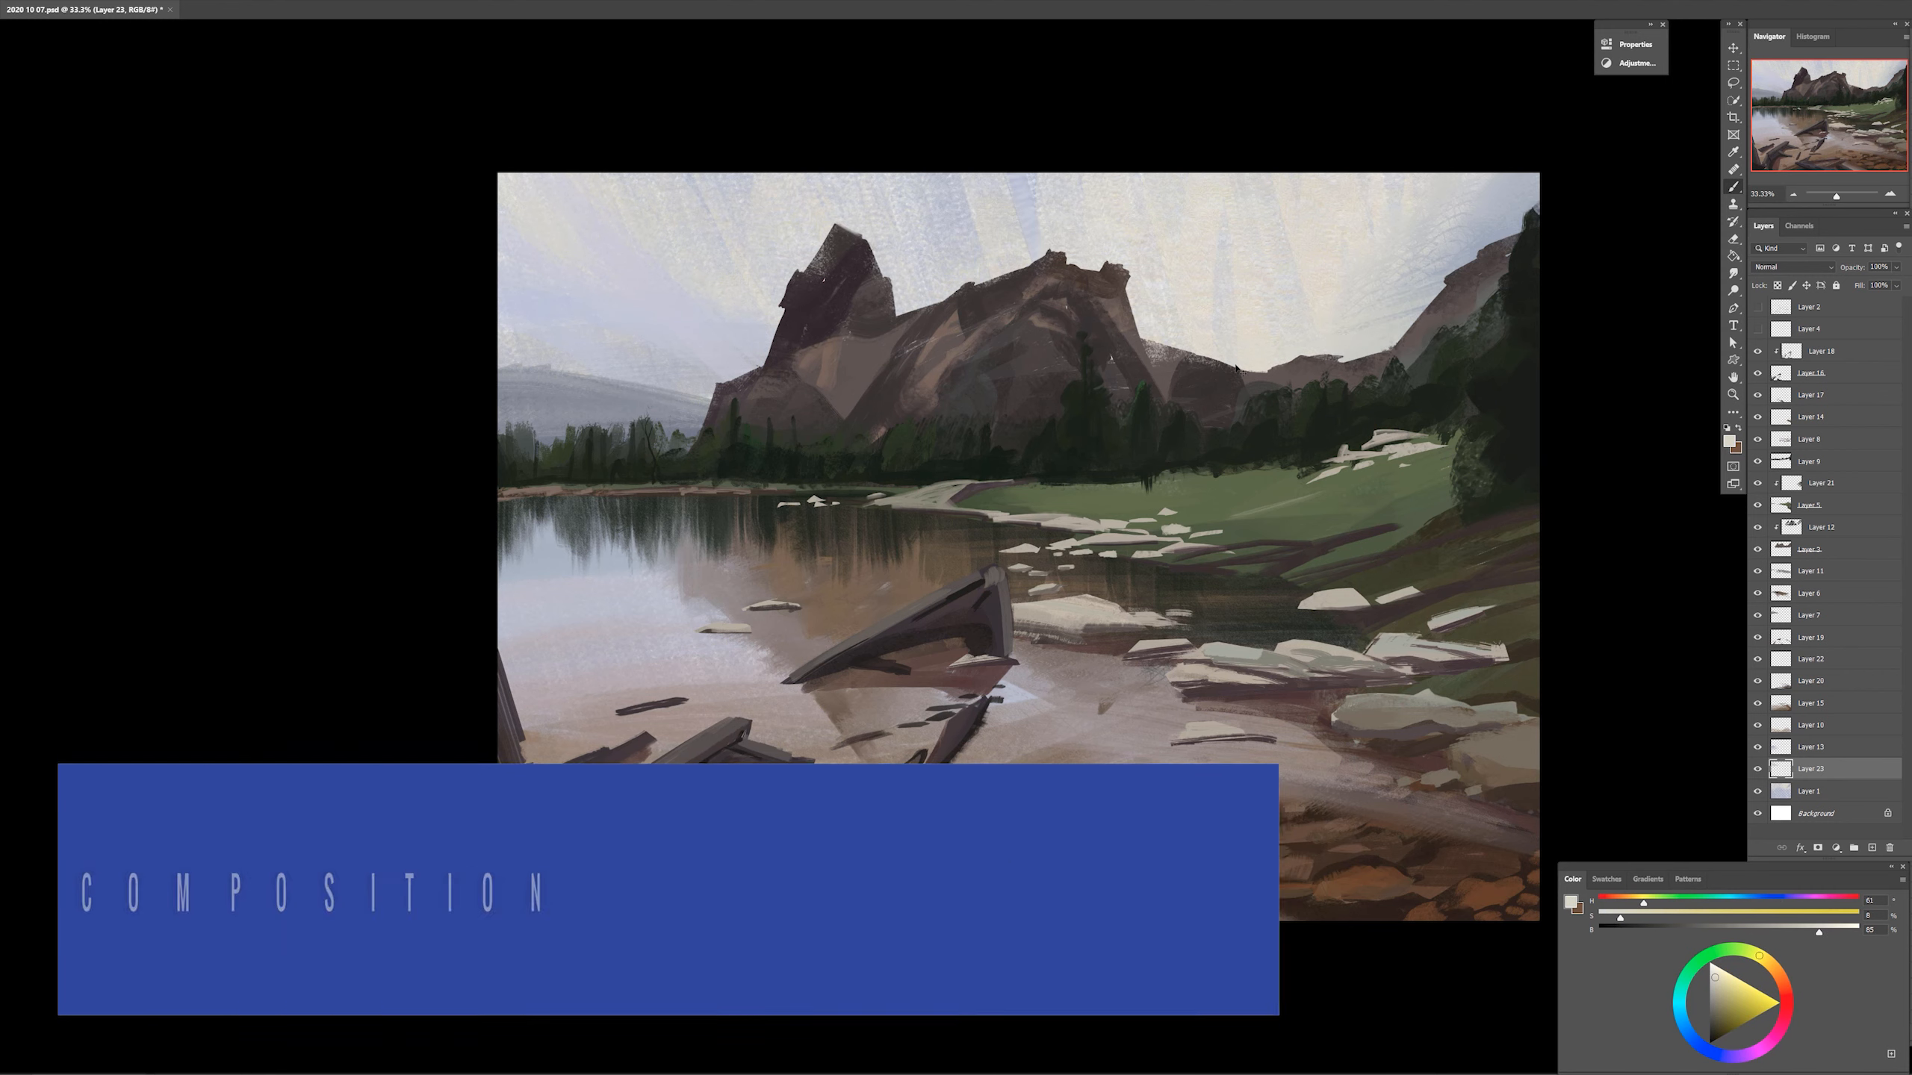
pyautogui.keyDown('alt'); pyautogui.click(1430, 297); pyautogui.keyUp('alt')
pyautogui.moveTo(1422, 301); pyautogui.dragTo(1351, 351)
pyautogui.keyDown('alt'); pyautogui.click(1272, 291); pyautogui.keyUp('alt')
pyautogui.moveTo(1495, 207)
pyautogui.mouseDown()
pyautogui.moveTo(1260, 325)
pyautogui.moveTo(1497, 207)
pyautogui.mouseUp()
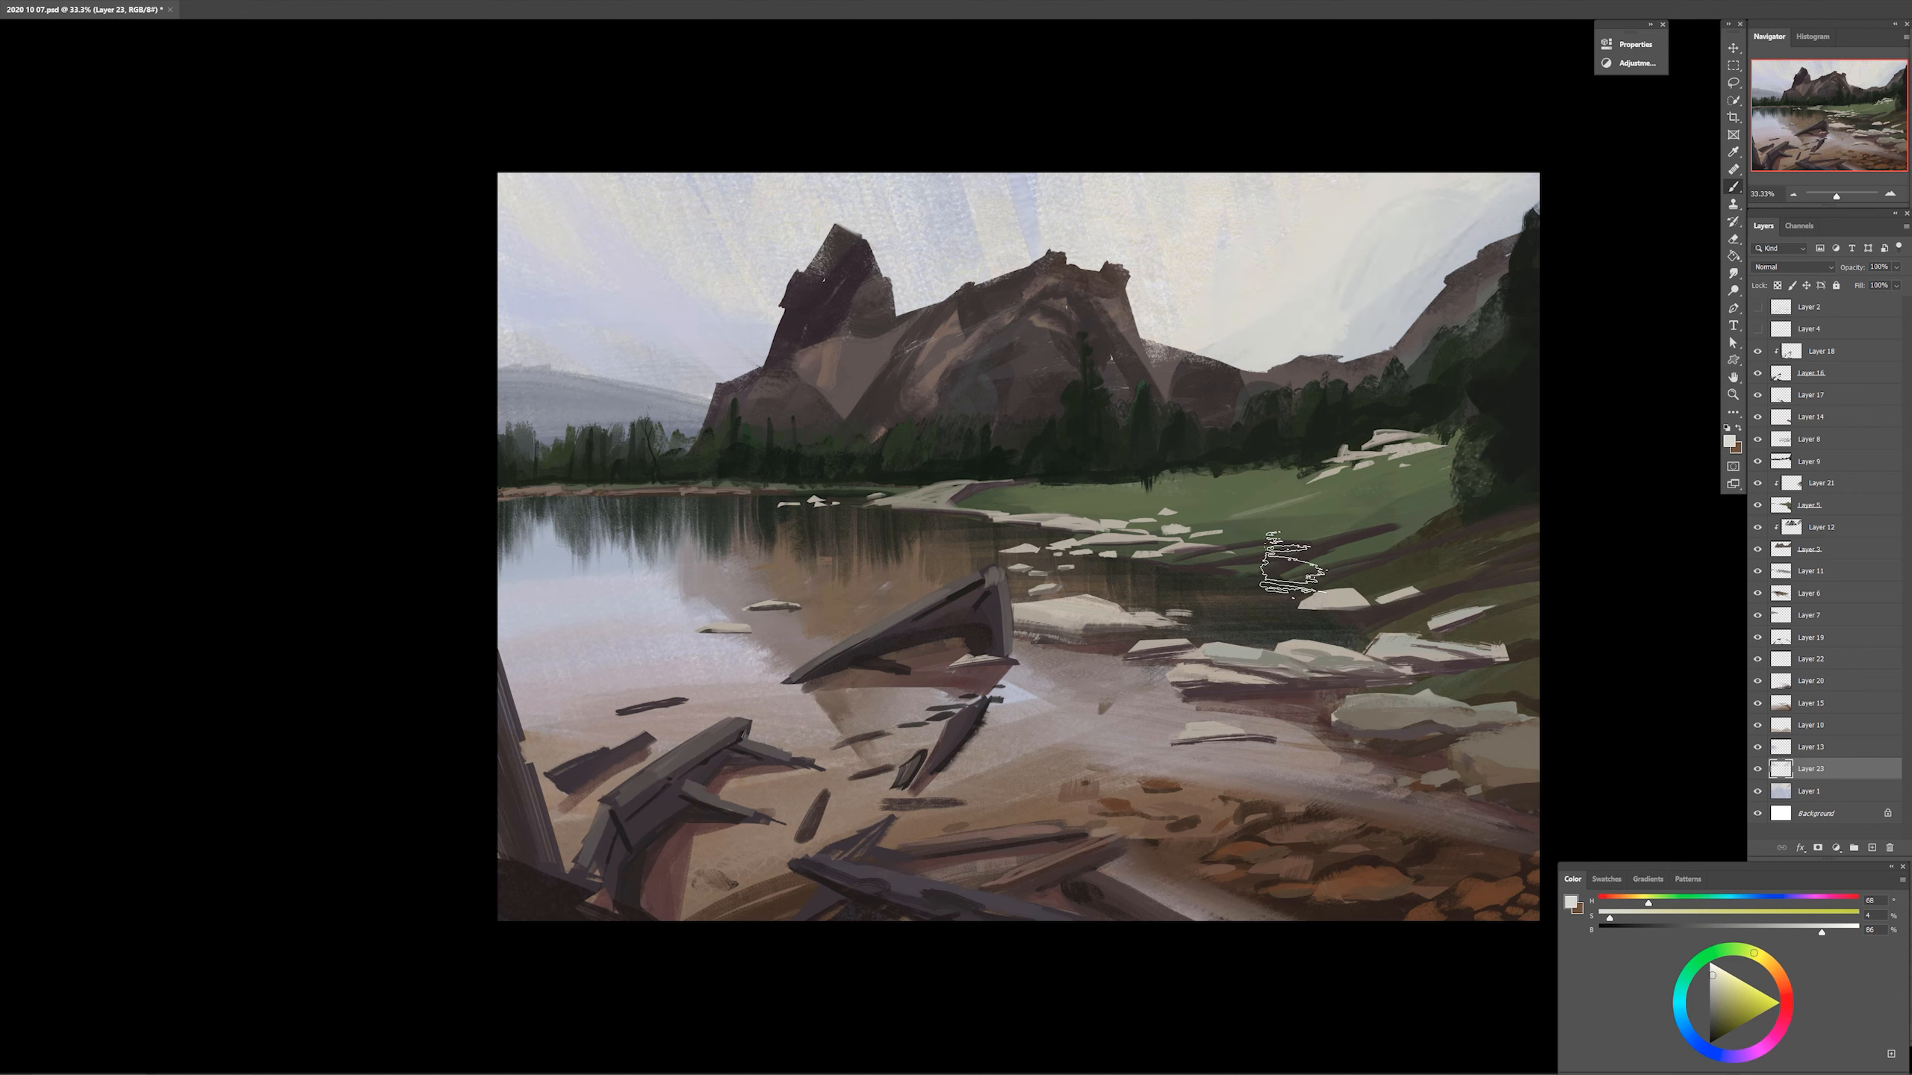
# Set a grey-violet at hue 247 and 71% brightness, choose another brush, and paint and smudge clouds in the upper left sky
pyautogui.click(1777, 901)
pyautogui.moveTo(1814, 930); pyautogui.dragTo(1783, 931)
pyautogui.rightClick(973, 419)
pyautogui.doubleClick(1209, 758)
pyautogui.moveTo(503, 203); pyautogui.dragTo(933, 183)
pyautogui.moveTo(933, 183)
pyautogui.mouseDown()
pyautogui.moveTo(473, 261)
pyautogui.moveTo(809, 203)
pyautogui.mouseUp()
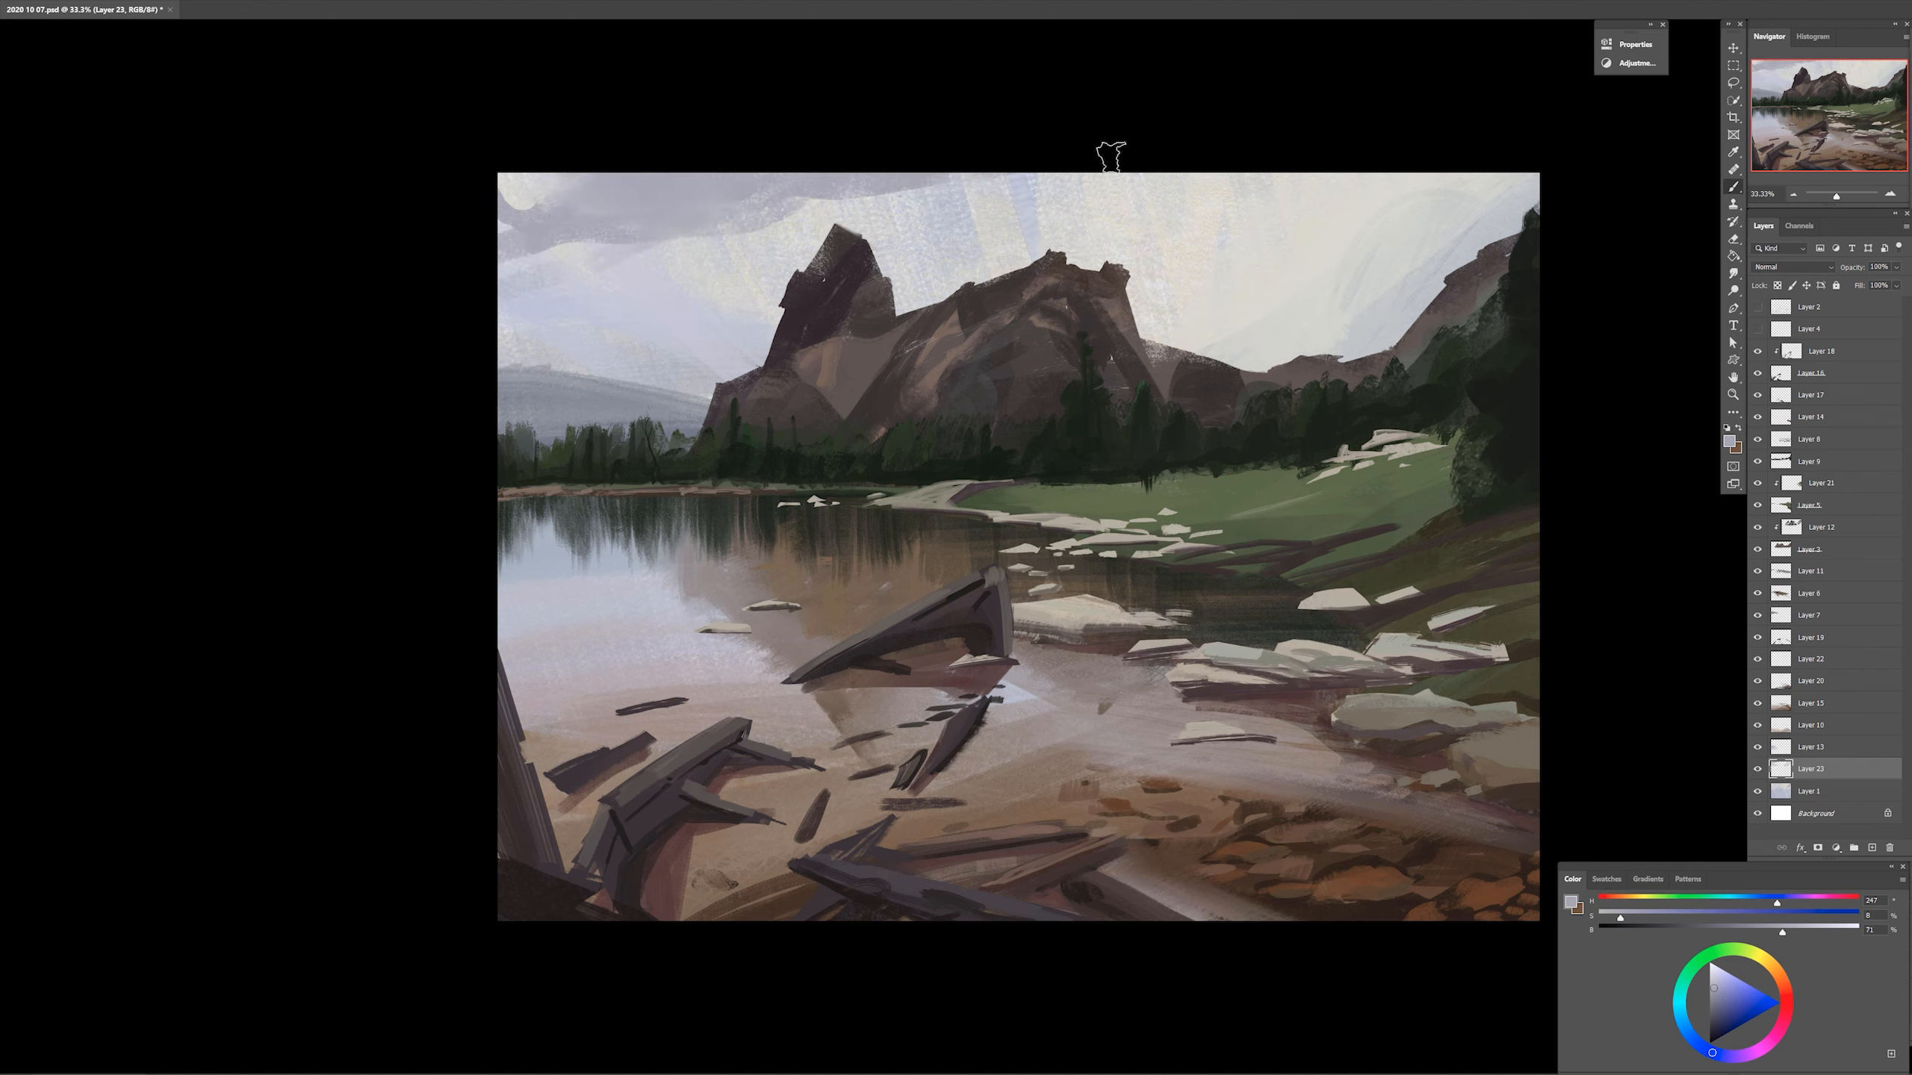
pyautogui.moveTo(1111, 178)
pyautogui.mouseDown()
pyautogui.moveTo(628, 254)
pyautogui.moveTo(503, 297)
pyautogui.mouseUp()
pyautogui.press('r')
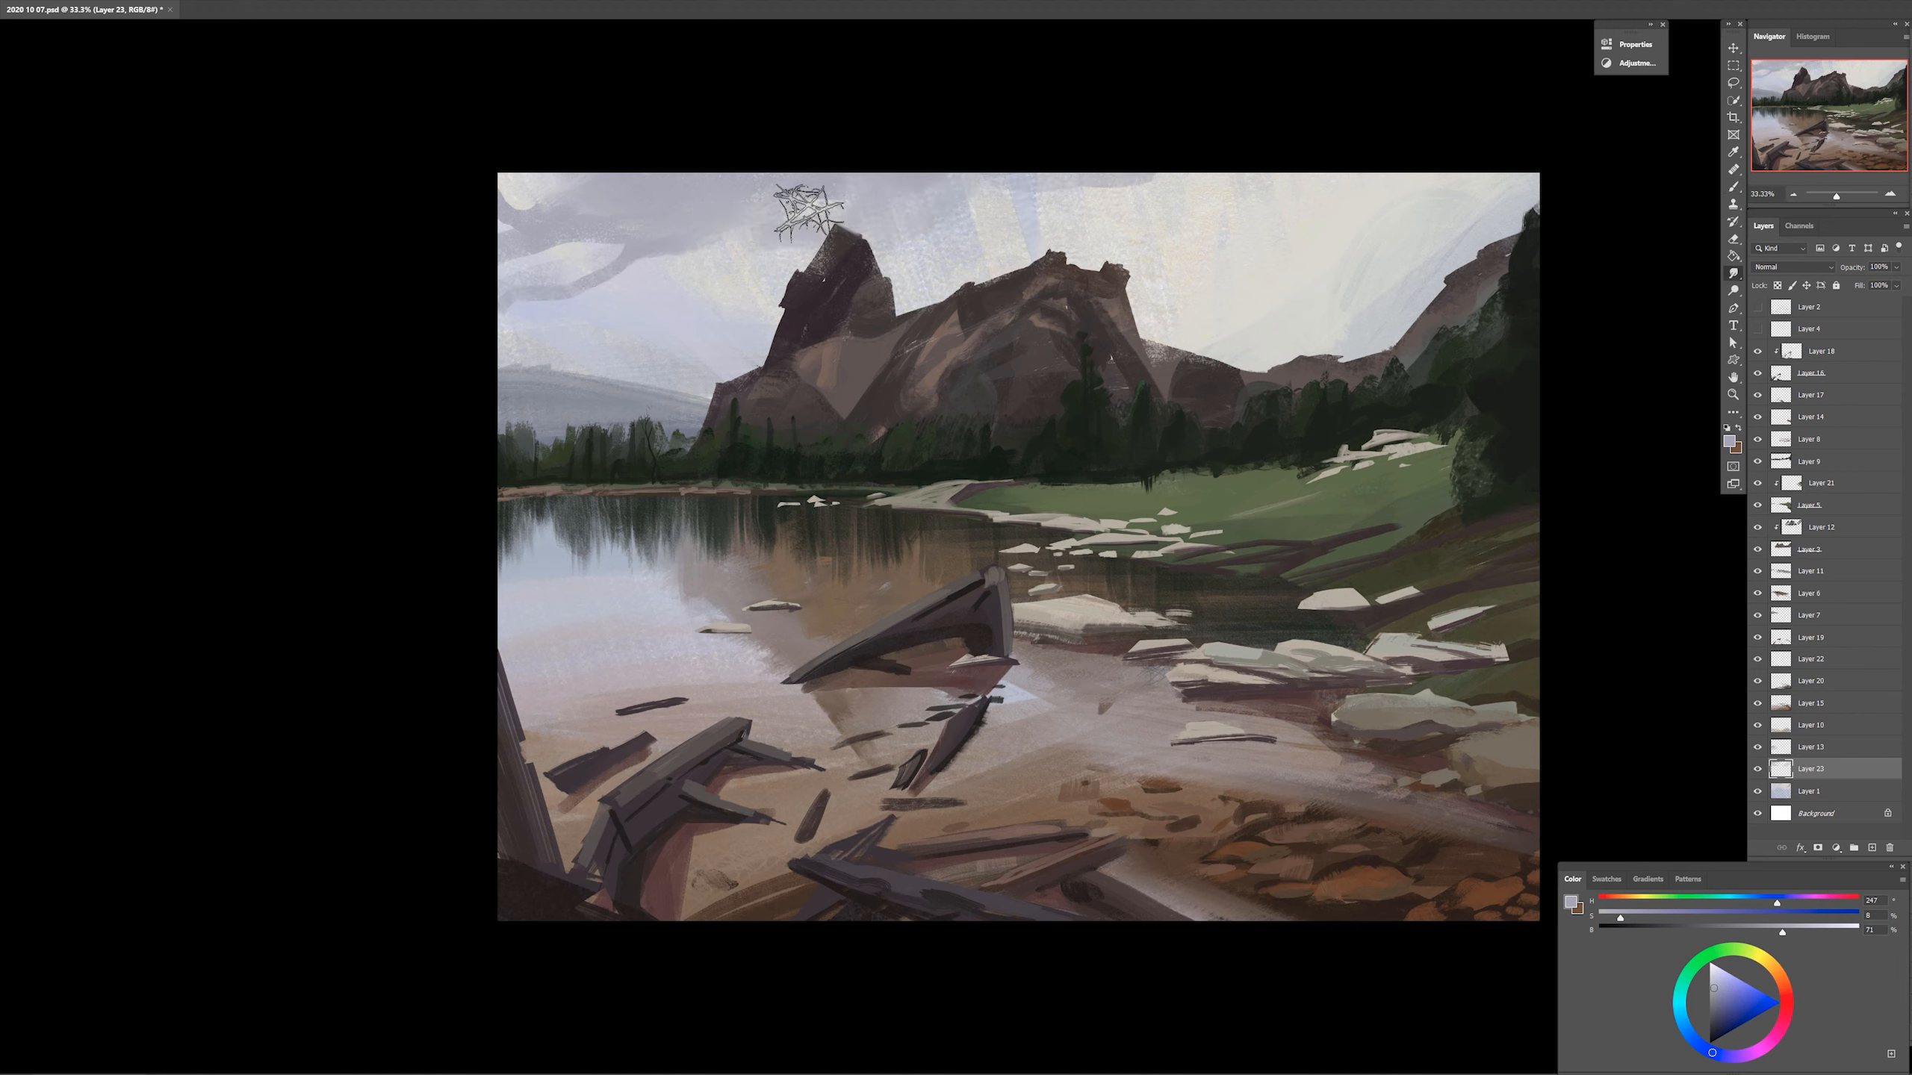
pyautogui.press('b')
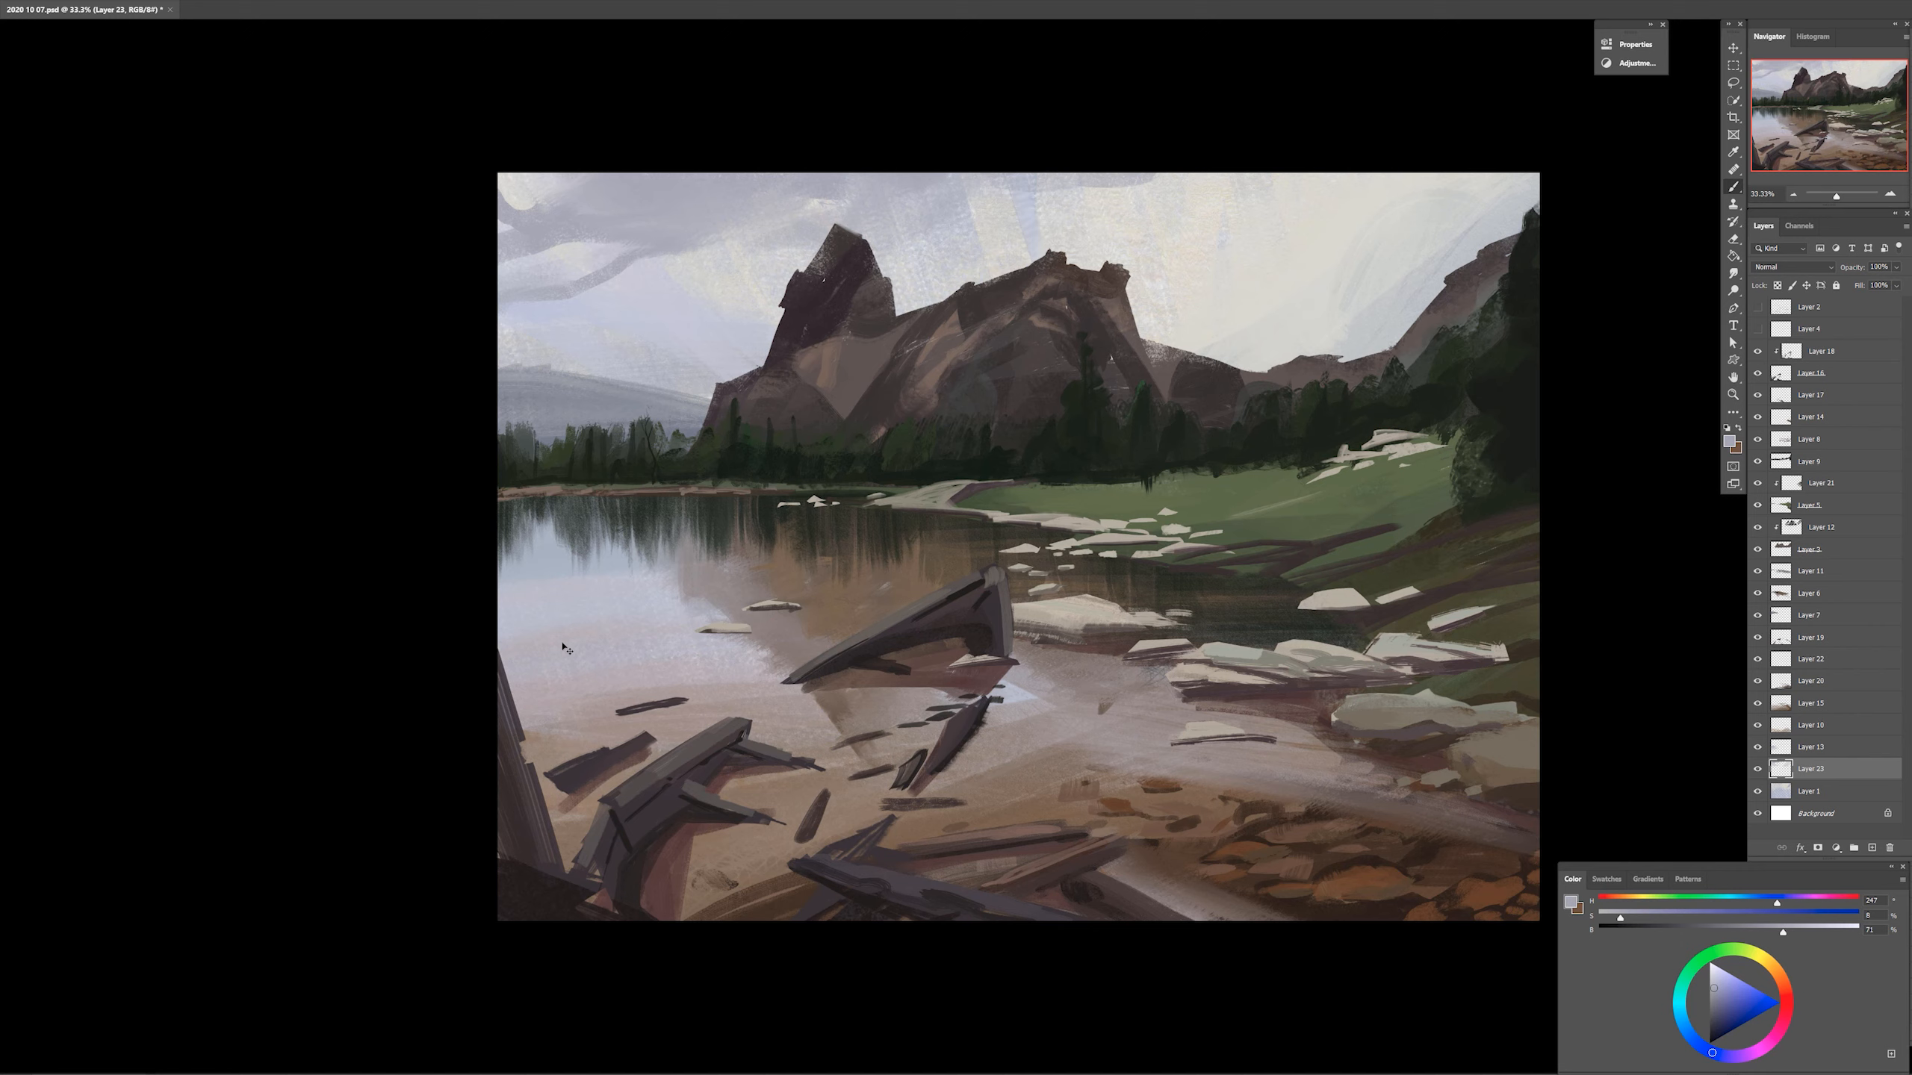
# On Layer 7, soften the distant hills by smudging and add sampled blue tones near the tree line
pyautogui.keyDown('alt'); pyautogui.click(607, 424); pyautogui.keyUp('alt')
pyautogui.keyDown('ctrl'); pyautogui.click(608, 424); pyautogui.keyUp('ctrl')
pyautogui.press('r')
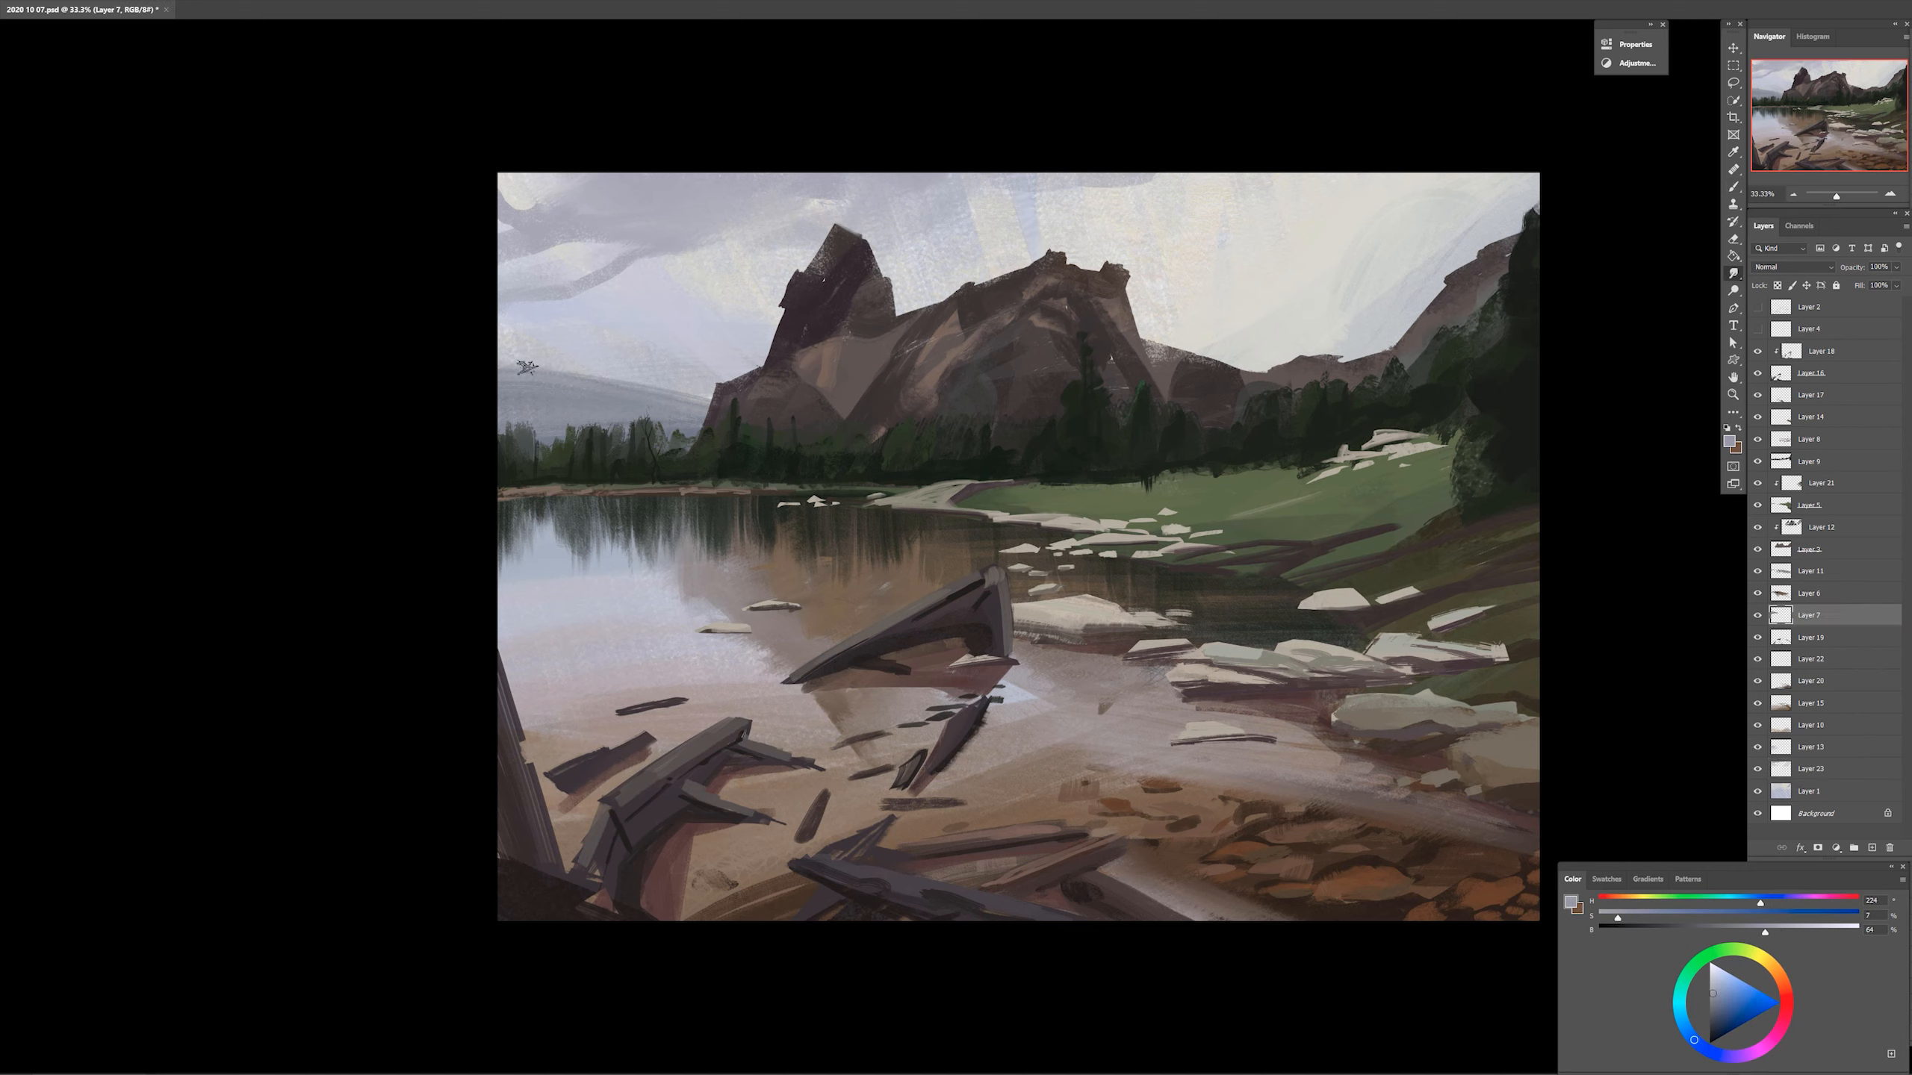
pyautogui.press('b')
pyautogui.keyDown('alt'); pyautogui.click(503, 417); pyautogui.keyUp('alt')
pyautogui.keyDown('alt'); pyautogui.click(498, 444); pyautogui.keyUp('alt')
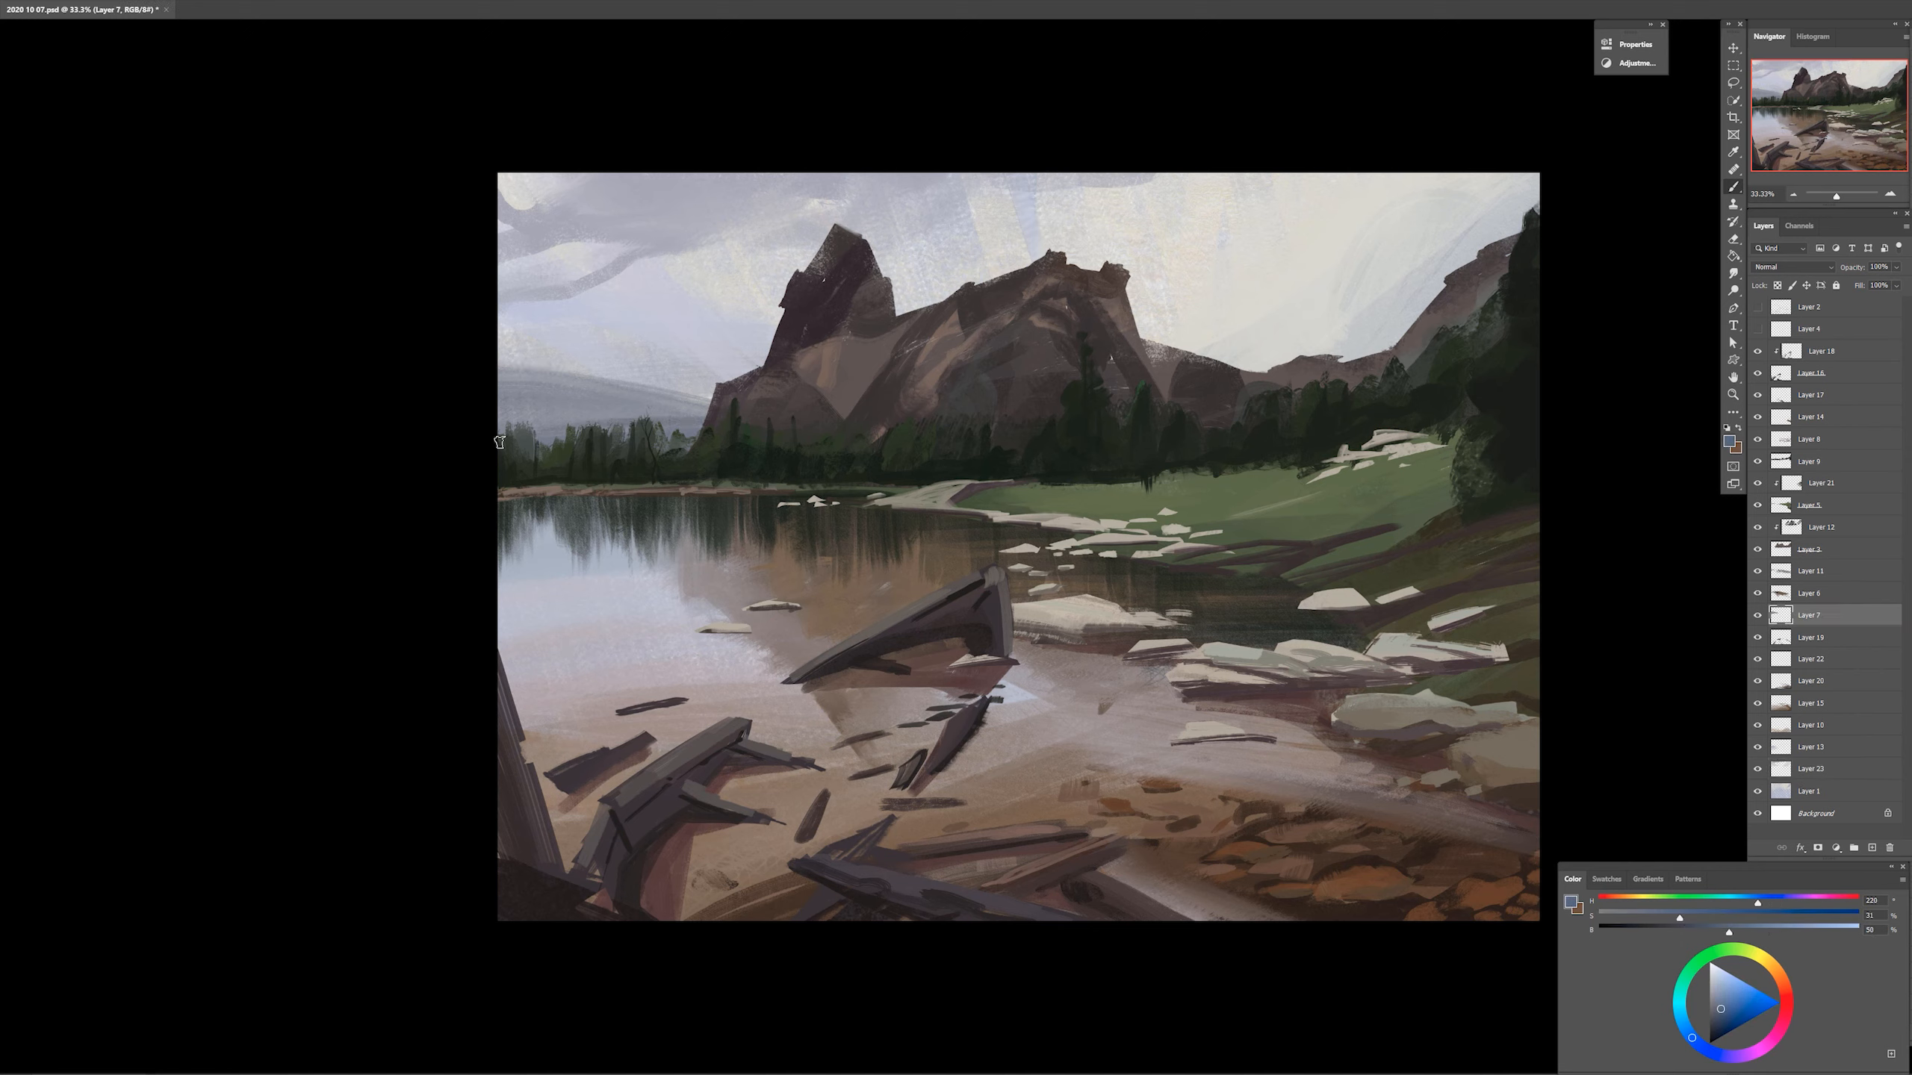
# On Layer 12, refine the mountain faces with sampled tones and pick a muted brown from the lower right shore
pyautogui.keyDown('ctrl'); pyautogui.click(1199, 390); pyautogui.keyUp('ctrl')
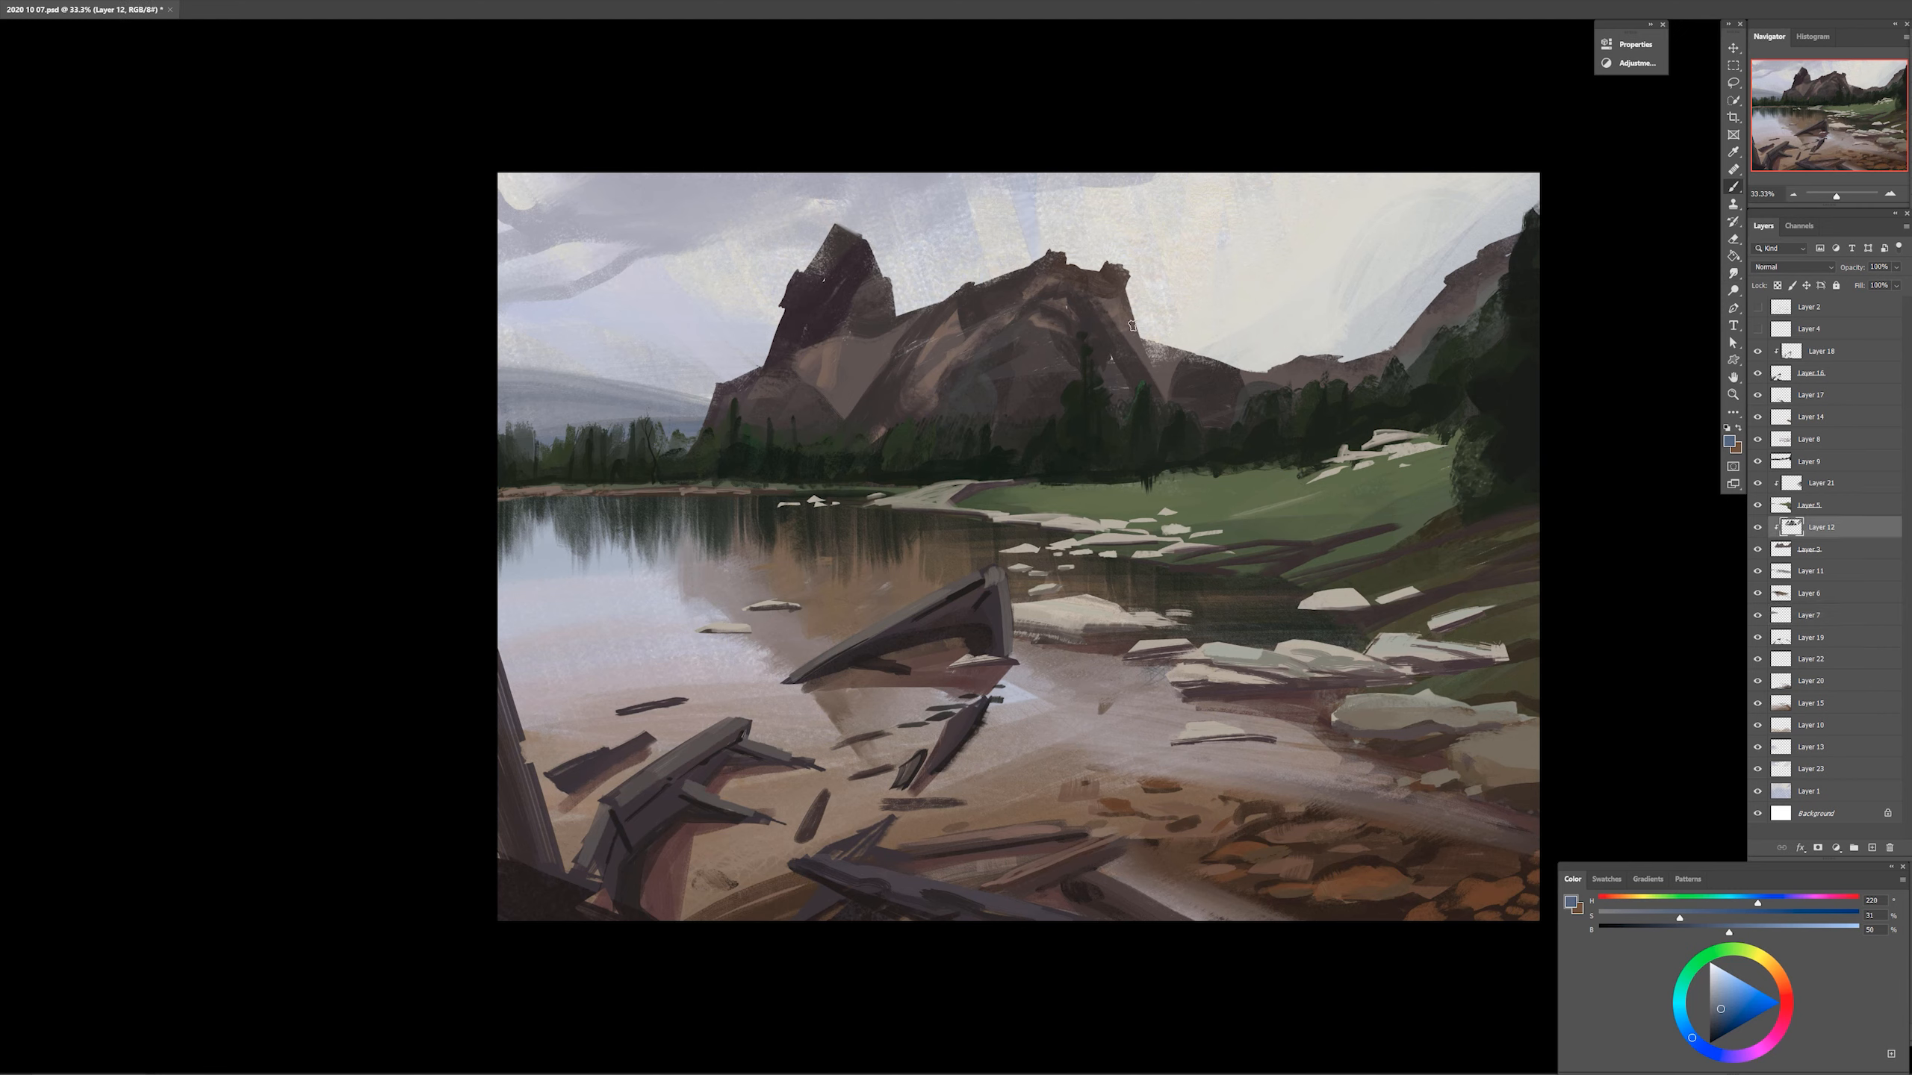
pyautogui.keyDown('alt'); pyautogui.click(1060, 309); pyautogui.keyUp('alt')
pyautogui.keyDown('alt'); pyautogui.click(1260, 401); pyautogui.keyUp('alt')
pyautogui.keyDown('alt'); pyautogui.click(1494, 715); pyautogui.keyUp('alt')
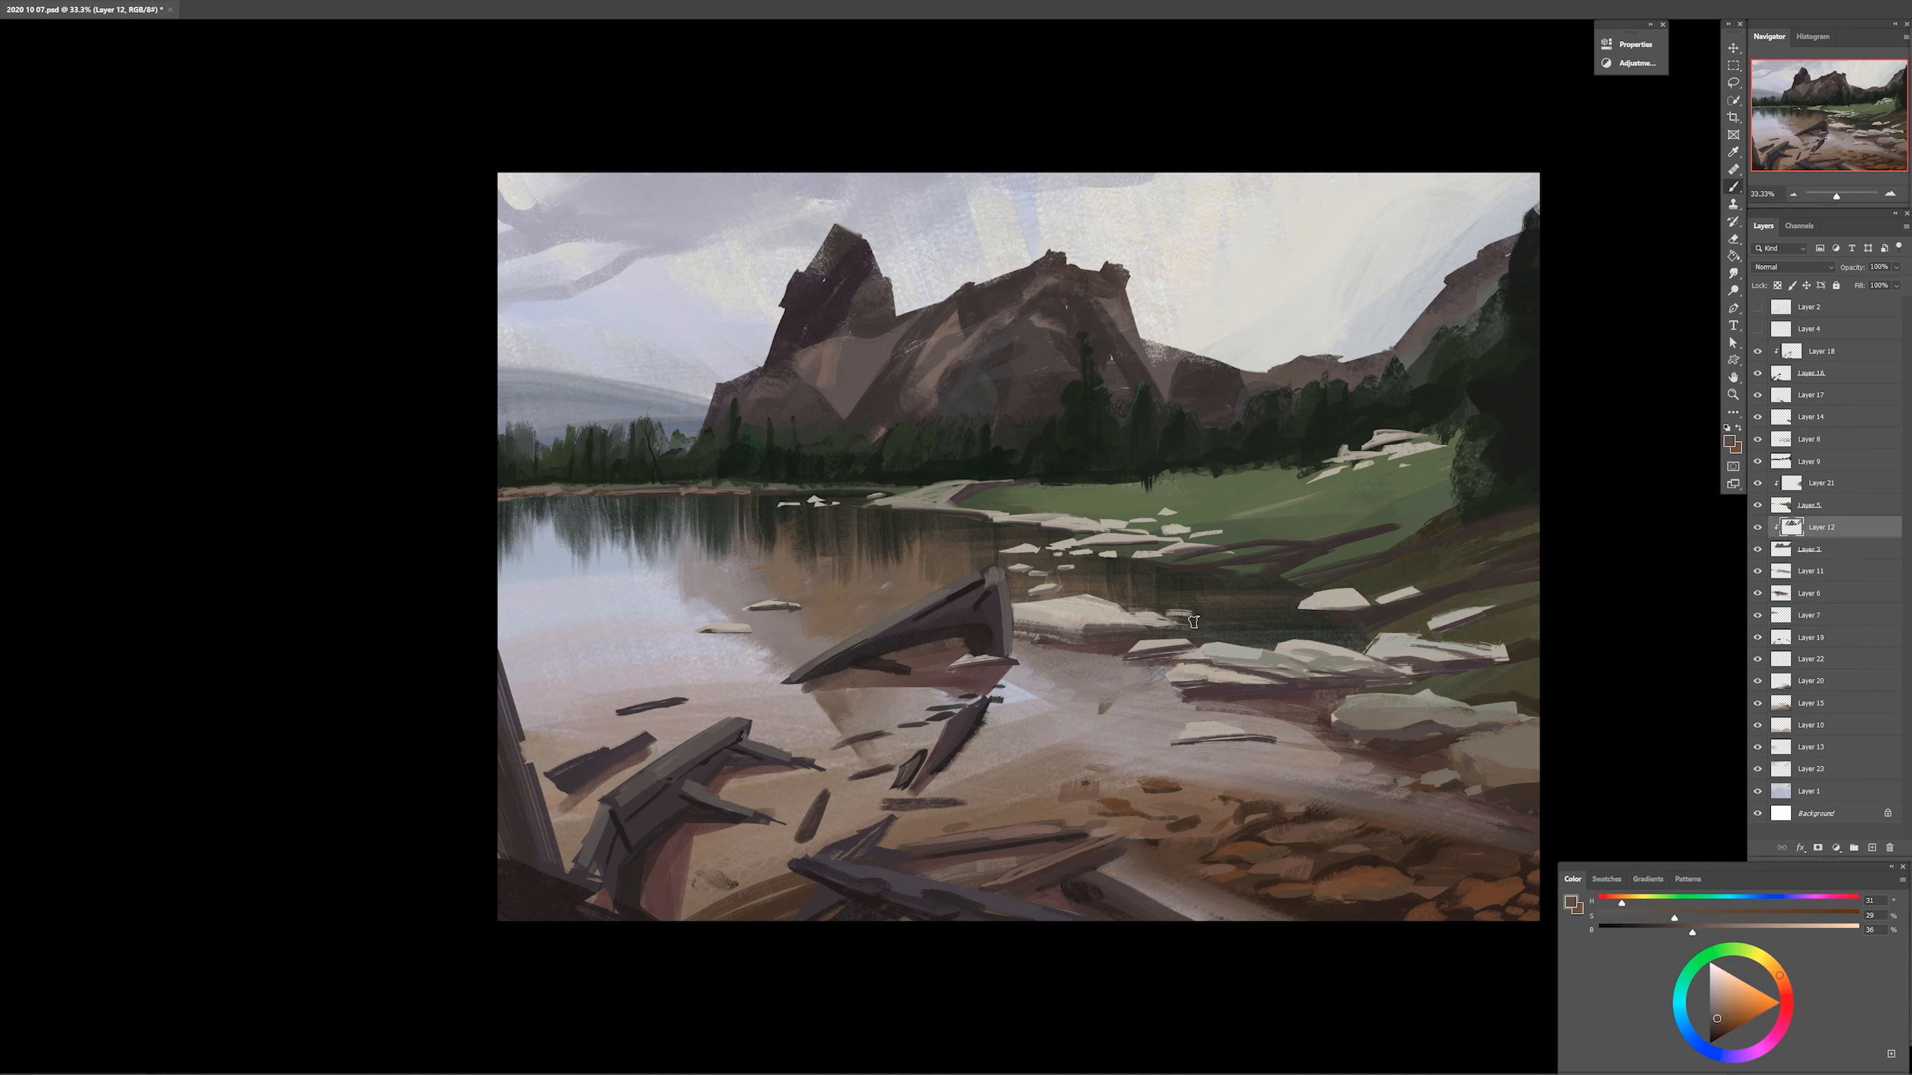
# Add a layer above Layer 9 and paint a sampled very dark green tree base below the central tree line
pyautogui.keyDown('ctrl'); pyautogui.click(1494, 452); pyautogui.keyUp('ctrl')
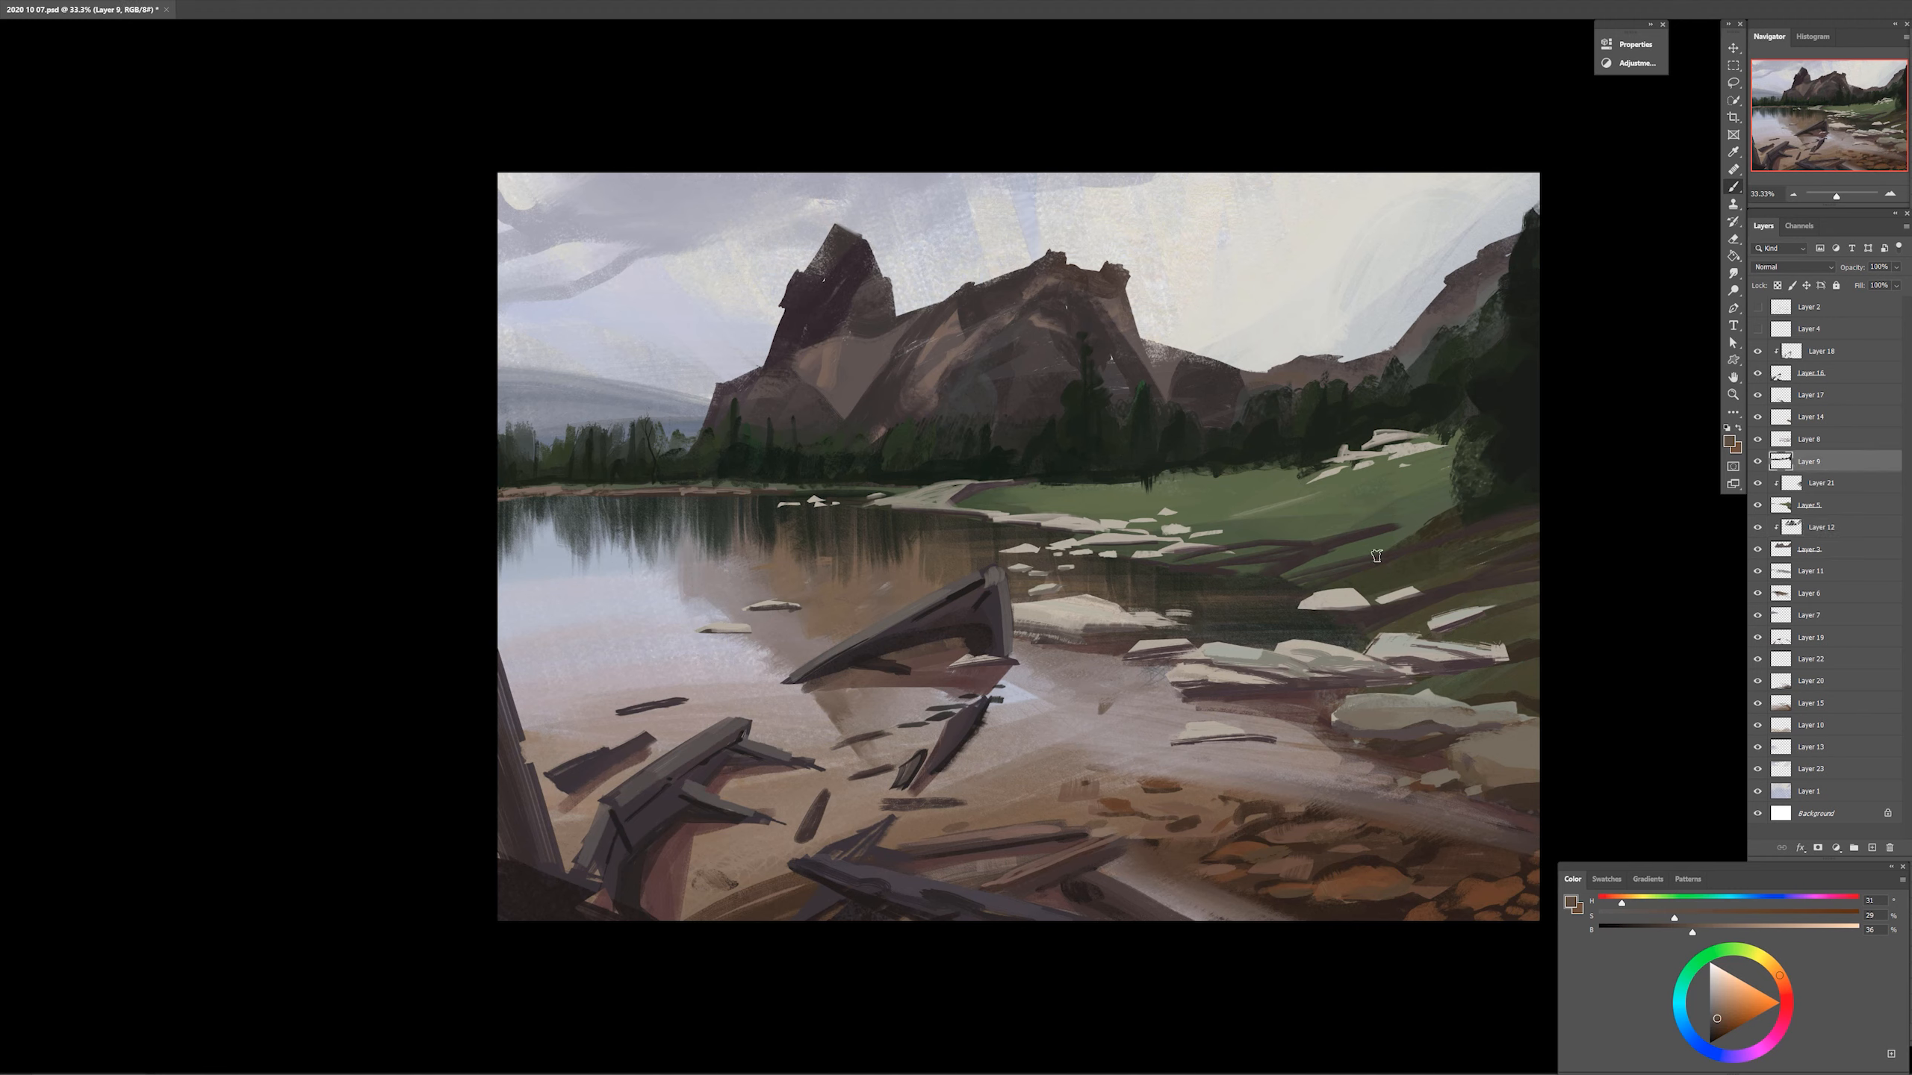
pyautogui.hotkey('ctrl', 'shift', 'alt', 'n')
pyautogui.keyDown('alt'); pyautogui.click(1174, 467); pyautogui.keyUp('alt')
pyautogui.keyDown('alt'); pyautogui.click(1041, 475); pyautogui.keyUp('alt')
pyautogui.moveTo(1037, 473); pyautogui.dragTo(1039, 499)
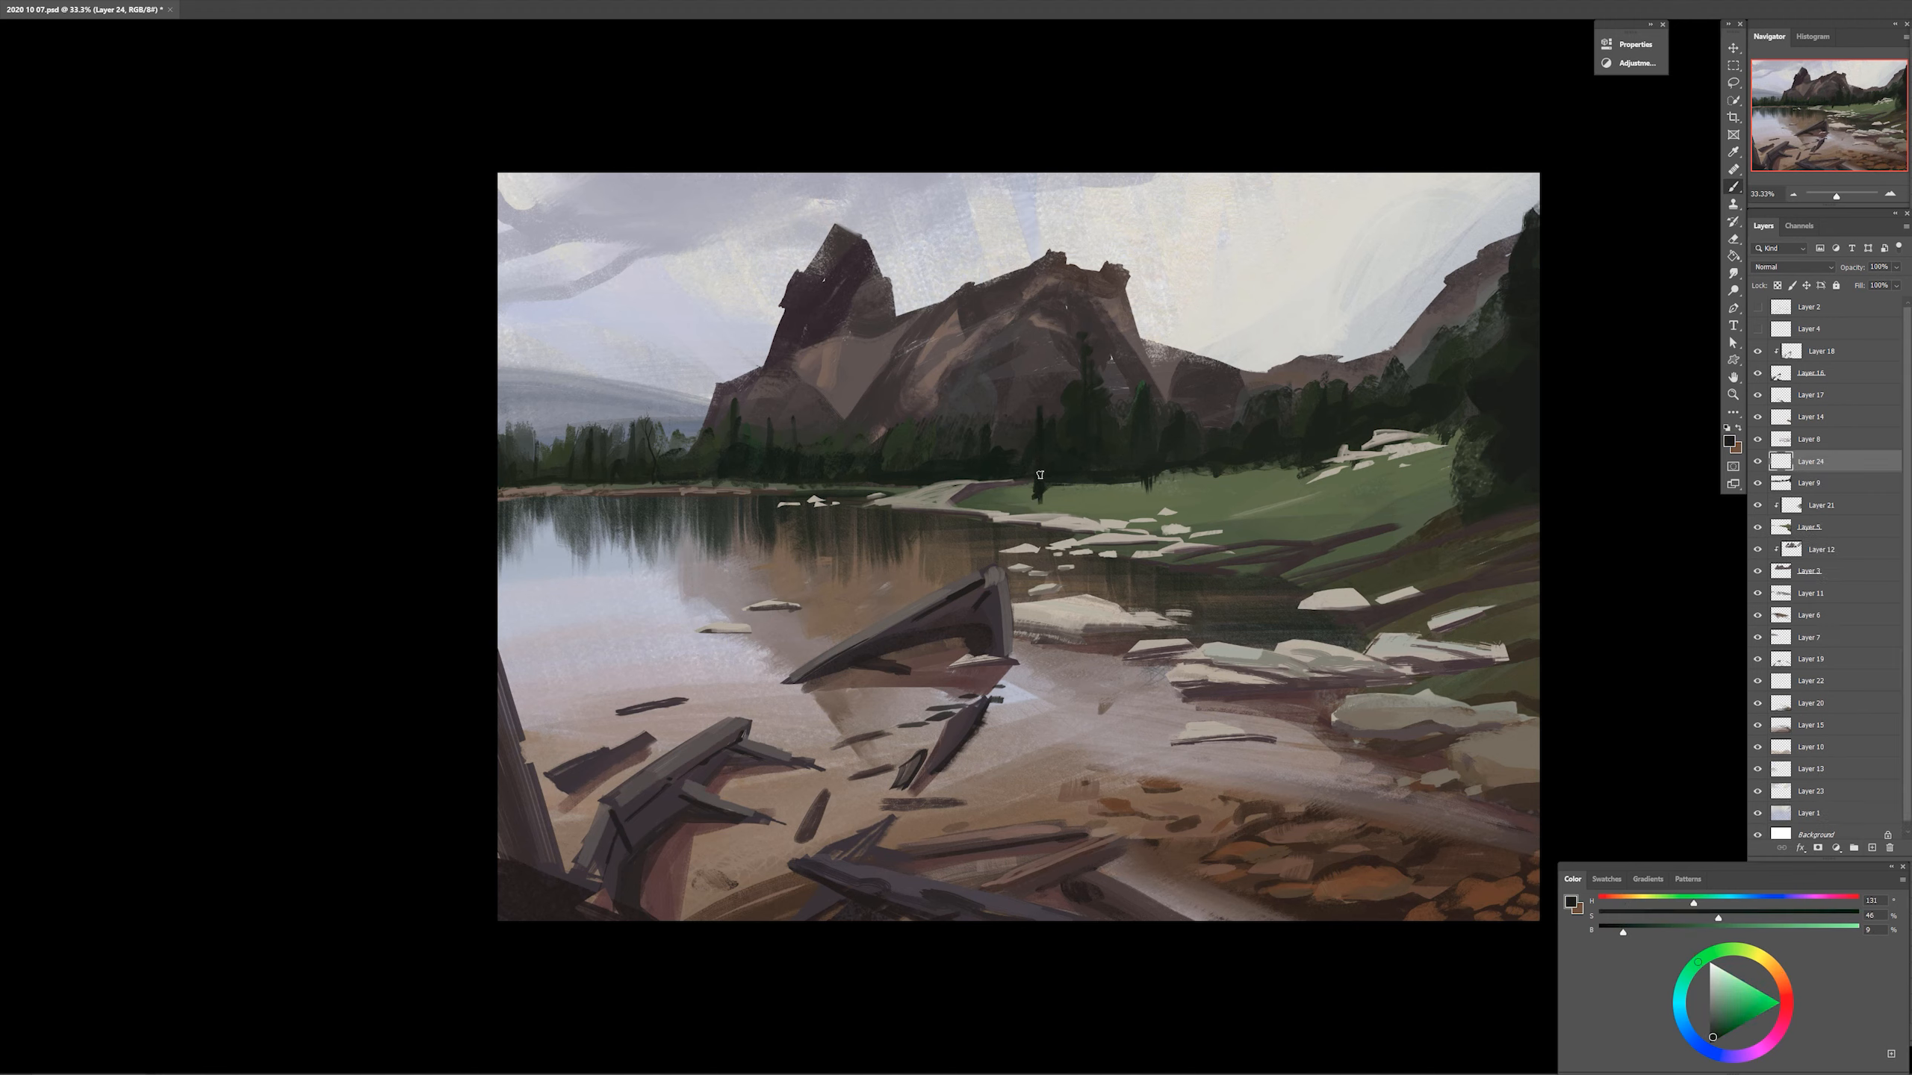
# Extend the tall central tree upward and its dark green base down over the grass edge on Layer 24
pyautogui.moveTo(1041, 418); pyautogui.dragTo(1038, 385)
pyautogui.moveTo(1064, 493); pyautogui.dragTo(1043, 489)
# On Layer 21, set a very dark hue 72 tone and paint shading across the green slope, adding a tone sampled from the bank
pyautogui.keyDown('ctrl'); pyautogui.click(1217, 500); pyautogui.keyUp('ctrl')
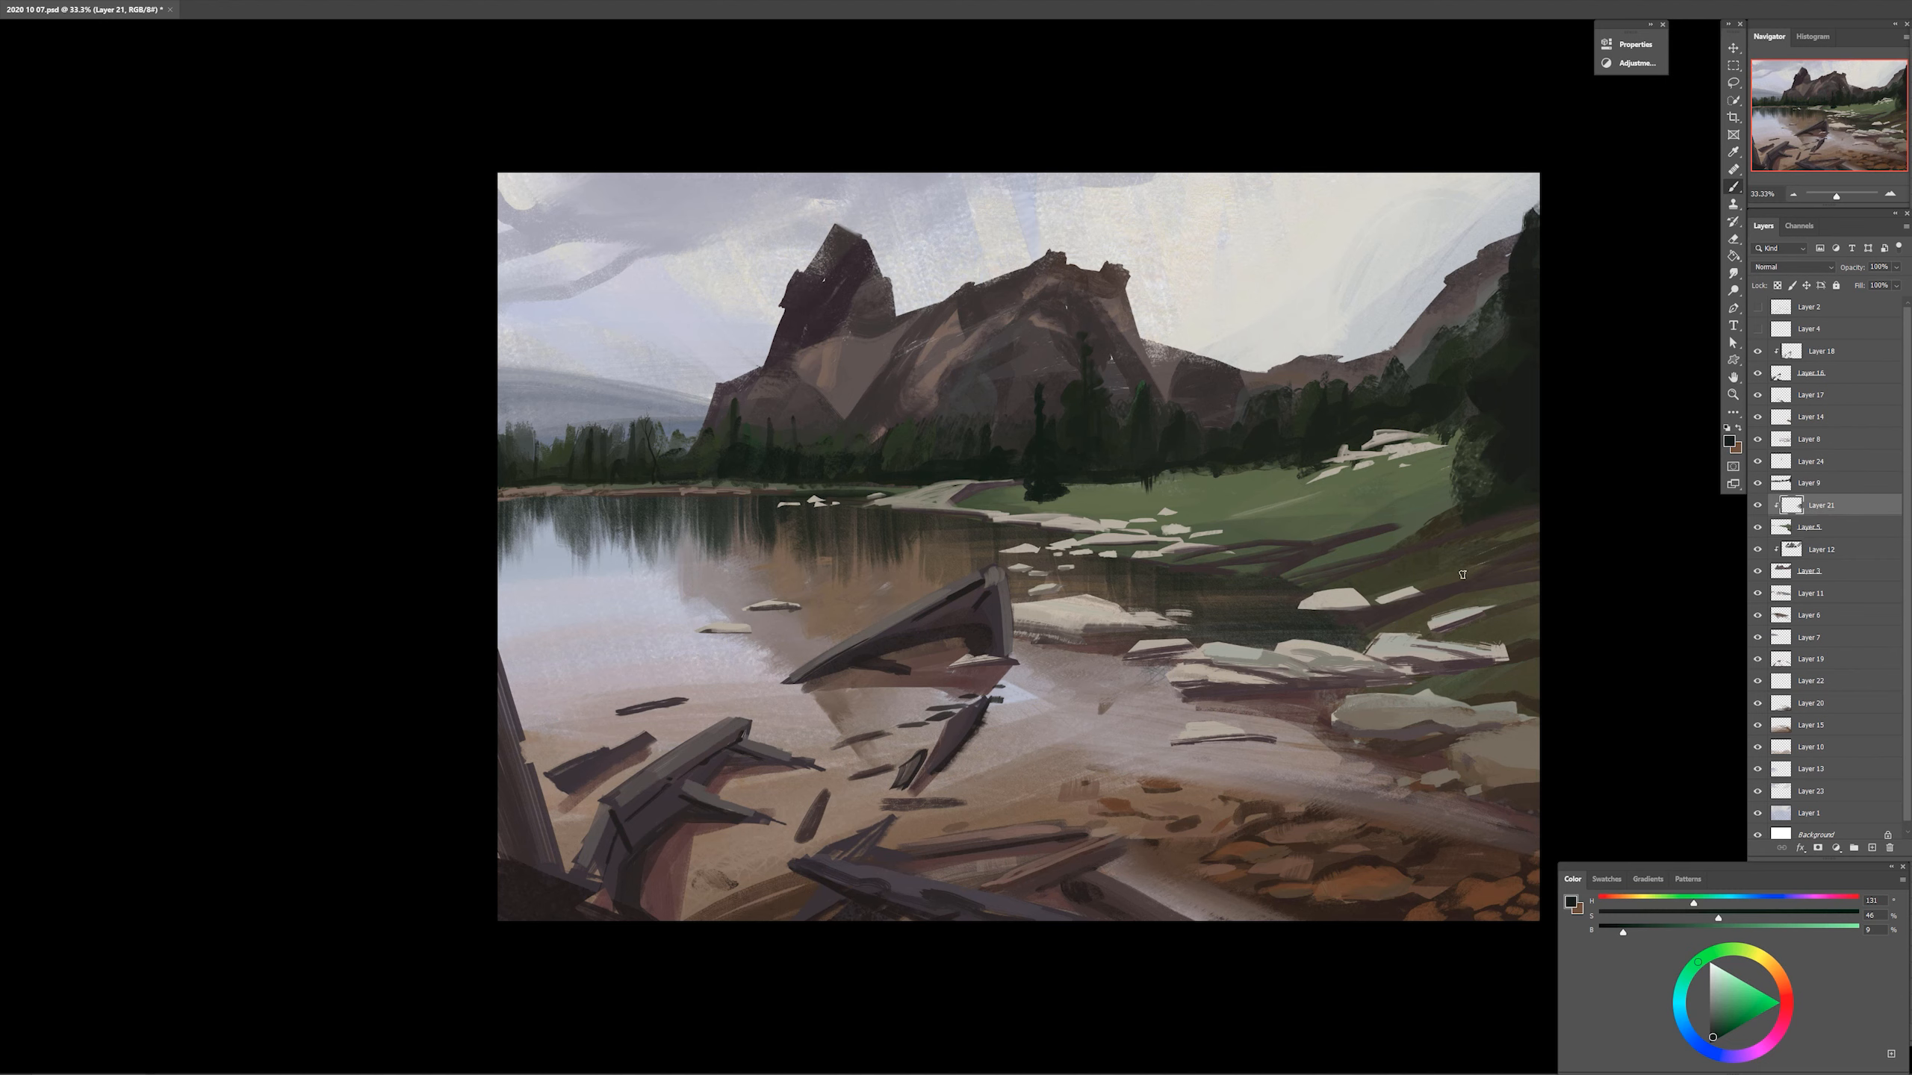
pyautogui.click(1748, 952)
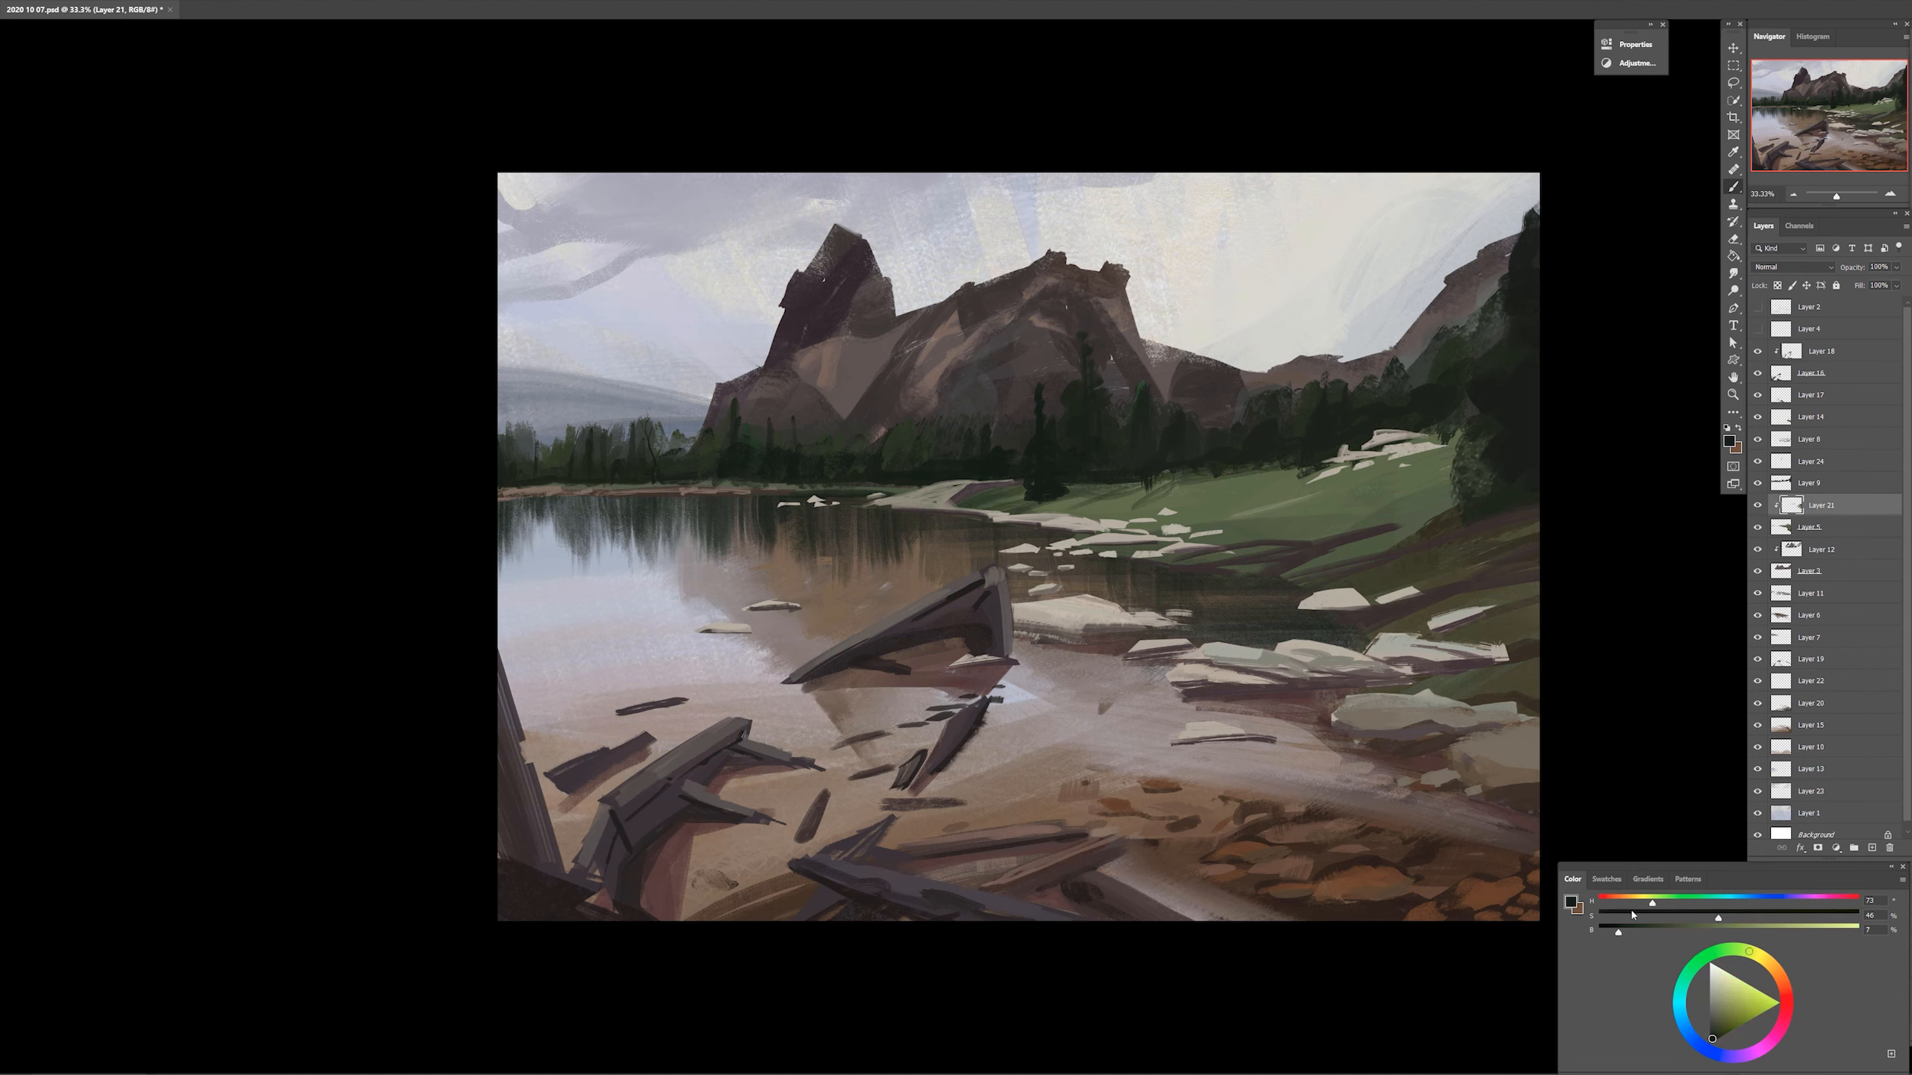
pyautogui.moveTo(1174, 481)
pyautogui.mouseDown()
pyautogui.moveTo(1302, 494)
pyautogui.moveTo(1133, 528)
pyautogui.moveTo(1246, 536)
pyautogui.mouseUp()
pyautogui.moveTo(1242, 520); pyautogui.dragTo(1151, 481)
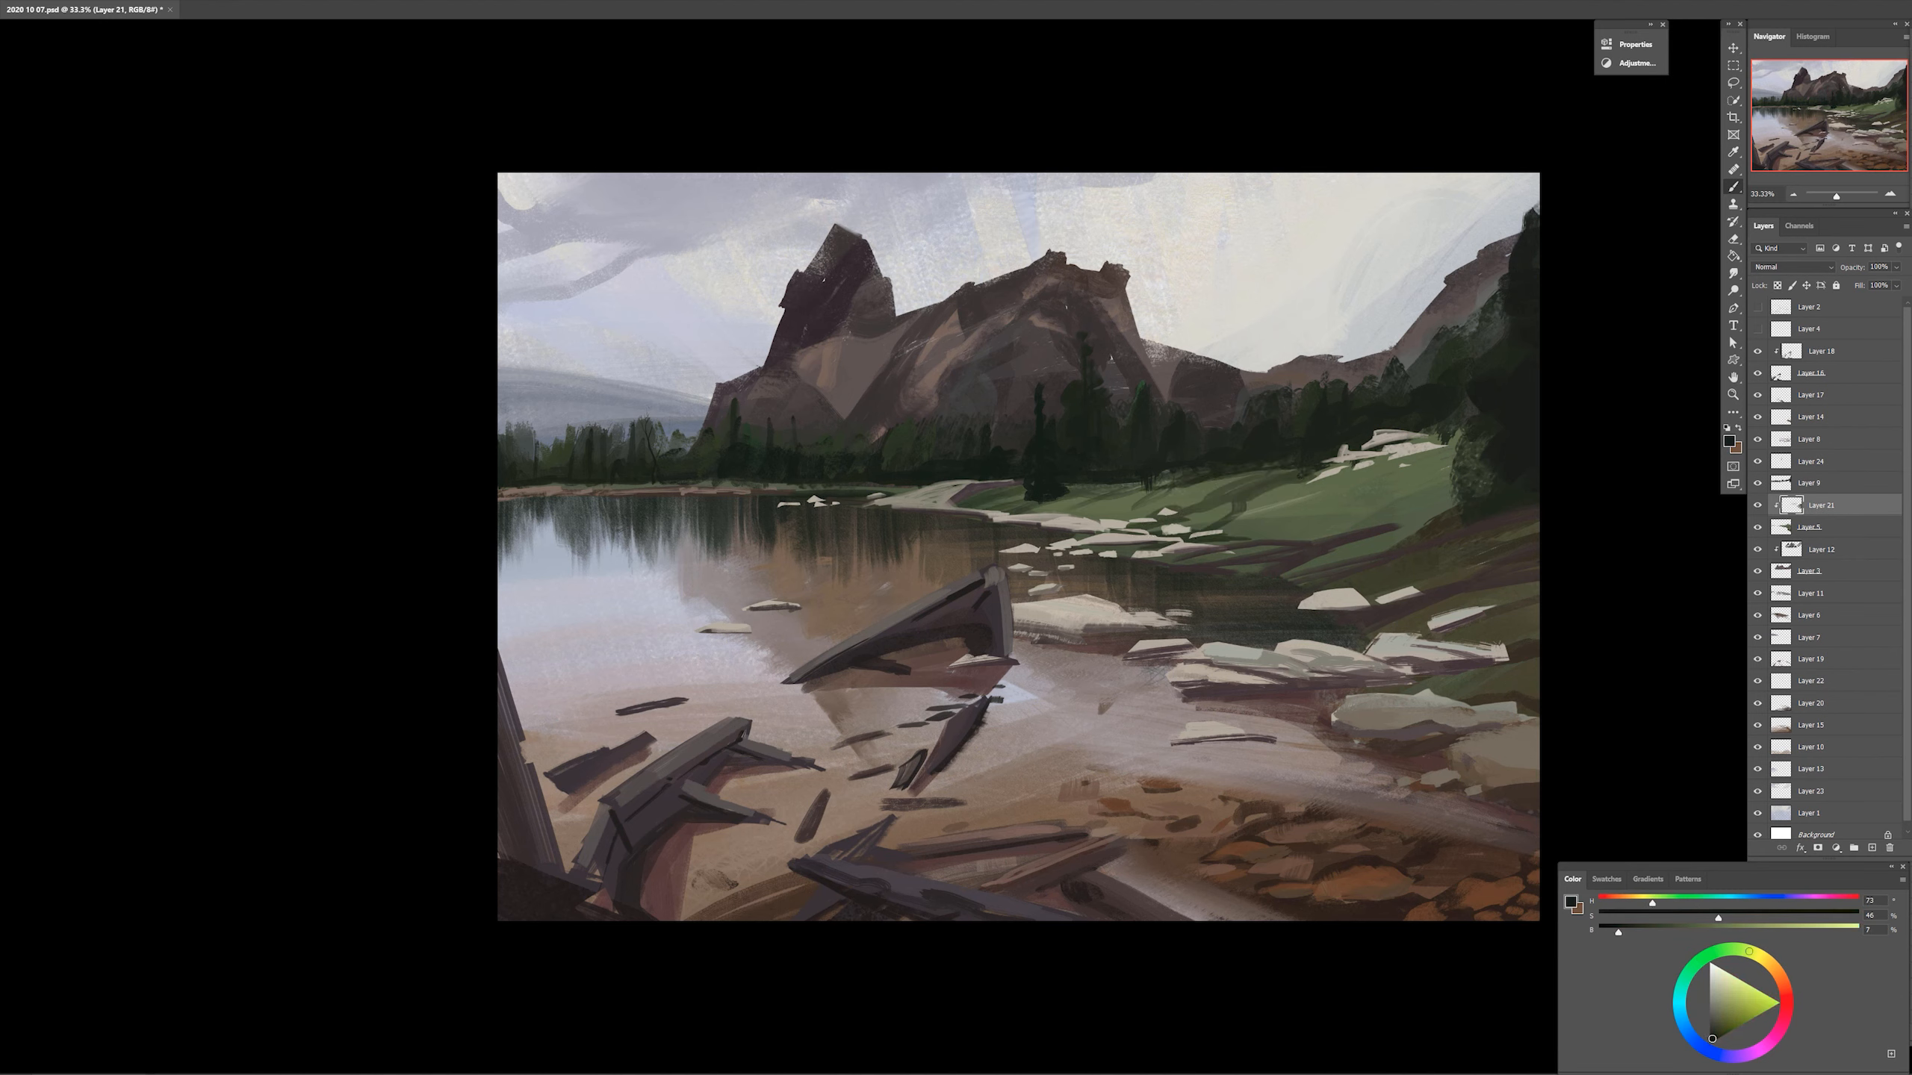
pyautogui.moveTo(1428, 508)
pyautogui.mouseDown()
pyautogui.moveTo(1313, 579)
pyautogui.moveTo(1460, 471)
pyautogui.moveTo(1257, 527)
pyautogui.mouseUp()
pyautogui.hotkey('ctrl', 'z')
pyautogui.keyDown('alt'); pyautogui.click(1310, 574); pyautogui.keyUp('alt')
pyautogui.moveTo(1422, 520); pyautogui.dragTo(1321, 564)
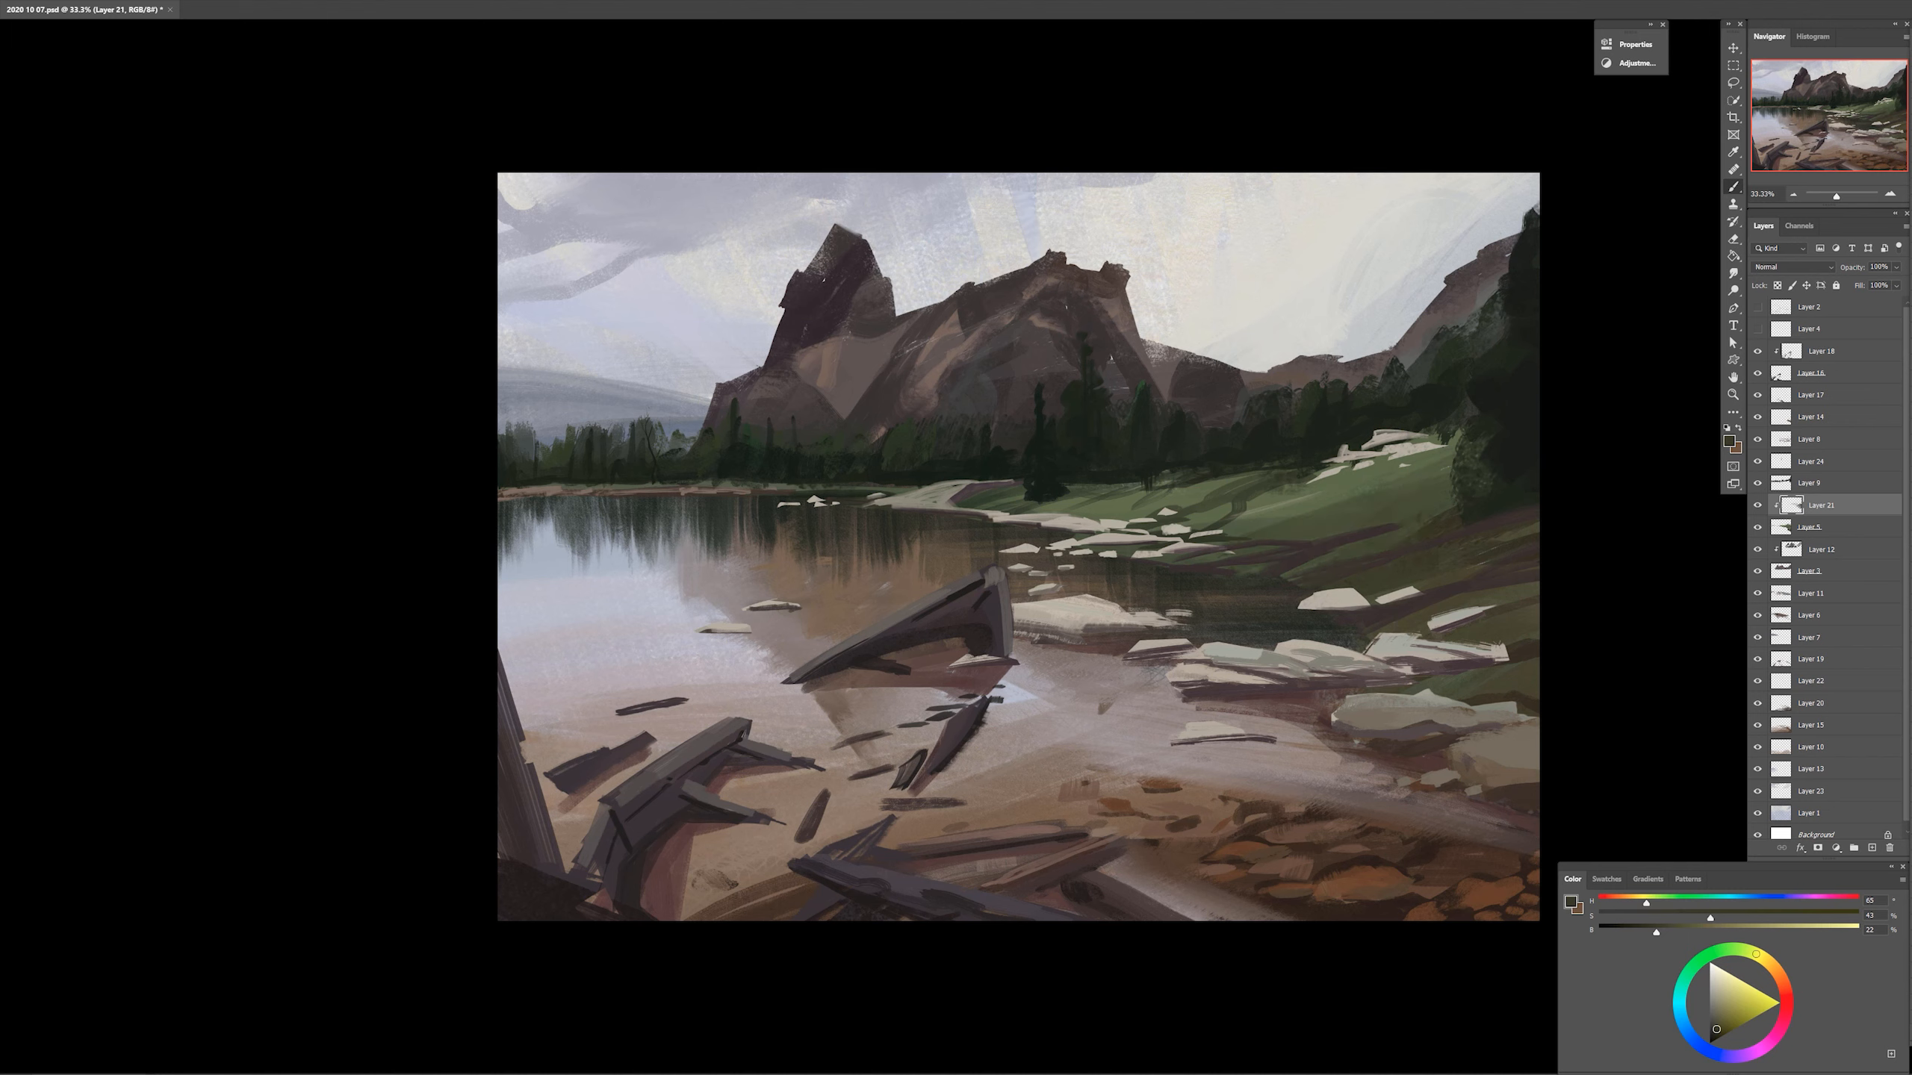
# Sample grass tones, adjust them to a dark olive, and paint shadow along the upper slope beneath the tree line
pyautogui.keyDown('alt'); pyautogui.click(1140, 519); pyautogui.keyUp('alt')
pyautogui.moveTo(1140, 491)
pyautogui.mouseDown()
pyautogui.moveTo(992, 517)
pyautogui.moveTo(1091, 504)
pyautogui.mouseUp()
pyautogui.keyDown('alt'); pyautogui.click(1054, 504); pyautogui.keyUp('alt')
pyautogui.click(1647, 902)
pyautogui.click(1634, 929)
pyautogui.moveTo(1242, 478); pyautogui.dragTo(1107, 499)
pyautogui.moveTo(1464, 444); pyautogui.dragTo(1242, 501)
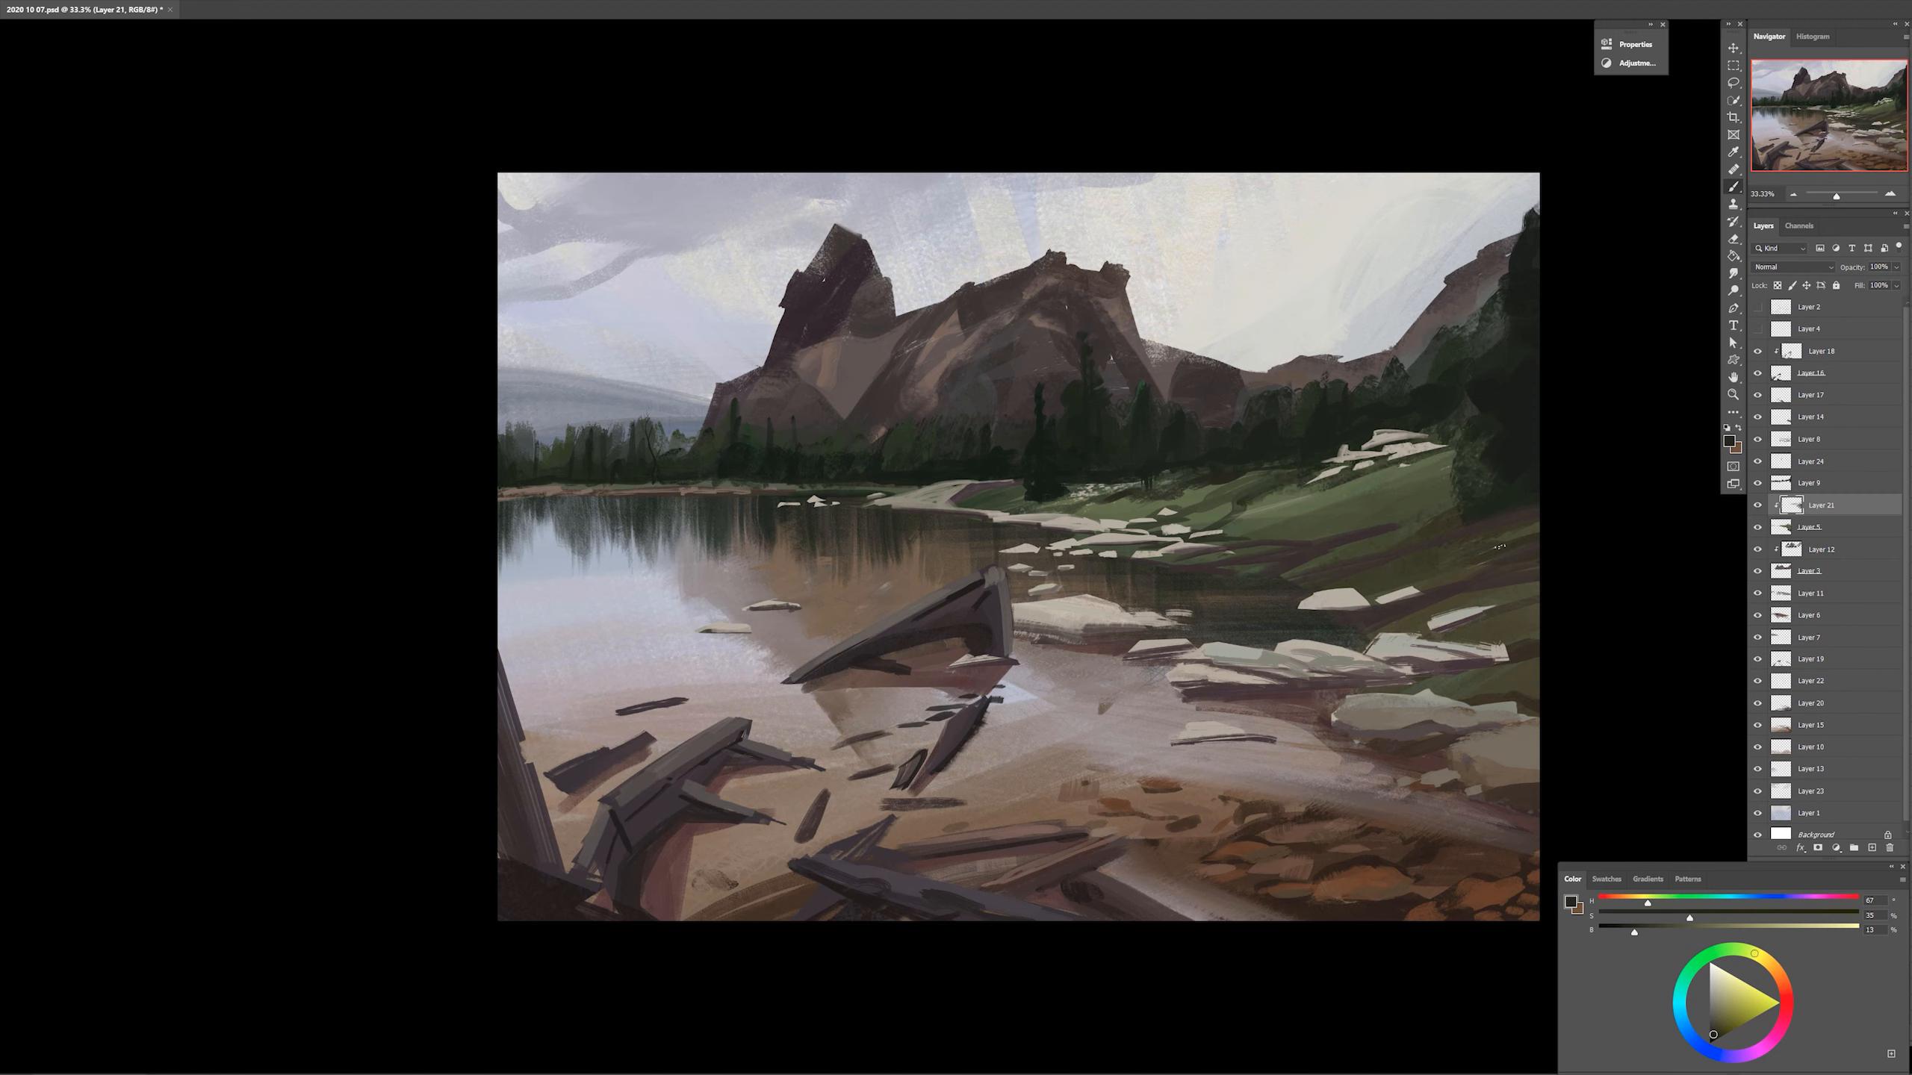
# Darken the lower right bank around the shore rocks with dark olive strokes and save the file
pyautogui.moveTo(1456, 497)
pyautogui.mouseDown()
pyautogui.moveTo(1286, 572)
pyautogui.moveTo(1310, 595)
pyautogui.mouseUp()
pyautogui.moveTo(1369, 681); pyautogui.dragTo(1536, 595)
pyautogui.hotkey('ctrl', 'z')
pyautogui.moveTo(1490, 670); pyautogui.dragTo(1396, 689)
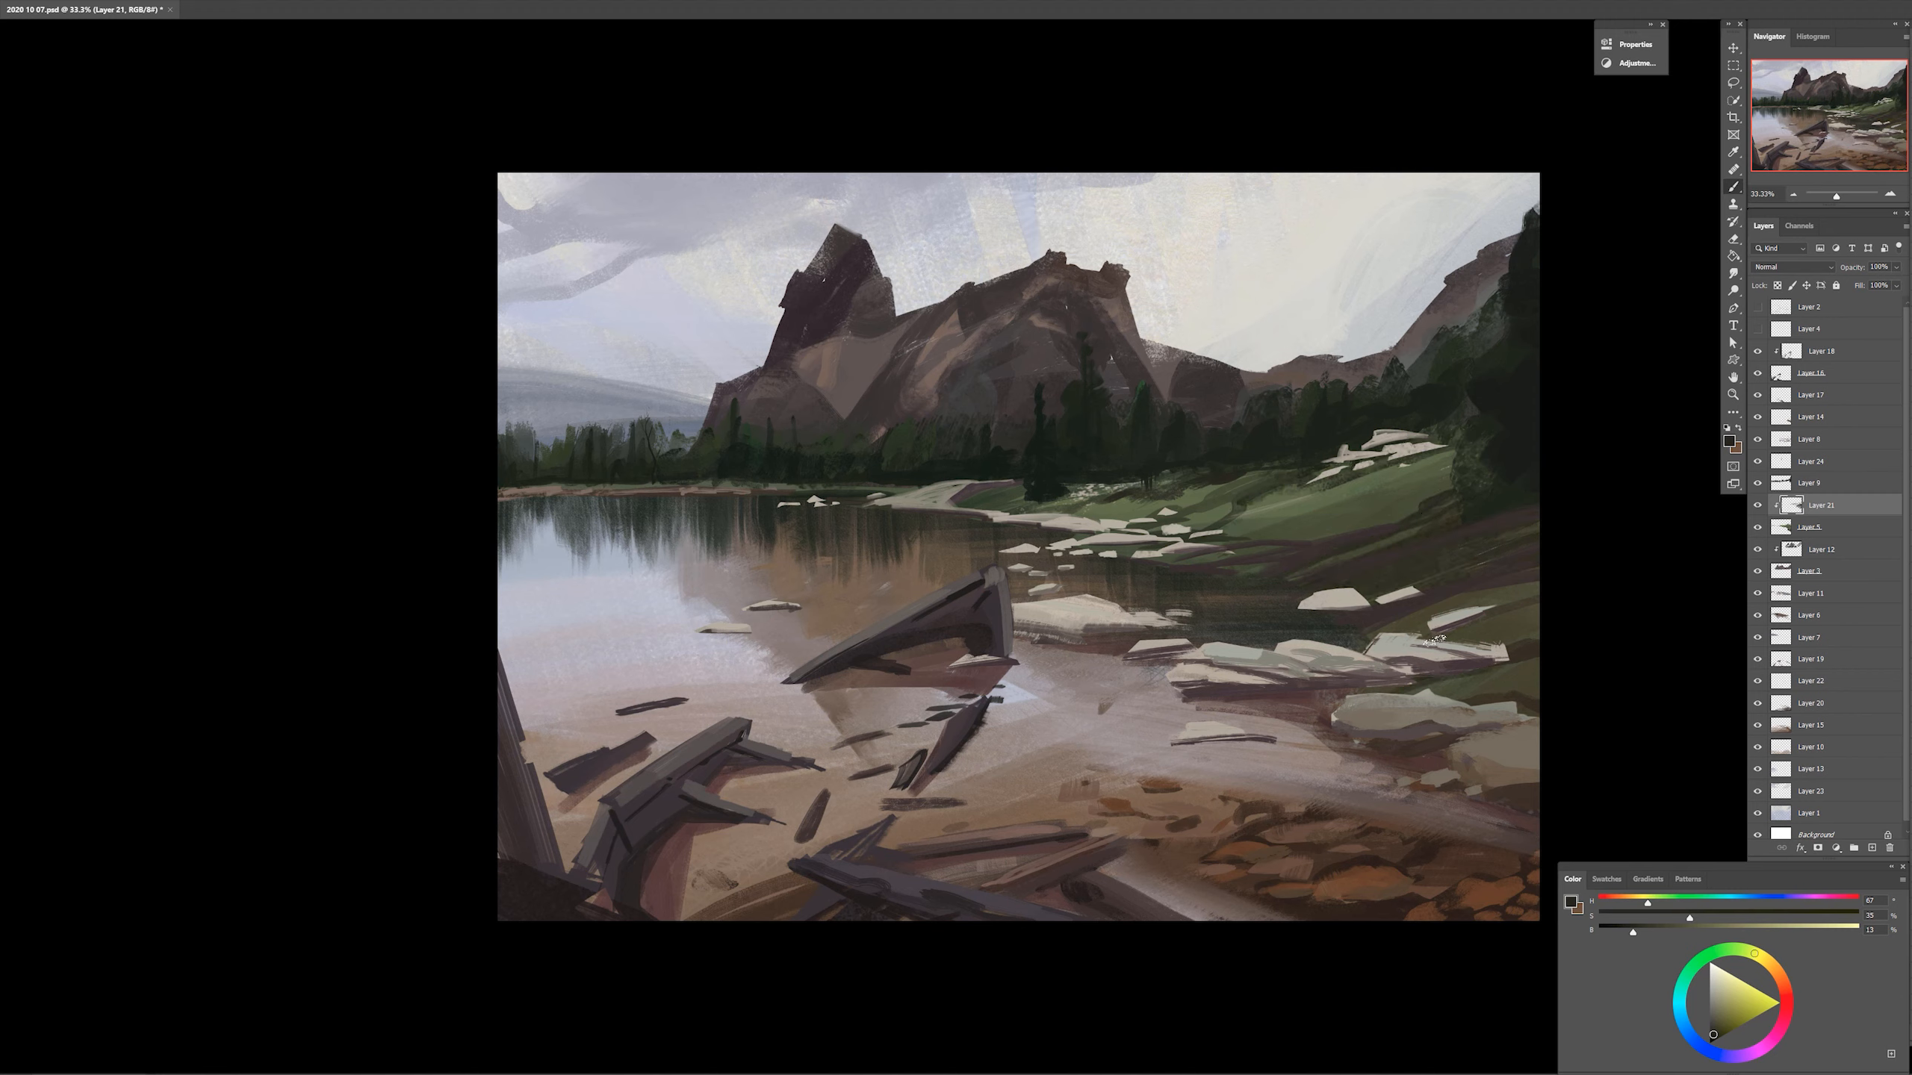
pyautogui.hotkey('ctrl', 's')
# On Layer 21, sample a light rock tone and dab small pale stones along the central grass edge
pyautogui.keyDown('ctrl'); pyautogui.rightClick(1103, 538); pyautogui.keyUp('ctrl')
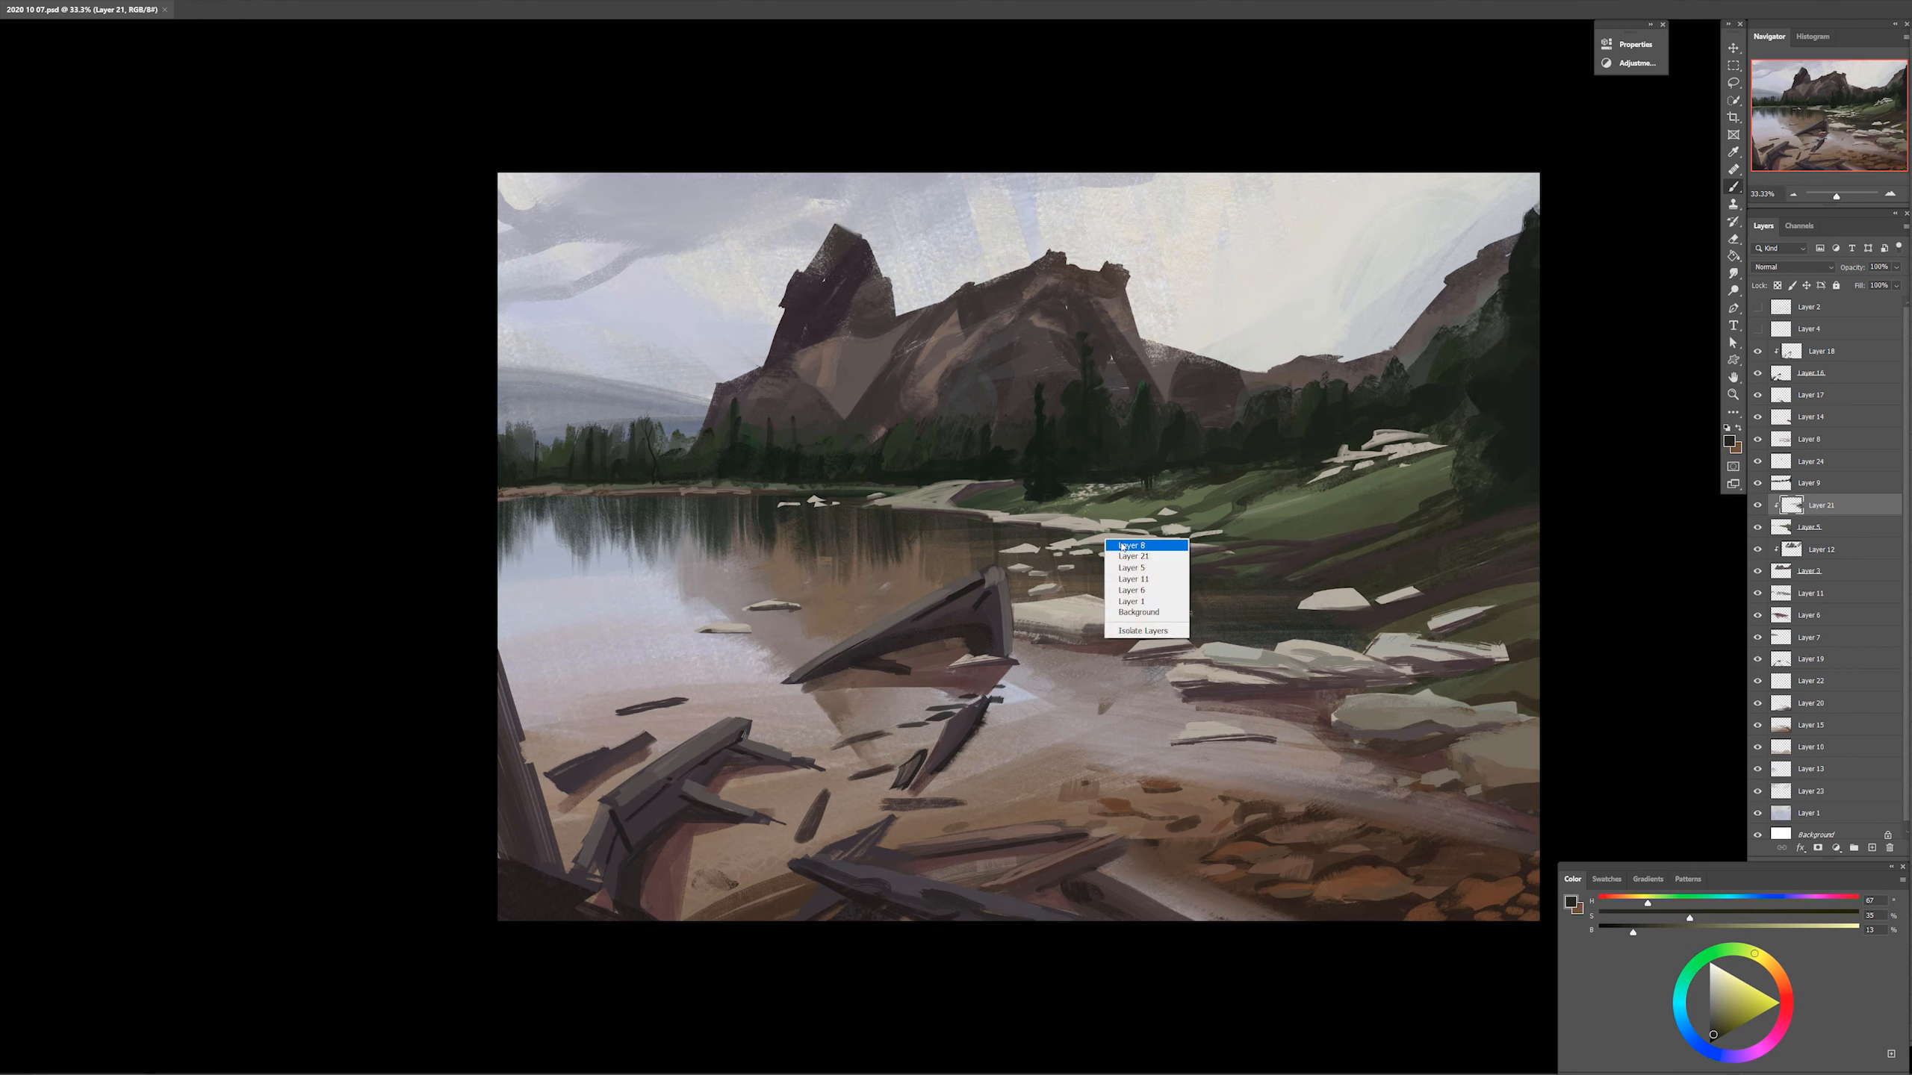
pyautogui.click(1129, 561)
pyautogui.keyDown('alt'); pyautogui.click(1129, 572); pyautogui.keyUp('alt')
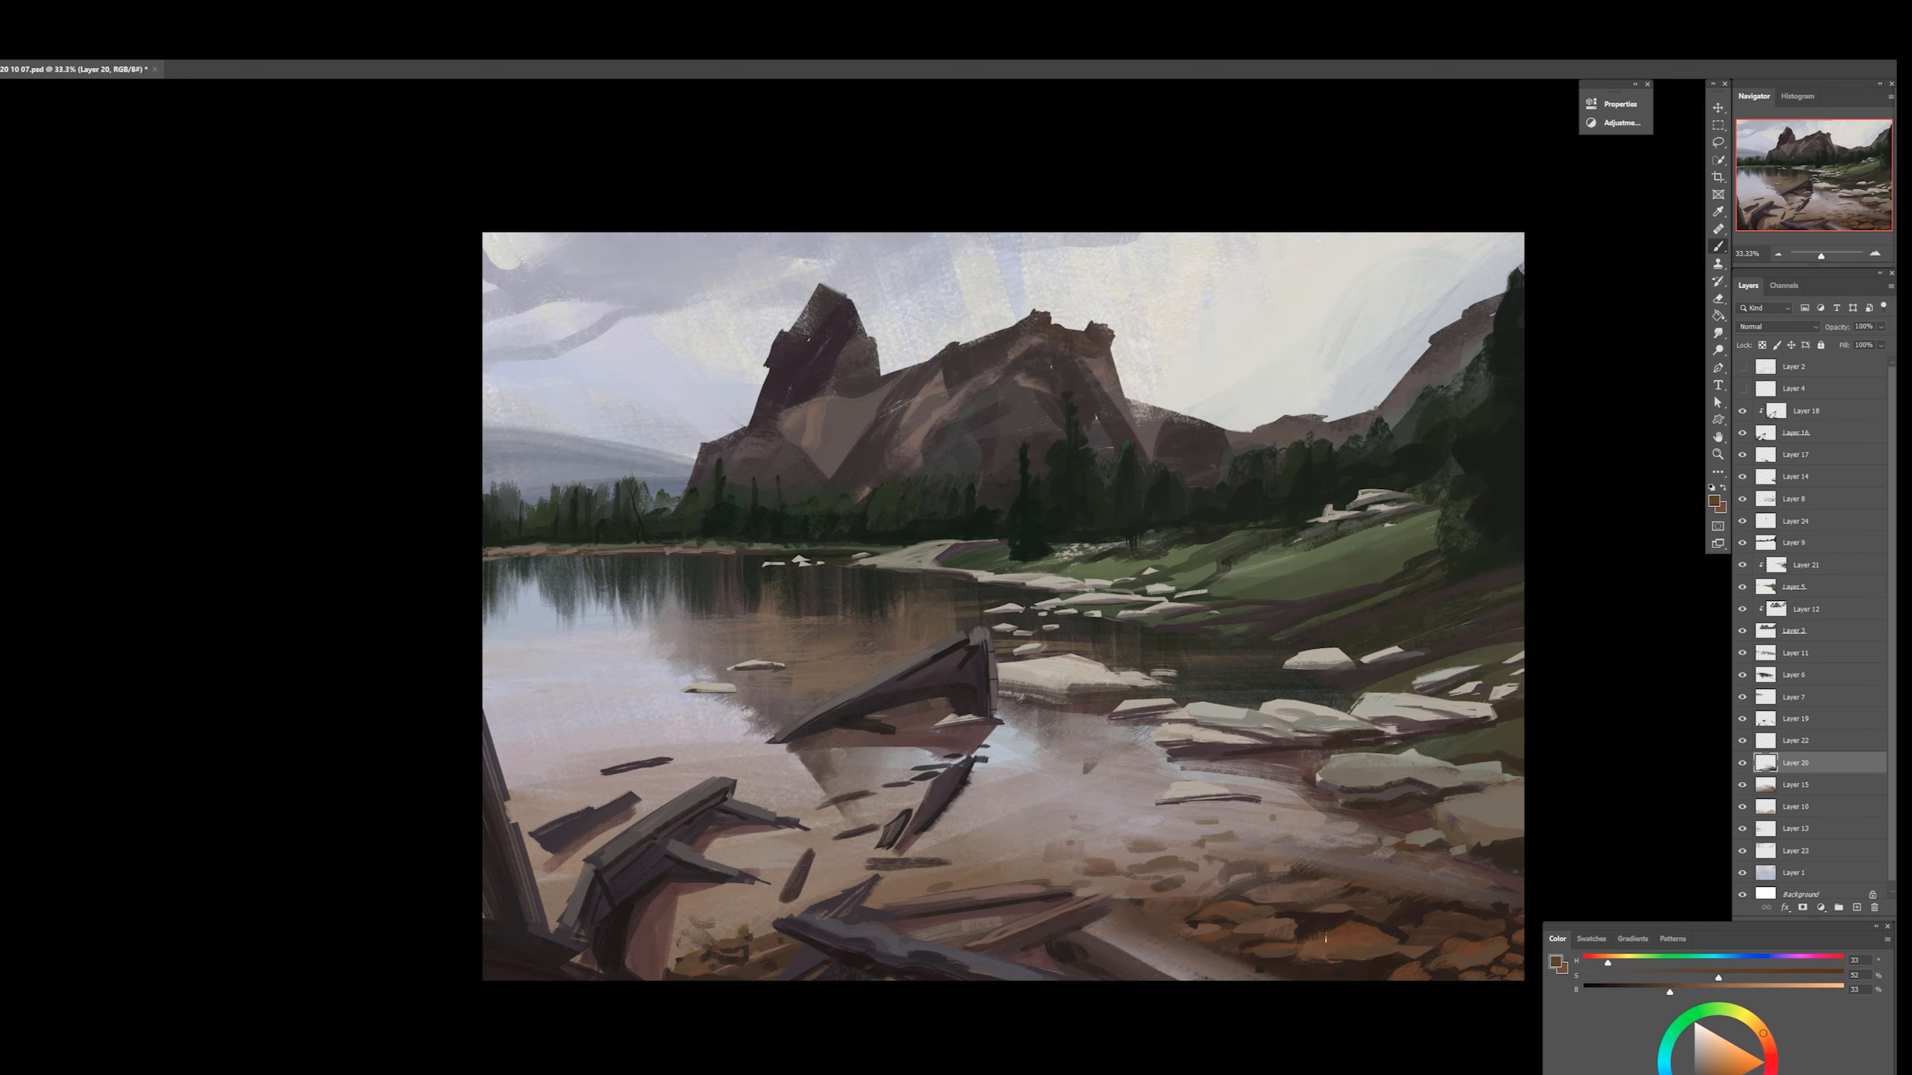
# On Layer 22, turn a sampled dark brown into a brighter, more saturated orange-brown and paint submerged stones in both lower corners
pyautogui.keyDown('alt'); pyautogui.click(1326, 937); pyautogui.keyUp('alt')
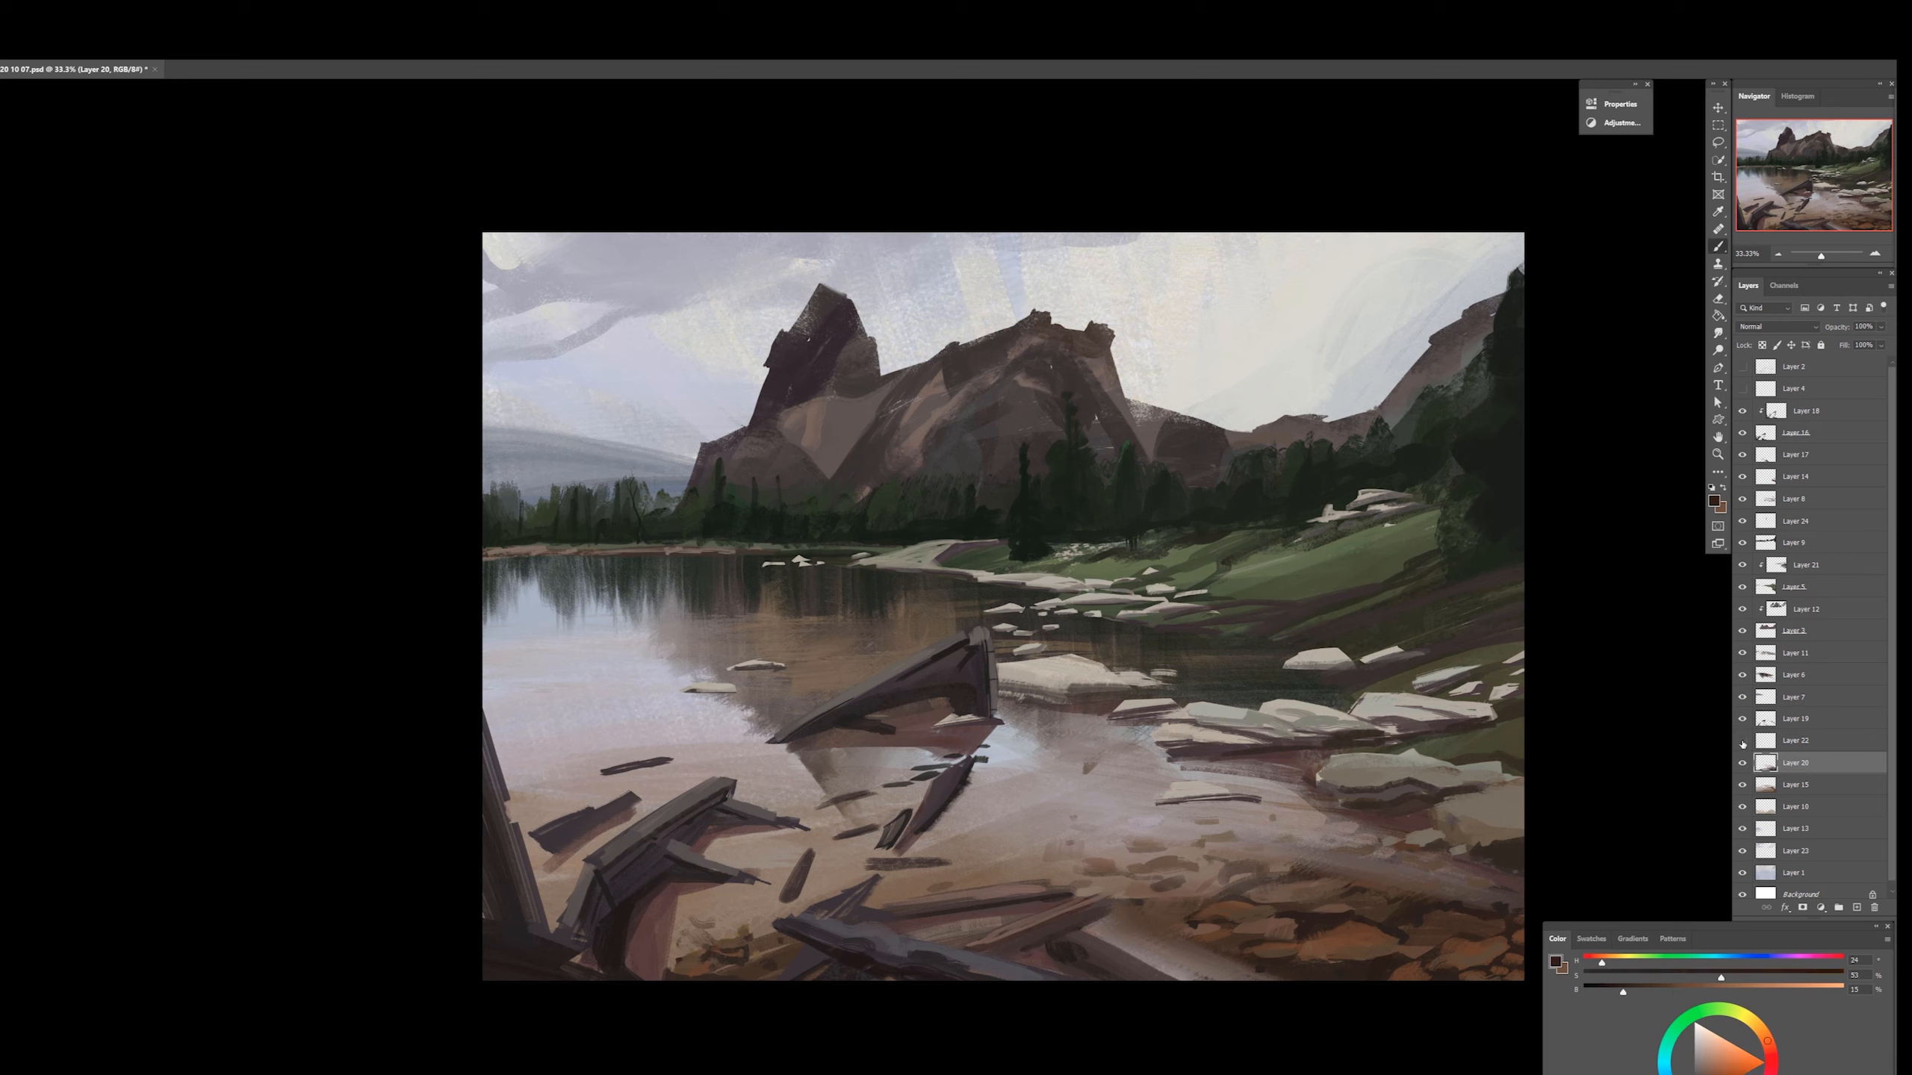
pyautogui.click(1834, 742)
pyautogui.click(1645, 991)
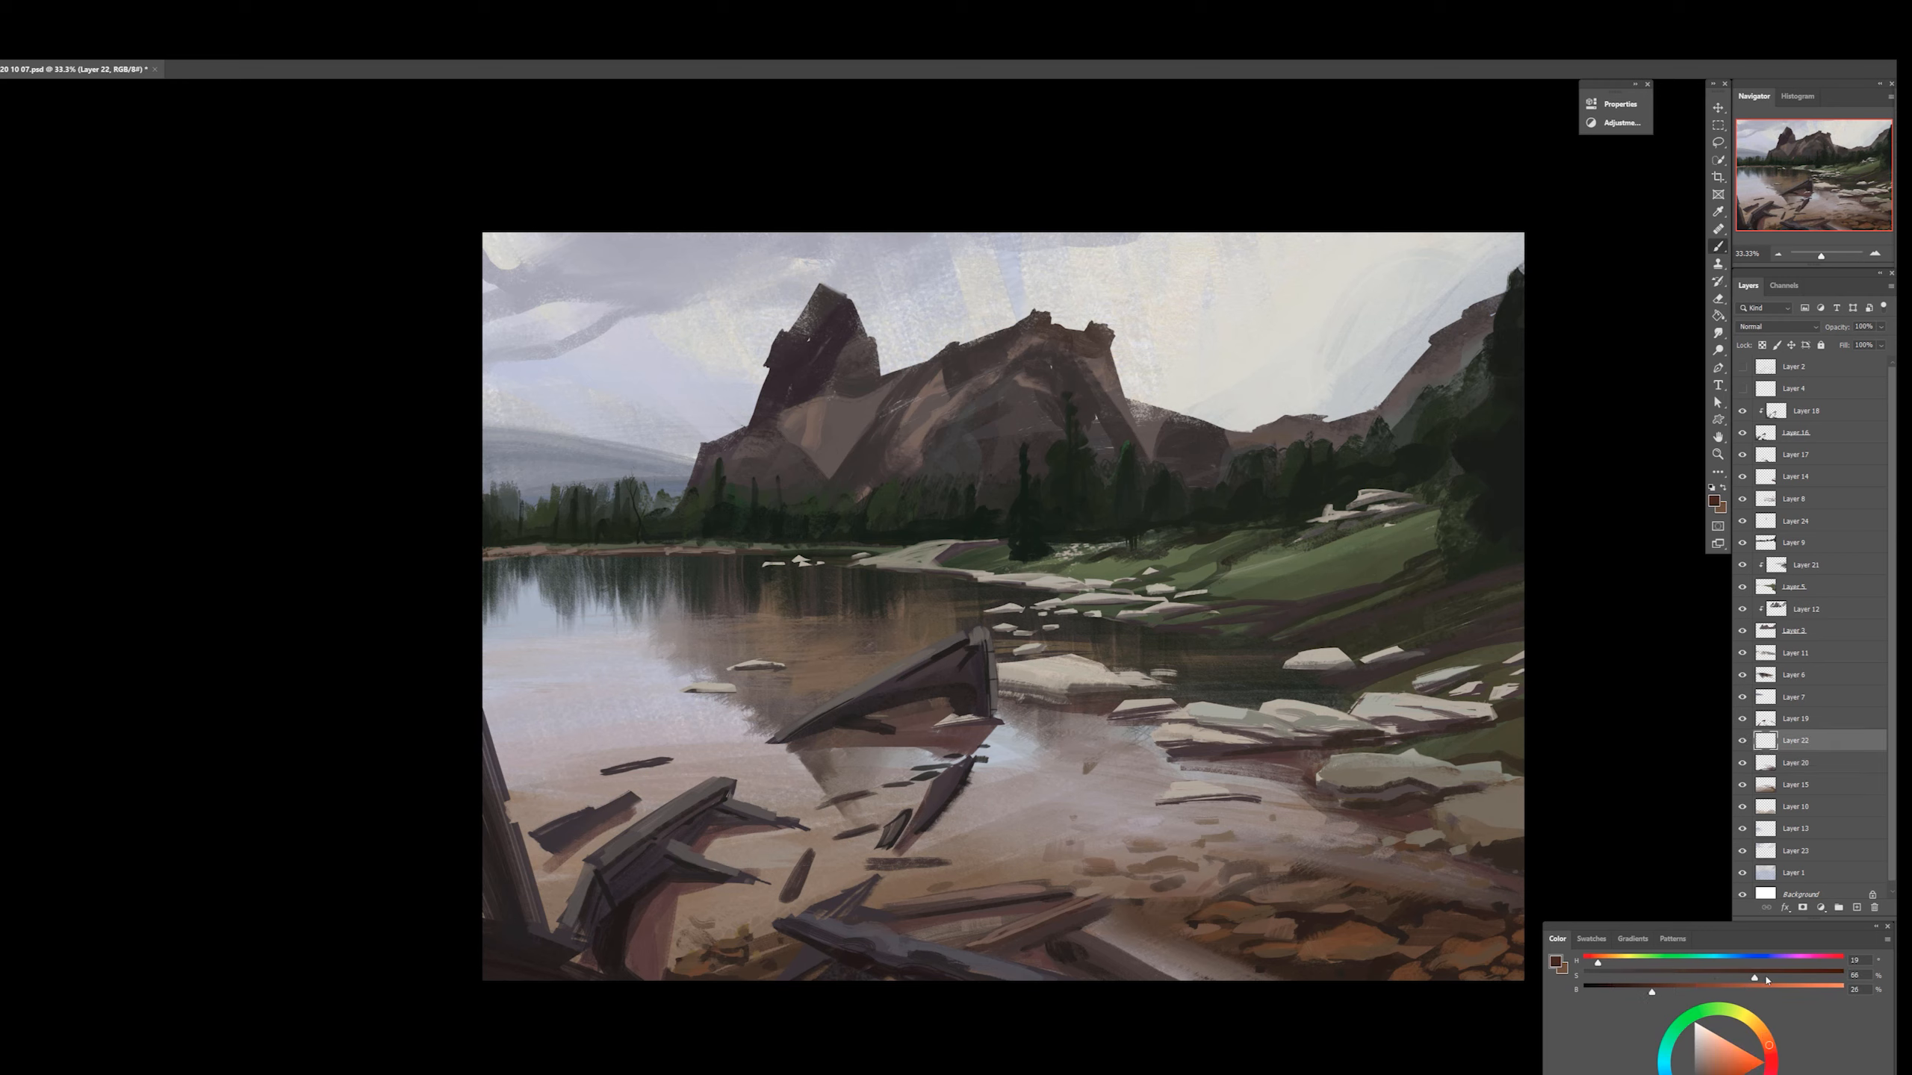
pyautogui.click(1773, 977)
pyautogui.click(1664, 991)
pyautogui.click(693, 970)
pyautogui.click(552, 882)
pyautogui.click(1412, 905)
# Refine the submerged stones in the lower right corner with sampled dark and lighter brown tones
pyautogui.keyDown('alt'); pyautogui.click(1489, 974); pyautogui.keyUp('alt')
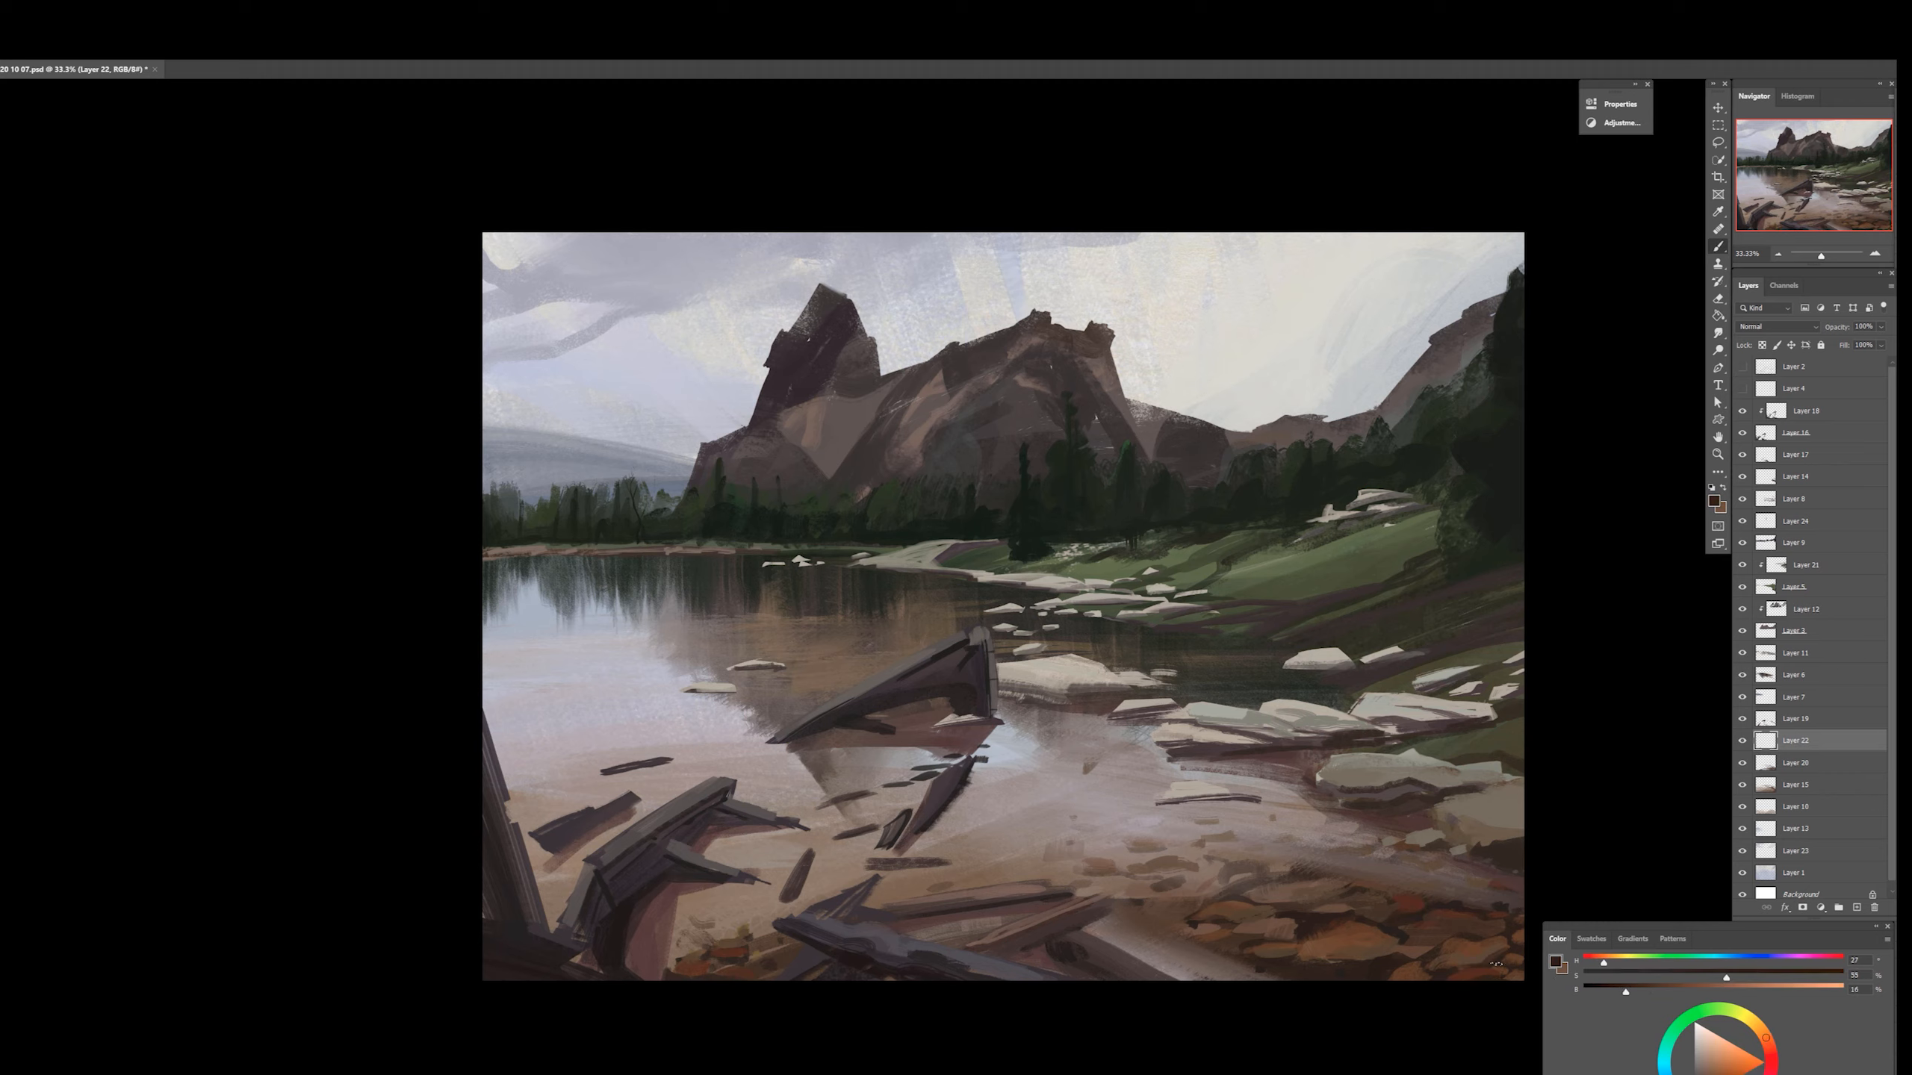
pyautogui.keyDown('alt'); pyautogui.click(1340, 956); pyautogui.keyUp('alt')
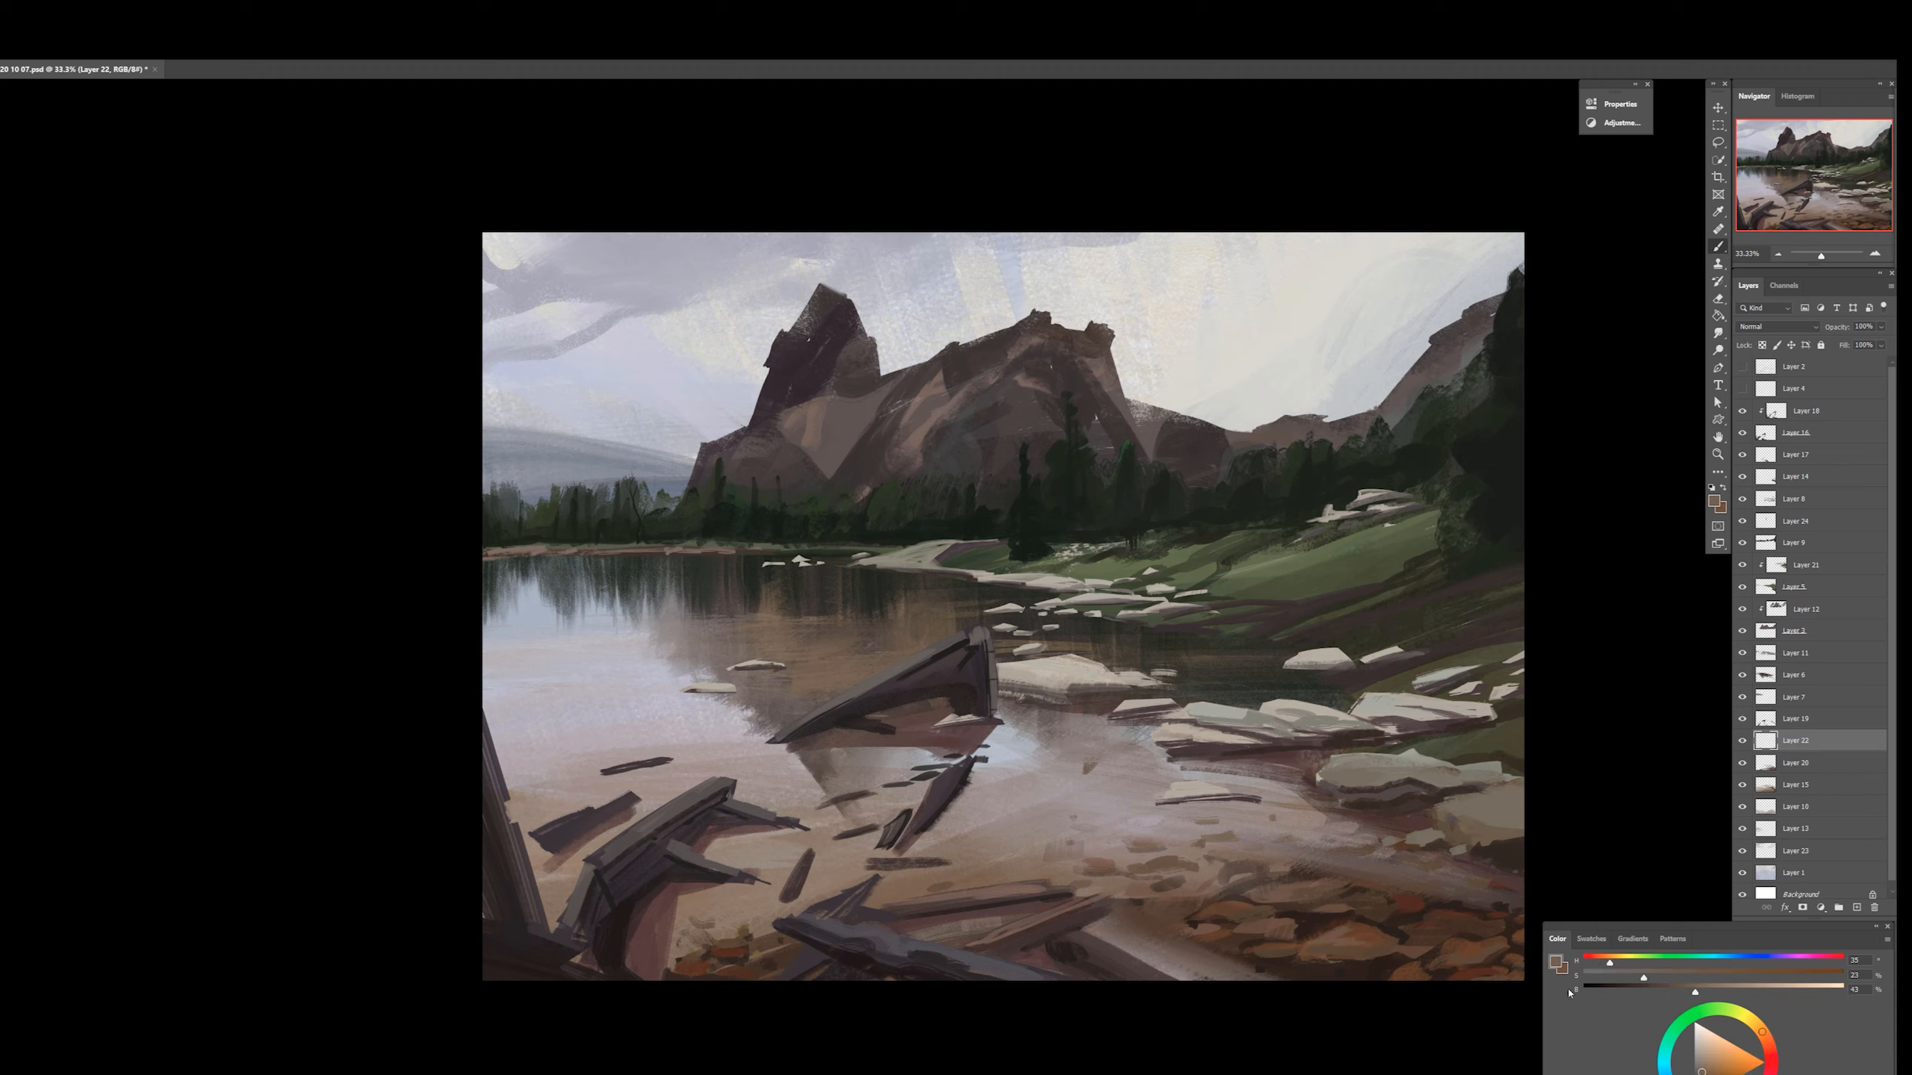
pyautogui.moveTo(1459, 954); pyautogui.dragTo(1504, 963)
pyautogui.hotkey('alt', '[')
pyautogui.hotkey('alt', ']')
# Choose the 175 px brush, paint a soft streak across the submerged stones, and sample the water tone
pyautogui.rightClick(1420, 602)
pyautogui.doubleClick(1594, 878)
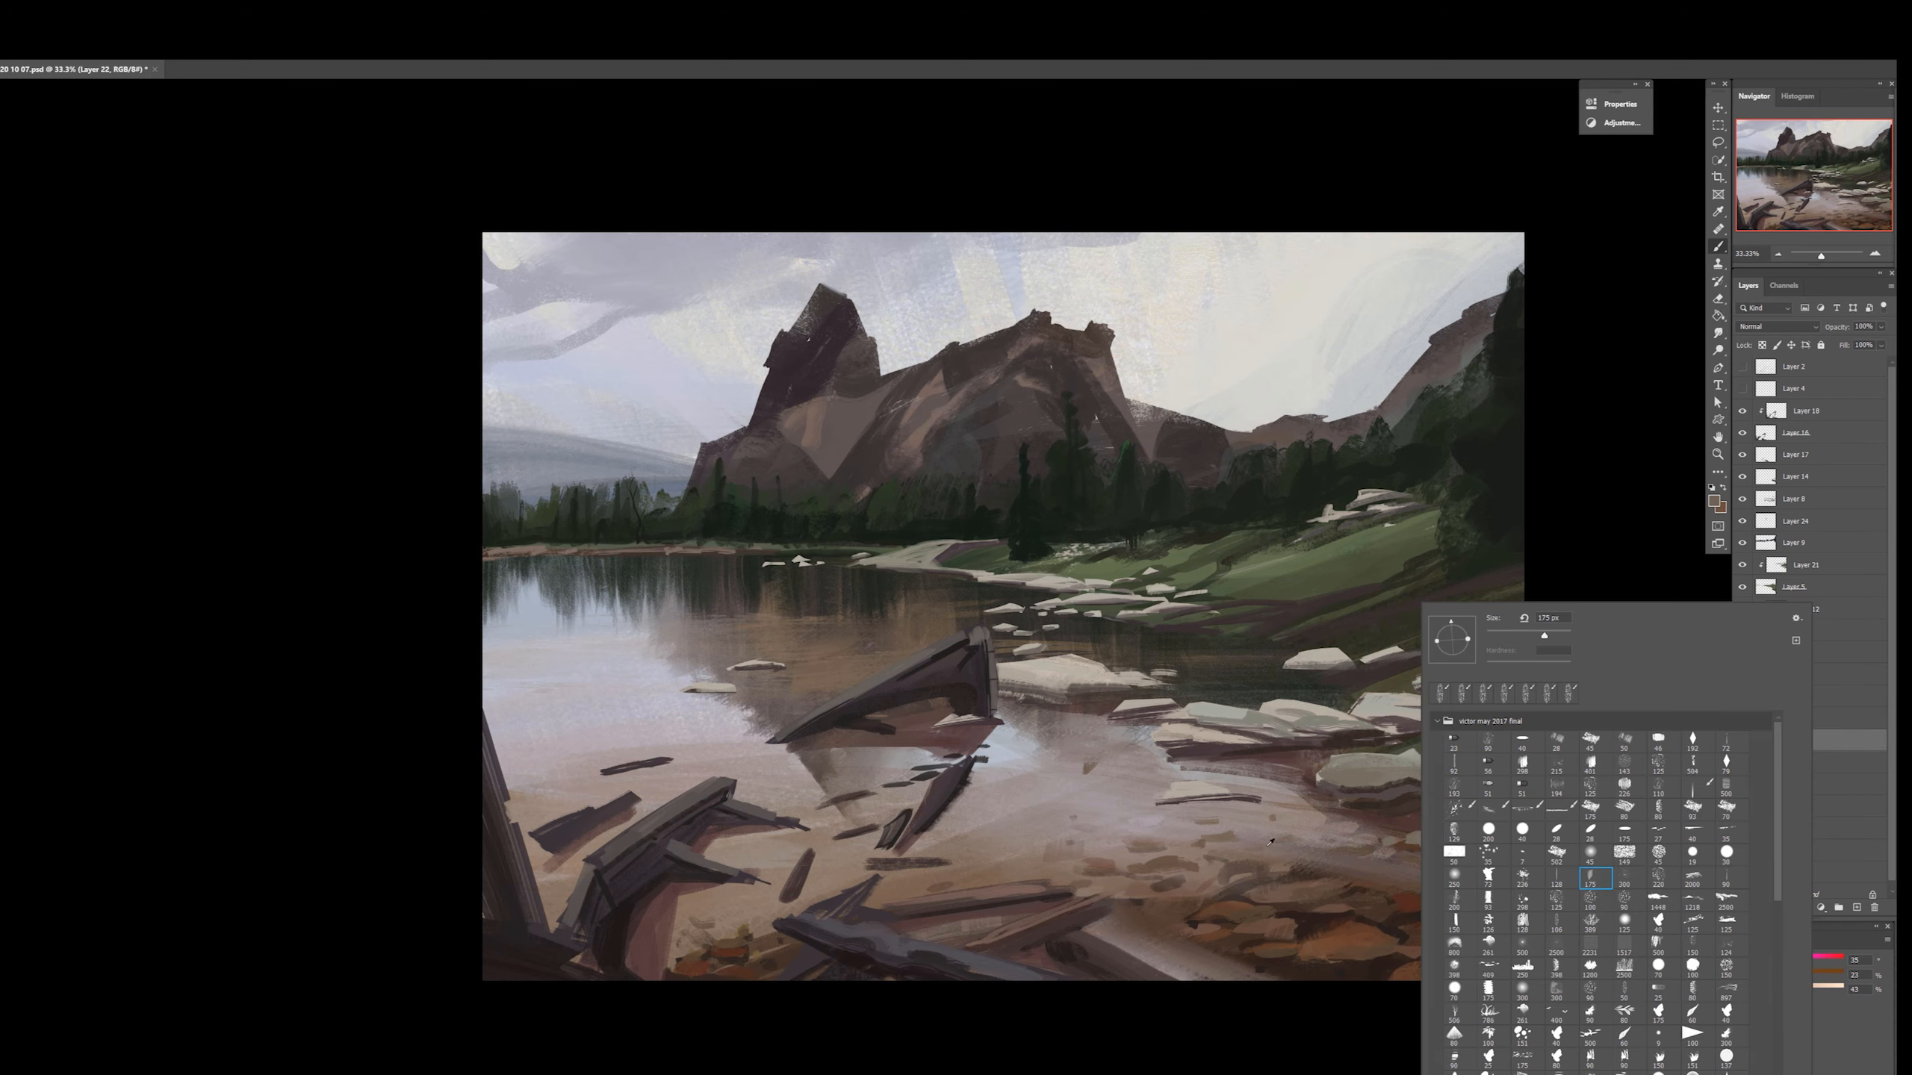
pyautogui.moveTo(1266, 896); pyautogui.dragTo(1467, 922)
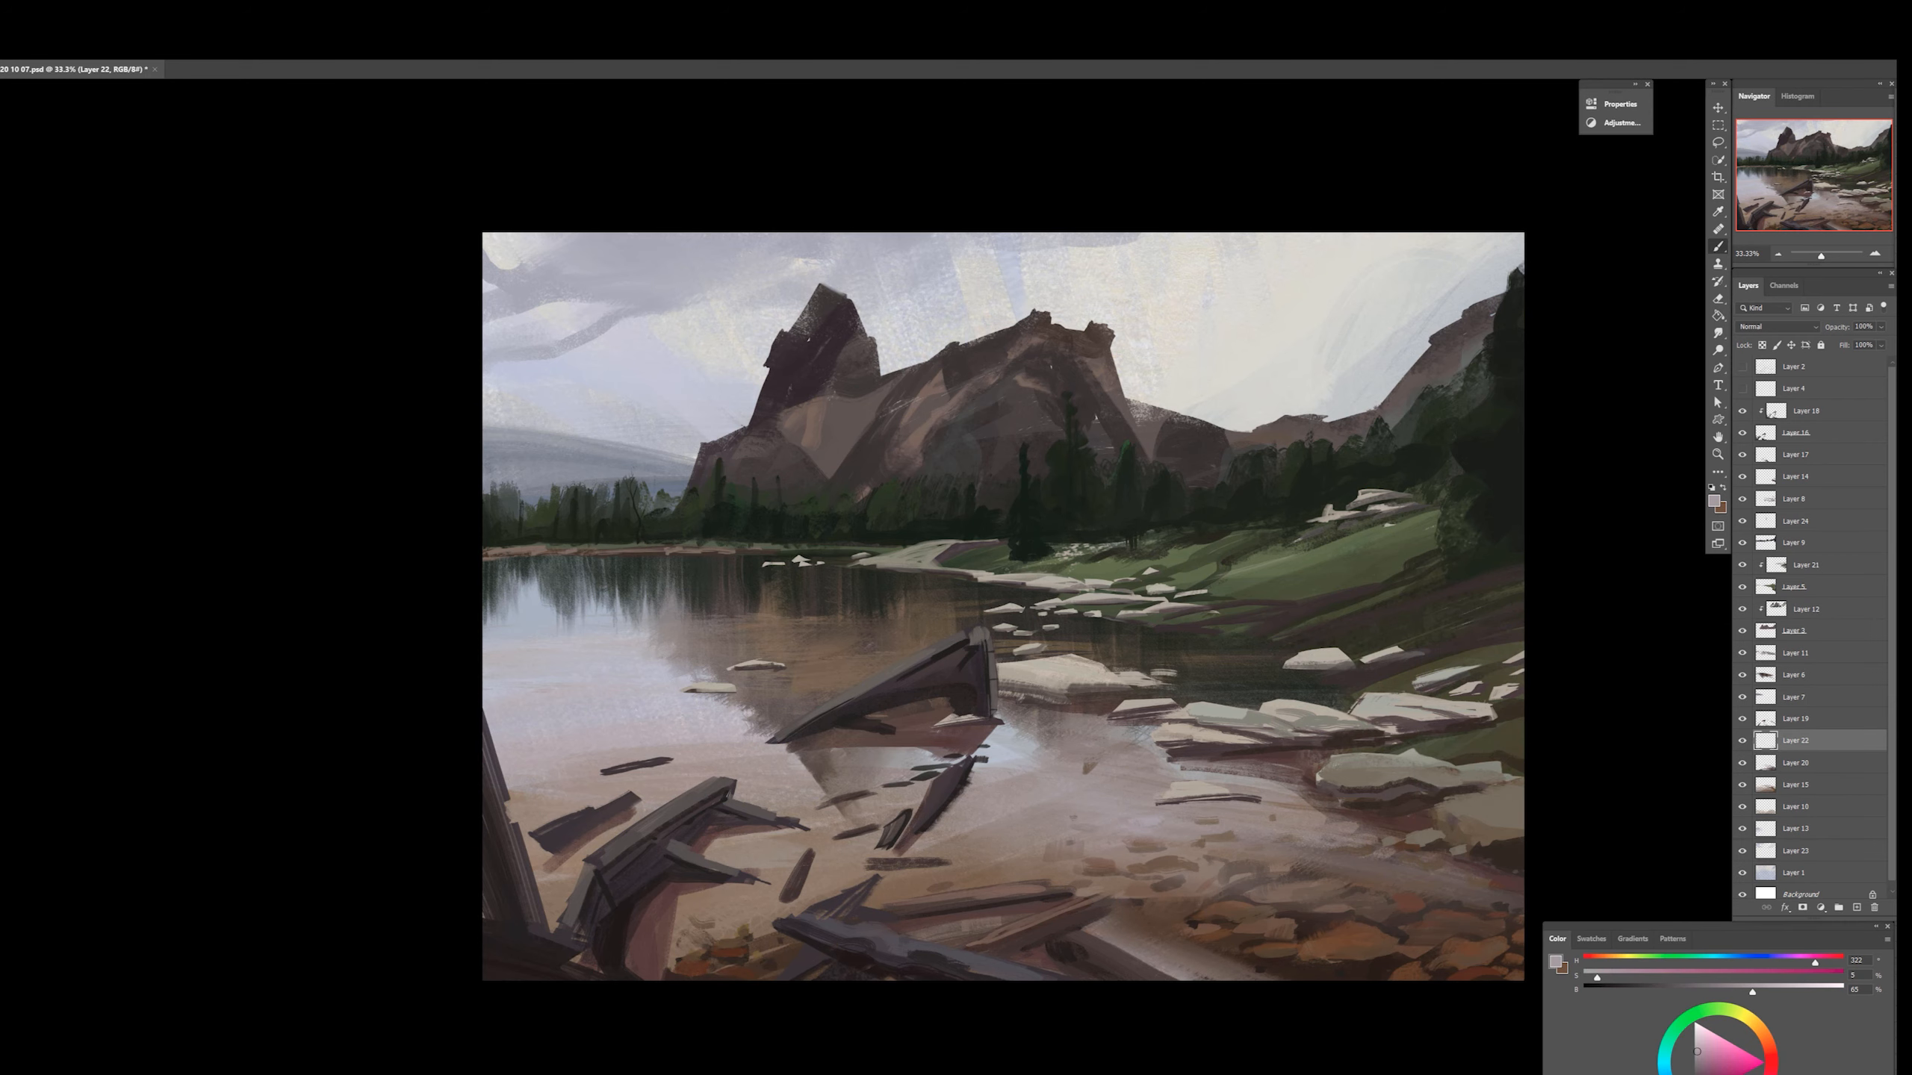
pyautogui.keyDown('alt'); pyautogui.click(1254, 881); pyautogui.keyUp('alt')
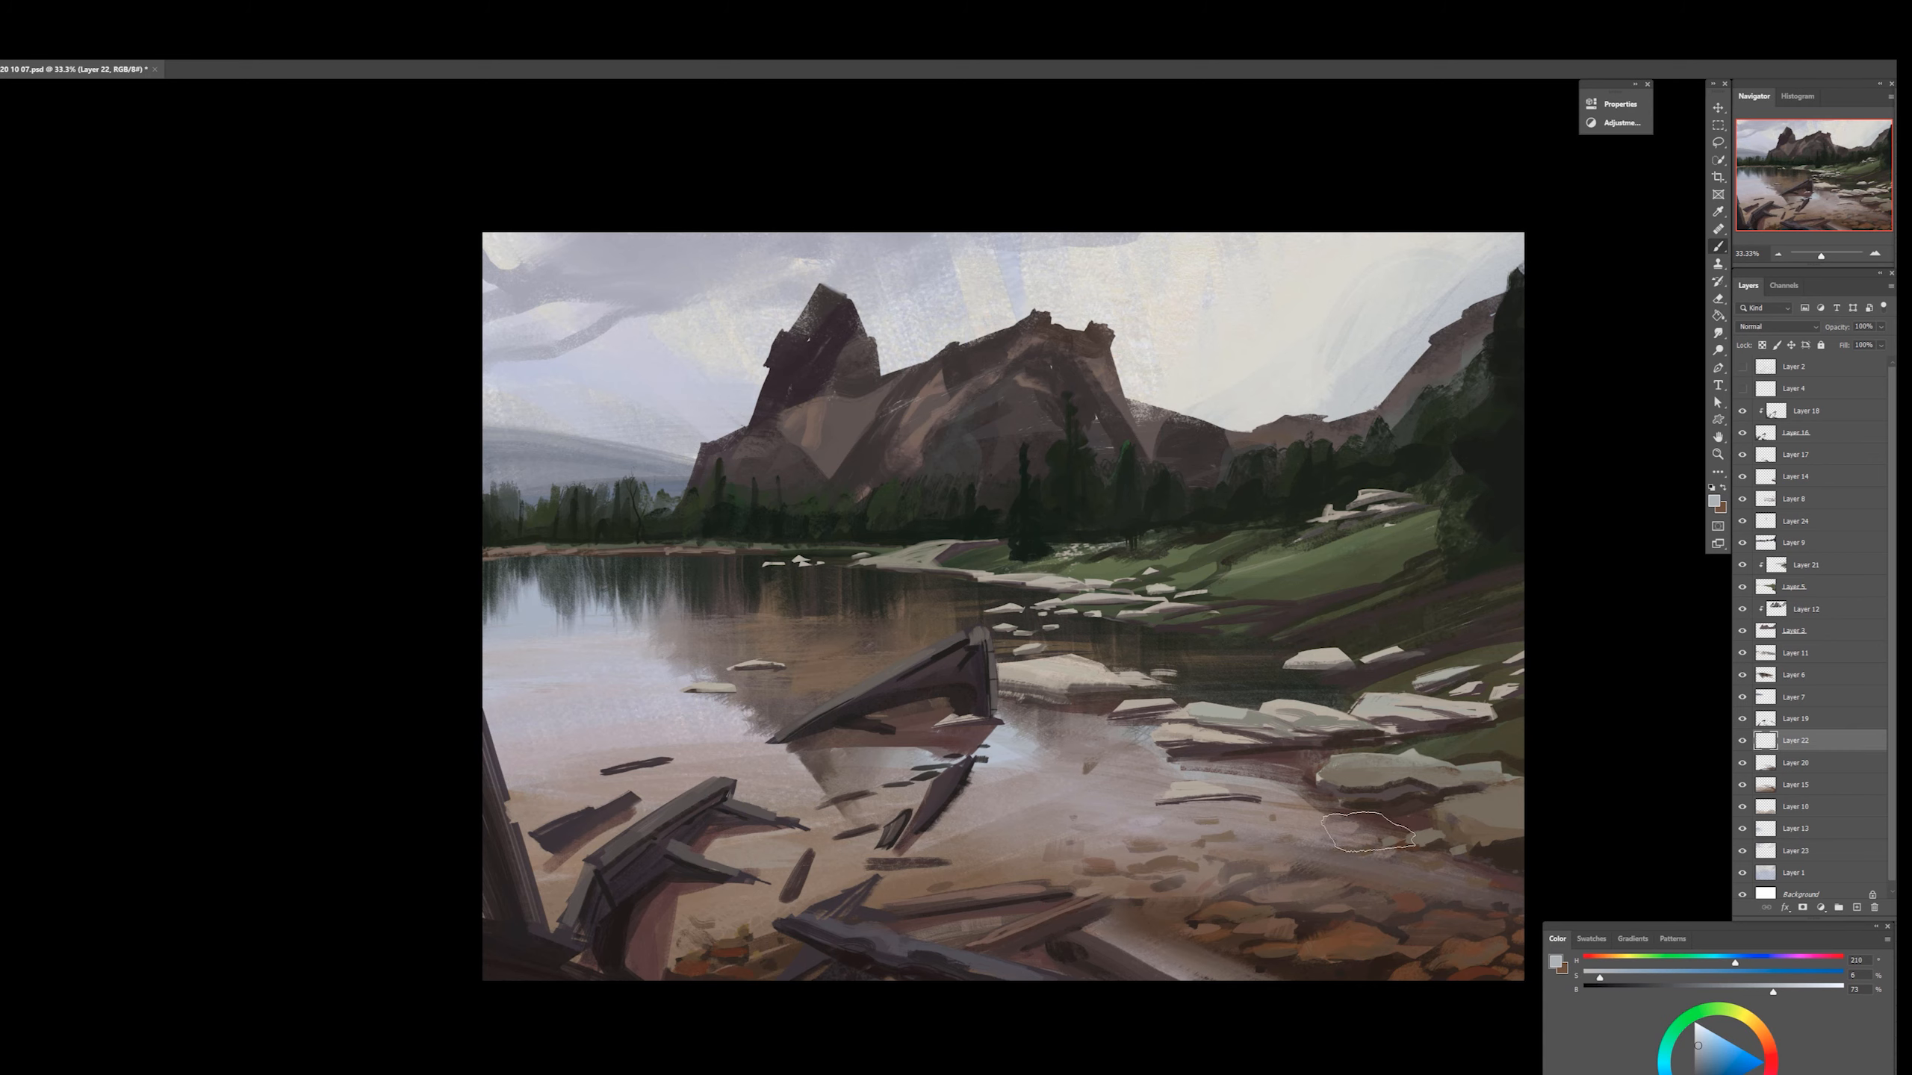
# Choose another brush and scatter small pale stones along the grassy central shore on Layer 21 using sampled rock tones
pyautogui.rightClick(1371, 826)
pyautogui.click(1438, 970)
pyautogui.keyDown('ctrl'); pyautogui.rightClick(1052, 584); pyautogui.keyUp('ctrl')
pyautogui.click(1076, 592)
pyautogui.keyDown('ctrl'); pyautogui.rightClick(1068, 554); pyautogui.keyUp('ctrl')
pyautogui.click(1077, 560)
pyautogui.keyDown('alt'); pyautogui.click(1079, 561); pyautogui.keyUp('alt')
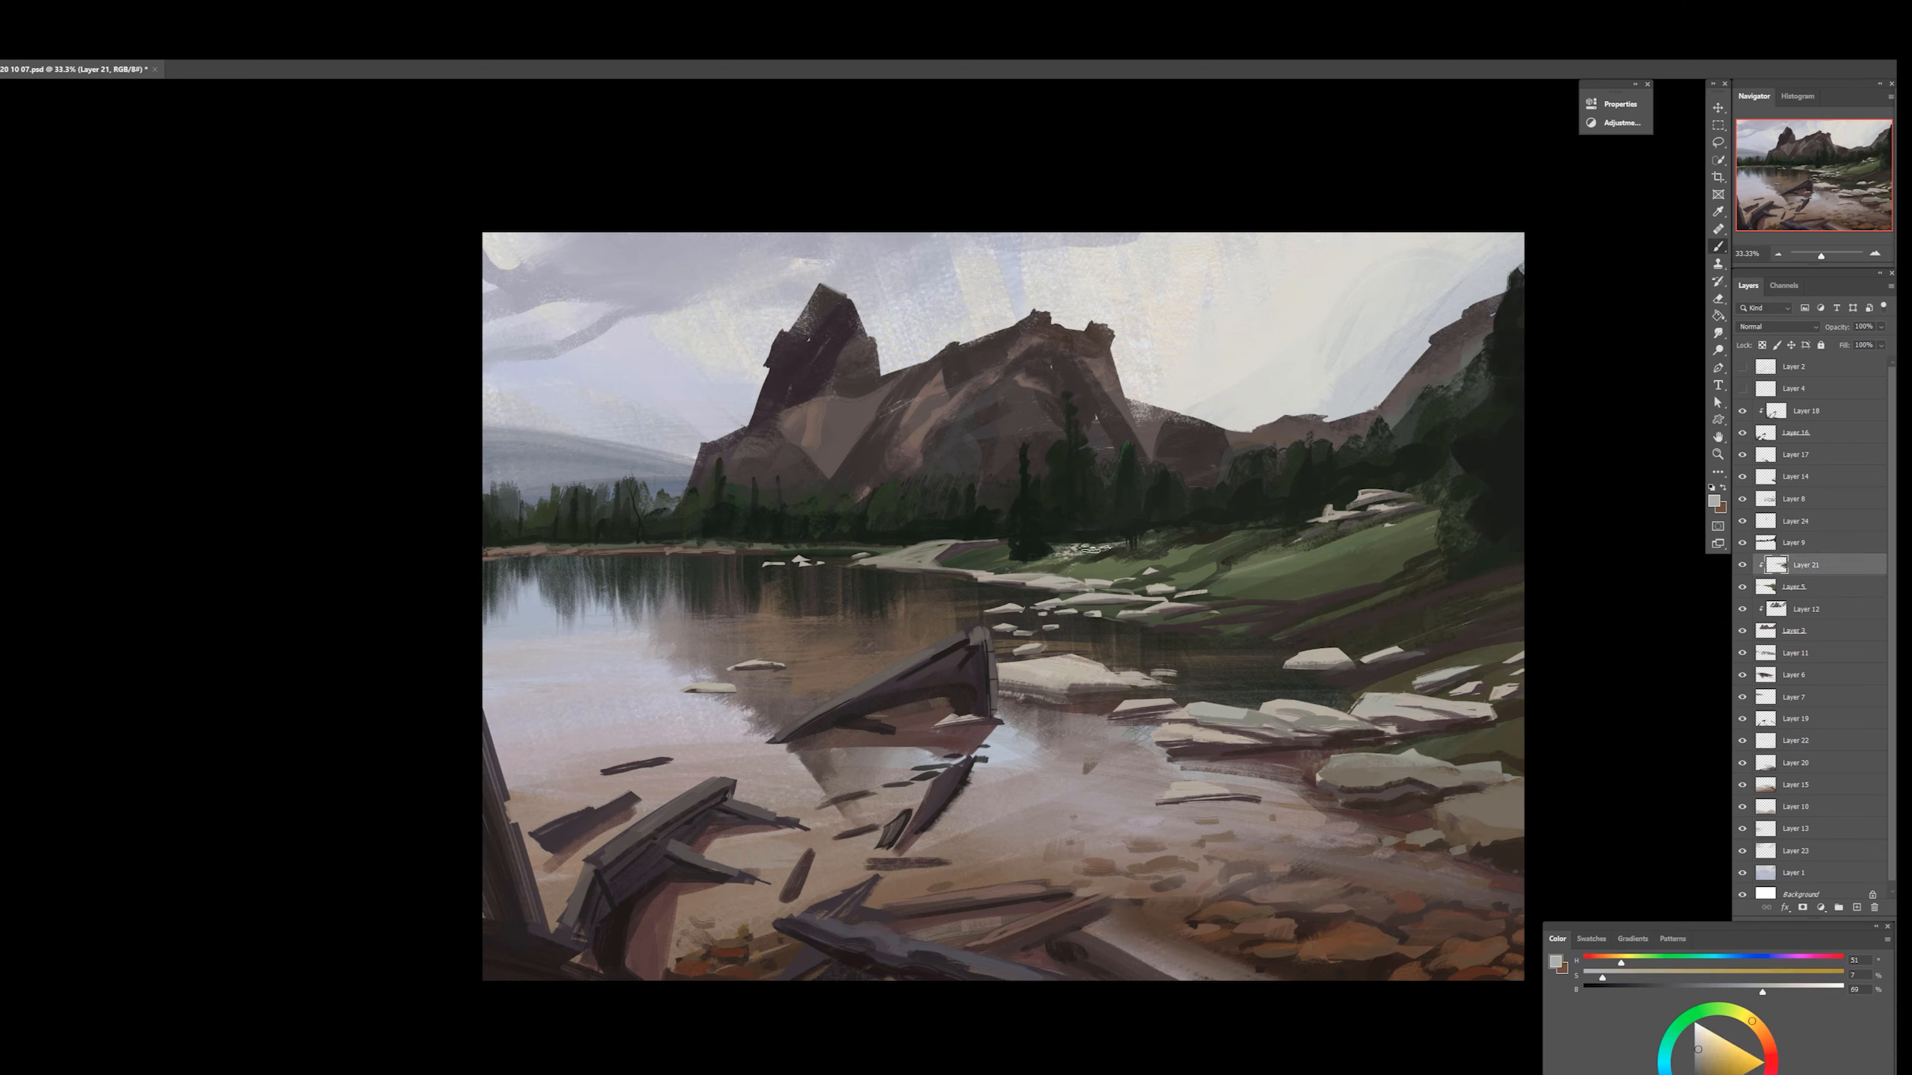
pyautogui.moveTo(997, 563); pyautogui.dragTo(1052, 563)
pyautogui.moveTo(1212, 597); pyautogui.dragTo(1247, 585)
pyautogui.press('e')
pyautogui.press('b')
pyautogui.keyDown('alt'); pyautogui.click(1204, 576); pyautogui.keyUp('alt')
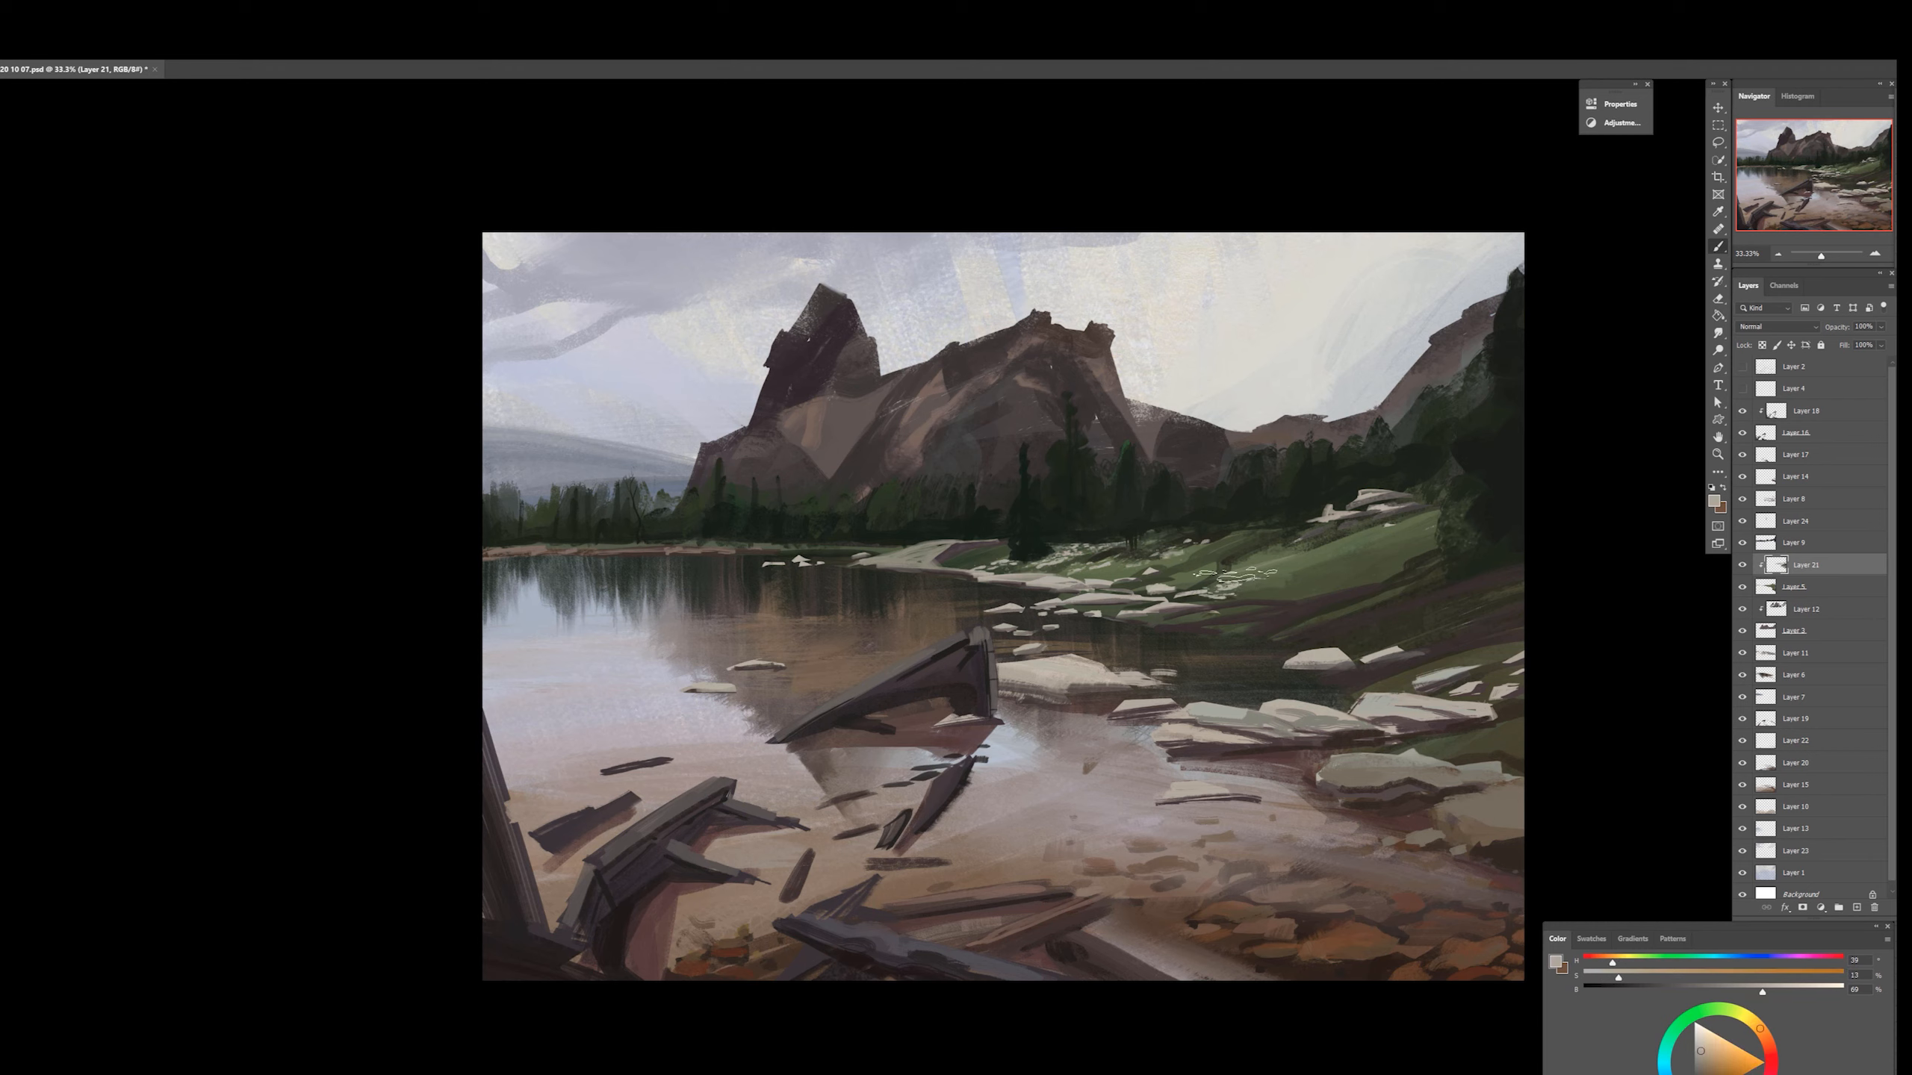
# On Layer 9, sample and darken the right-edge trees' green, reduce the brush size, and paint foliage where the trees meet the slope
pyautogui.keyDown('ctrl'); pyautogui.rightClick(1498, 459); pyautogui.keyUp('ctrl')
pyautogui.click(1515, 463)
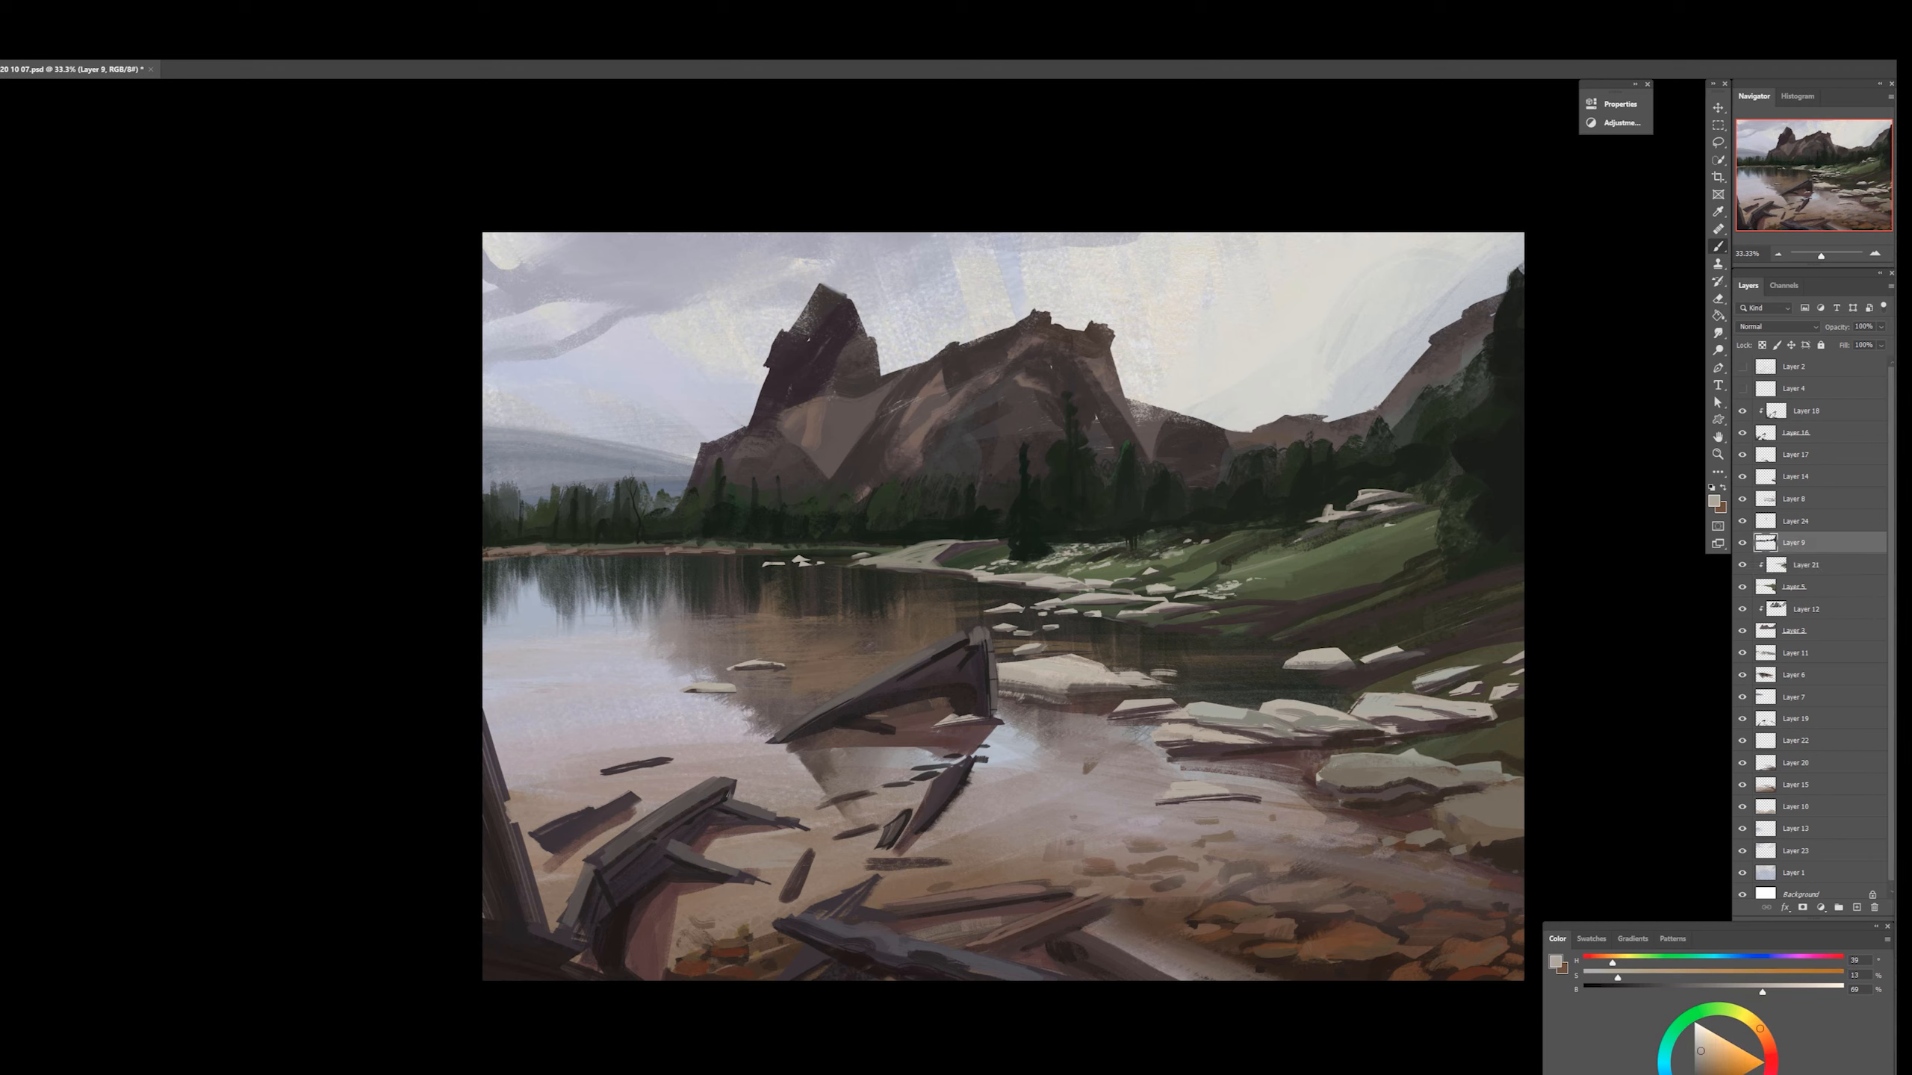
pyautogui.moveTo(1614, 964); pyautogui.dragTo(1821, 964)
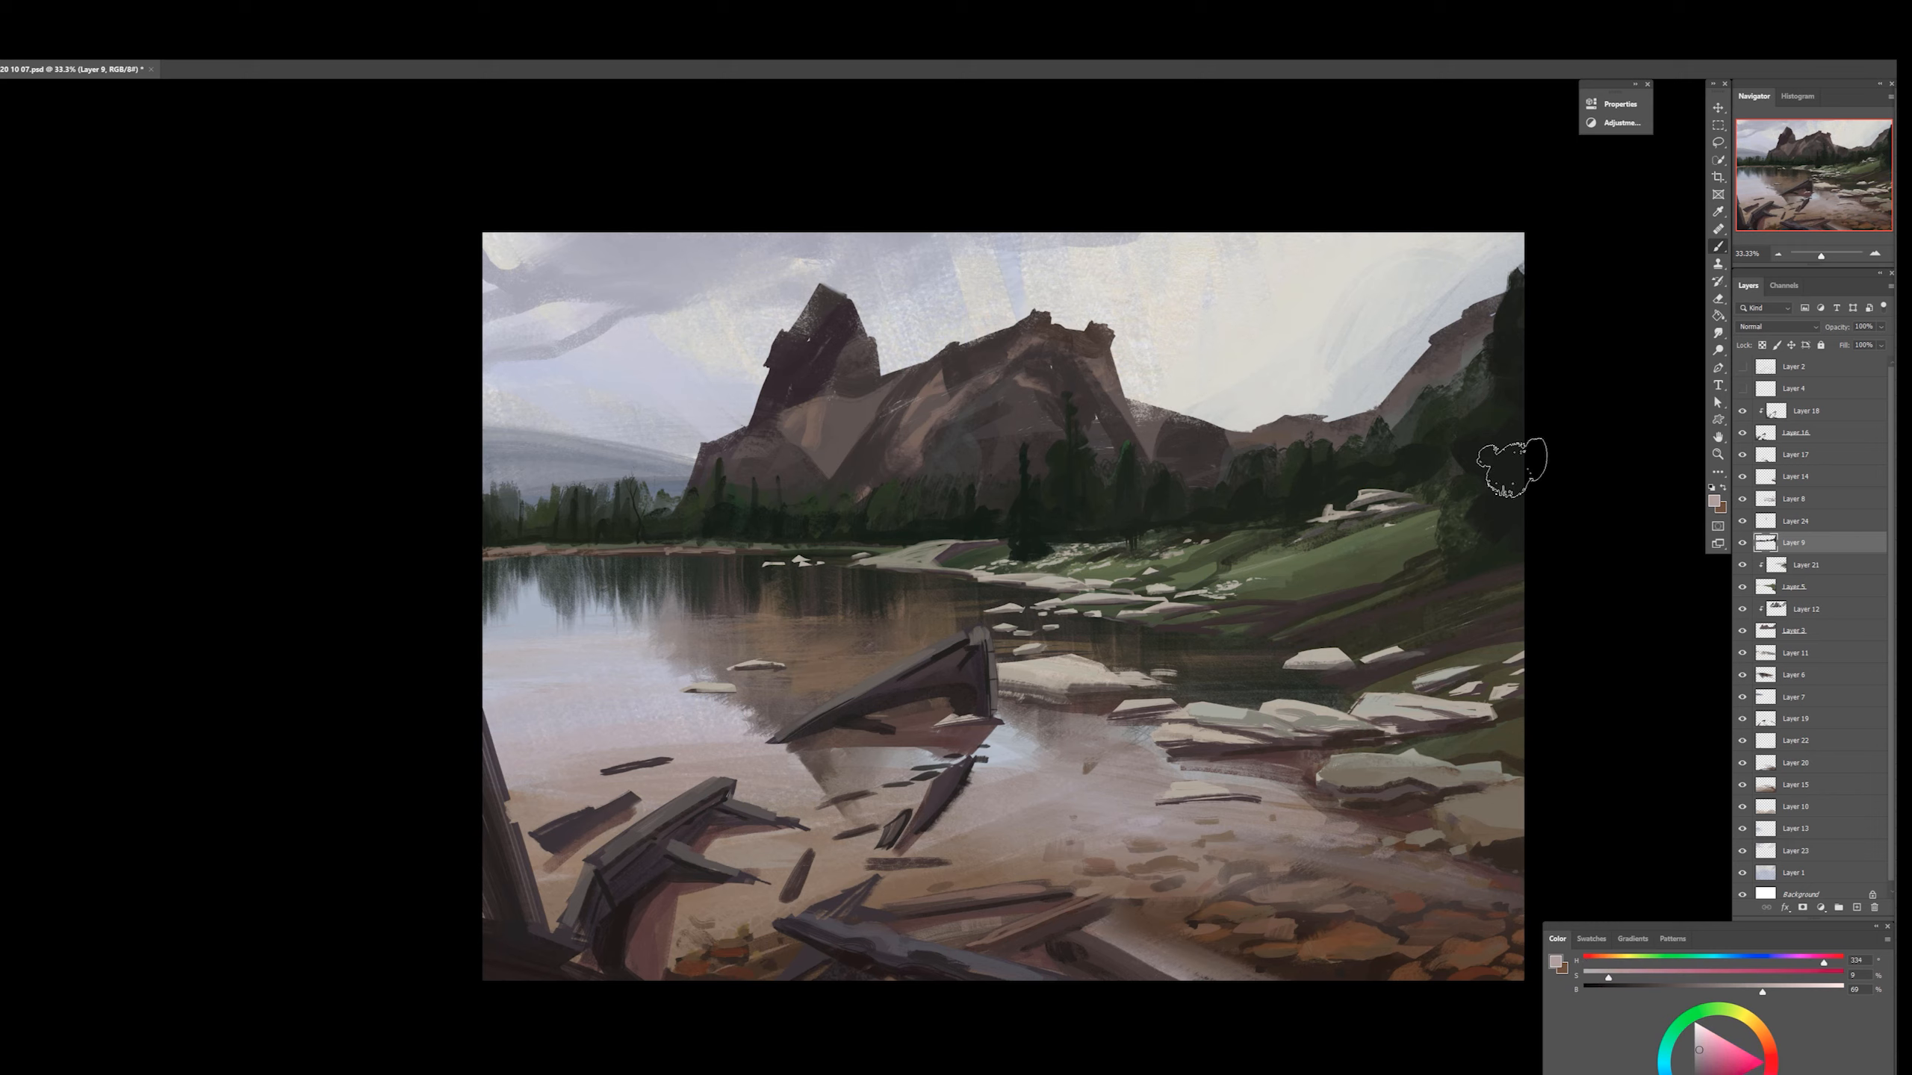
pyautogui.keyDown('alt'); pyautogui.click(1510, 470); pyautogui.keyUp('alt')
pyautogui.moveTo(1618, 991); pyautogui.dragTo(1605, 991)
pyautogui.click(1456, 533)
pyautogui.hotkey('ctrl', 'z')
pyautogui.press('[')
pyautogui.press('[')
pyautogui.press('[')
pyautogui.press('[')
pyautogui.click(1445, 563)
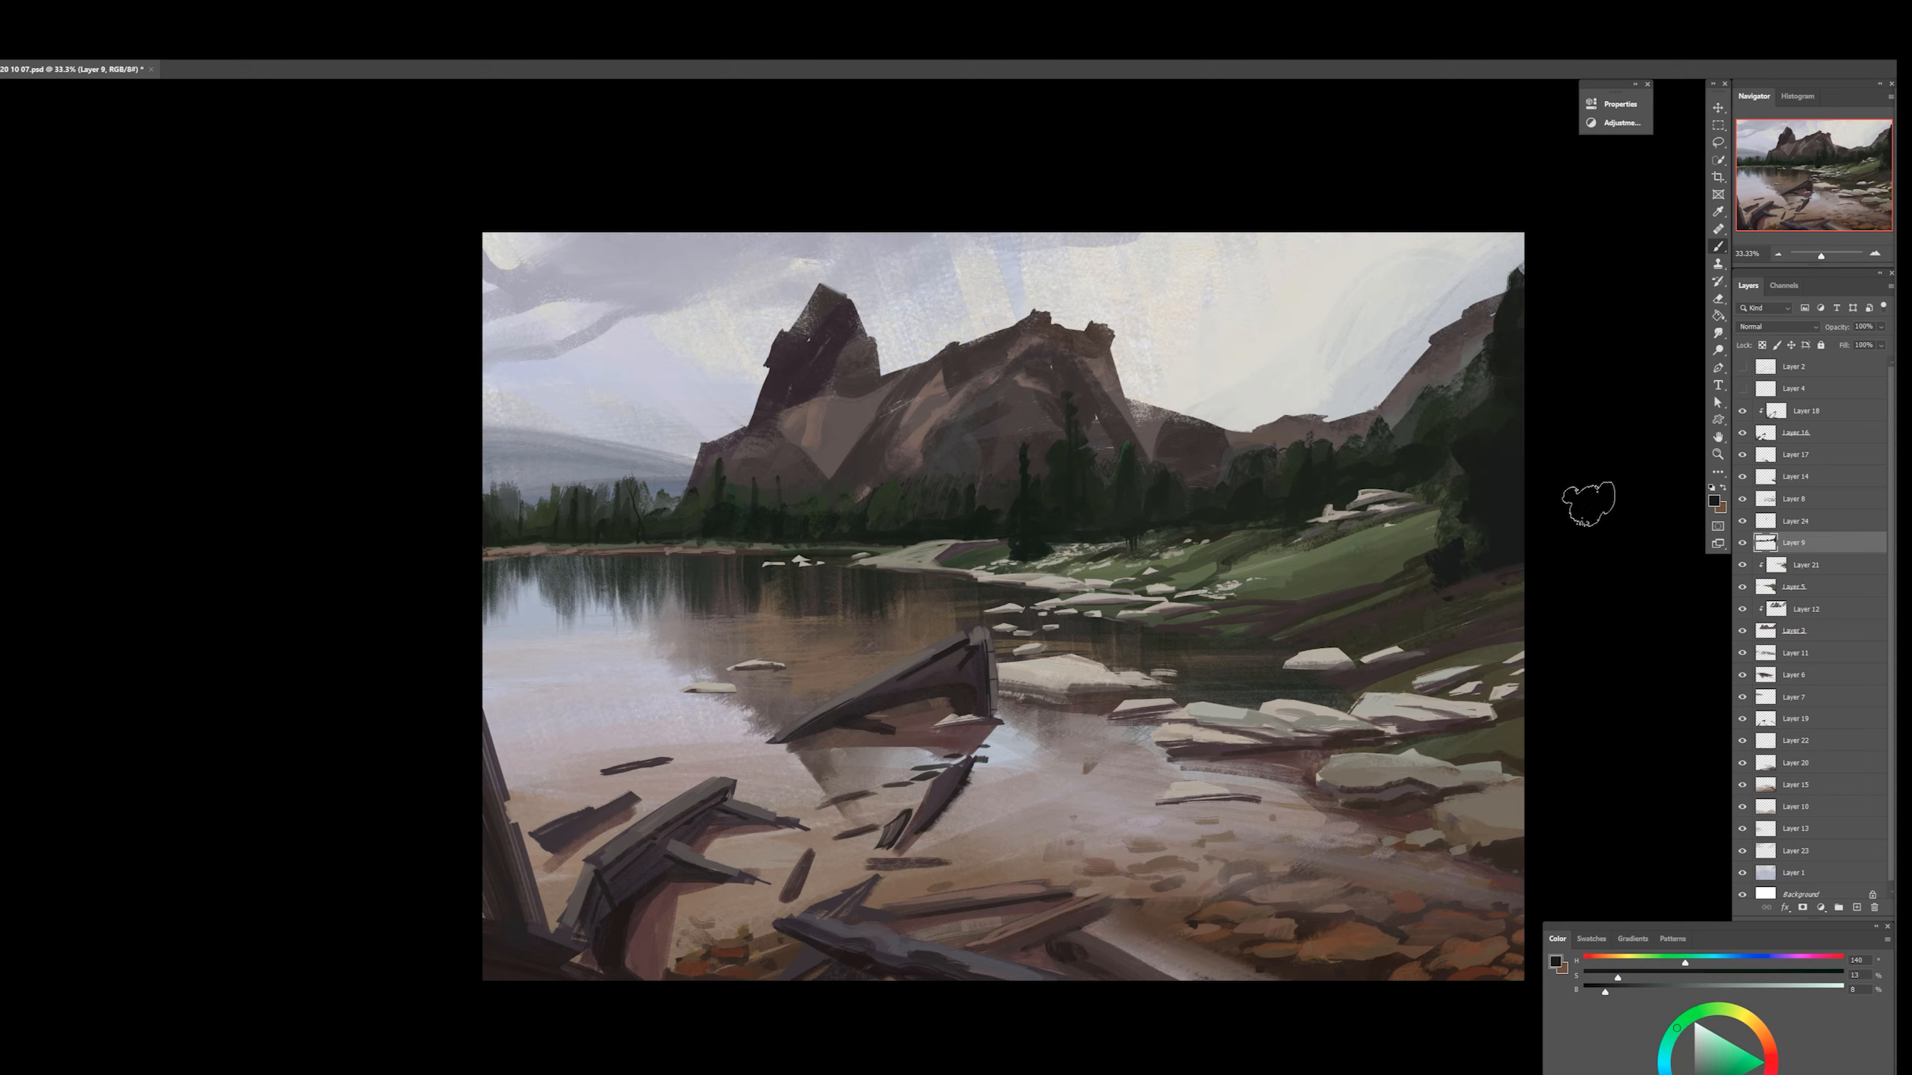
# Fill out the lower foliage of the right-edge trees with resampled dark tones, enlarging the brush for the main mass
pyautogui.keyDown('alt'); pyautogui.click(1487, 485); pyautogui.keyUp('alt')
pyautogui.click(1502, 475)
pyautogui.hotkey('ctrl', 'z')
pyautogui.click(1485, 531)
pyautogui.keyDown('alt'); pyautogui.click(1498, 587); pyautogui.keyUp('alt')
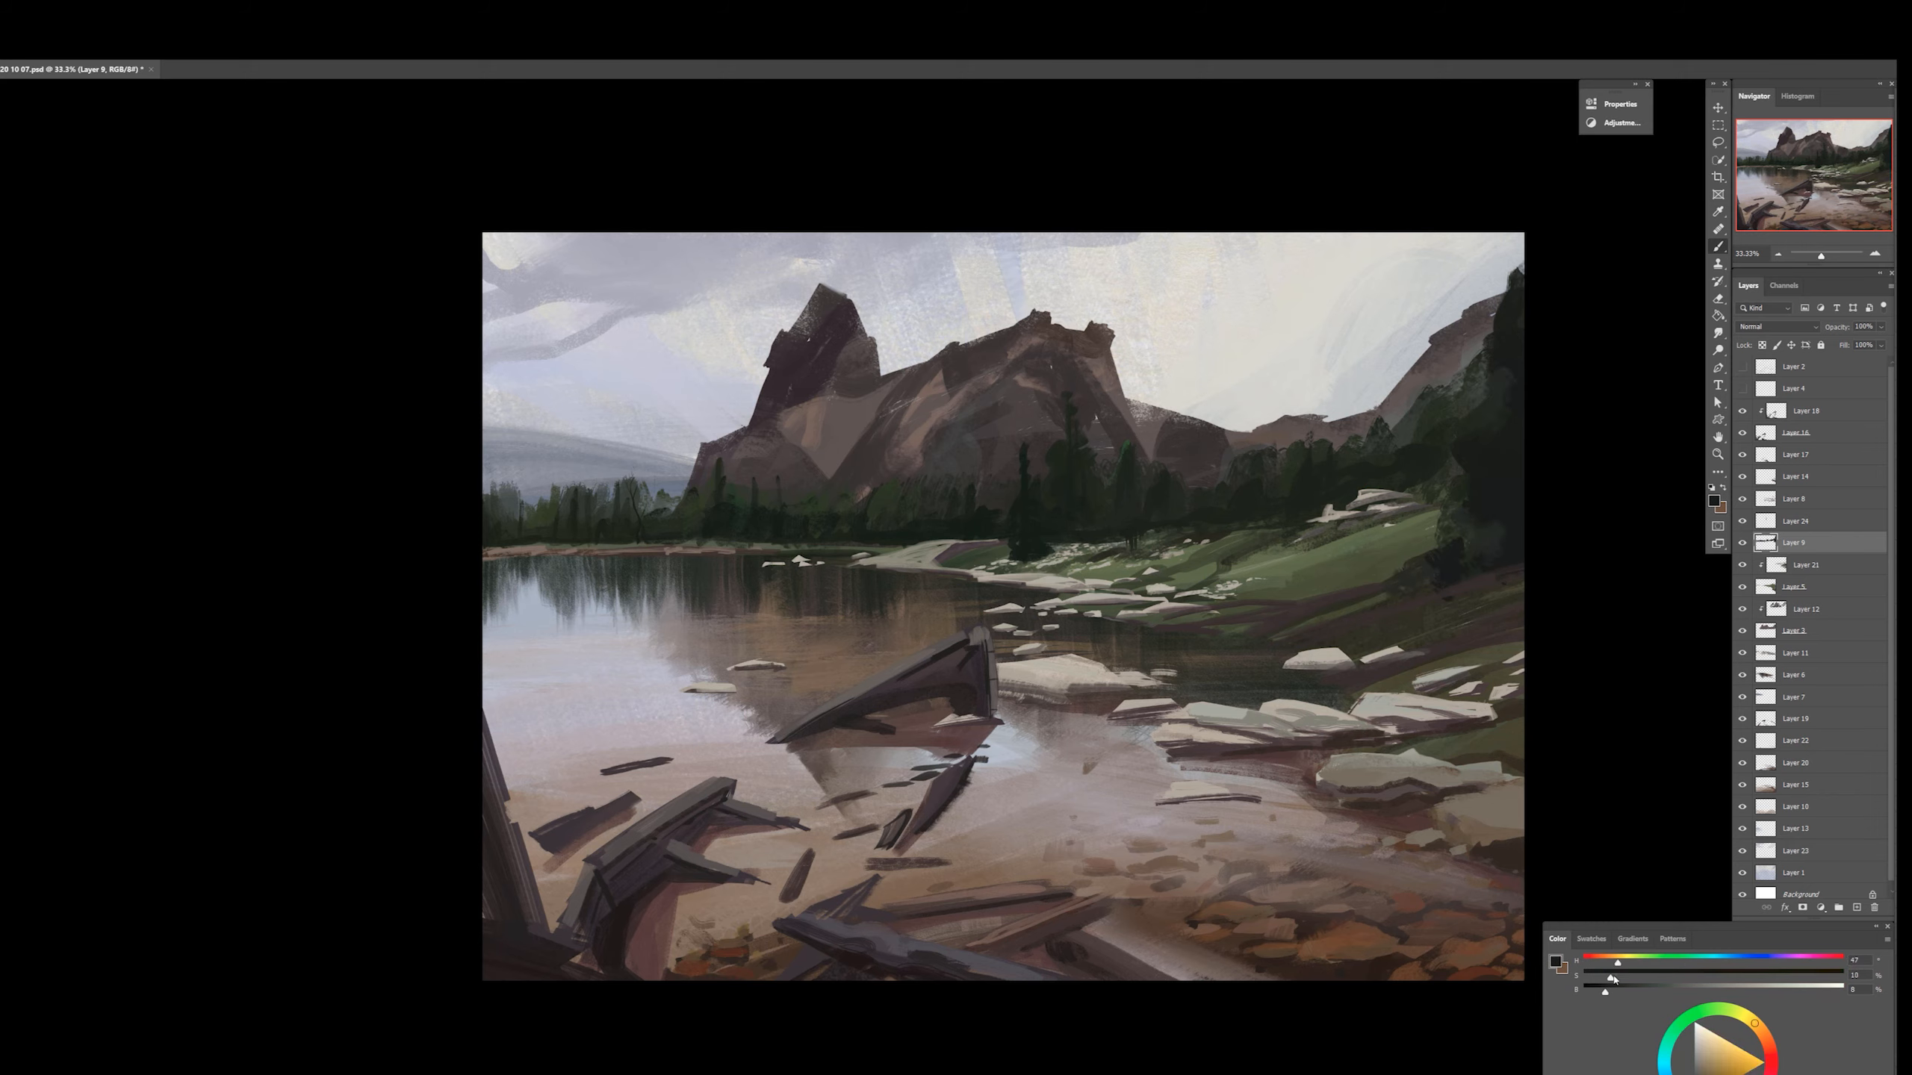
pyautogui.press(']')
pyautogui.press(']')
pyautogui.press(']')
pyautogui.press(']')
pyautogui.moveTo(1498, 422); pyautogui.dragTo(1483, 489)
pyautogui.keyDown('alt'); pyautogui.click(1486, 482); pyautogui.keyUp('alt')
# Sample greens along the tree line and paint fuller foliage and dark conifers at its left and centre
pyautogui.keyDown('alt'); pyautogui.click(662, 520); pyautogui.keyUp('alt')
pyautogui.click(711, 502)
pyautogui.keyDown('alt'); pyautogui.click(969, 503); pyautogui.keyUp('alt')
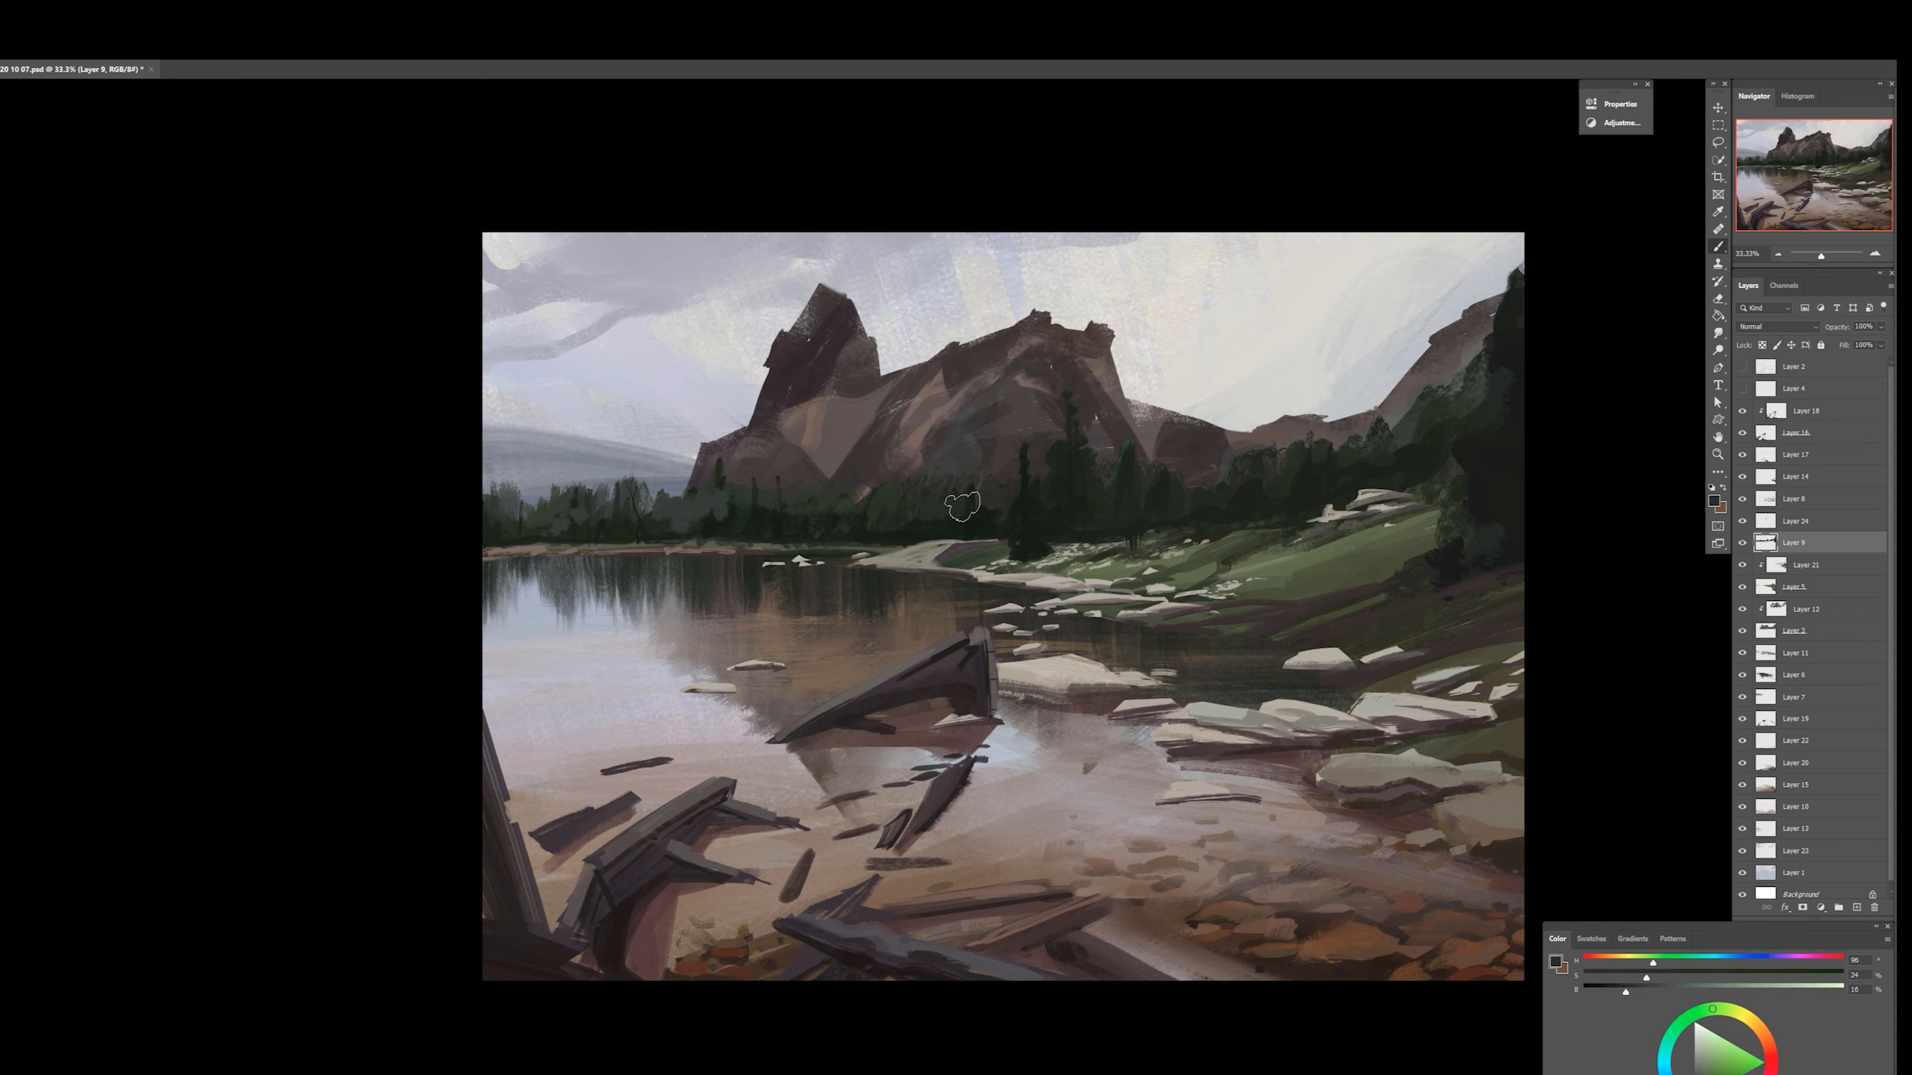
pyautogui.keyDown('alt'); pyautogui.click(959, 498); pyautogui.keyUp('alt')
pyautogui.click(952, 501)
pyautogui.hotkey('shift', 'b')
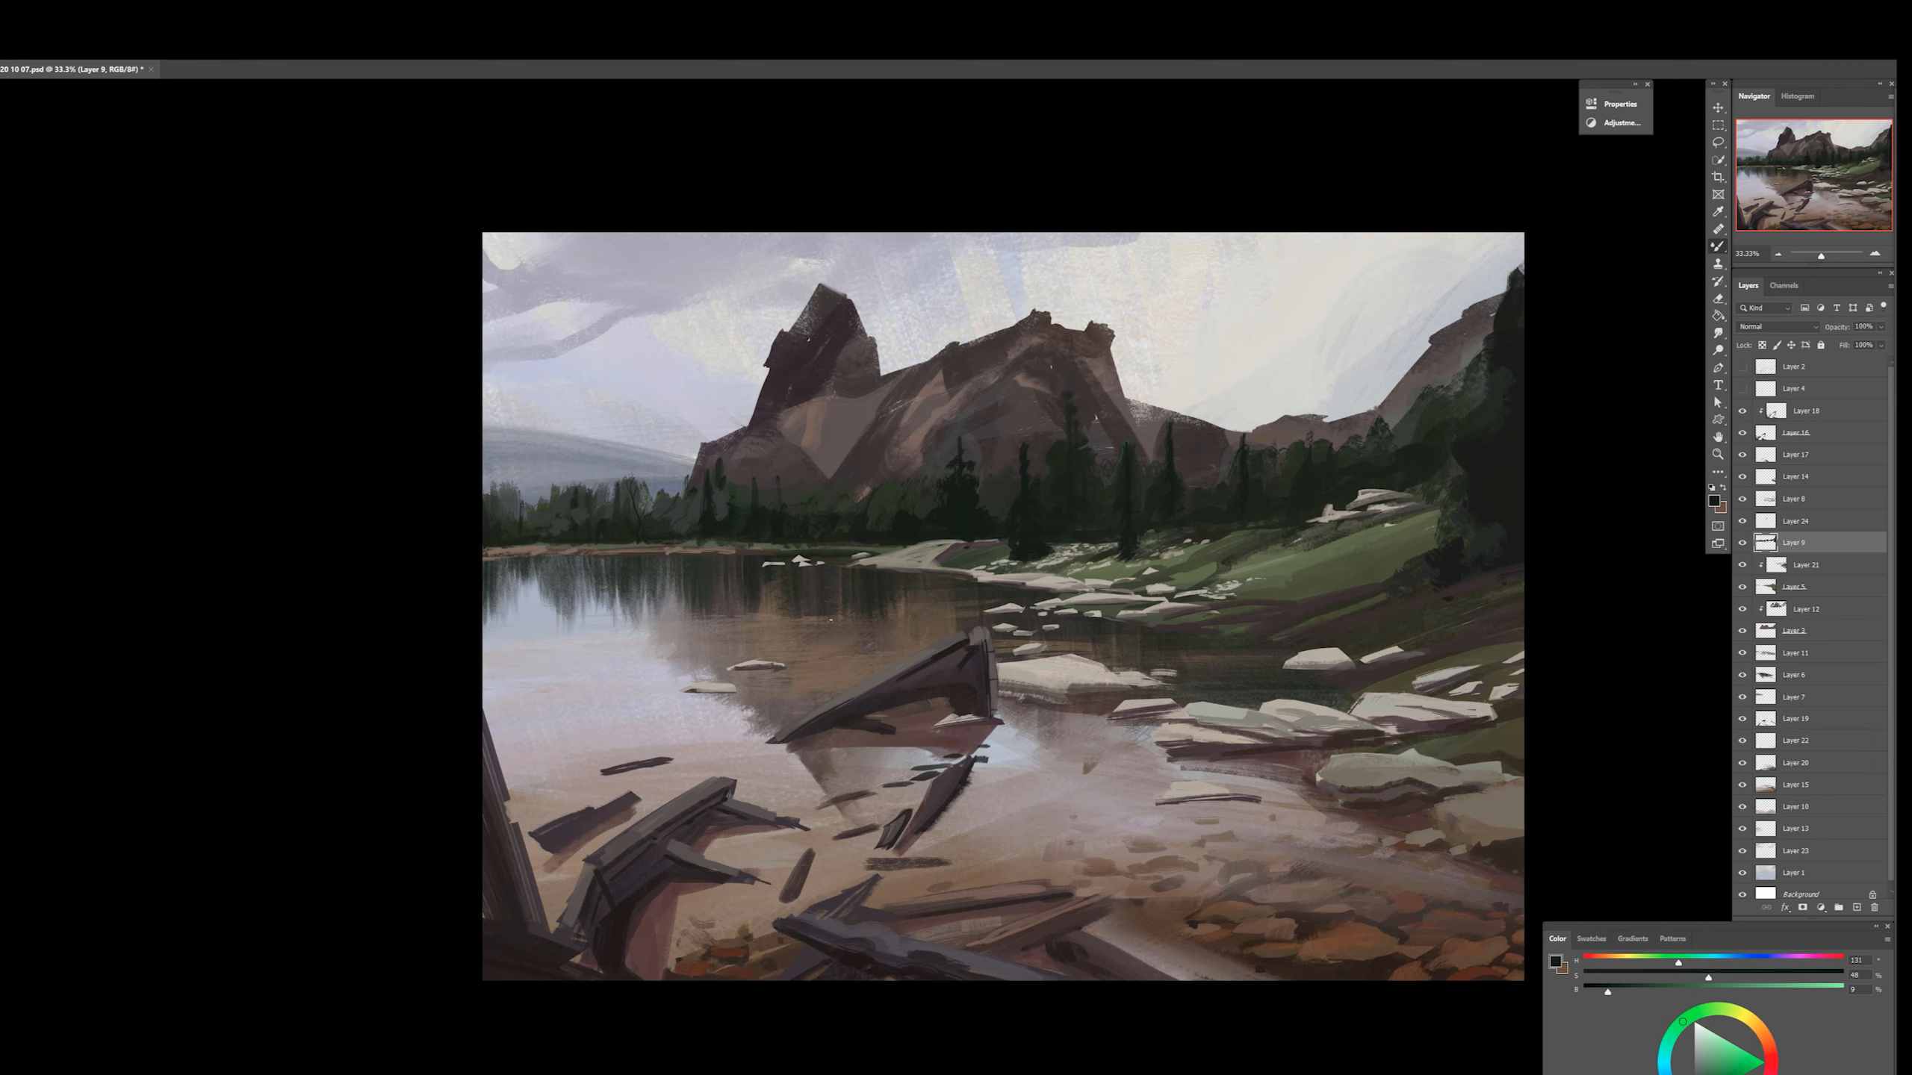
# Choose another textured brush, sample a dark olive from the bank, and break up the green slope with grass strokes
pyautogui.keyDown('alt'); pyautogui.click(1211, 654); pyautogui.keyUp('alt')
pyautogui.rightClick(1314, 601)
pyautogui.click(1389, 970)
pyautogui.keyDown('alt'); pyautogui.click(1277, 605); pyautogui.keyUp('alt')
pyautogui.keyDown('alt'); pyautogui.click(1333, 563); pyautogui.keyUp('alt')
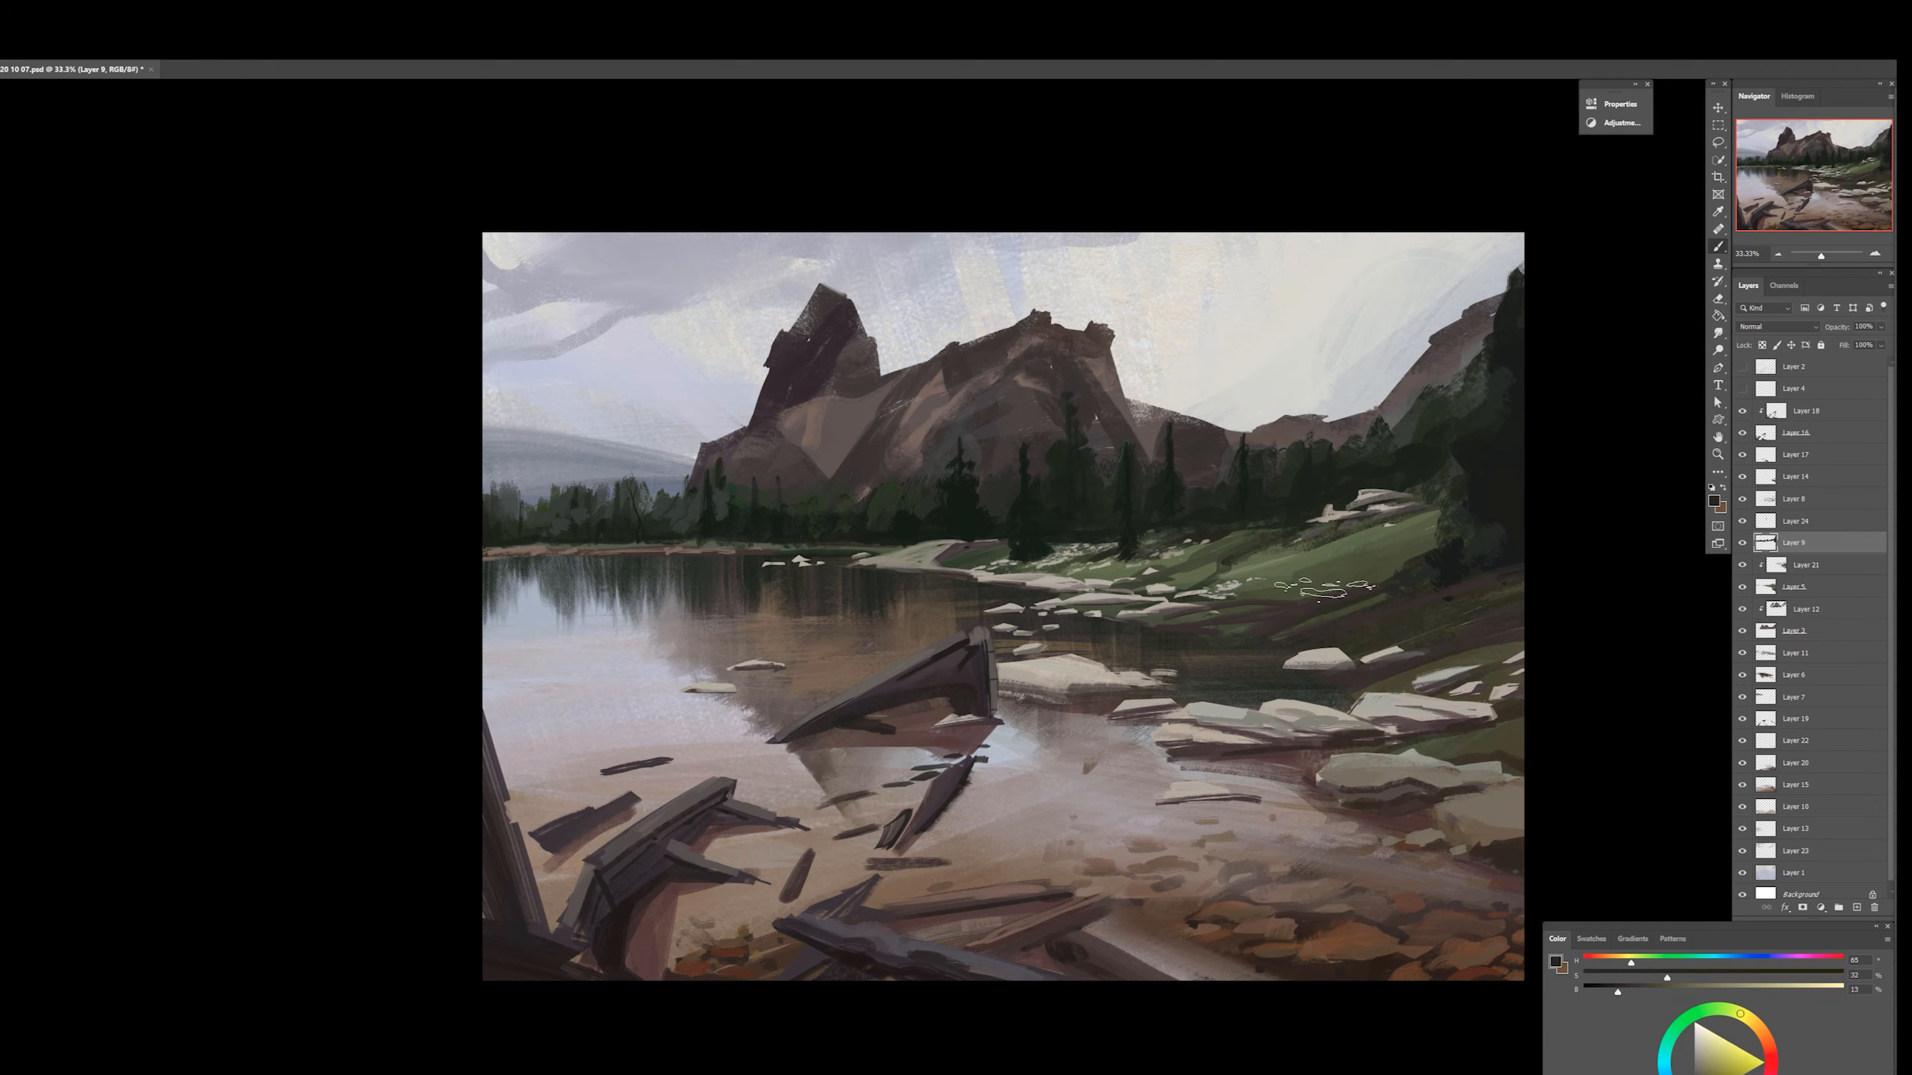
pyautogui.moveTo(1250, 573); pyautogui.dragTo(1279, 556)
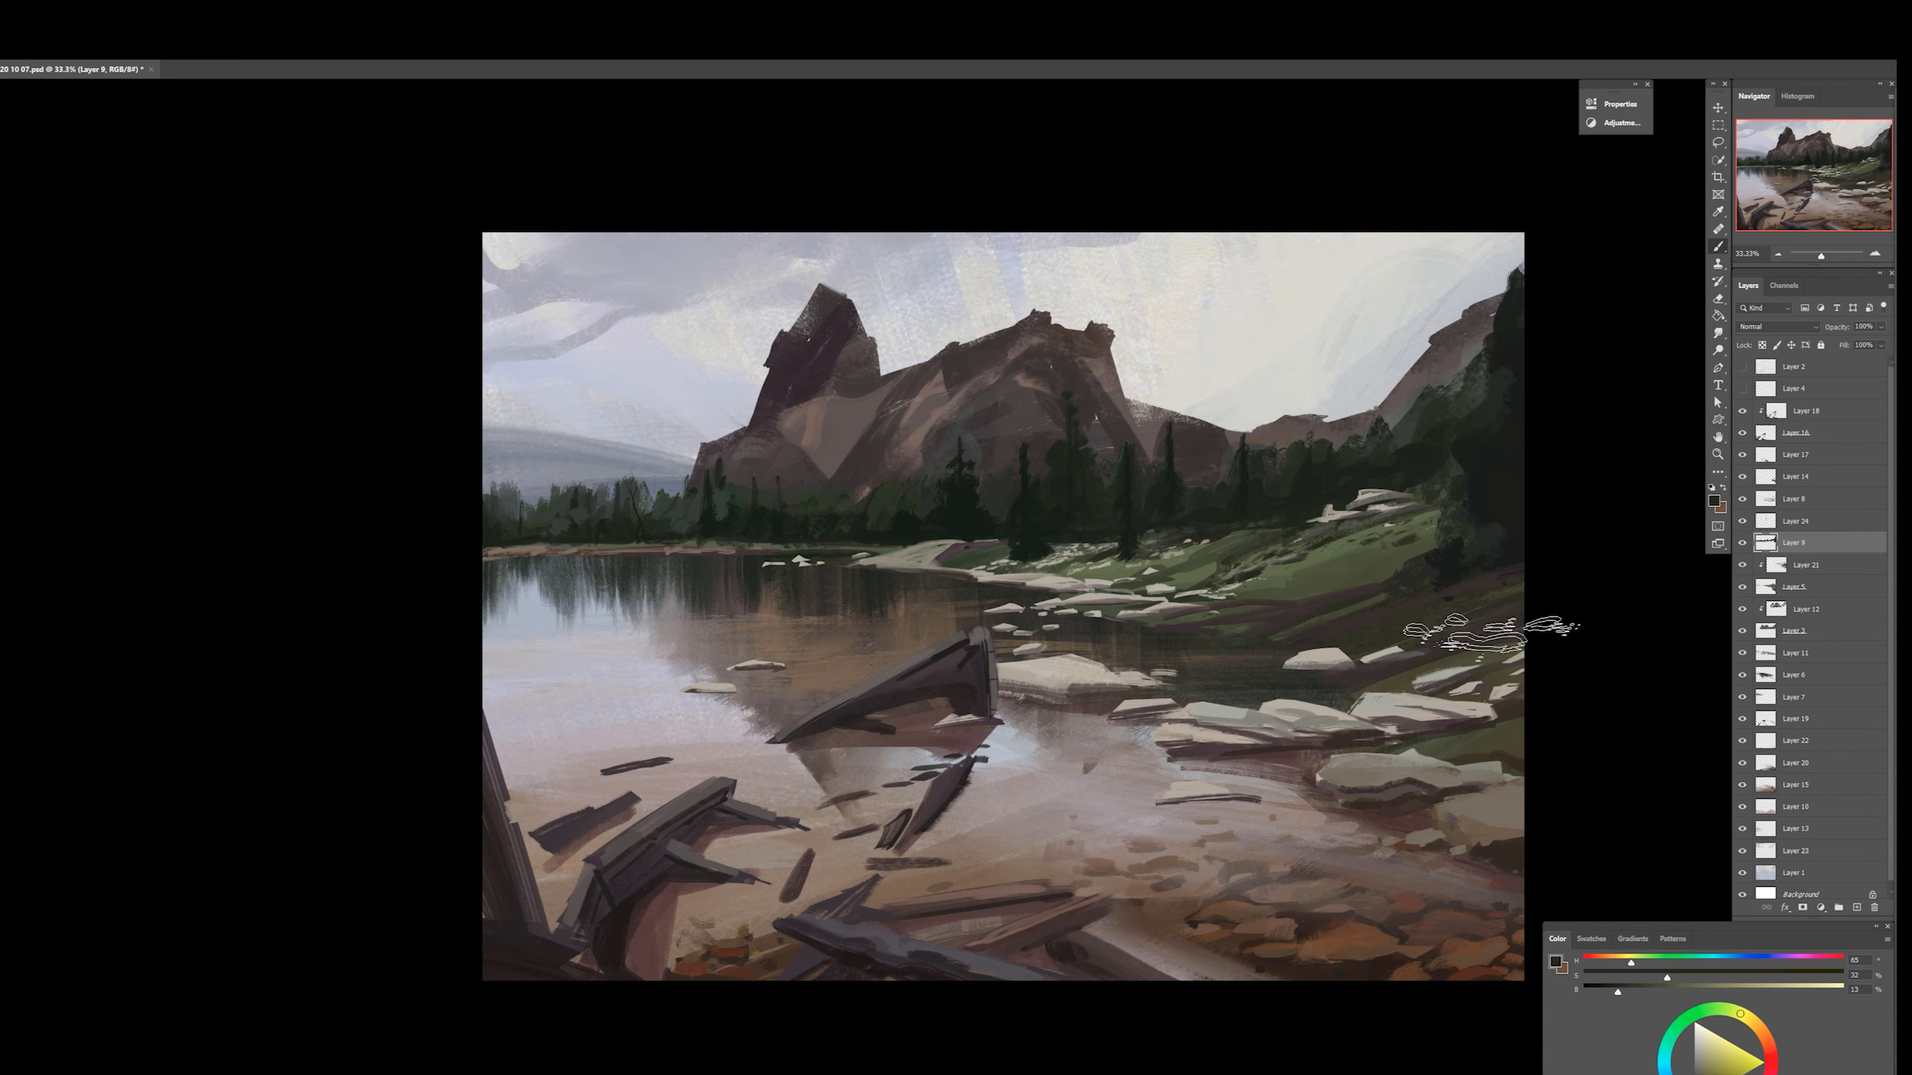
# Merge Layer 12 into its base mountain layer and blend the central mountain face with the Mixer Brush
pyautogui.keyDown('ctrl'); pyautogui.click(1063, 412); pyautogui.keyUp('ctrl')
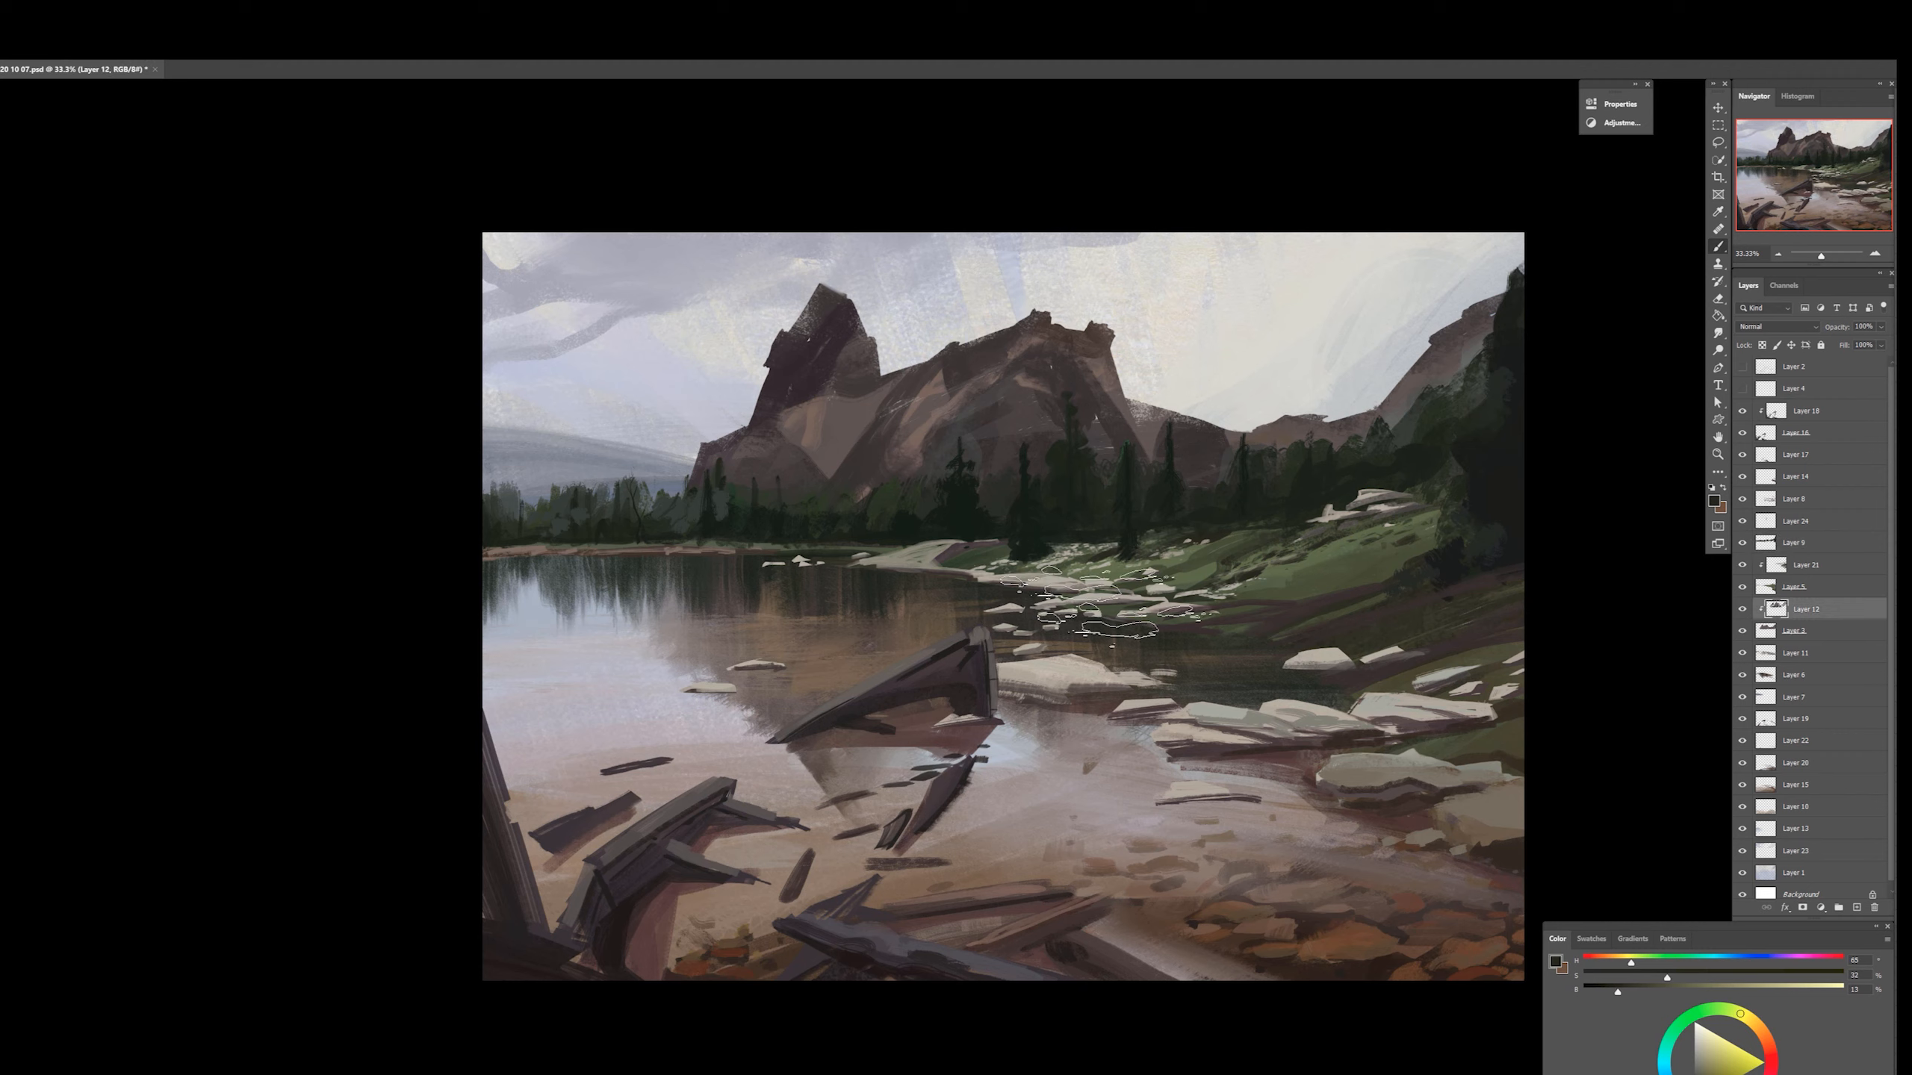
pyautogui.keyDown('ctrl'); pyautogui.click(1118, 444); pyautogui.keyUp('ctrl')
pyautogui.keyDown('ctrl'); pyautogui.click(1164, 470); pyautogui.keyUp('ctrl')
pyautogui.hotkey('shift', 'b')
pyautogui.hotkey('ctrl', 'e')
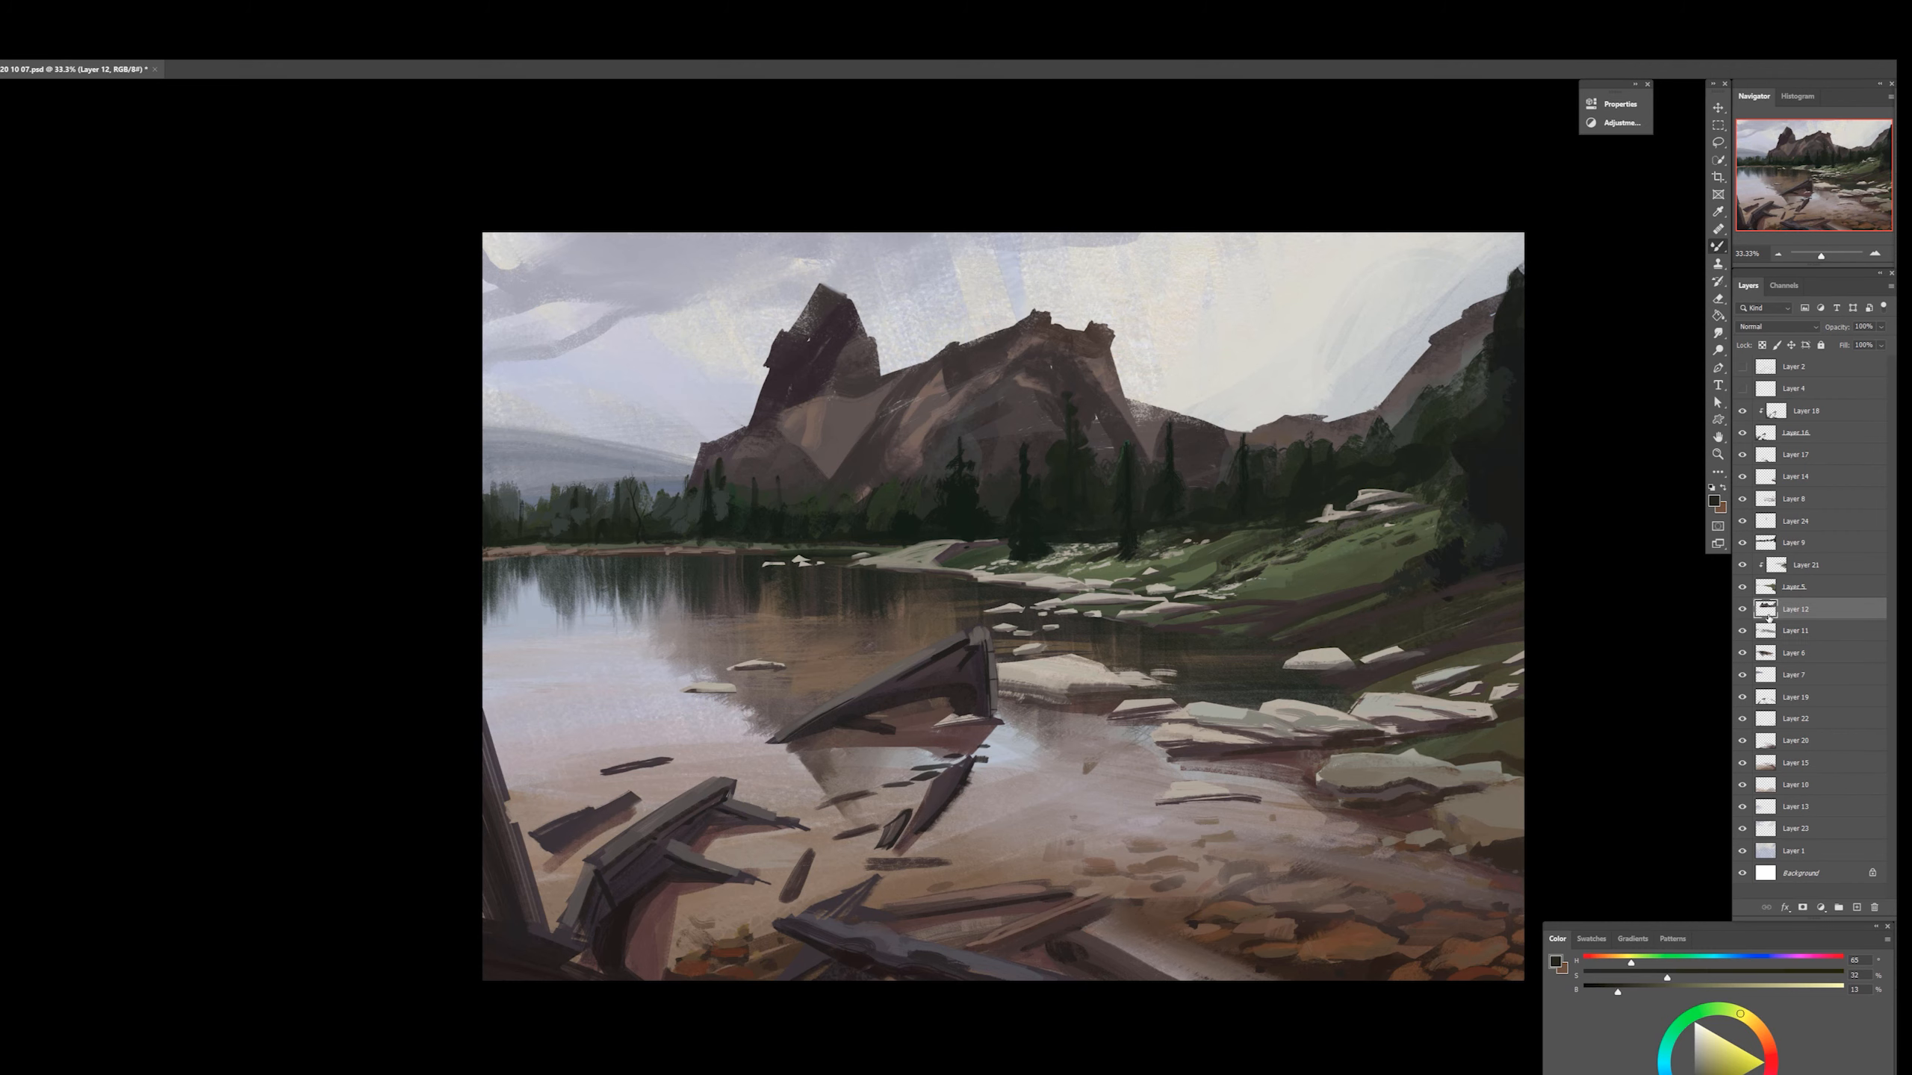
pyautogui.moveTo(1043, 391); pyautogui.dragTo(1011, 440)
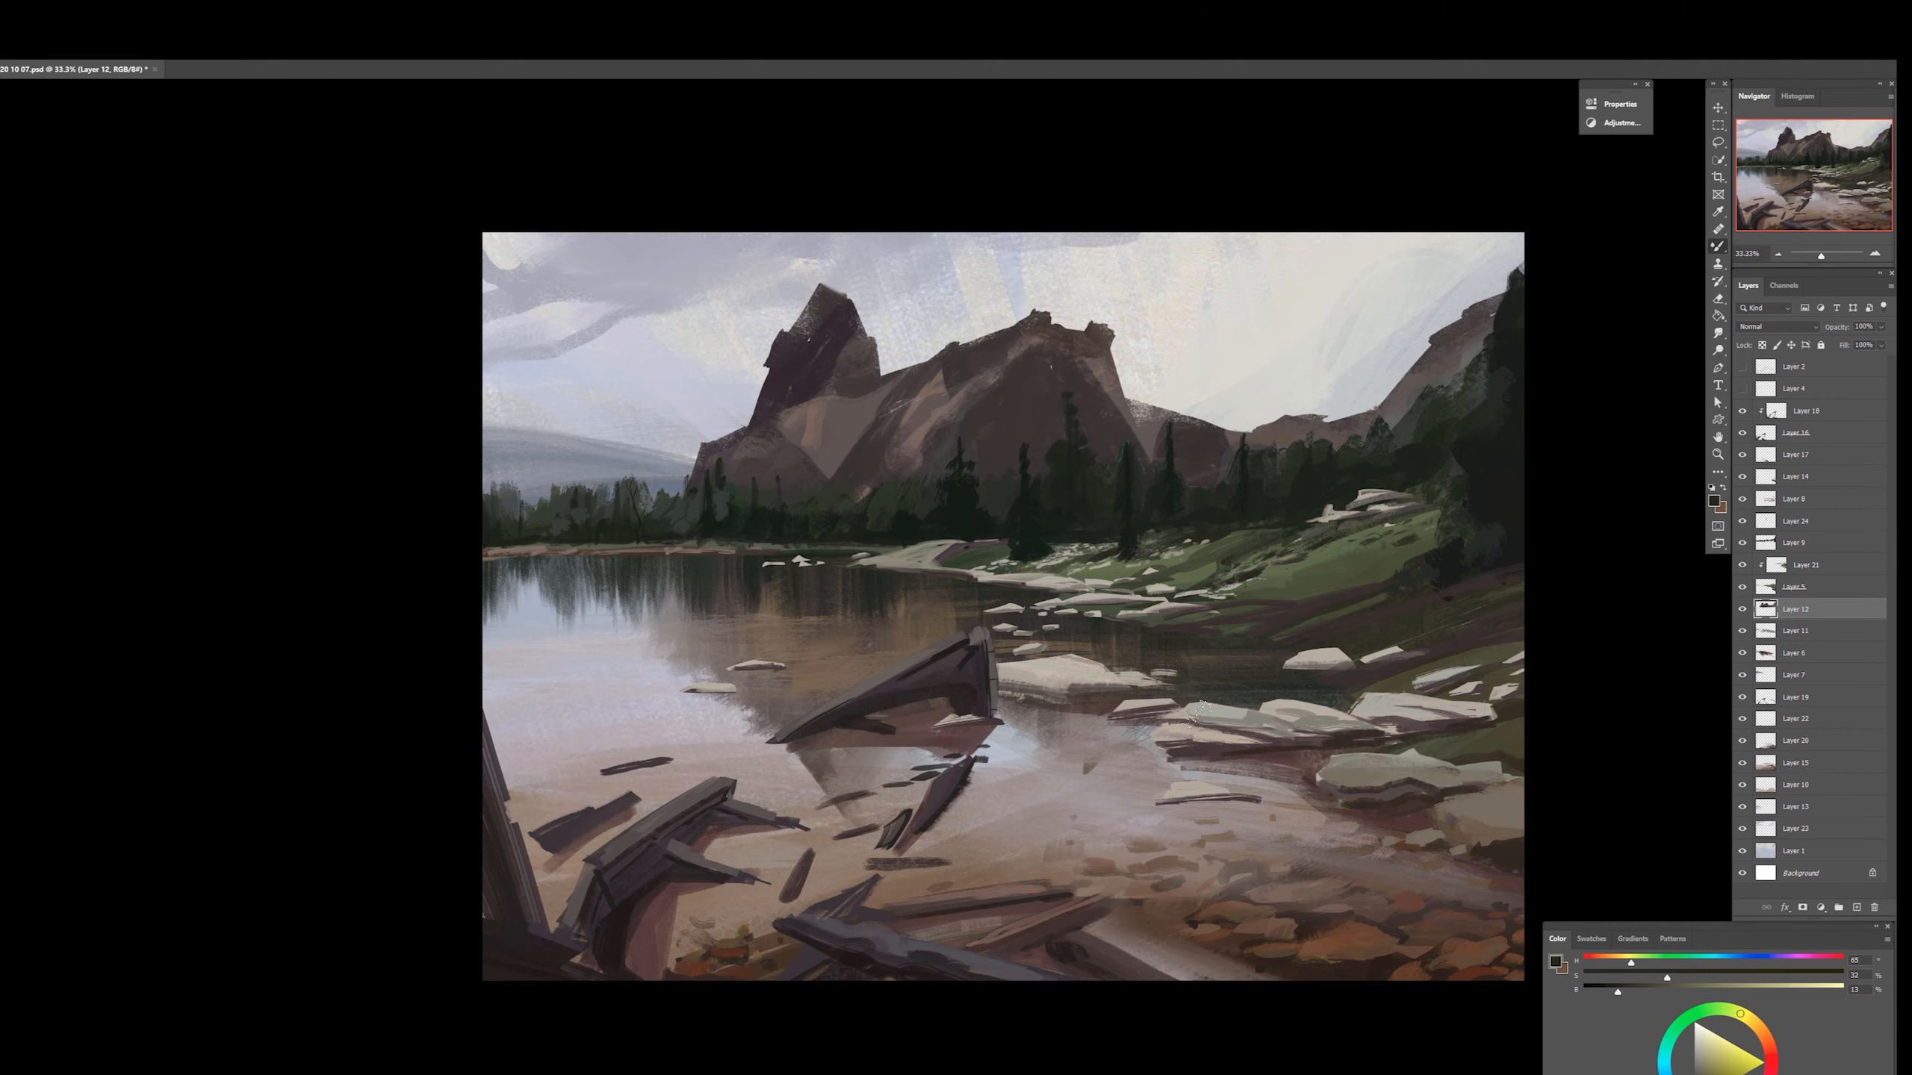
# Paint darker grey-brown shadow over the central mountain face behind the tall trees, adjusting sampled tones
pyautogui.keyDown('alt'); pyautogui.click(891, 670); pyautogui.keyUp('alt')
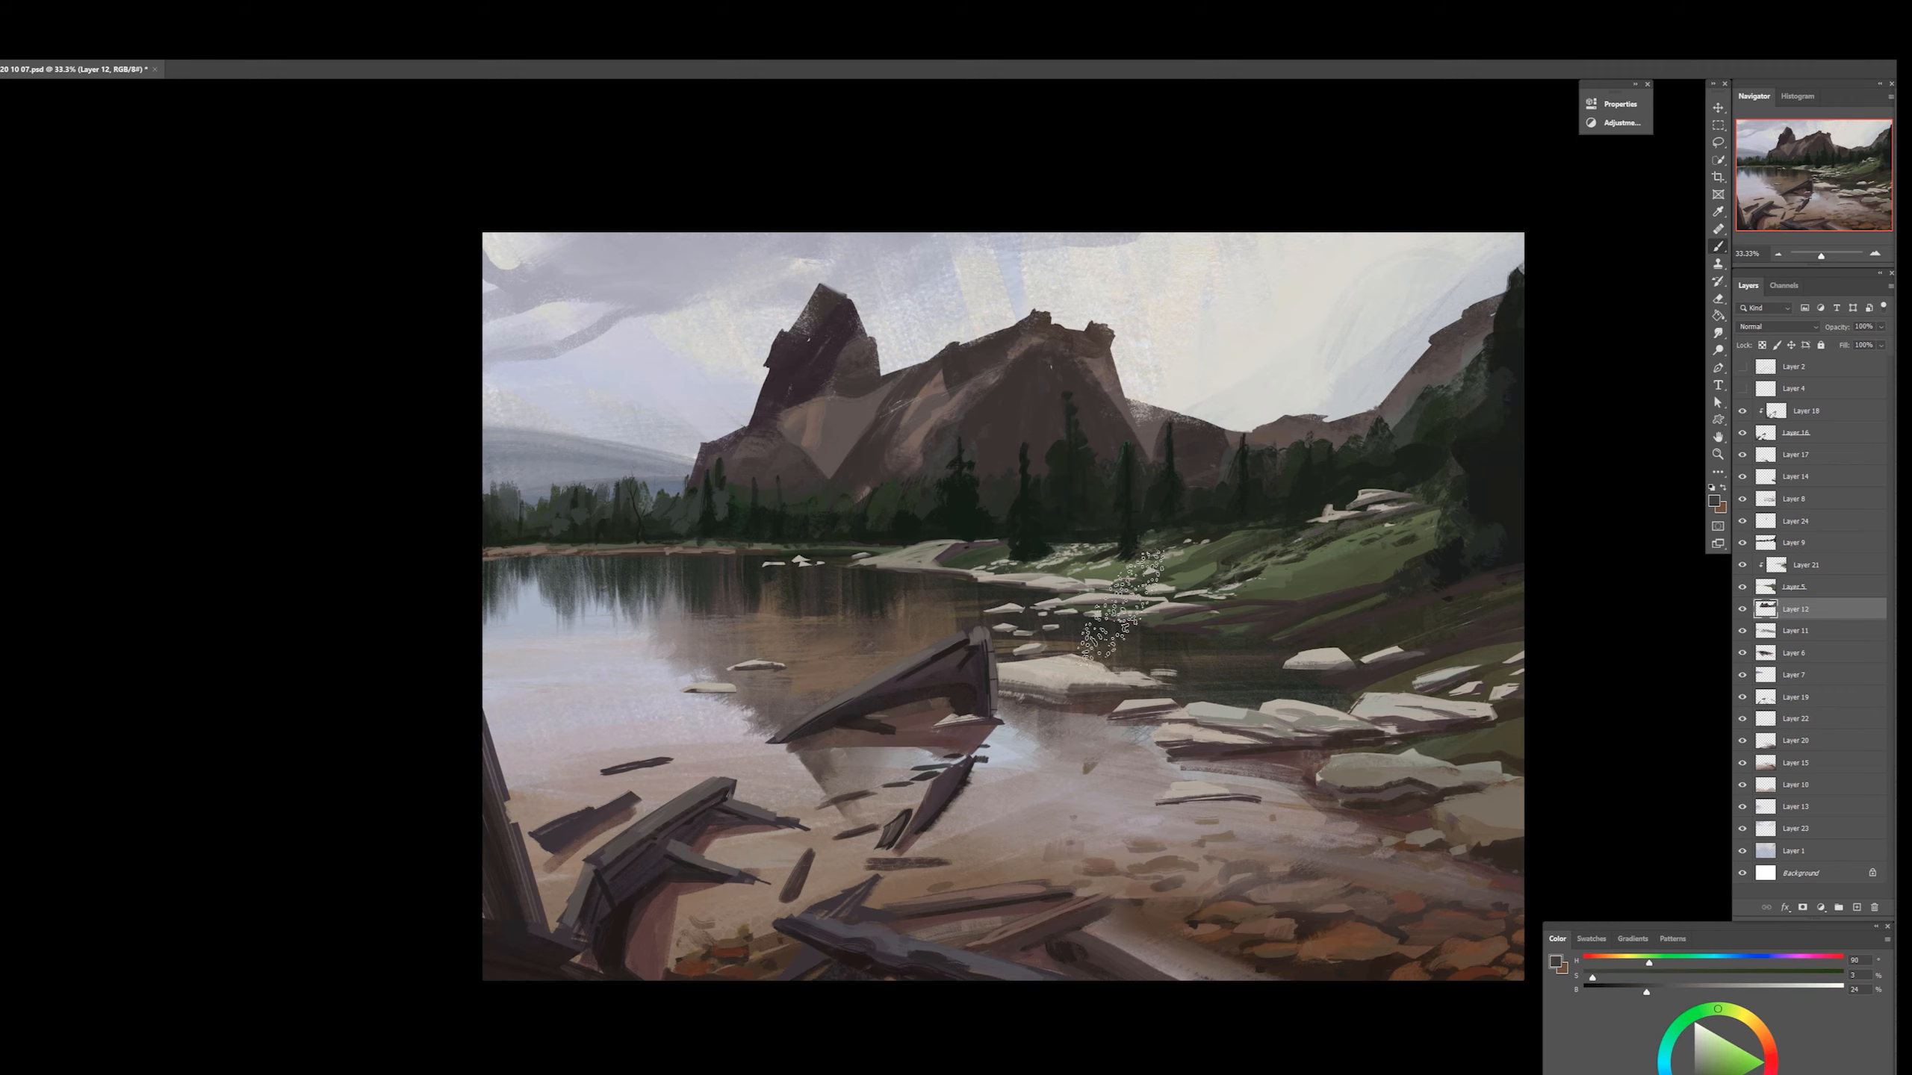
pyautogui.click(1656, 957)
pyautogui.moveTo(986, 411)
pyautogui.mouseDown()
pyautogui.moveTo(1036, 495)
pyautogui.moveTo(1047, 372)
pyautogui.moveTo(1035, 415)
pyautogui.moveTo(1115, 466)
pyautogui.mouseUp()
pyautogui.keyDown('alt'); pyautogui.click(1037, 376); pyautogui.keyUp('alt')
pyautogui.click(1622, 988)
pyautogui.moveTo(1079, 382); pyautogui.dragTo(1018, 460)
# Warm the mountain's water reflection on Layer 6 with Color Balance levels of +15, 0 and -5
pyautogui.keyDown('ctrl'); pyautogui.click(715, 579); pyautogui.keyUp('ctrl')
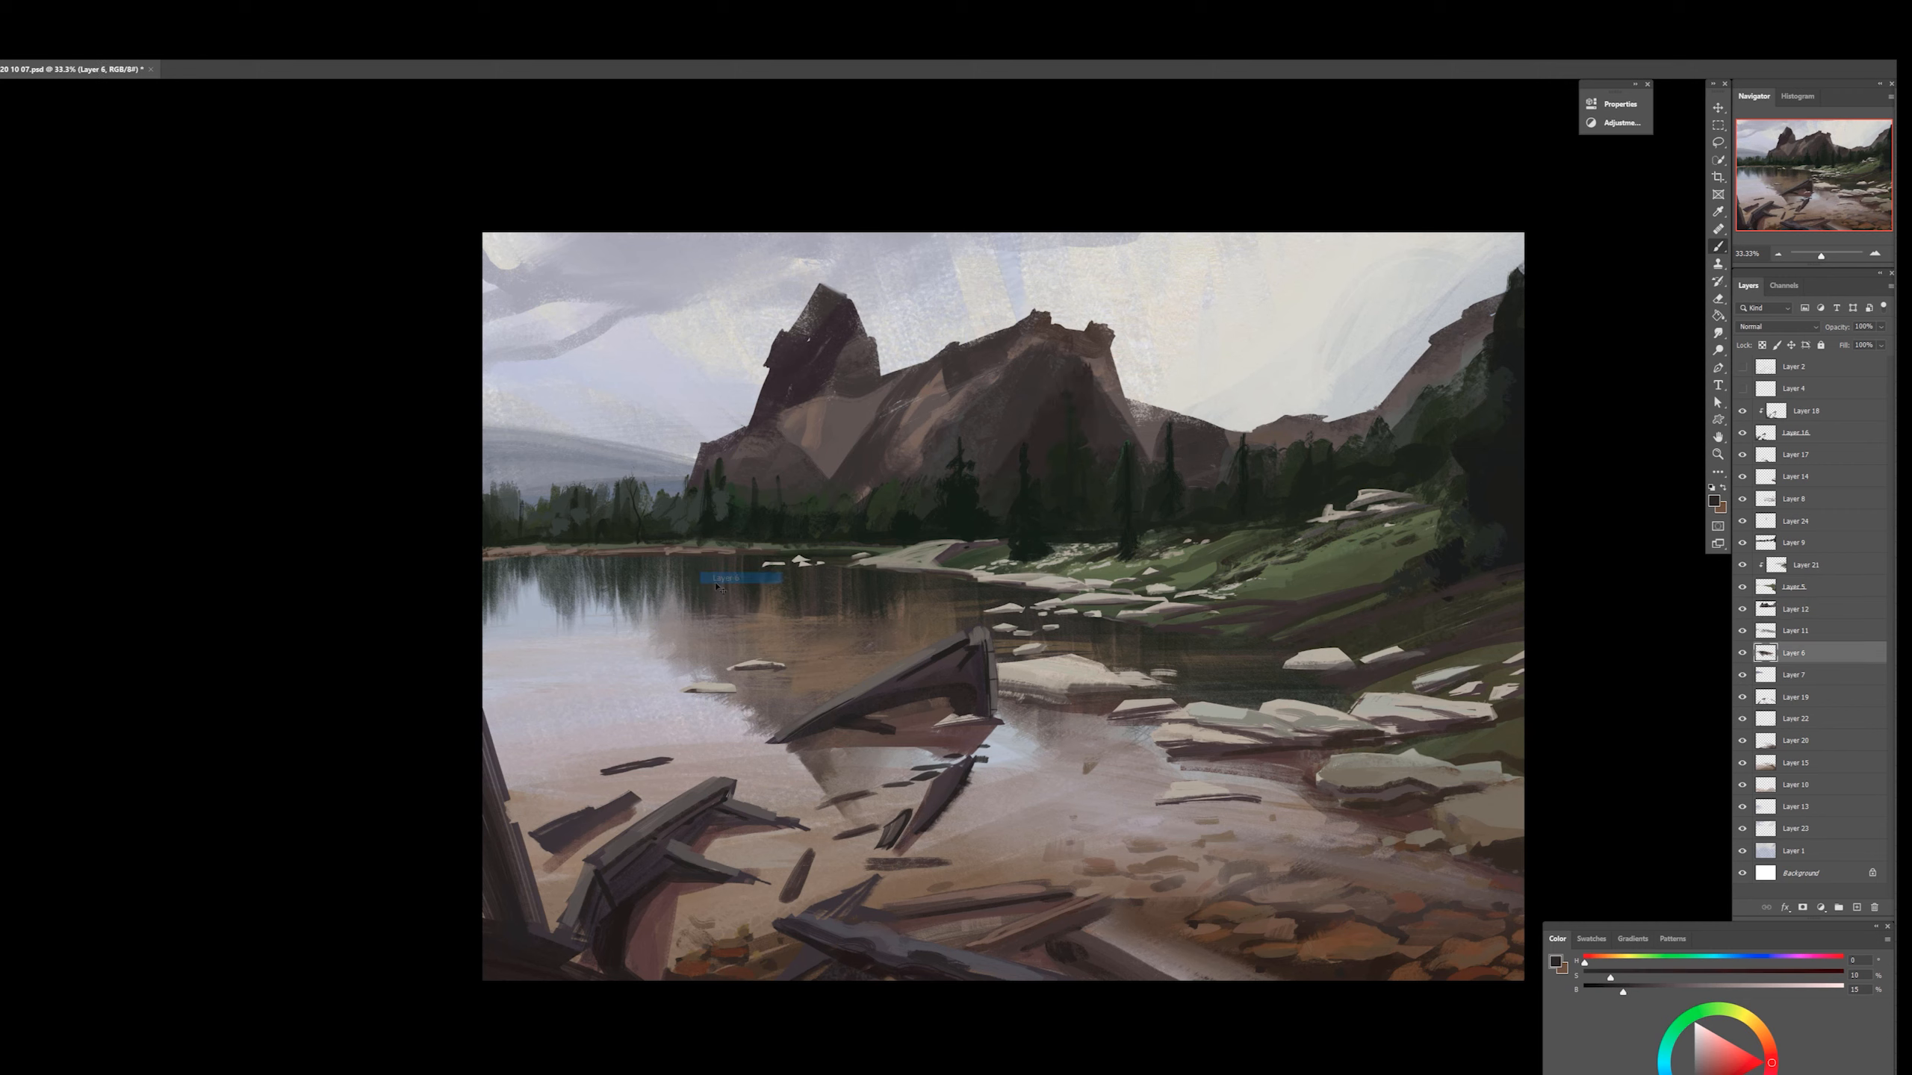
pyautogui.hotkey('ctrl', 'b')
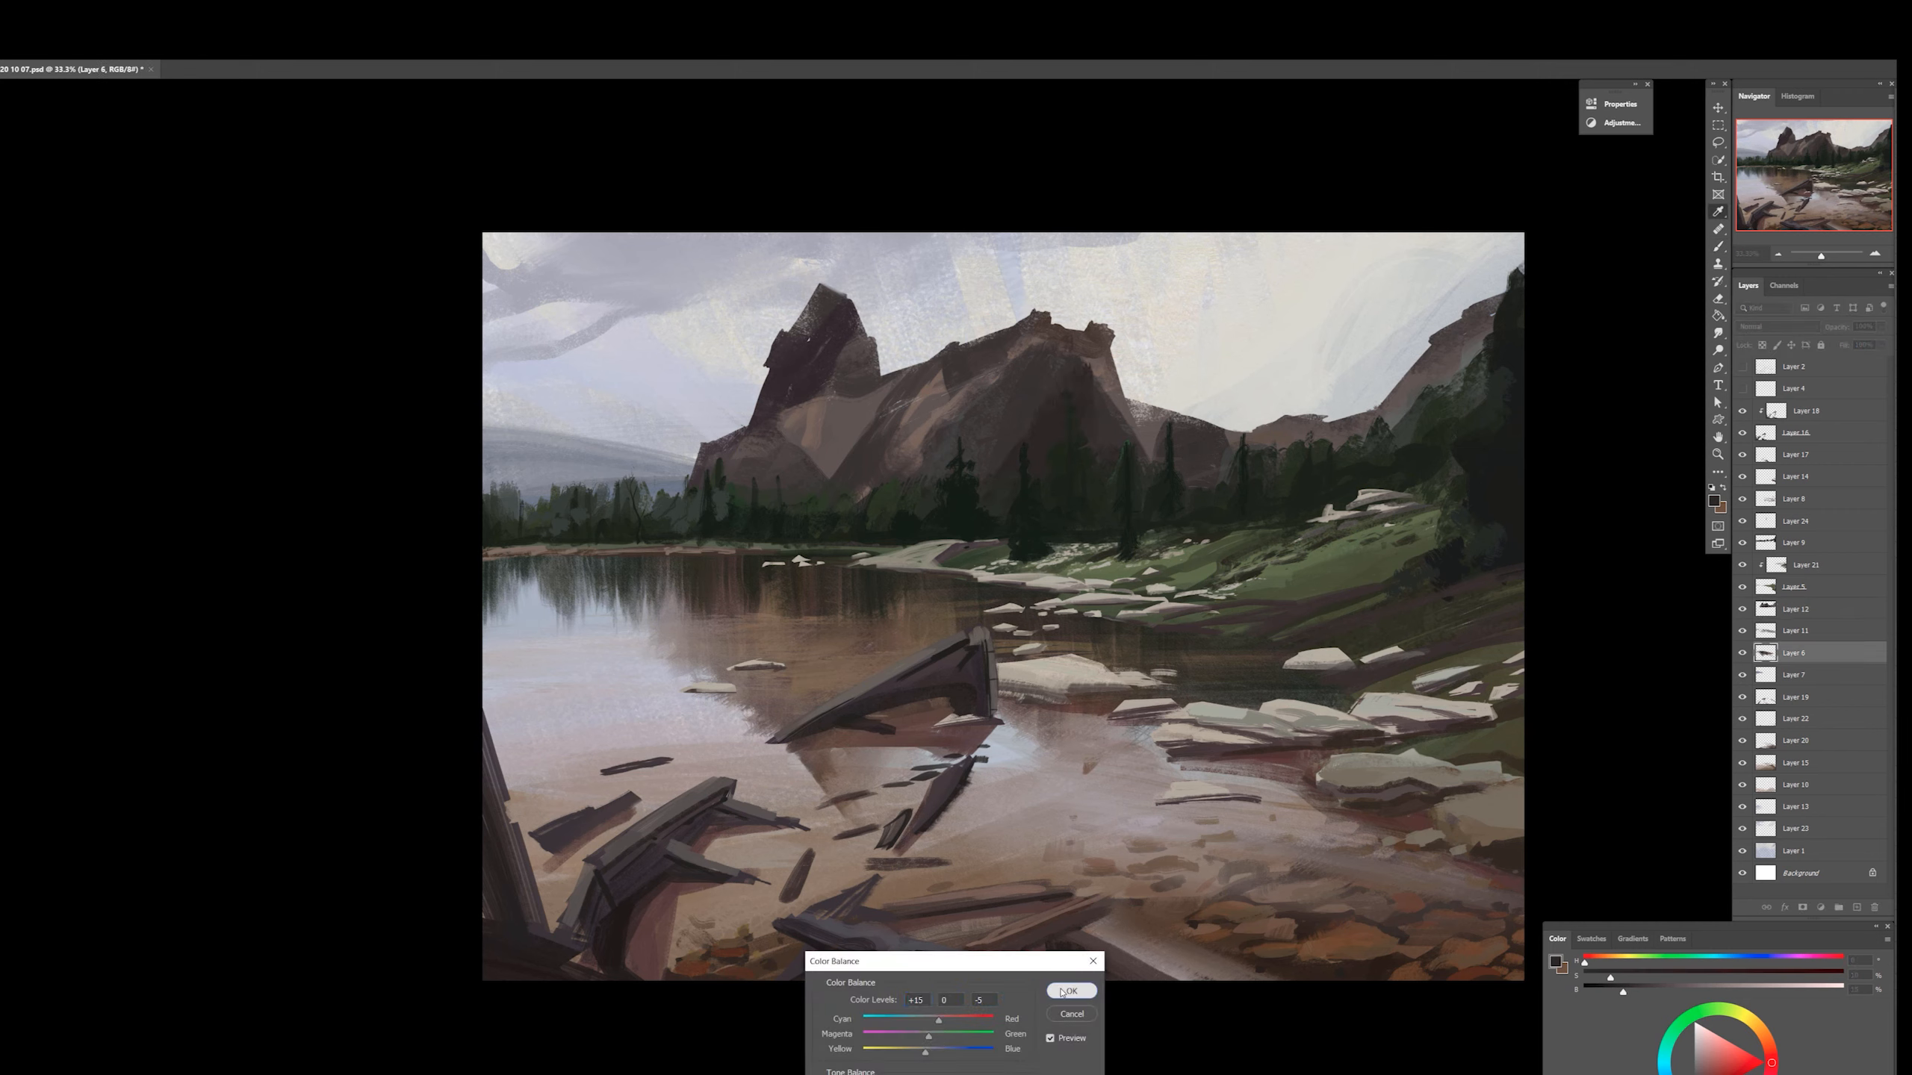
pyautogui.click(1071, 991)
# Shift the submerged stones on Layer 20 toward red with Color Balance
pyautogui.keyDown('ctrl'); pyautogui.click(1349, 981); pyautogui.keyUp('ctrl')
pyautogui.hotkey('ctrl', 'b')
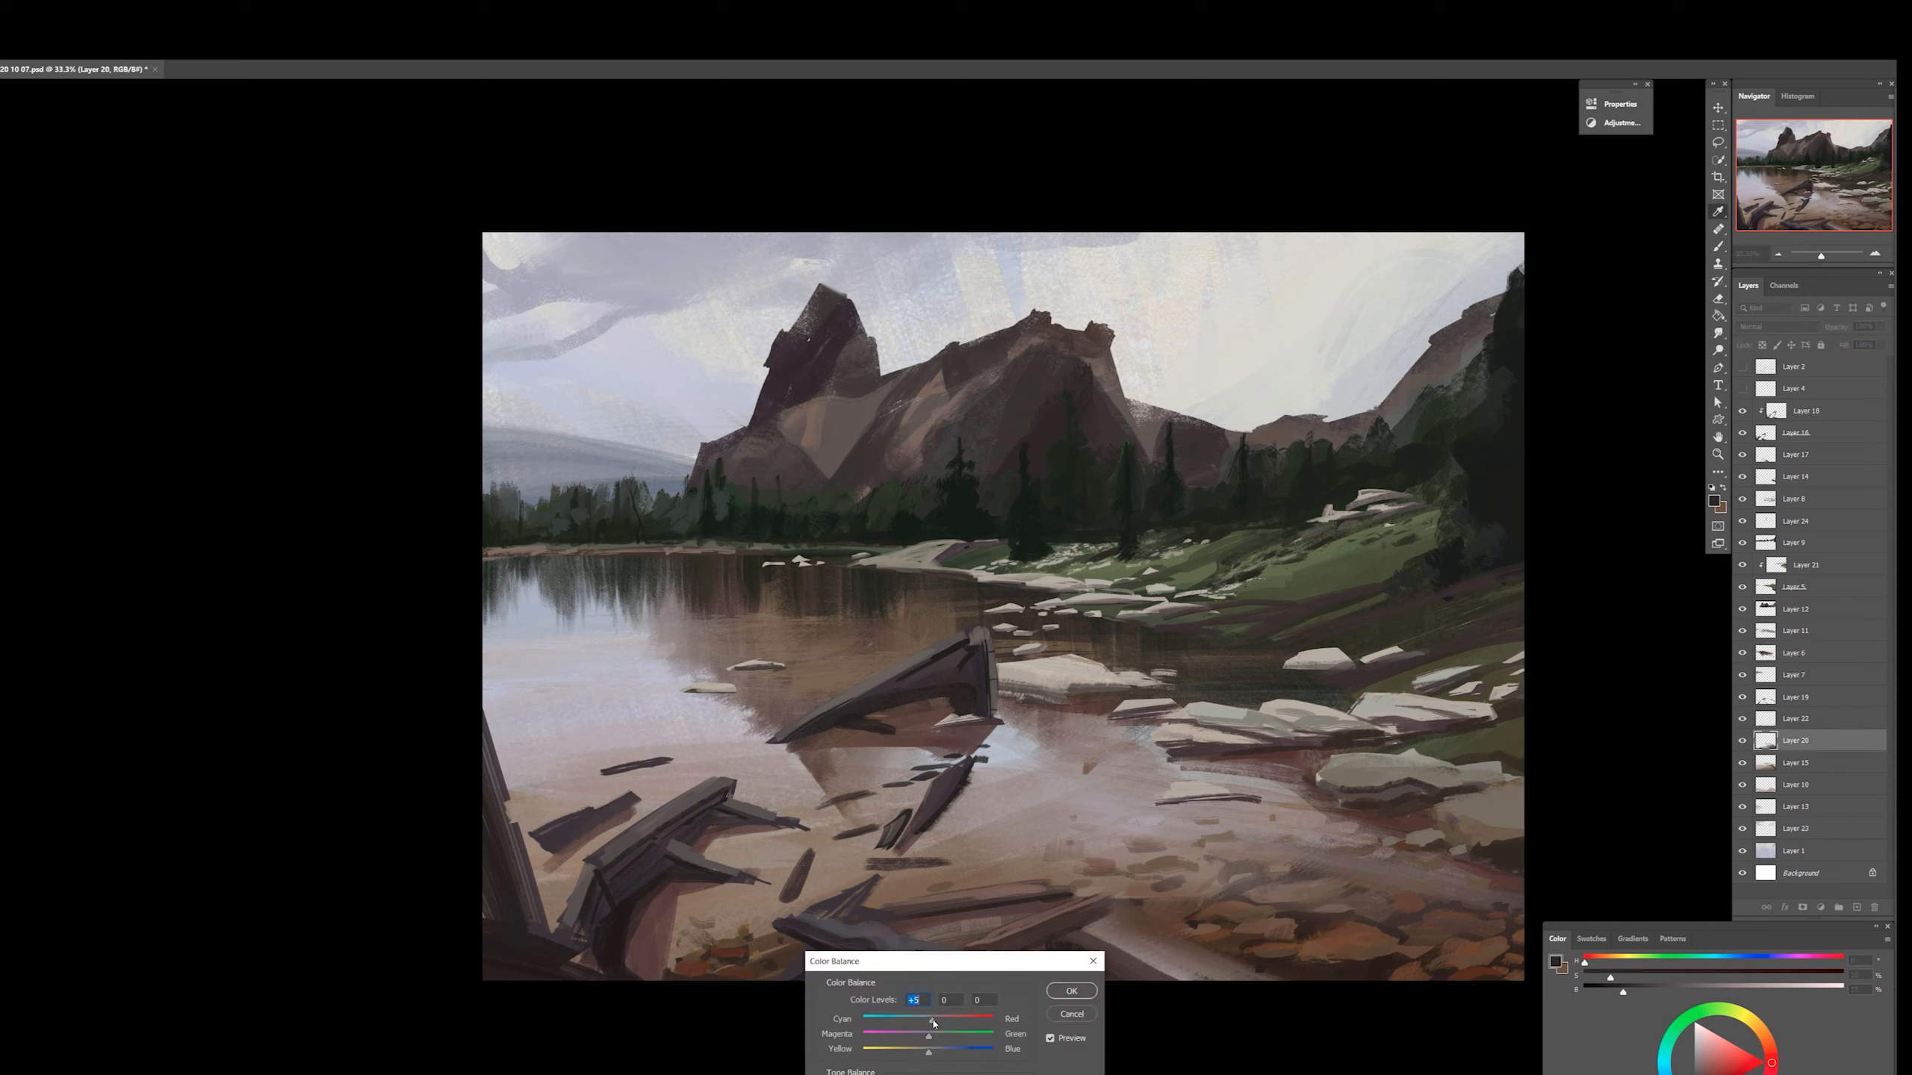
pyautogui.click(1070, 991)
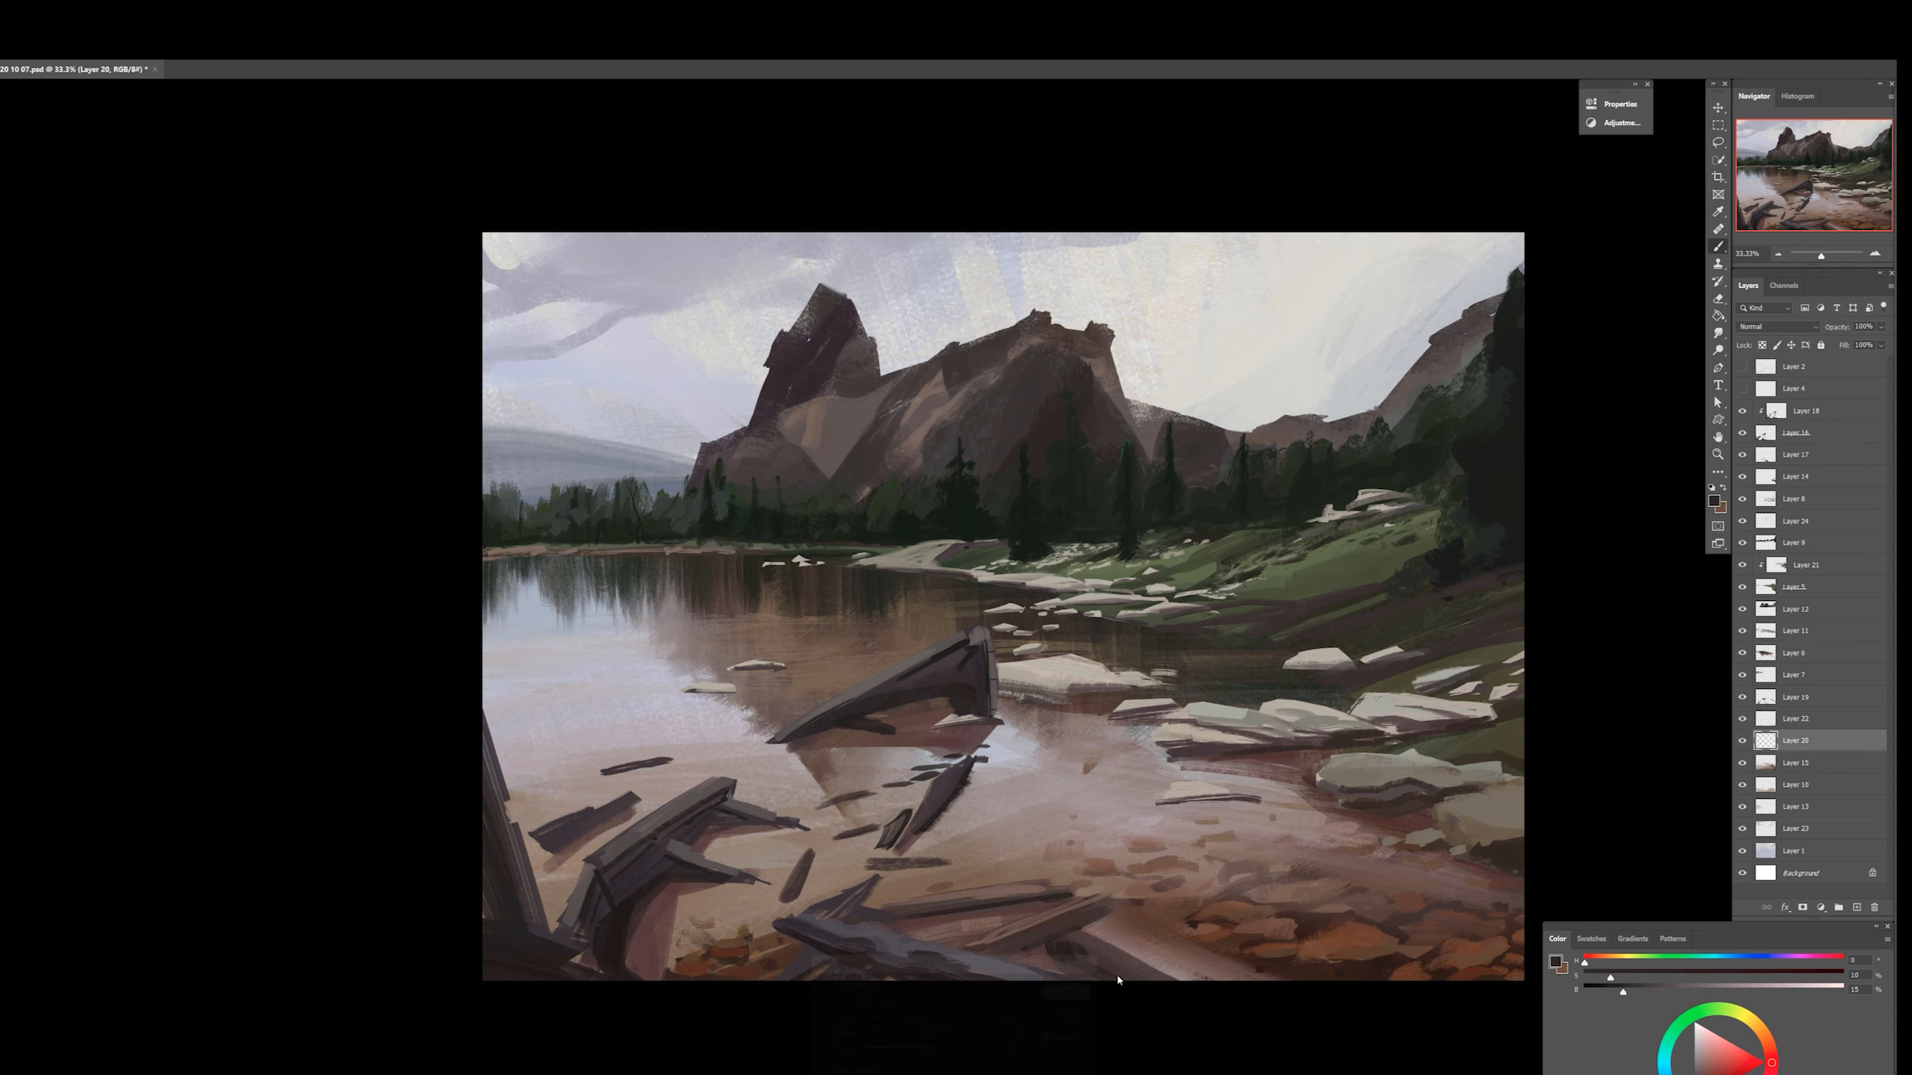
# Add a Curves adjustment clipped to Layer 20 and lower its curve to darken the submerged stones
pyautogui.click(1603, 123)
pyautogui.click(1350, 134)
pyautogui.moveTo(1399, 306); pyautogui.dragTo(1399, 313)
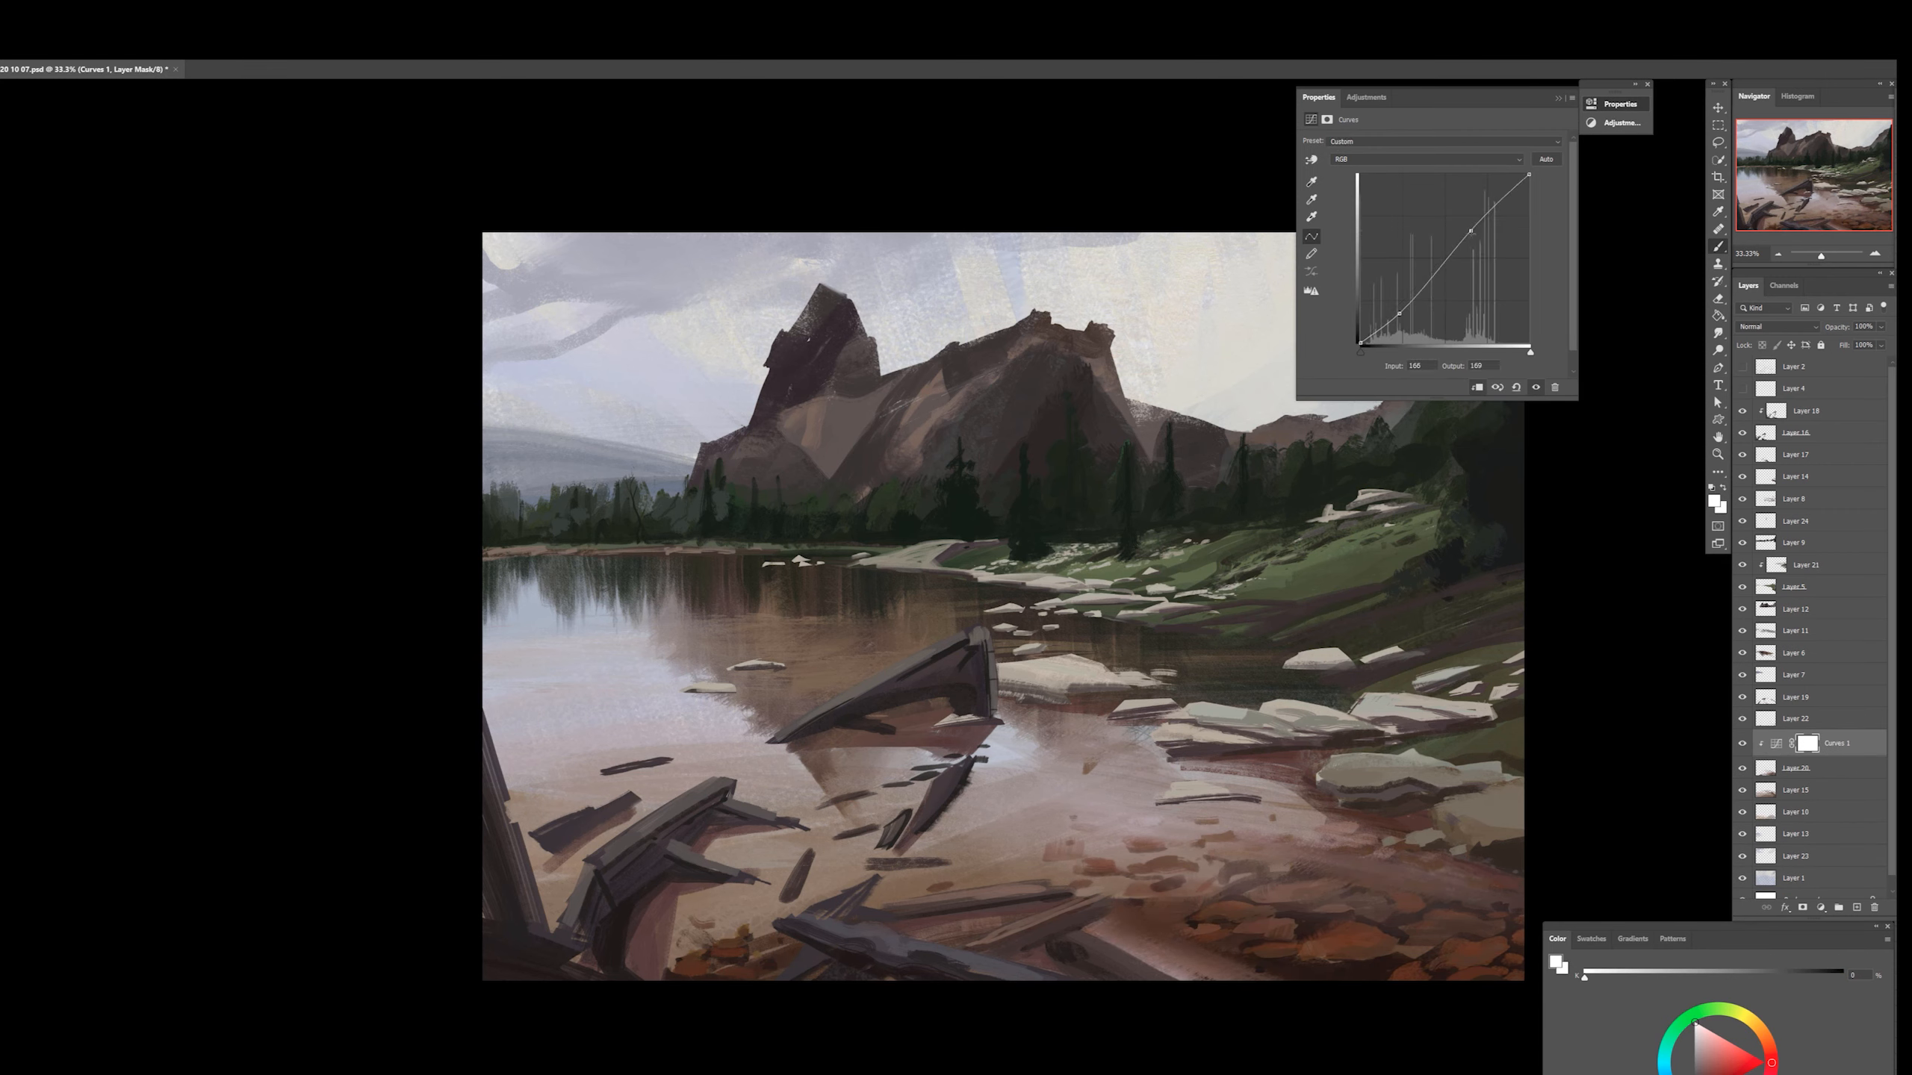
pyautogui.moveTo(1529, 174); pyautogui.dragTo(1475, 229)
pyautogui.click(1558, 97)
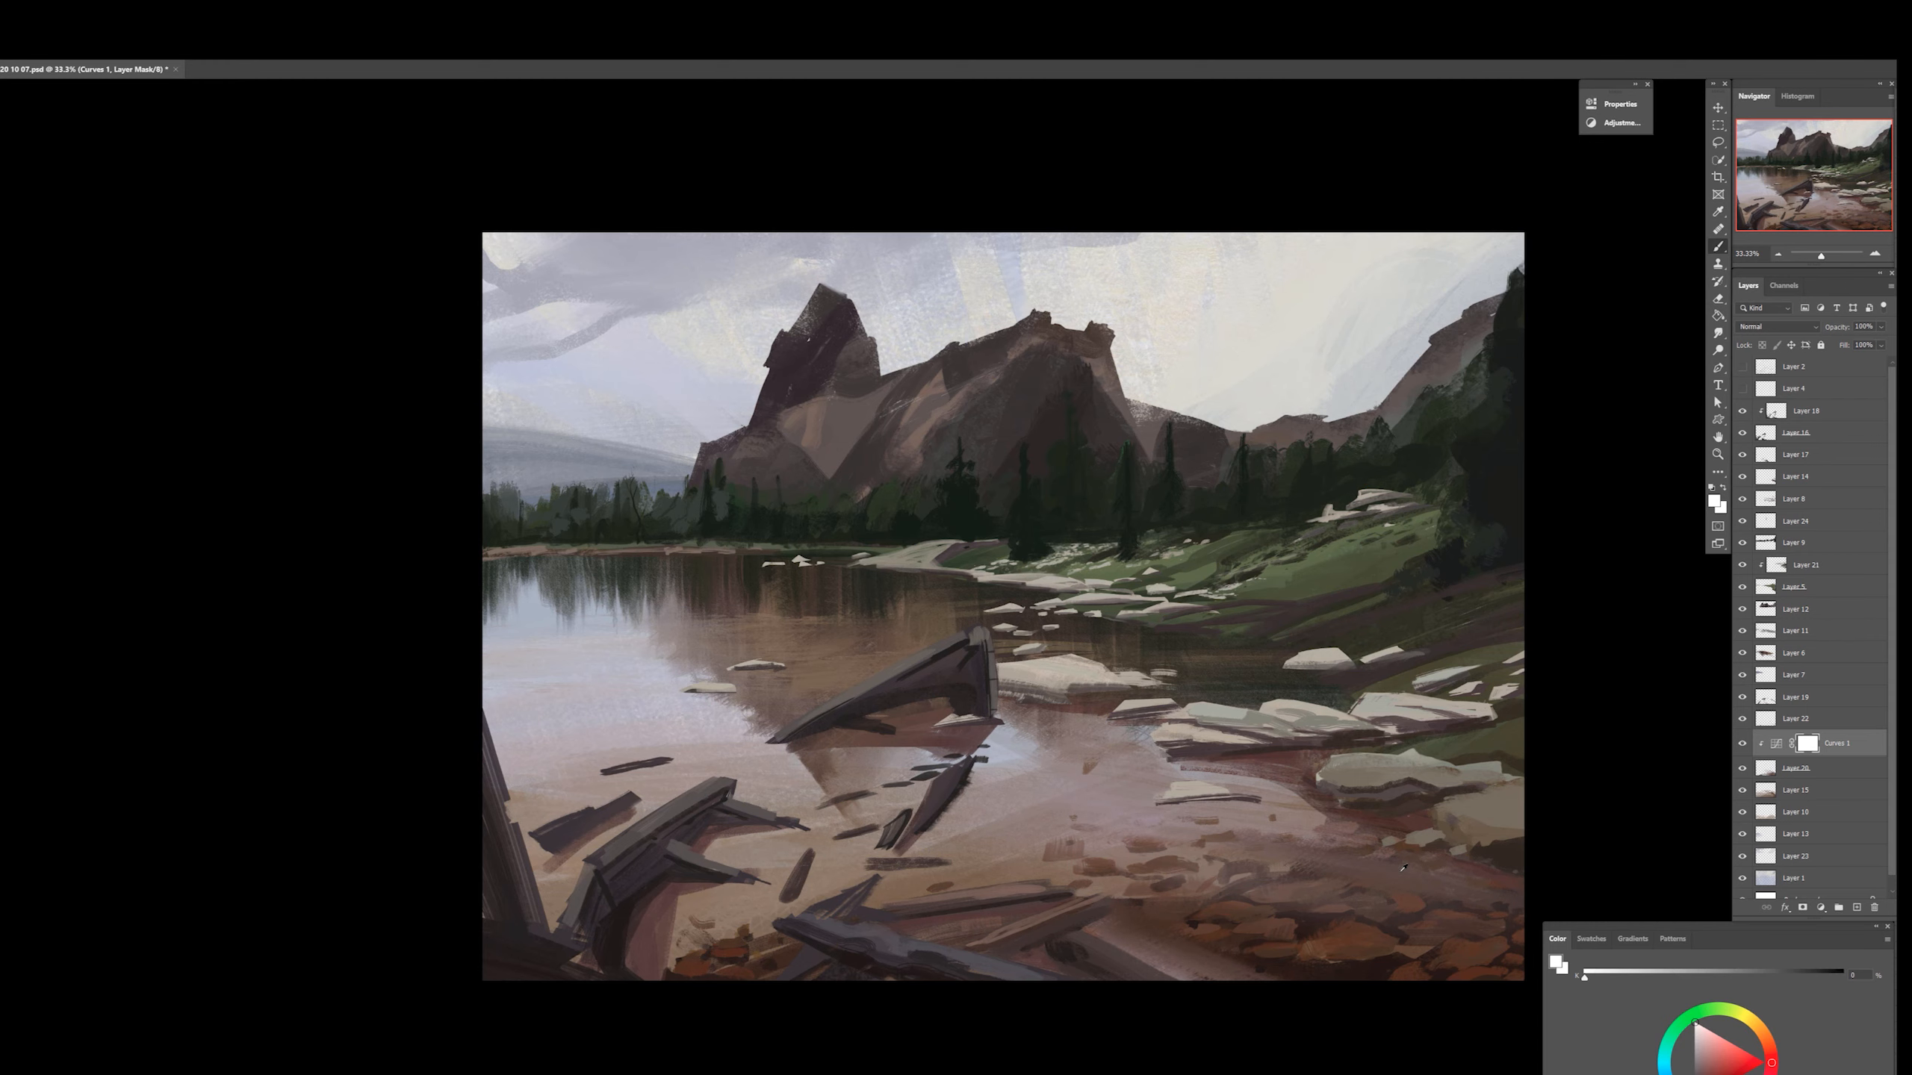
# Add a new layer directly above Layer 22 and sample reddish-brown tones from the submerged stones
pyautogui.click(1795, 718)
pyautogui.click(1742, 719)
pyautogui.click(1857, 907)
pyautogui.keyDown('alt'); pyautogui.click(1354, 835); pyautogui.keyUp('alt')
pyautogui.keyDown('alt'); pyautogui.click(1264, 812); pyautogui.keyUp('alt')
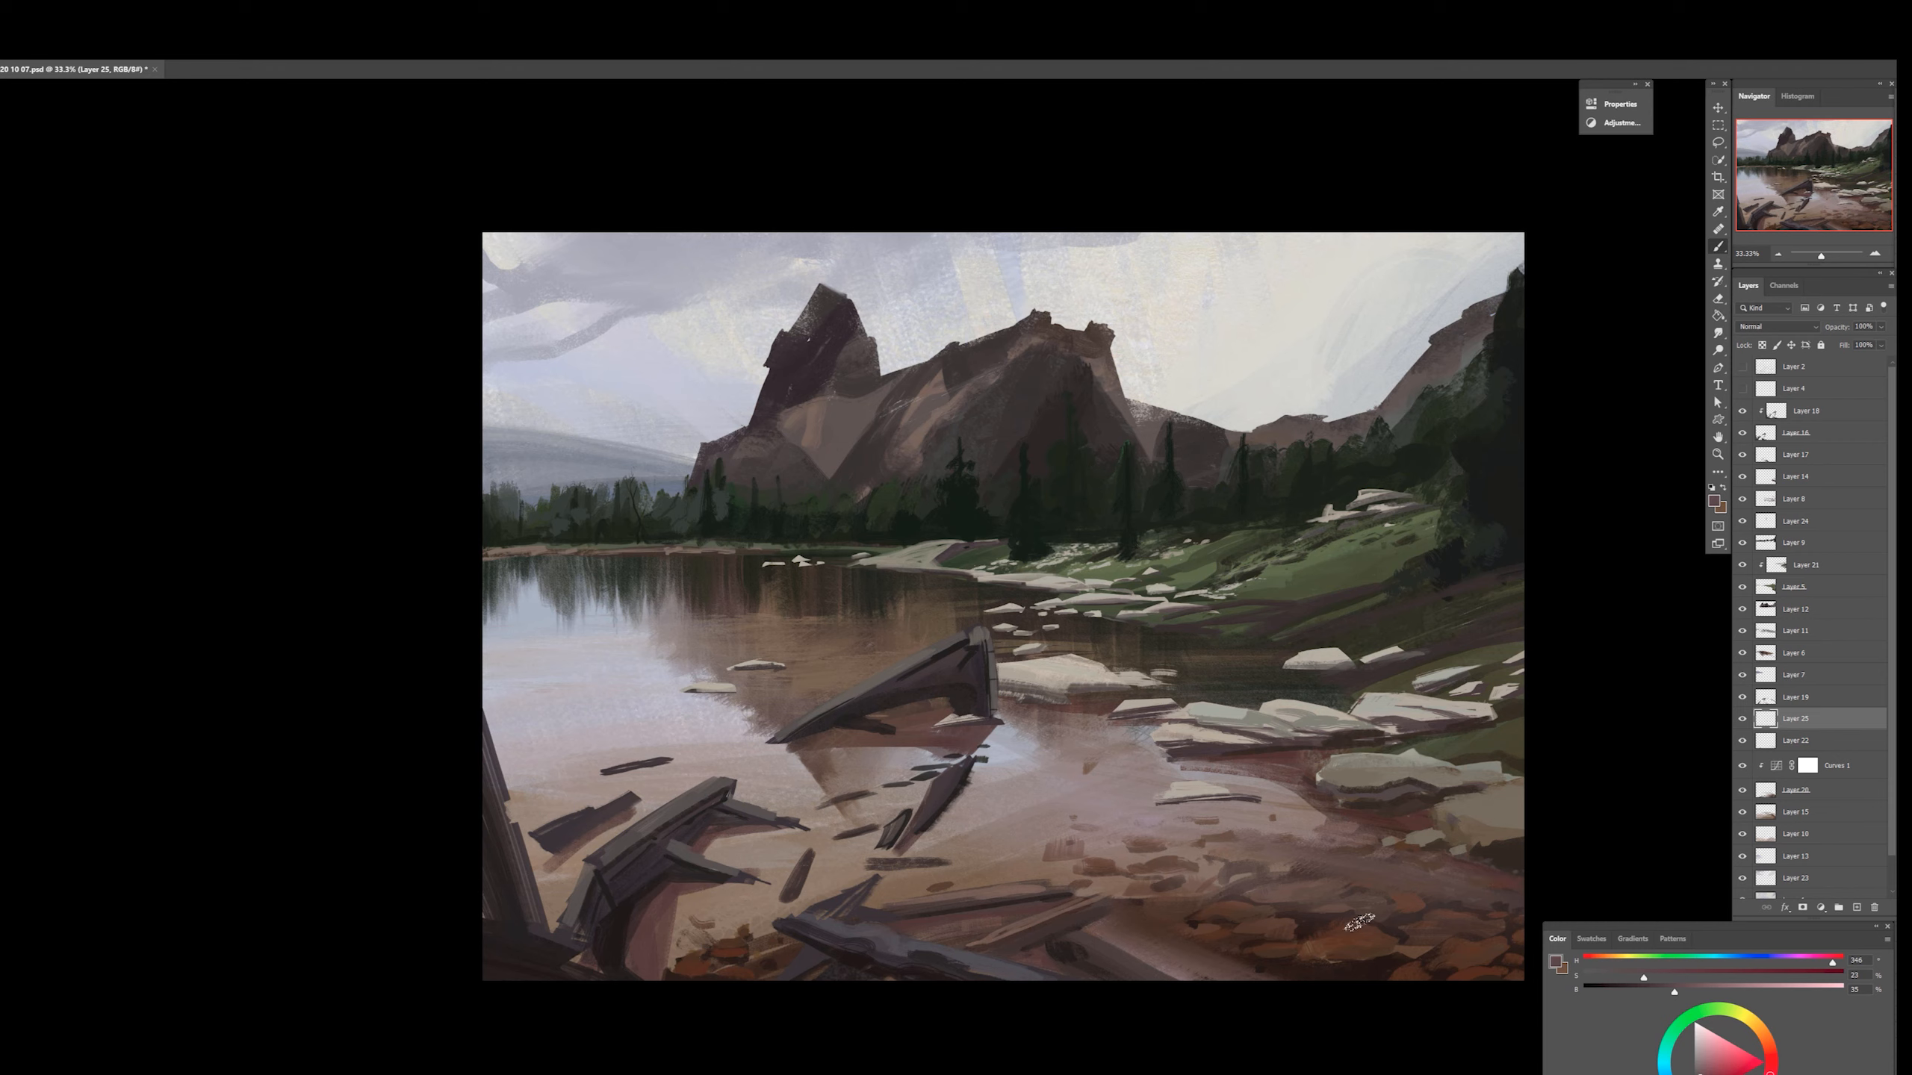
# Add a new layer clipped to the driftwood reflections on Layer 19, choose a brush and sample the pale water
pyautogui.keyDown('ctrl'); pyautogui.click(902, 896); pyautogui.keyUp('ctrl')
pyautogui.hotkey('ctrl', 'shift', 'alt', 'n')
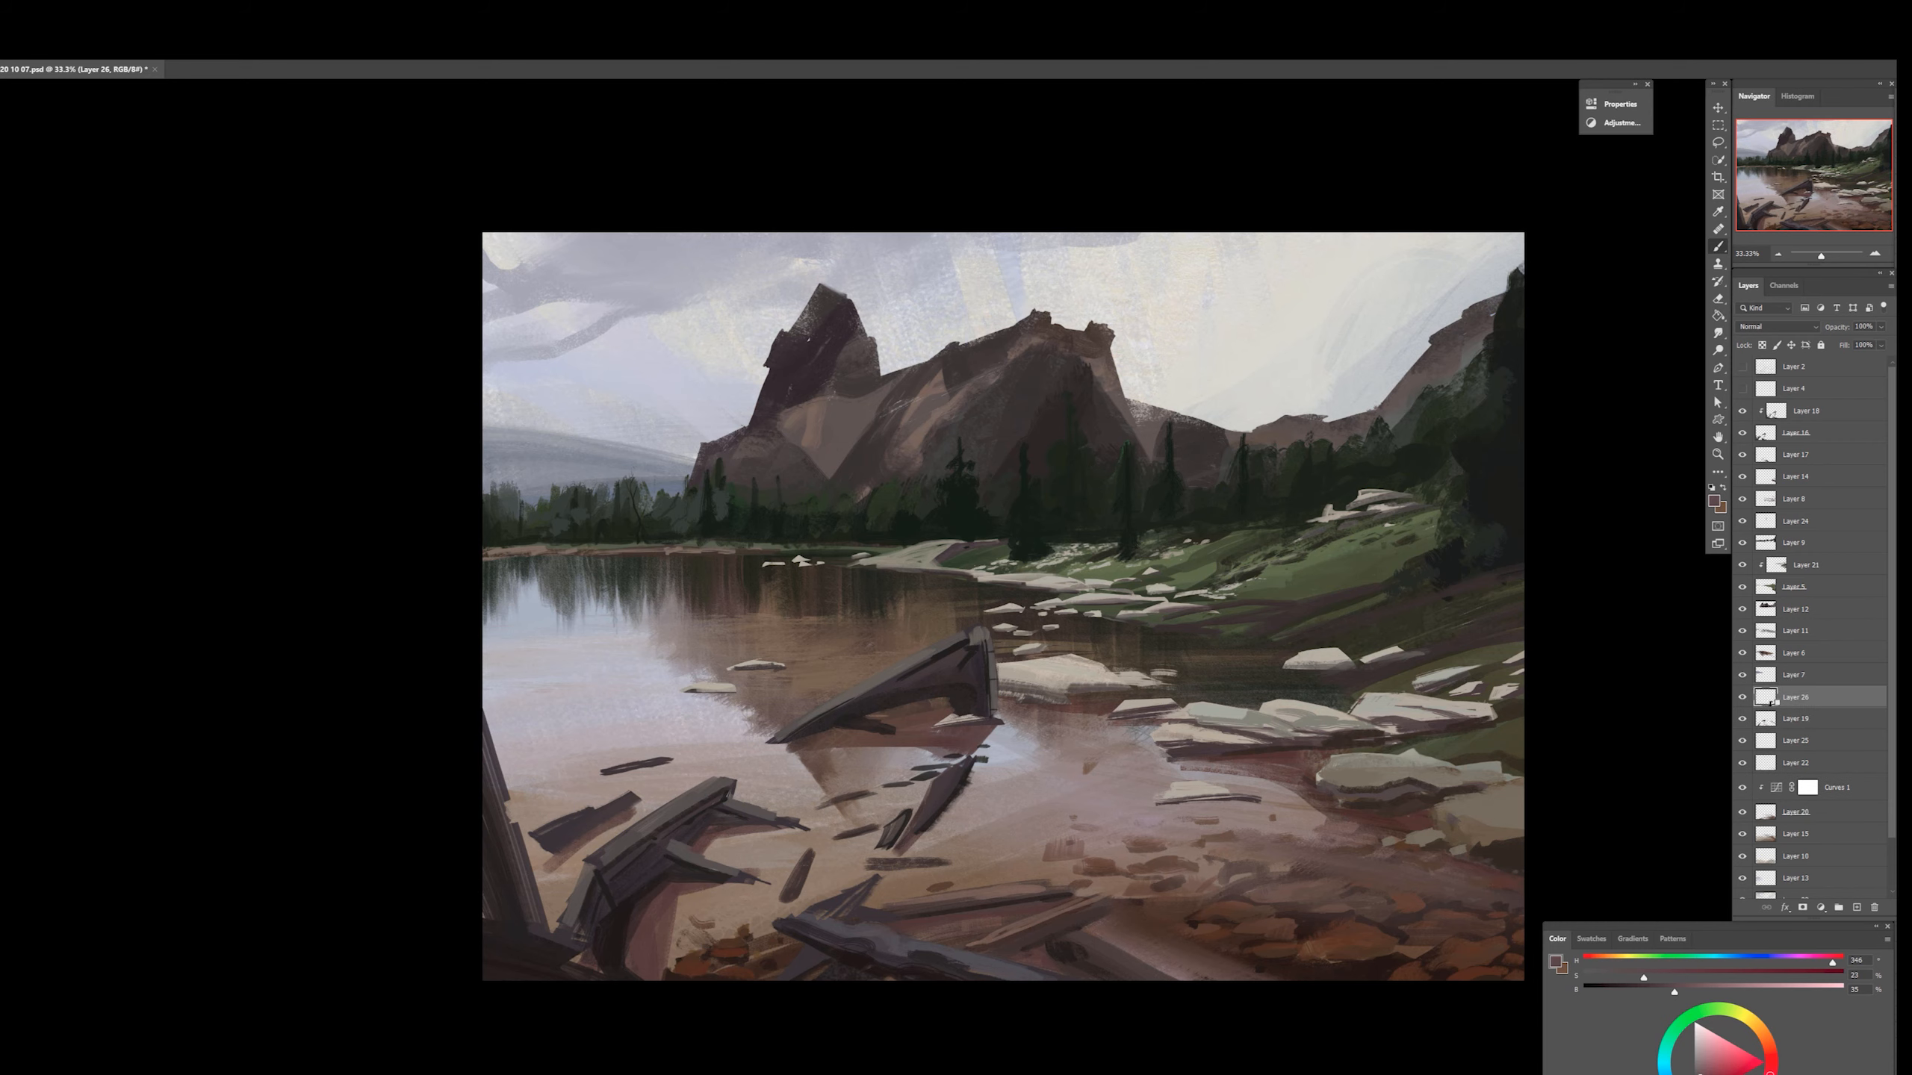
pyautogui.hotkey('ctrl', 'alt', 'g')
pyautogui.rightClick(1269, 866)
pyautogui.click(1123, 863)
pyautogui.keyDown('alt'); pyautogui.click(1005, 749); pyautogui.keyUp('alt')
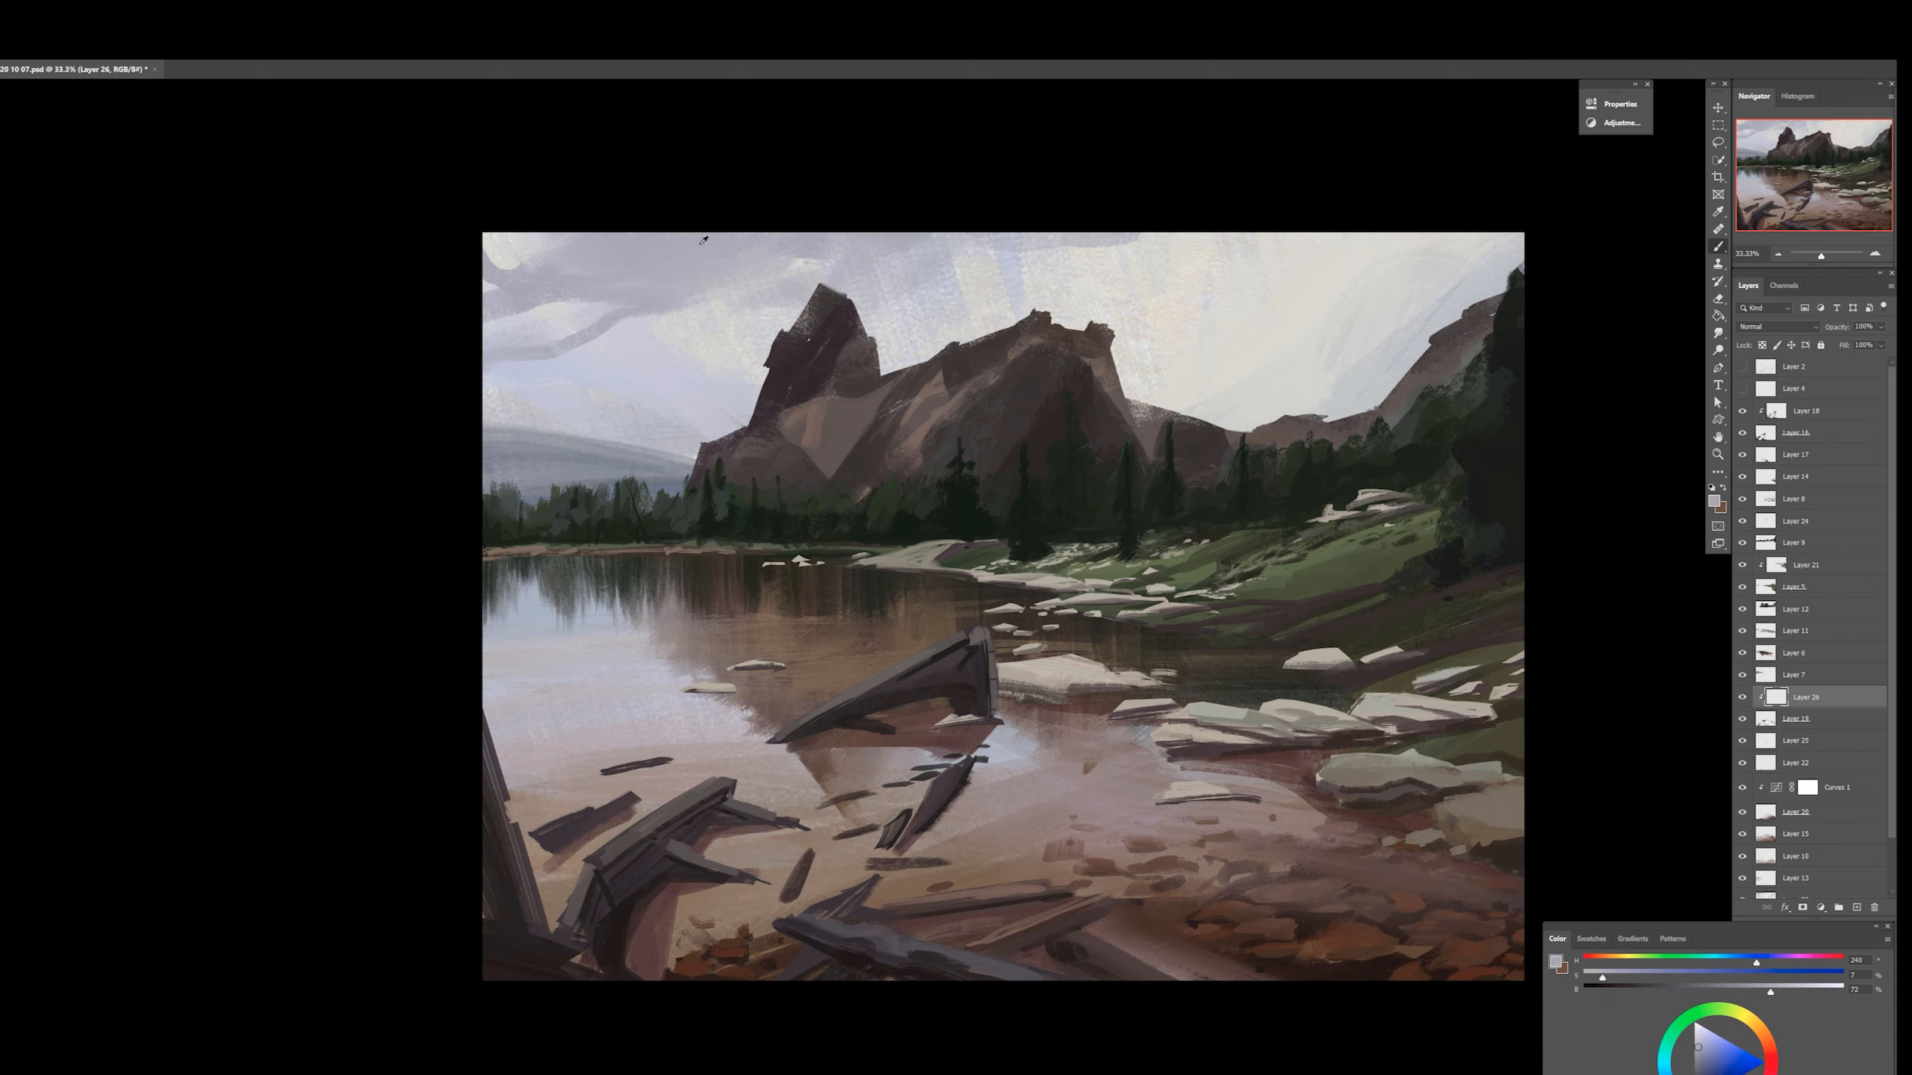
# Paint muted violet-grey over the driftwood reflections on the clipped layer
pyautogui.hotkey('ctrl', 'z')
pyautogui.moveTo(805, 710)
pyautogui.mouseDown()
pyautogui.moveTo(887, 667)
pyautogui.moveTo(978, 735)
pyautogui.mouseUp()
pyautogui.click(1694, 990)
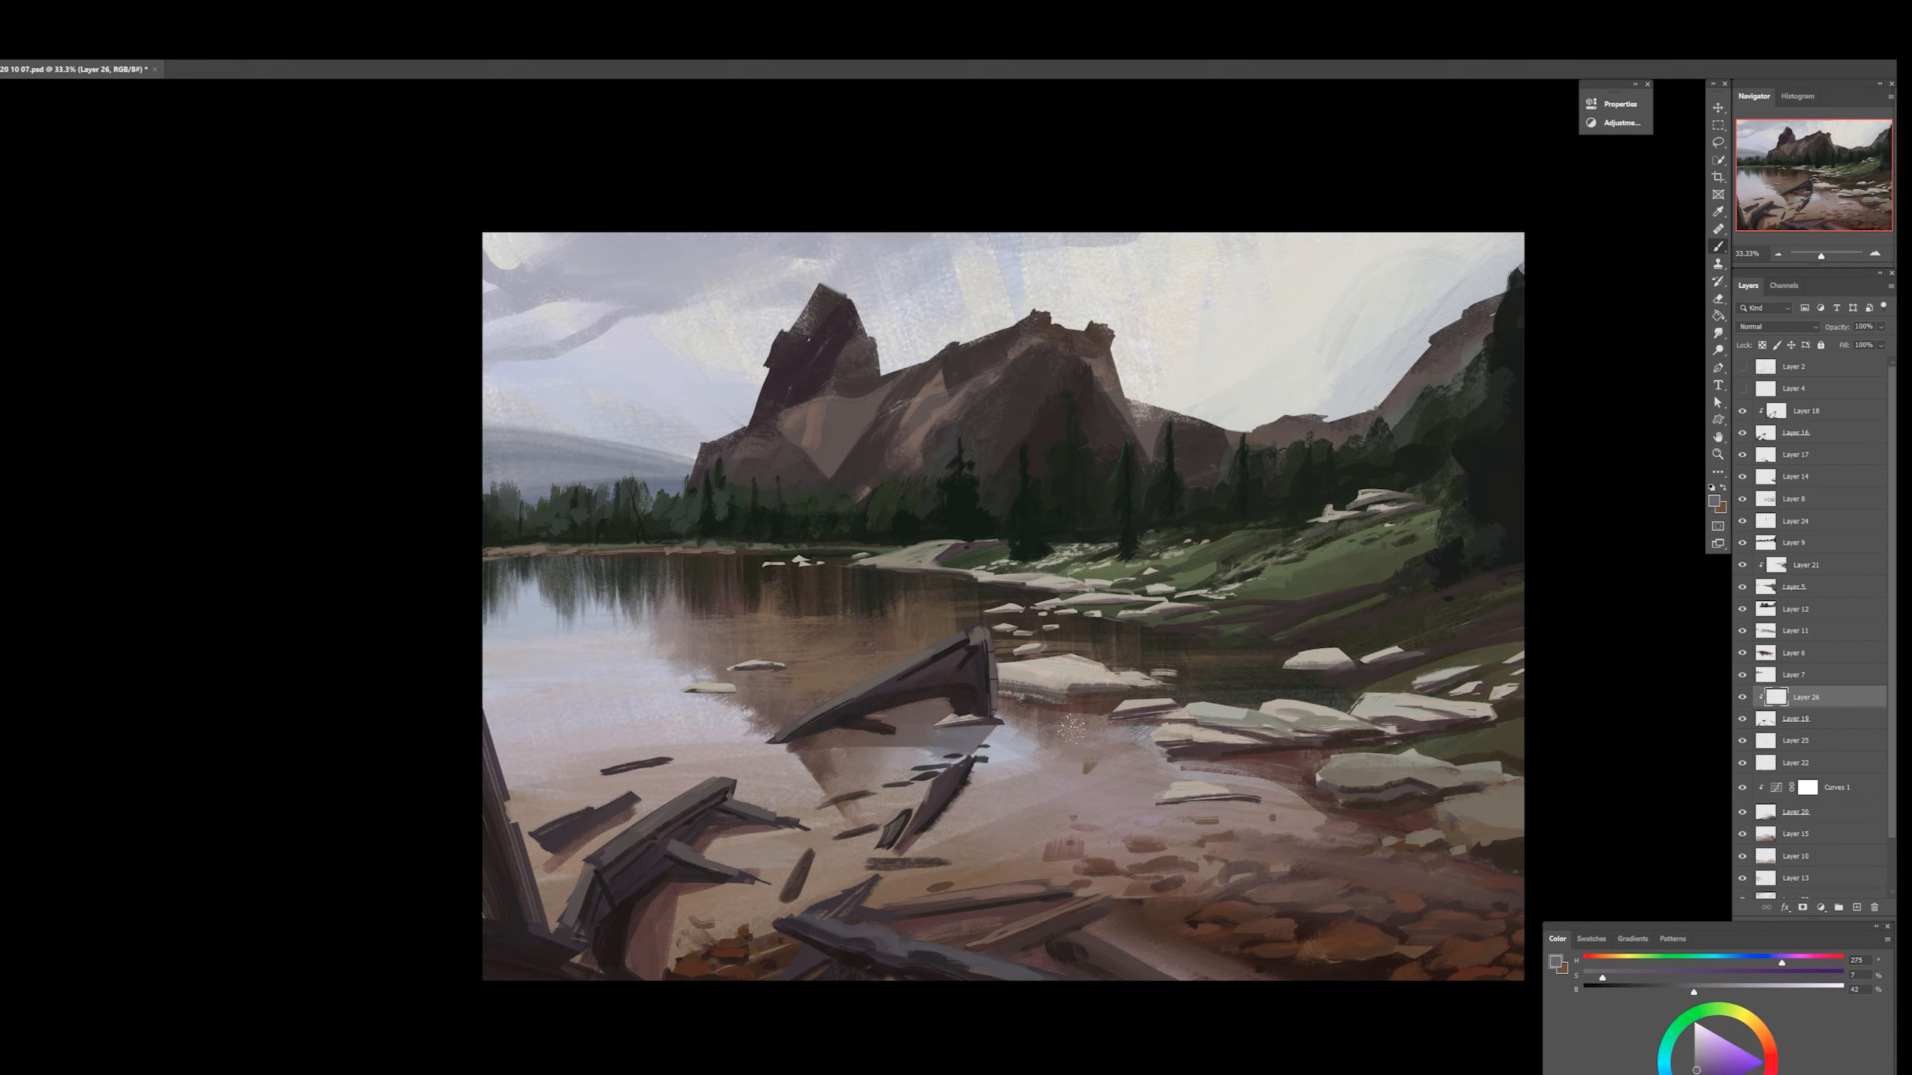
pyautogui.moveTo(775, 828)
pyautogui.mouseDown()
pyautogui.moveTo(655, 915)
pyautogui.moveTo(646, 960)
pyautogui.mouseUp()
pyautogui.moveTo(1204, 768); pyautogui.dragTo(1494, 870)
# Paint darker blue-grey tones into the reflections of the lower-left driftwood and the central log
pyautogui.moveTo(1694, 990); pyautogui.dragTo(1664, 991)
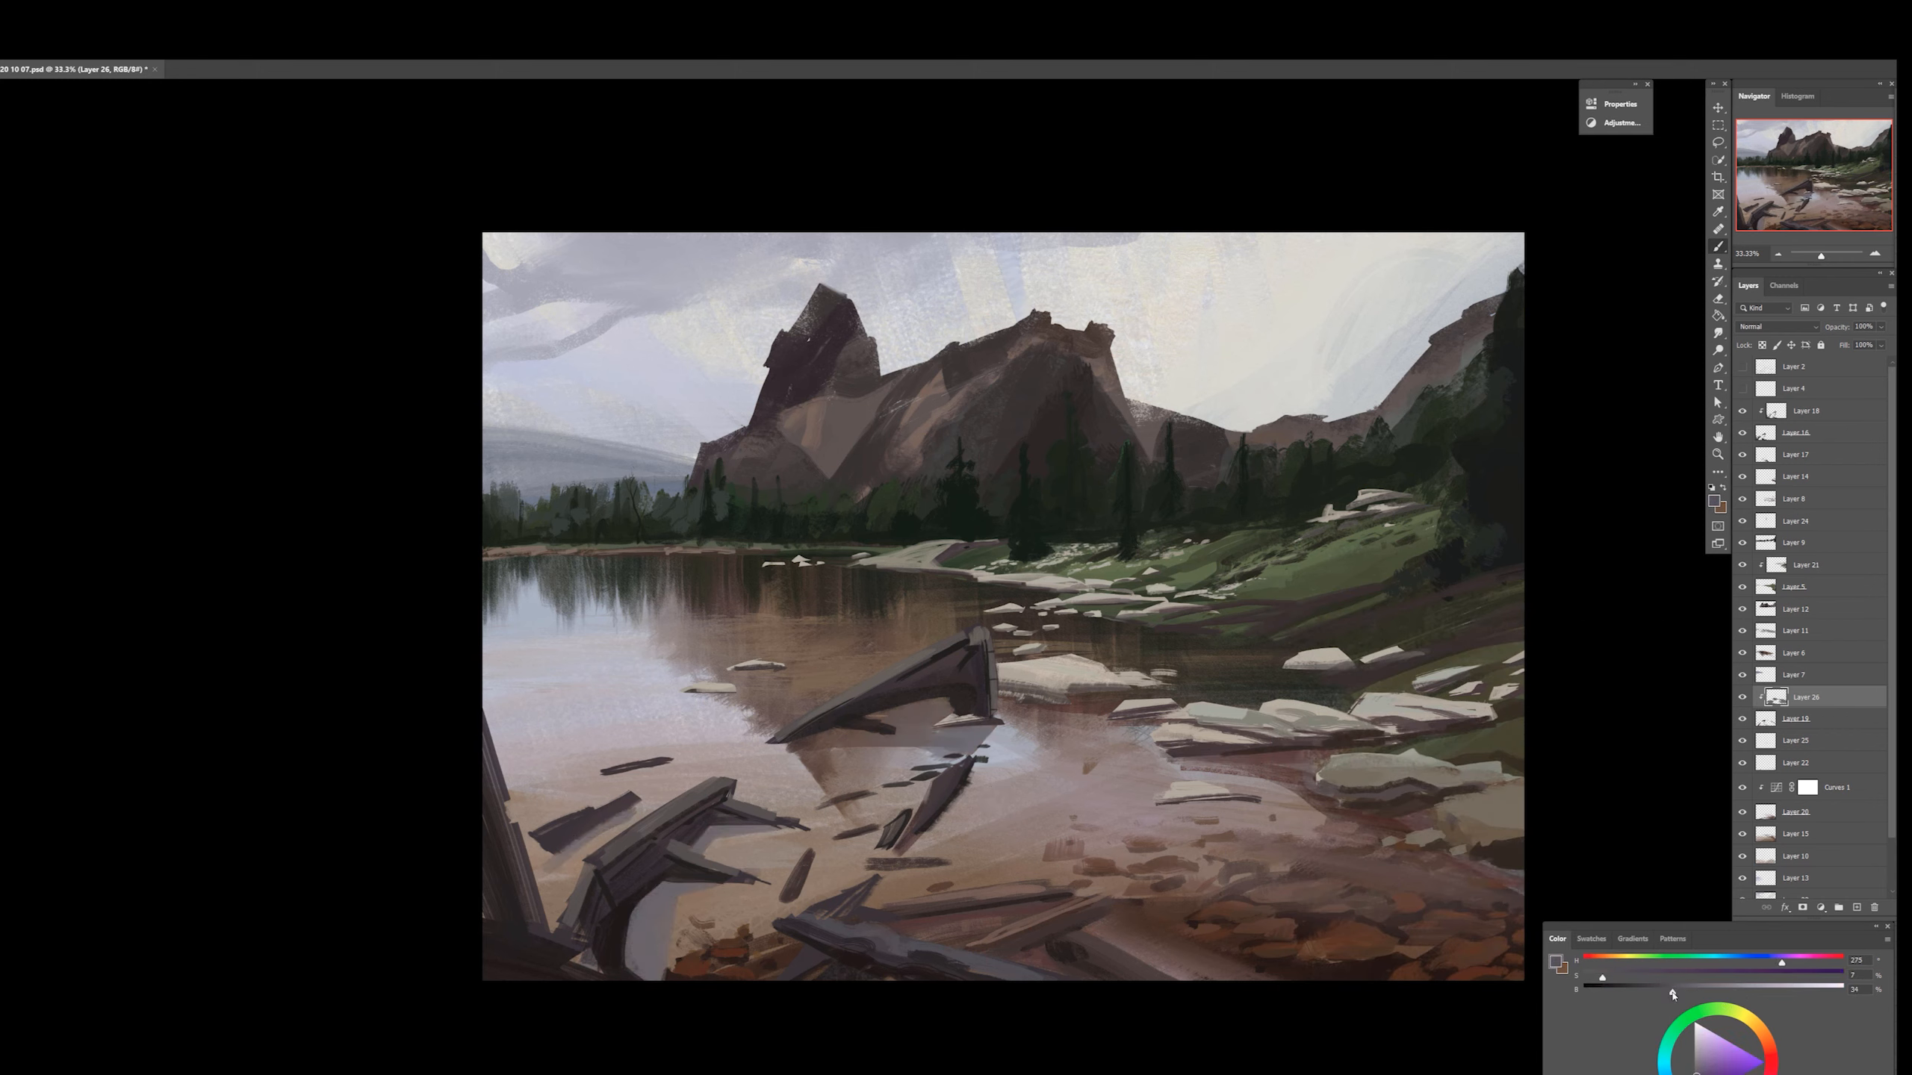
pyautogui.click(1772, 961)
pyautogui.moveTo(681, 892); pyautogui.dragTo(640, 968)
pyautogui.moveTo(775, 831); pyautogui.dragTo(700, 839)
pyautogui.click(1631, 975)
pyautogui.moveTo(888, 742); pyautogui.dragTo(982, 730)
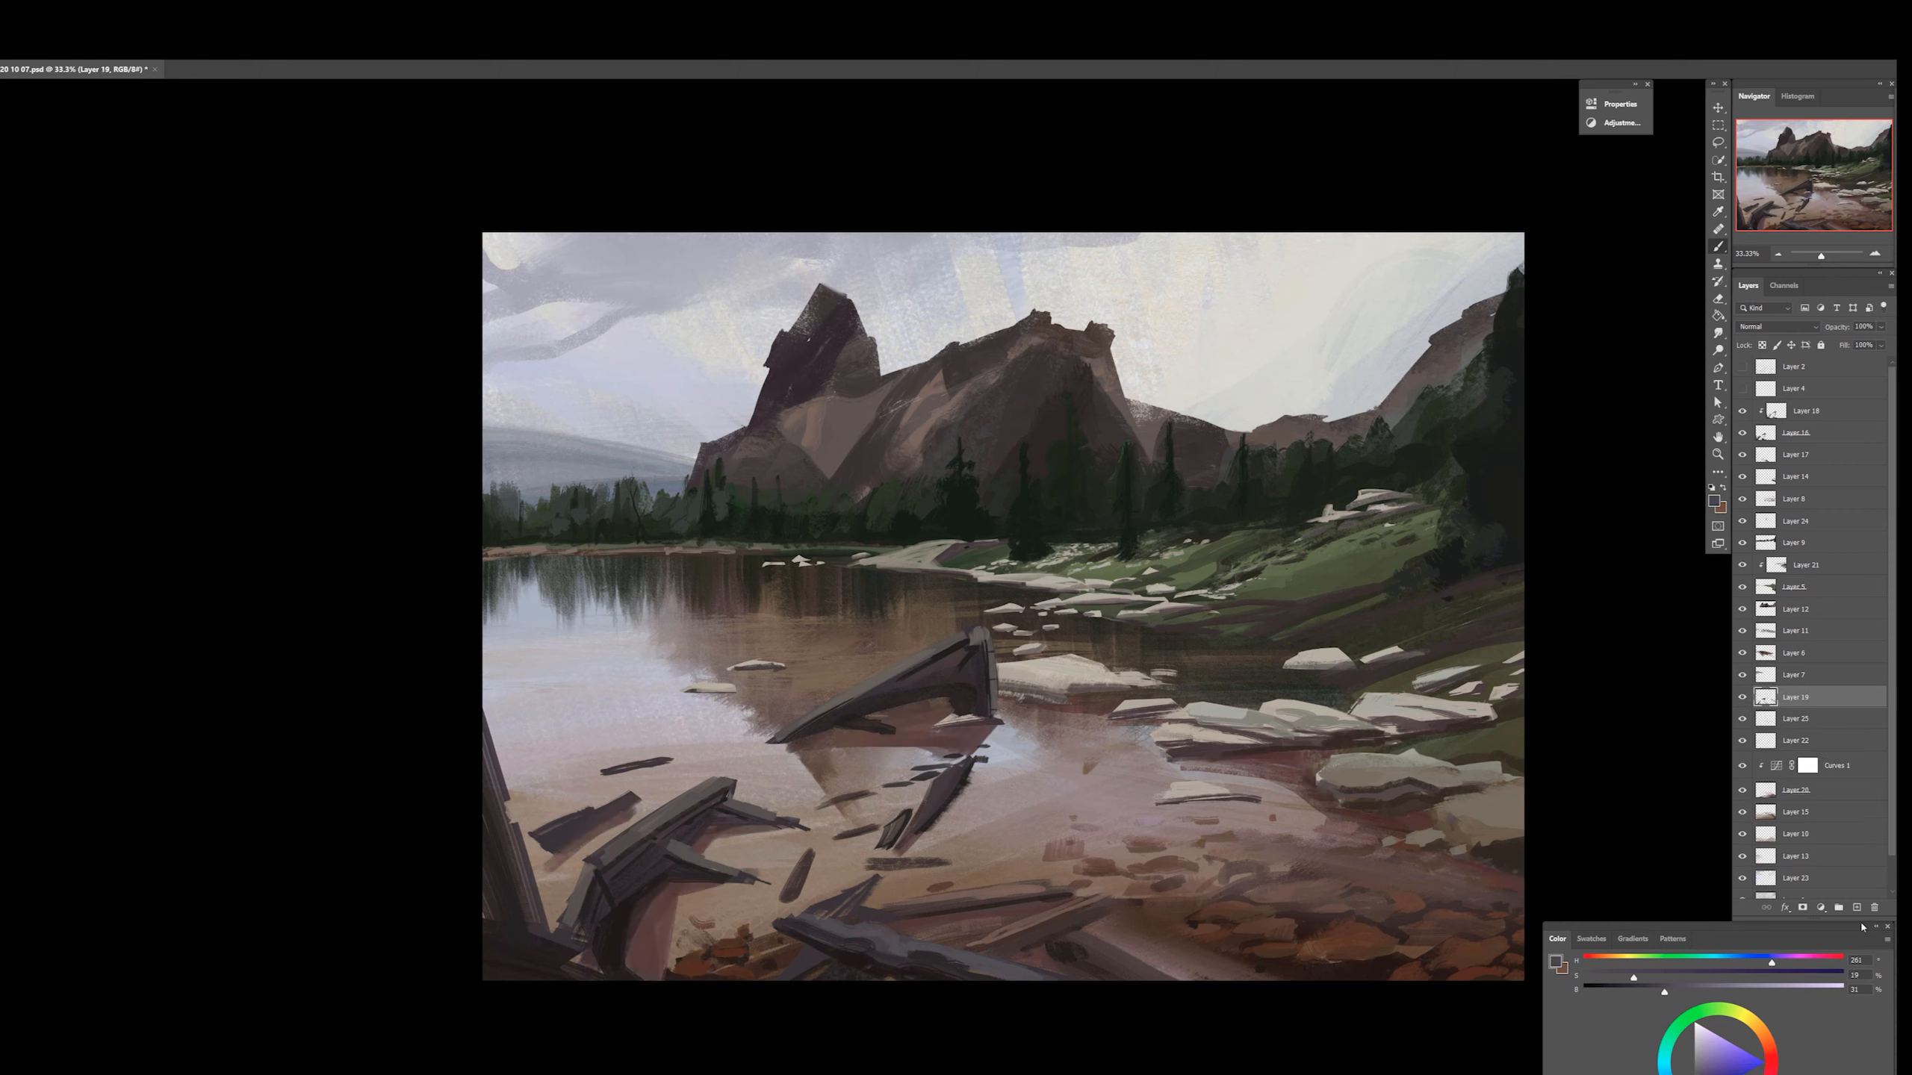
# Clip the fresh layer above Layer 19 to it and choose a different brush
pyautogui.keyDown('alt'); pyautogui.click(1765, 707); pyautogui.keyUp('alt')
pyautogui.keyDown('alt'); pyautogui.click(1765, 707); pyautogui.keyUp('alt')
pyautogui.rightClick(1397, 929)
pyautogui.doubleClick(1492, 858)
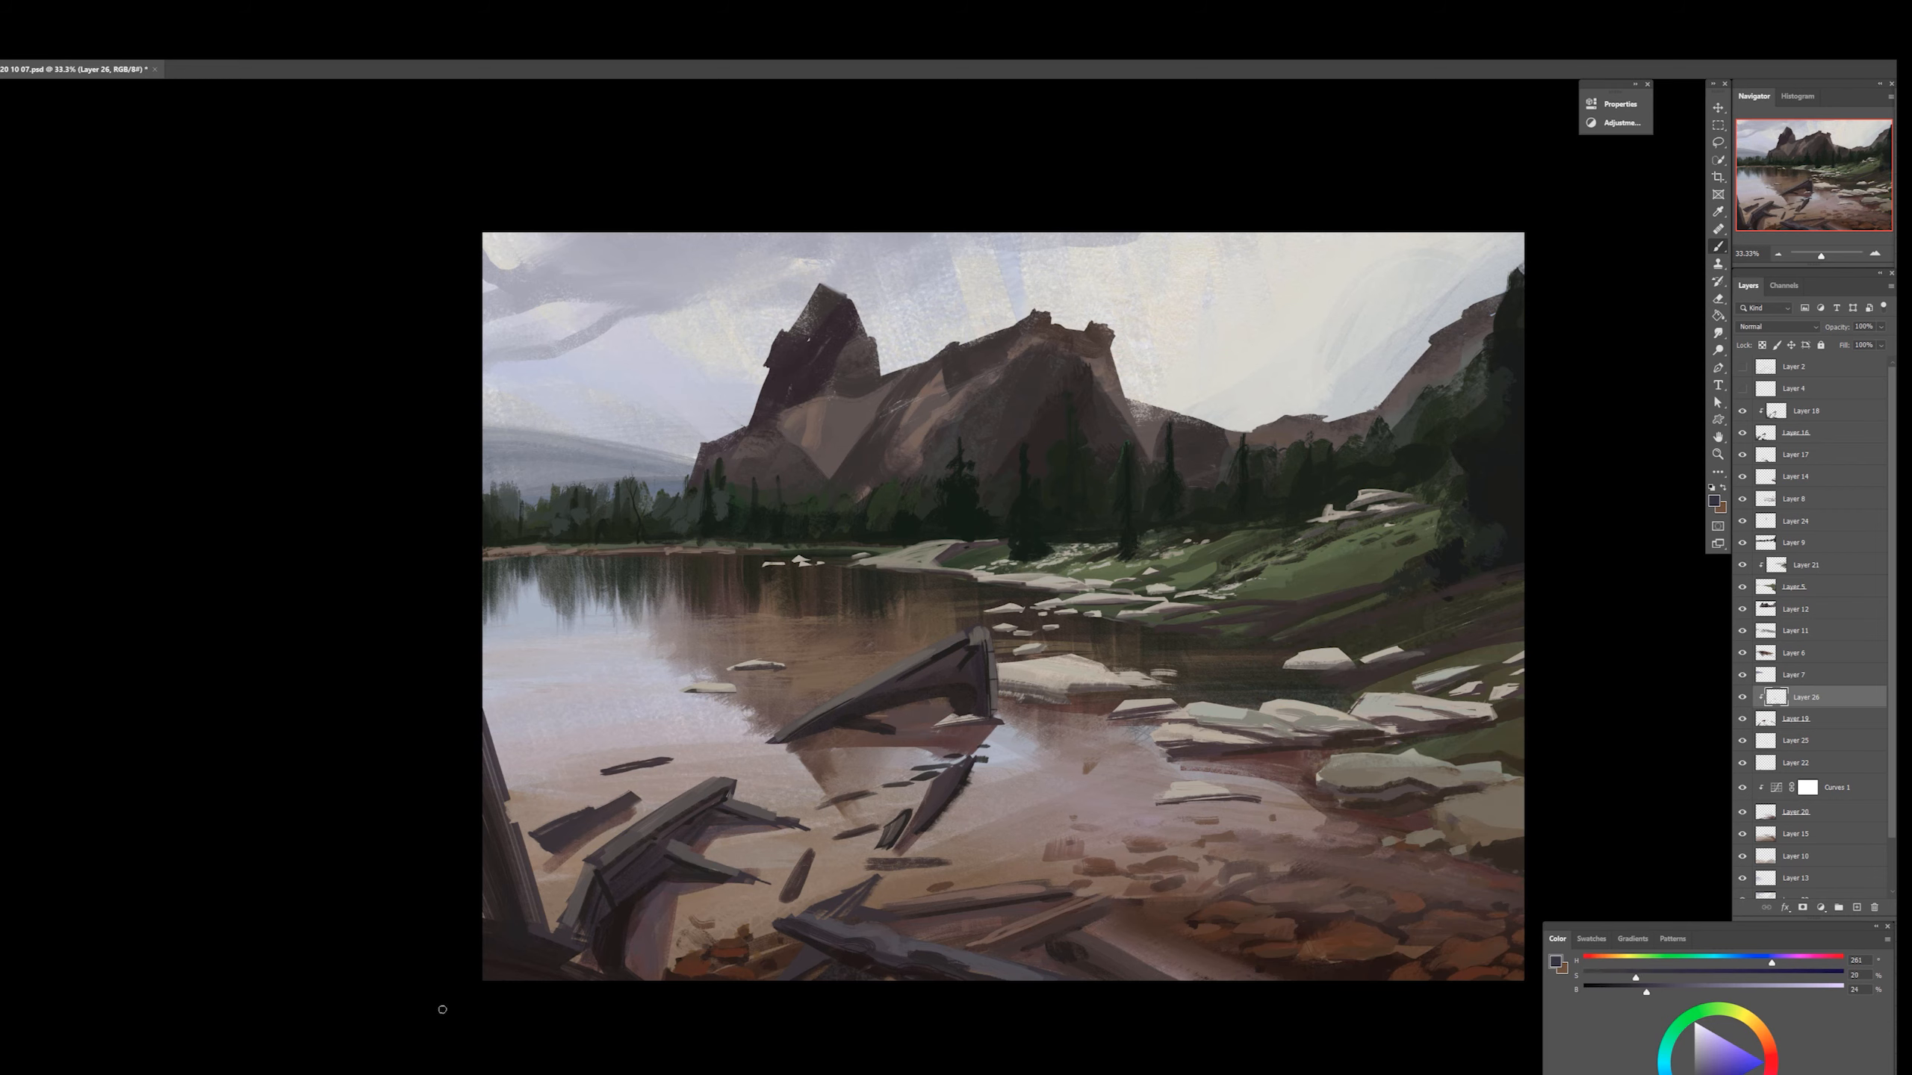
# Paint near-black brown shadows around the lower-left driftwood on a new layer above the existing artwork layers, erasing and resampling tones
pyautogui.hotkey('ctrl', 'shift', 'alt', 'n')
pyautogui.keyDown('alt'); pyautogui.click(942, 653); pyautogui.keyUp('alt')
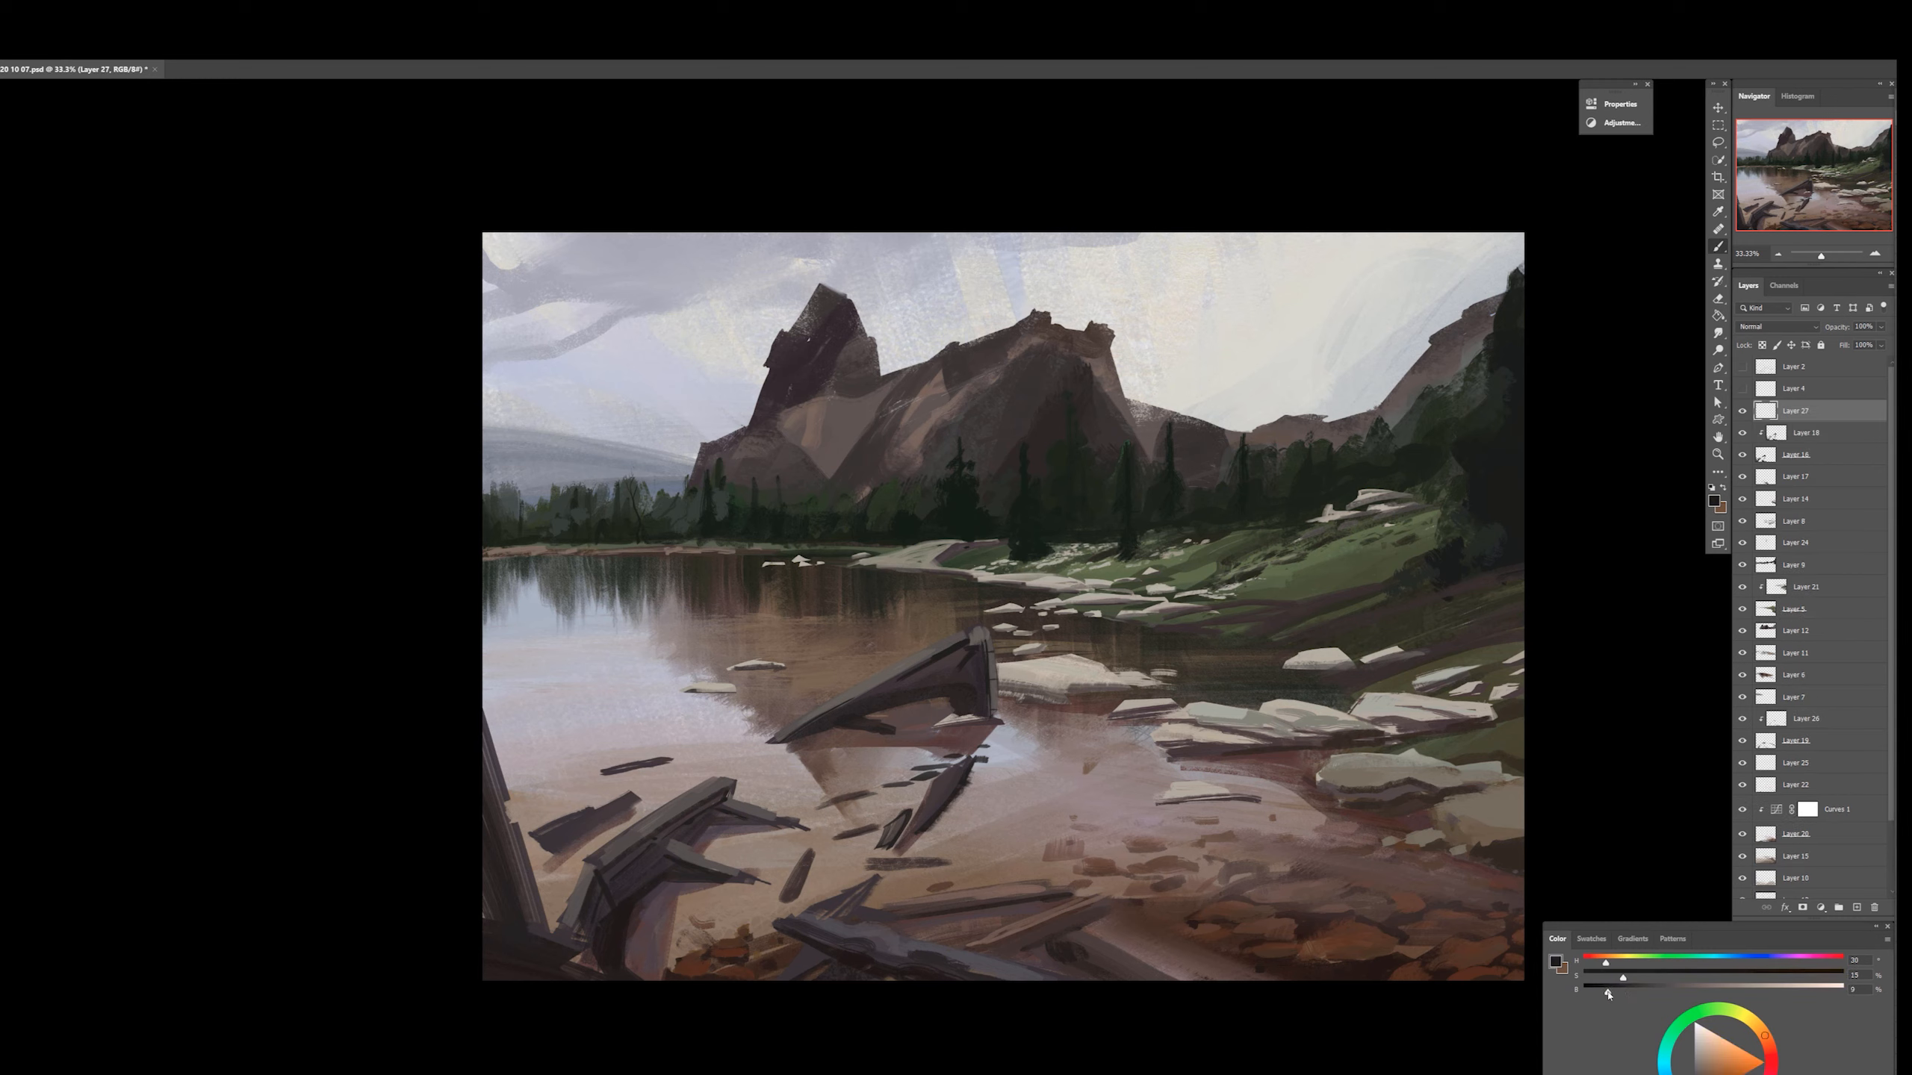
pyautogui.moveTo(1607, 965); pyautogui.dragTo(1592, 963)
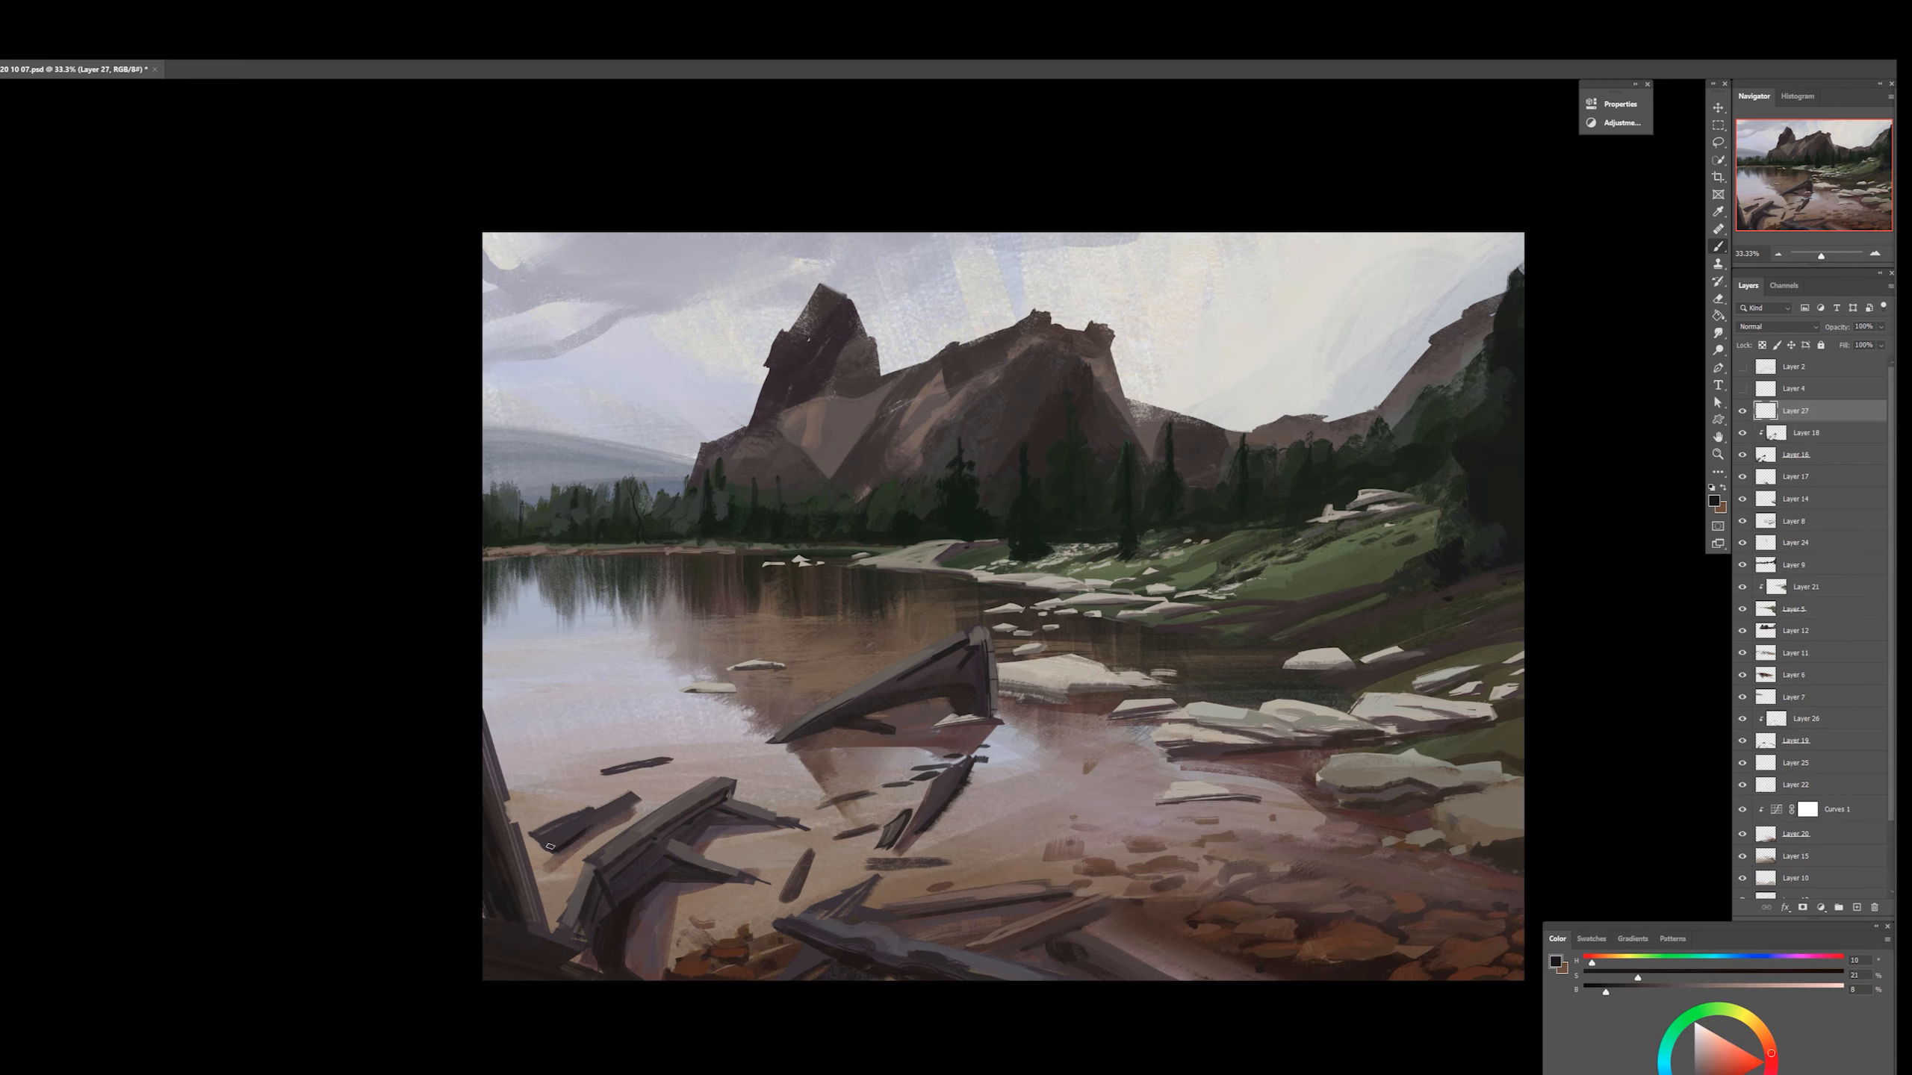
pyautogui.press('e')
pyautogui.press('b')
pyautogui.keyDown('alt'); pyautogui.click(547, 847); pyautogui.keyUp('alt')
pyautogui.press('e')
pyautogui.press('b')
pyautogui.keyDown('alt'); pyautogui.click(567, 968); pyautogui.keyUp('alt')
pyautogui.keyDown('alt'); pyautogui.click(1235, 938); pyautogui.keyUp('alt')
pyautogui.keyDown('alt'); pyautogui.click(696, 933); pyautogui.keyUp('alt')
pyautogui.keyDown('alt'); pyautogui.click(622, 948); pyautogui.keyUp('alt')
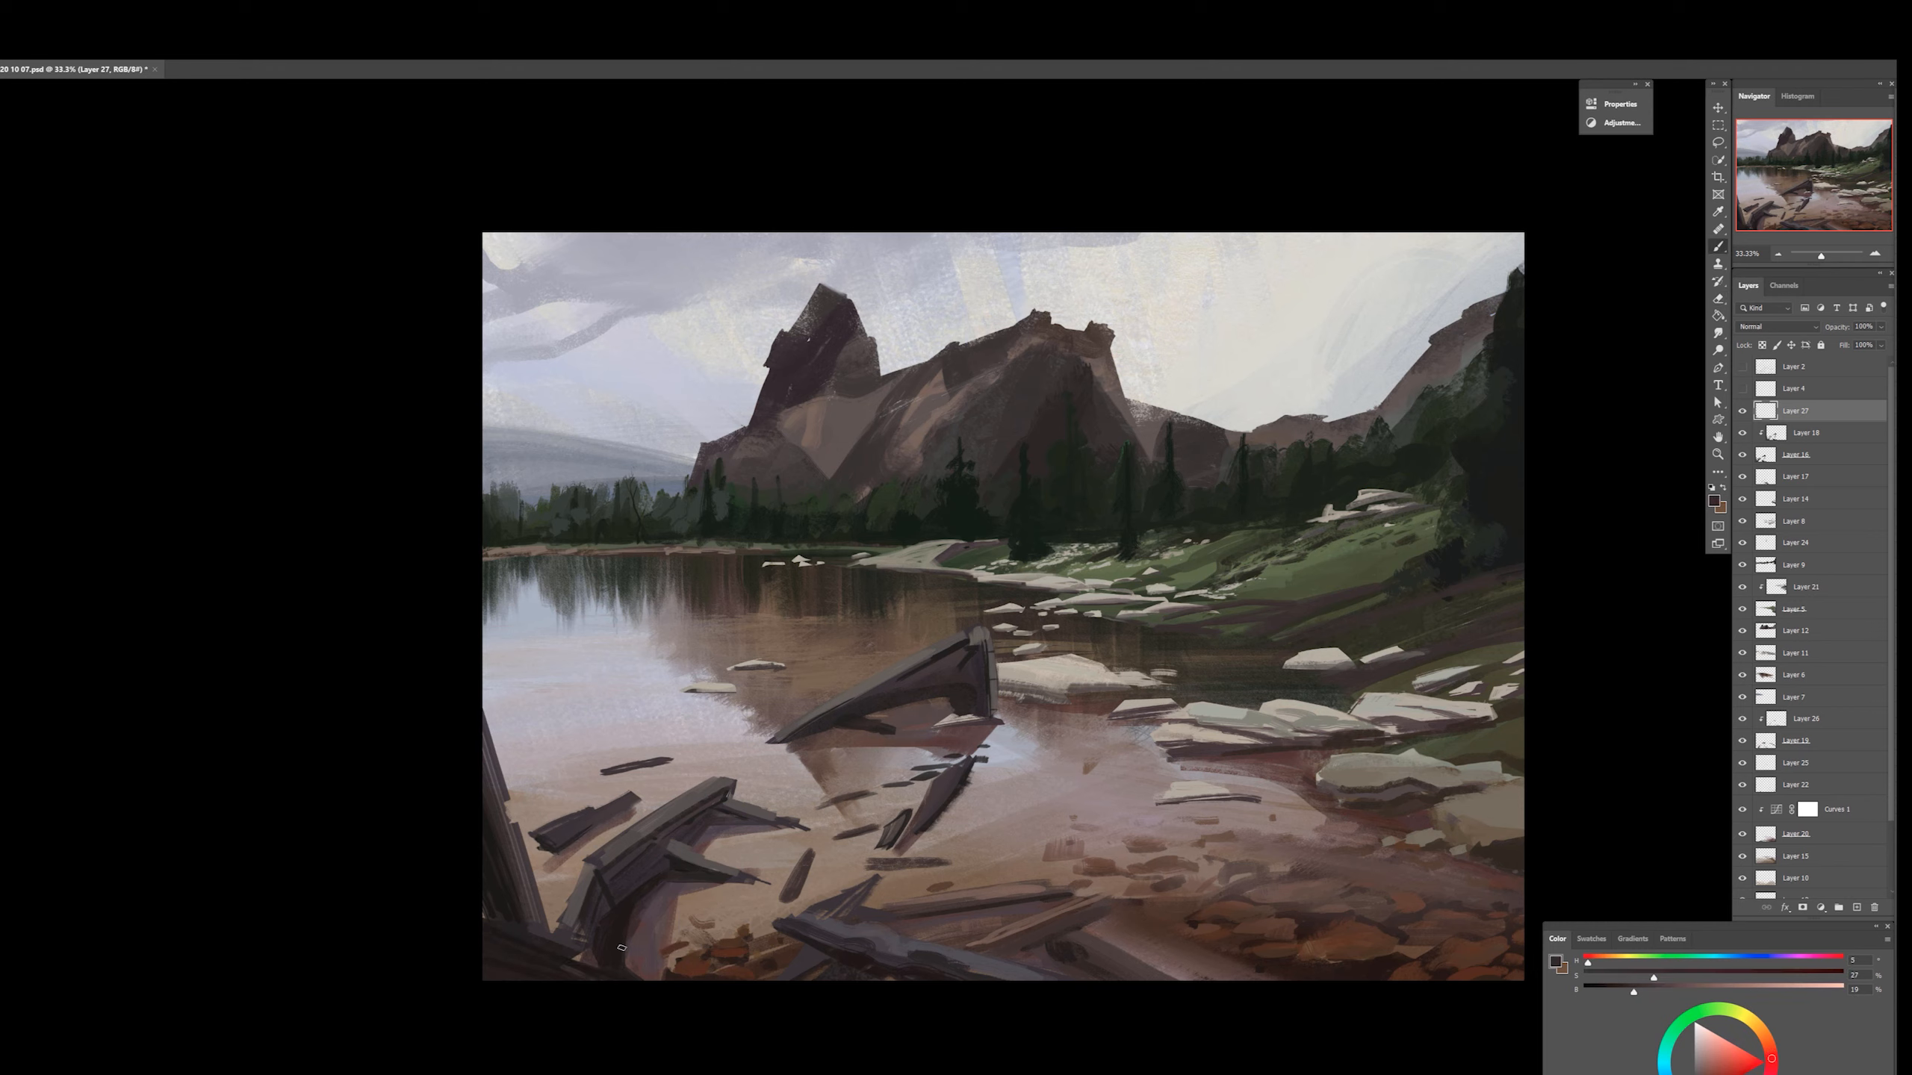
# Paint small dark brown debris at the waterline beneath the central driftwood log
pyautogui.keyDown('alt'); pyautogui.click(916, 727); pyautogui.keyUp('alt')
pyautogui.click(1616, 981)
pyautogui.moveTo(771, 743); pyautogui.dragTo(804, 748)
pyautogui.press('r')
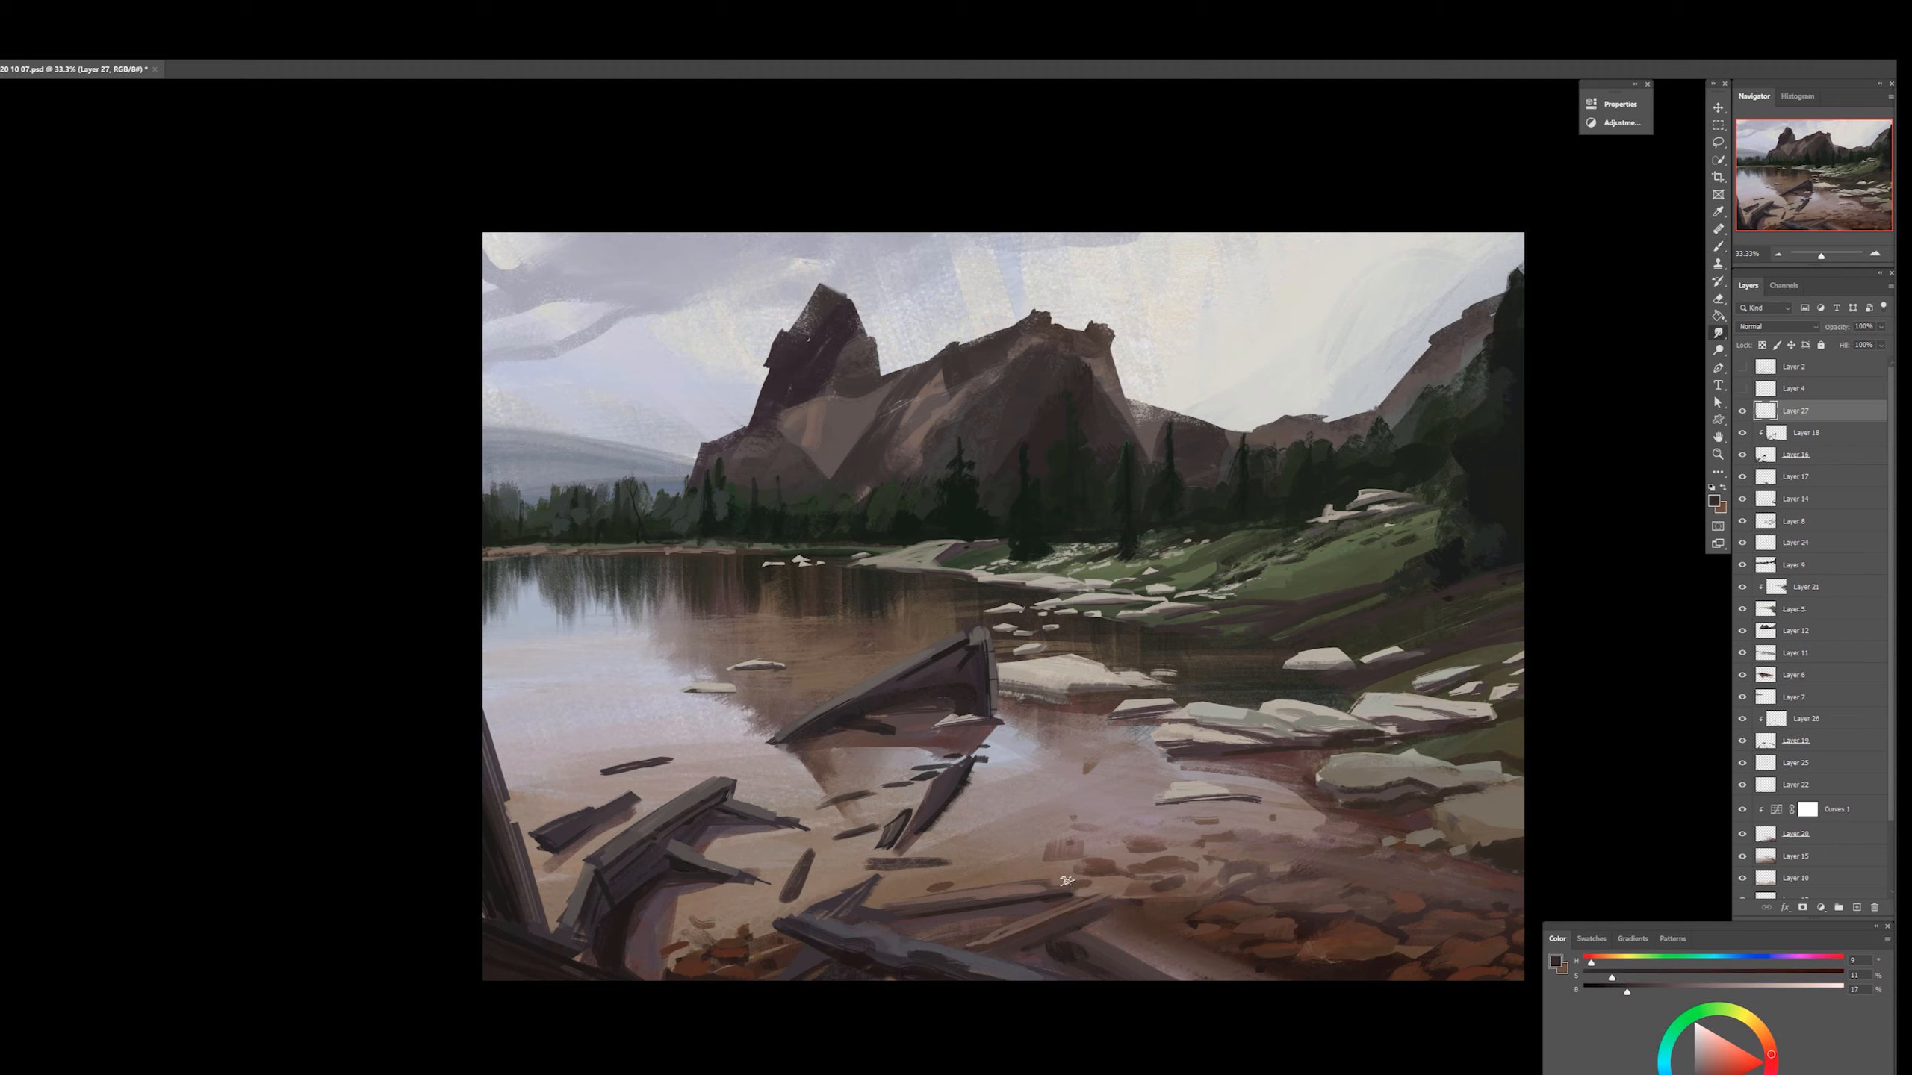
# Paint dark accents on the bottom-centre driftwood logs with tones sampled from the nearby wood and stones
pyautogui.press('b')
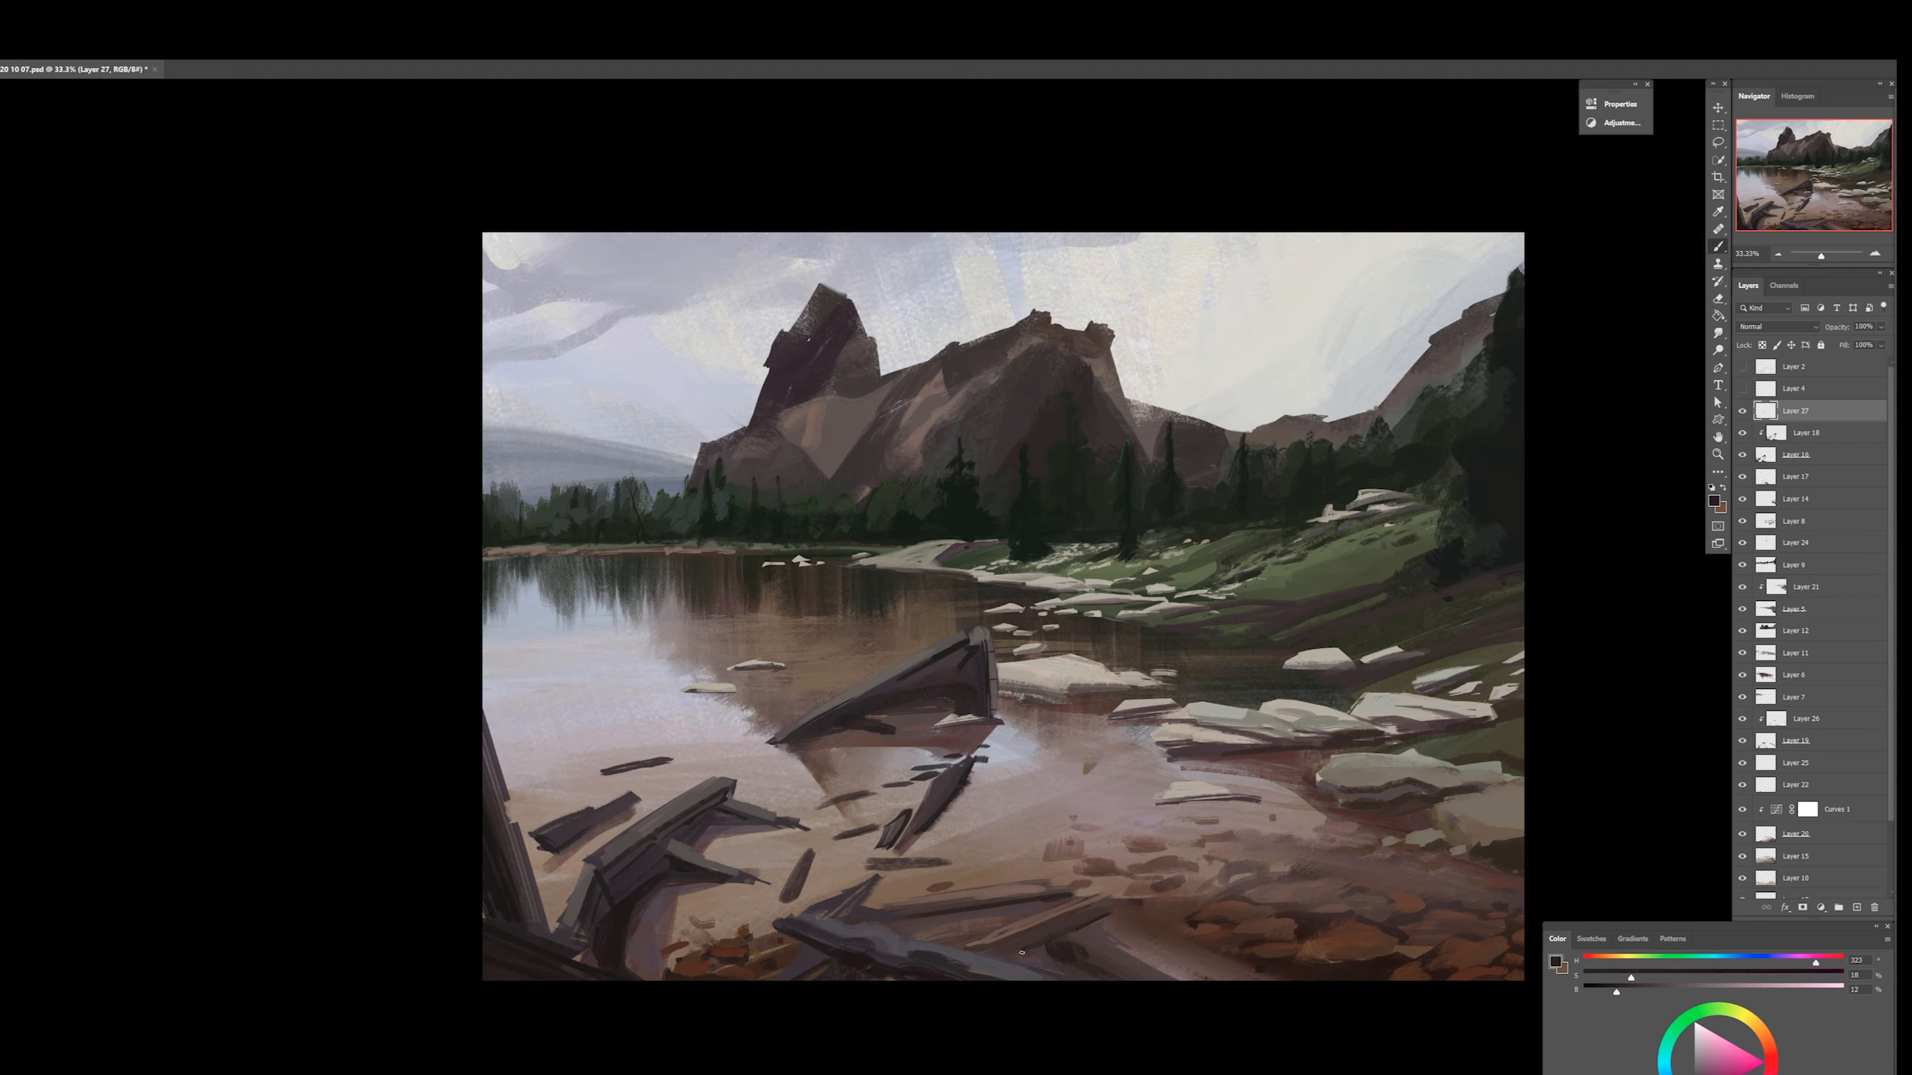
pyautogui.keyDown('alt'); pyautogui.click(1072, 935); pyautogui.keyUp('alt')
pyautogui.keyDown('alt'); pyautogui.click(1096, 979); pyautogui.keyUp('alt')
pyautogui.rightClick(1437, 808)
pyautogui.press('Escape')
# Load the rocks on Layer 8 as a selection with its outline hidden and mix a mid grey
pyautogui.click(1806, 521)
pyautogui.keyDown('ctrl'); pyautogui.click(1764, 522); pyautogui.keyUp('ctrl')
pyautogui.hotkey('ctrl', 'h')
pyautogui.click(1606, 960)
pyautogui.moveTo(1614, 989); pyautogui.dragTo(1755, 989)
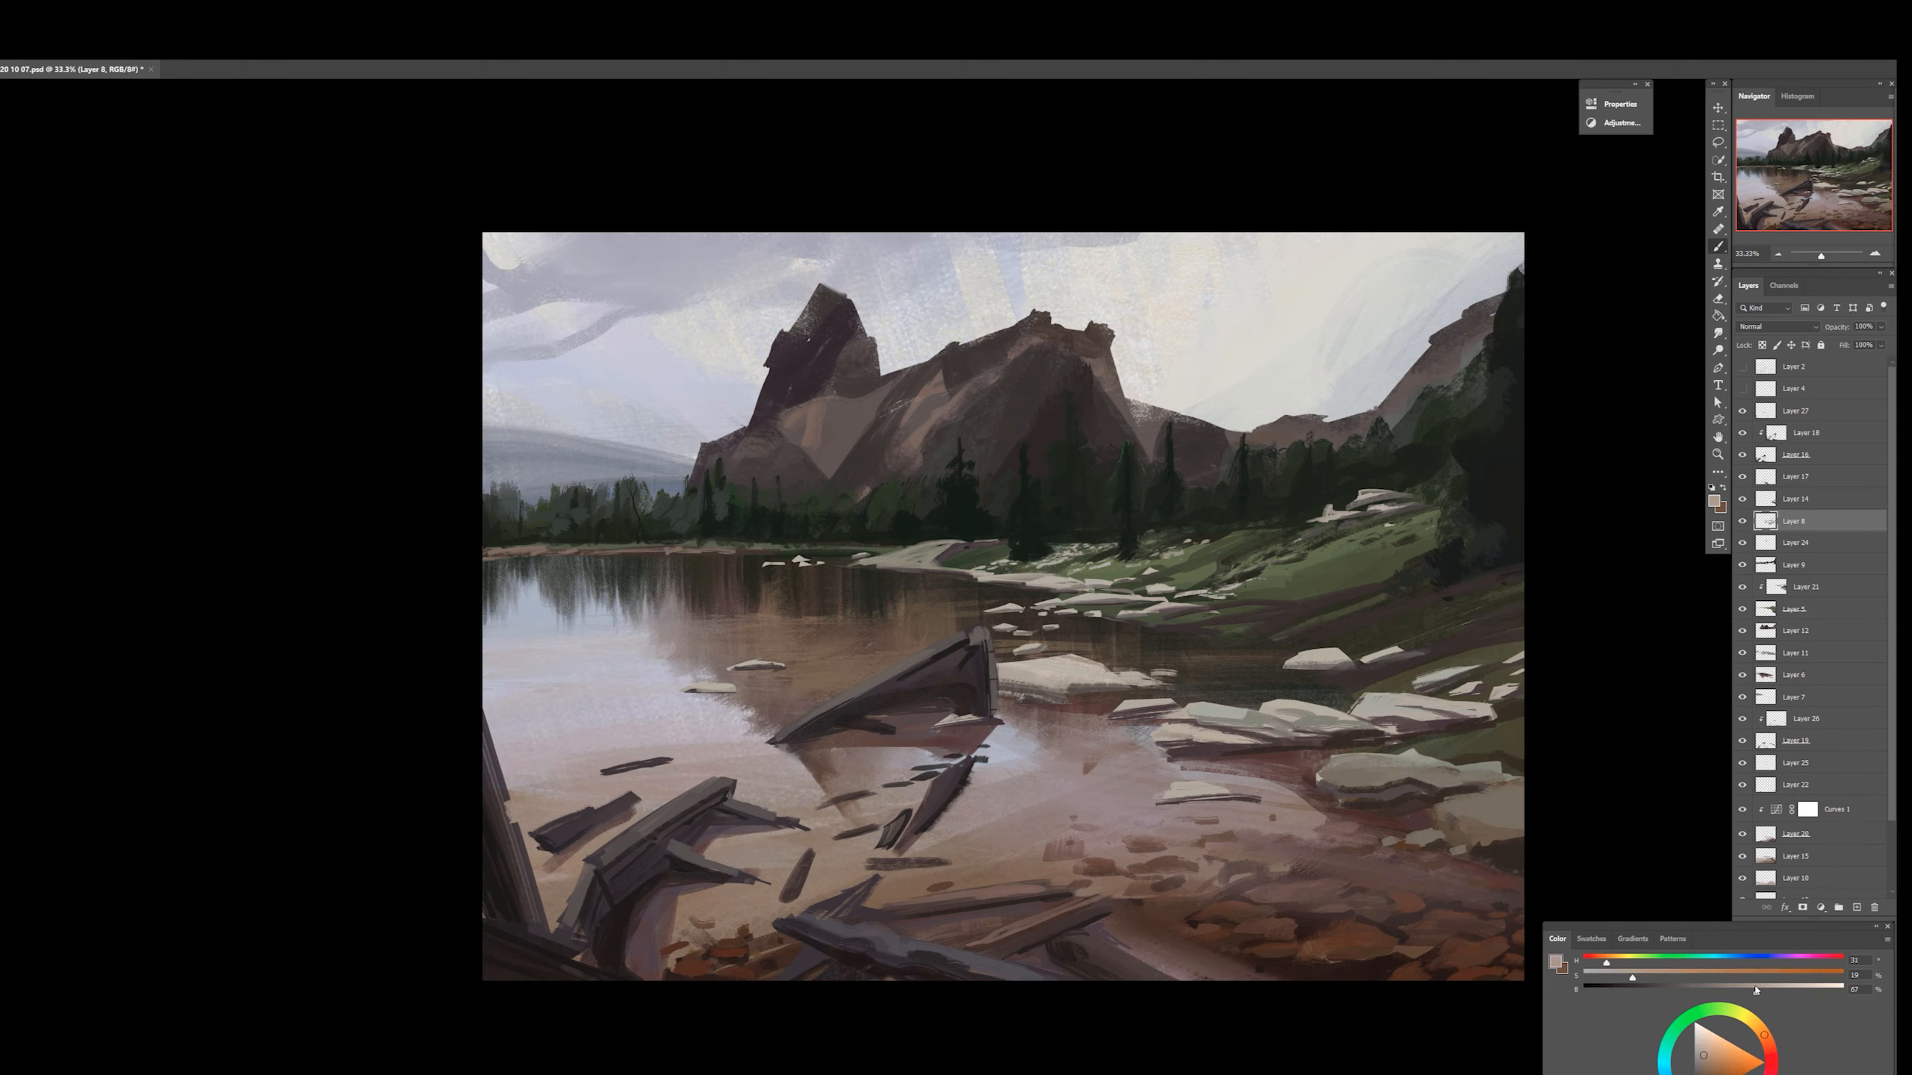
pyautogui.click(1742, 1004)
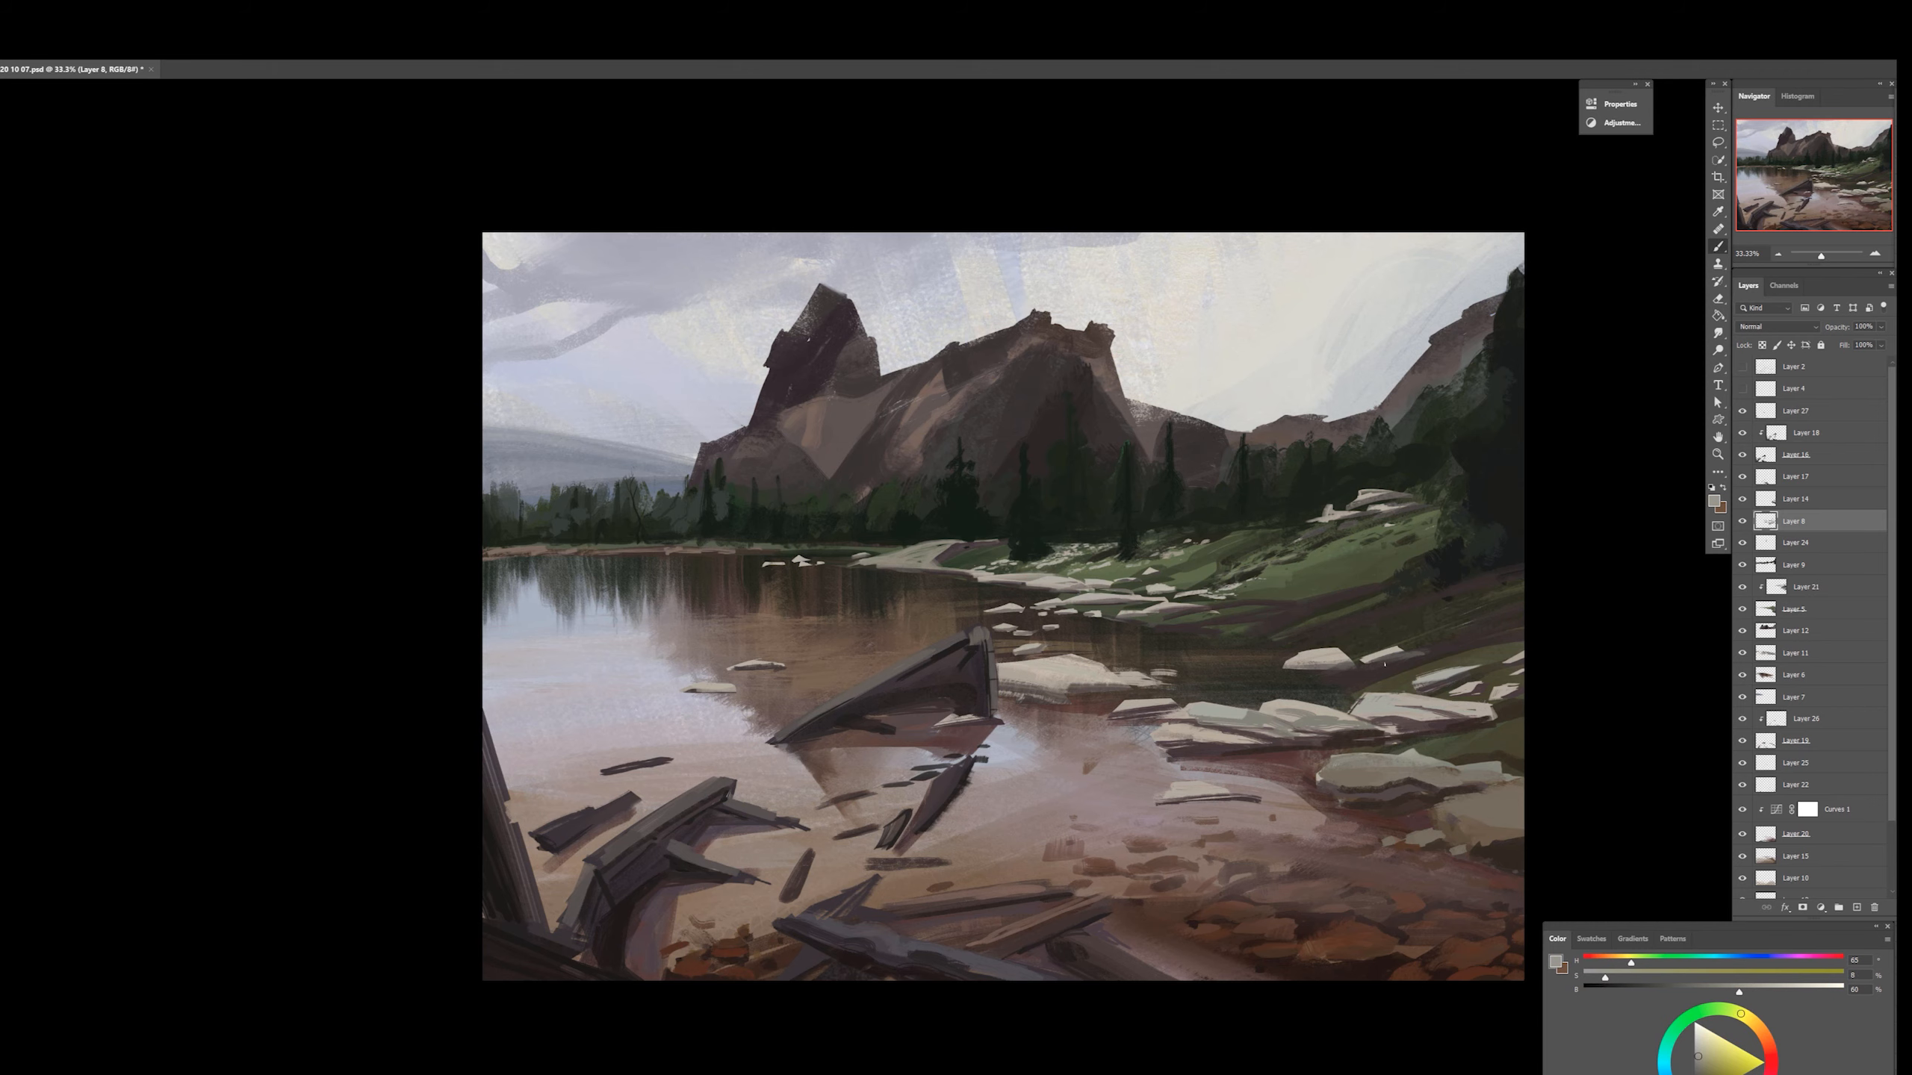
# Shade the pale flat rock beside the central log with sampled grey and dark brown tones
pyautogui.keyDown('alt'); pyautogui.click(1053, 682); pyautogui.keyUp('alt')
pyautogui.moveTo(1015, 669)
pyautogui.mouseDown()
pyautogui.moveTo(1088, 670)
pyautogui.moveTo(1055, 670)
pyautogui.moveTo(1073, 699)
pyautogui.mouseUp()
pyautogui.hotkey('ctrl', 'z')
pyautogui.keyDown('alt'); pyautogui.click(1027, 689); pyautogui.keyUp('alt')
pyautogui.keyDown('alt'); pyautogui.click(1008, 702); pyautogui.keyUp('alt')
pyautogui.moveTo(1129, 689); pyautogui.dragTo(1104, 688)
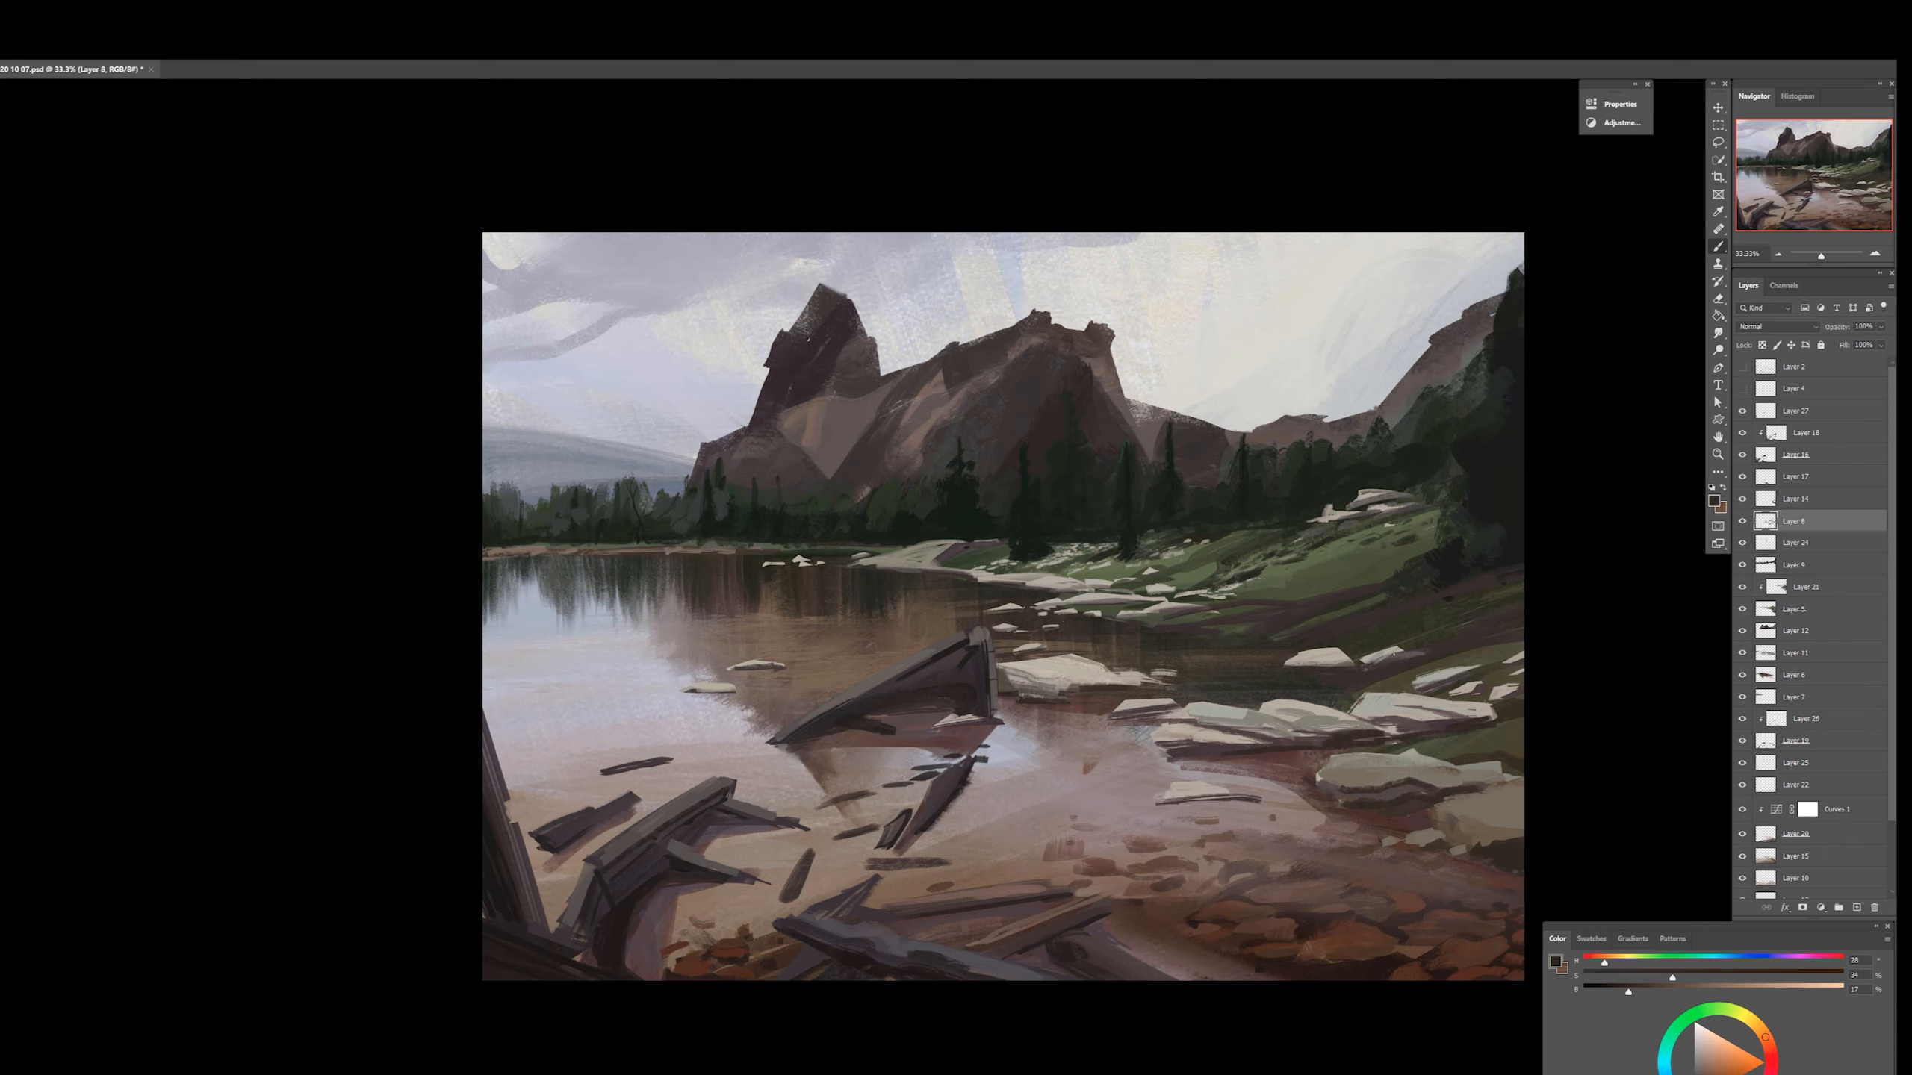
# Adjust the mountains on Layer 12 with two passes of Hue/Saturation
pyautogui.click(1773, 637)
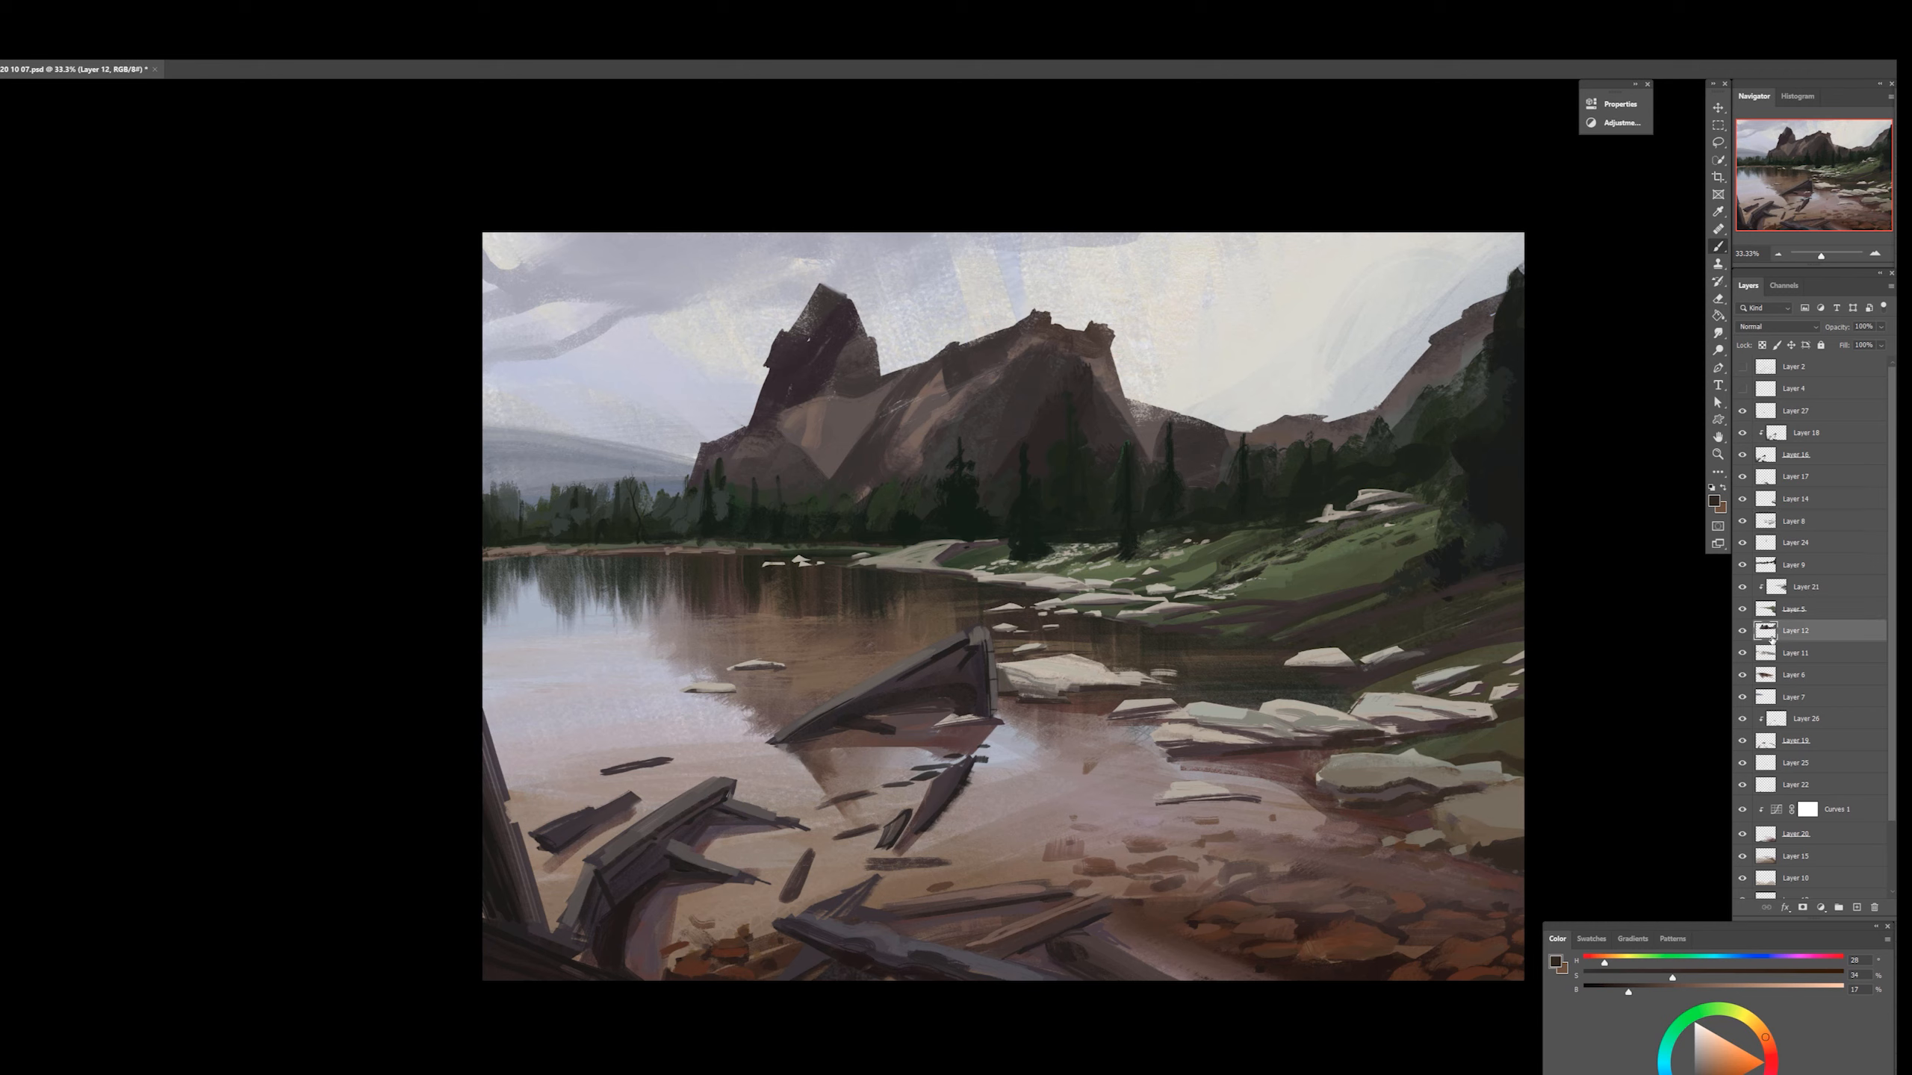
pyautogui.hotkey('ctrl', 'u')
pyautogui.moveTo(1009, 585); pyautogui.dragTo(929, 615)
pyautogui.click(1068, 668)
pyautogui.hotkey('ctrl', 'u')
pyautogui.moveTo(927, 777); pyautogui.dragTo(909, 780)
pyautogui.click(1081, 665)
# Reshape the outlines of the tall left peak and the central mountain's right side on Layer 12
pyautogui.moveTo(760, 398); pyautogui.dragTo(816, 295)
pyautogui.moveTo(1074, 329)
pyautogui.mouseDown()
pyautogui.moveTo(1108, 357)
pyautogui.moveTo(1123, 414)
pyautogui.moveTo(1103, 360)
pyautogui.moveTo(1133, 439)
pyautogui.mouseUp()
pyautogui.moveTo(837, 303); pyautogui.dragTo(867, 348)
pyautogui.press('r')
pyautogui.press('b')
# Extend the tall dark tree mass at the painting's right edge with sampled dark green on Layer 9
pyautogui.keyDown('alt'); pyautogui.click(1340, 474); pyautogui.keyUp('alt')
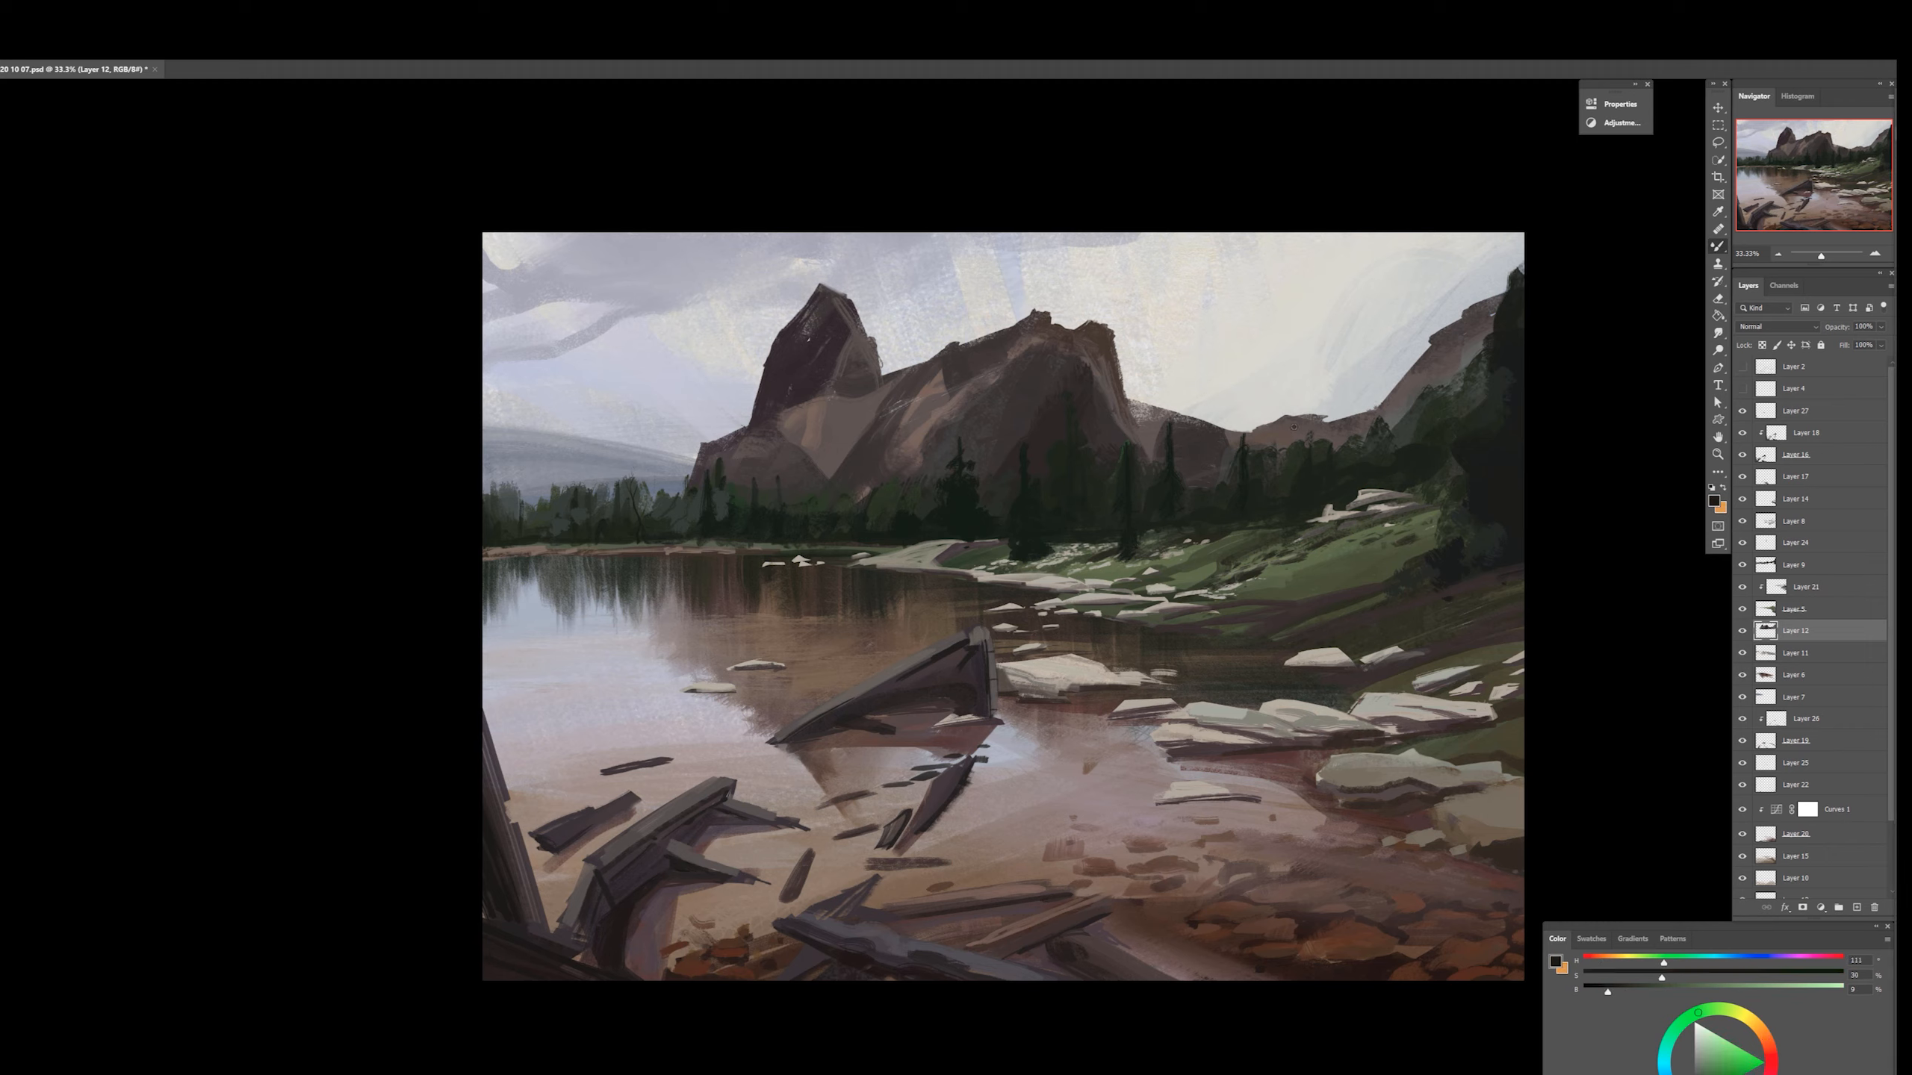
pyautogui.click(1806, 565)
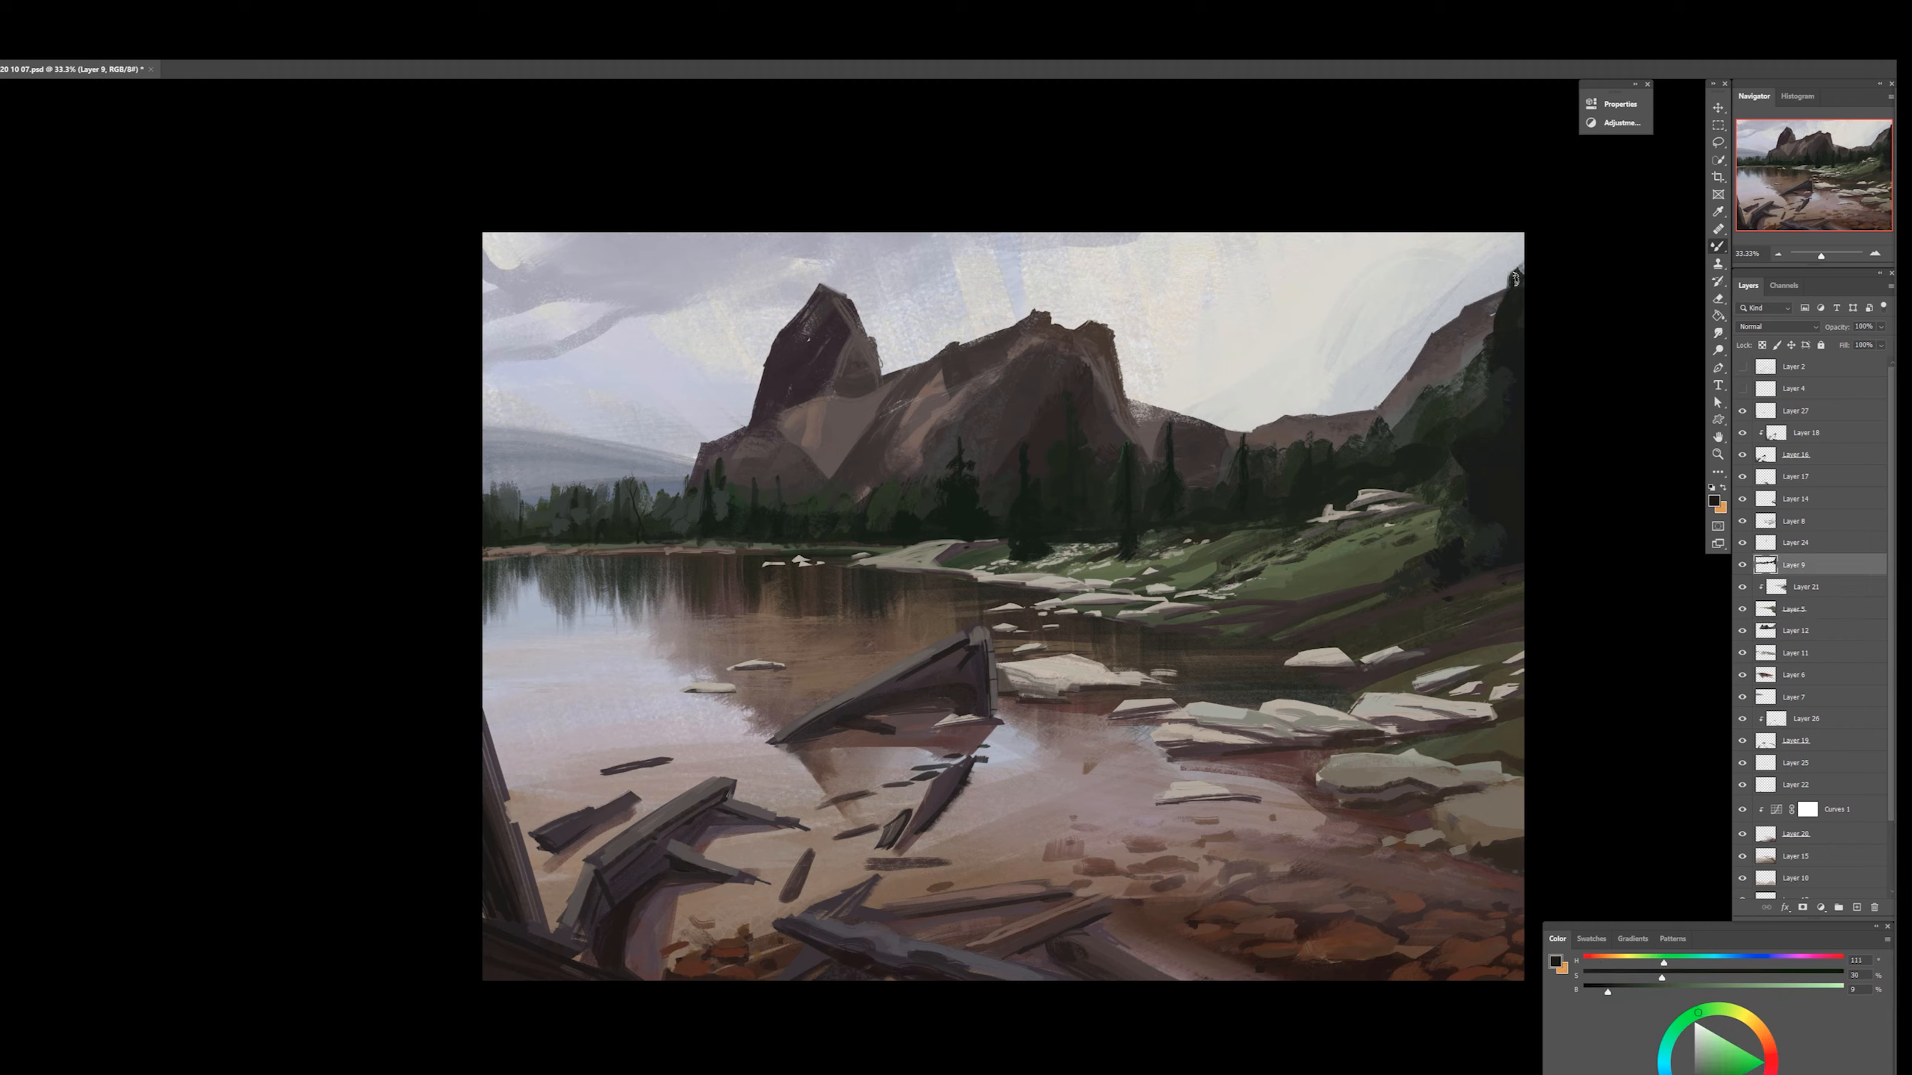
pyautogui.moveTo(1514, 238); pyautogui.dragTo(1499, 301)
pyautogui.moveTo(1506, 237)
pyautogui.mouseDown()
pyautogui.moveTo(1481, 241)
pyautogui.moveTo(1457, 316)
pyautogui.mouseUp()
pyautogui.moveTo(1487, 362); pyautogui.dragTo(1463, 395)
pyautogui.hotkey('ctrl', 'z')
pyautogui.hotkey('ctrl', 'z')
pyautogui.hotkey('ctrl', 'z')
pyautogui.hotkey('ctrl', 'z')
pyautogui.moveTo(1494, 235); pyautogui.dragTo(1513, 257)
pyautogui.moveTo(1494, 304)
pyautogui.mouseDown()
pyautogui.moveTo(1448, 343)
pyautogui.moveTo(1482, 411)
pyautogui.mouseUp()
pyautogui.hotkey('ctrl', 'z')
pyautogui.moveTo(1441, 474); pyautogui.dragTo(1427, 538)
pyautogui.moveTo(1415, 539); pyautogui.dragTo(1396, 561)
pyautogui.hotkey('ctrl', 'z')
pyautogui.hotkey('ctrl', 'z')
pyautogui.hotkey('ctrl', 'z')
pyautogui.hotkey('ctrl', 'z')
pyautogui.hotkey('ctrl', 'z')
# Paint blue-grey and cream diagonal strokes into the sky above the right ridge on Layer 23
pyautogui.keyDown('alt'); pyautogui.click(1406, 342); pyautogui.keyUp('alt')
pyautogui.rightClick(1464, 365)
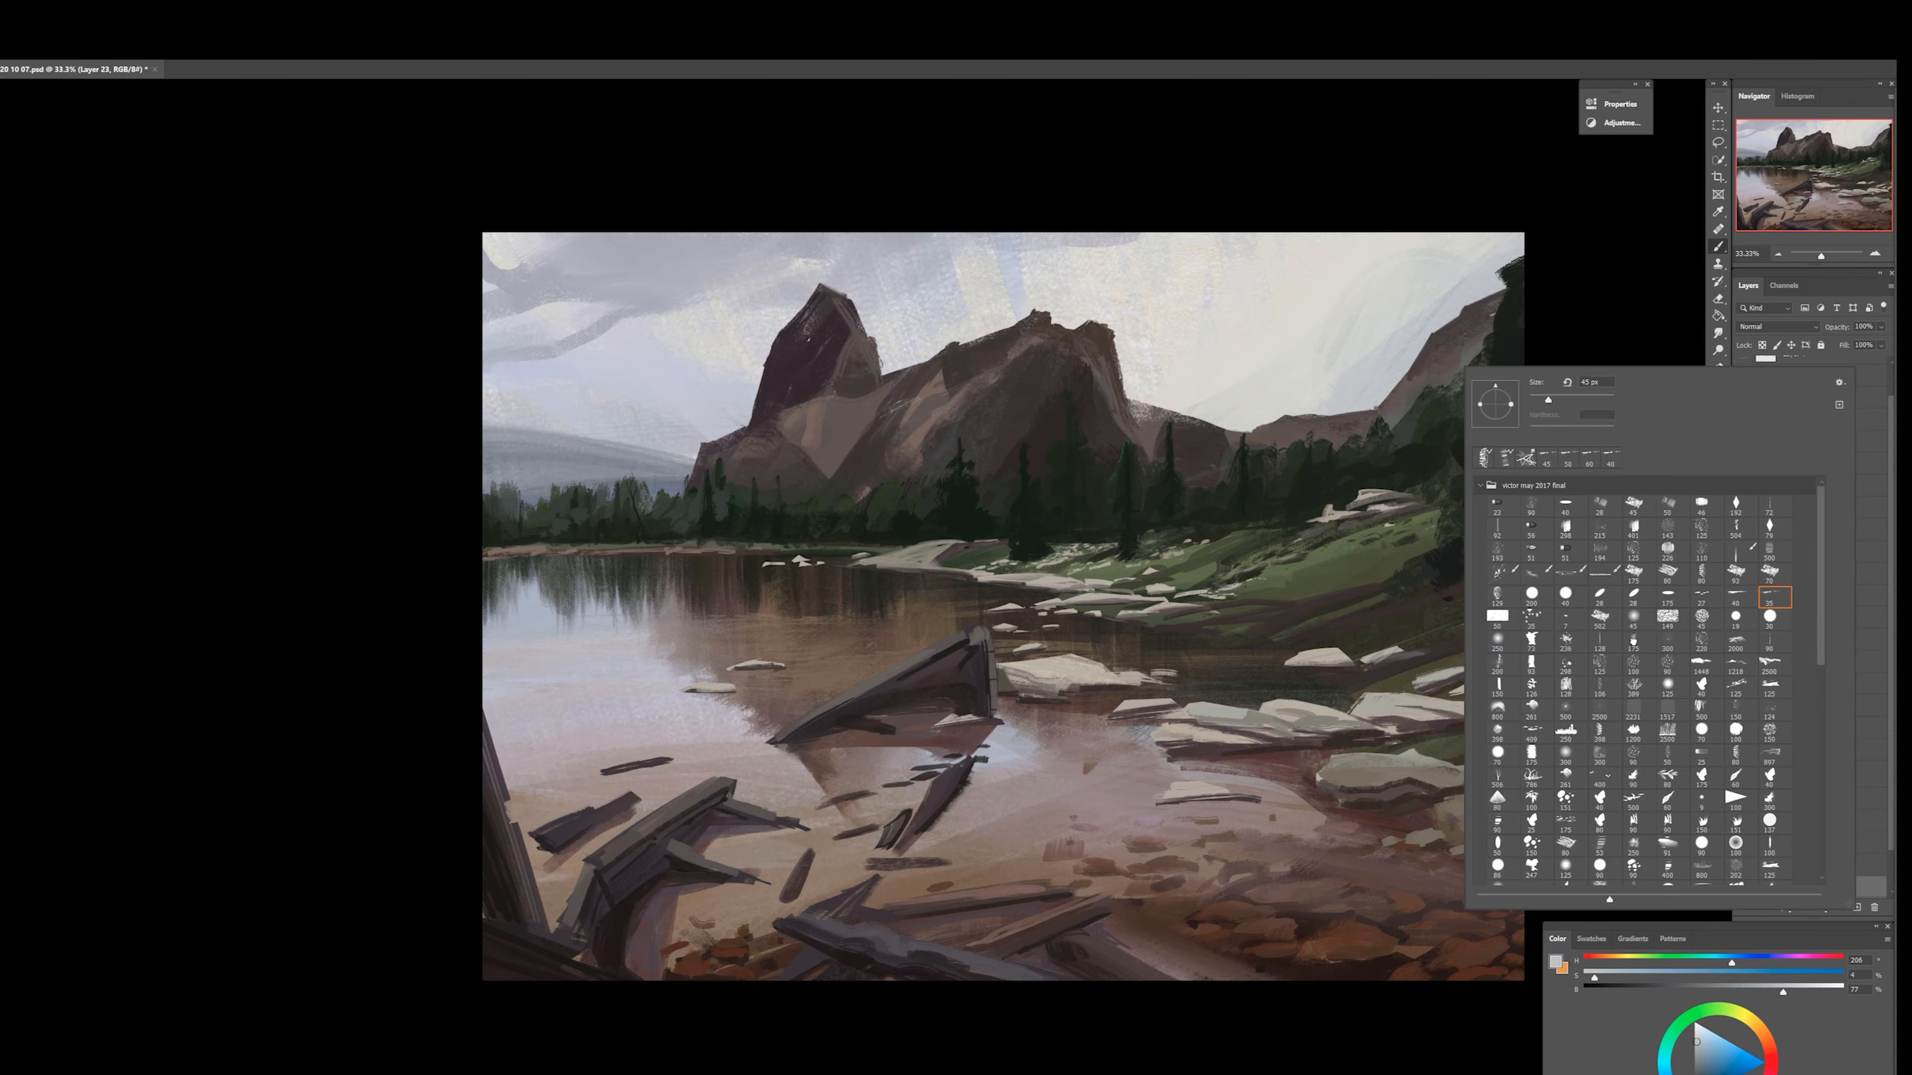
pyautogui.doubleClick(1775, 594)
pyautogui.keyDown('alt'); pyautogui.click(1452, 279); pyautogui.keyUp('alt')
pyautogui.moveTo(1467, 253)
pyautogui.mouseDown()
pyautogui.moveTo(1409, 290)
pyautogui.moveTo(1324, 399)
pyautogui.moveTo(1385, 388)
pyautogui.mouseUp()
pyautogui.click(1757, 963)
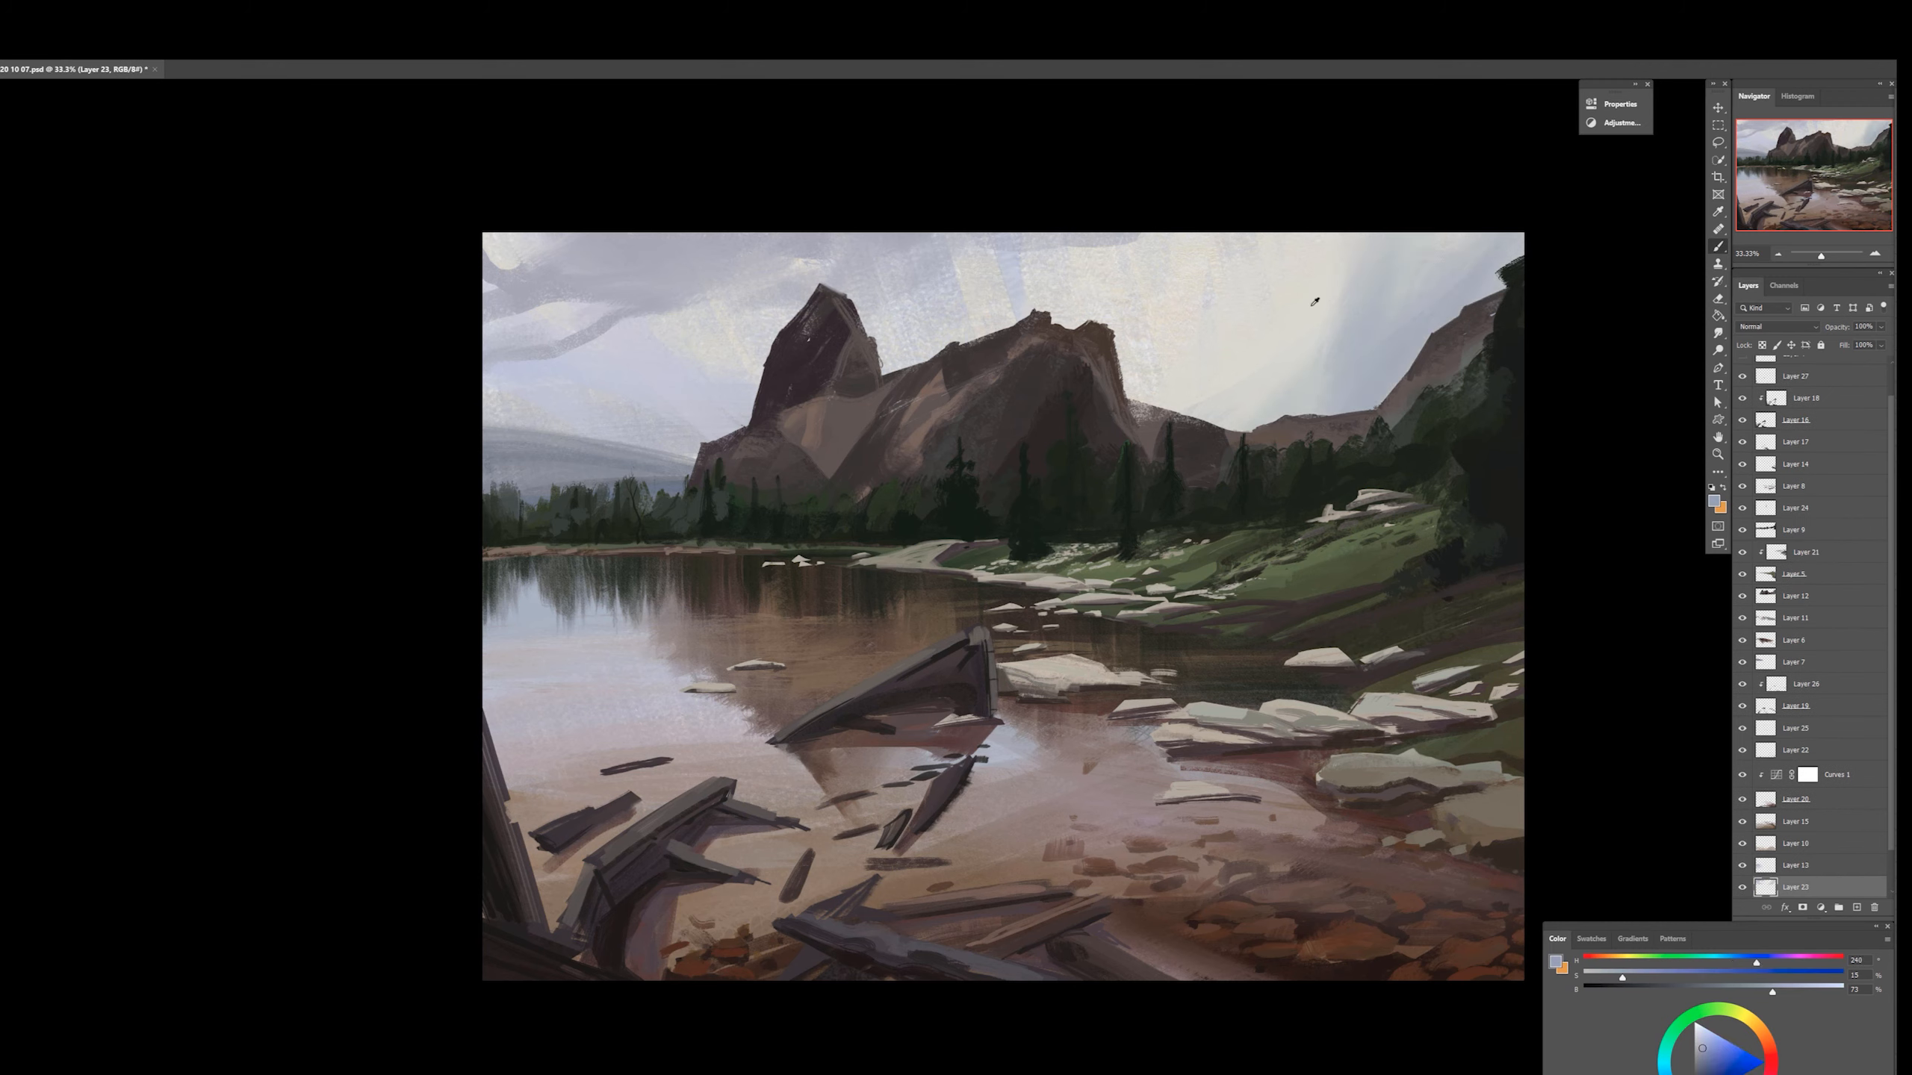
pyautogui.keyDown('alt'); pyautogui.click(1314, 299); pyautogui.keyUp('alt')
pyautogui.keyDown('alt'); pyautogui.click(1299, 387); pyautogui.keyUp('alt')
pyautogui.moveTo(1377, 256)
pyautogui.mouseDown()
pyautogui.moveTo(1347, 343)
pyautogui.moveTo(1265, 418)
pyautogui.mouseUp()
pyautogui.keyDown('alt'); pyautogui.click(1317, 296); pyautogui.keyUp('alt')
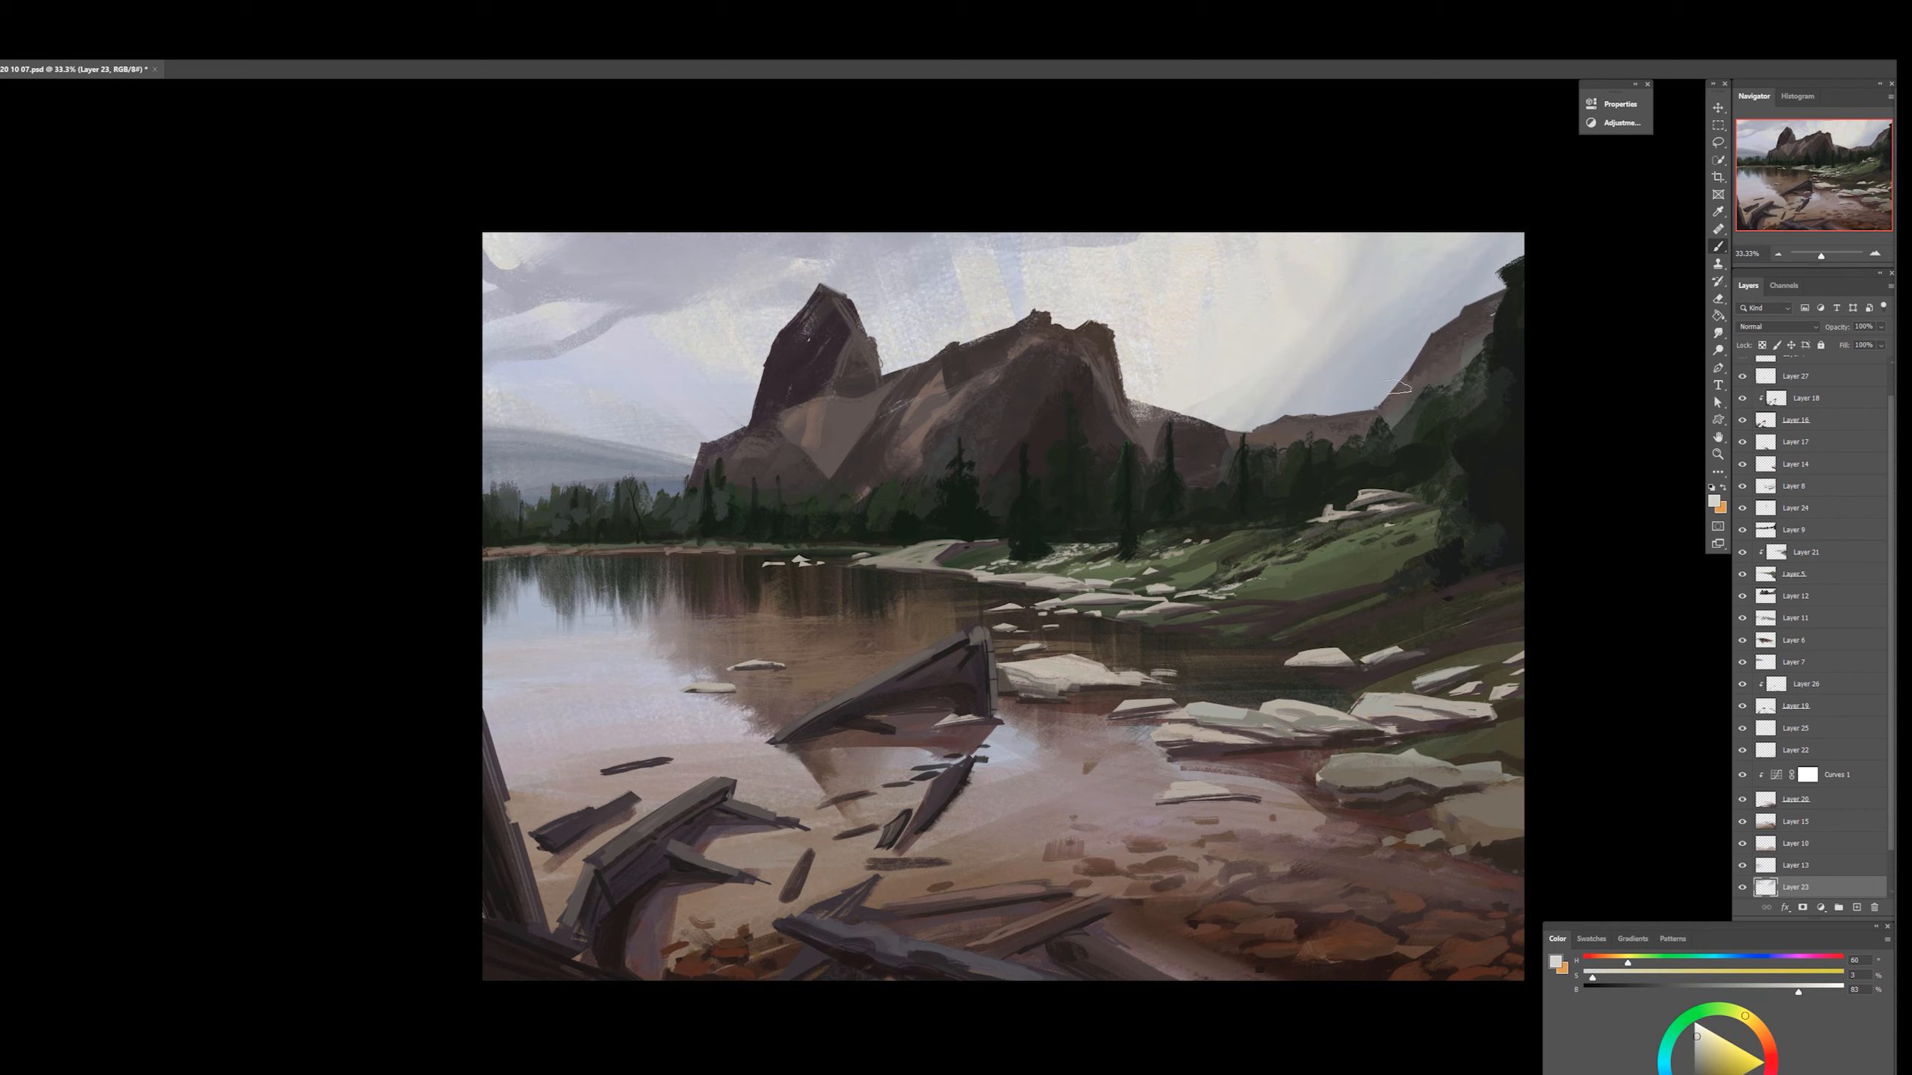
# Smudge the sky and soften the central mountain's lower right slope into it
pyautogui.press('r')
pyautogui.keyDown('ctrl'); pyautogui.click(960, 312); pyautogui.keyUp('ctrl')
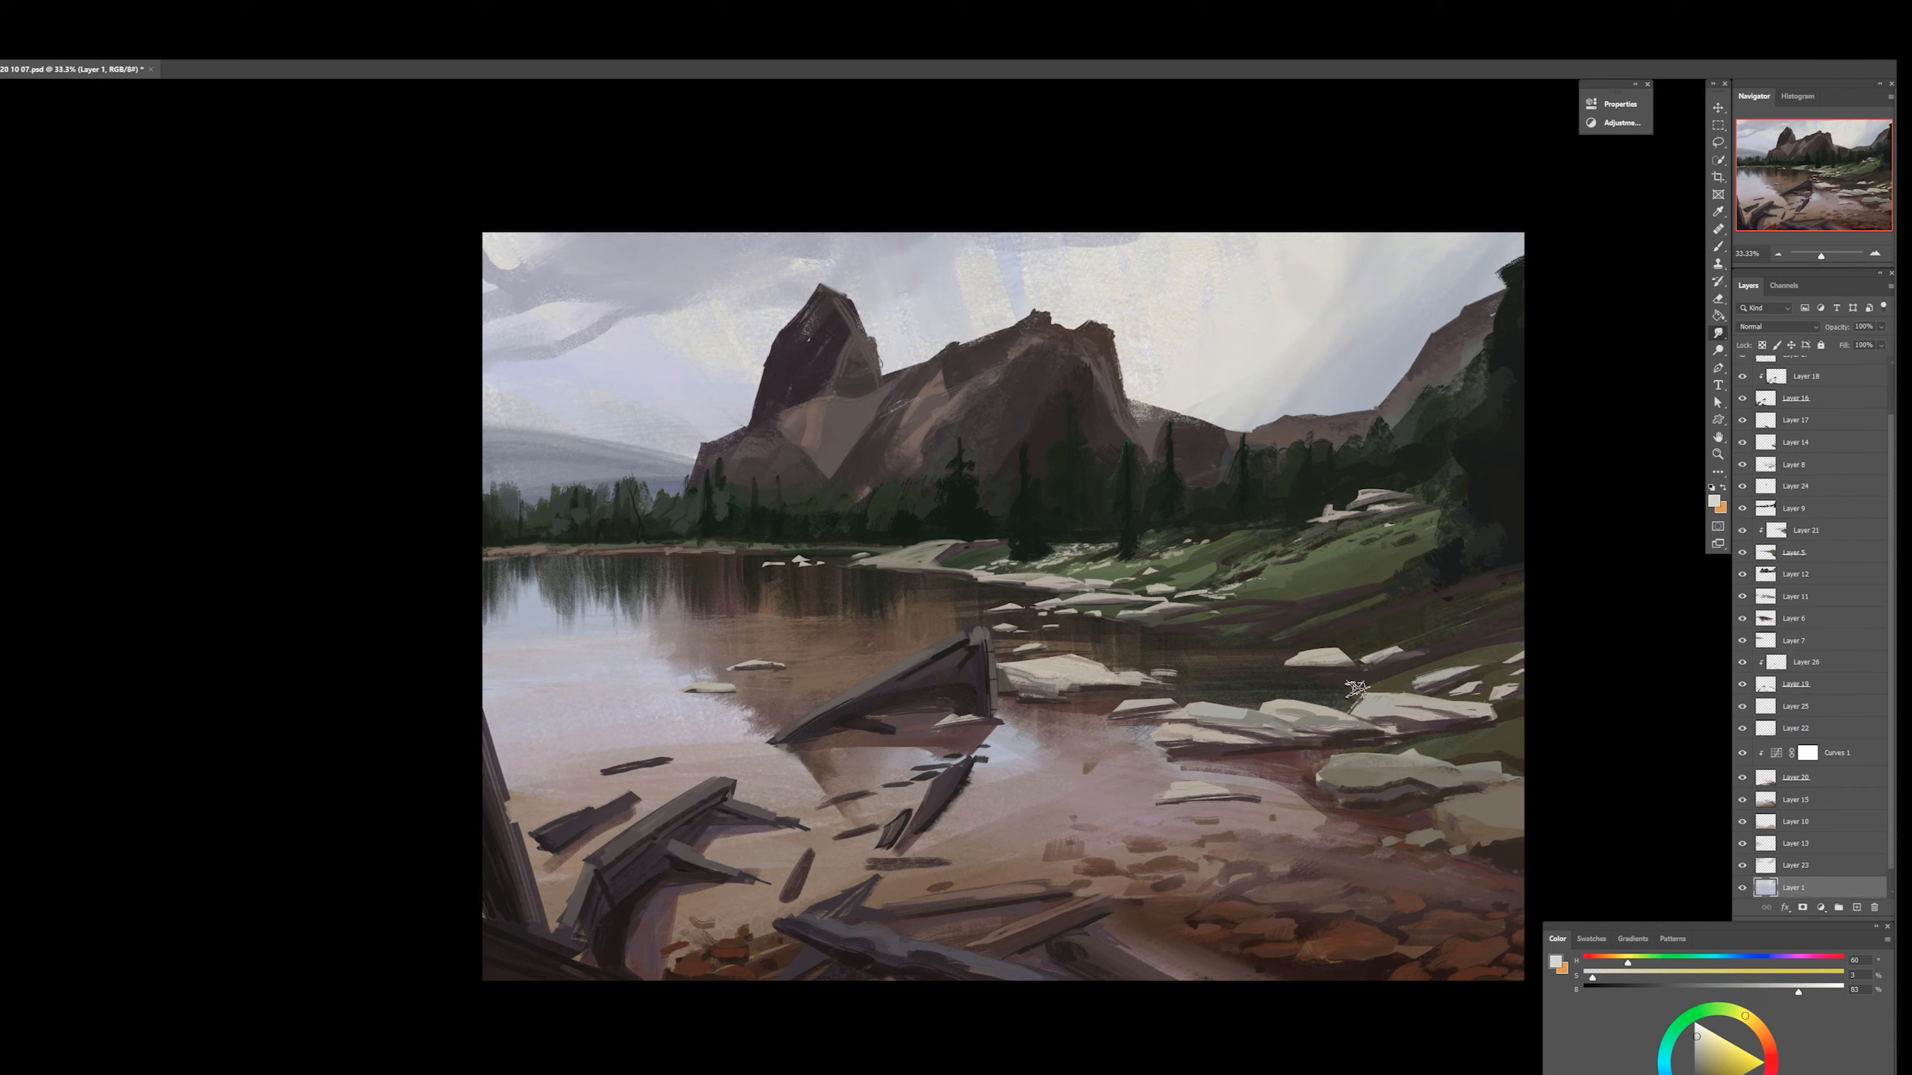
pyautogui.keyDown('ctrl'); pyautogui.rightClick(1132, 419); pyautogui.keyUp('ctrl')
pyautogui.click(1152, 433)
pyautogui.moveTo(1134, 409); pyautogui.dragTo(1163, 399)
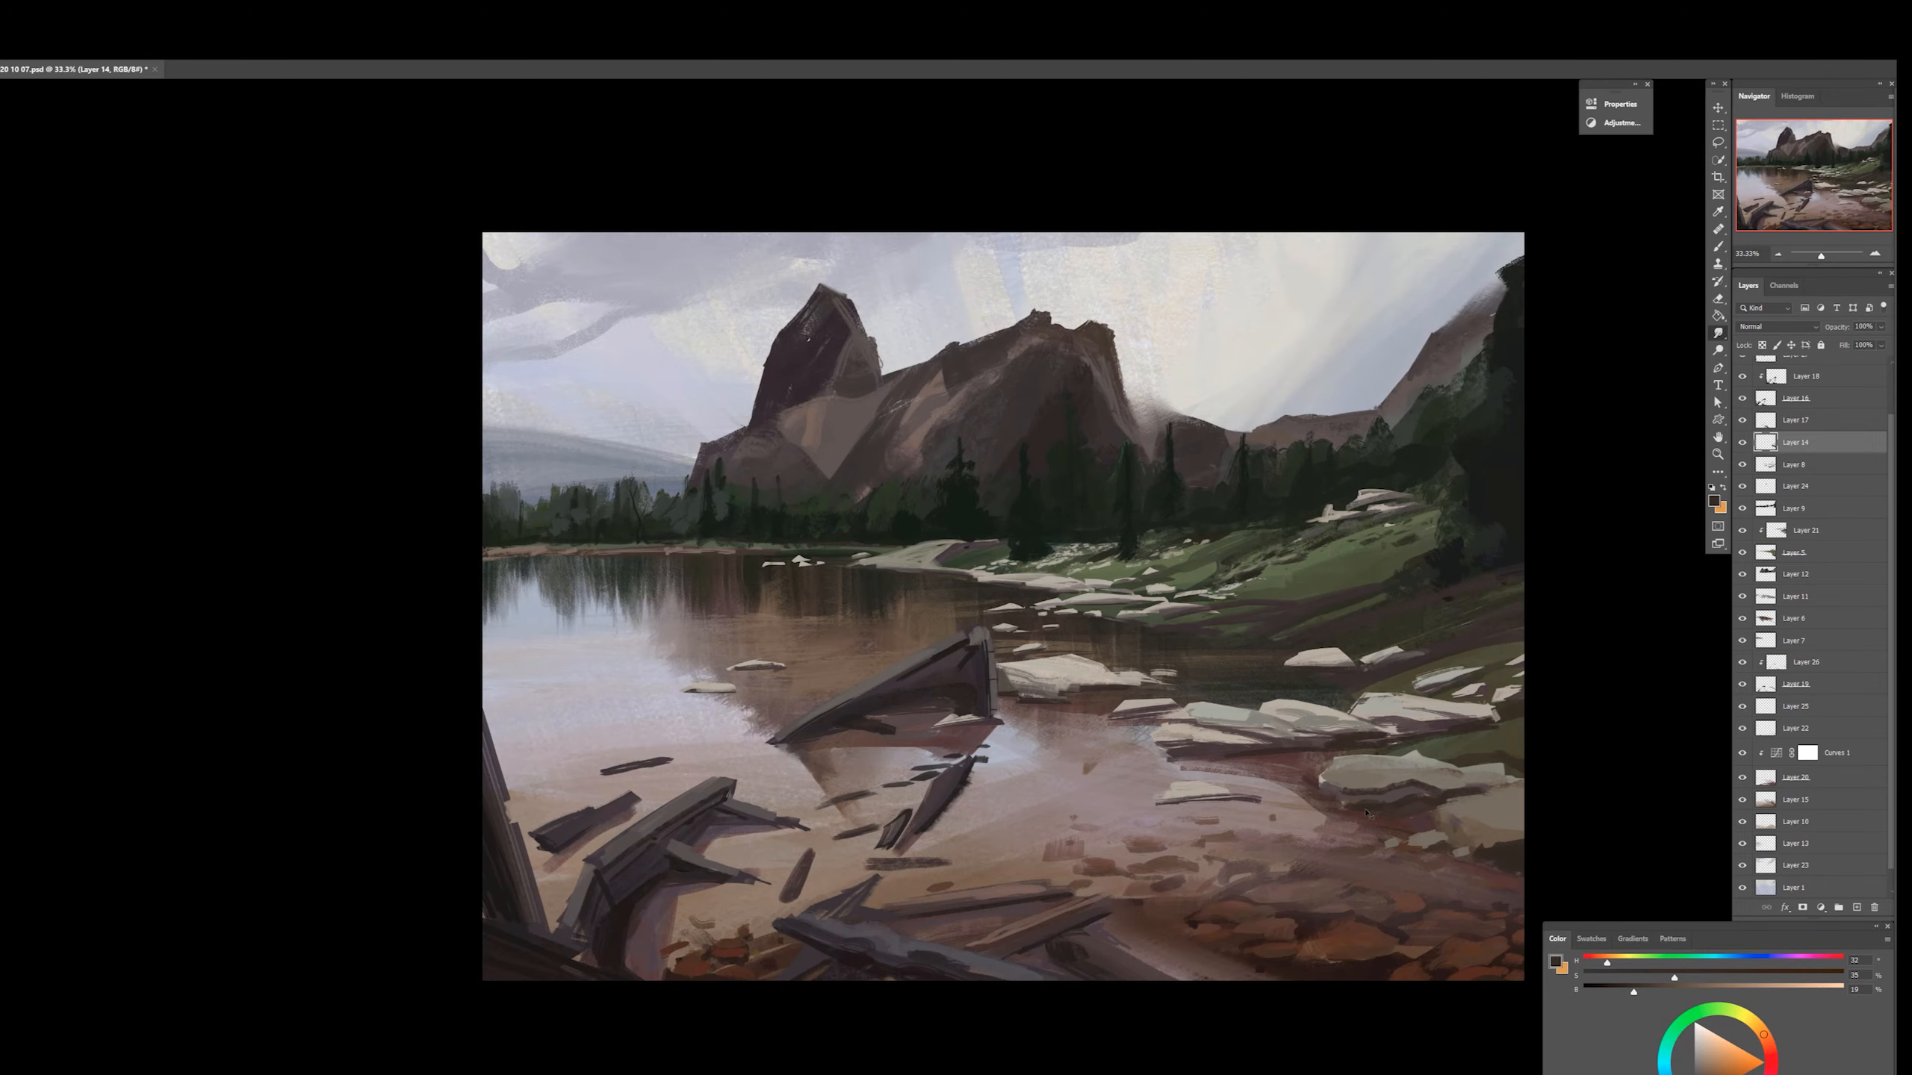
# Adjust Layer 14 slightly with Hue/Saturation and check the brush settings
pyautogui.hotkey('ctrl', 'u')
pyautogui.moveTo(927, 775); pyautogui.dragTo(923, 782)
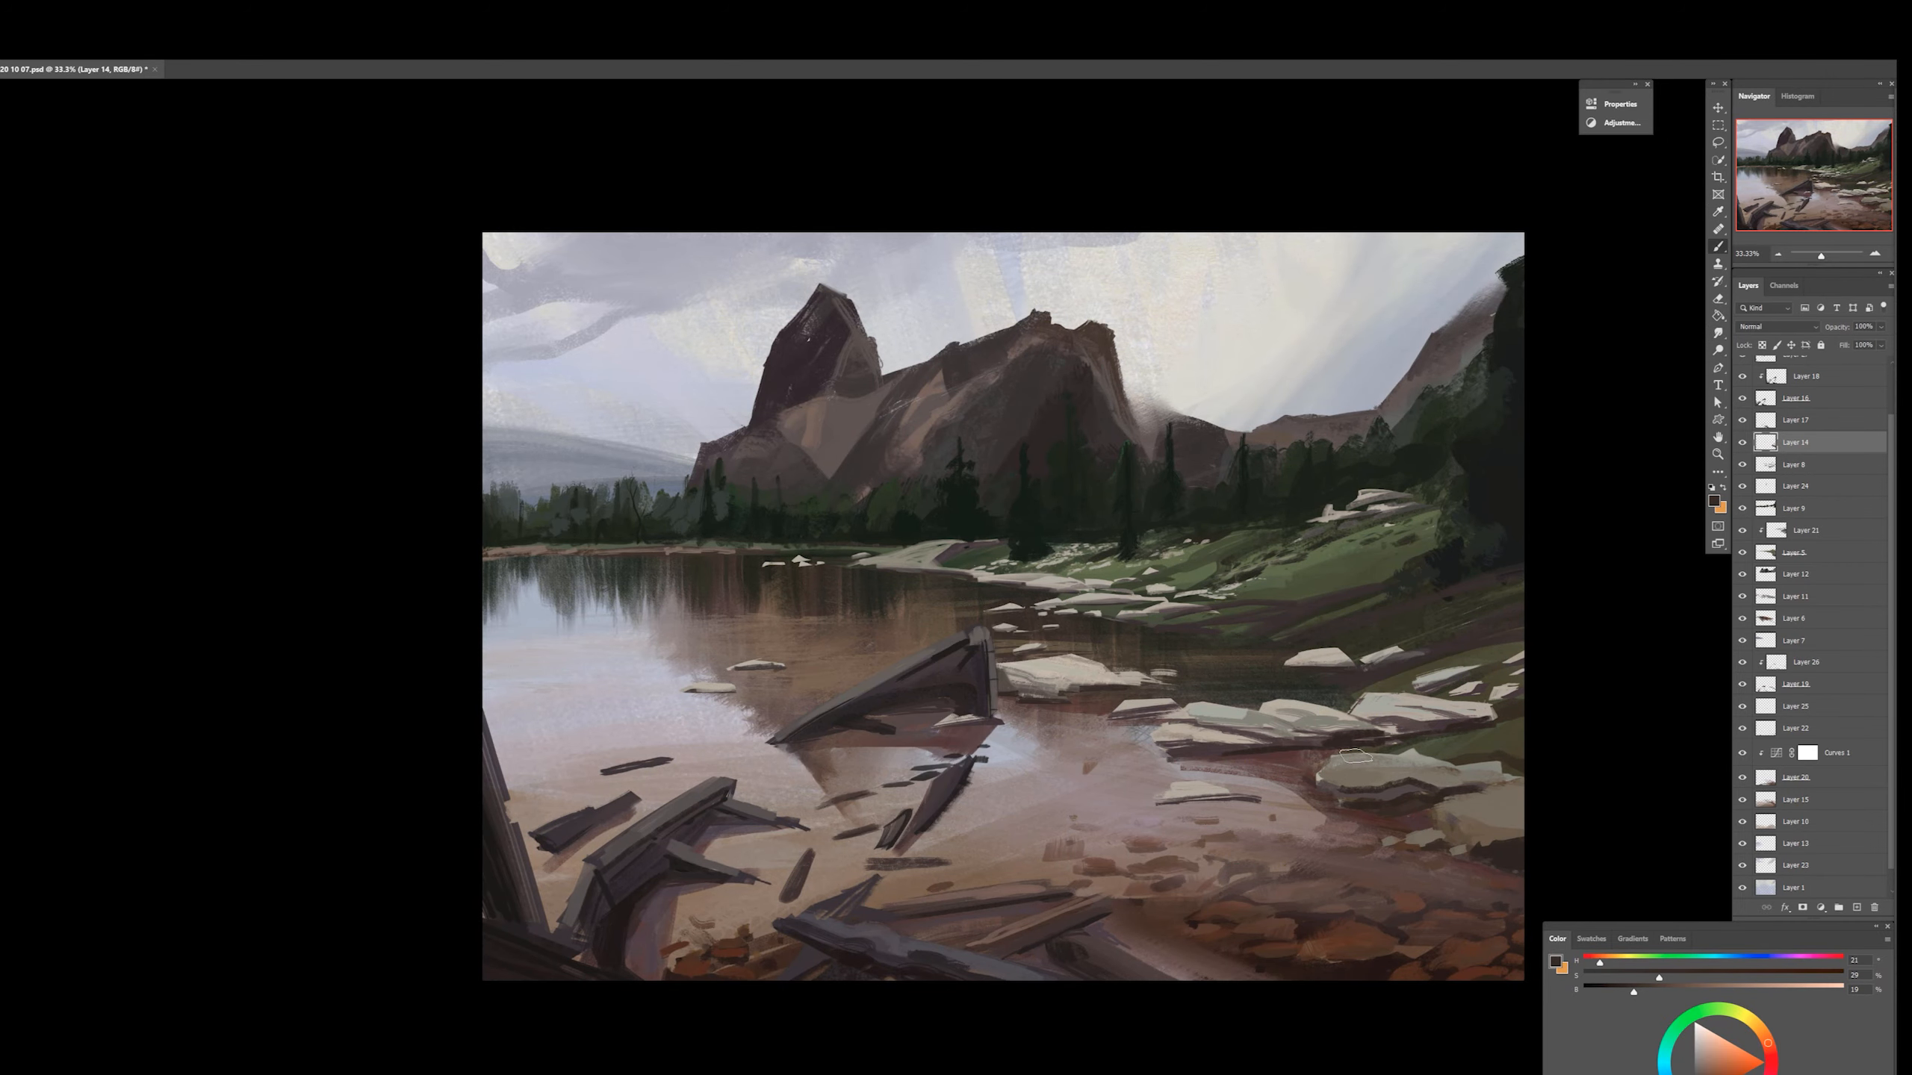
pyautogui.press('F5')
pyautogui.press('F5')
pyautogui.keyDown('alt'); pyautogui.click(1355, 783); pyautogui.keyUp('alt')
pyautogui.moveTo(1333, 748); pyautogui.dragTo(1375, 736)
pyautogui.moveTo(1382, 730); pyautogui.dragTo(1480, 720)
pyautogui.hotkey('ctrl', 'z')
pyautogui.moveTo(1324, 770); pyautogui.dragTo(1408, 777)
pyautogui.hotkey('ctrl', 'z')
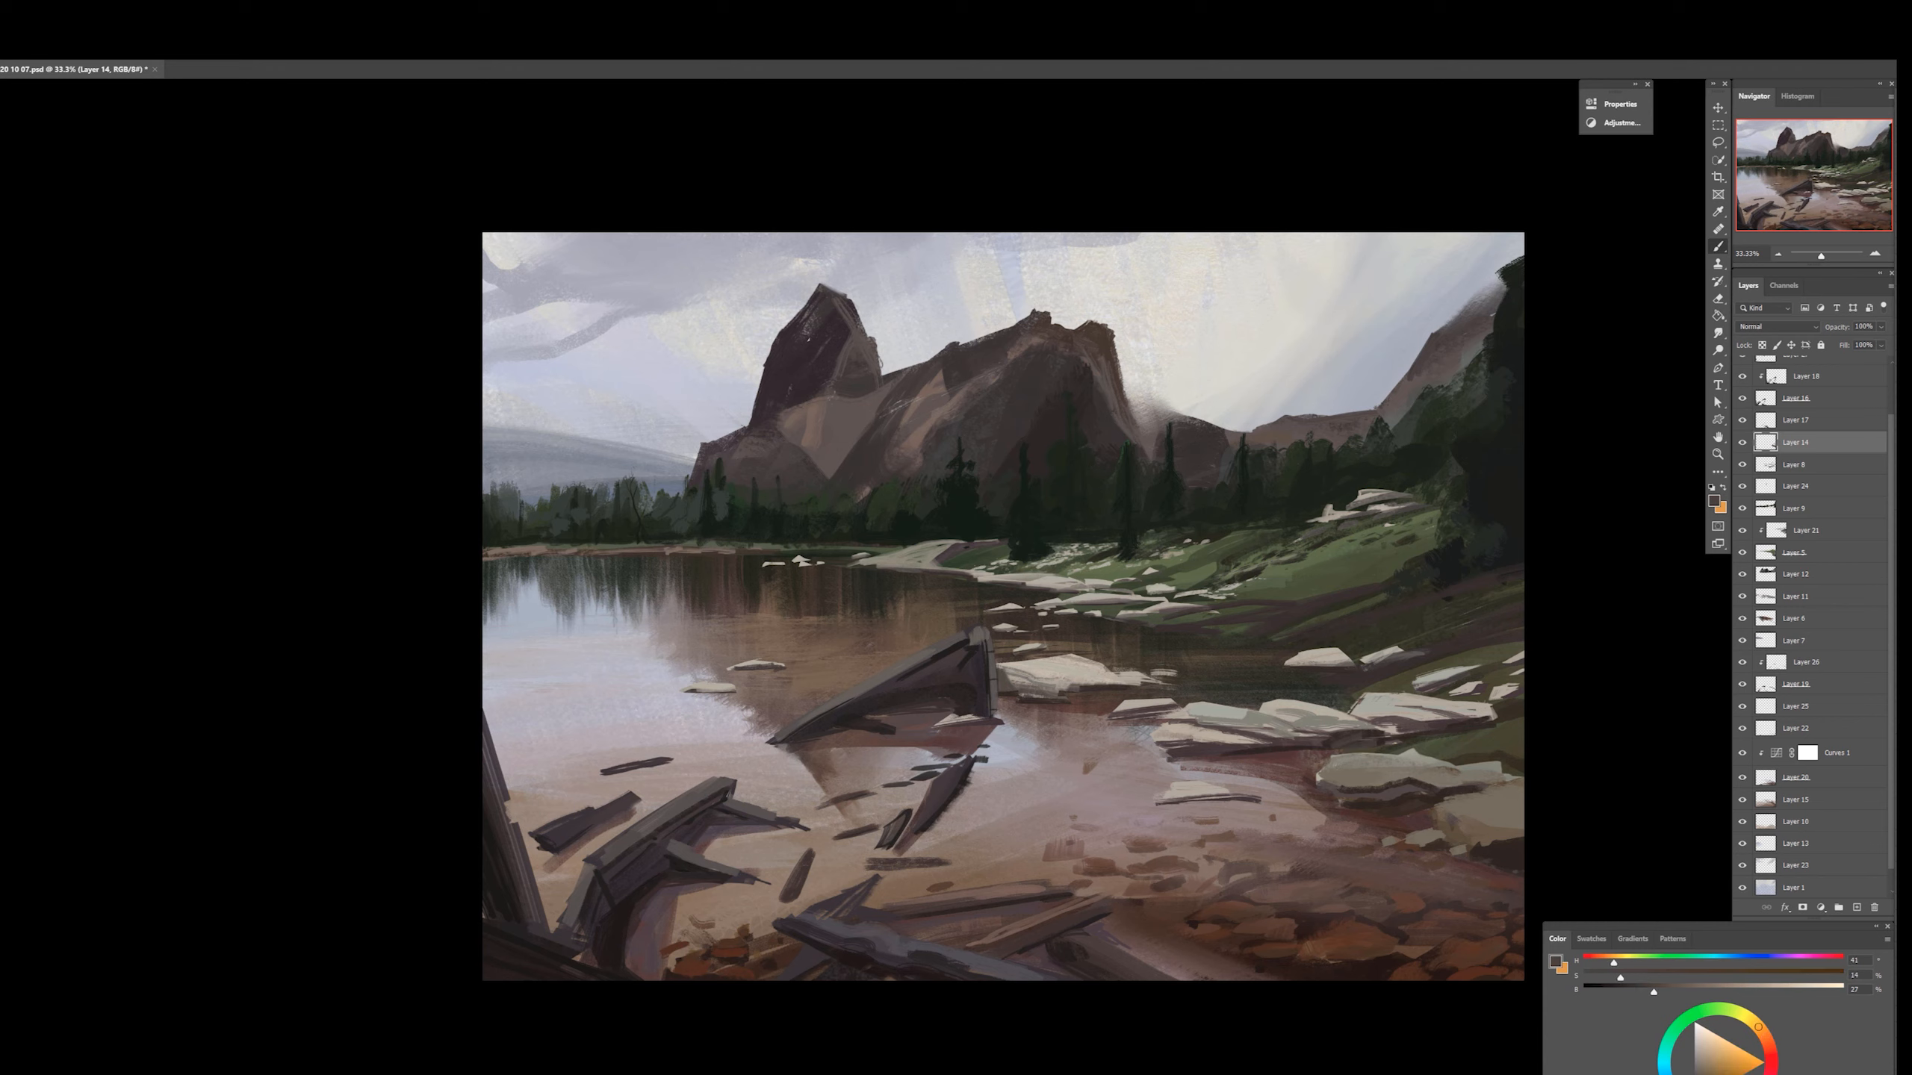
pyautogui.hotkey('ctrl', 'z')
# Paint textured foliage into the right-shore trees on Layer 9 with a foliage brush and a lightened dark tone
pyautogui.keyDown('alt'); pyautogui.click(1500, 484); pyautogui.keyUp('alt')
pyautogui.keyDown('ctrl'); pyautogui.rightClick(1503, 484); pyautogui.keyUp('ctrl')
pyautogui.click(1522, 494)
pyautogui.moveTo(1607, 990); pyautogui.dragTo(1632, 992)
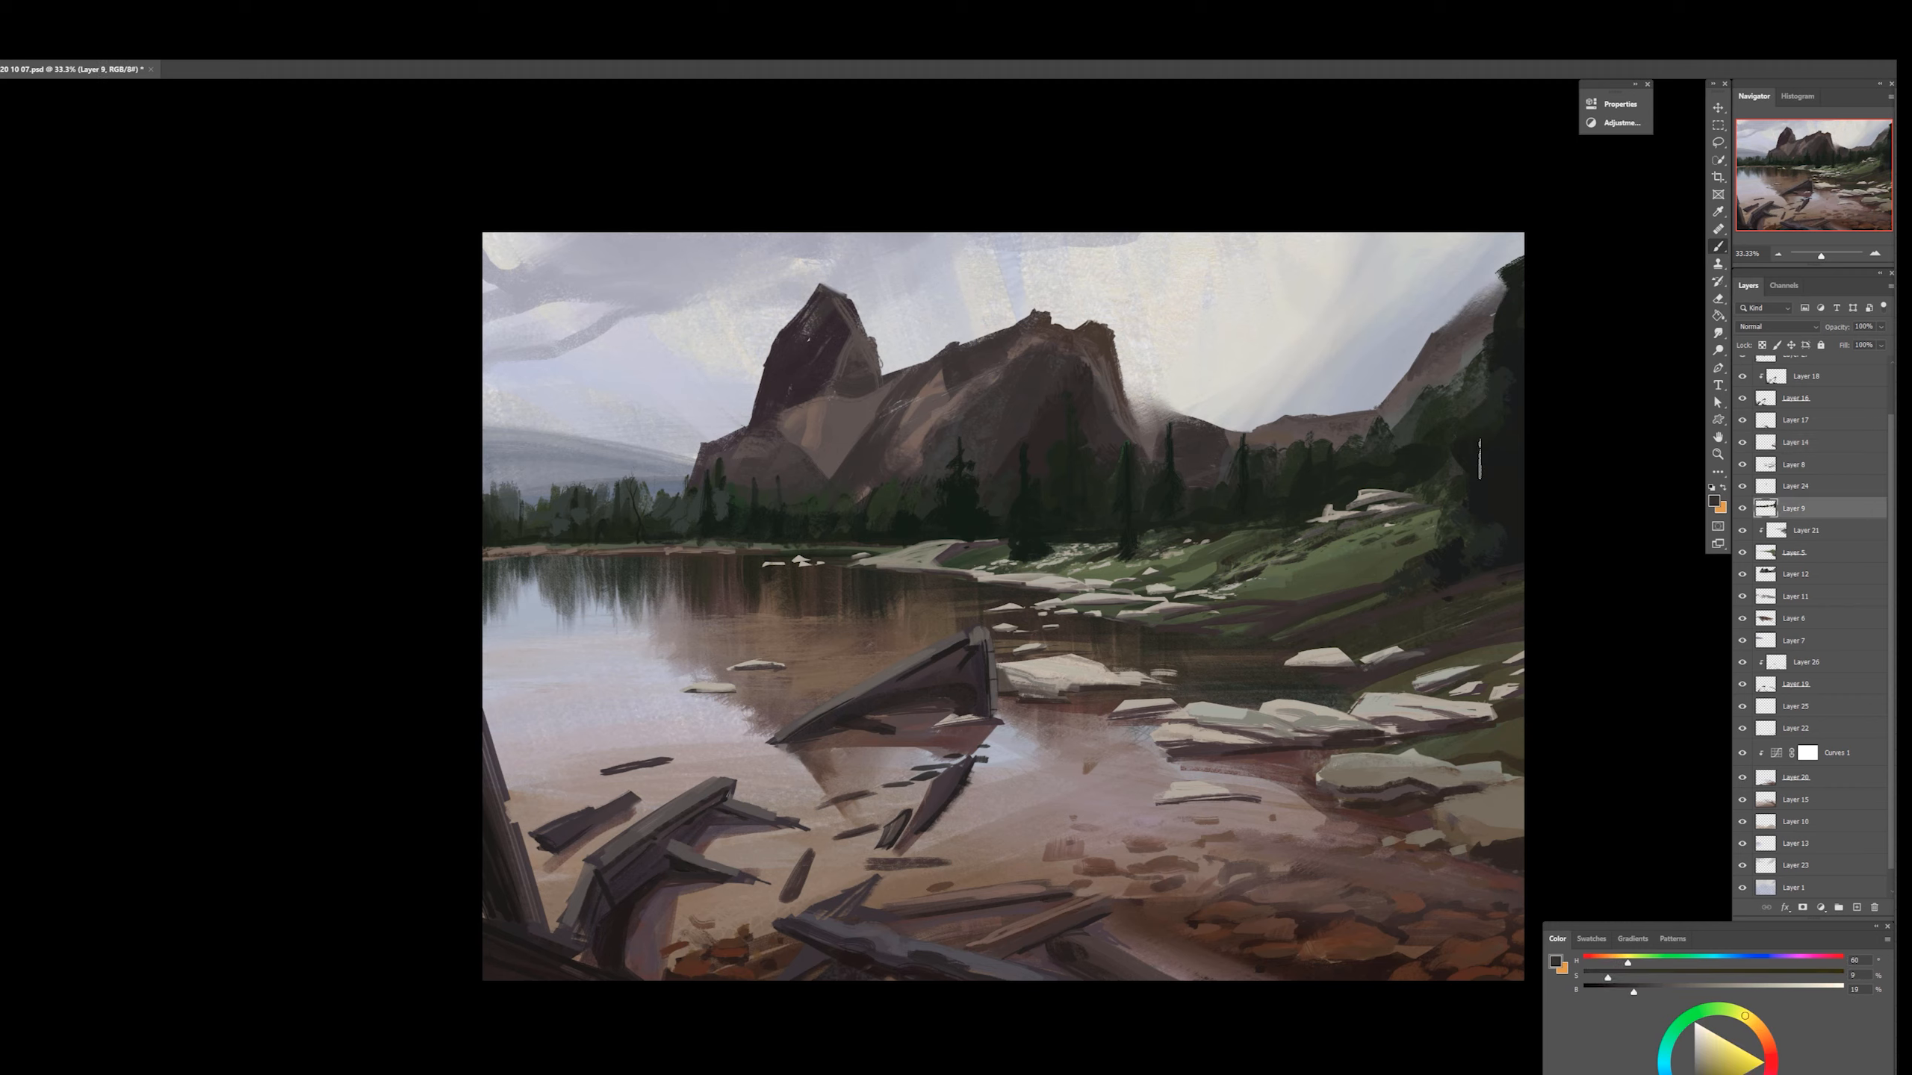
pyautogui.press('w')
pyautogui.click(1368, 532)
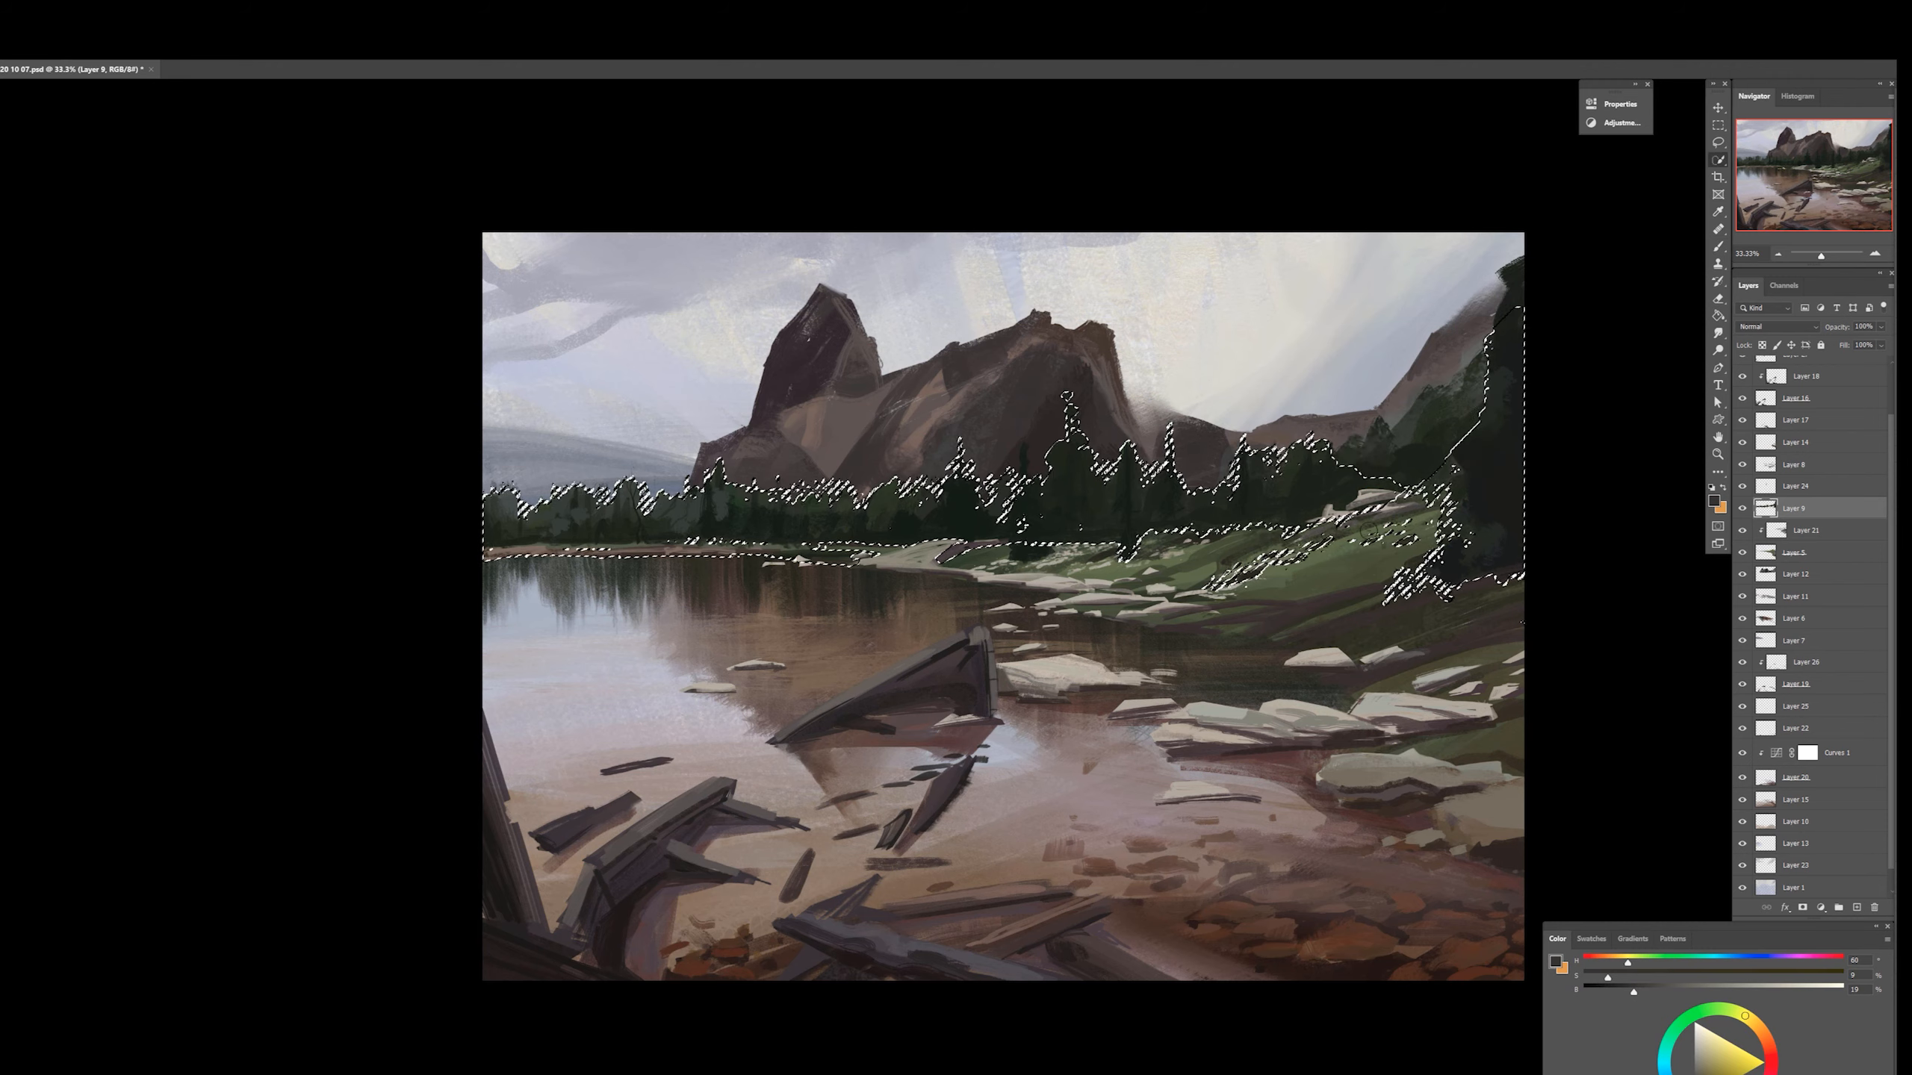
pyautogui.hotkey('ctrl', 'd')
pyautogui.press('b')
pyautogui.rightClick(1371, 587)
pyautogui.click(1607, 749)
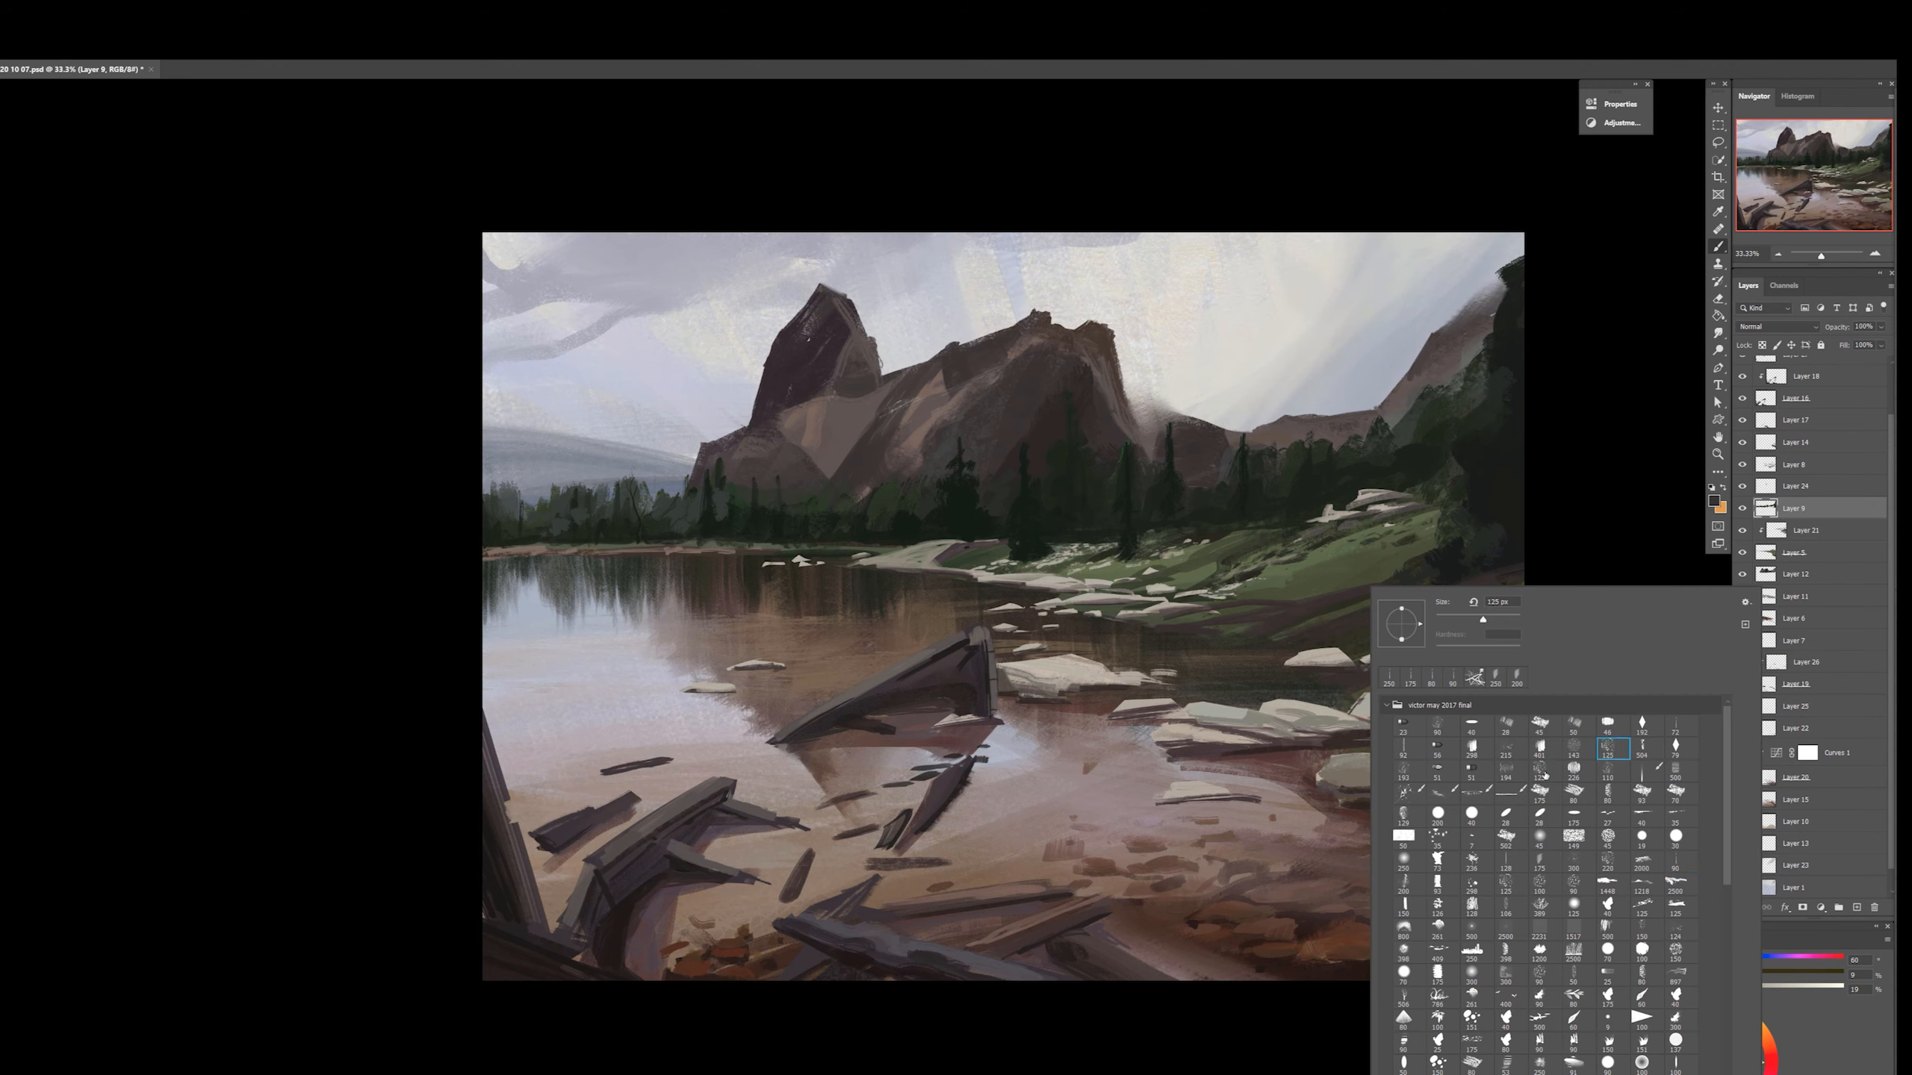
pyautogui.moveTo(1417, 452); pyautogui.dragTo(1407, 533)
# Paint a thin dark tree trunk rising above the right-shore tree line, using tones sampled around it
pyautogui.keyDown('alt'); pyautogui.click(1308, 513); pyautogui.keyUp('alt')
pyautogui.keyDown('alt'); pyautogui.click(1396, 475); pyautogui.keyUp('alt')
pyautogui.moveTo(1387, 381); pyautogui.dragTo(1394, 444)
pyautogui.keyDown('alt'); pyautogui.click(1395, 437); pyautogui.keyUp('alt')
pyautogui.keyDown('alt'); pyautogui.click(1400, 407); pyautogui.keyUp('alt')
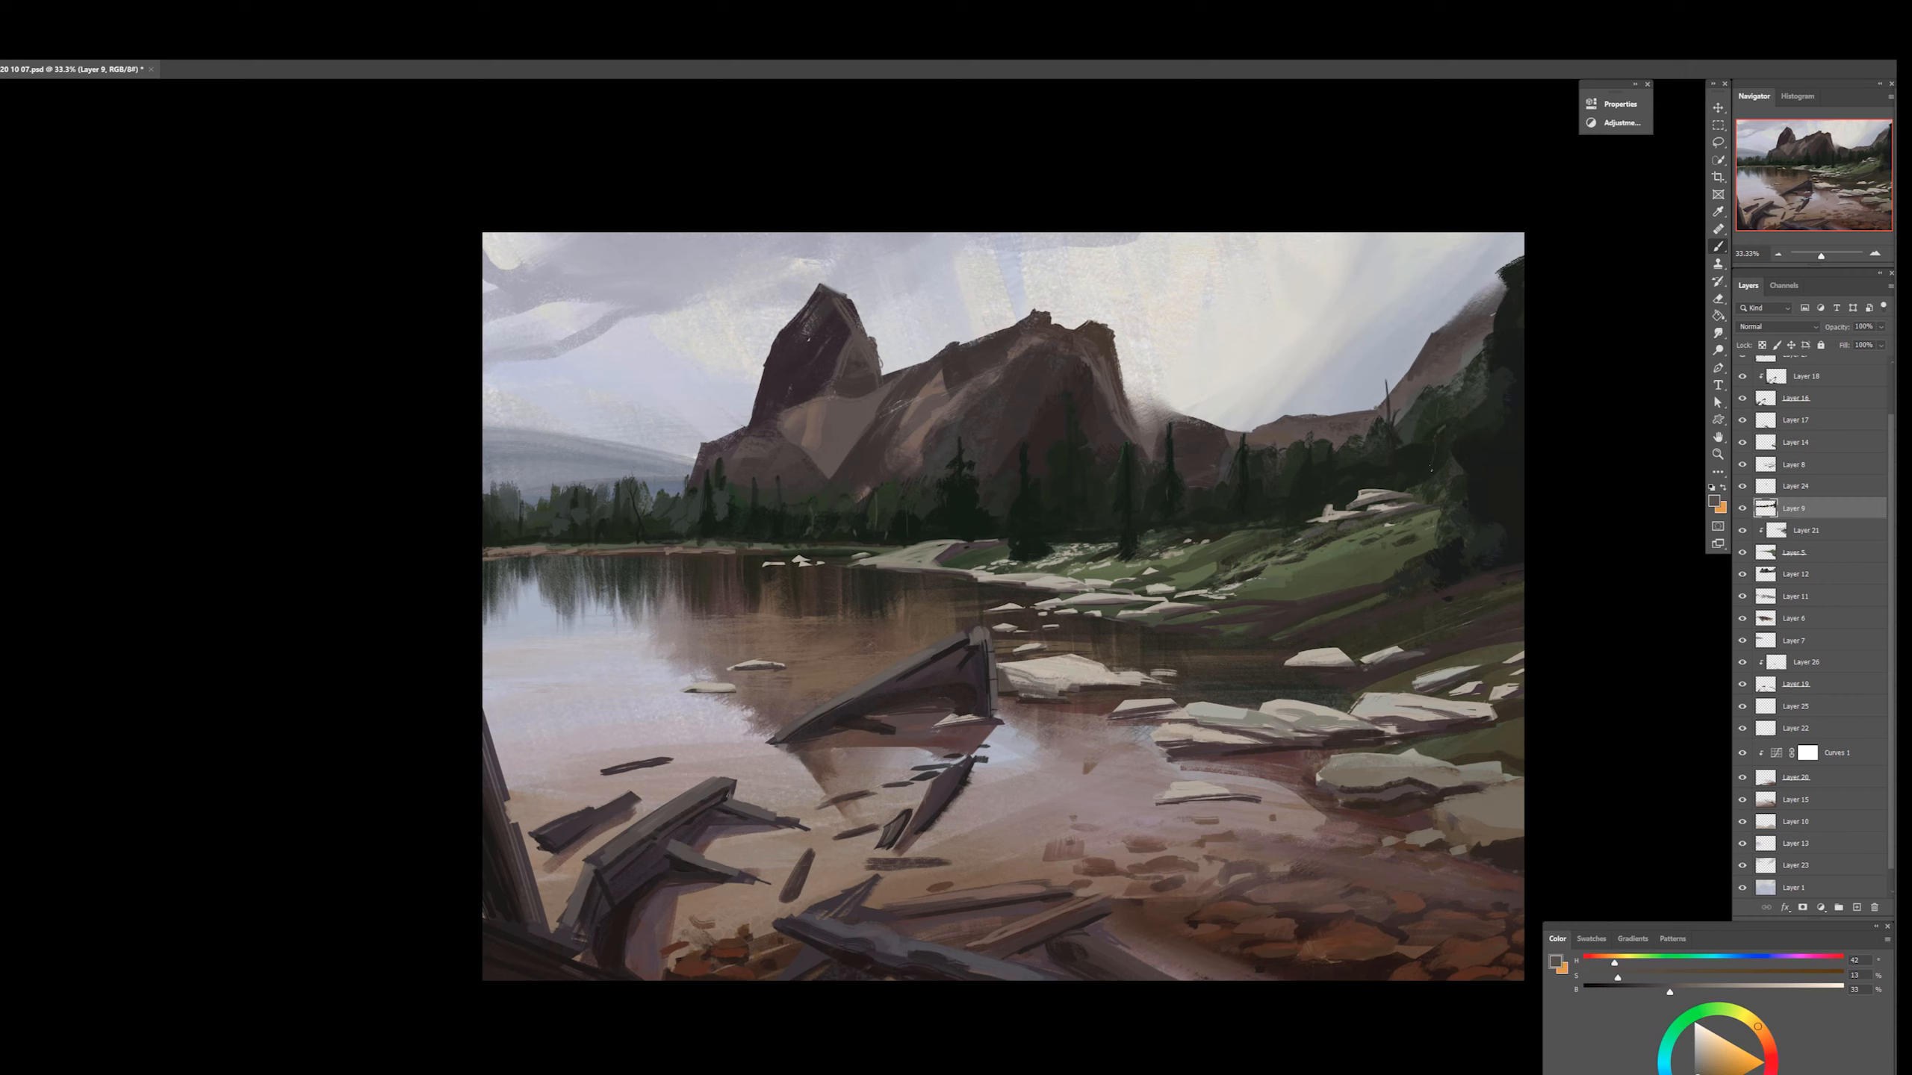
pyautogui.keyDown('alt'); pyautogui.click(1397, 438); pyautogui.keyUp('alt')
# Smudge the distant tree line on the far left shore upward into soft mist
pyautogui.press('r')
pyautogui.moveTo(510, 512); pyautogui.dragTo(511, 476)
pyautogui.moveTo(531, 513); pyautogui.dragTo(550, 468)
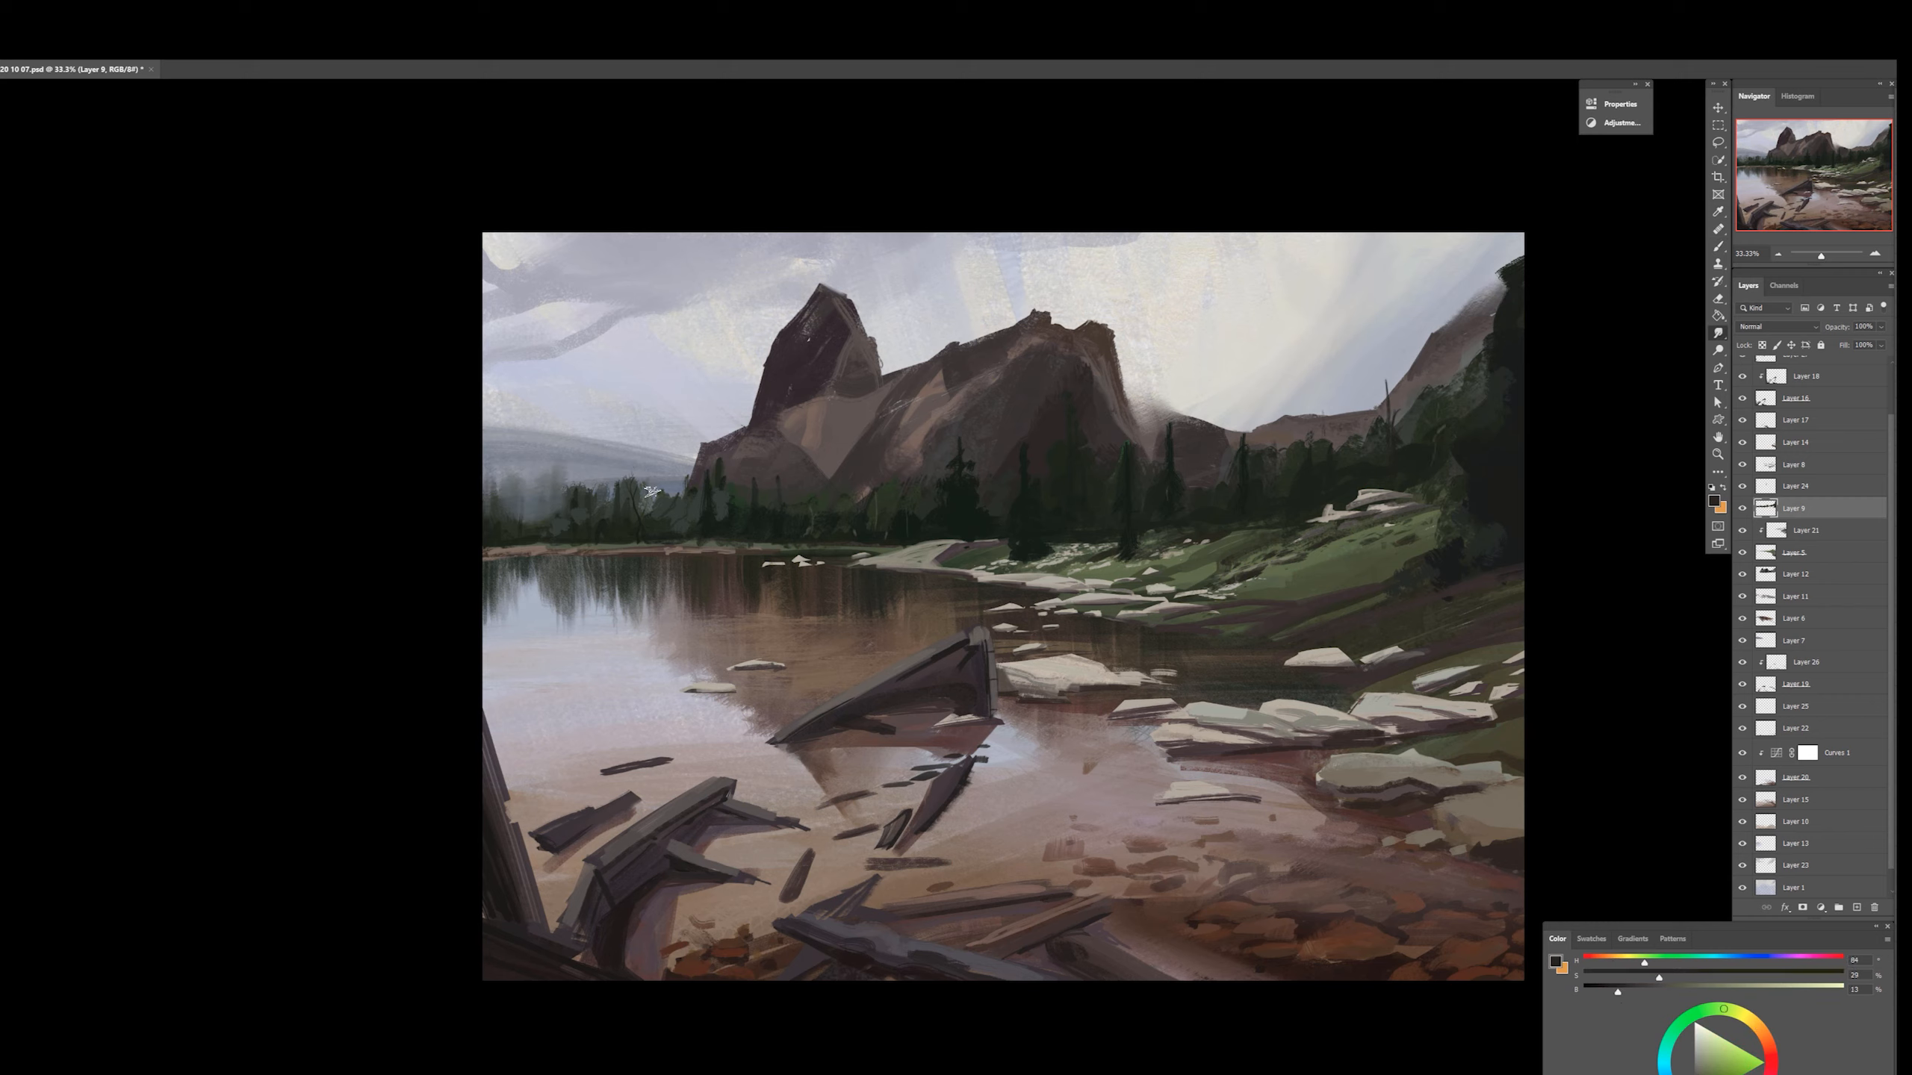
pyautogui.moveTo(654, 504); pyautogui.dragTo(657, 483)
pyautogui.press('b')
# Select the detail layer clipped to the driftwood, check its visibility and choose a textured brush
pyautogui.click(1806, 375)
pyautogui.click(1742, 376)
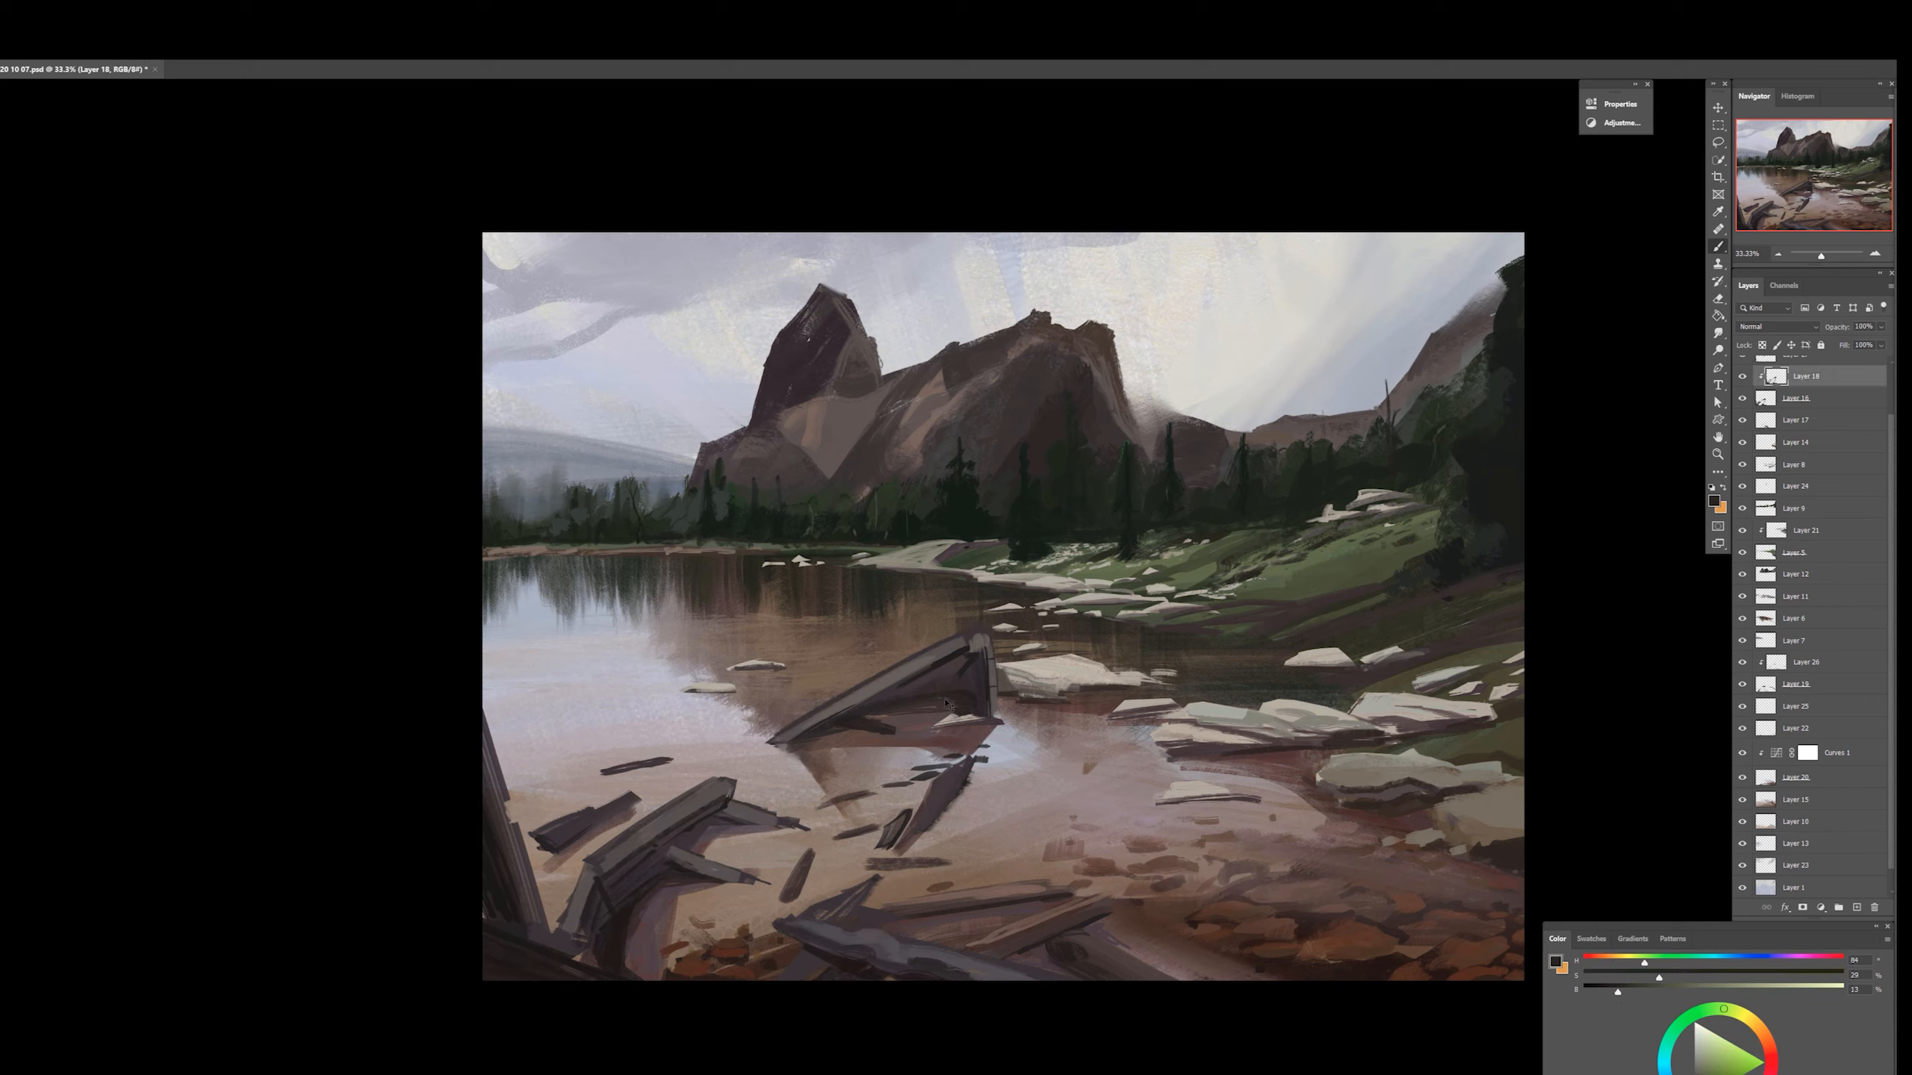
pyautogui.click(1741, 375)
pyautogui.rightClick(978, 604)
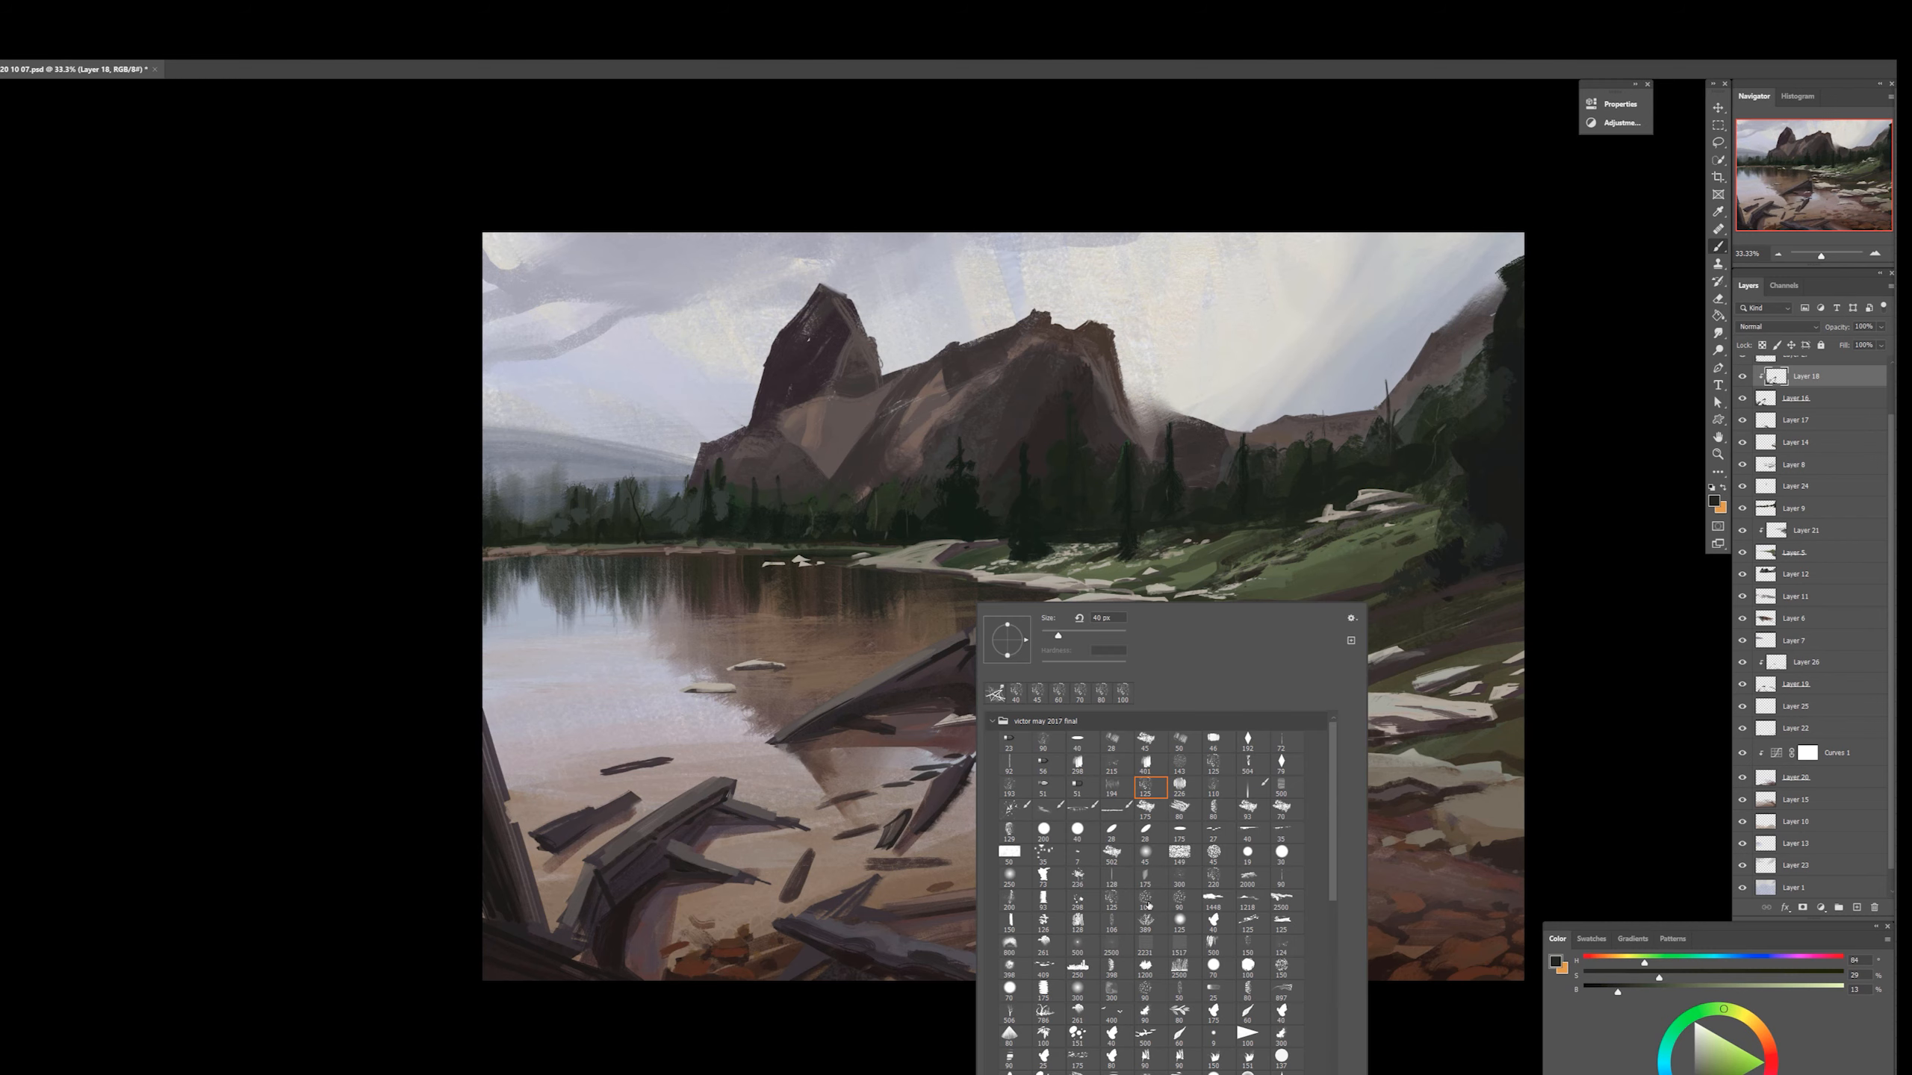
pyautogui.doubleClick(1015, 809)
pyautogui.rightClick(986, 601)
pyautogui.doubleClick(1230, 765)
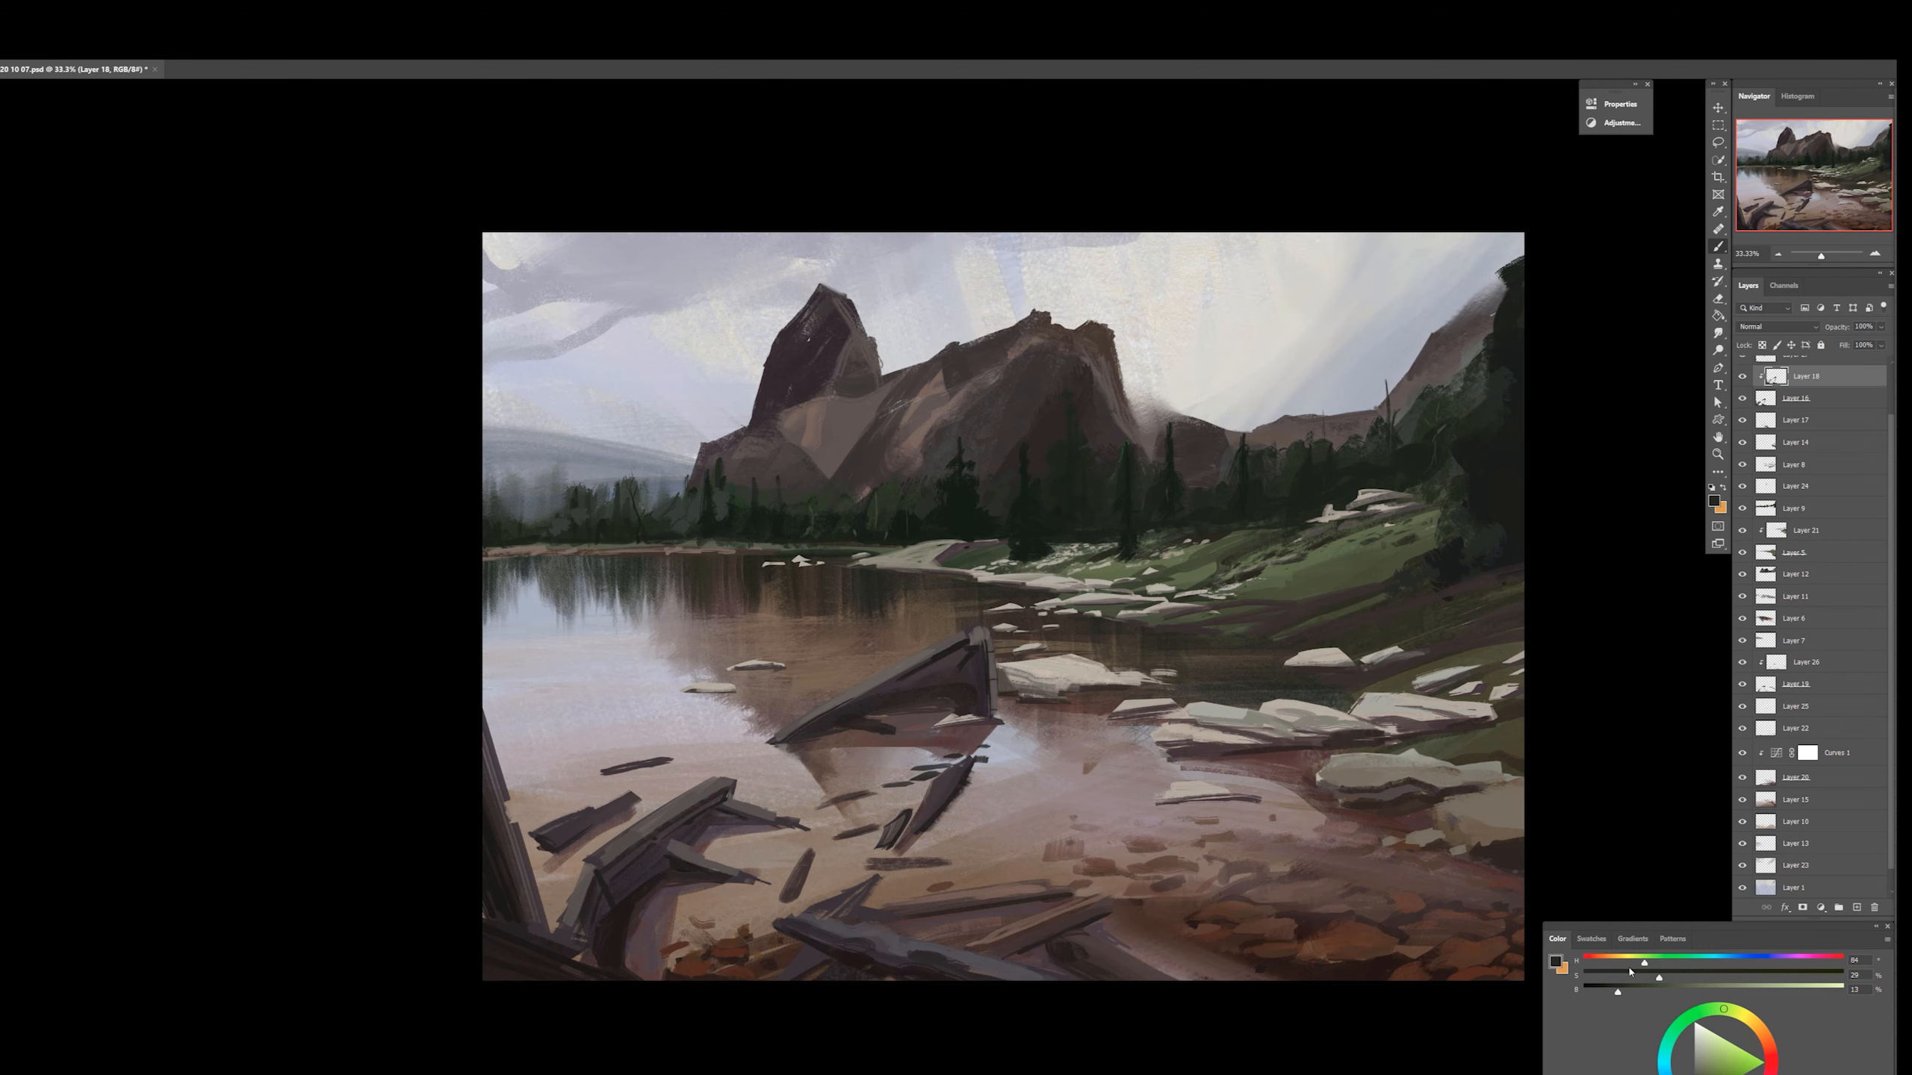
pyautogui.keyDown('alt'); pyautogui.click(920, 688); pyautogui.keyUp('alt')
pyautogui.click(1699, 1073)
pyautogui.moveTo(962, 651); pyautogui.dragTo(841, 706)
pyautogui.hotkey('ctrl', 'z')
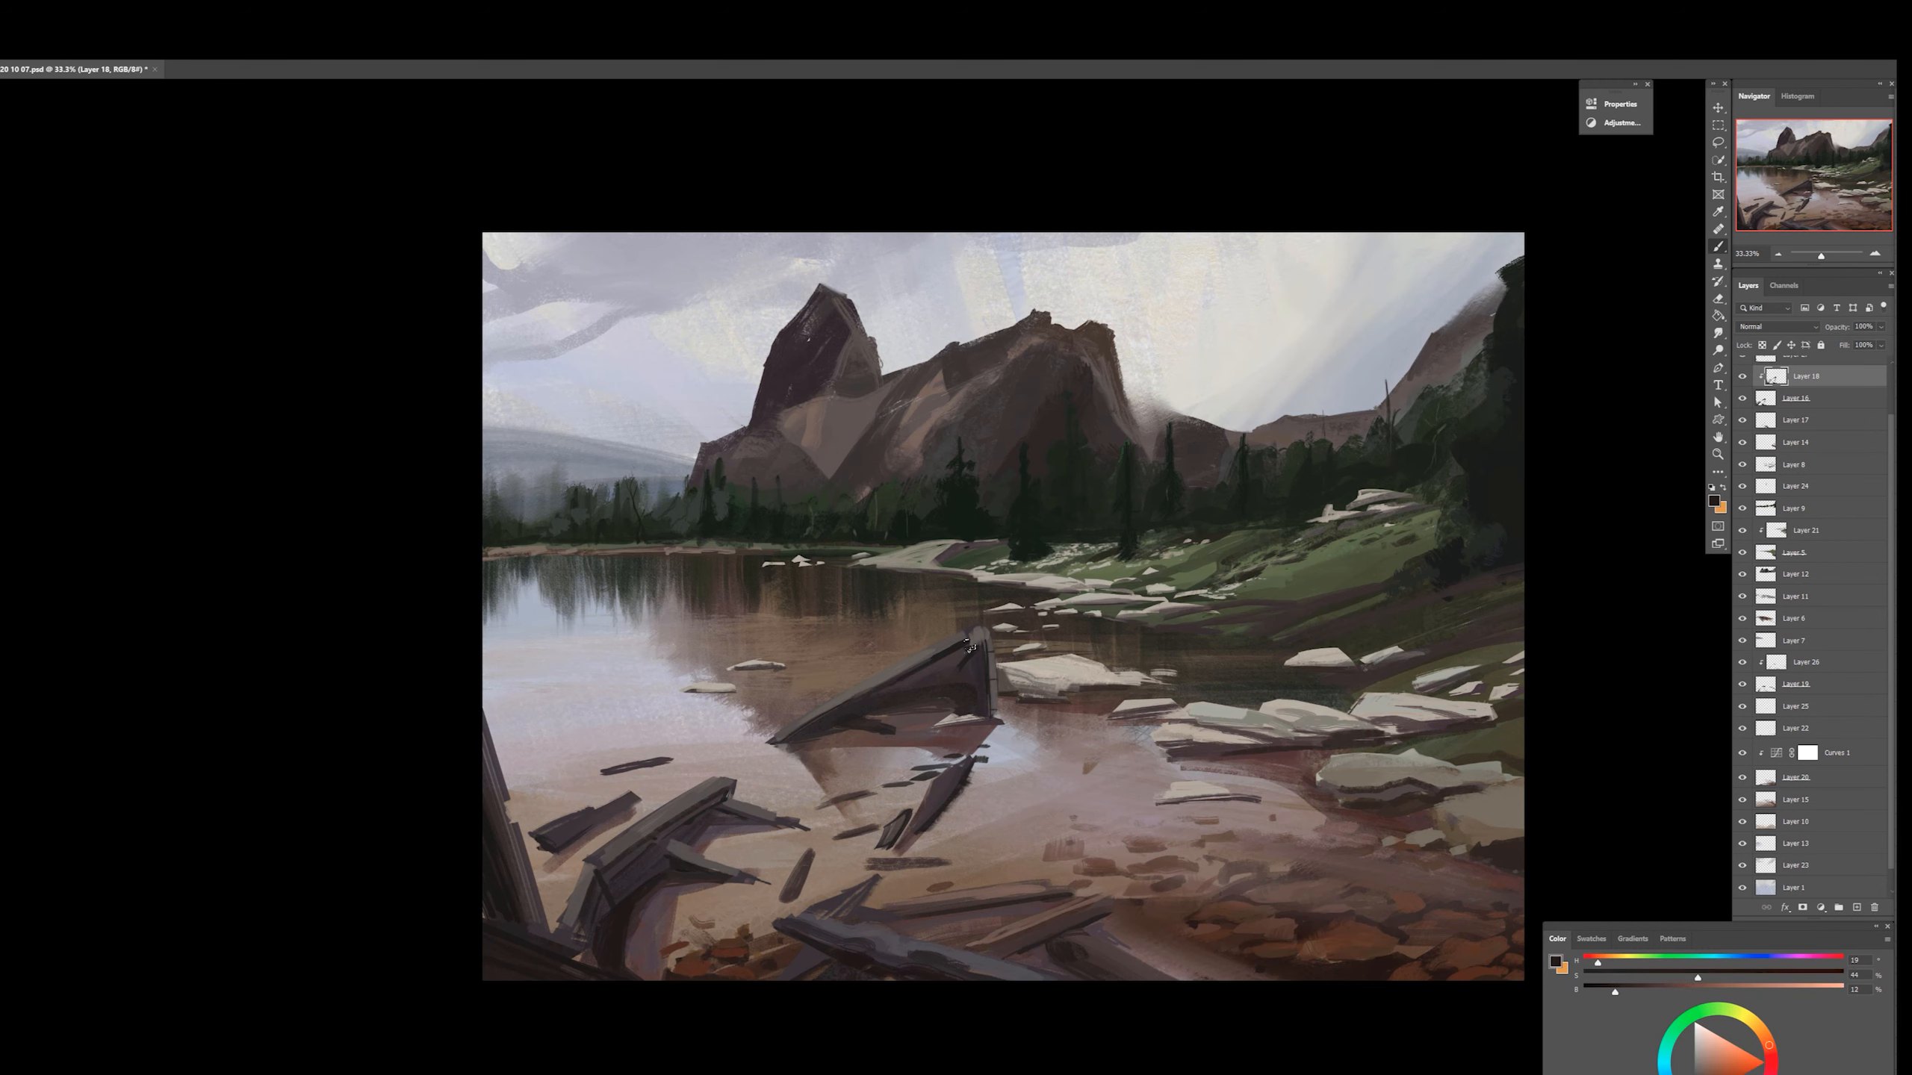
# Try to paint a small flat pale rock on the open water near the left shore, using a lasso selection and sampled tones
pyautogui.moveTo(1698, 1074); pyautogui.dragTo(1708, 1074)
pyautogui.rightClick(1087, 602)
pyautogui.doubleClick(1159, 870)
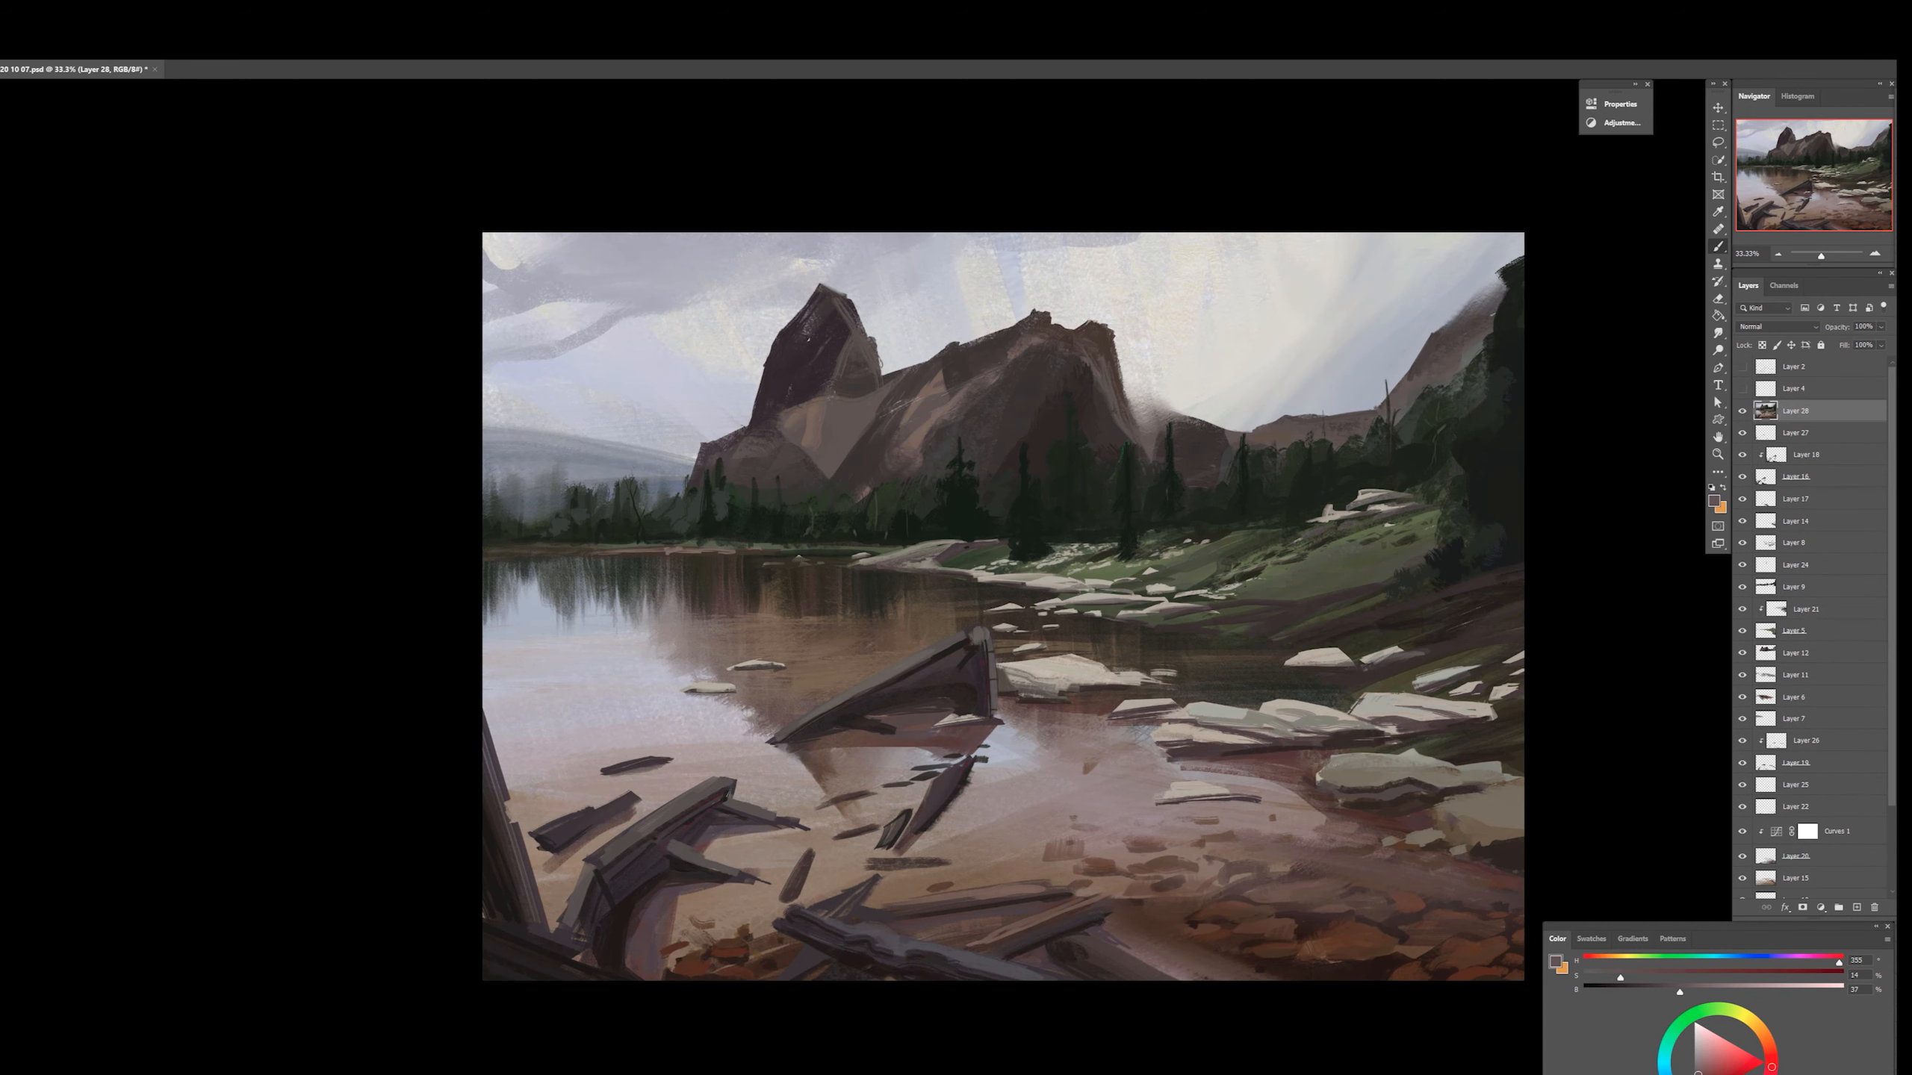
pyautogui.press('l')
pyautogui.moveTo(651, 666); pyautogui.dragTo(704, 661)
pyautogui.press('b')
pyautogui.keyDown('alt'); pyautogui.click(613, 766); pyautogui.keyUp('alt')
pyautogui.keyDown('alt'); pyautogui.click(707, 686); pyautogui.keyUp('alt')
pyautogui.hotkey('ctrl', 'd')
pyautogui.keyDown('alt'); pyautogui.click(704, 667); pyautogui.keyUp('alt')
pyautogui.press('e')
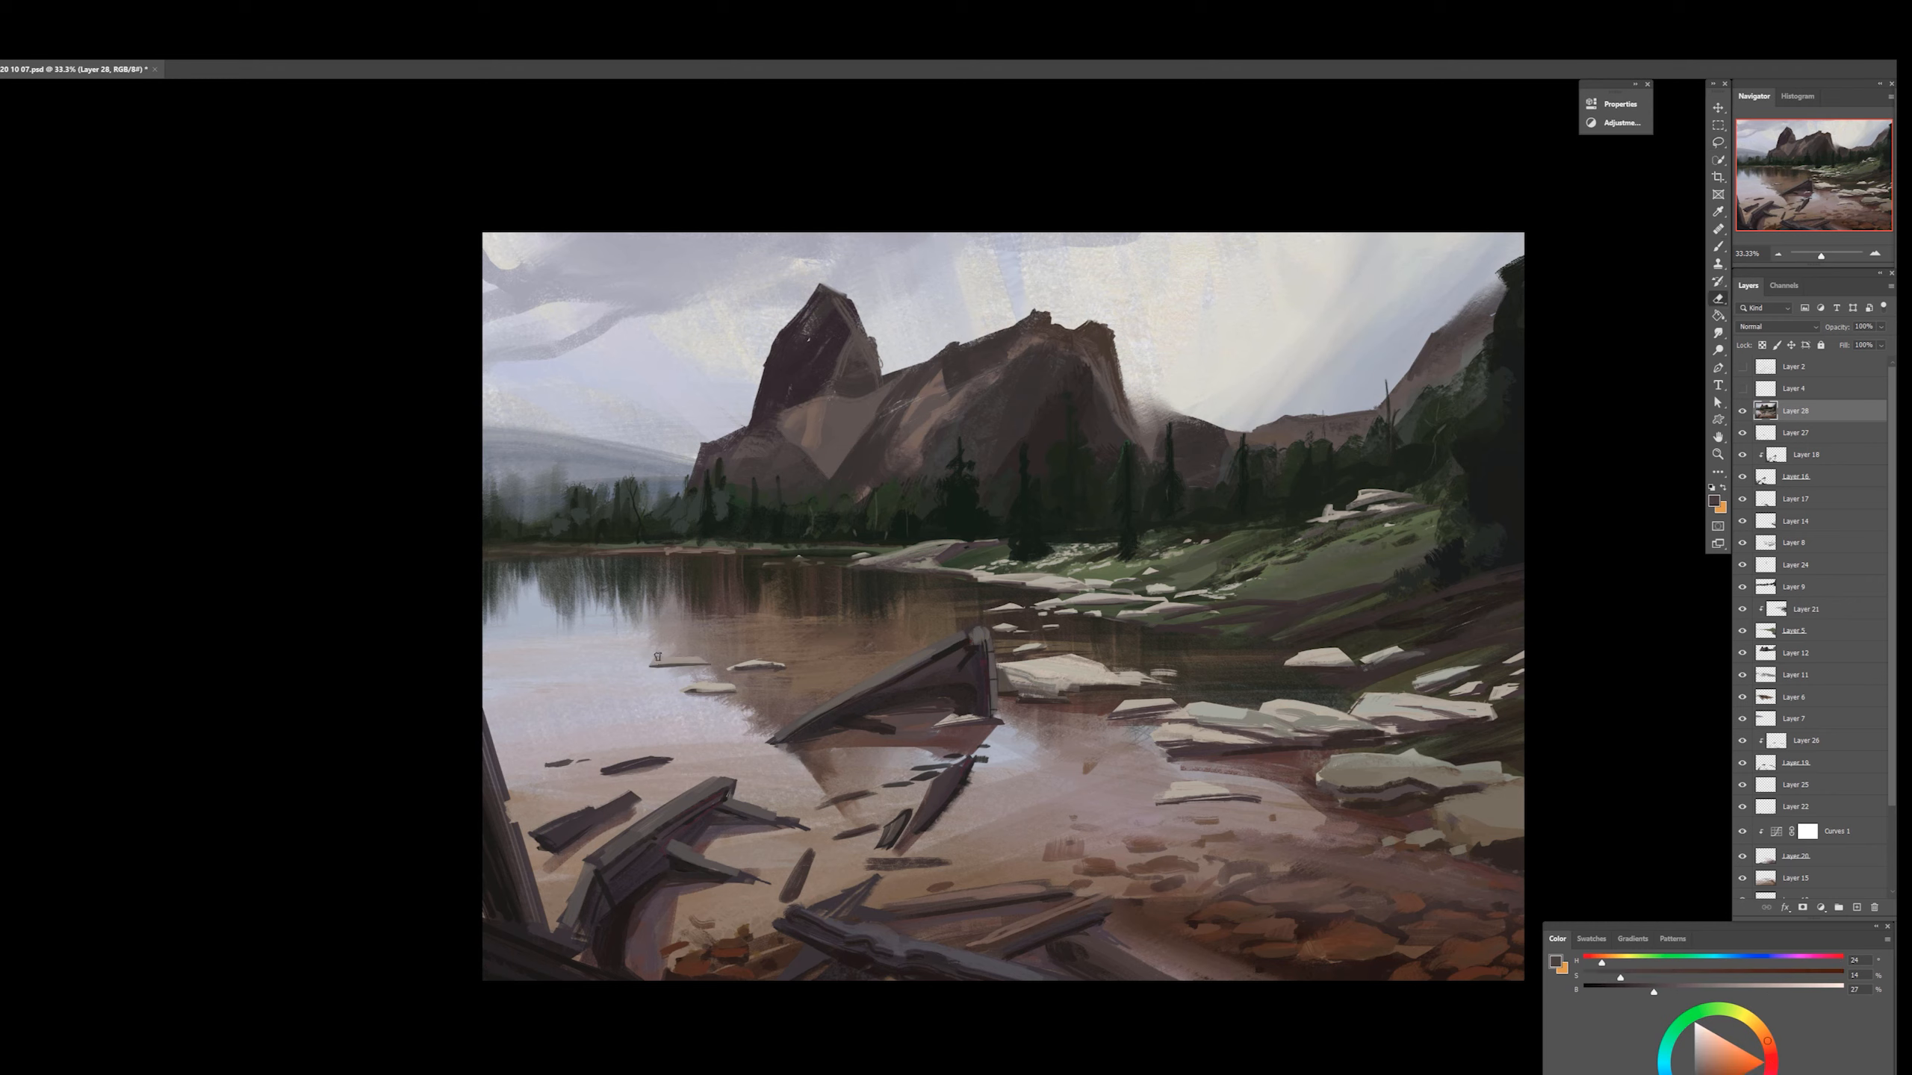
pyautogui.hotkey('ctrl', 'z')
pyautogui.hotkey('ctrl', 'z')
pyautogui.hotkey('ctrl', 'z')
# Refine the rock texture on the central mountain's faces with a scattered brush and brown-grey tones sampled from its slopes
pyautogui.press('r')
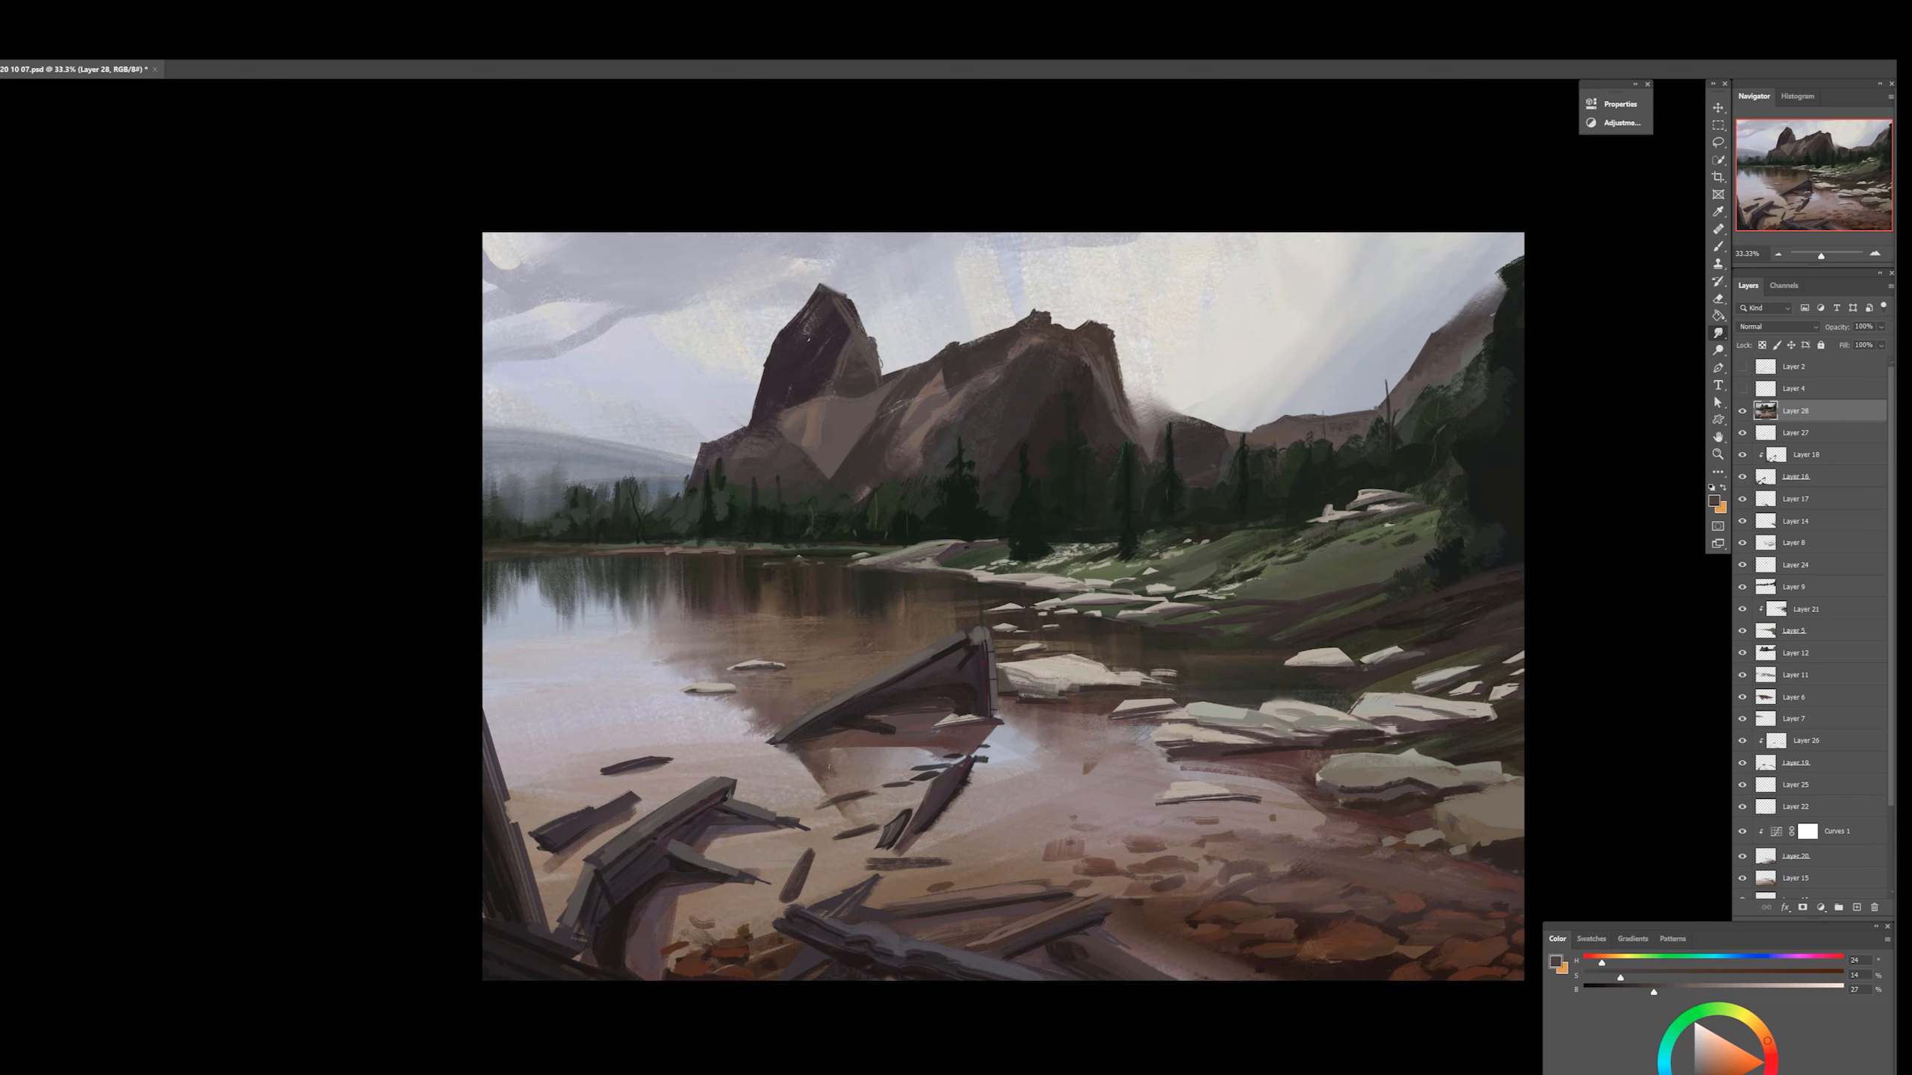
pyautogui.press('b')
pyautogui.click(1698, 1072)
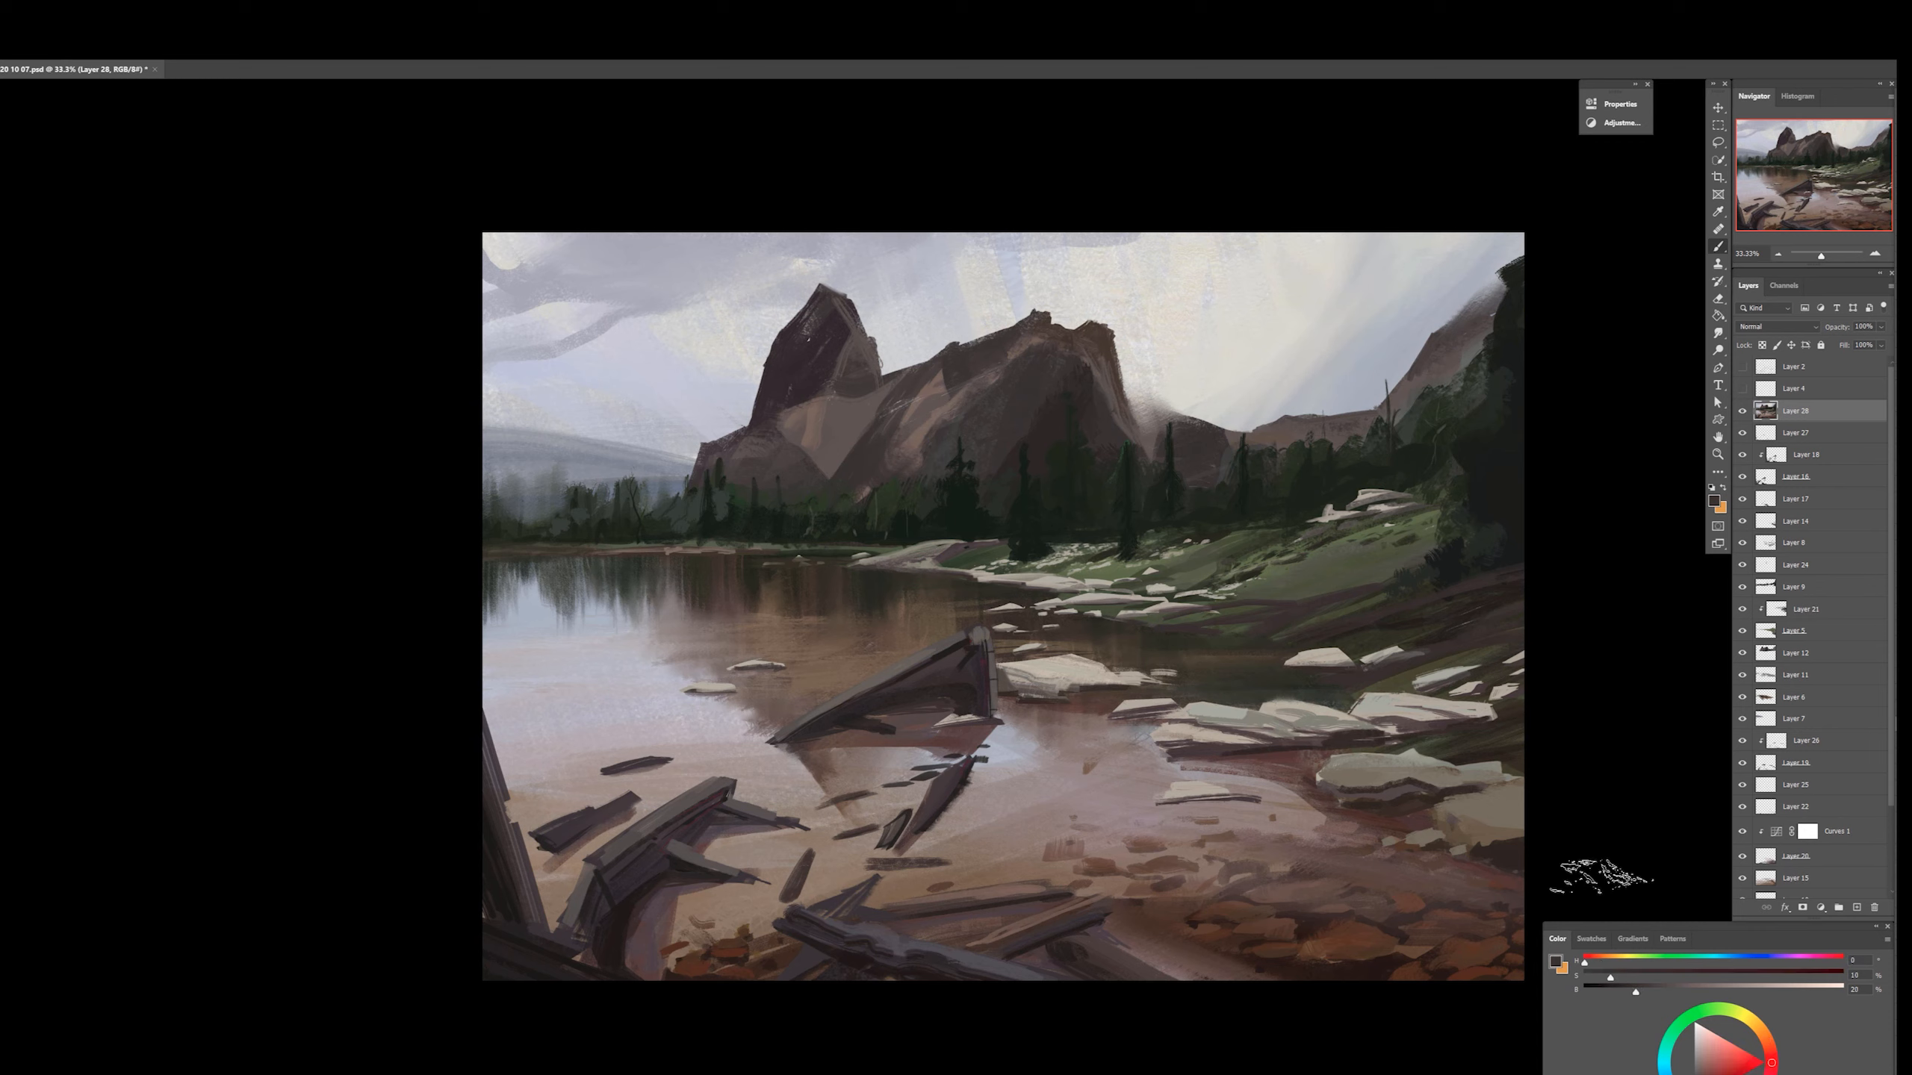
pyautogui.keyDown('alt'); pyautogui.click(941, 414); pyautogui.keyUp('alt')
pyautogui.click(973, 369)
pyautogui.keyDown('alt'); pyautogui.click(877, 355); pyautogui.keyUp('alt')
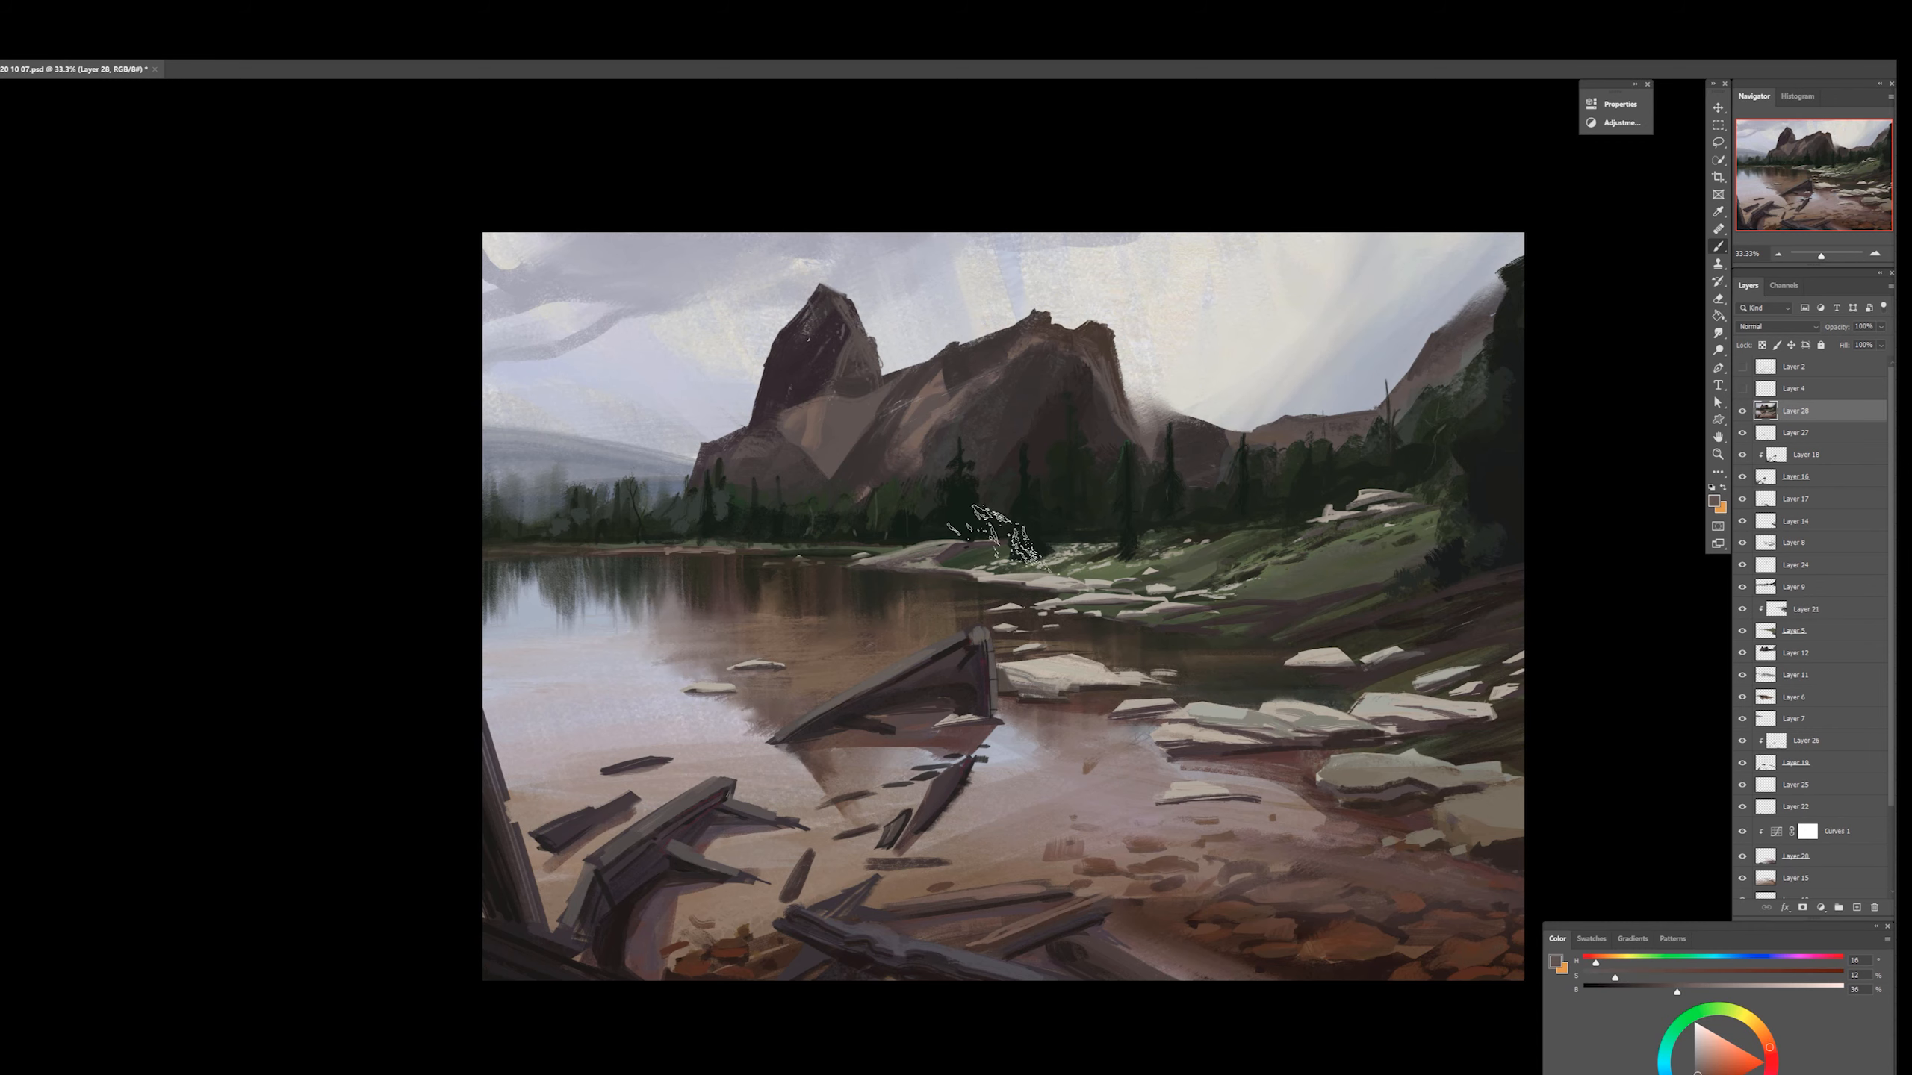
pyautogui.keyDown('alt'); pyautogui.click(947, 444); pyautogui.keyUp('alt')
pyautogui.keyDown('alt'); pyautogui.click(860, 442); pyautogui.keyUp('alt')
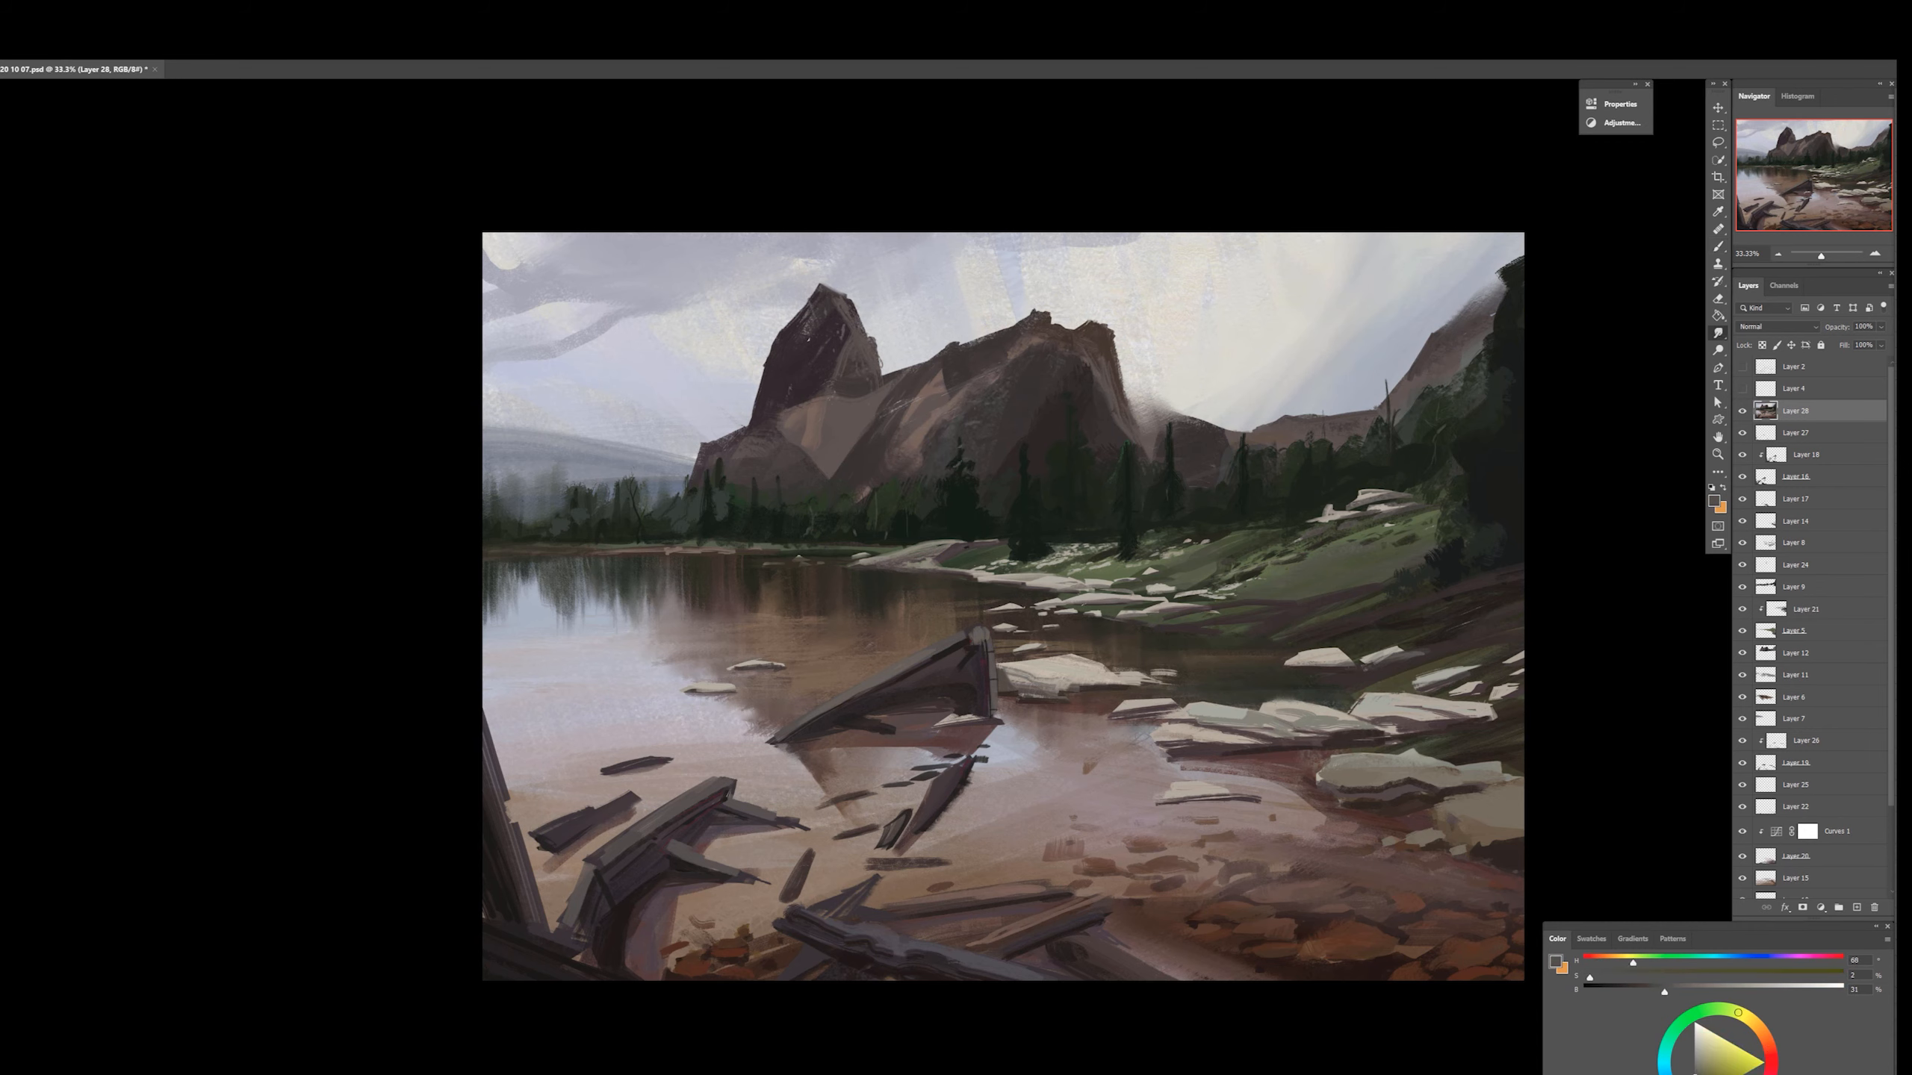
# Touch up the right-shore trees with sampled dark greens and smudge the tall trees' upper edge softly into the sky
pyautogui.keyDown('alt'); pyautogui.click(1405, 449); pyautogui.keyUp('alt')
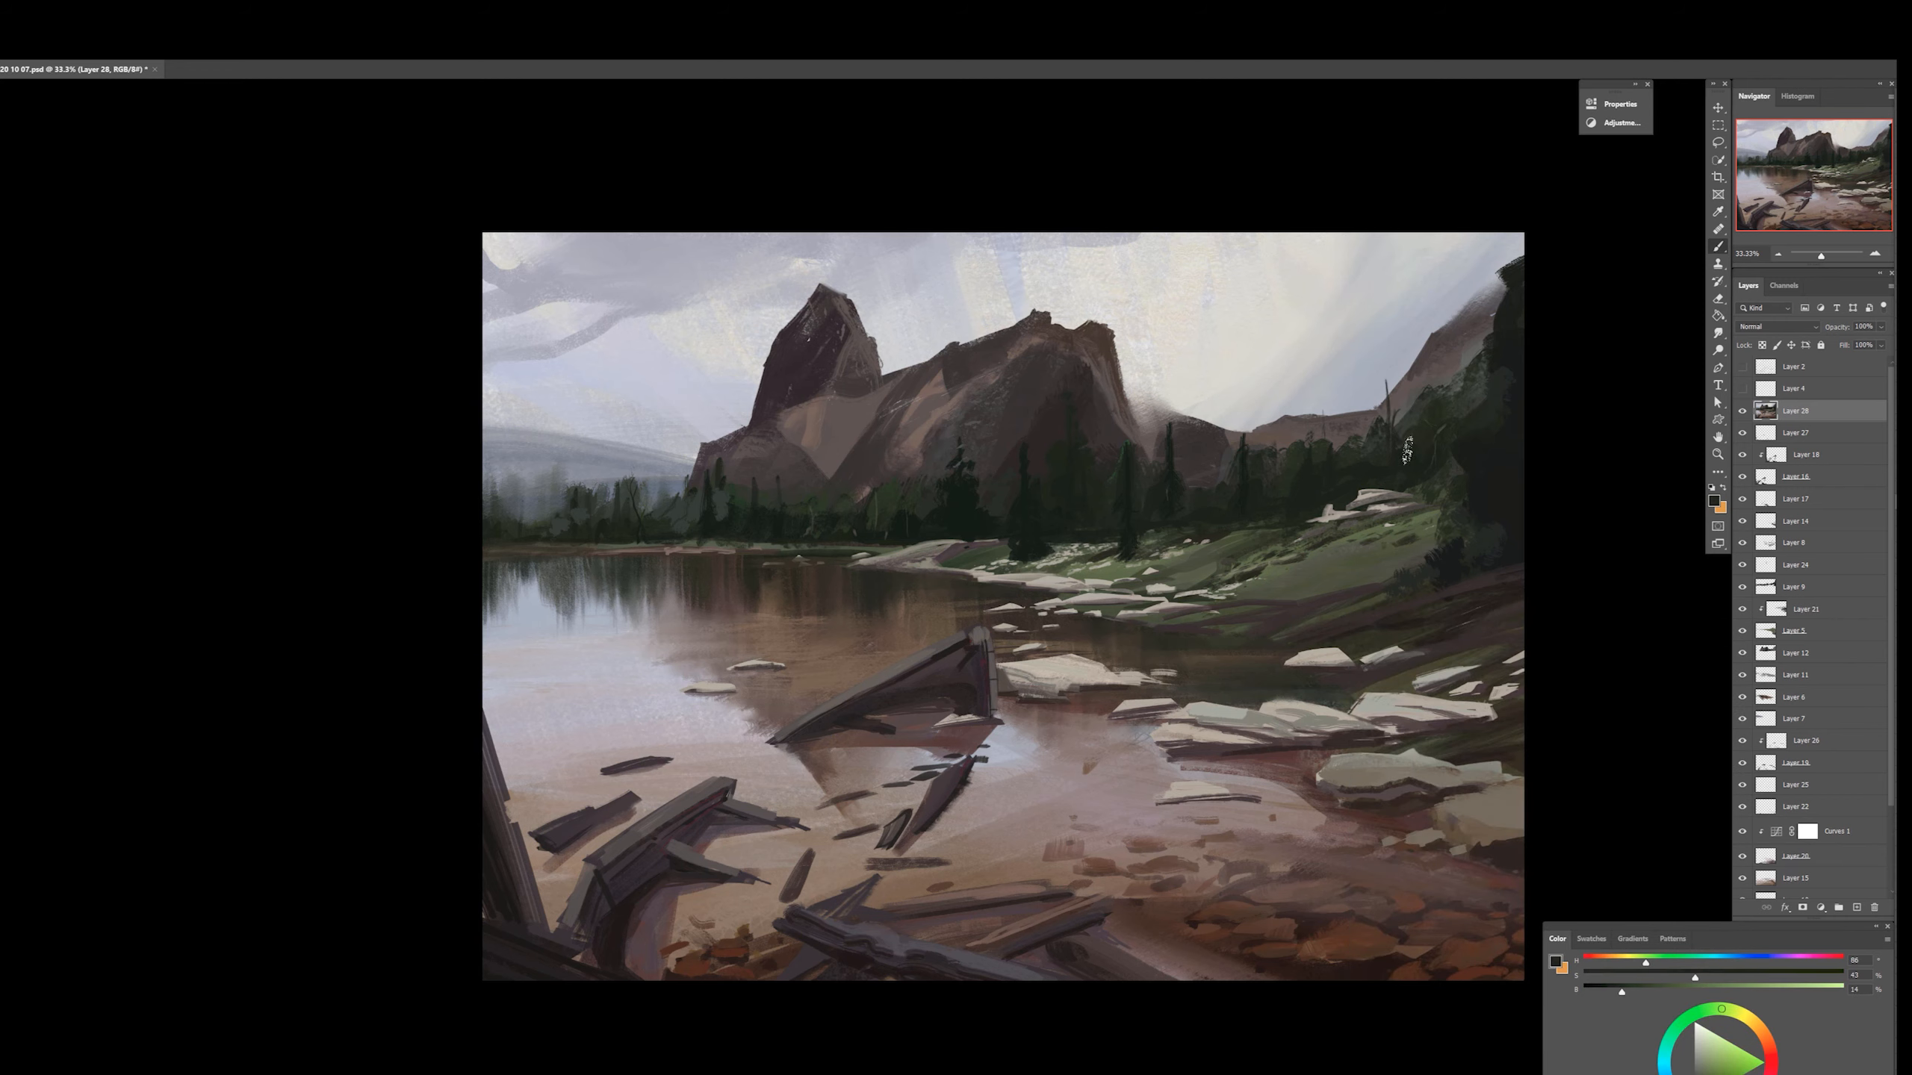
pyautogui.keyDown('alt'); pyautogui.click(1517, 418); pyautogui.keyUp('alt')
pyautogui.keyDown('alt'); pyautogui.click(1476, 276); pyautogui.keyUp('alt')
pyautogui.click(1717, 333)
pyautogui.moveTo(1509, 248)
pyautogui.mouseDown()
pyautogui.moveTo(1515, 295)
pyautogui.moveTo(1464, 364)
pyautogui.mouseUp()
# Paint dark green touches along the base of the distant tree line and shoreline, using tones sampled nearby
pyautogui.press('b')
pyautogui.keyDown('alt'); pyautogui.click(1136, 618); pyautogui.keyUp('alt')
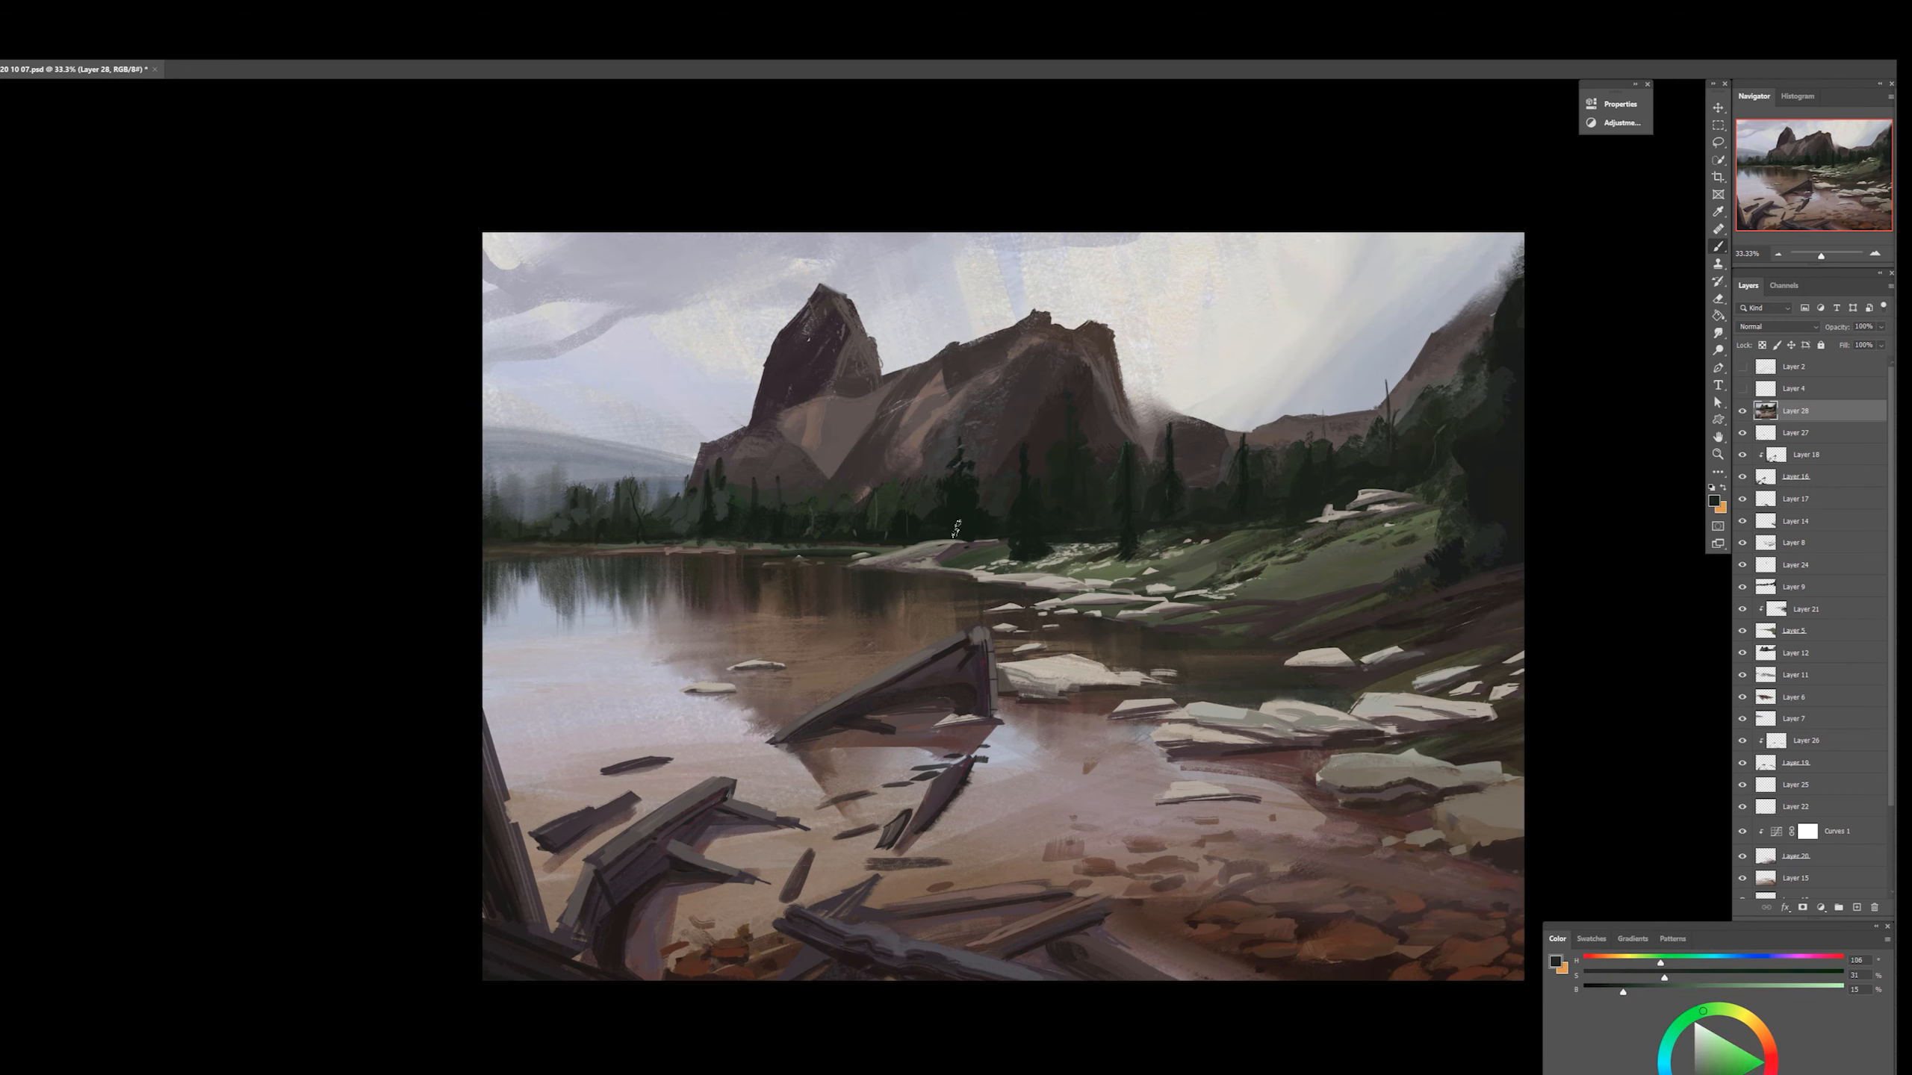
pyautogui.hotkey('ctrl', '+')
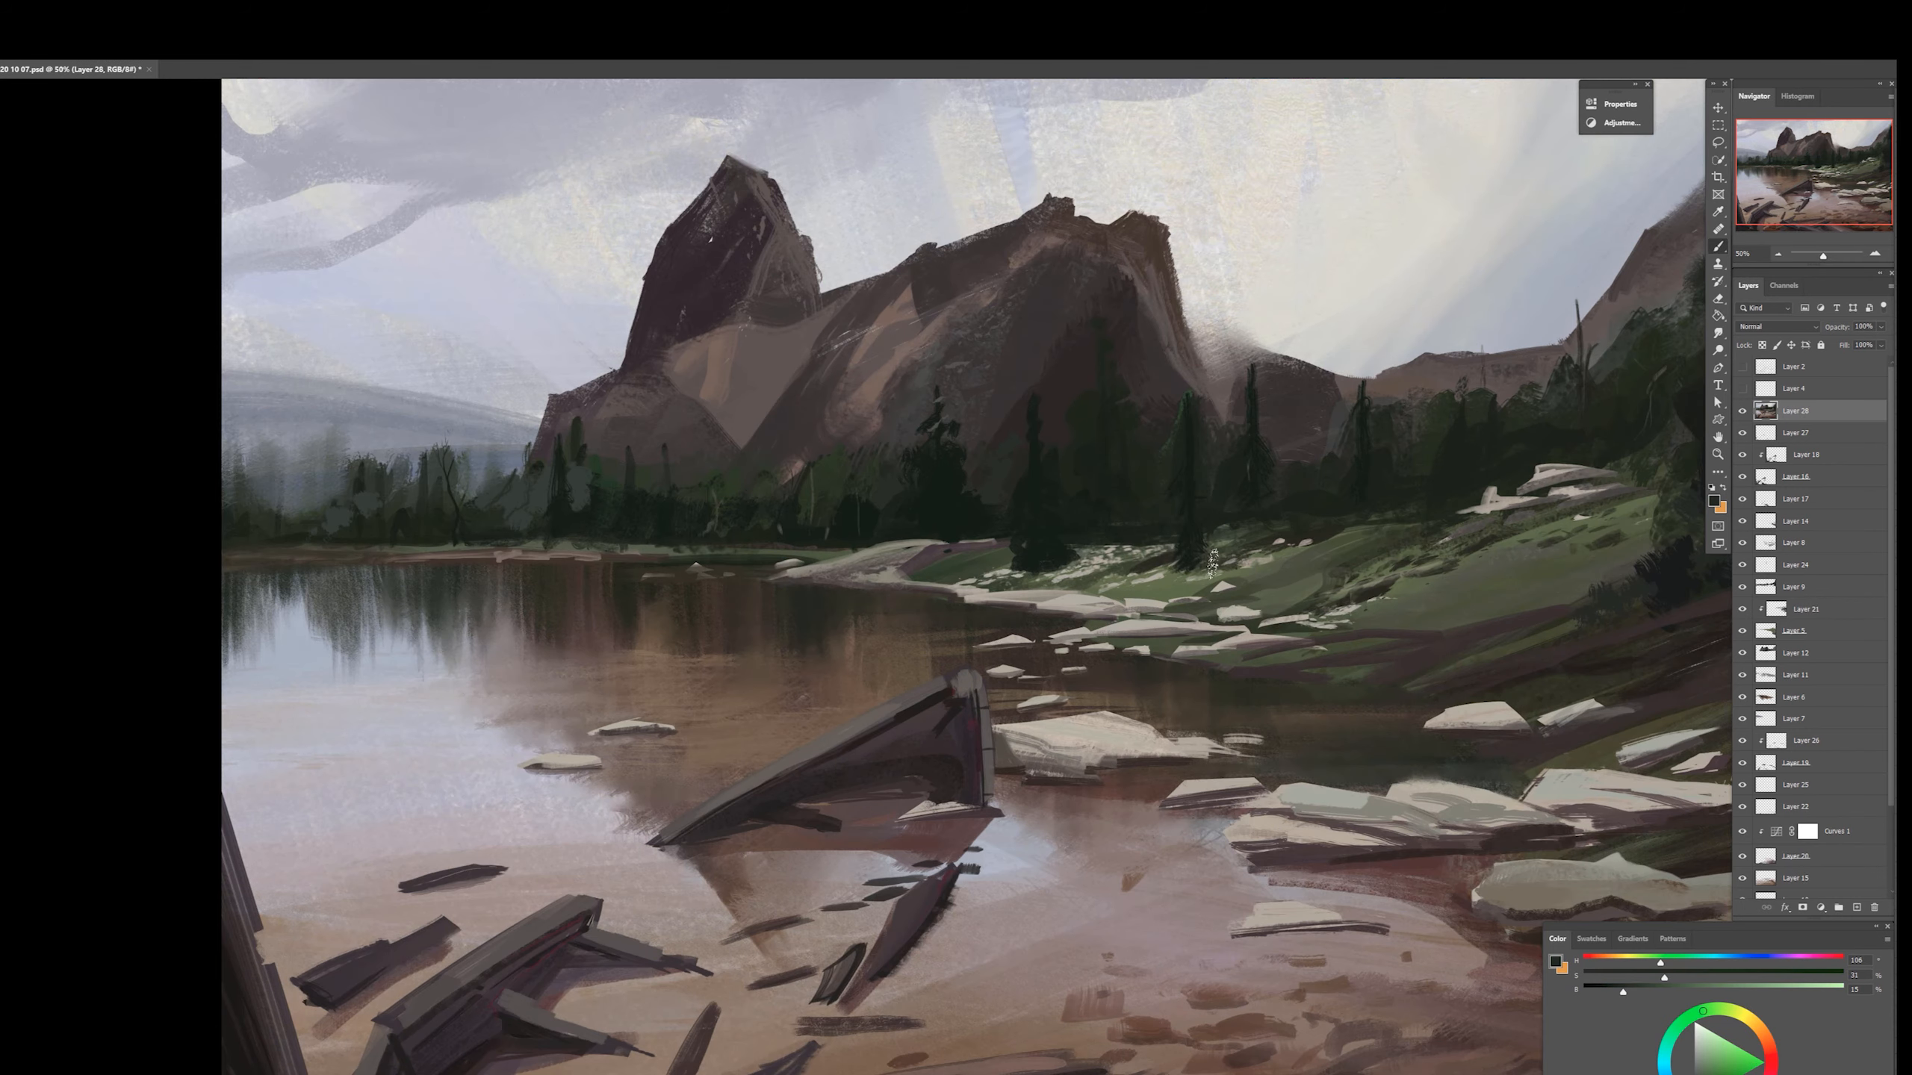
pyautogui.hotkey('ctrl', '-')
pyautogui.keyDown('alt'); pyautogui.click(866, 564); pyautogui.keyUp('alt')
pyautogui.moveTo(866, 563); pyautogui.dragTo(915, 544)
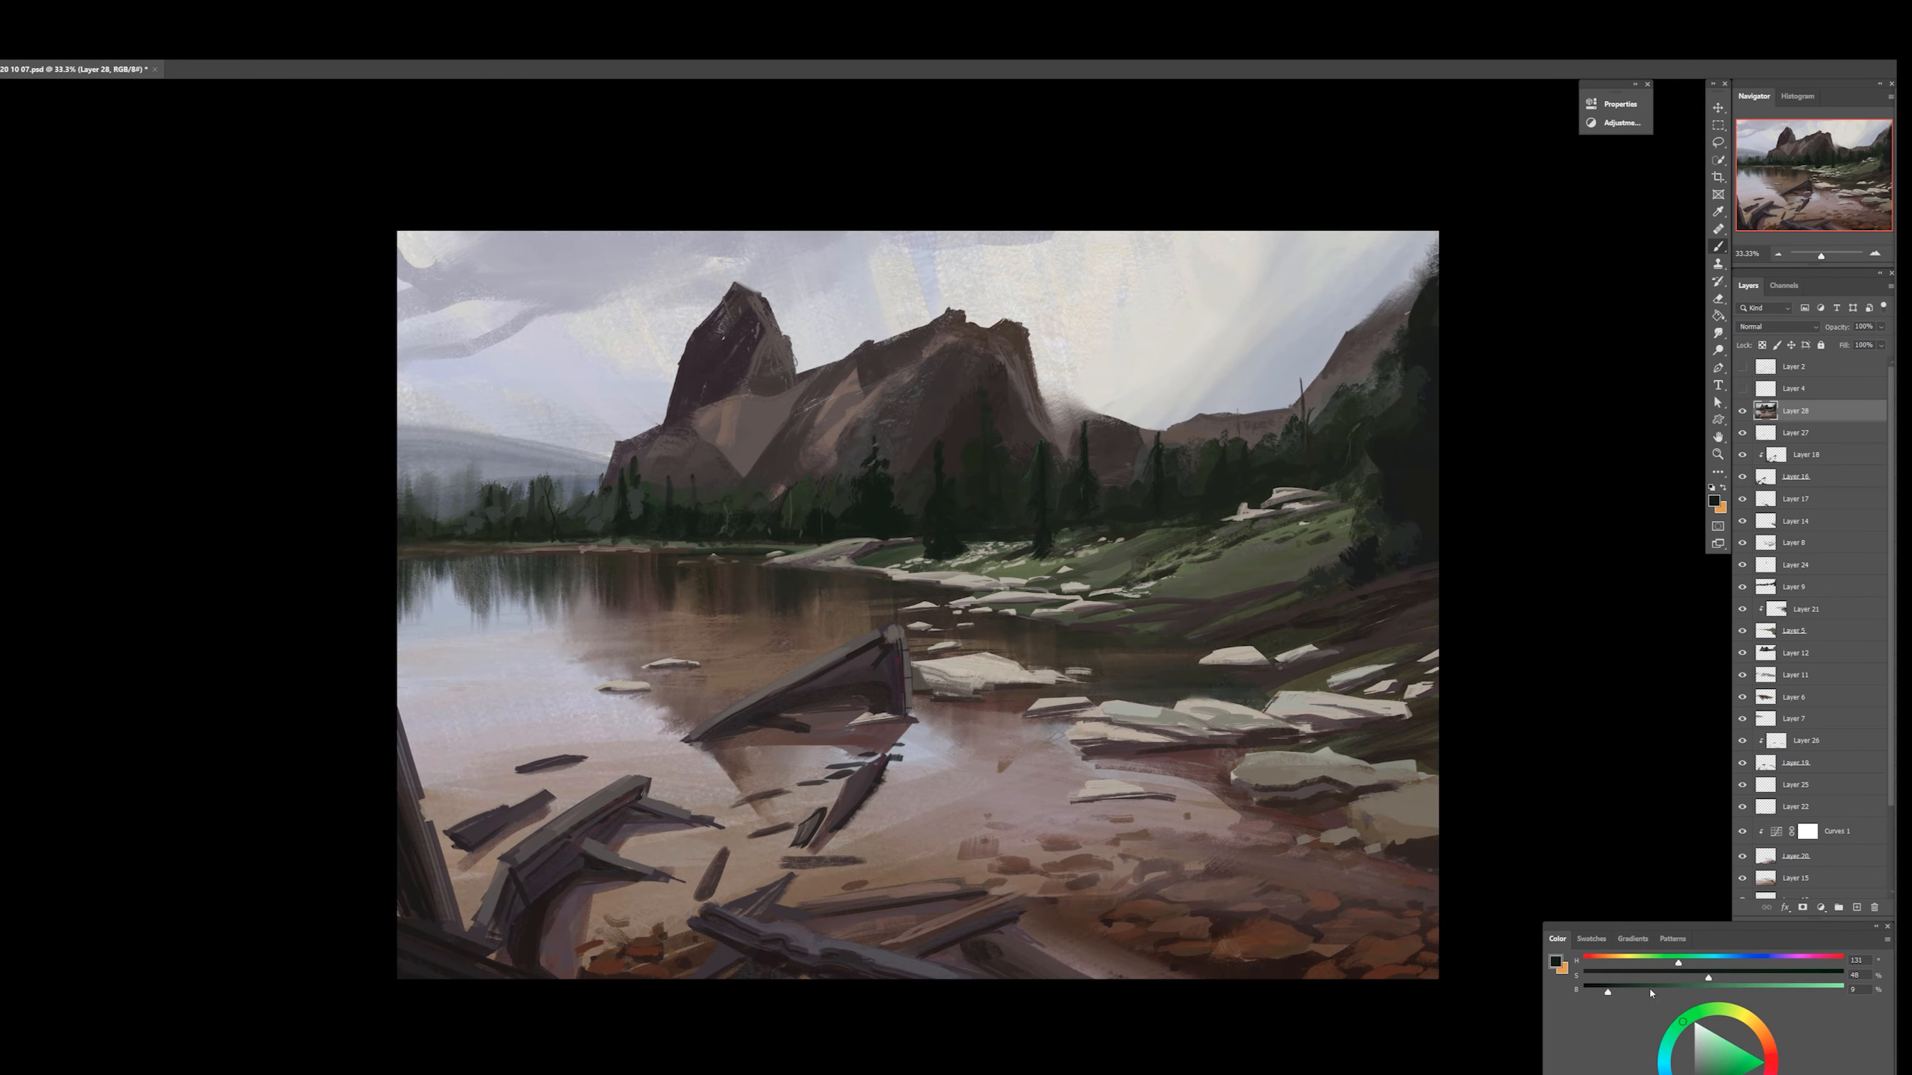
pyautogui.press('r')
pyautogui.press('b')
pyautogui.keyDown('alt'); pyautogui.click(1247, 498); pyautogui.keyUp('alt')
# Examine the painting's light and dark values in a grayscale proof view
pyautogui.hotkey('ctrl', 'y')
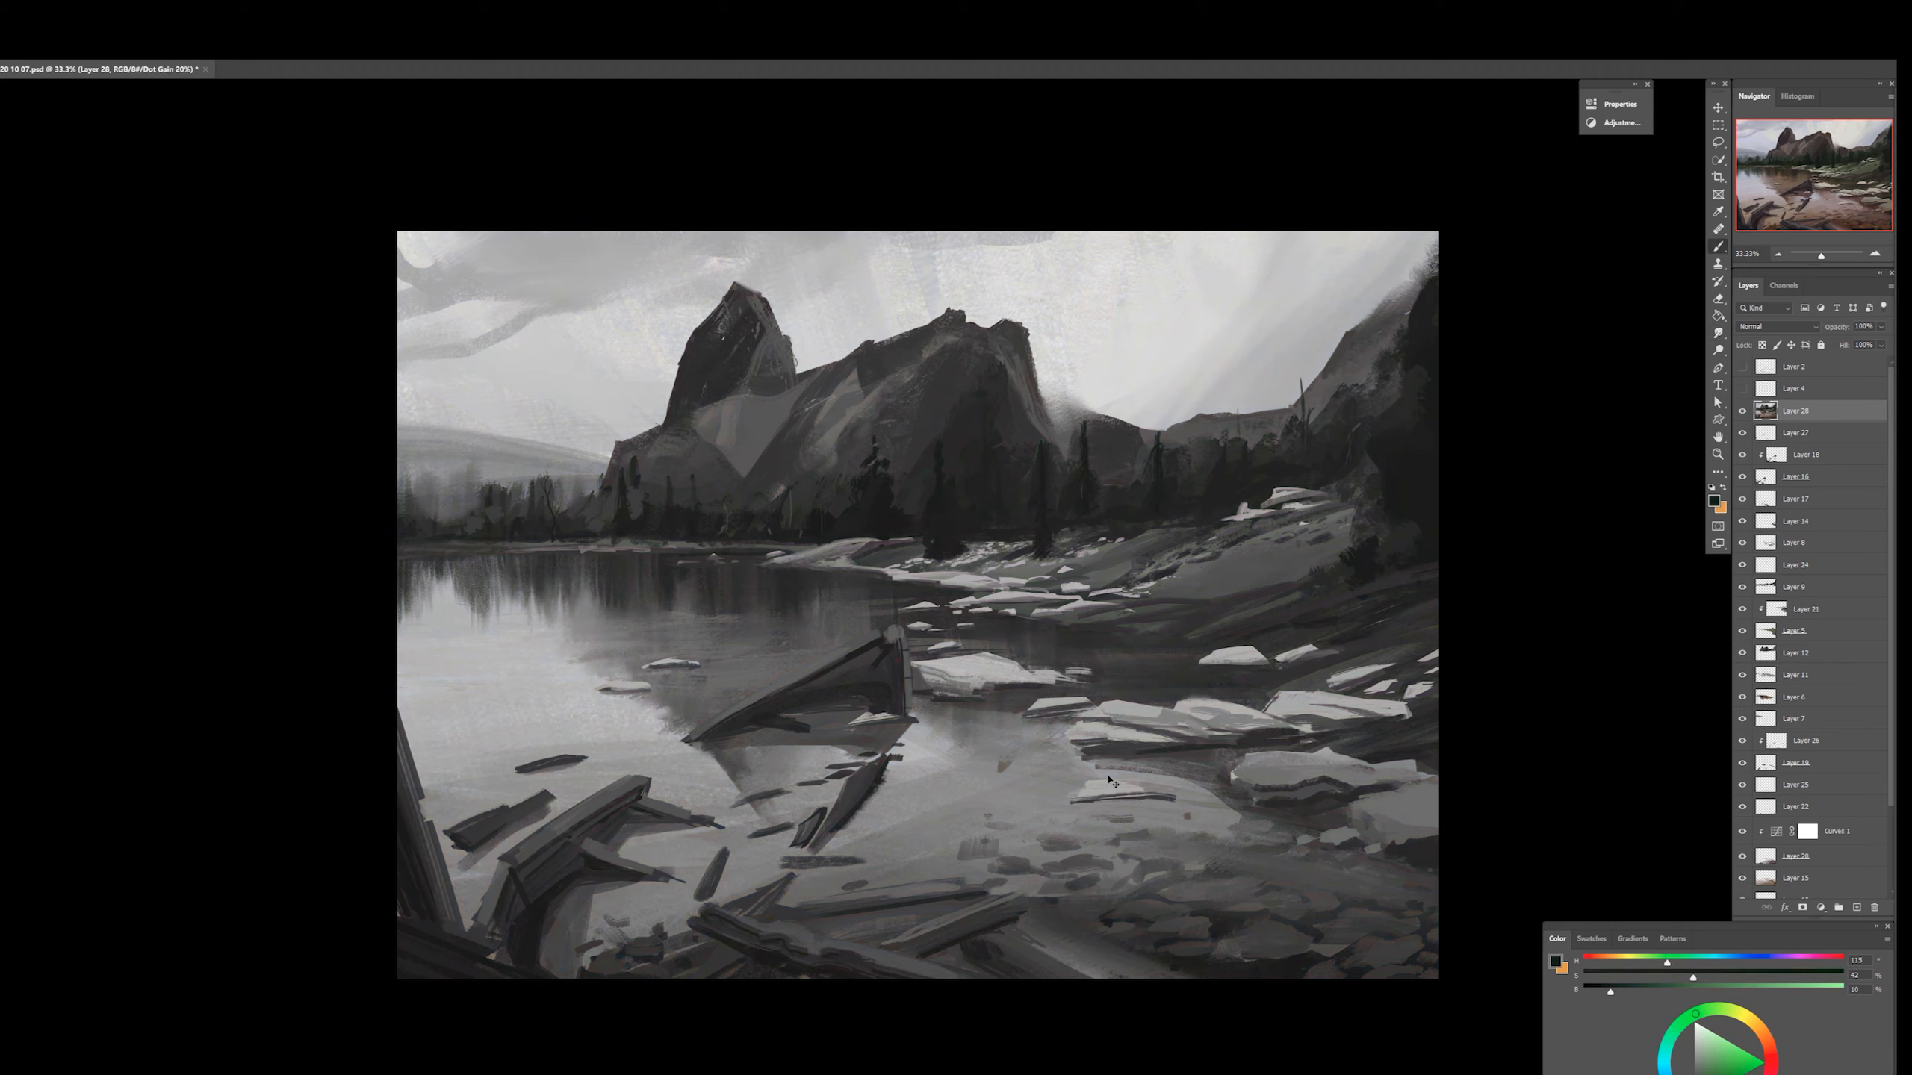
pyautogui.hotkey('ctrl', 'y')
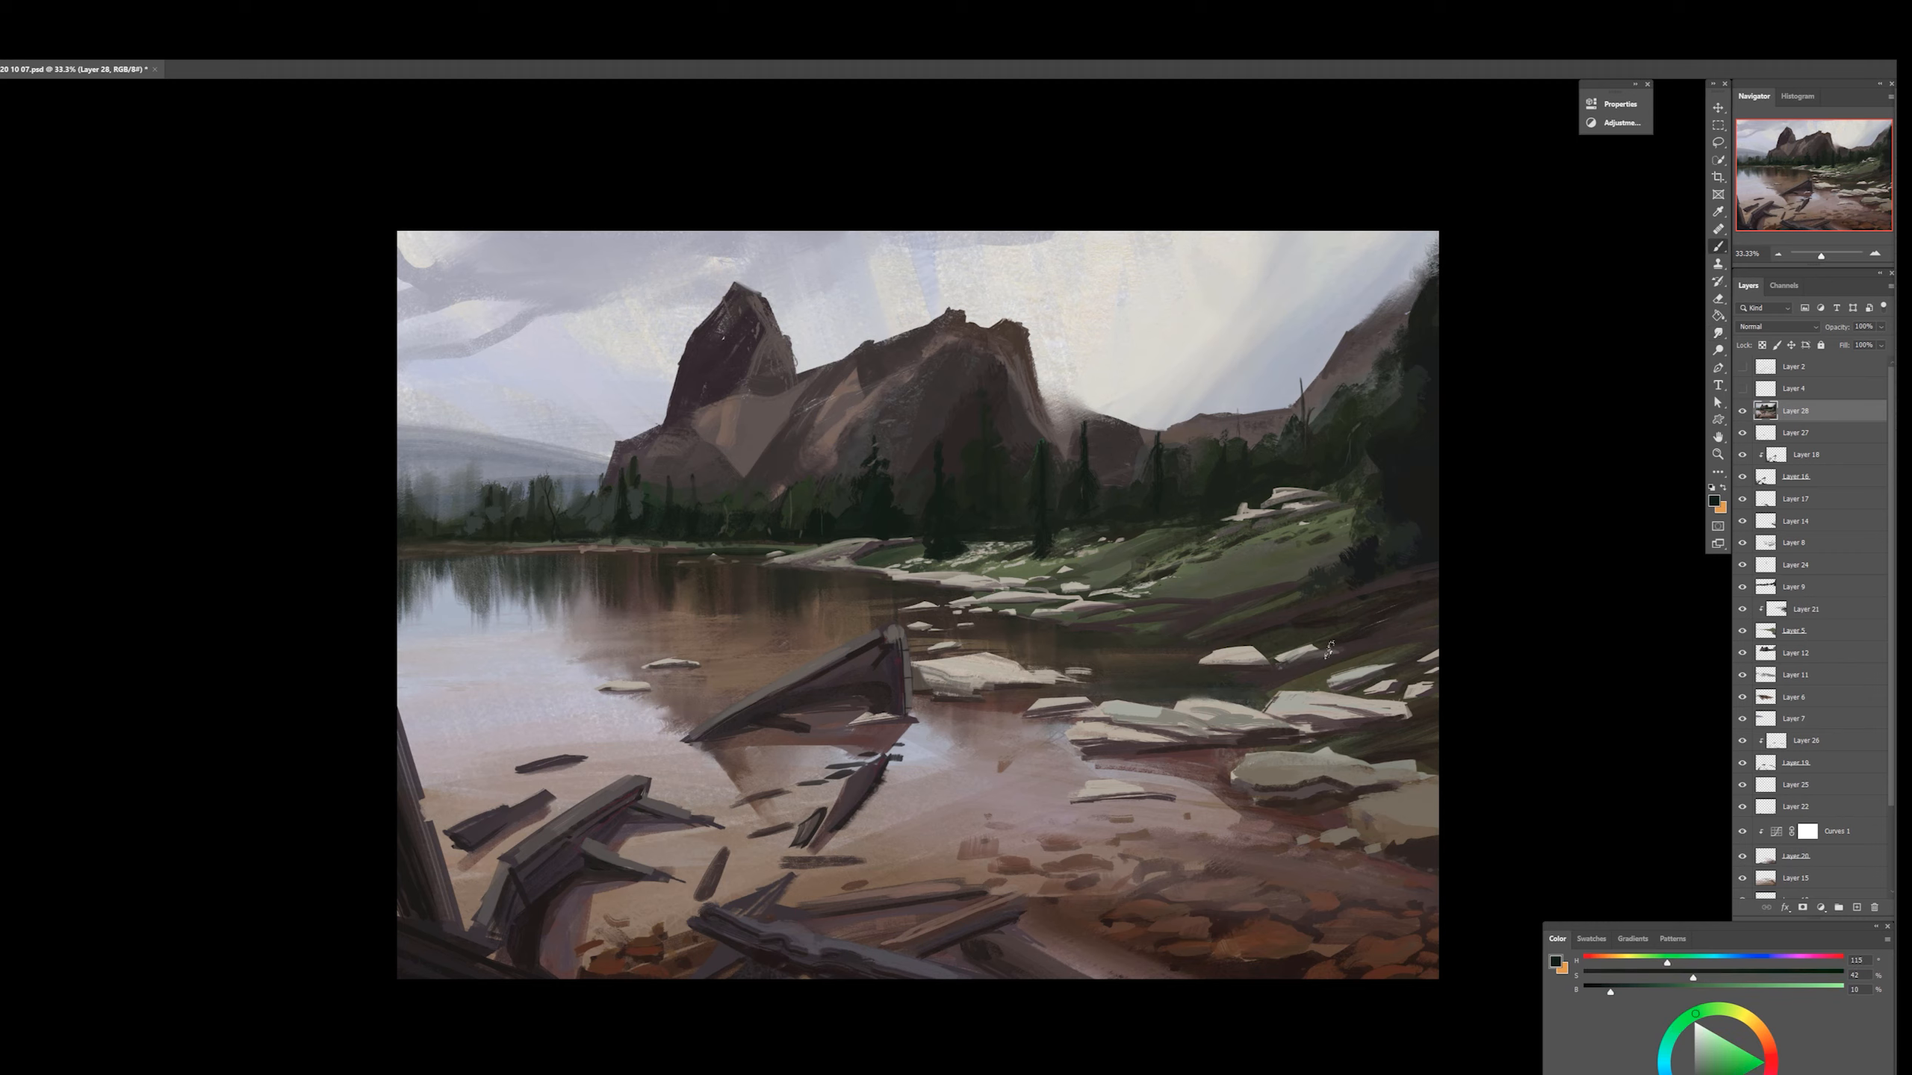
pyautogui.hotkey('ctrl', 'y')
pyautogui.hotkey('ctrl', 'y')
# Brush thin pale blue-grey haze over the mountain peaks and slopes with a different brush, undoing the last unwanted stroke
pyautogui.rightClick(947, 449)
pyautogui.doubleClick(1047, 779)
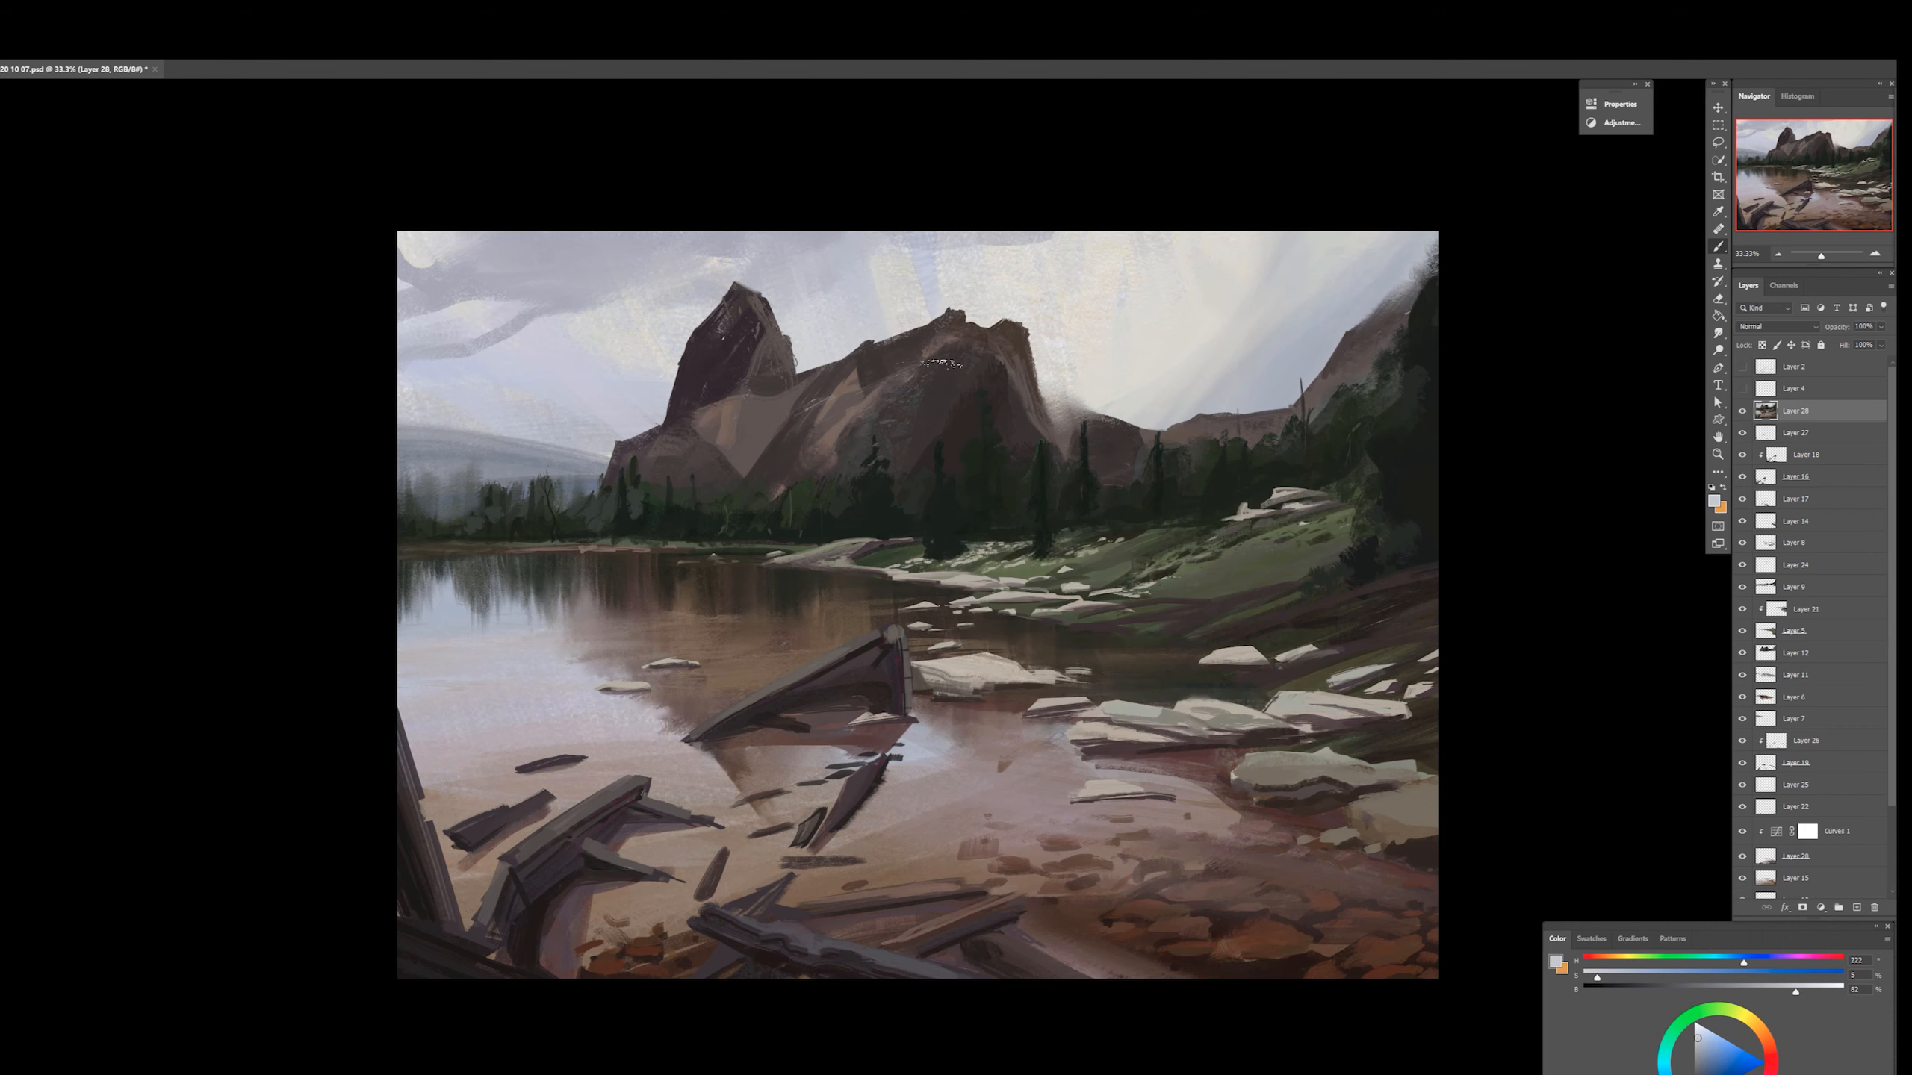
pyautogui.moveTo(930, 328); pyautogui.dragTo(854, 376)
pyautogui.moveTo(873, 376); pyautogui.dragTo(794, 383)
pyautogui.moveTo(734, 301); pyautogui.dragTo(613, 481)
pyautogui.moveTo(1162, 422)
pyautogui.mouseDown()
pyautogui.moveTo(1197, 498)
pyautogui.moveTo(1125, 444)
pyautogui.moveTo(1112, 482)
pyautogui.mouseUp()
pyautogui.hotkey('ctrl', 'z')
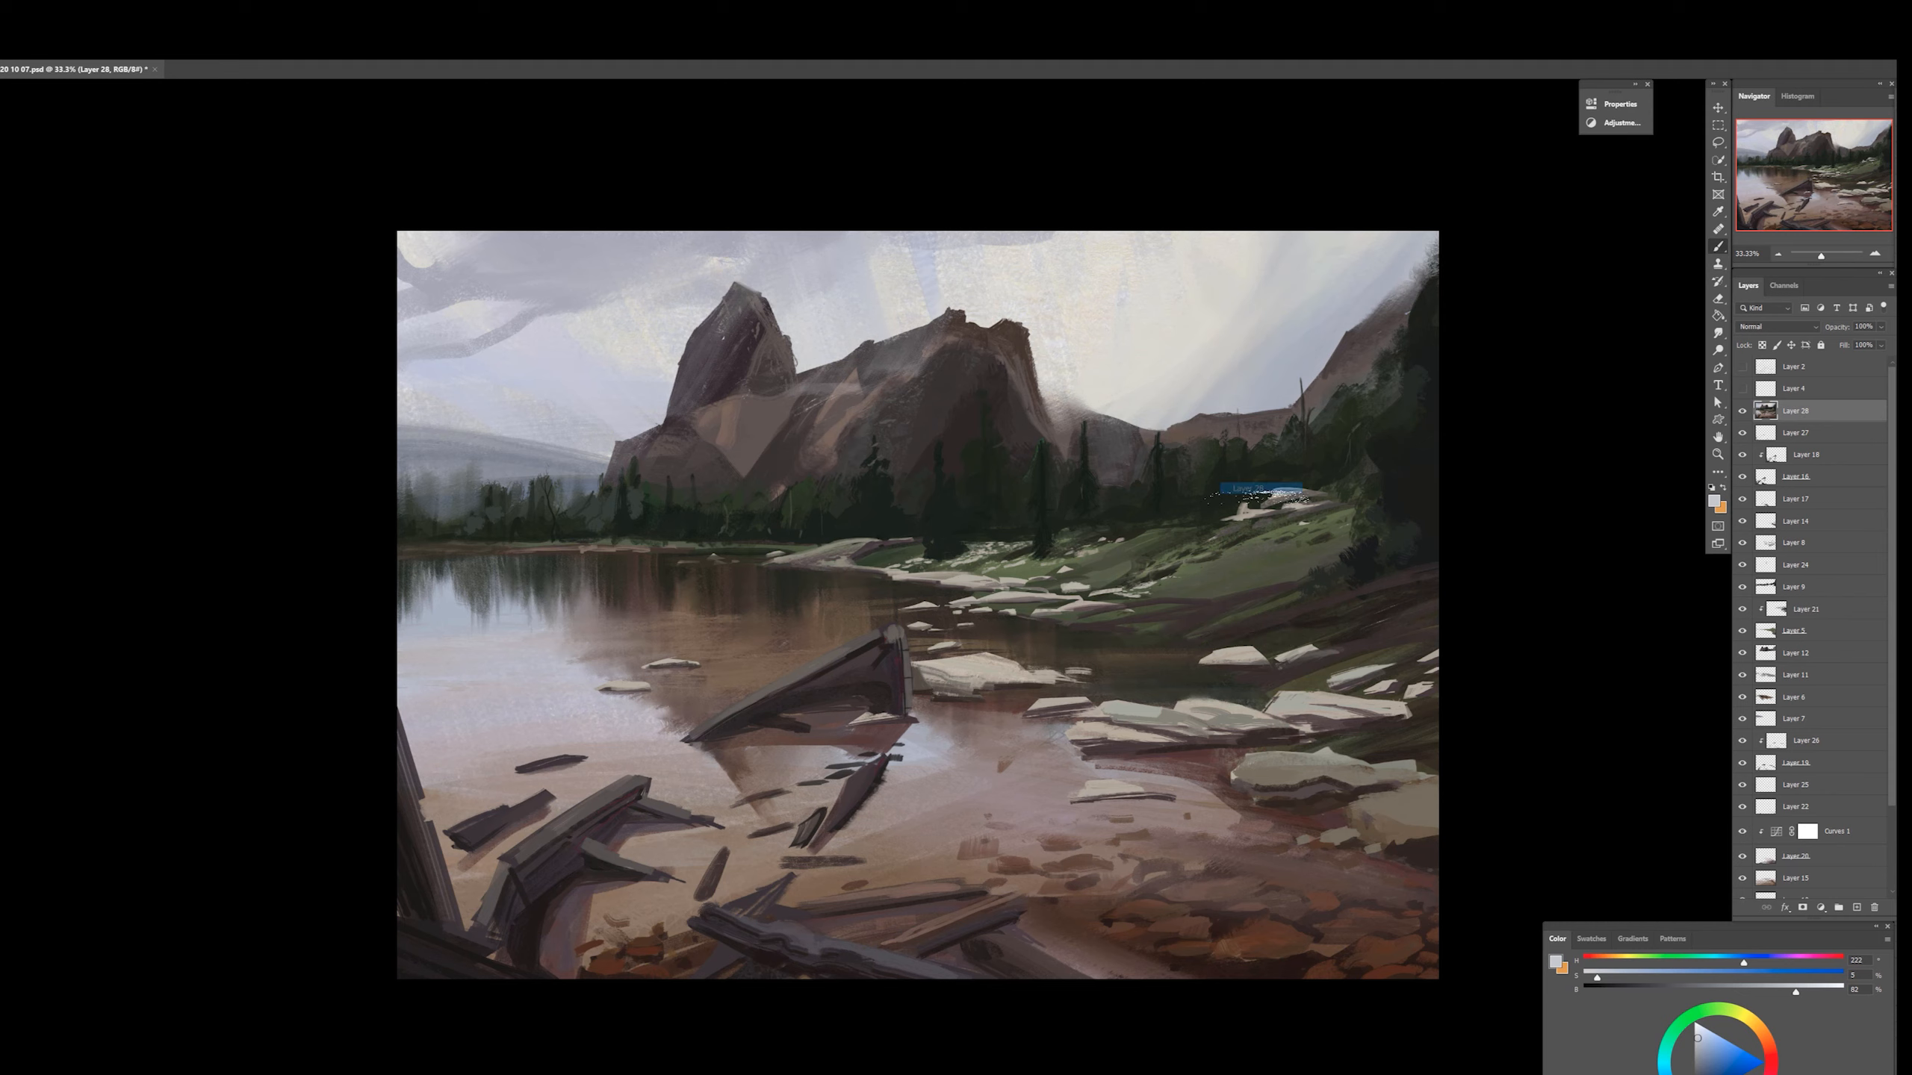
# Choose another brush preset and sample dark tones from the right-shore tree line and rocks for touching up the shore
pyautogui.keyDown('alt'); pyautogui.click(1216, 473); pyautogui.keyUp('alt')
pyautogui.click(1665, 980)
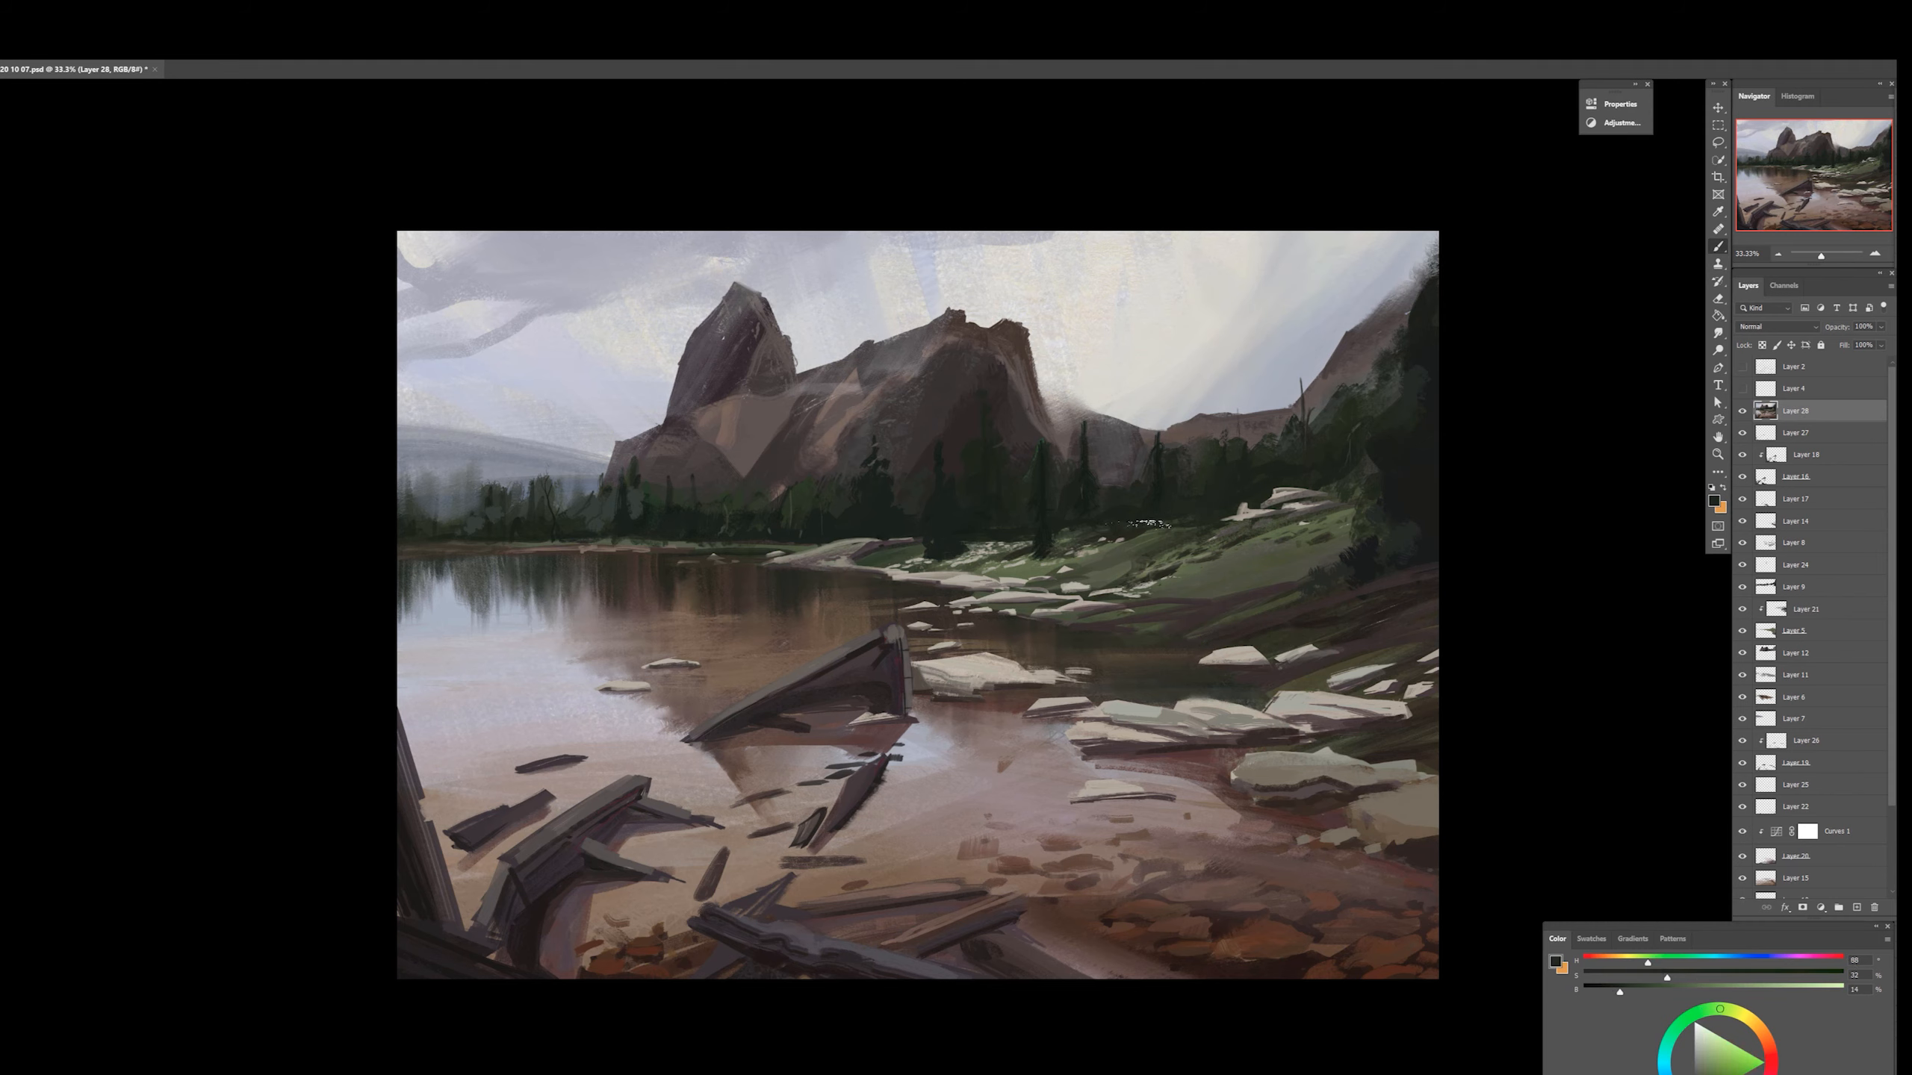
pyautogui.rightClick(1387, 698)
pyautogui.click(1460, 888)
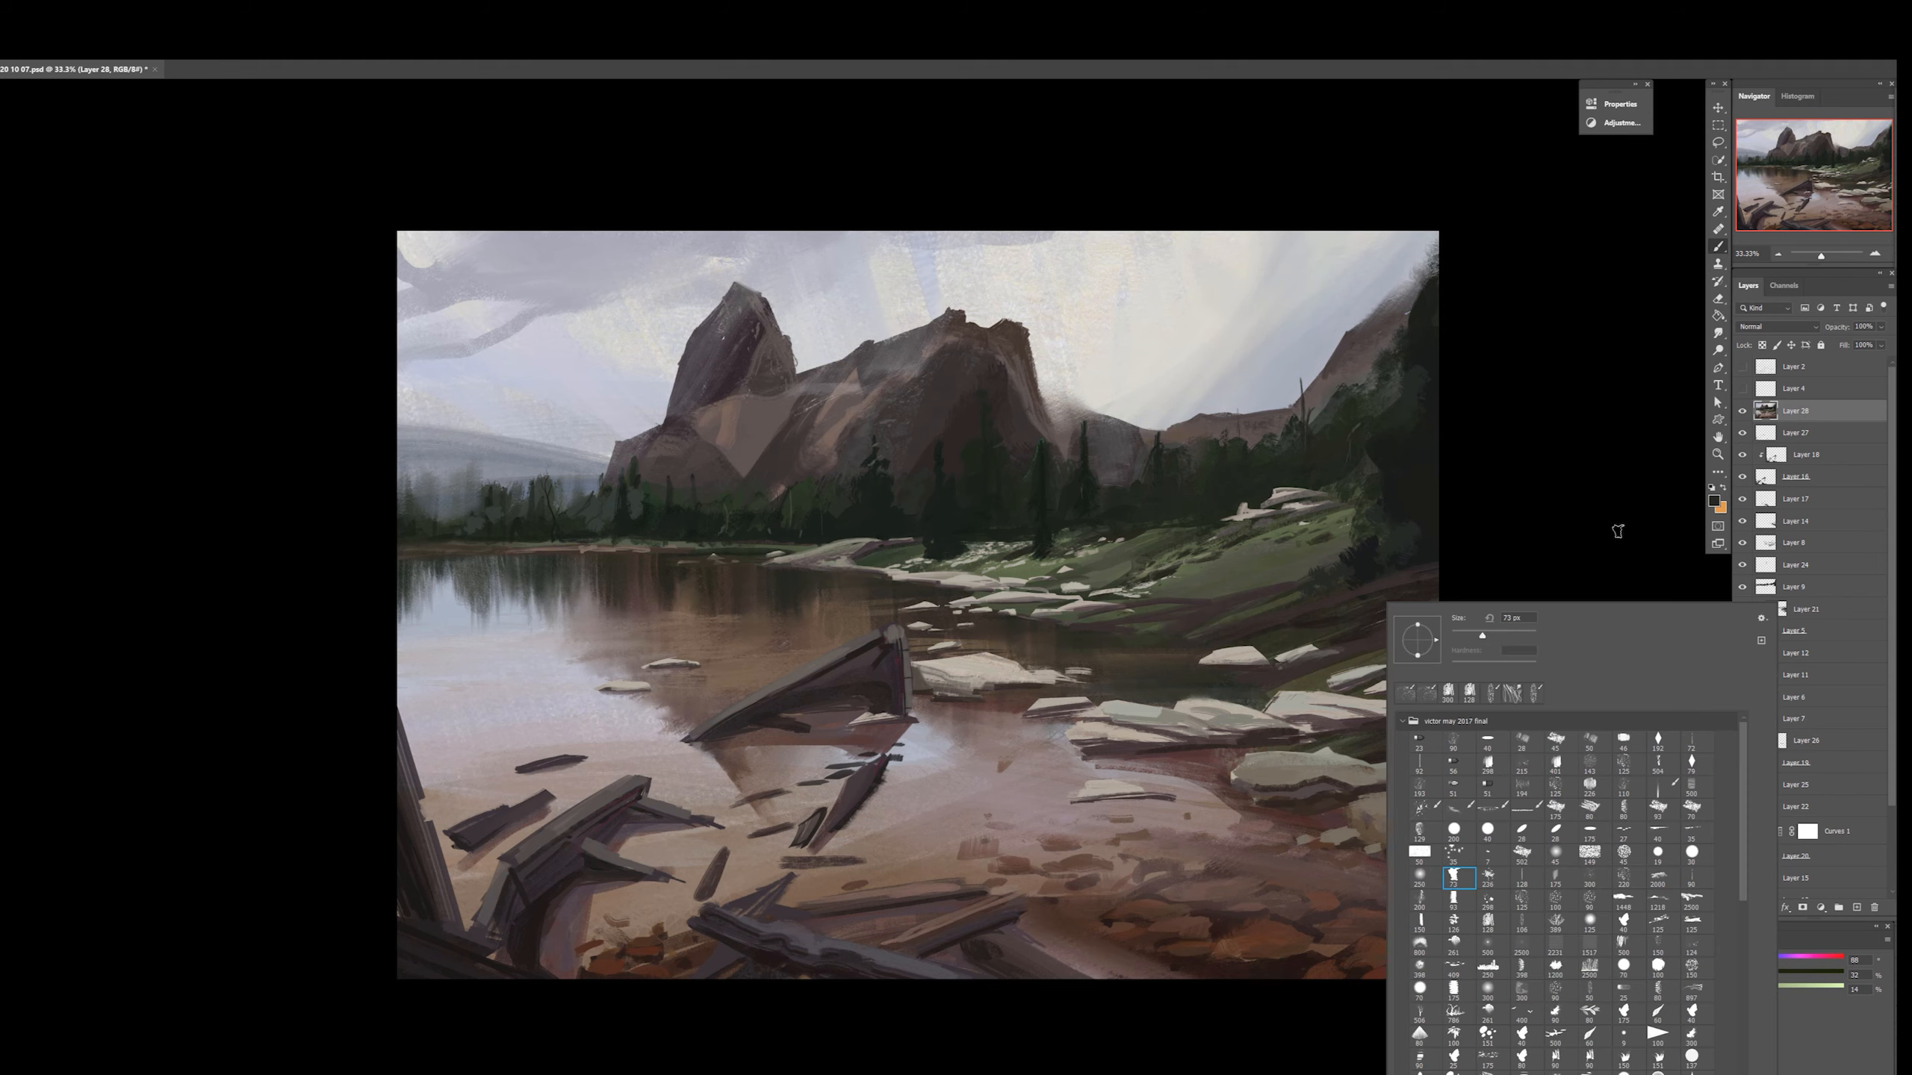
pyautogui.click(1617, 533)
pyautogui.keyDown('alt'); pyautogui.click(1403, 745); pyautogui.keyUp('alt')
pyautogui.keyDown('alt'); pyautogui.click(1417, 756); pyautogui.keyUp('alt')
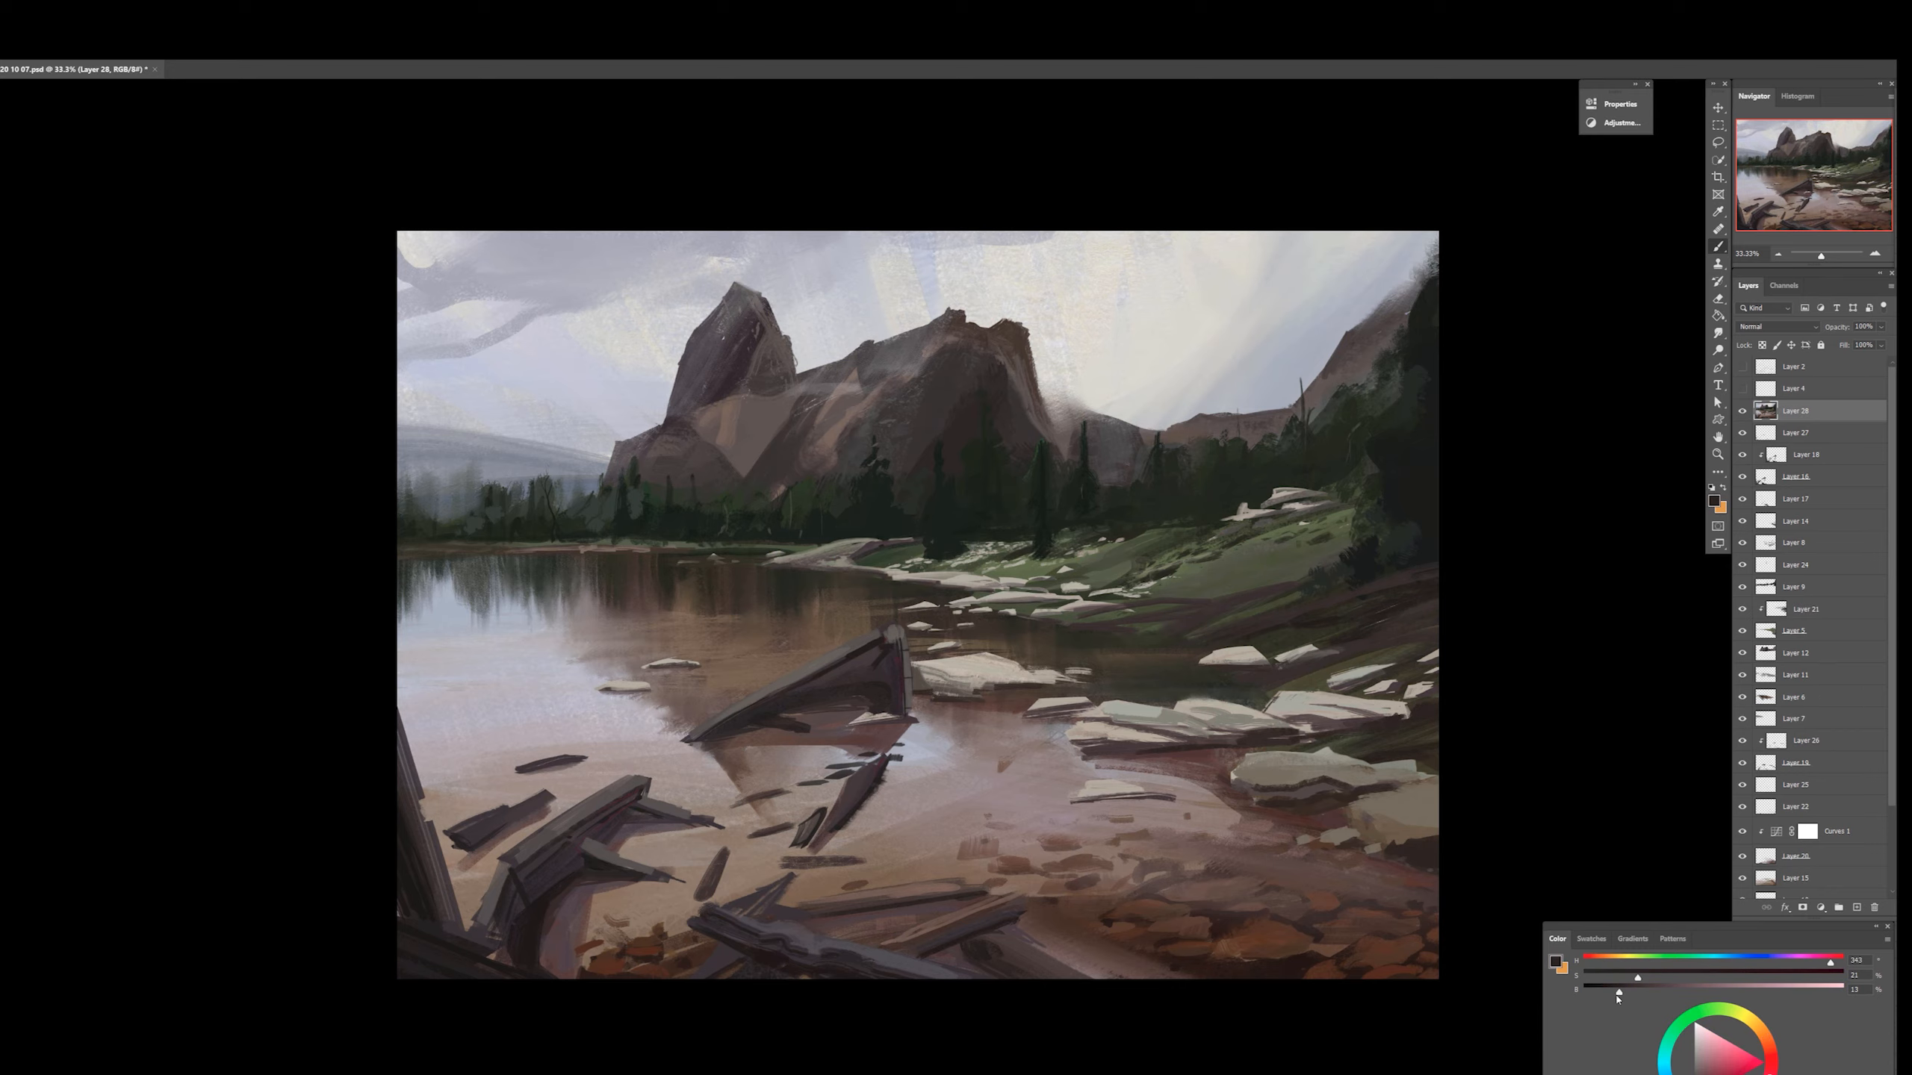